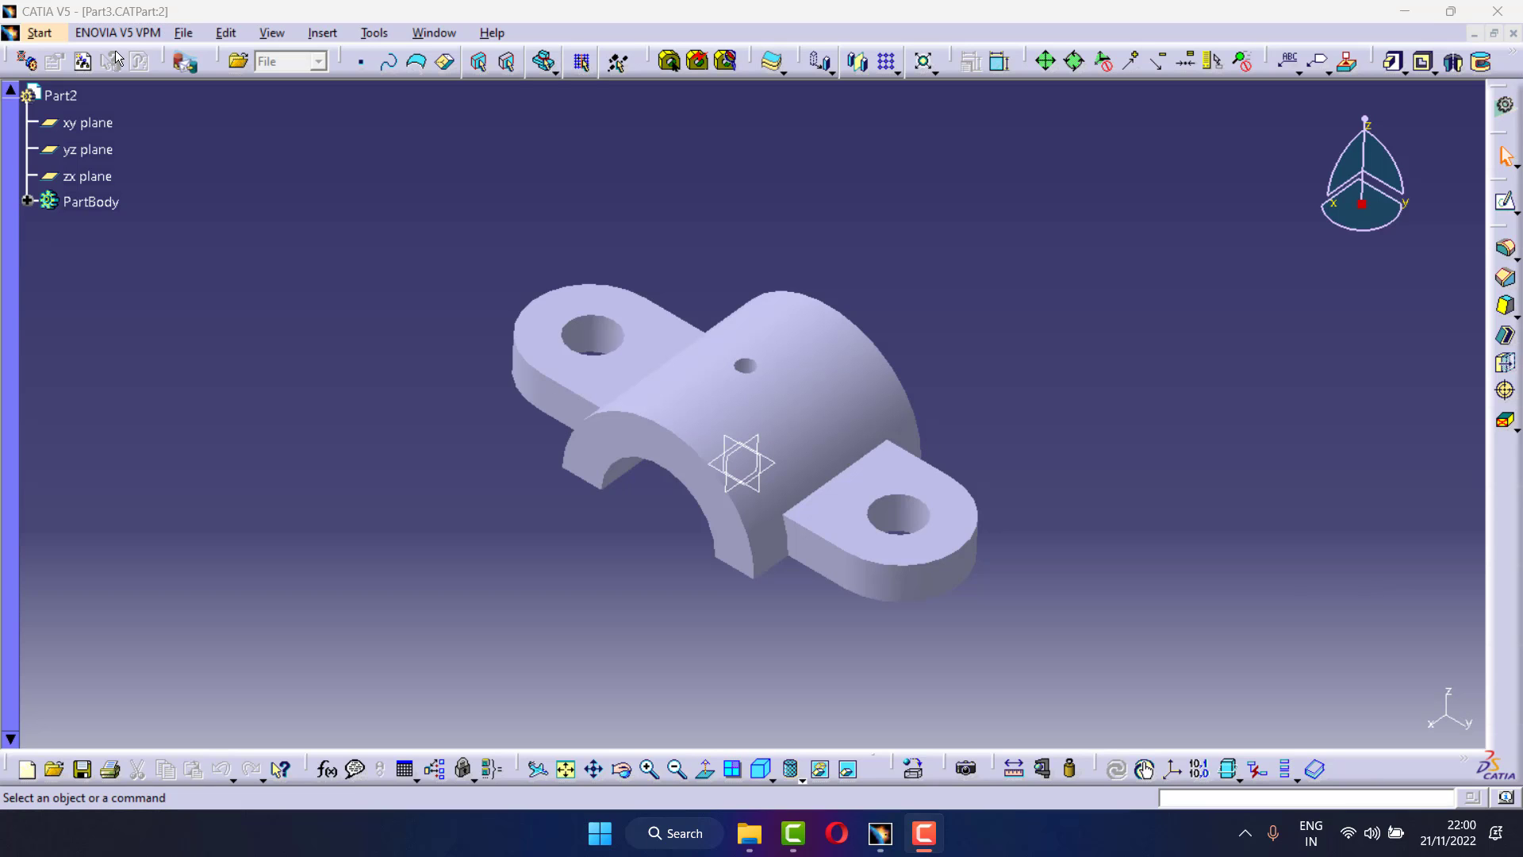
Start a new Drafting drawing from the part on an empty A4 ISO landscape sheet
{"action": "left_click", "coordinate": [40, 33]}
{"action": "mouse_move", "coordinate": [98, 79]}
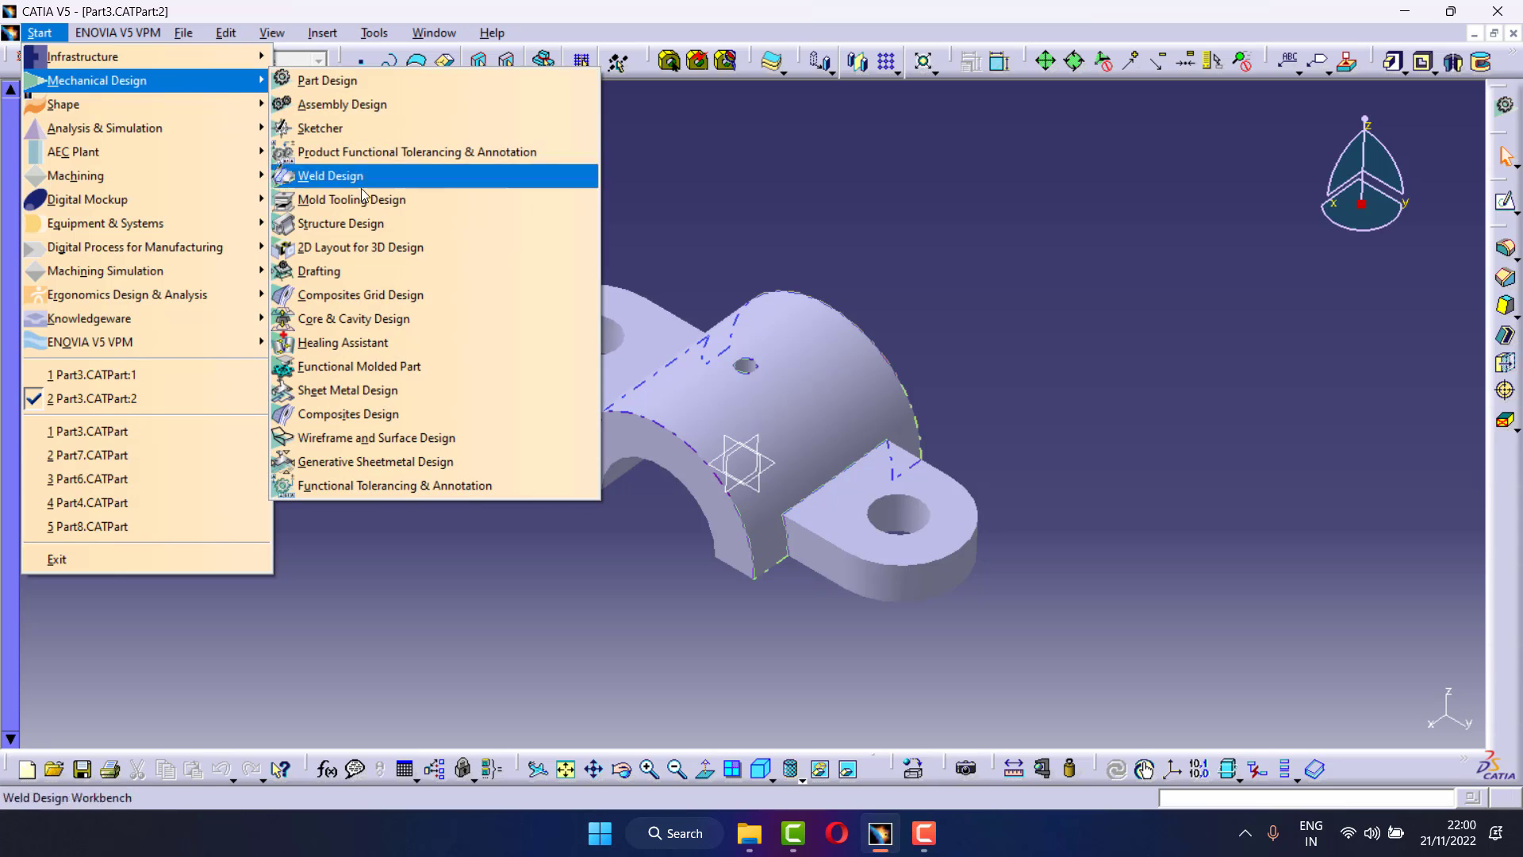
{"action": "left_click", "coordinate": [326, 270]}
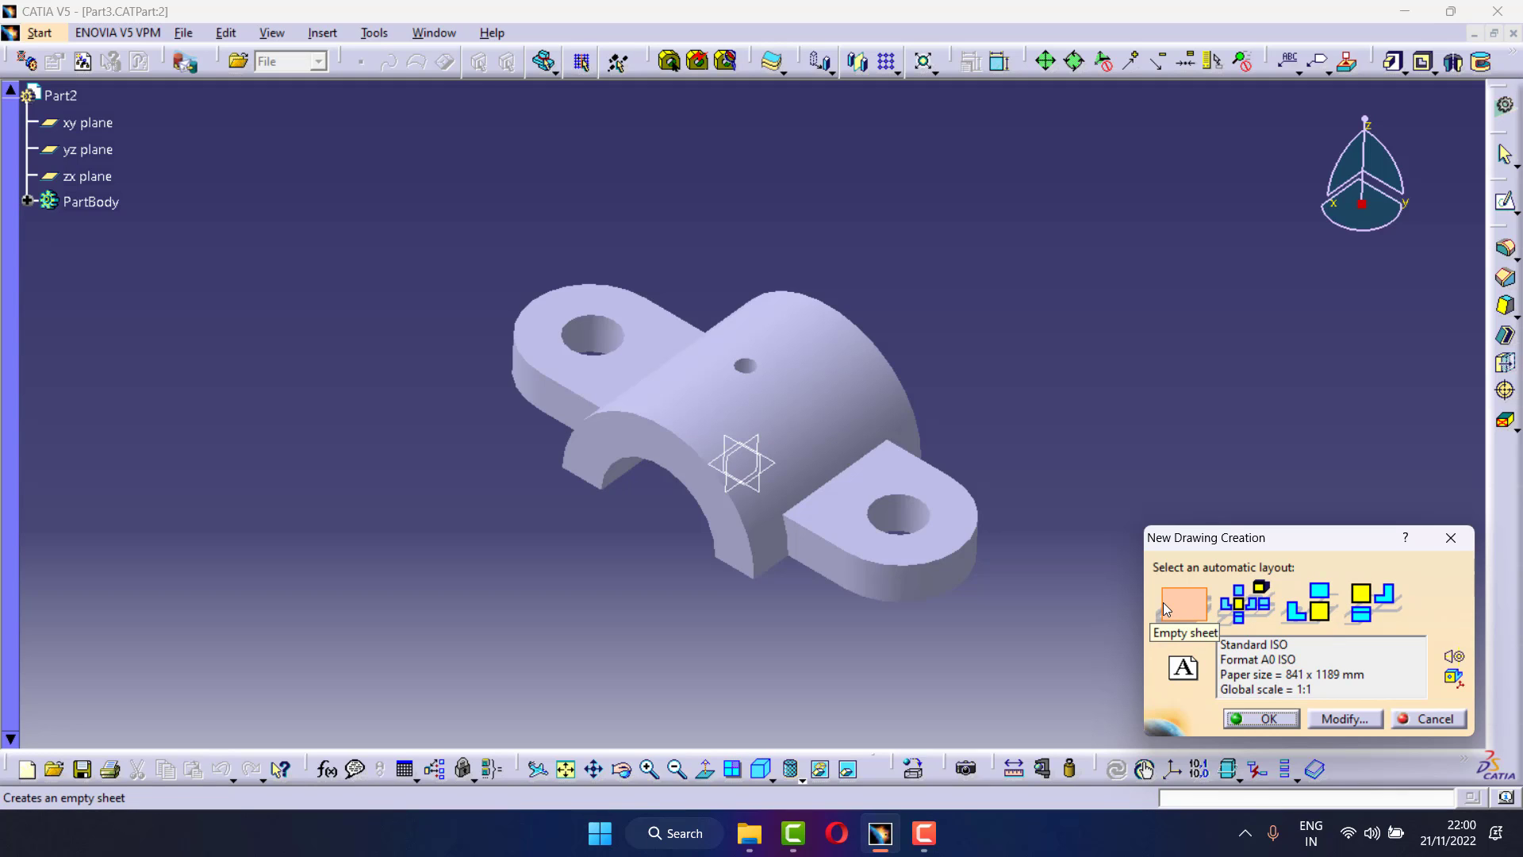
{"action": "left_click", "coordinate": [1341, 720]}
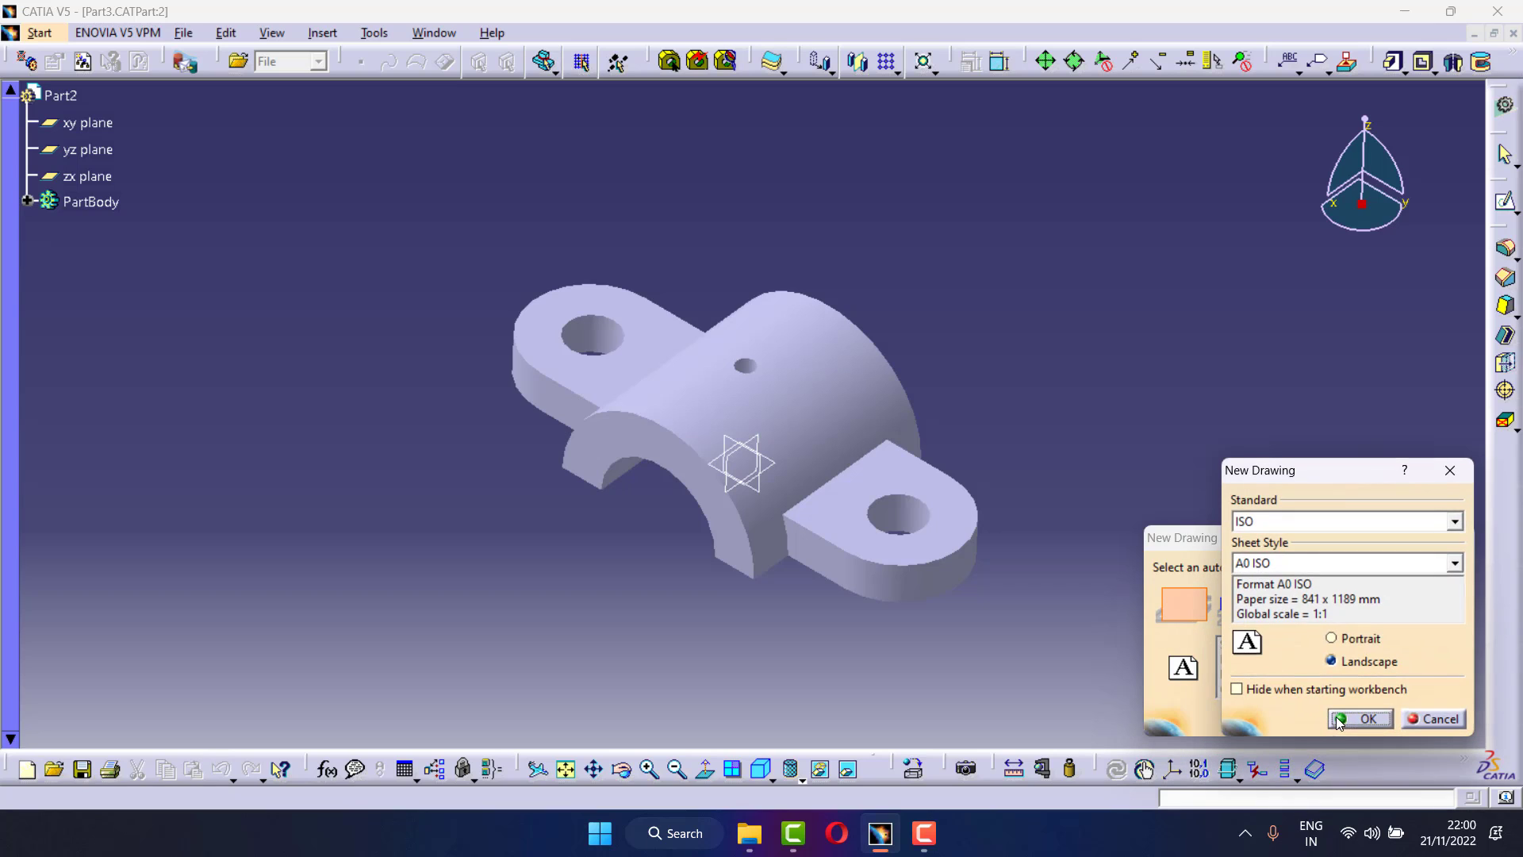
{"action": "left_click", "coordinate": [1291, 564]}
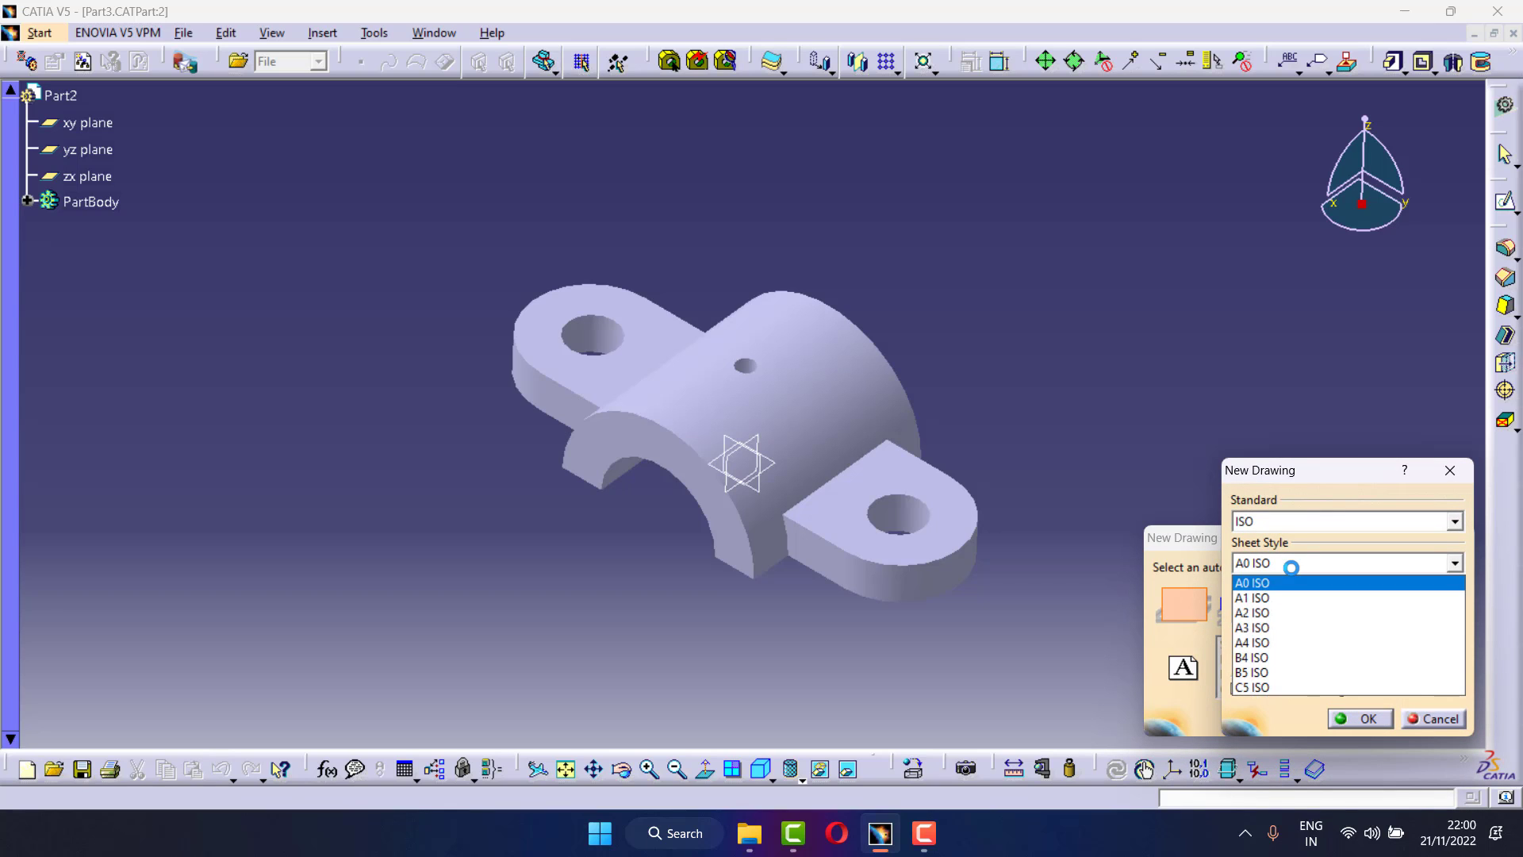
{"action": "left_click", "coordinate": [1262, 643]}
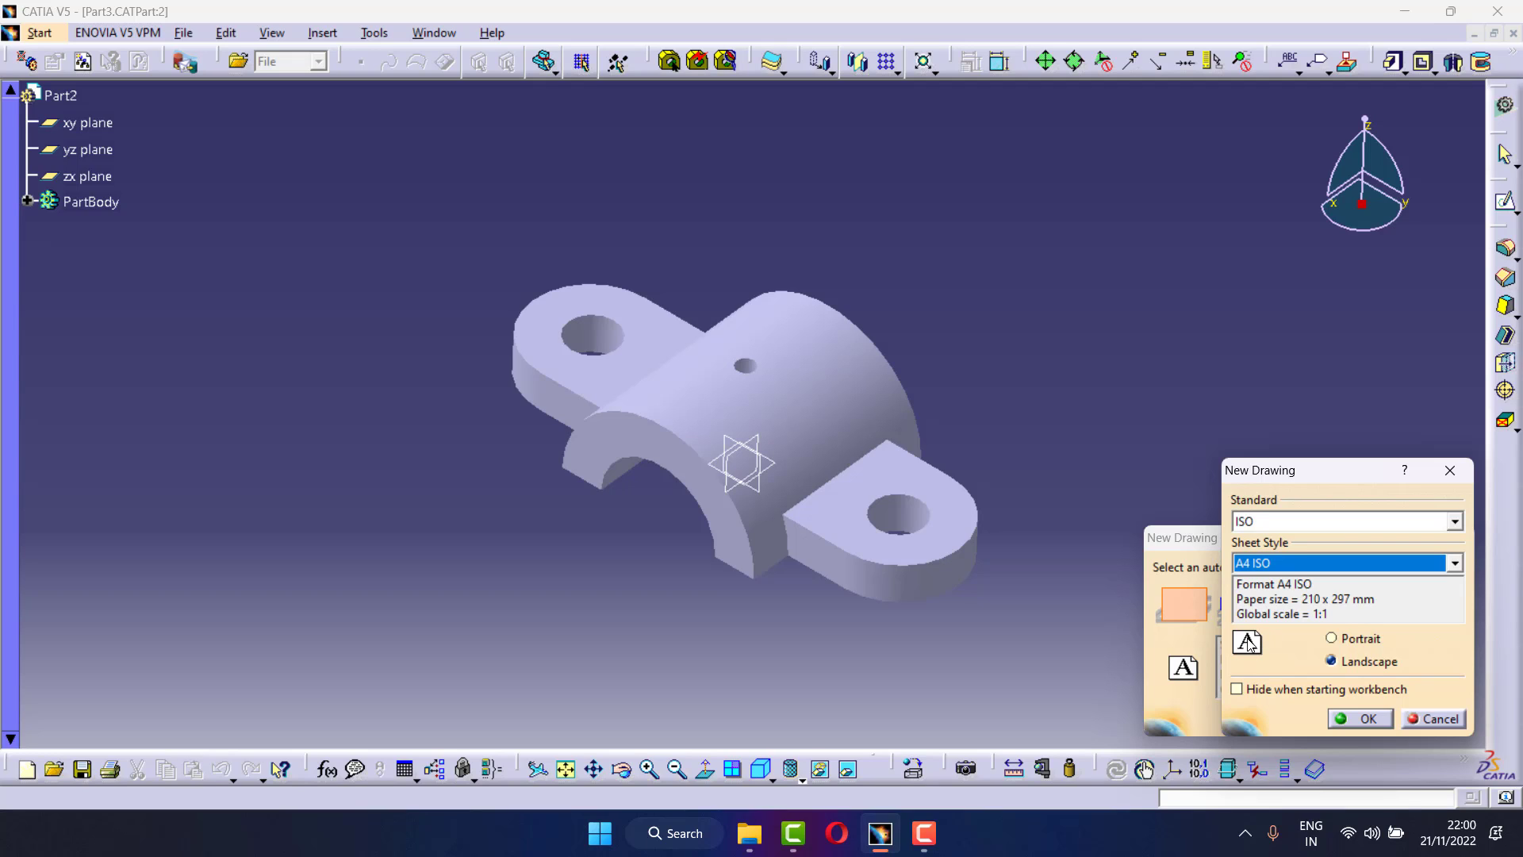
{"action": "left_click", "coordinate": [1333, 639]}
{"action": "left_click", "coordinate": [1335, 661]}
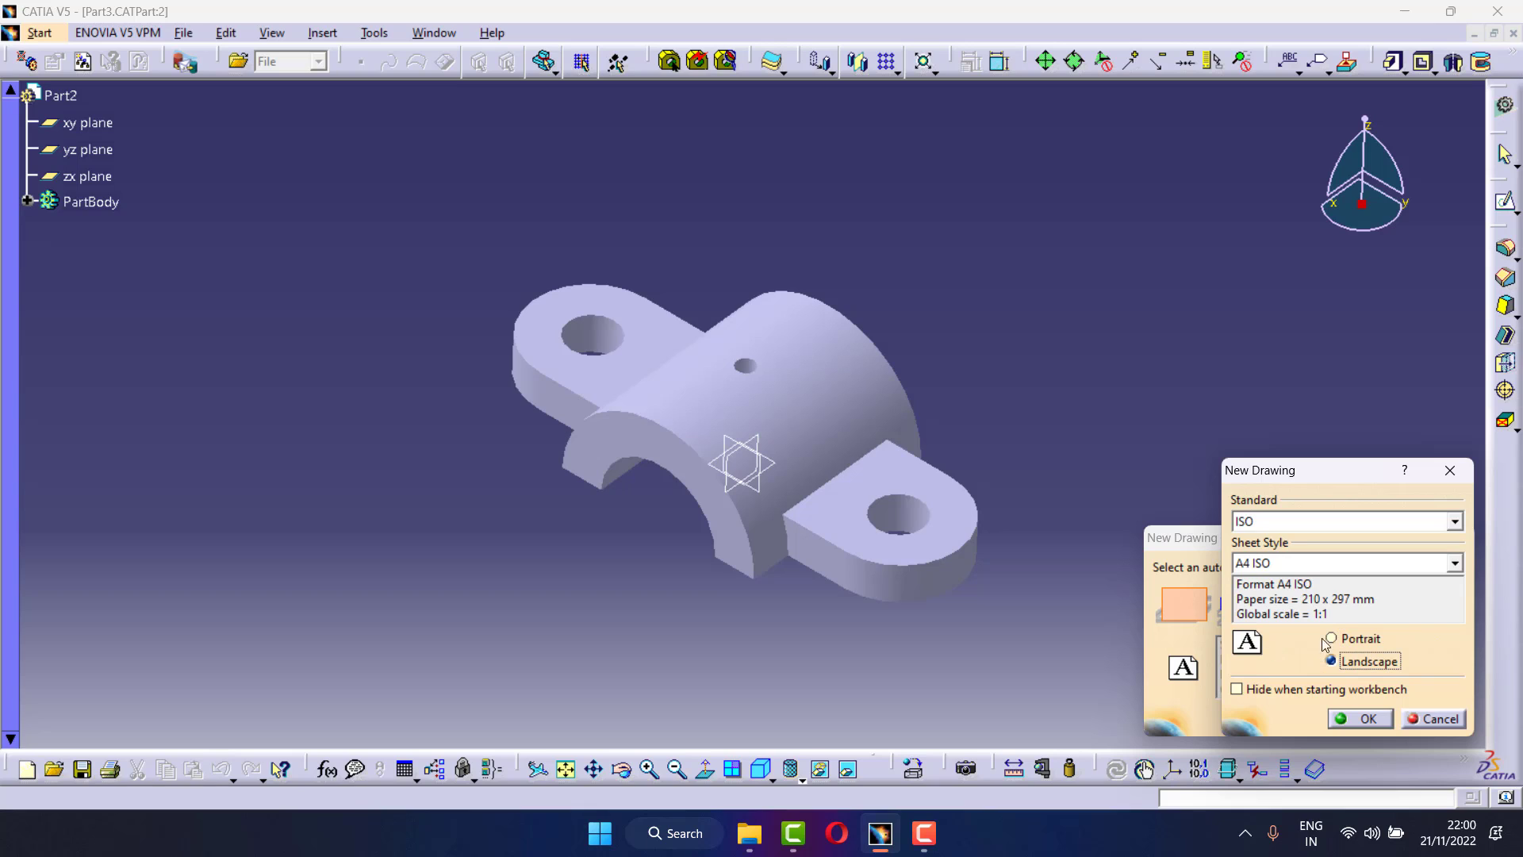
{"action": "left_click", "coordinate": [1368, 719]}
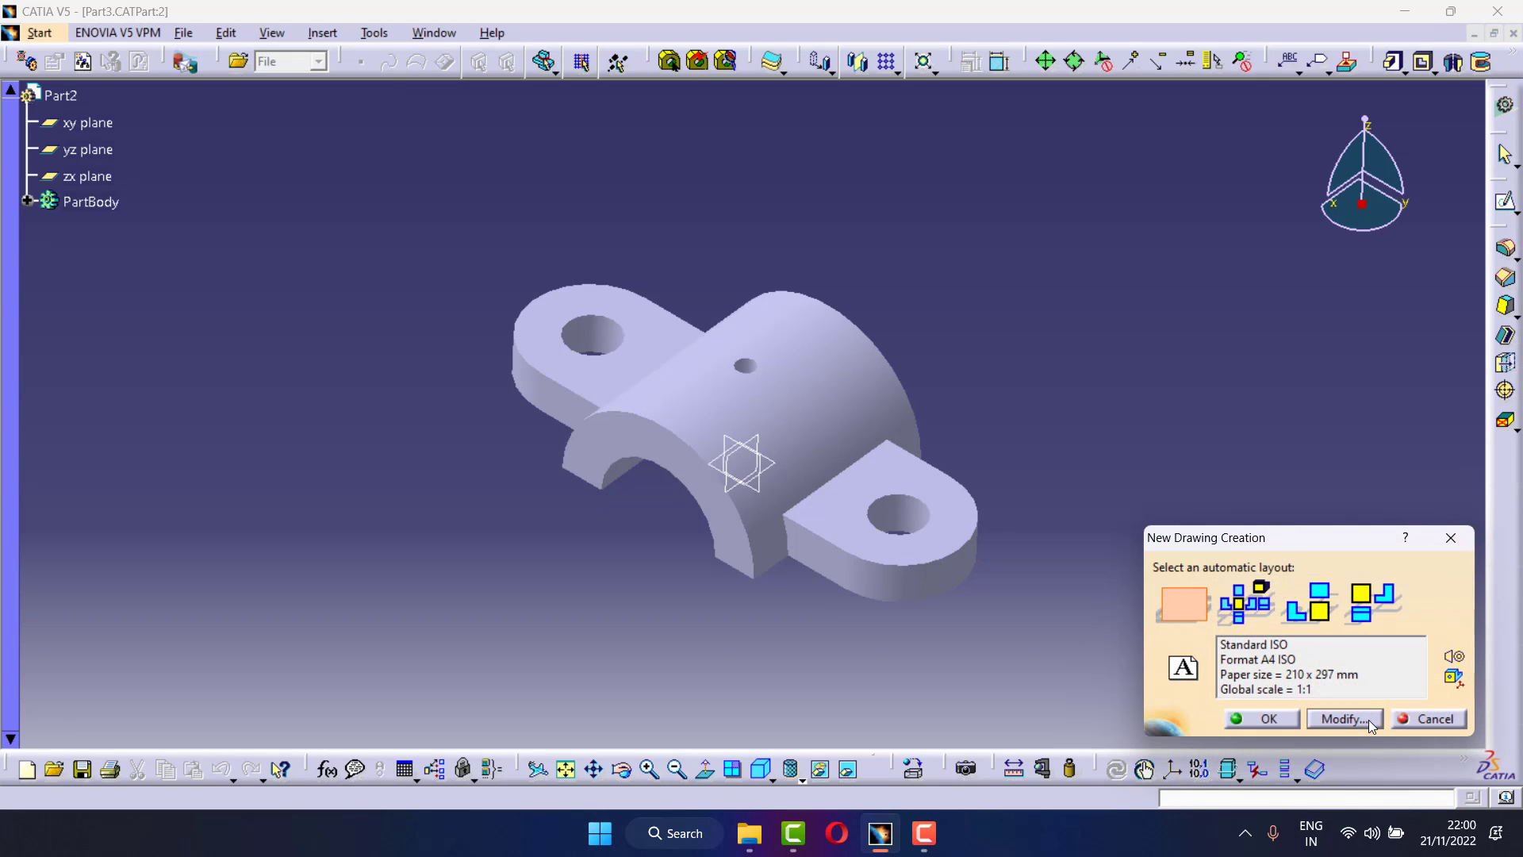
{"action": "left_click", "coordinate": [1273, 719]}
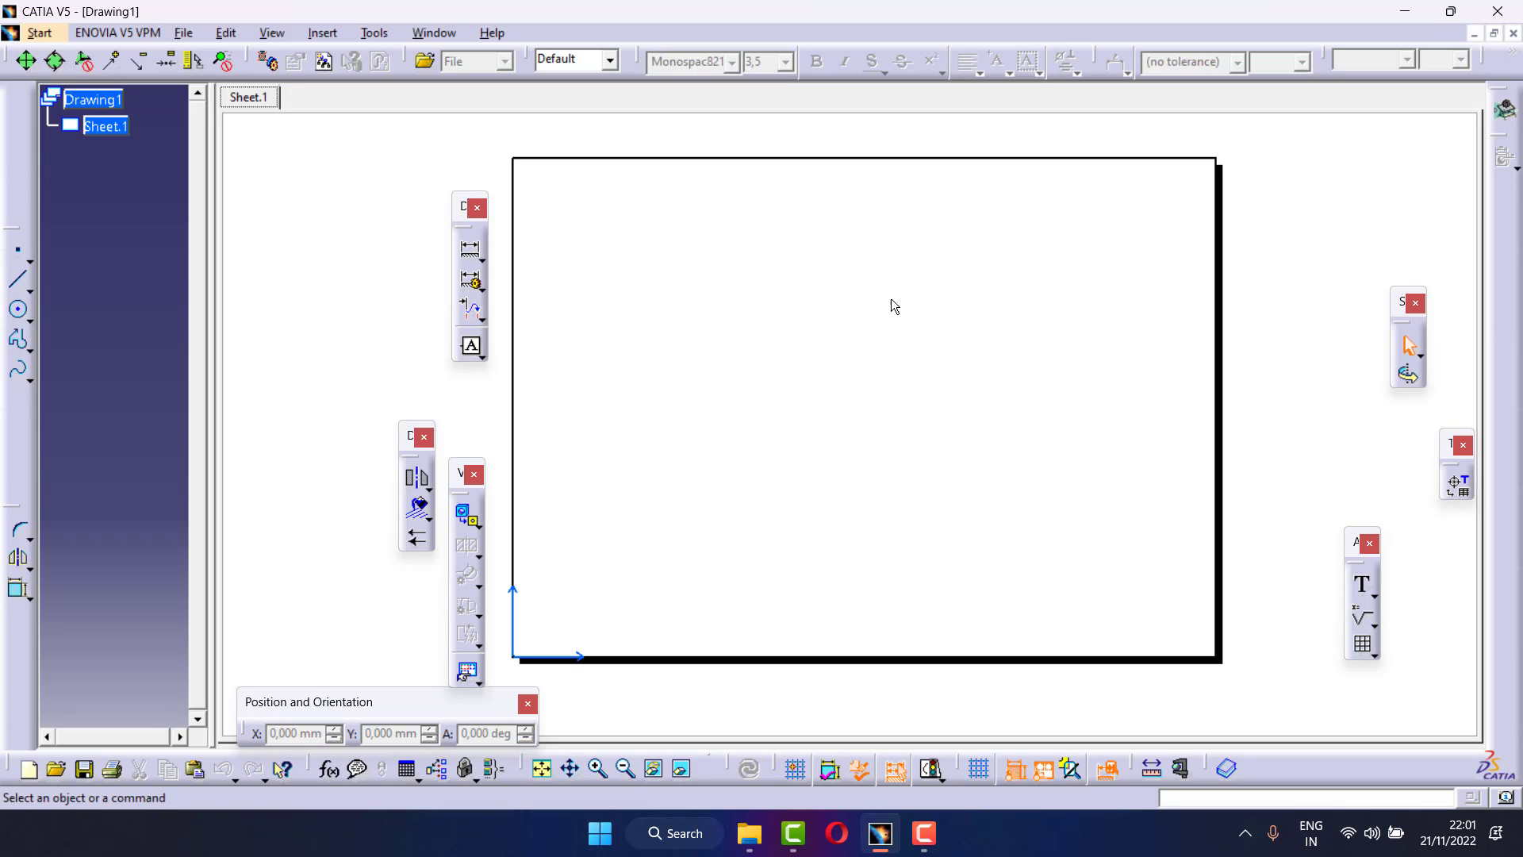
In the sheet background, add the Drawing Titleblock Sample 2 frame and title block
{"action": "left_click", "coordinate": [226, 32]}
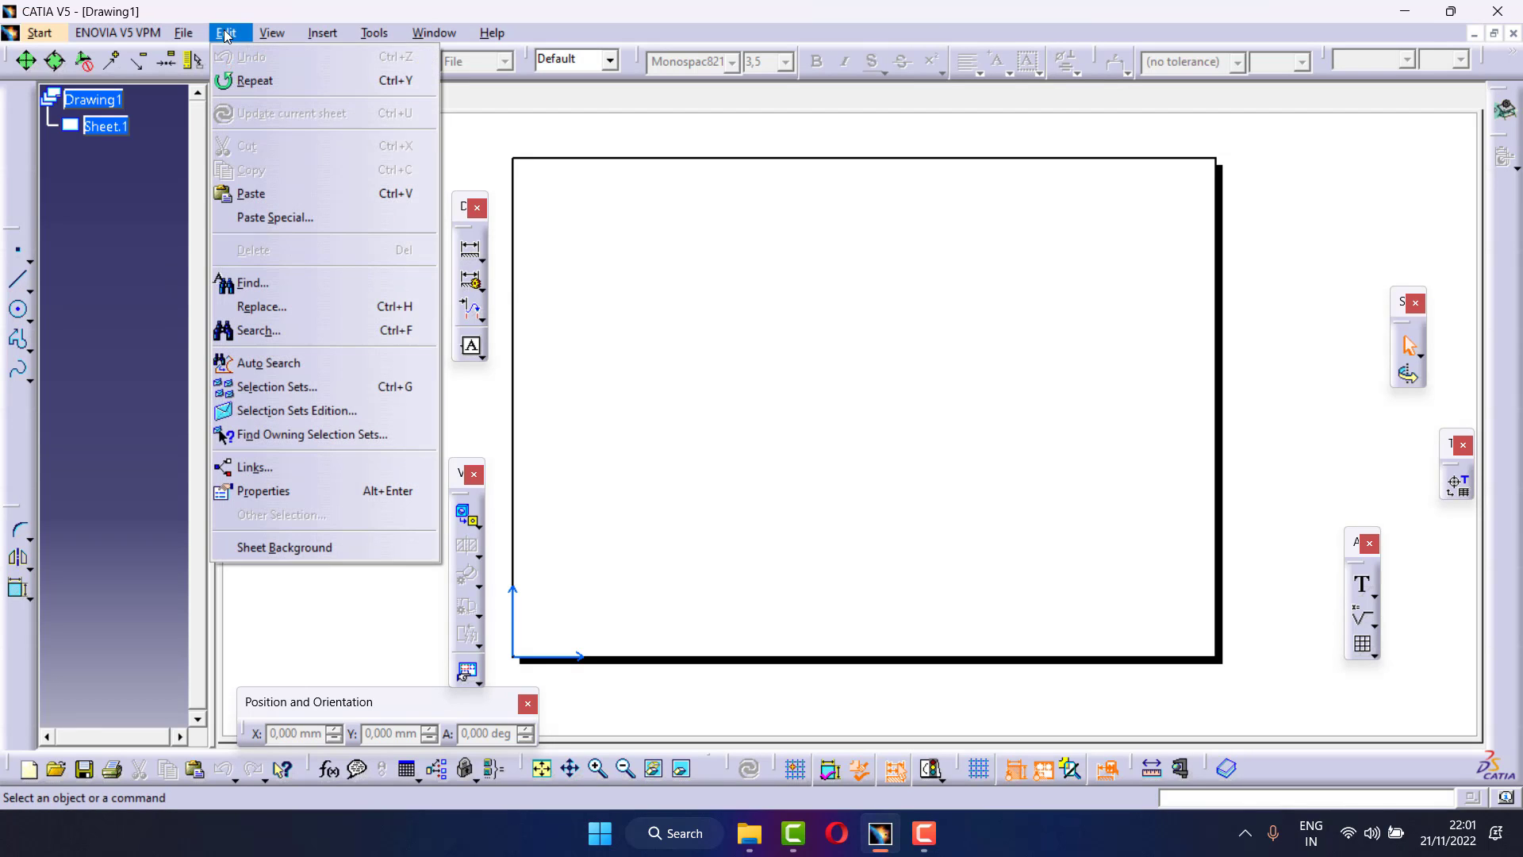
{"action": "left_click", "coordinate": [292, 547]}
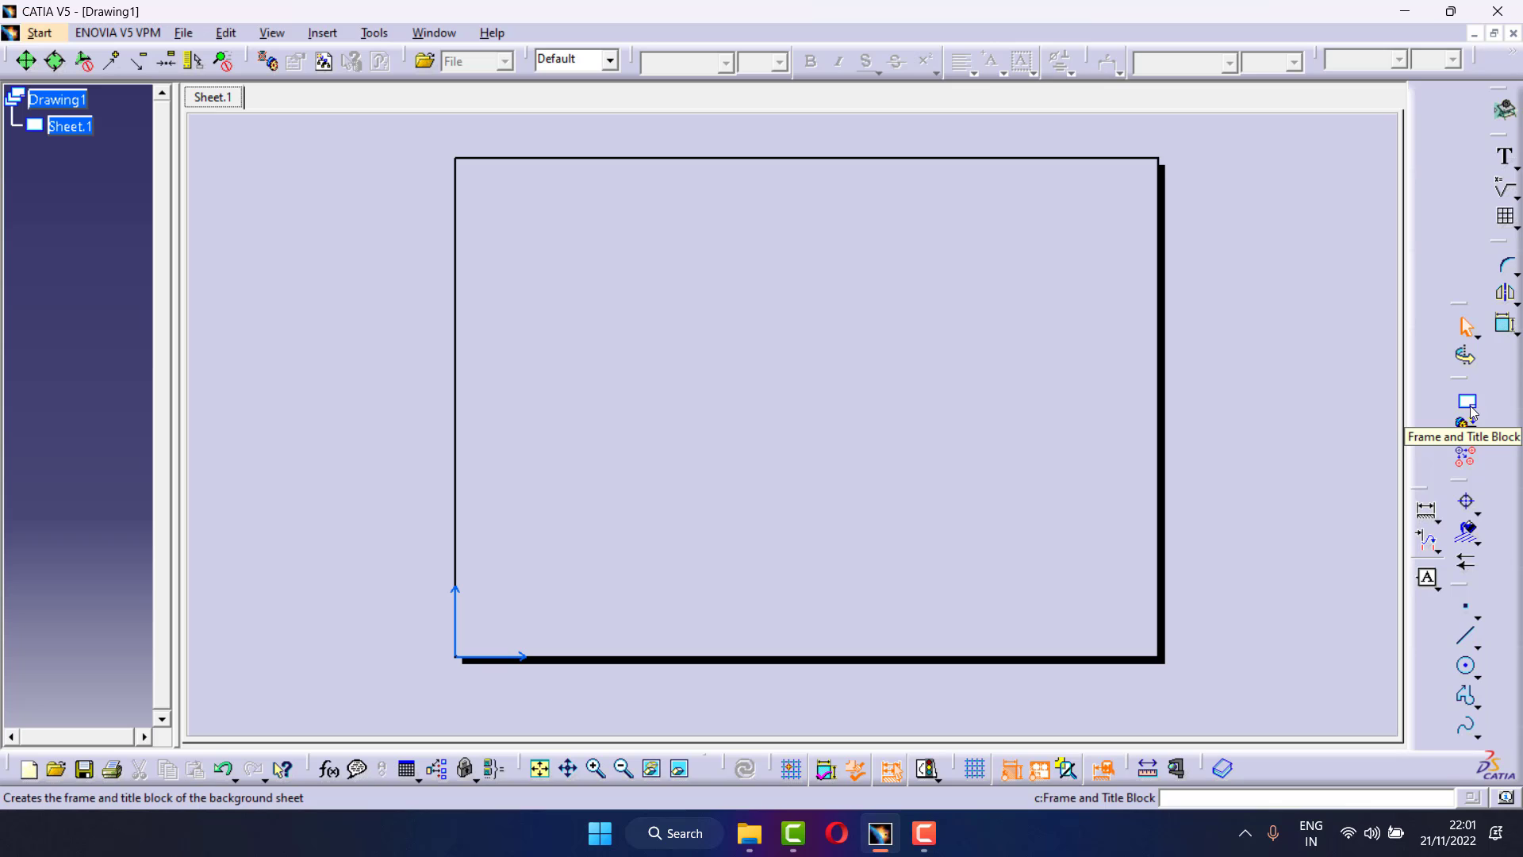
{"action": "left_click", "coordinate": [1469, 407]}
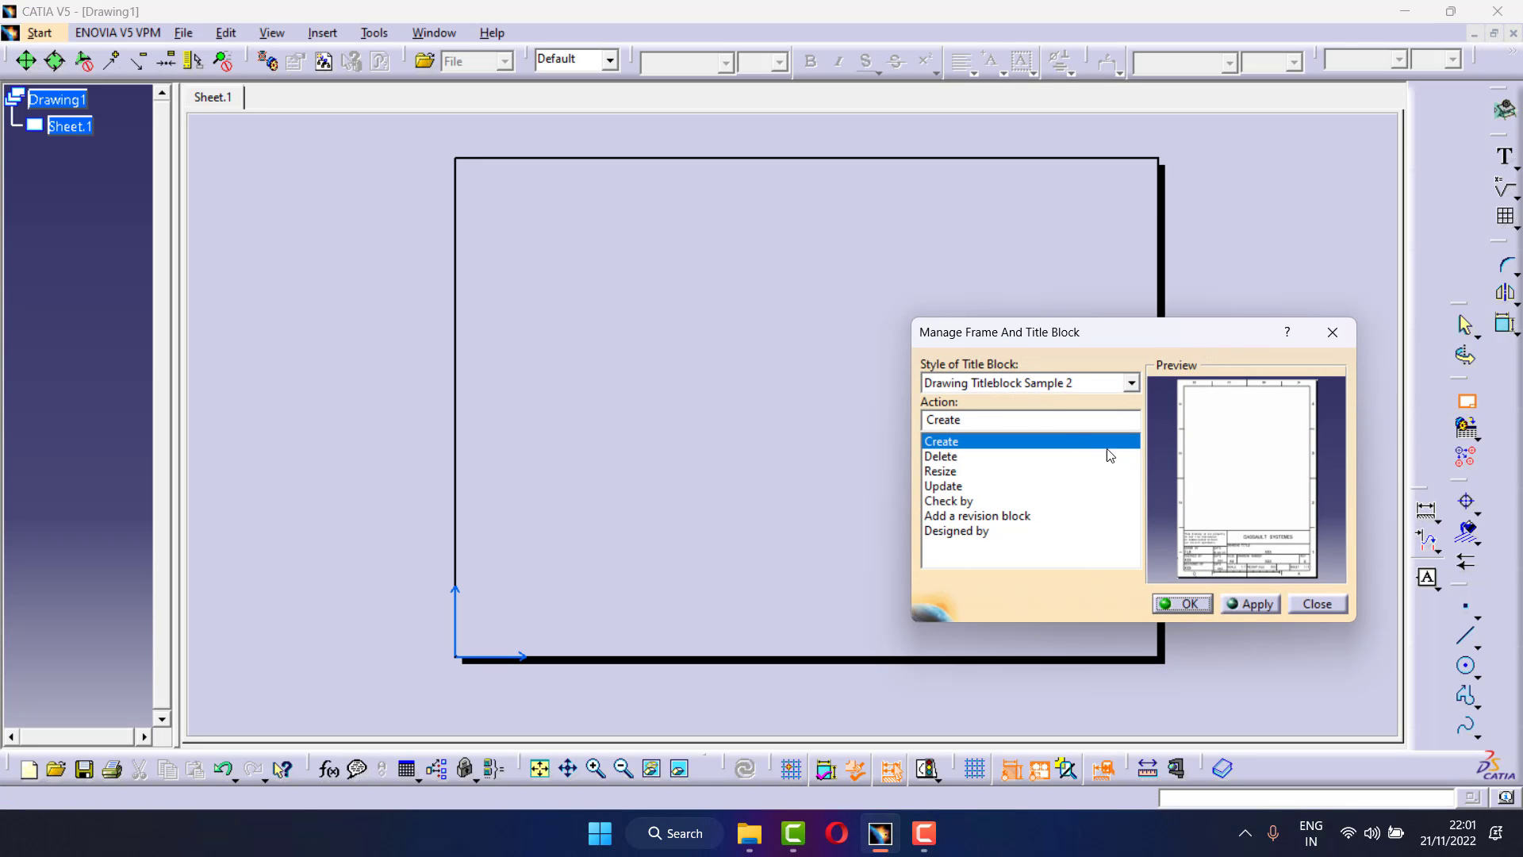
{"action": "left_click", "coordinate": [1129, 384]}
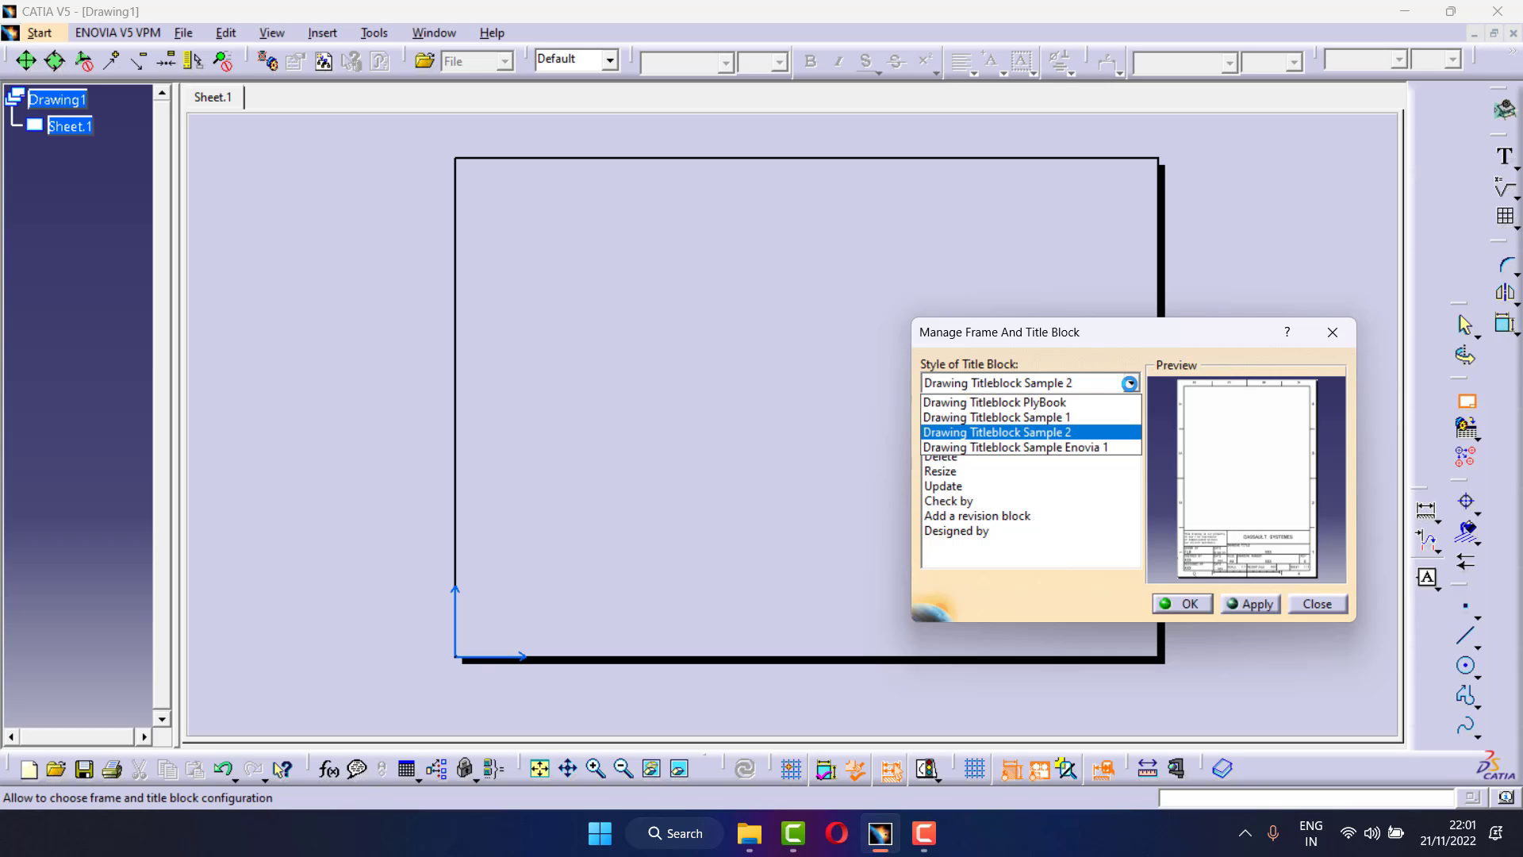
{"action": "left_click", "coordinate": [1024, 437]}
{"action": "left_click", "coordinate": [1251, 603]}
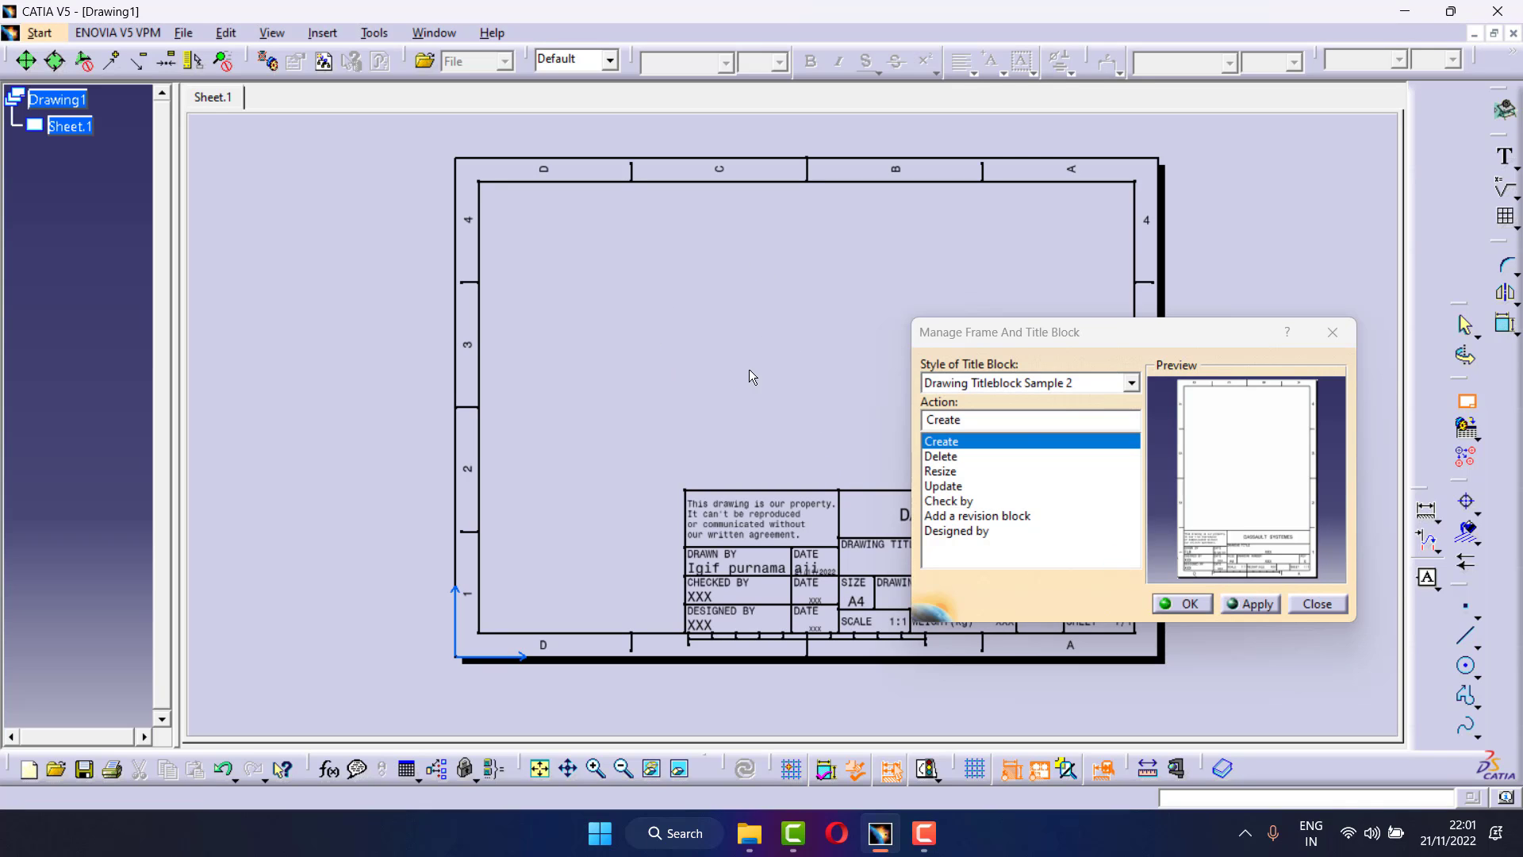
{"action": "left_click", "coordinate": [1190, 599]}
Change the DASSAULT SYSTEMES title-block text to 'Teknik Drwaing' and shift it right in its cell
{"action": "scroll", "coordinate": [925, 592], "scroll_direction": "down", "scroll_amount": 1}
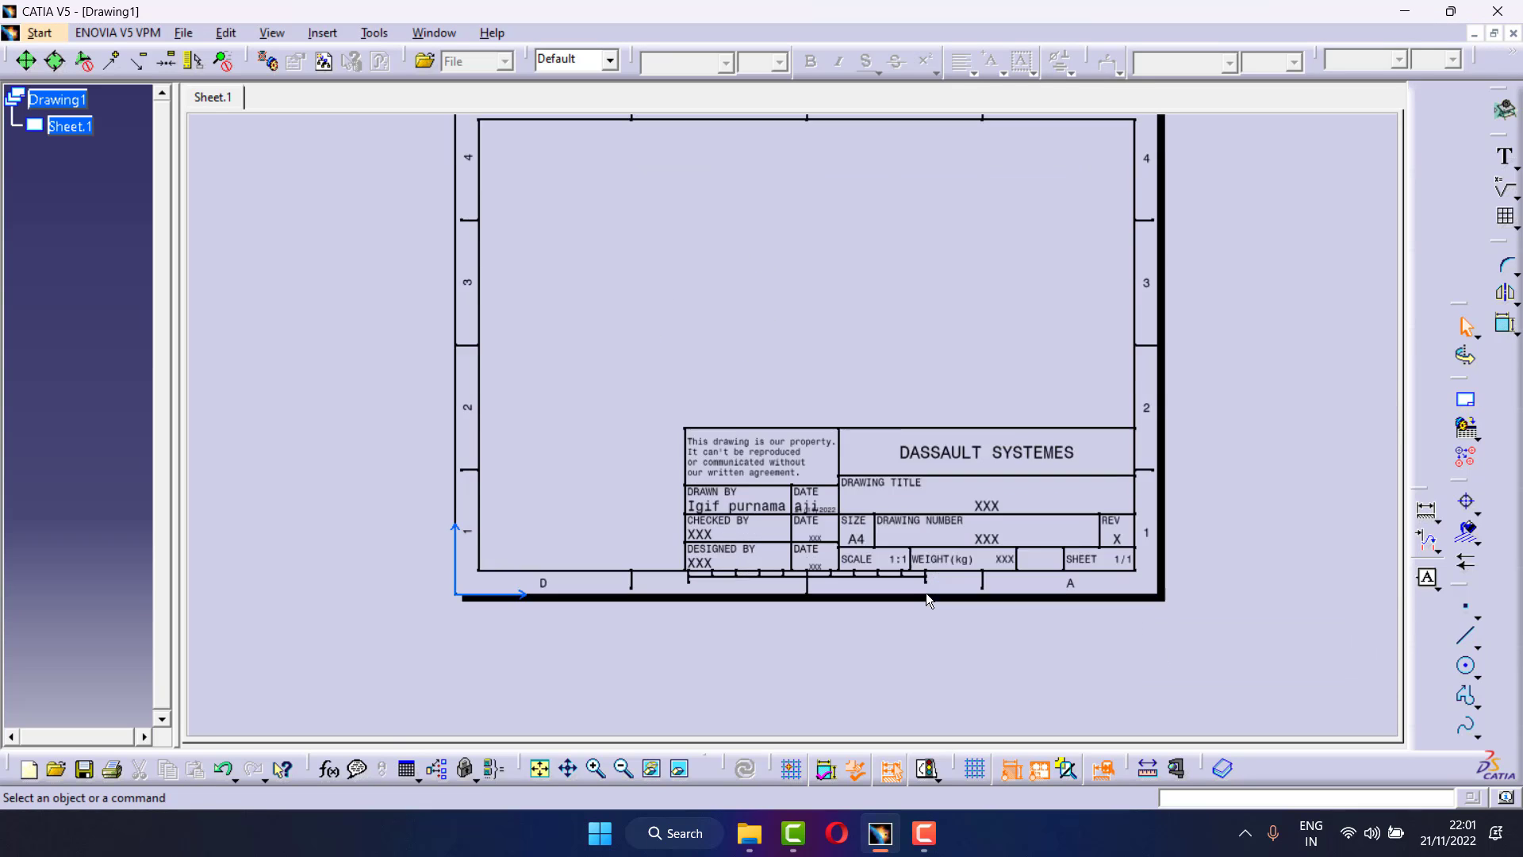
{"action": "left_click", "coordinate": [623, 768]}
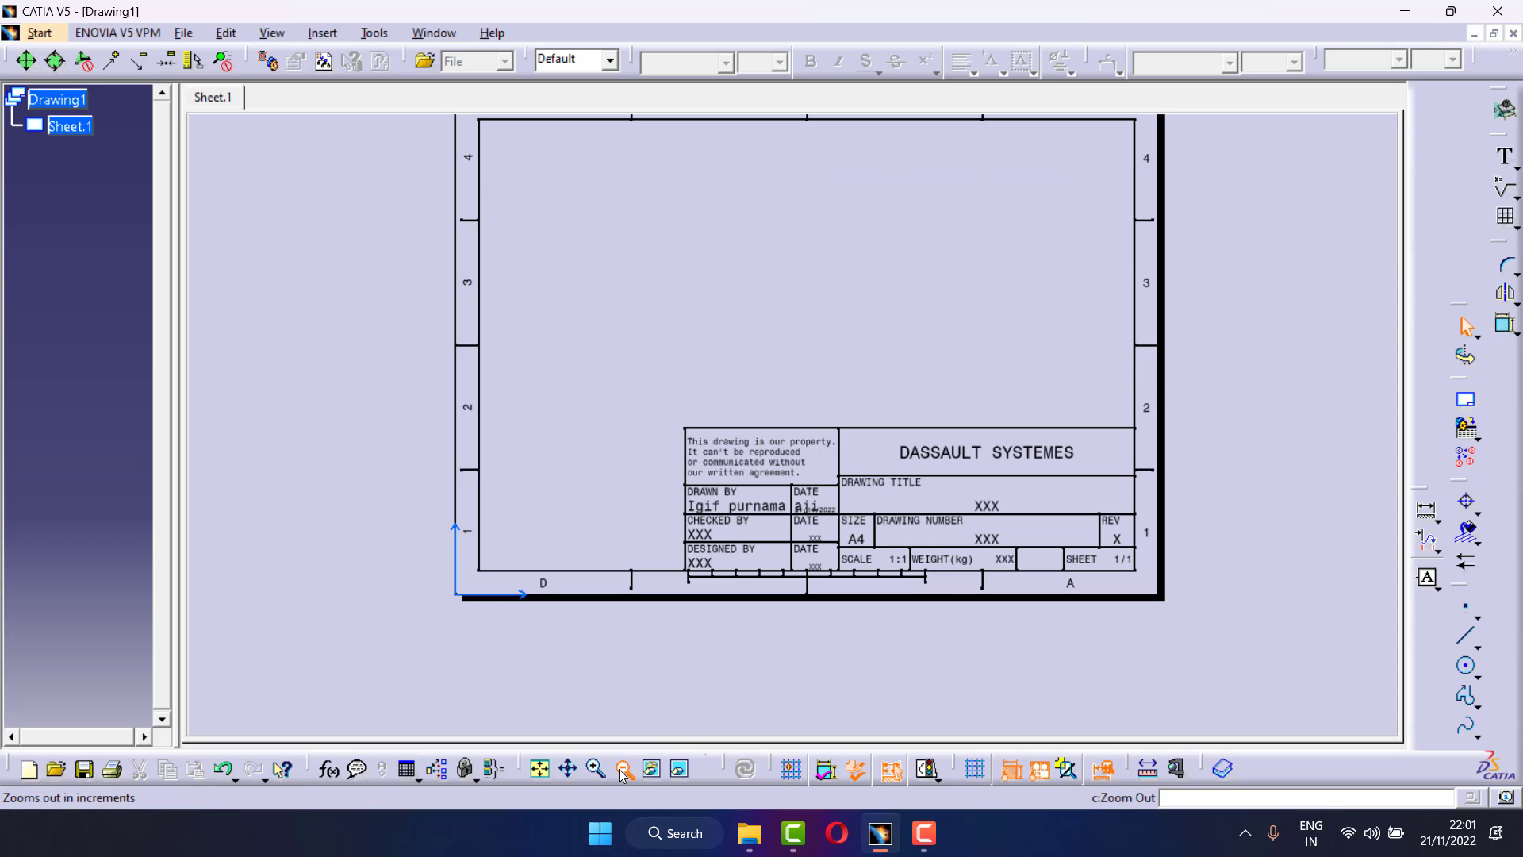
{"action": "left_click", "coordinate": [596, 768]}
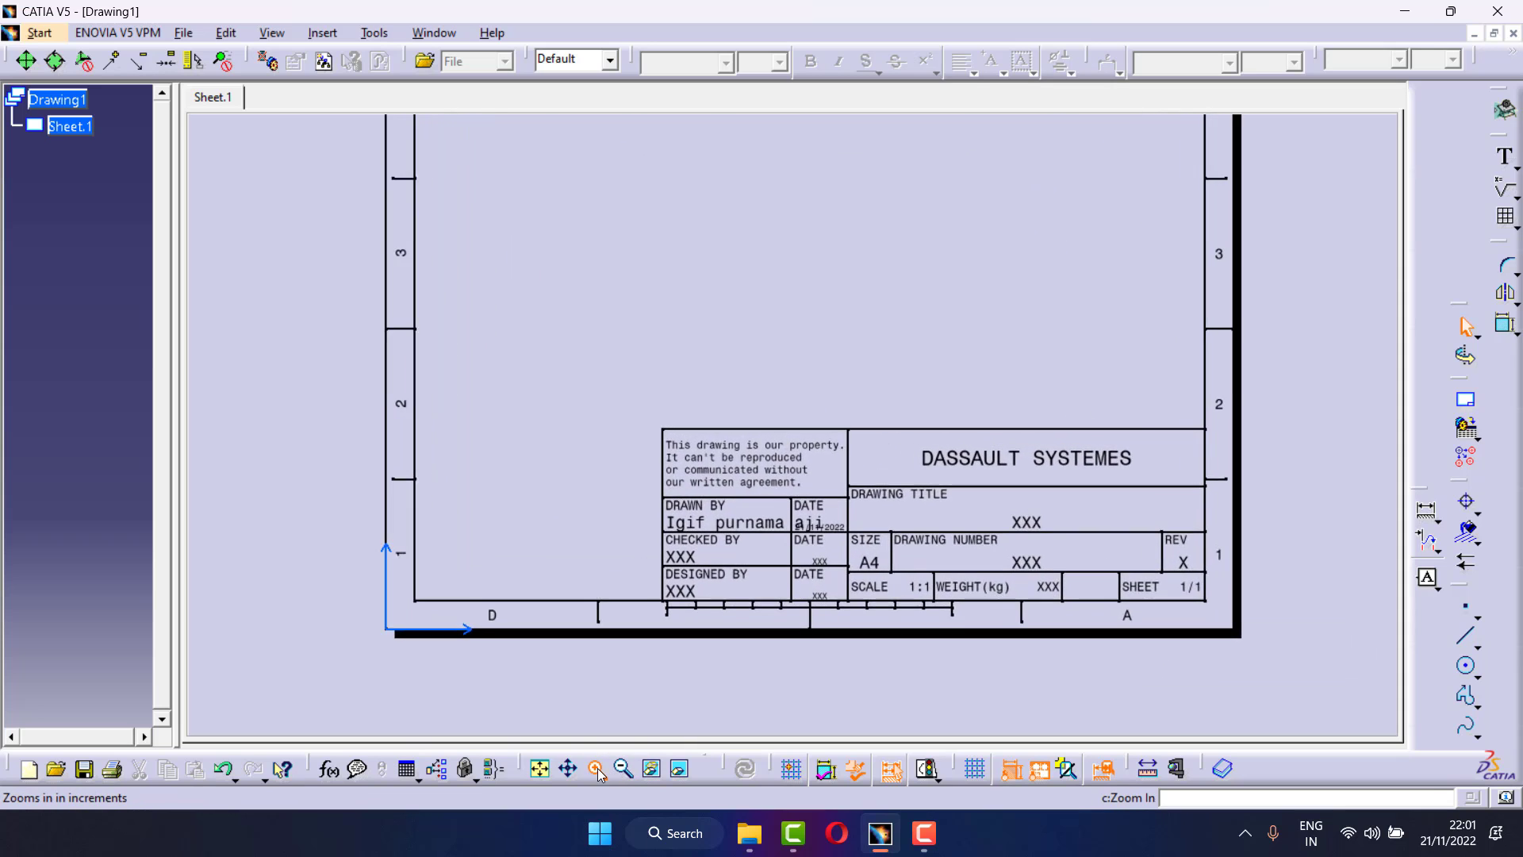
{"action": "double_click", "coordinate": [1049, 473]}
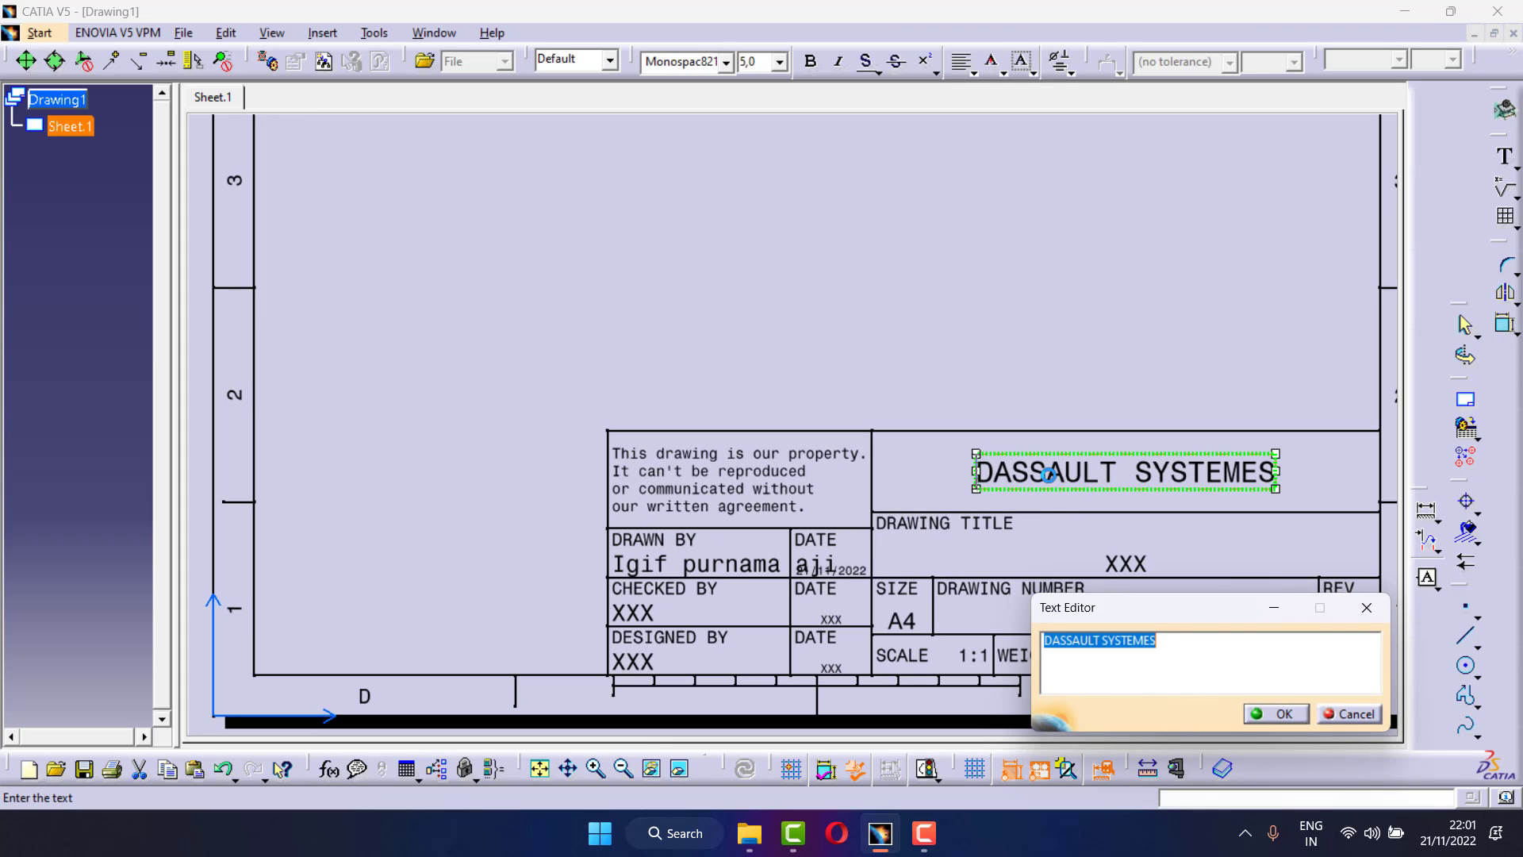
{"action": "type", "text": "T"}
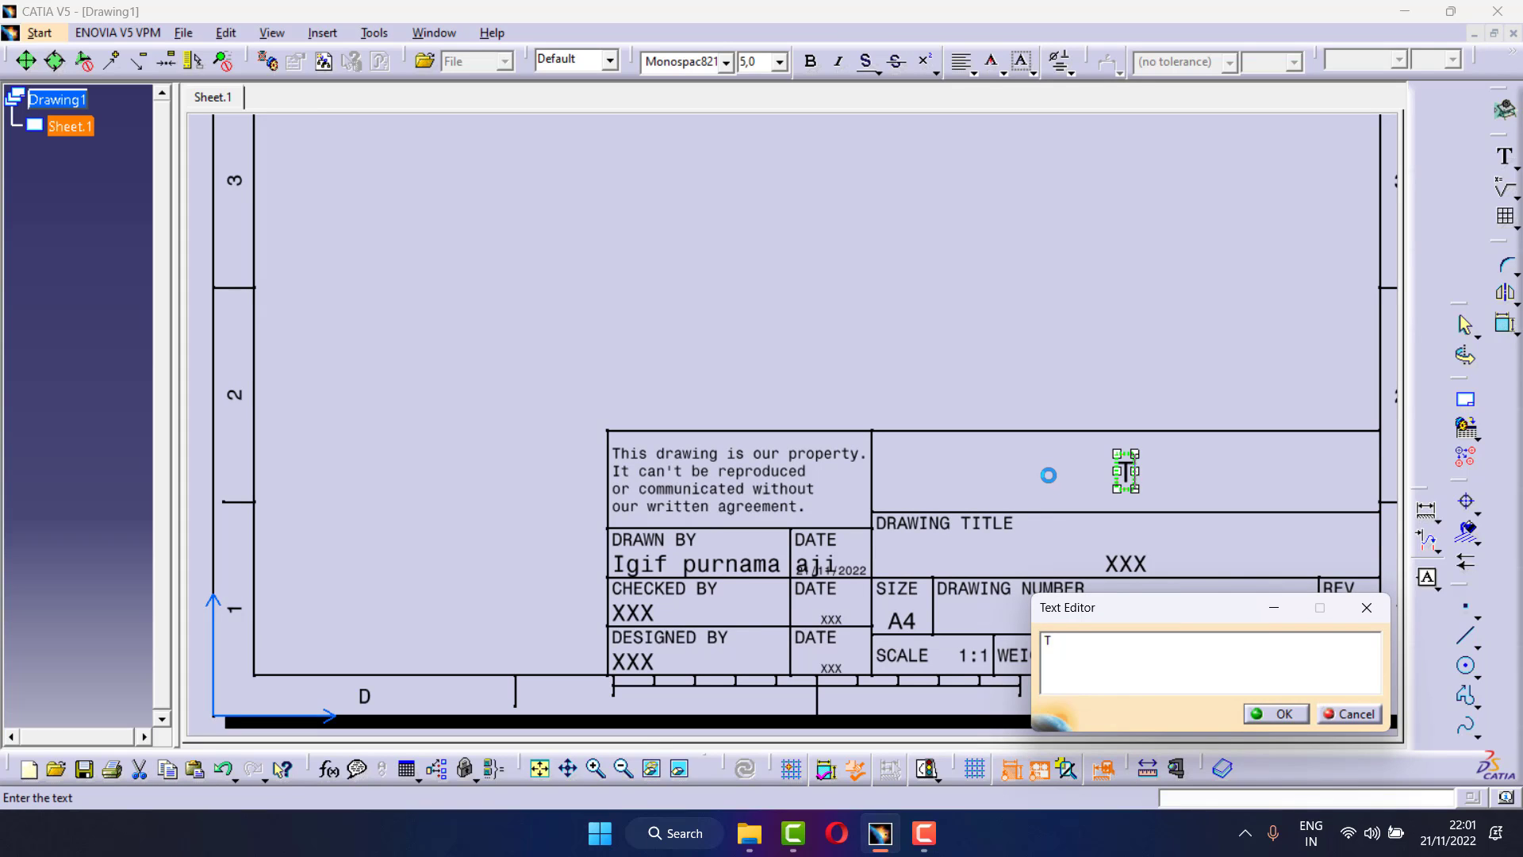
{"action": "type", "text": "eknik"}
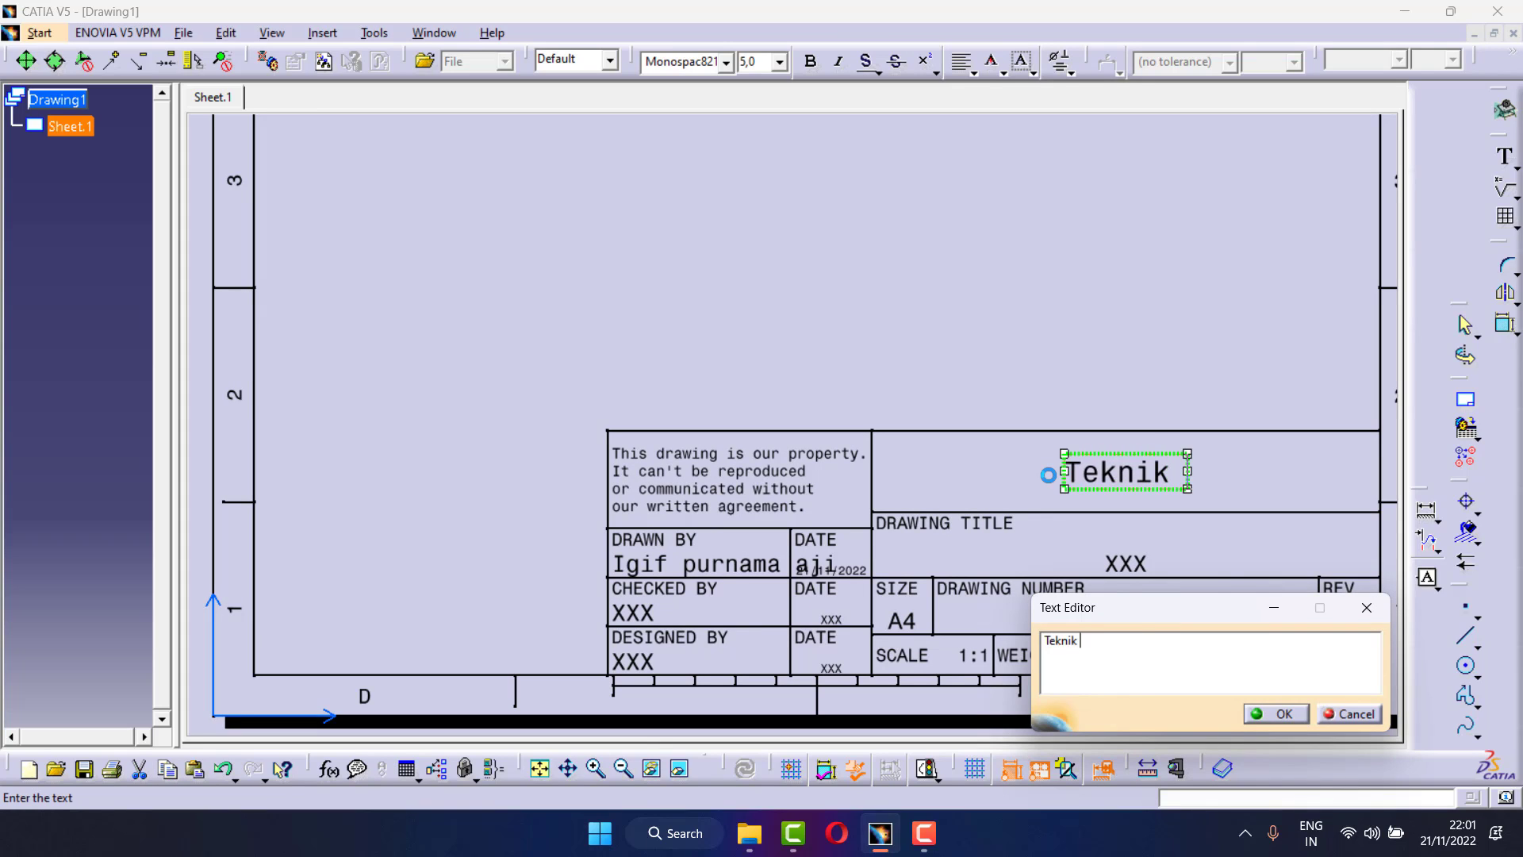
{"action": "type", "text": " Dr"}
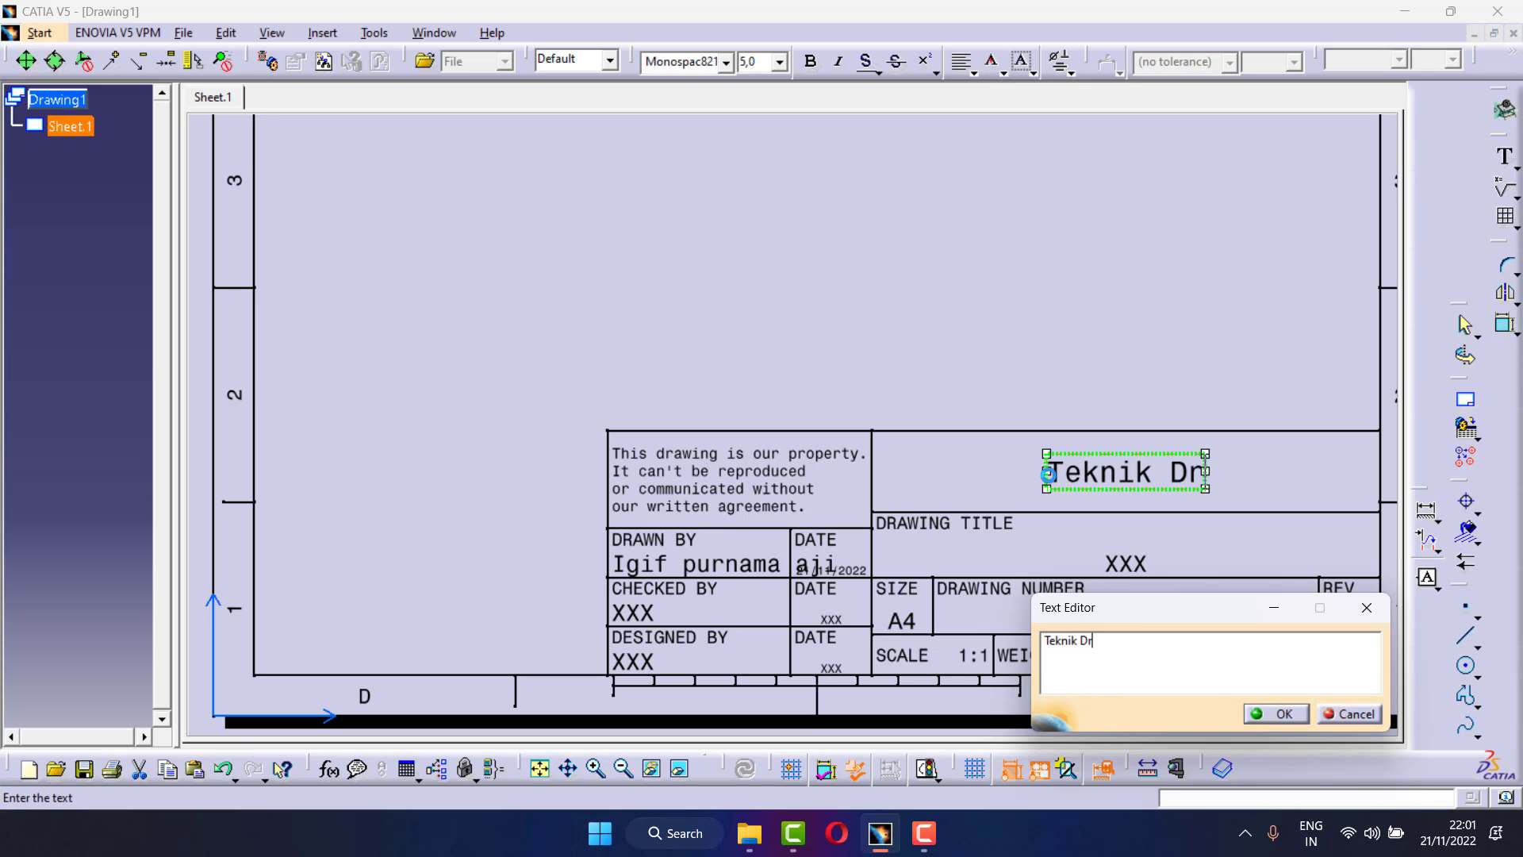
{"action": "type", "text": "wain"}
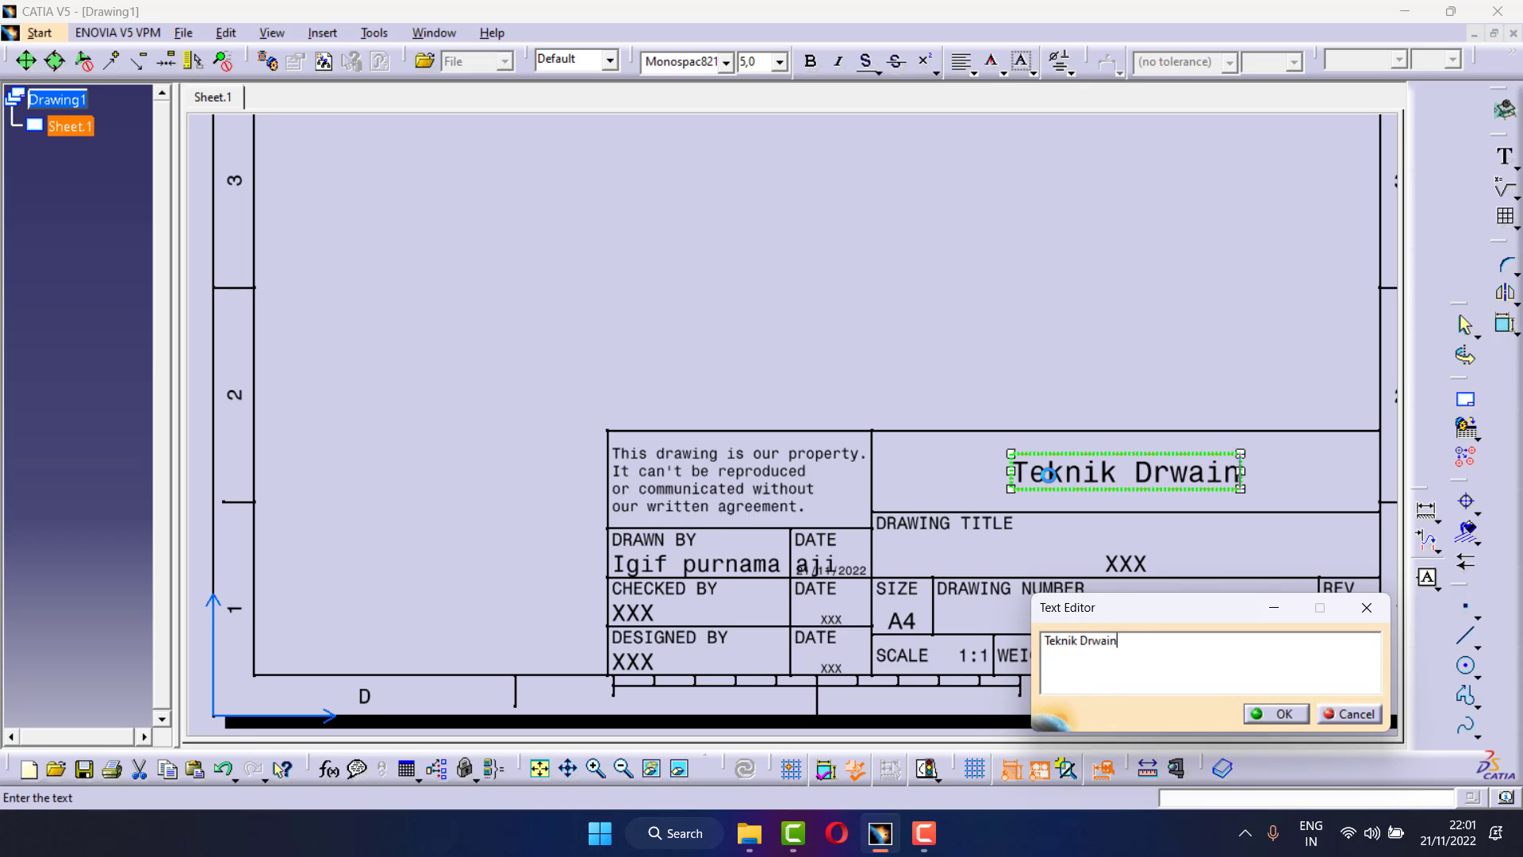
{"action": "type", "text": "g"}
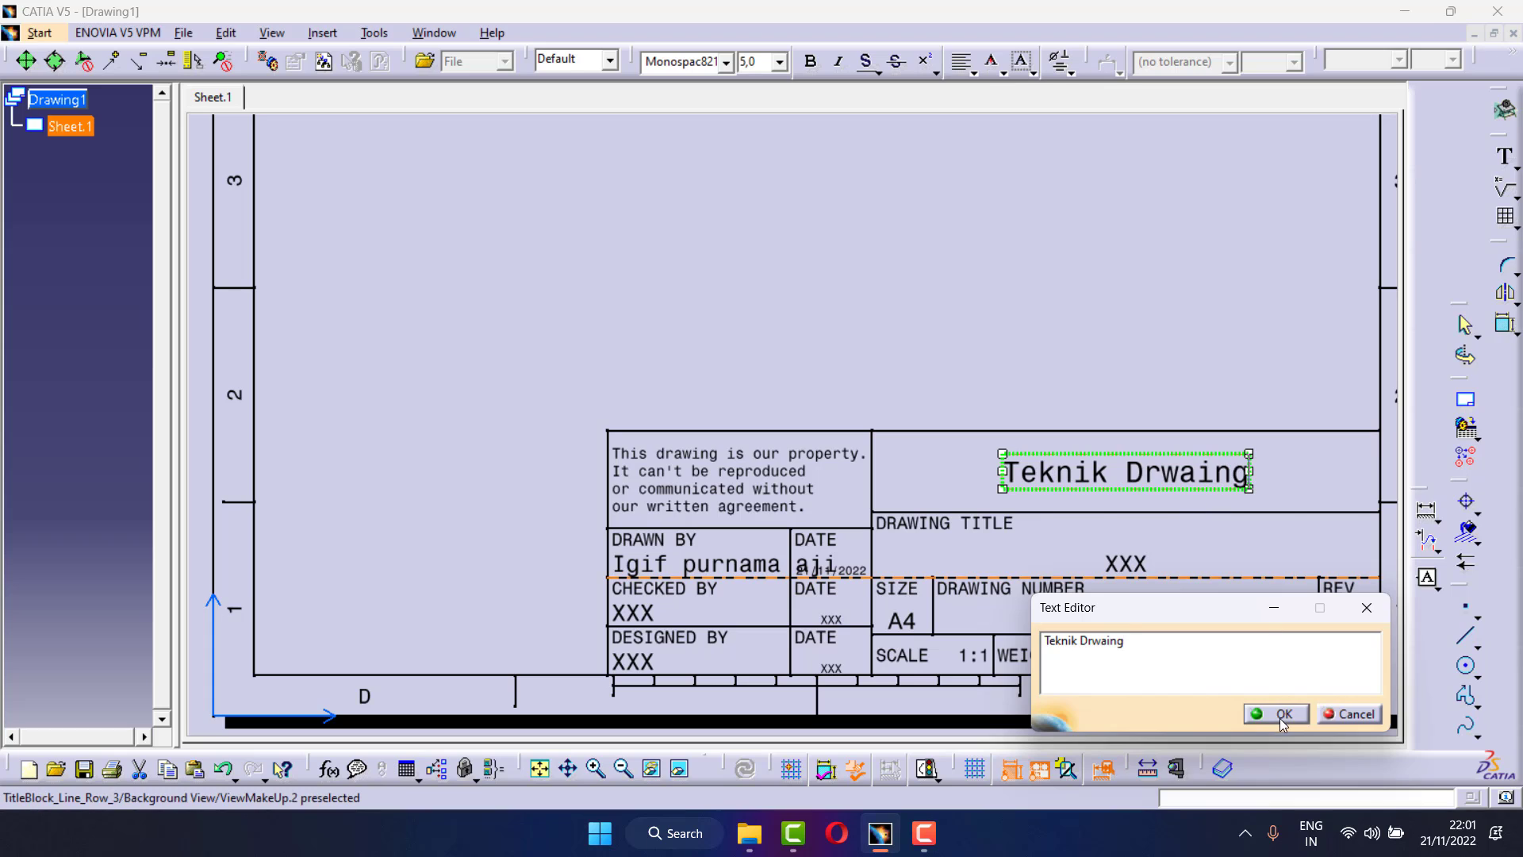
{"action": "left_click", "coordinate": [1279, 714]}
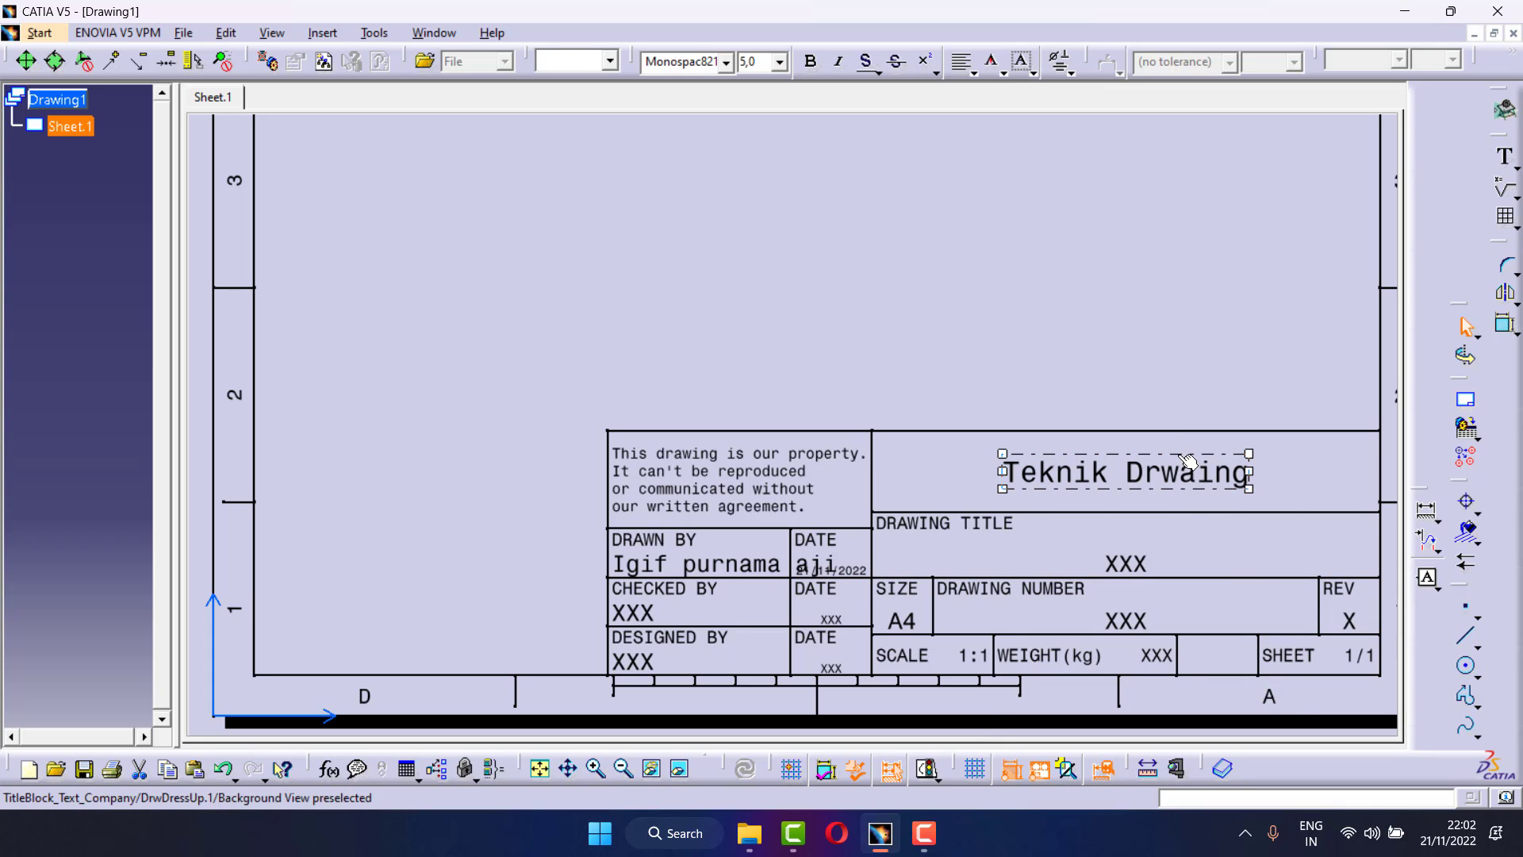
{"action": "left_click_drag", "start_coordinate": [1177, 454], "coordinate": [1268, 454]}
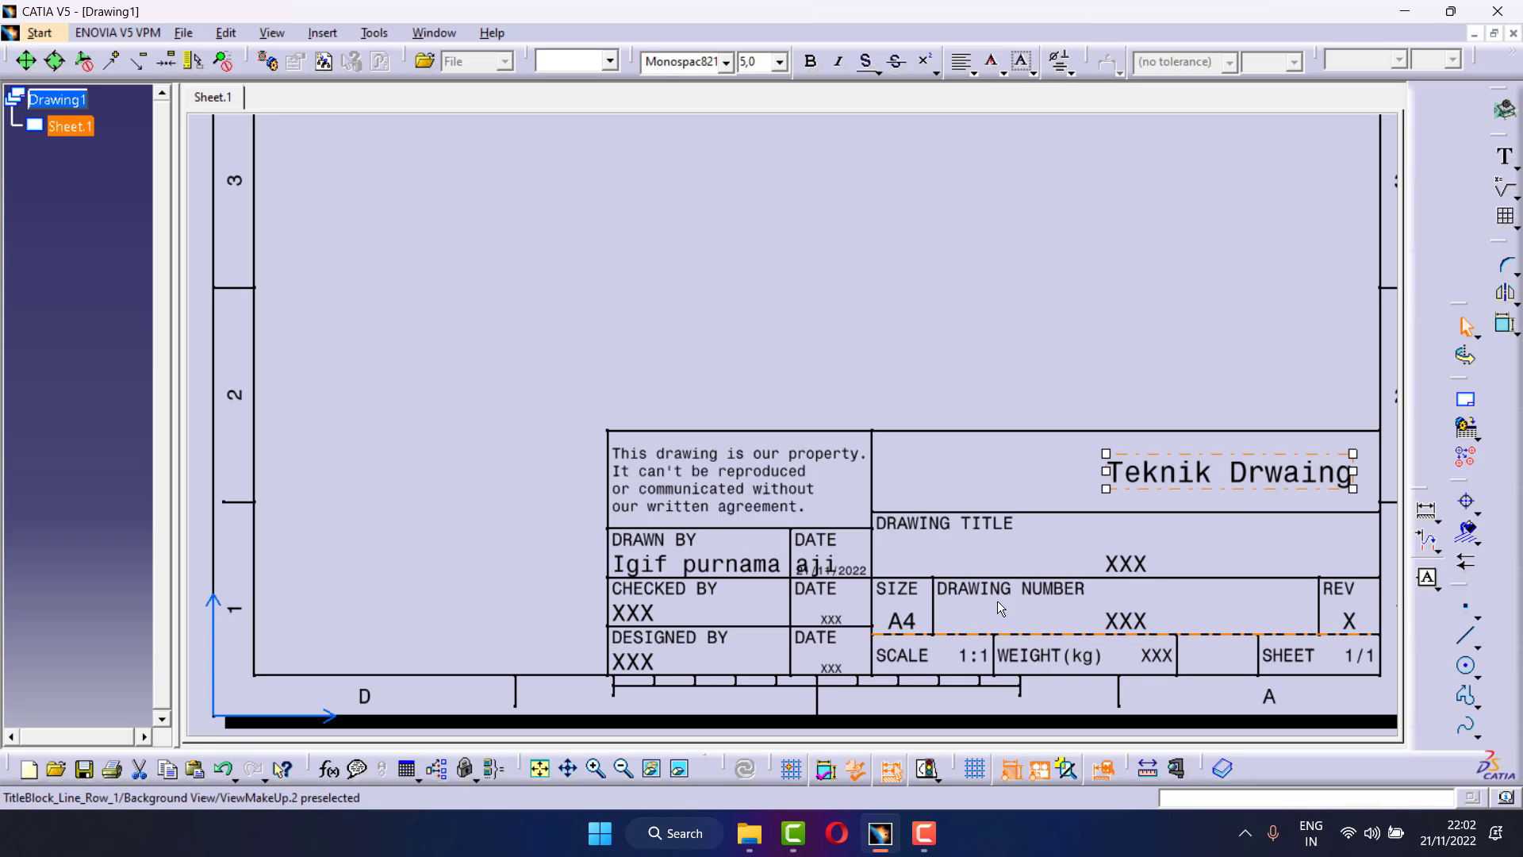
{"action": "left_click", "coordinate": [1036, 391]}
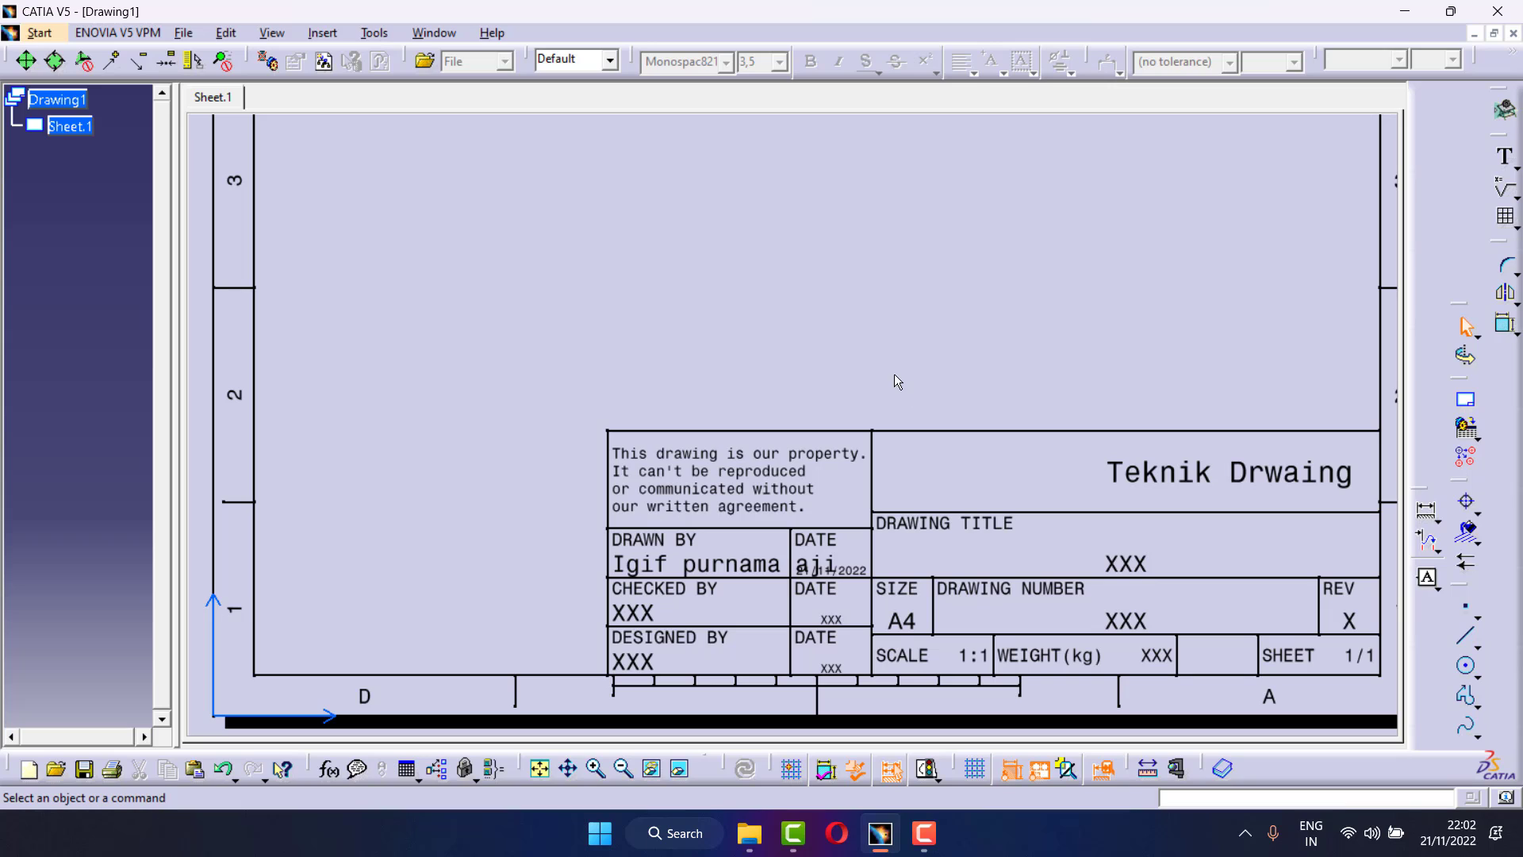
Insert the TD logo picture from file Q onto the sheet
{"action": "left_click", "coordinate": [326, 34]}
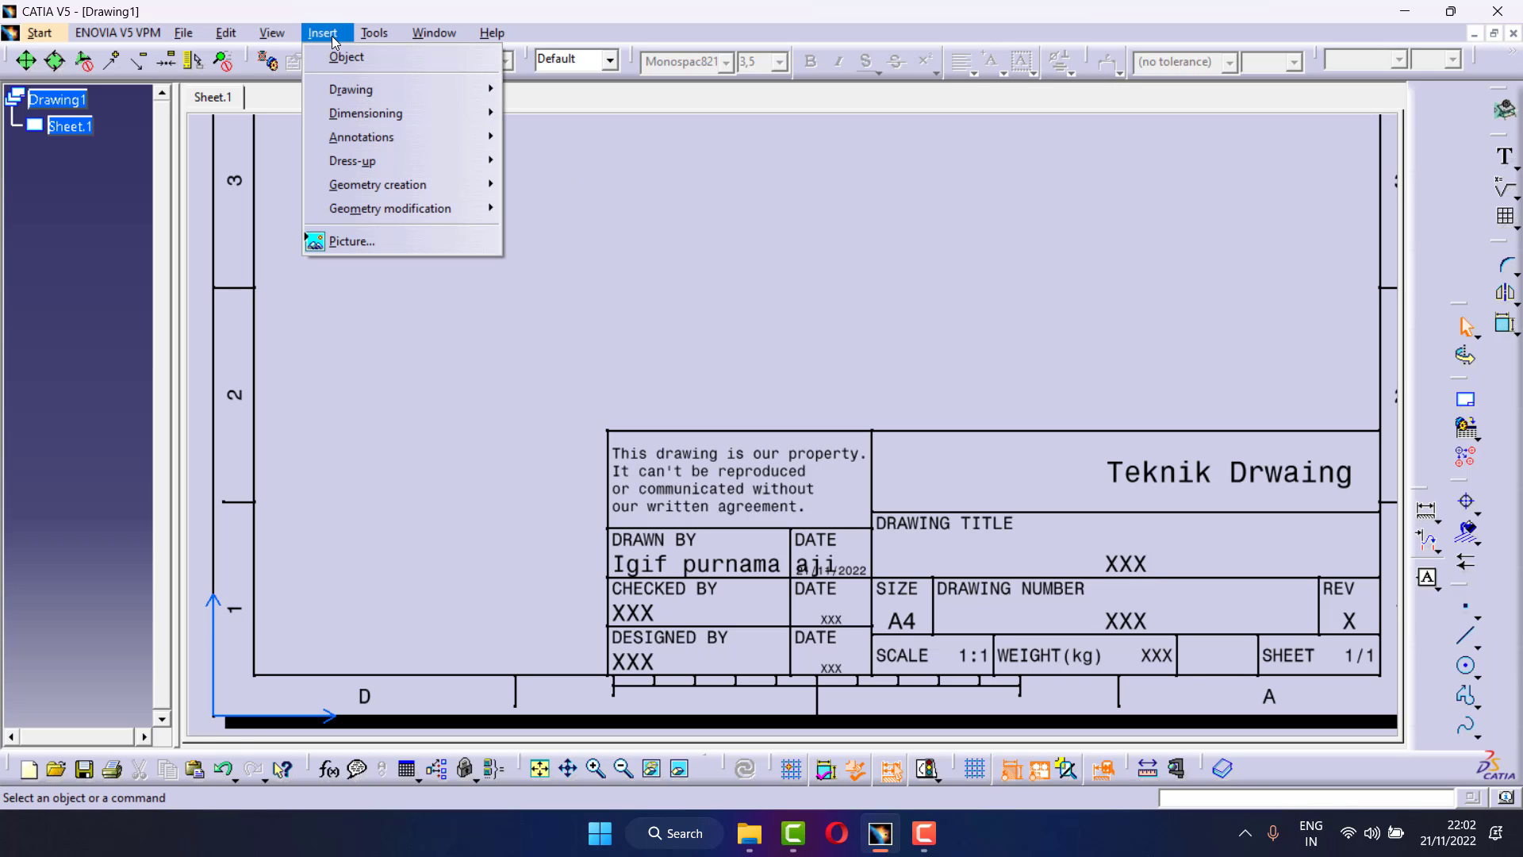
{"action": "left_click", "coordinate": [344, 241]}
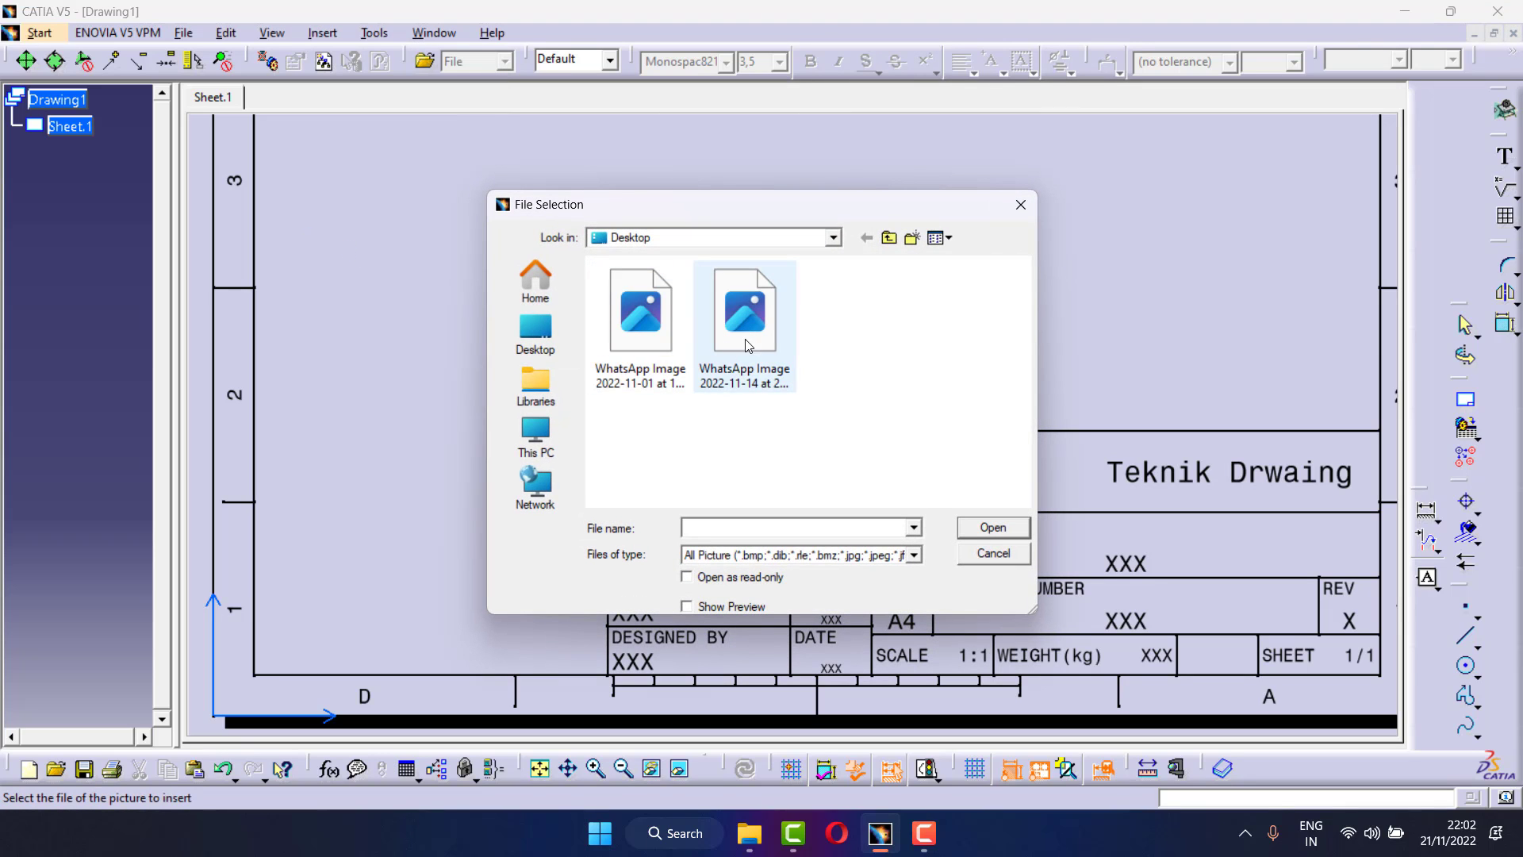
{"action": "left_click", "coordinate": [913, 554]}
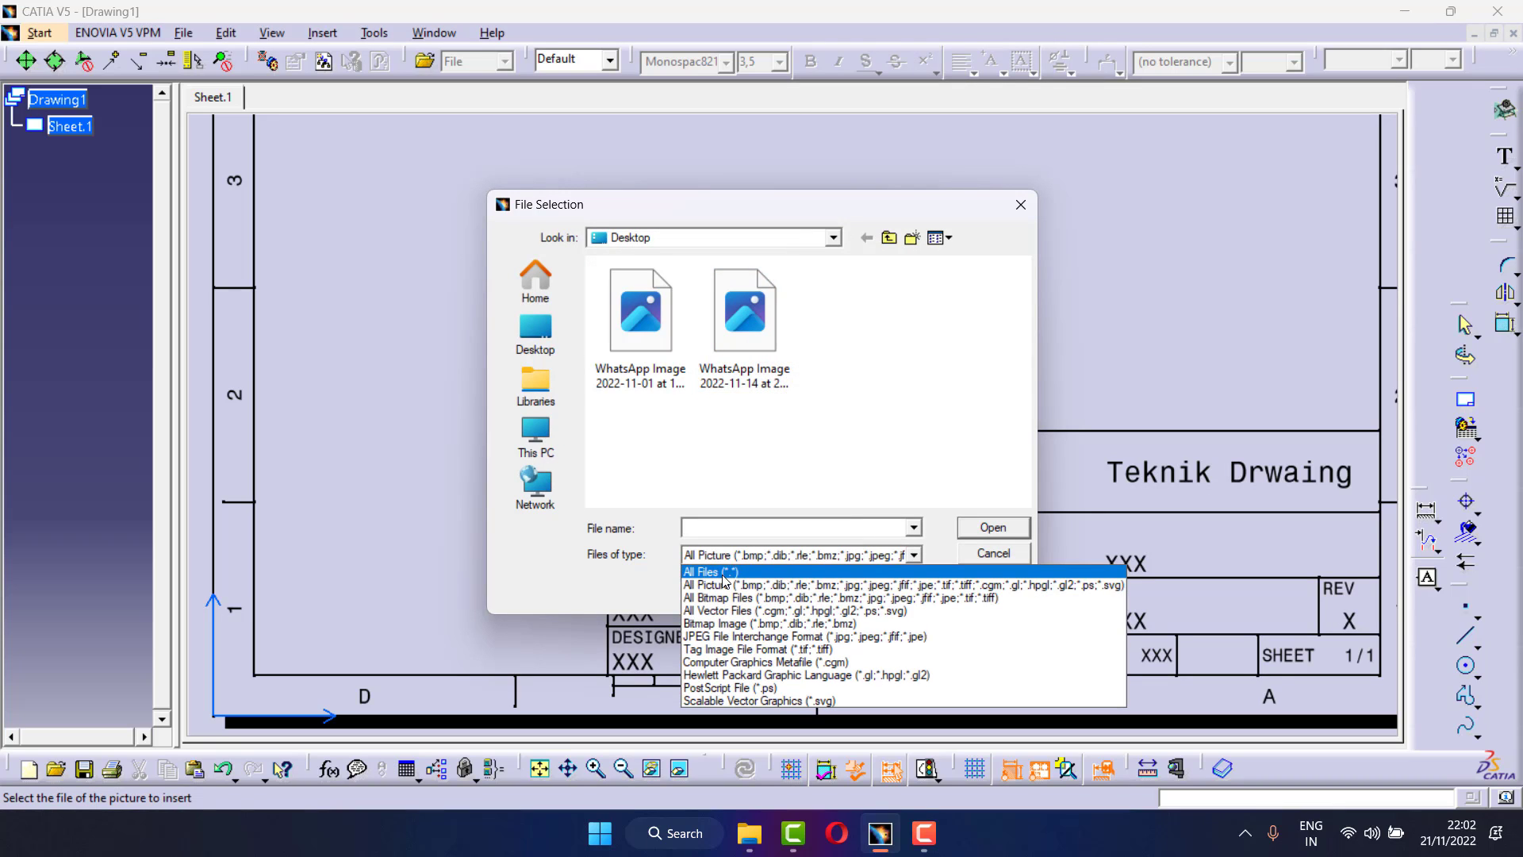
{"action": "left_click", "coordinate": [724, 572]}
{"action": "scroll", "coordinate": [781, 466], "scroll_direction": "down", "scroll_amount": 3}
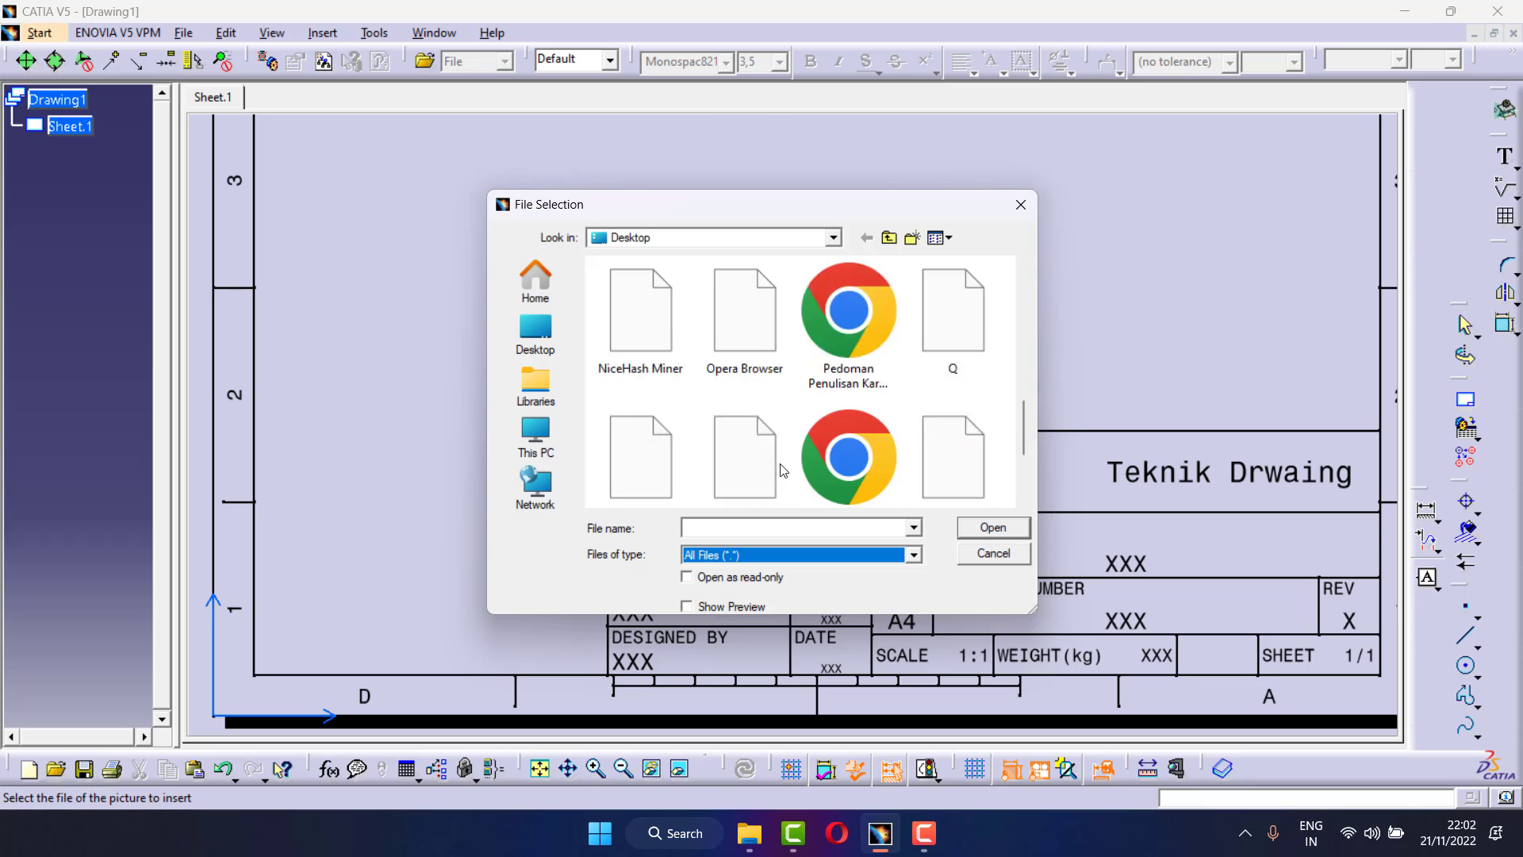
{"action": "left_click", "coordinate": [968, 326]}
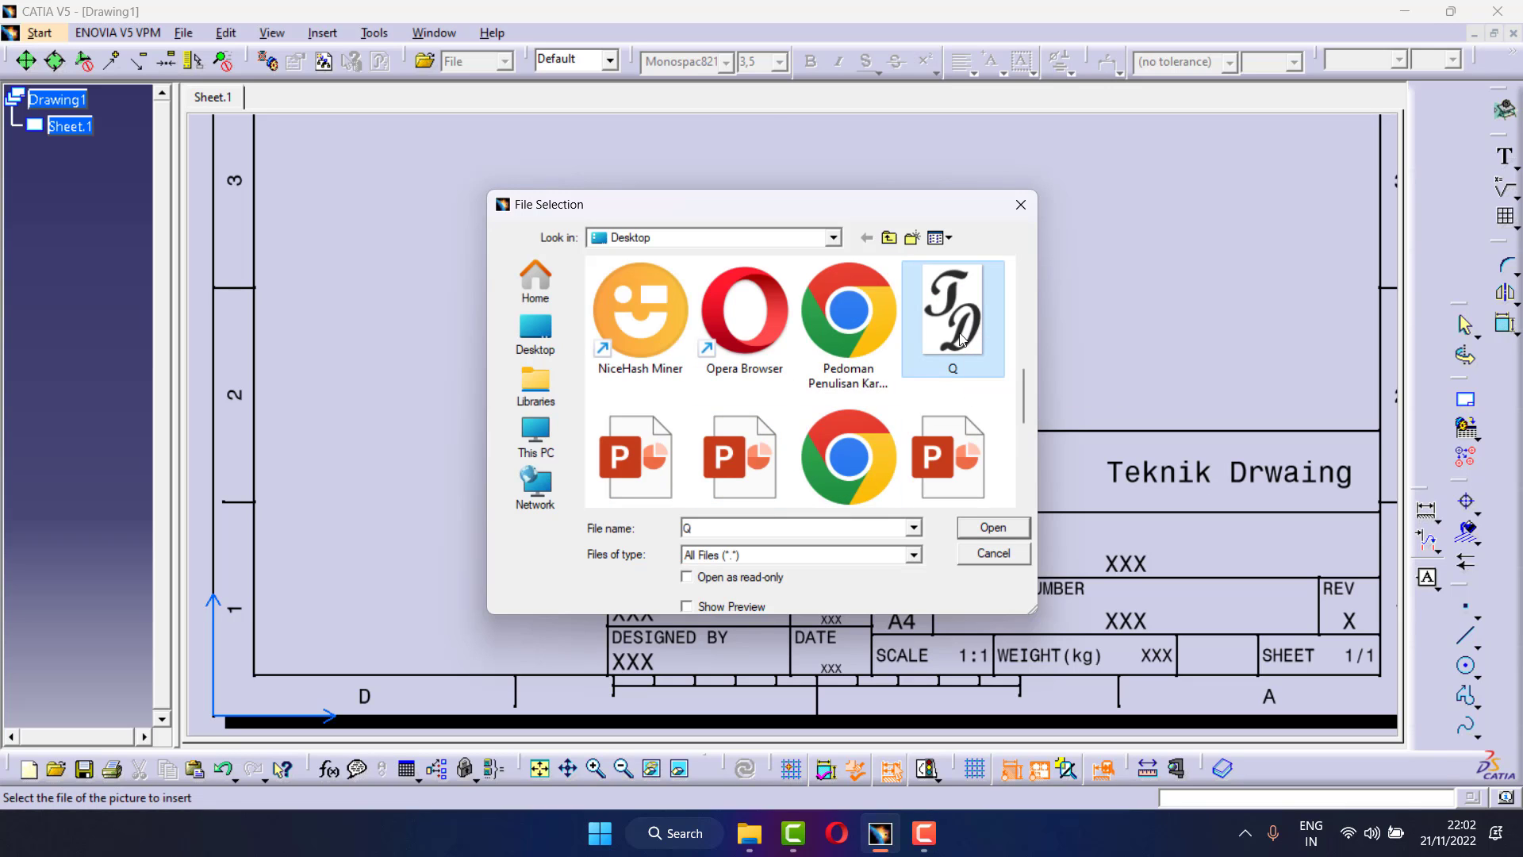
{"action": "left_click", "coordinate": [995, 528]}
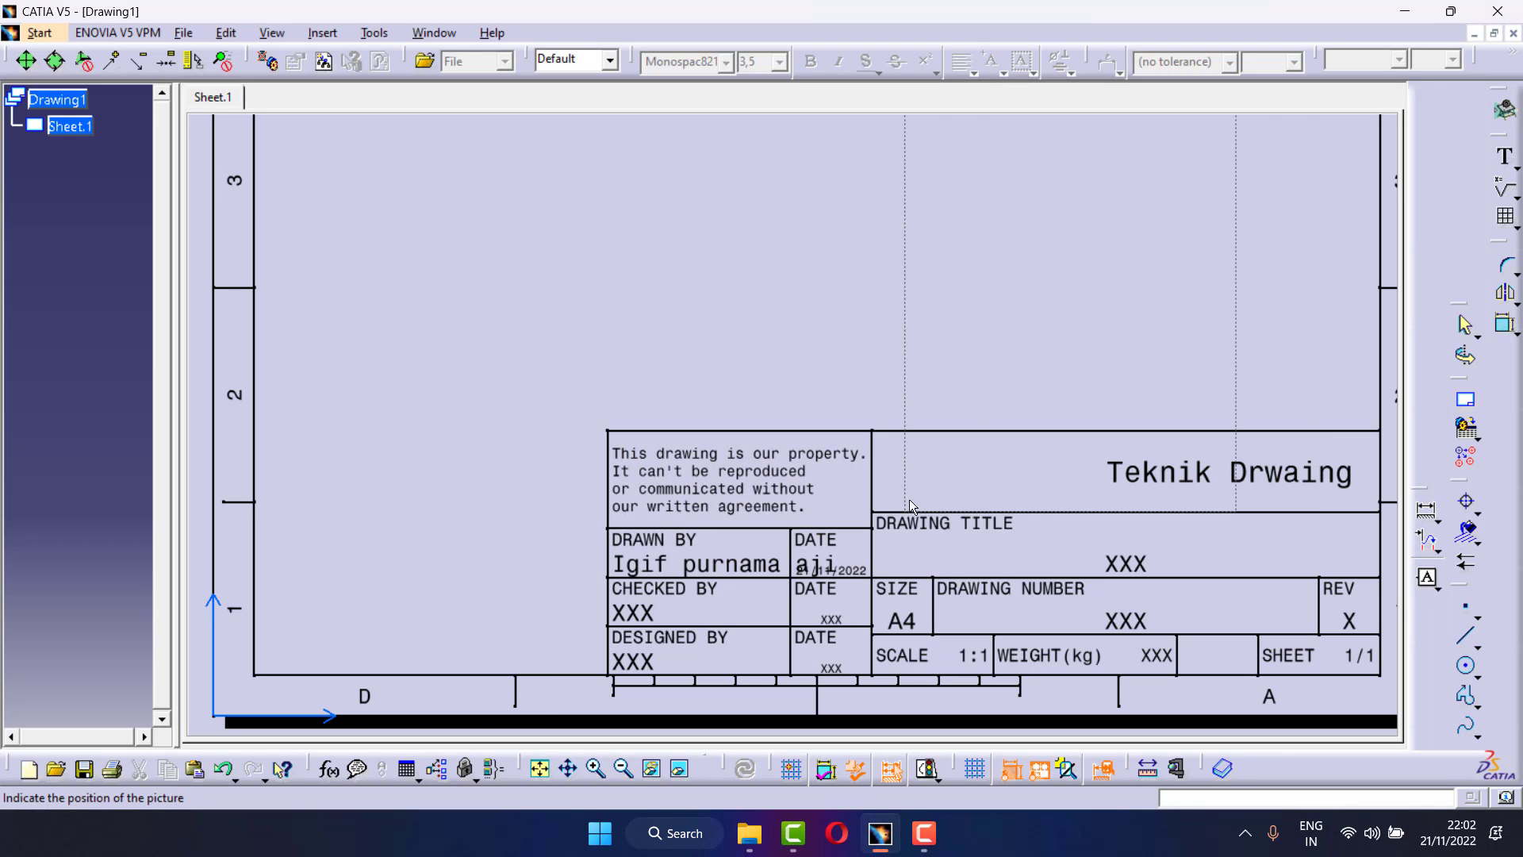
{"action": "left_click", "coordinate": [892, 505]}
Shrink the TD logo picture to fit the title block cell
{"action": "scroll", "coordinate": [981, 472], "scroll_direction": "up", "scroll_amount": 3}
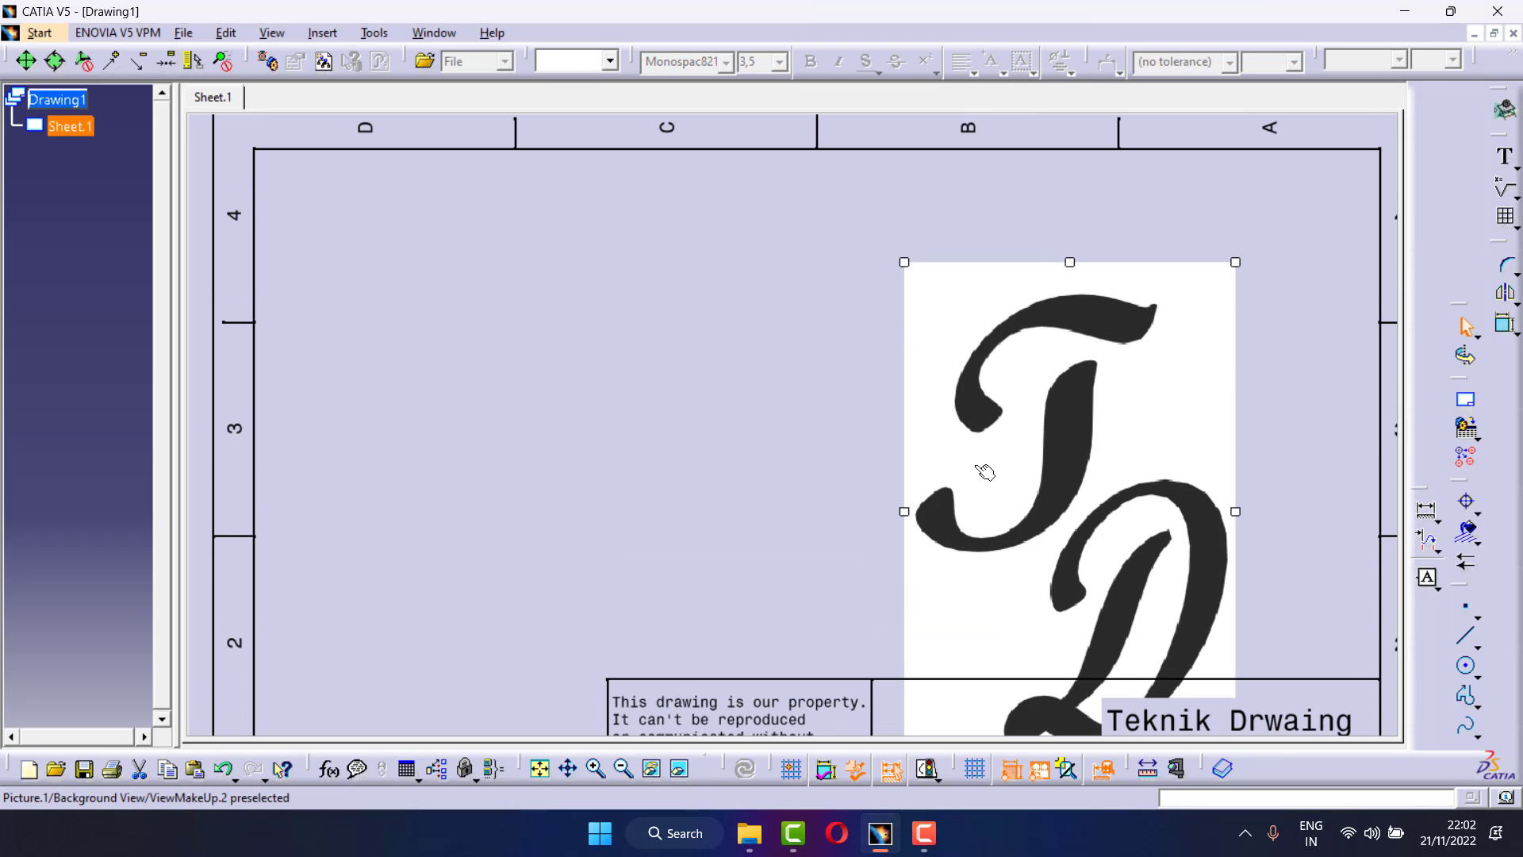
{"action": "left_click_drag", "start_coordinate": [1235, 263], "coordinate": [1042, 531]}
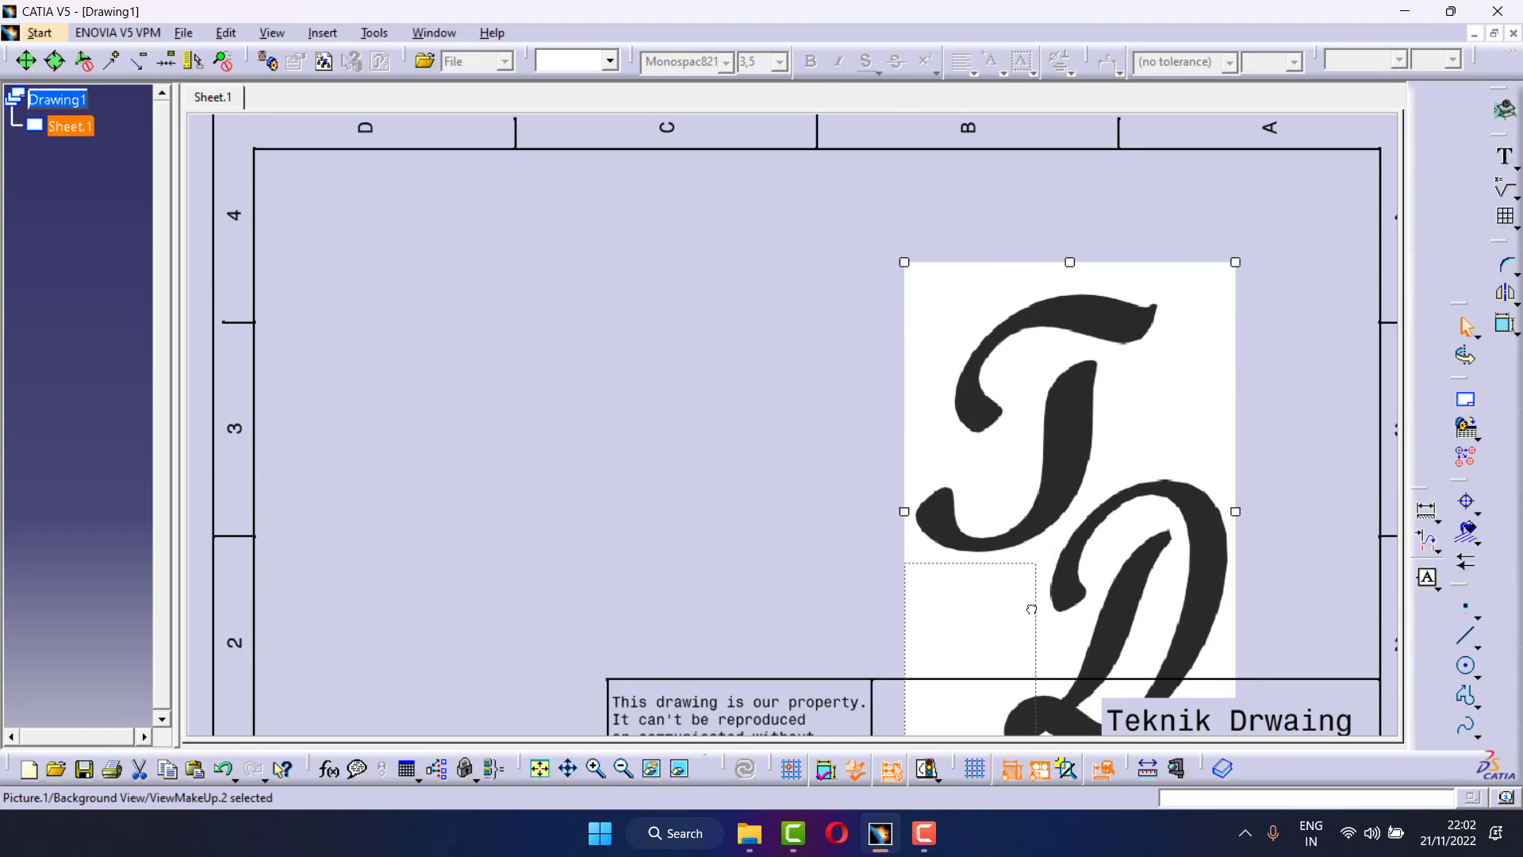
{"action": "scroll", "coordinate": [1042, 531], "scroll_direction": "down", "scroll_amount": 3}
{"action": "scroll", "coordinate": [1034, 497], "scroll_direction": "down", "scroll_amount": 3}
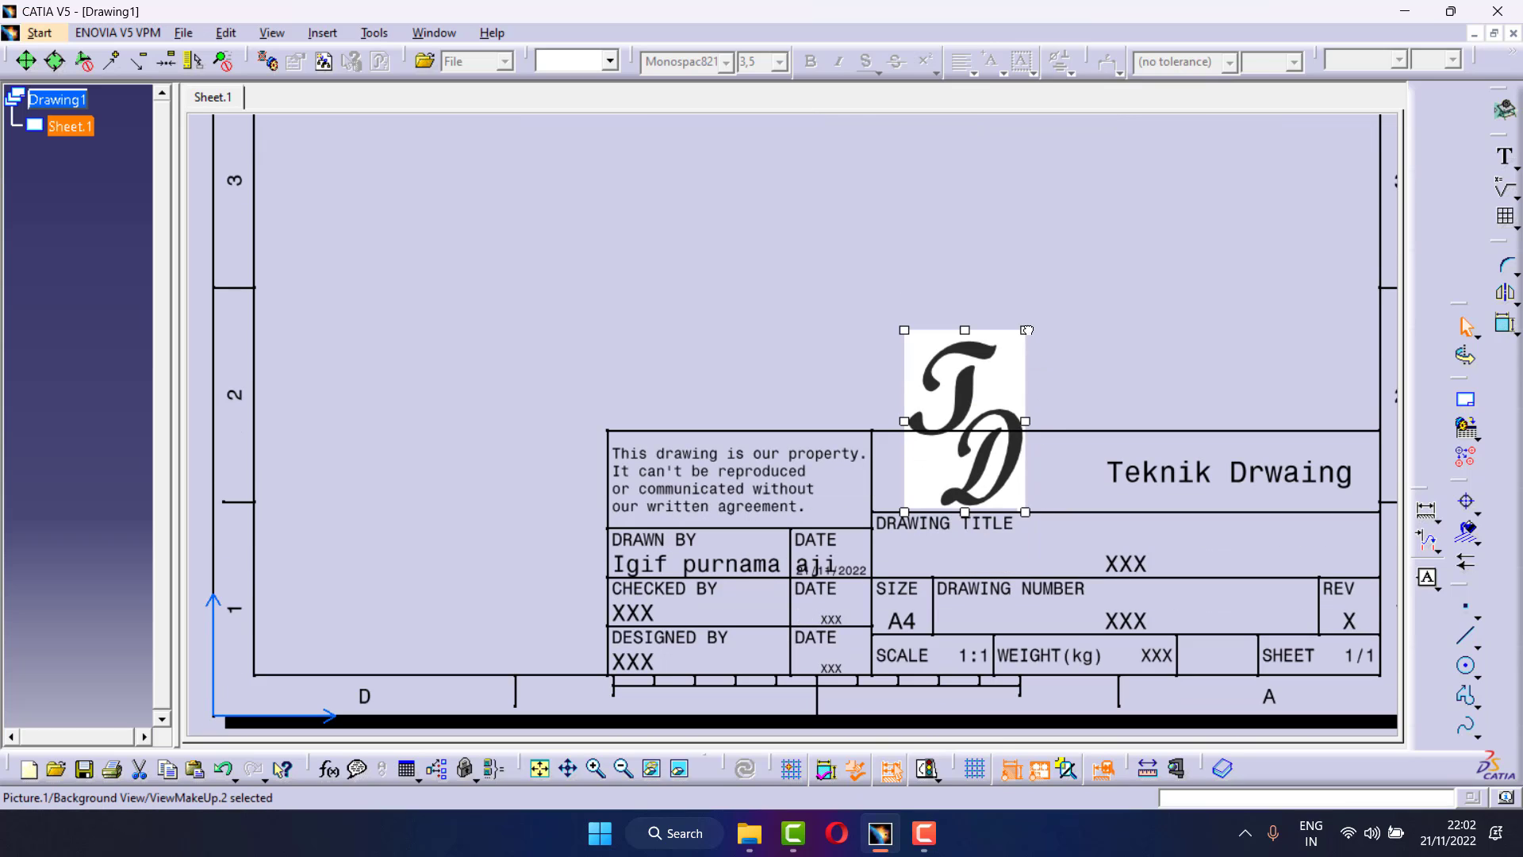
{"action": "mouse_move", "coordinate": [942, 464]}
{"action": "left_mouse_down"}
{"action": "mouse_move", "coordinate": [956, 433]}
{"action": "mouse_move", "coordinate": [930, 462]}
{"action": "mouse_move", "coordinate": [866, 474]}
{"action": "left_mouse_up"}
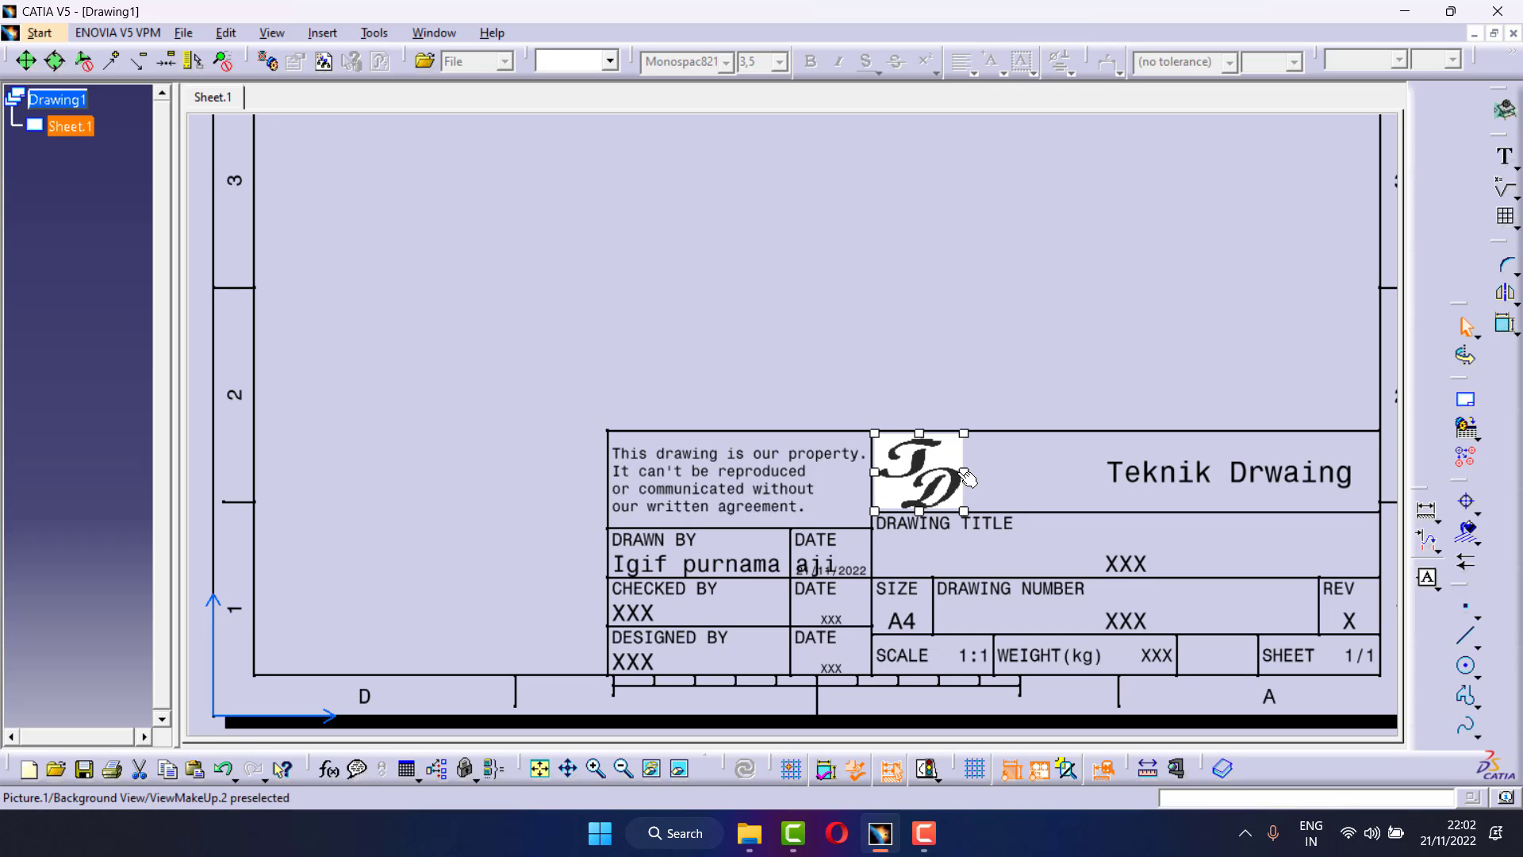
Shift the Teknik Drwaing title left and make it bold
{"action": "left_click", "coordinate": [1143, 465]}
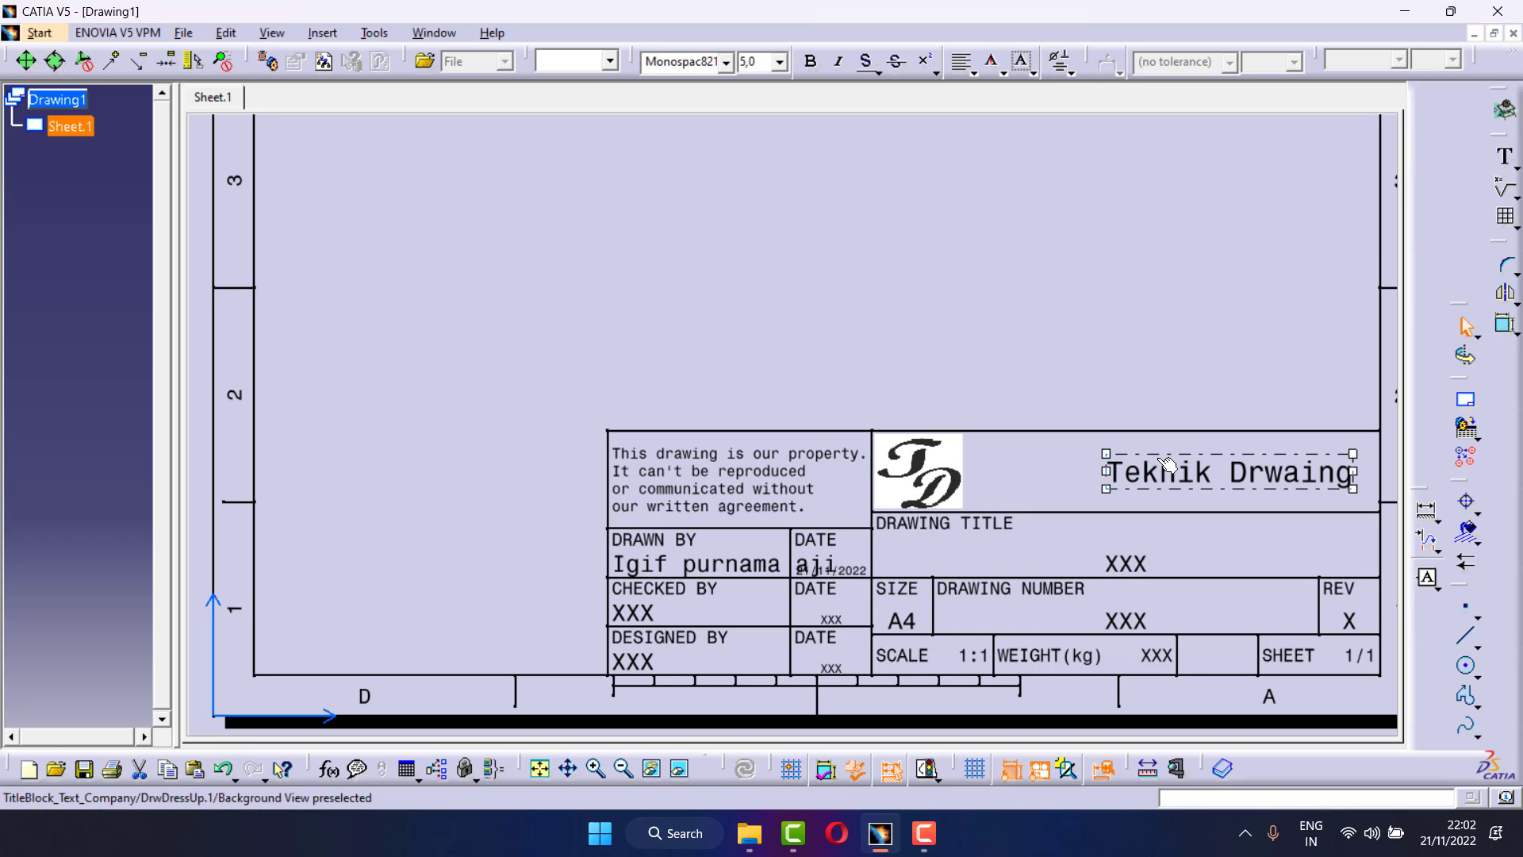
{"action": "left_click_drag", "start_coordinate": [1141, 462], "coordinate": [1060, 462]}
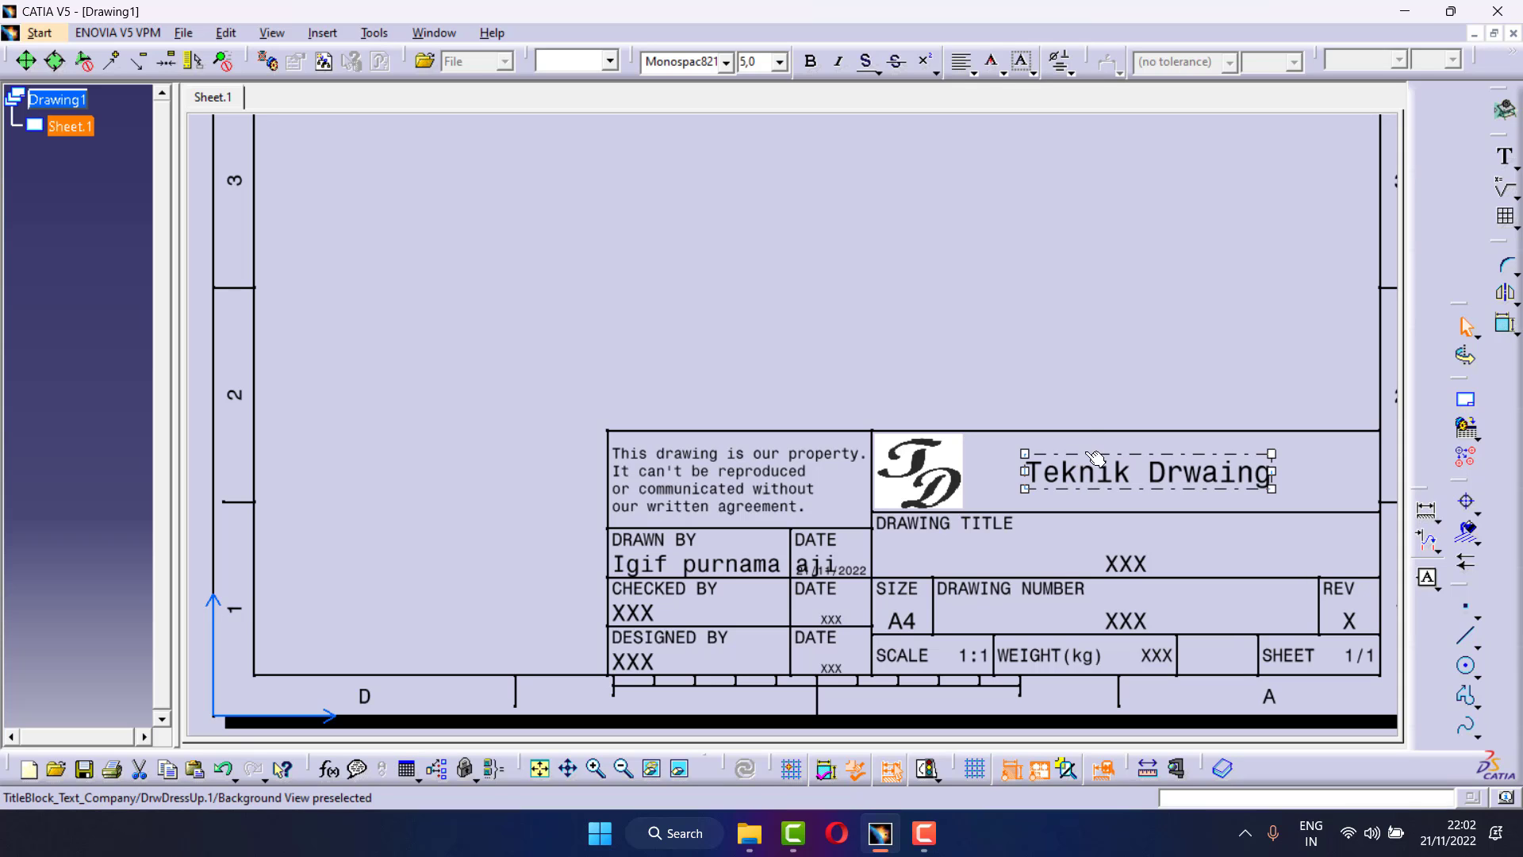
{"action": "left_click", "coordinate": [810, 61]}
Replace the DRAWN BY name with a shorter name, leaving the ownership notice unchanged
{"action": "left_click", "coordinate": [1156, 374]}
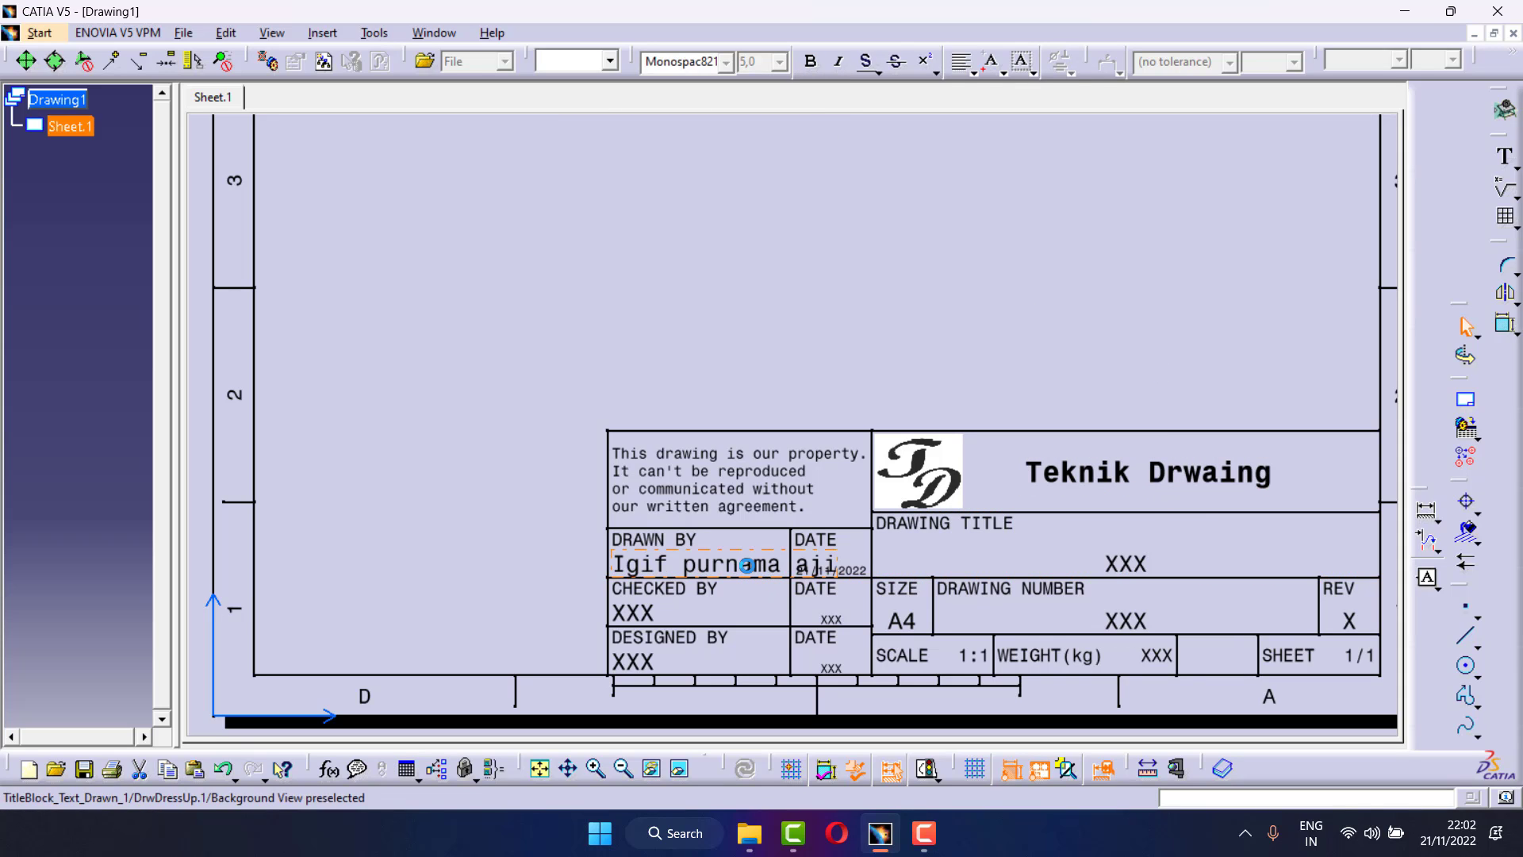
{"action": "double_click", "coordinate": [746, 566]}
{"action": "key", "text": "BackSpace"}
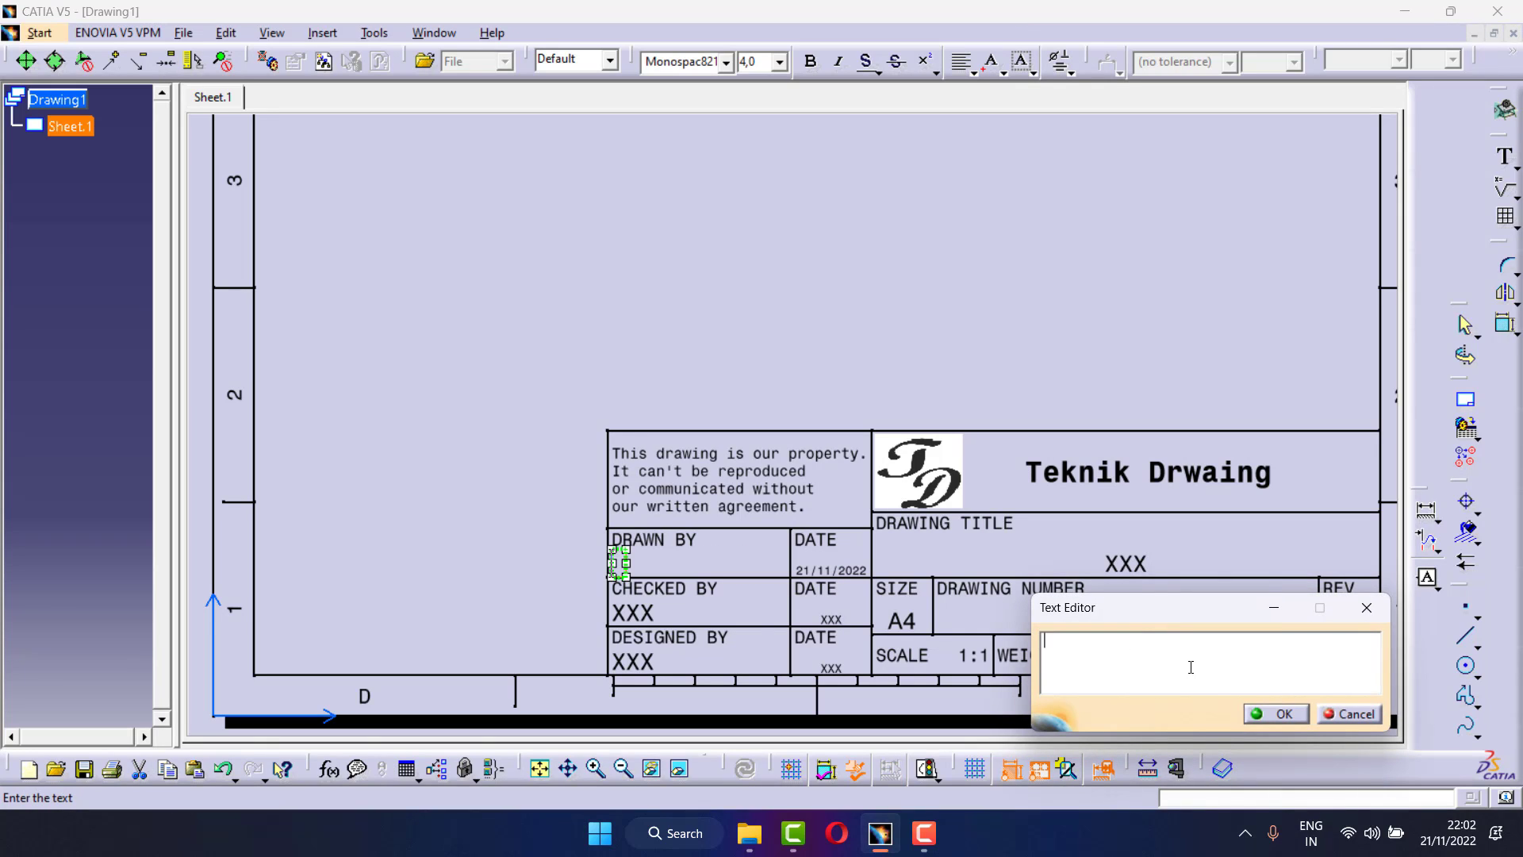
{"action": "type", "text": "i"}
{"action": "type", "text": "hi"}
{"action": "key", "text": "BackSpace"}
{"action": "key", "text": "BackSpace"}
{"action": "type", "text": "g"}
{"action": "type", "text": "if"}
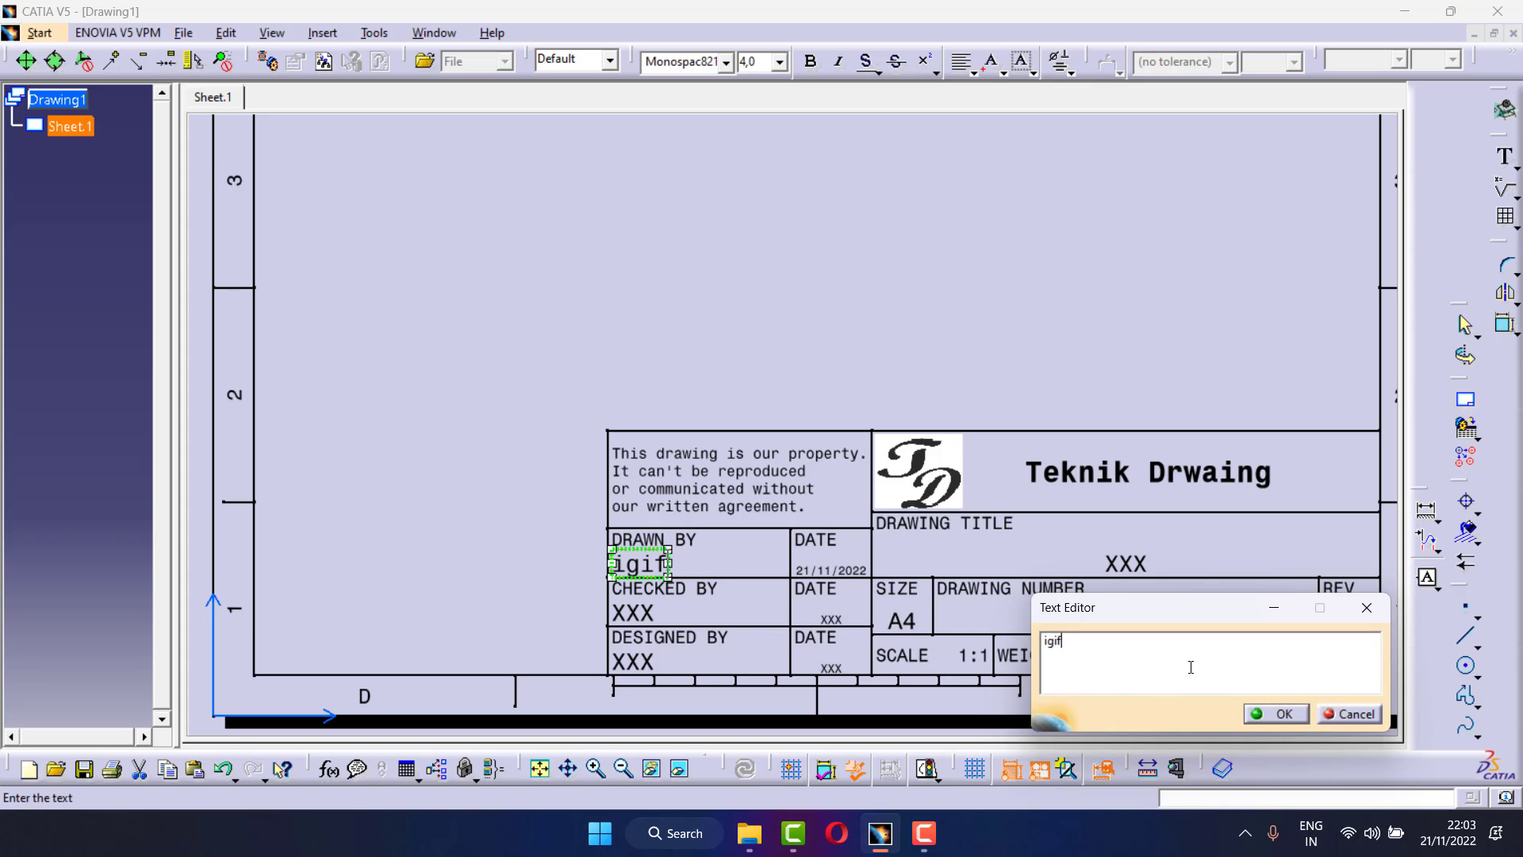
{"action": "left_click", "coordinate": [1285, 713]}
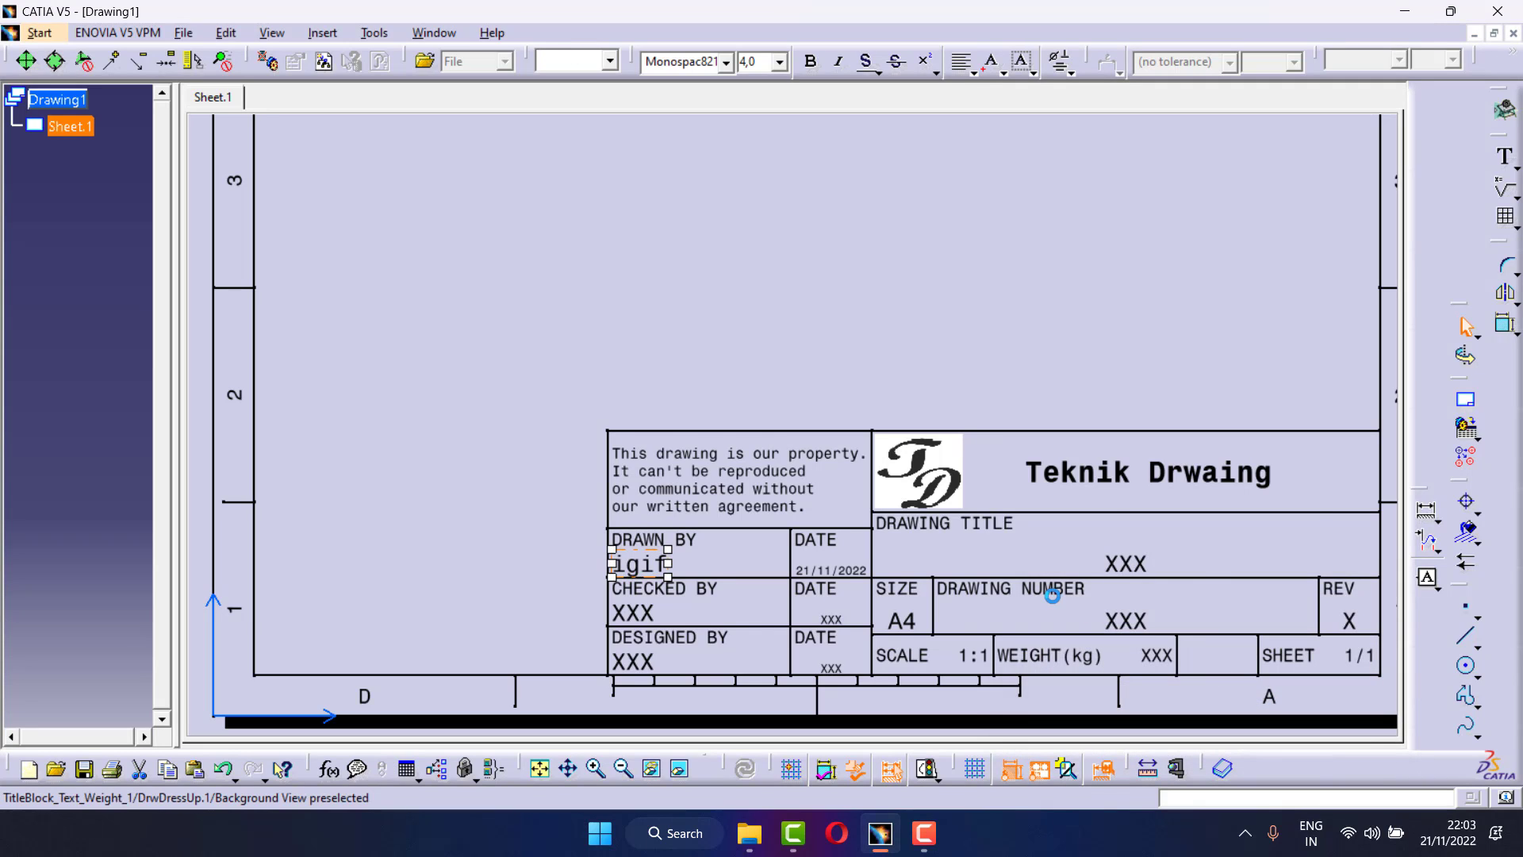
{"action": "scroll", "coordinate": [1006, 521], "scroll_direction": "down", "scroll_amount": 1}
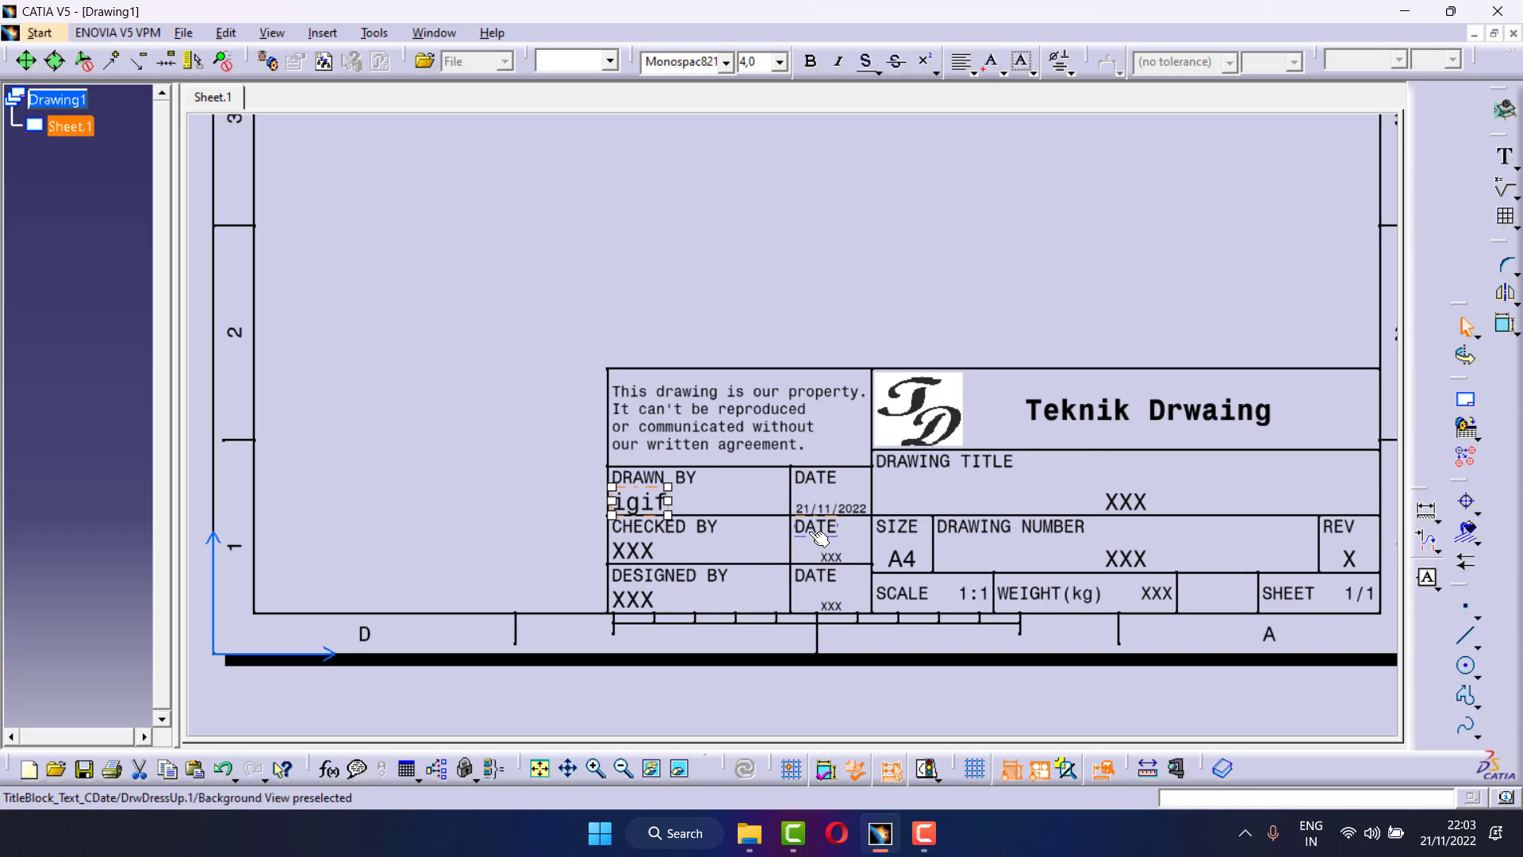
{"action": "double_click", "coordinate": [779, 445]}
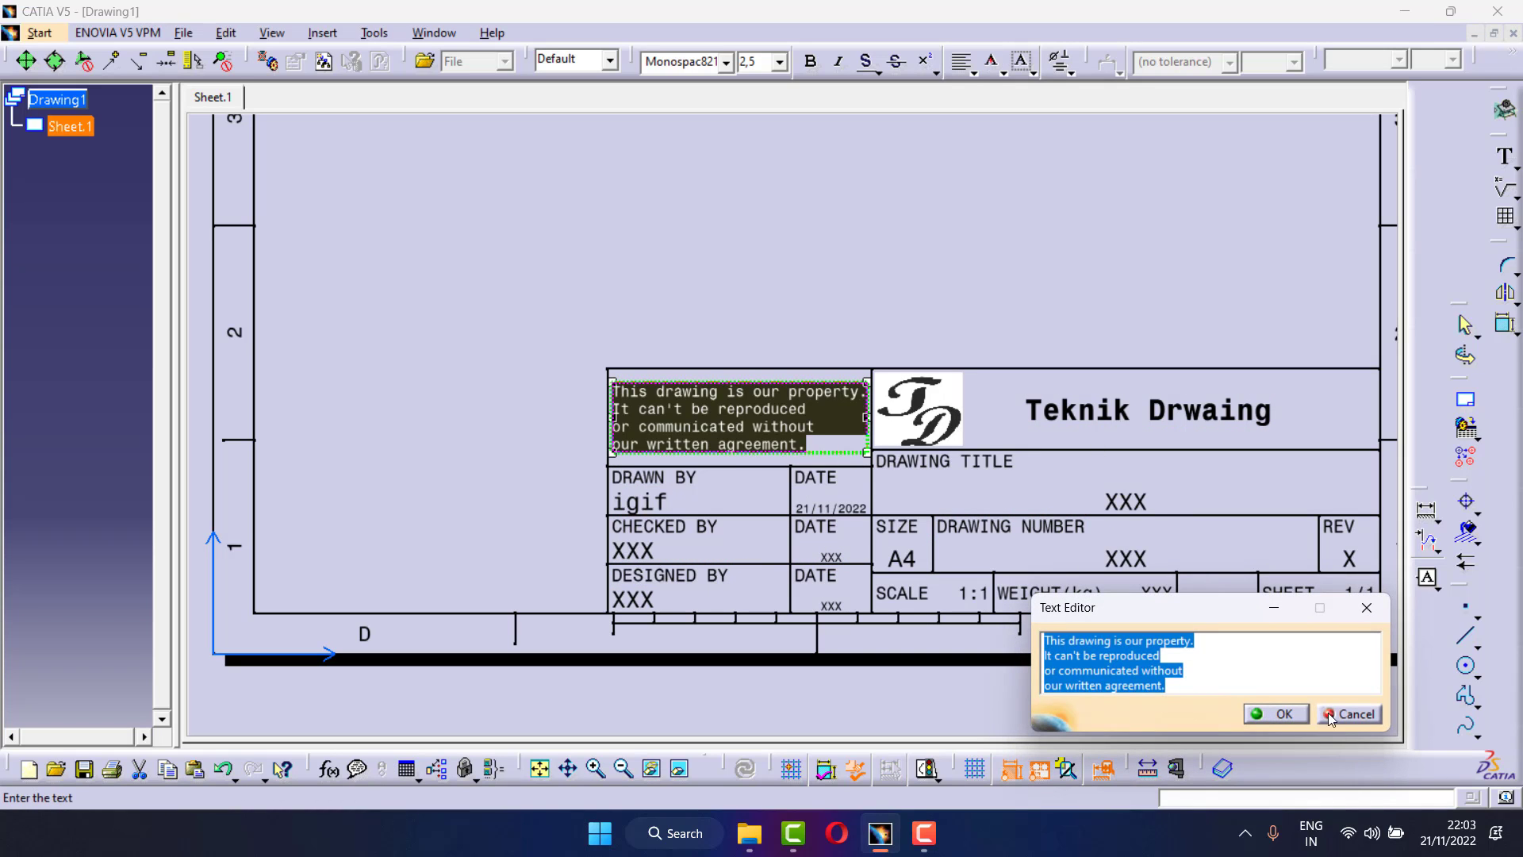
{"action": "left_click", "coordinate": [1348, 716]}
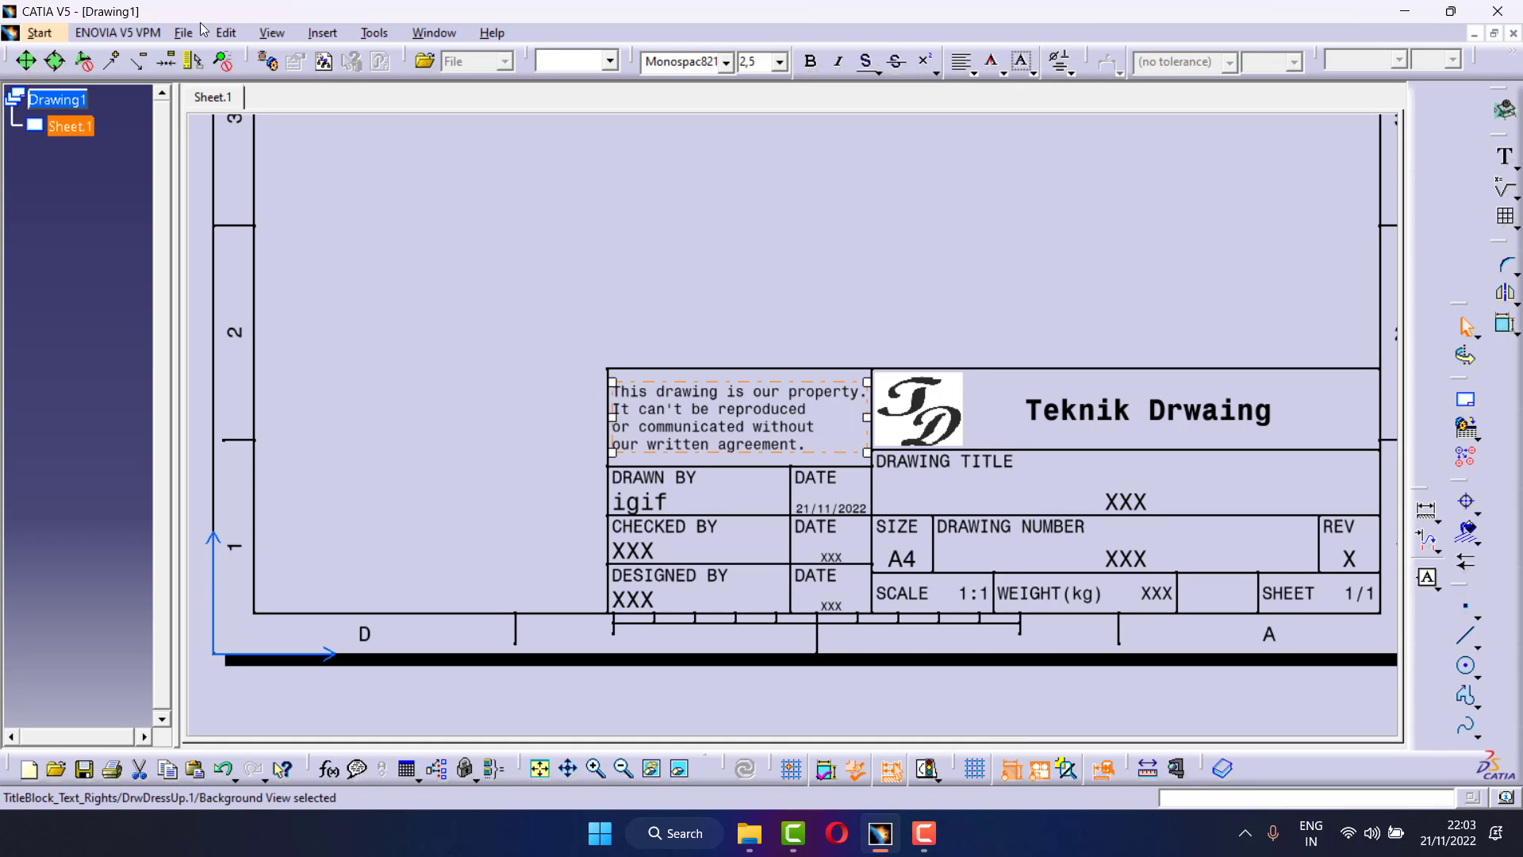
Return to the sheet's working views and zoom out to show the whole sheet
{"action": "left_click", "coordinate": [225, 33]}
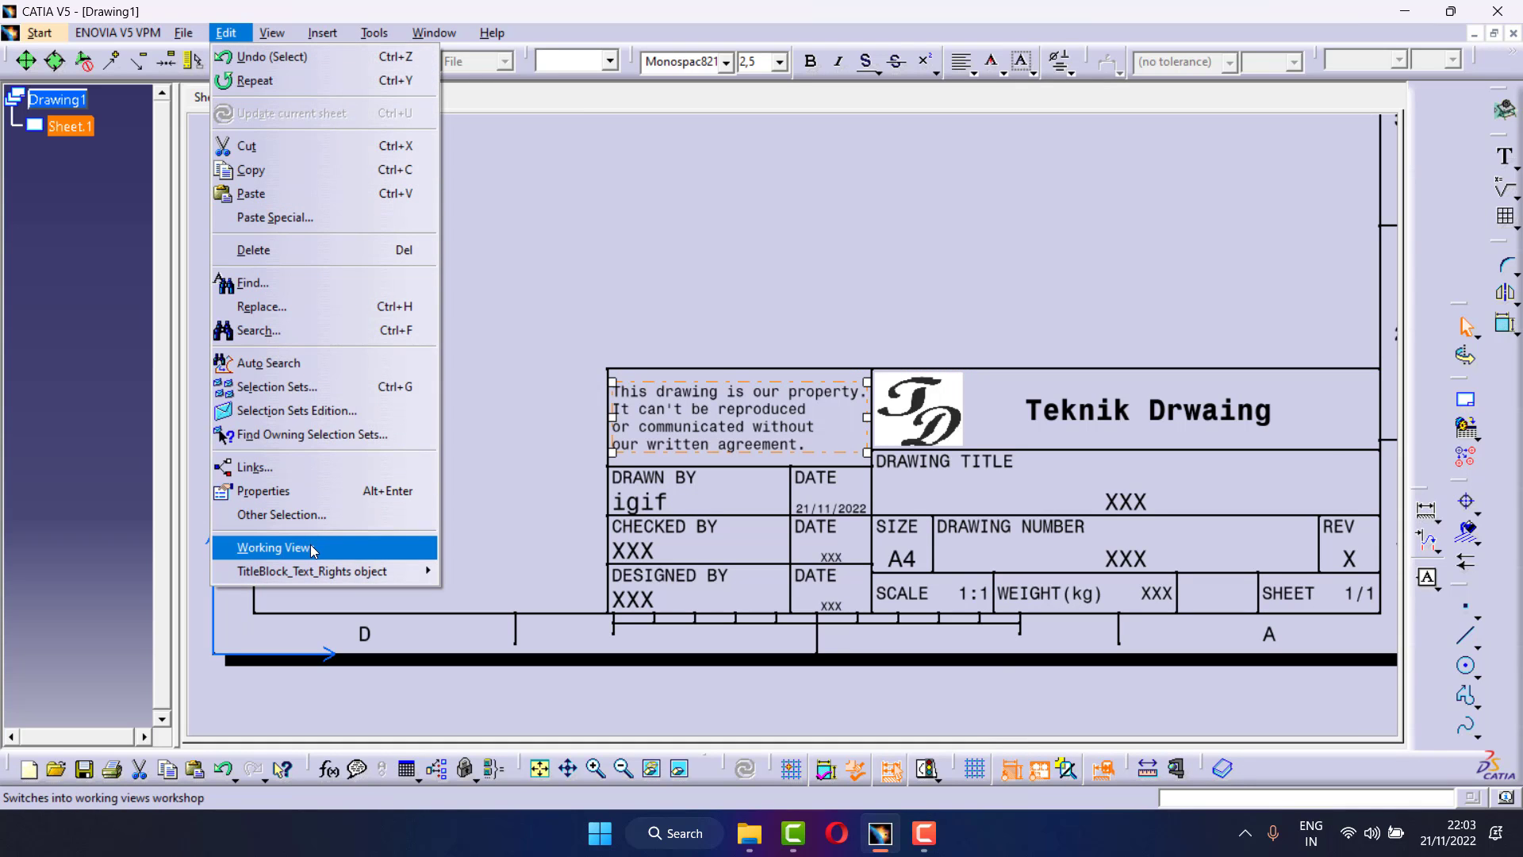
{"action": "left_click", "coordinate": [266, 547]}
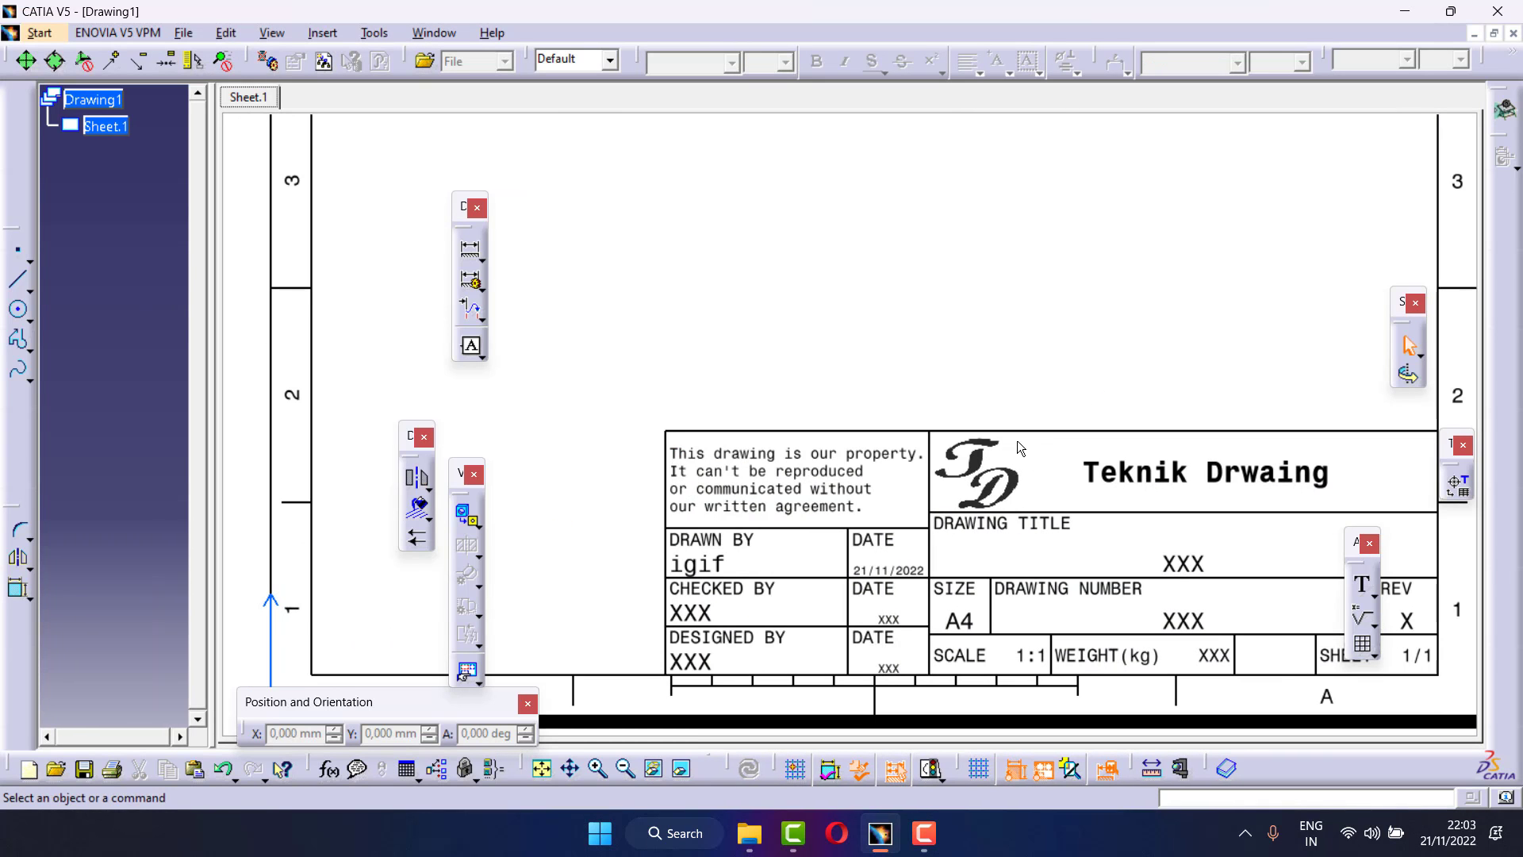
{"action": "left_click", "coordinate": [626, 768]}
{"action": "left_click", "coordinate": [629, 769]}
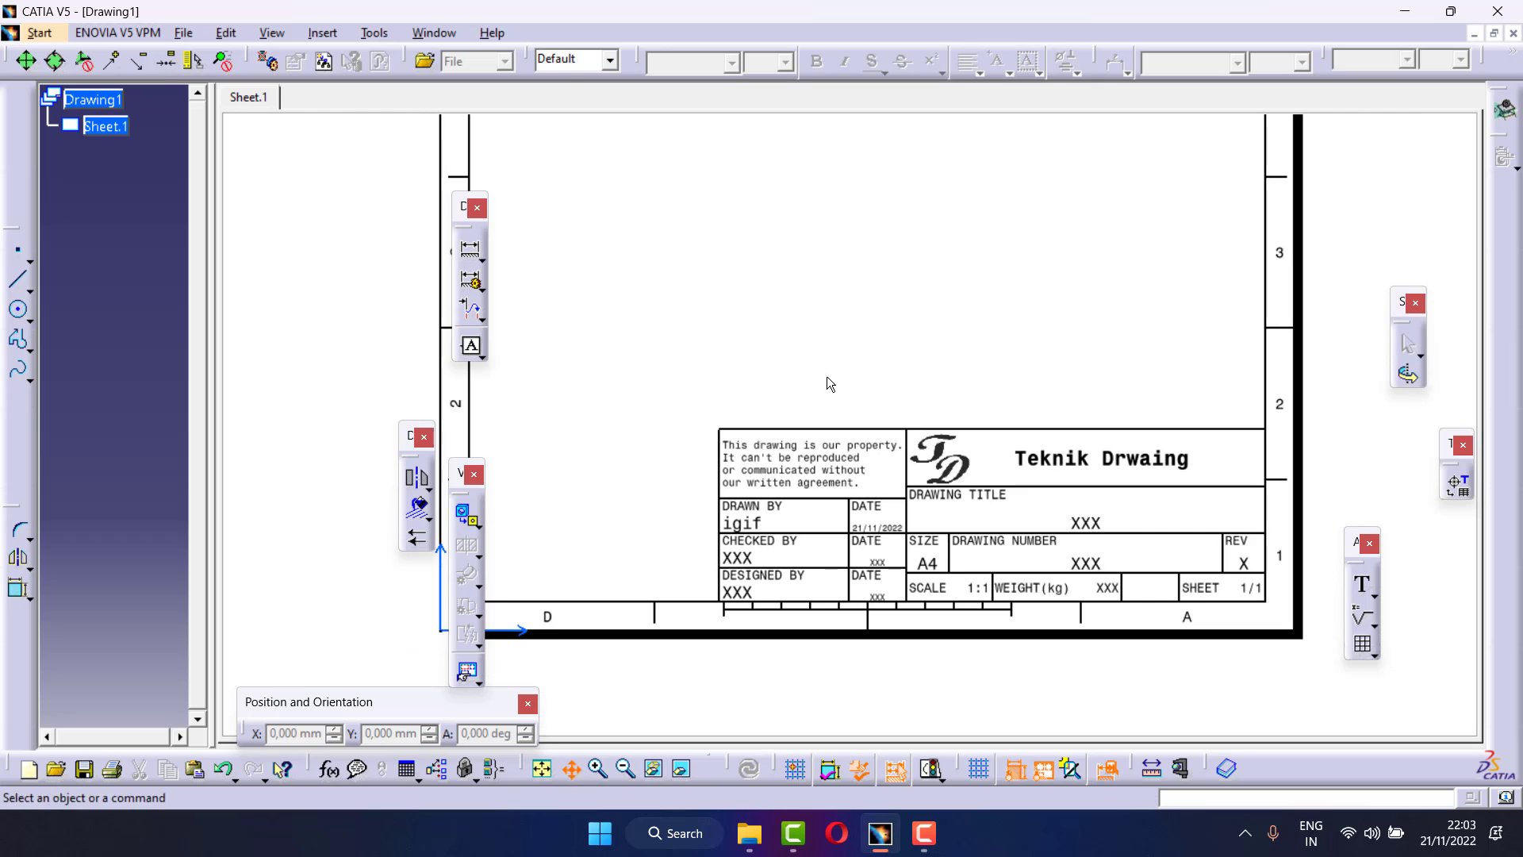
{"action": "mouse_move", "coordinate": [826, 376]}
{"action": "middle_mouse_down"}
{"action": "mouse_move", "coordinate": [849, 488]}
{"action": "mouse_move", "coordinate": [821, 436]}
{"action": "middle_mouse_up"}
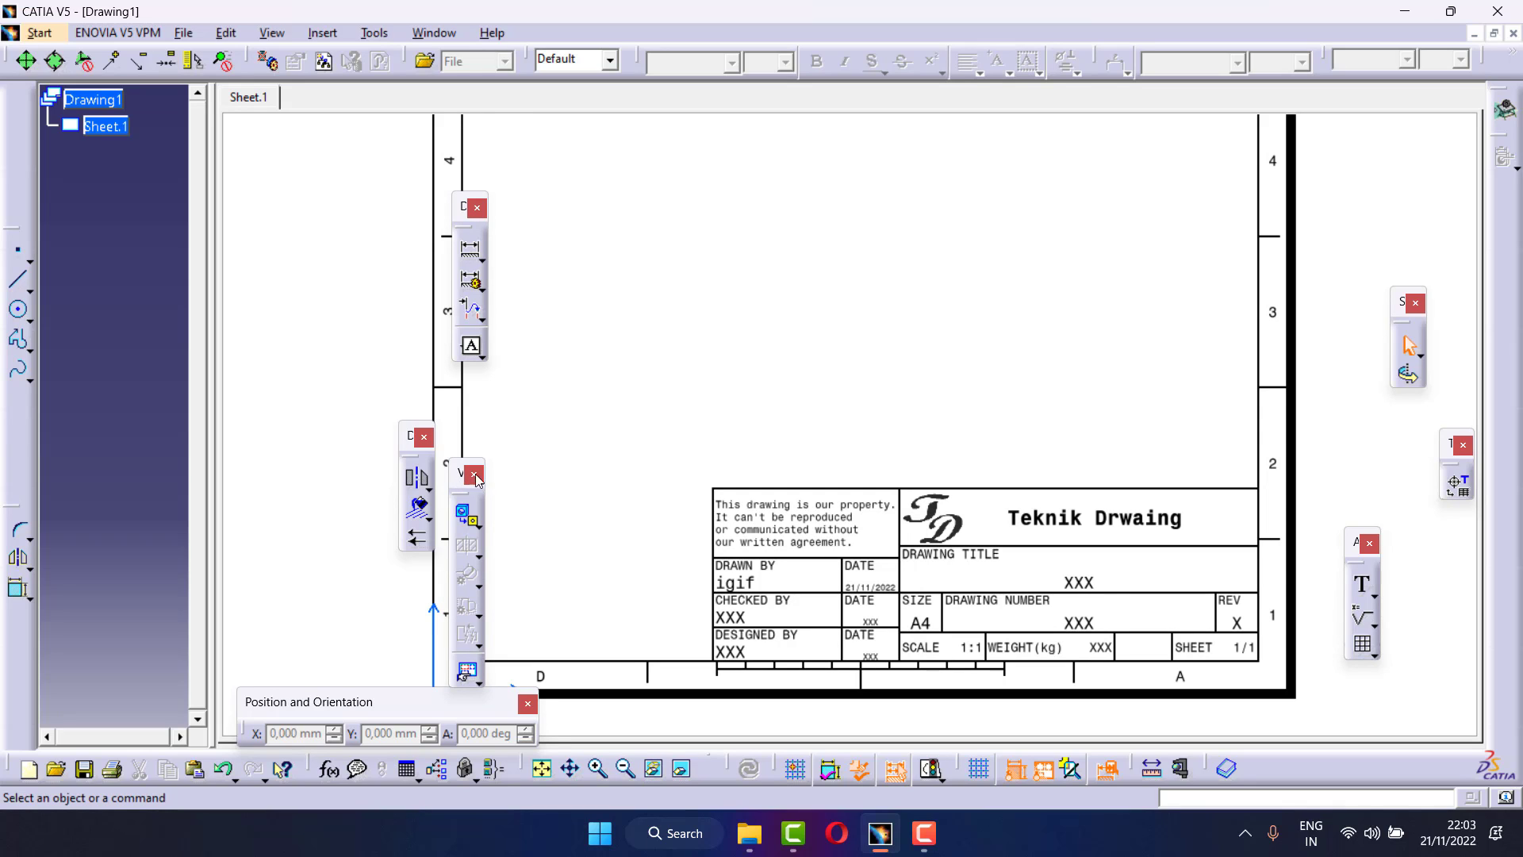
Rearrange the floating toolbars and begin a Front View projection
{"action": "mouse_move", "coordinate": [476, 479]}
{"action": "left_mouse_down"}
{"action": "mouse_move", "coordinate": [1431, 278]}
{"action": "mouse_move", "coordinate": [1346, 288]}
{"action": "left_mouse_up"}
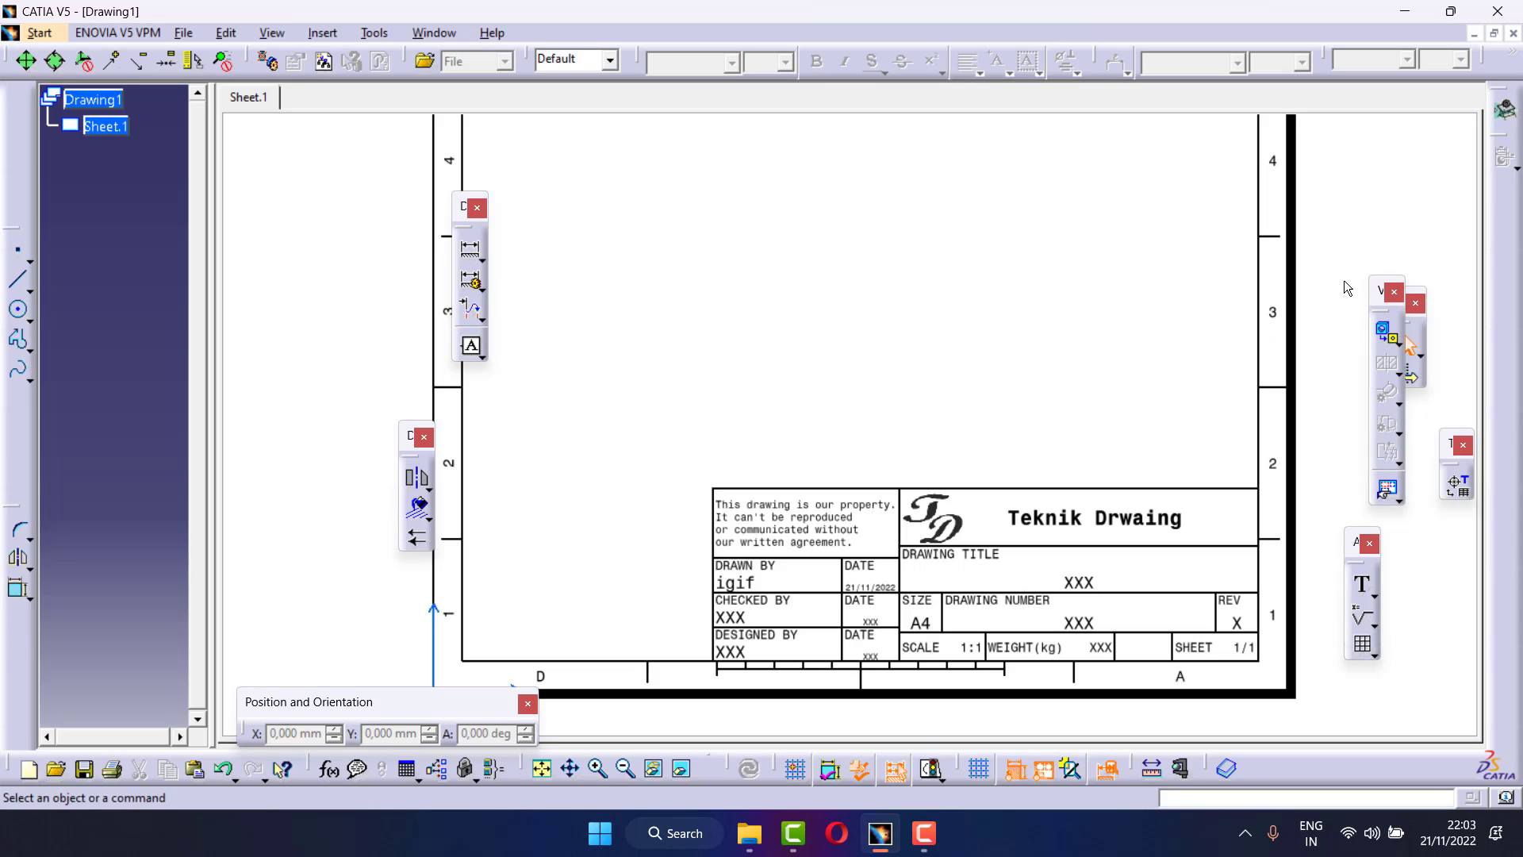
{"action": "left_click", "coordinate": [1417, 306]}
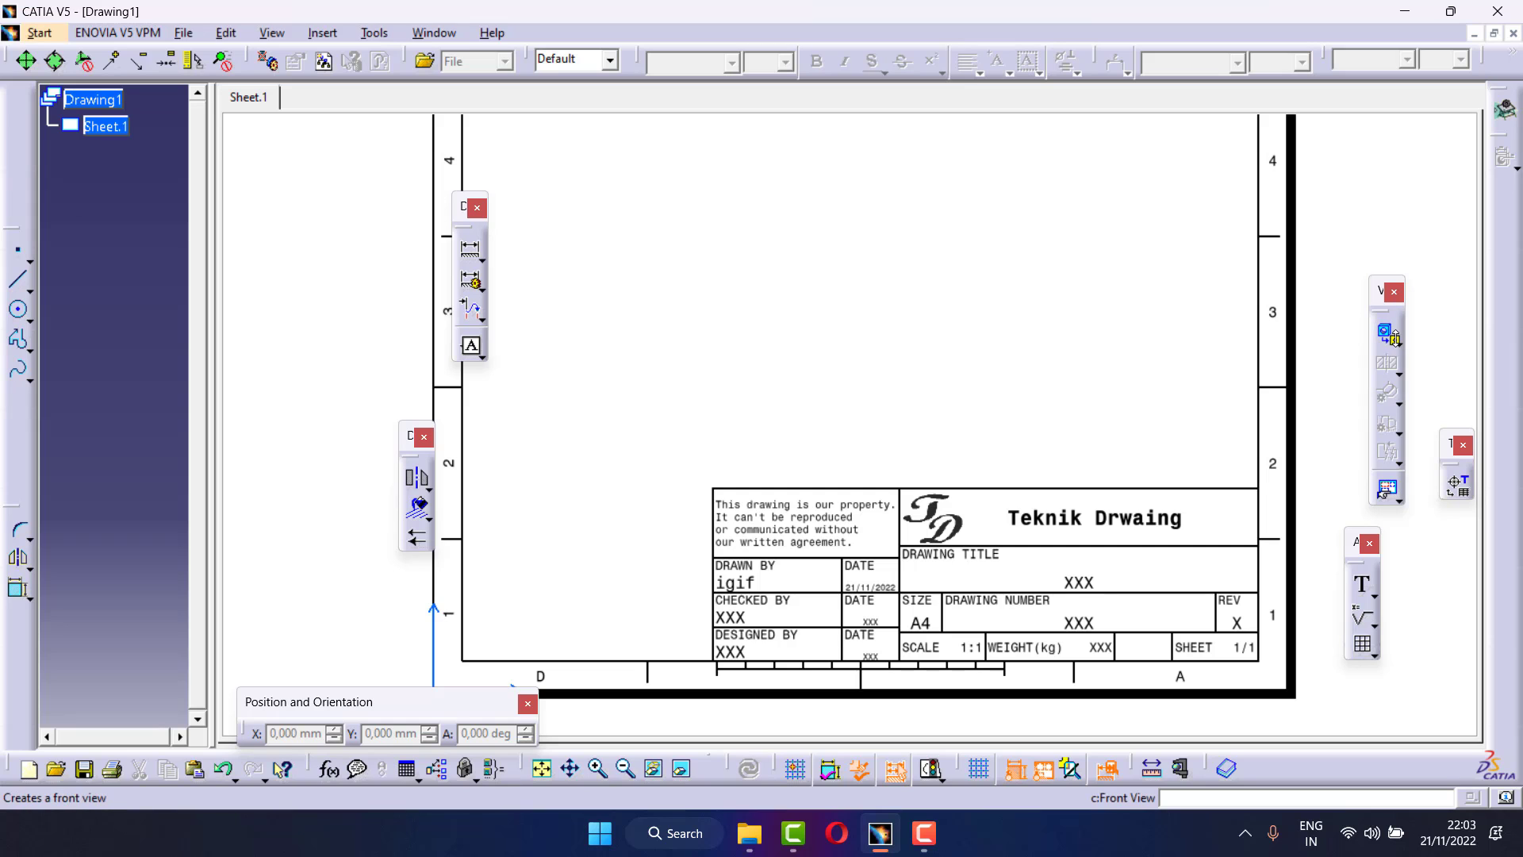
{"action": "right_click", "coordinate": [1515, 284]}
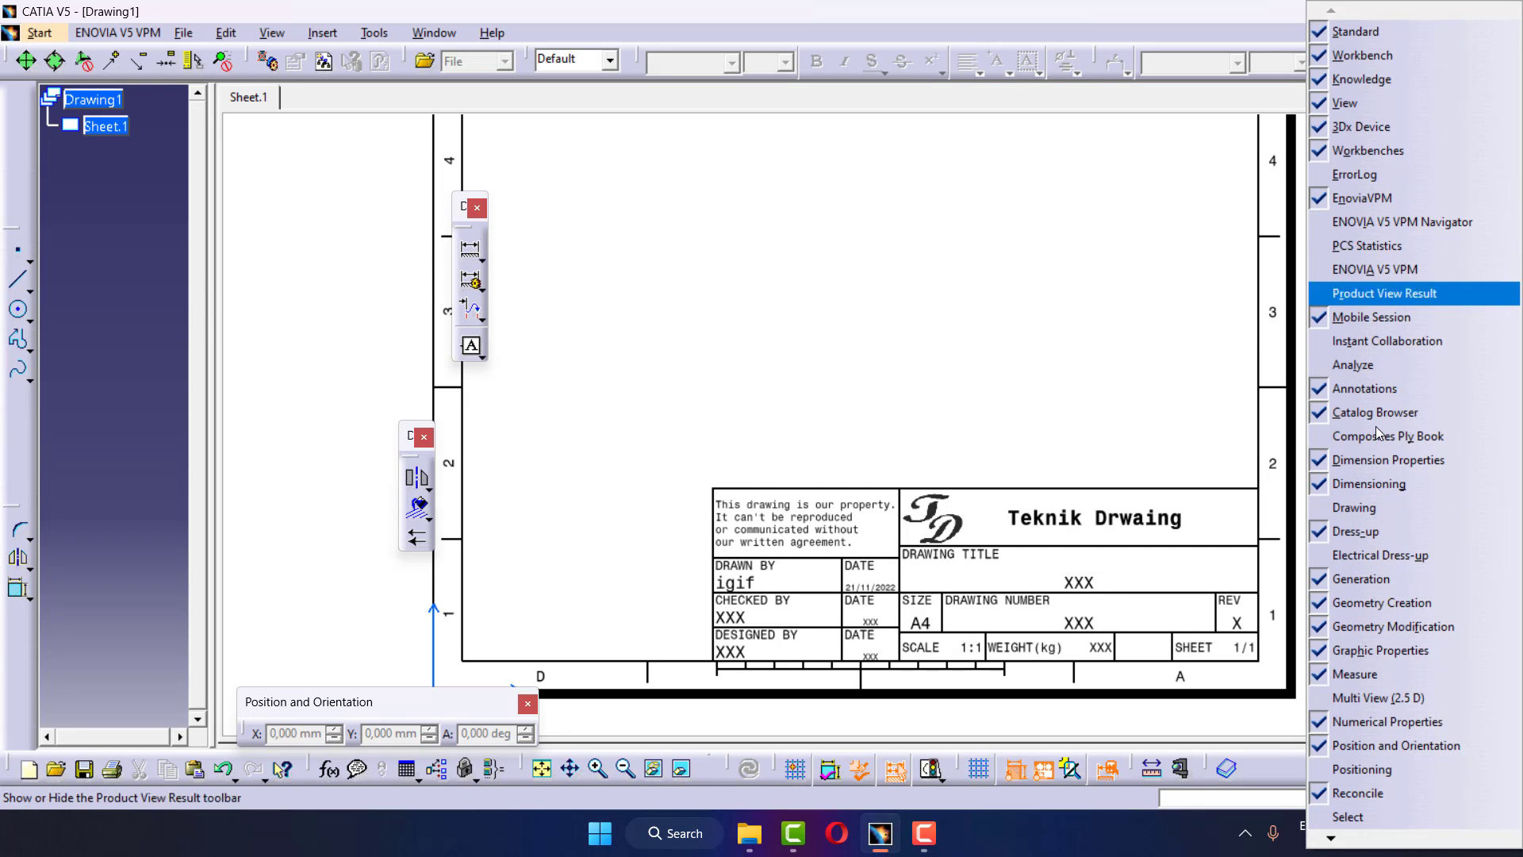
{"action": "left_click", "coordinate": [1242, 278]}
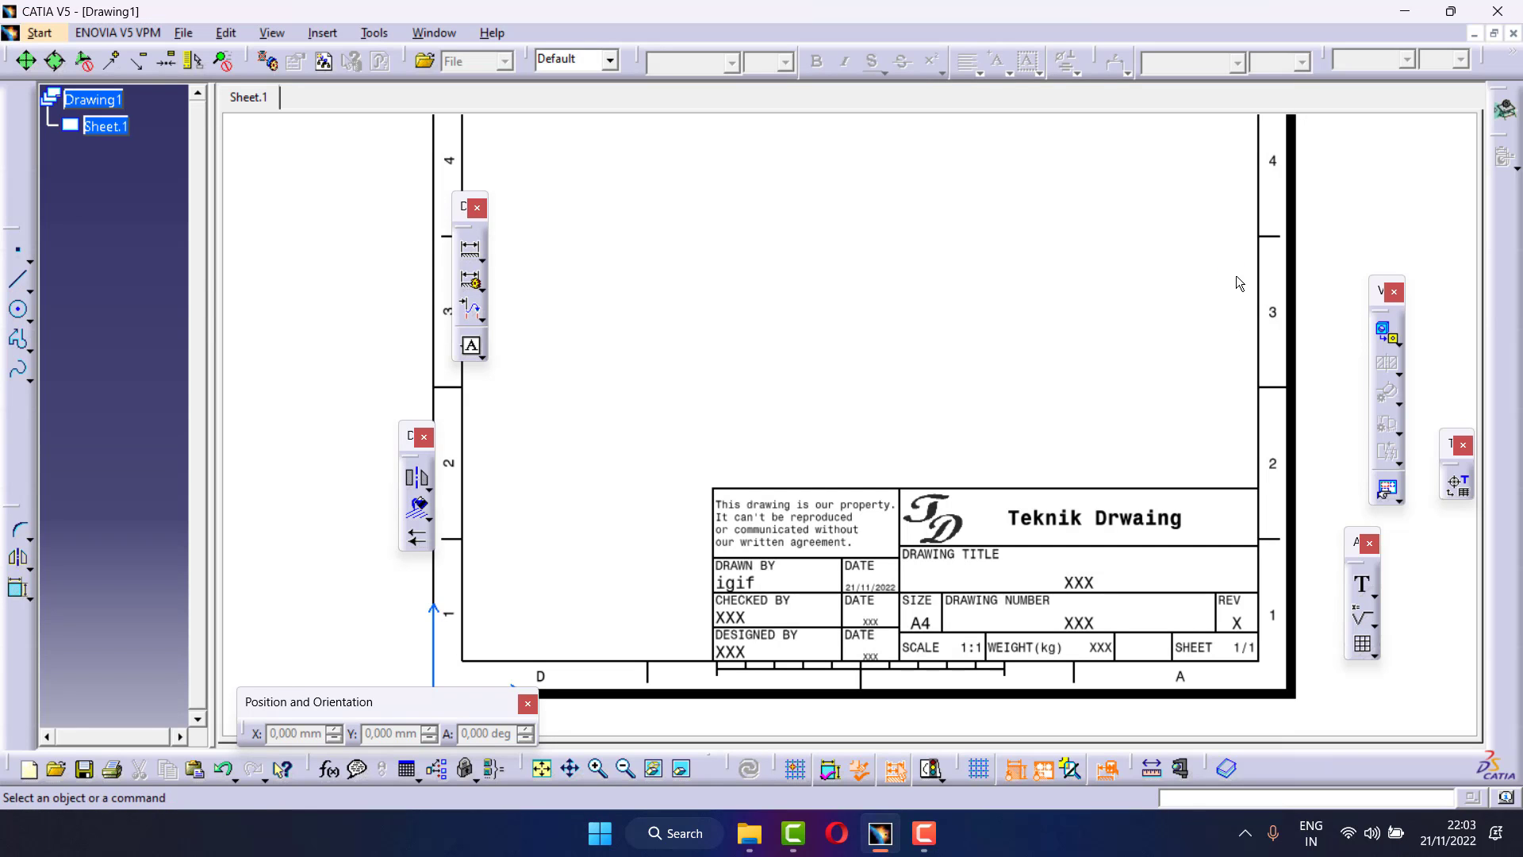
{"action": "left_click", "coordinate": [1394, 341]}
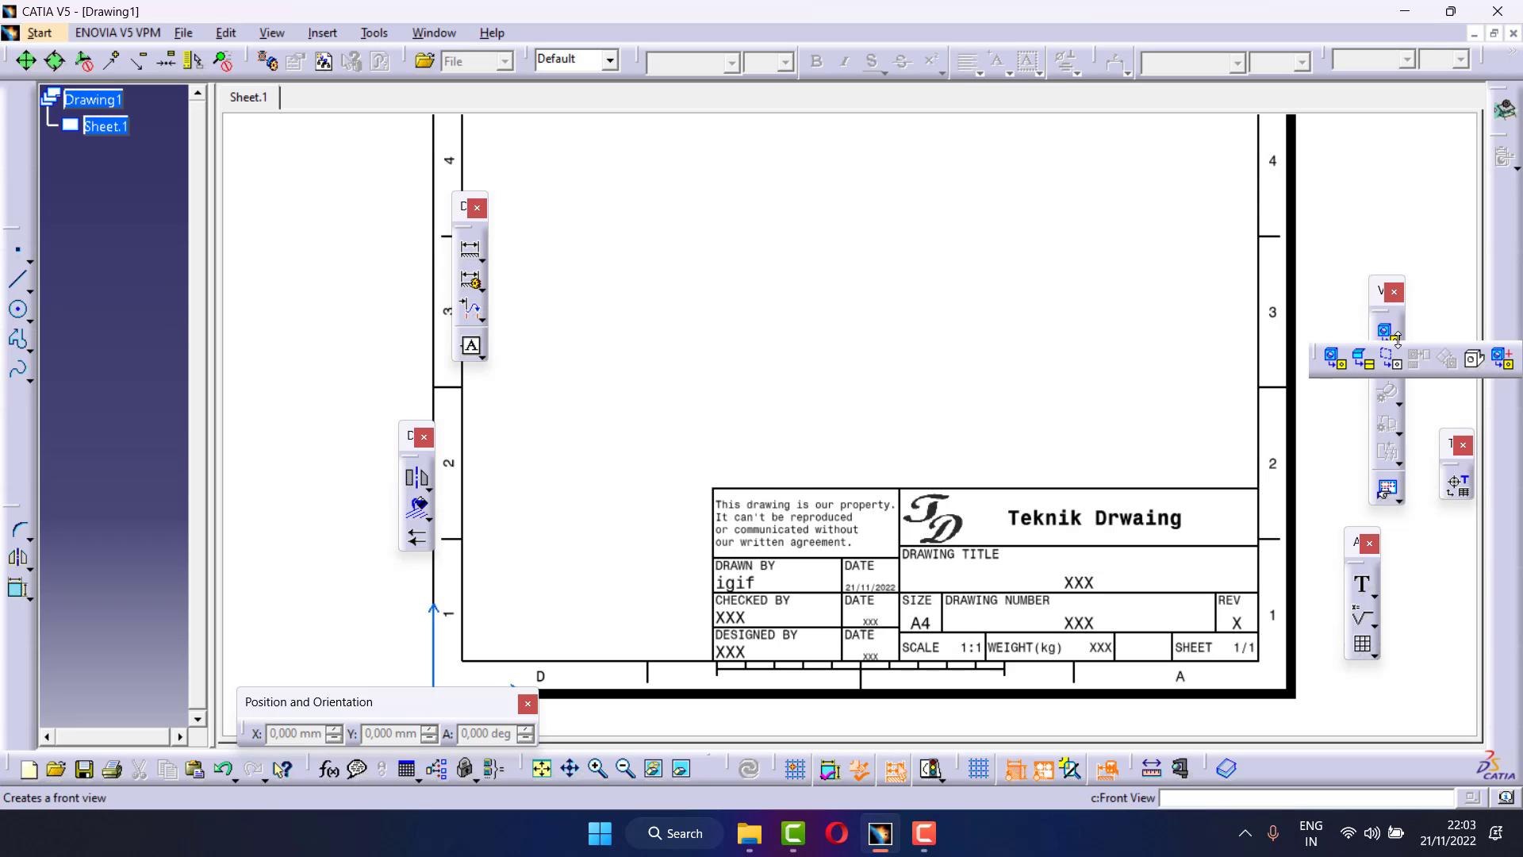
{"action": "left_click", "coordinate": [1337, 363]}
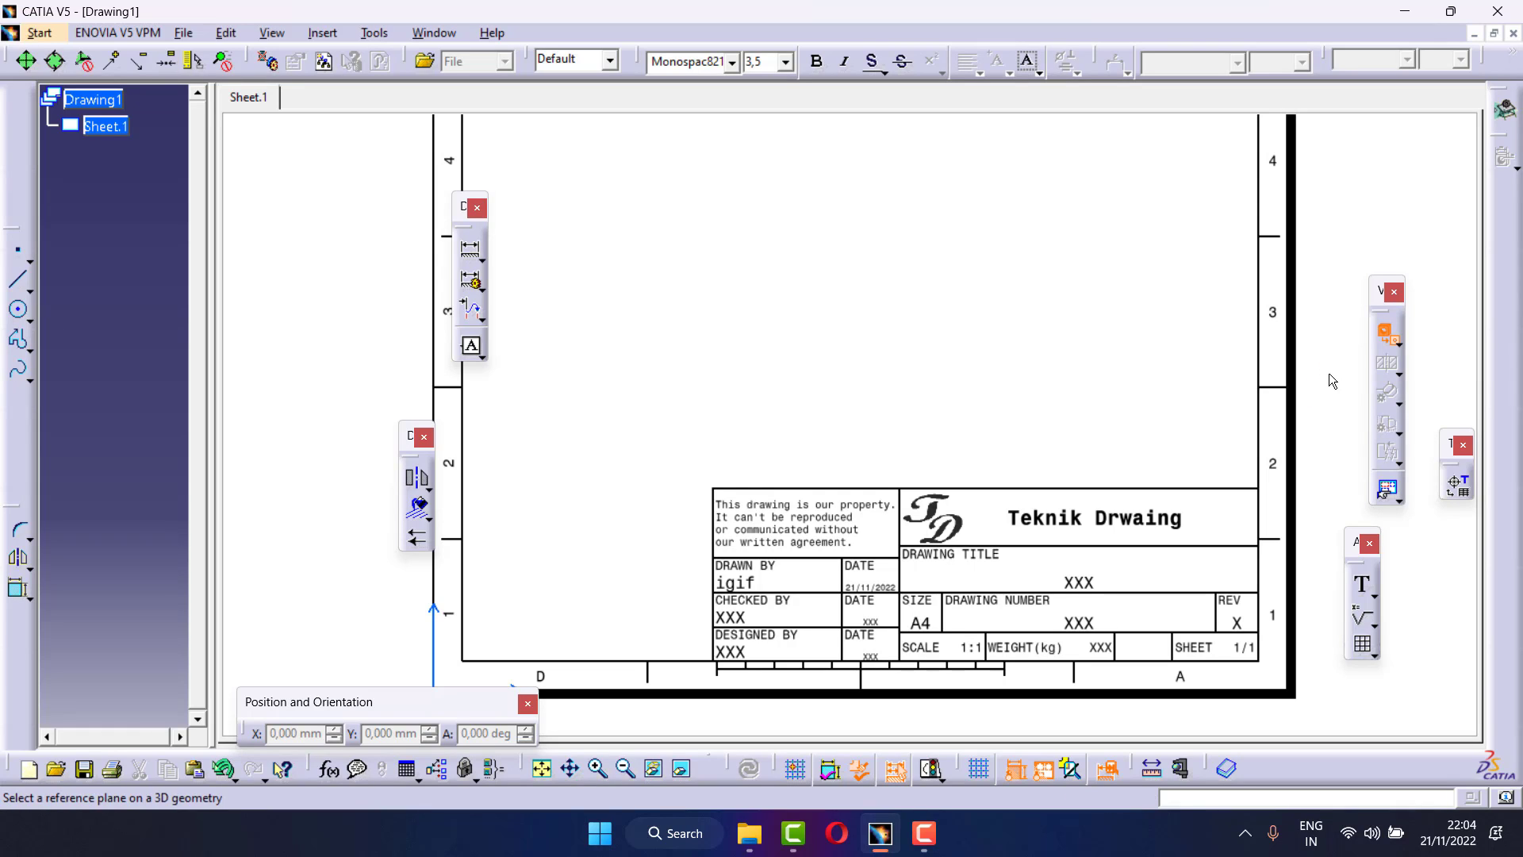
Pick the part's top face in the 3D window and orient the preview to a top view
{"action": "left_click", "coordinate": [436, 34]}
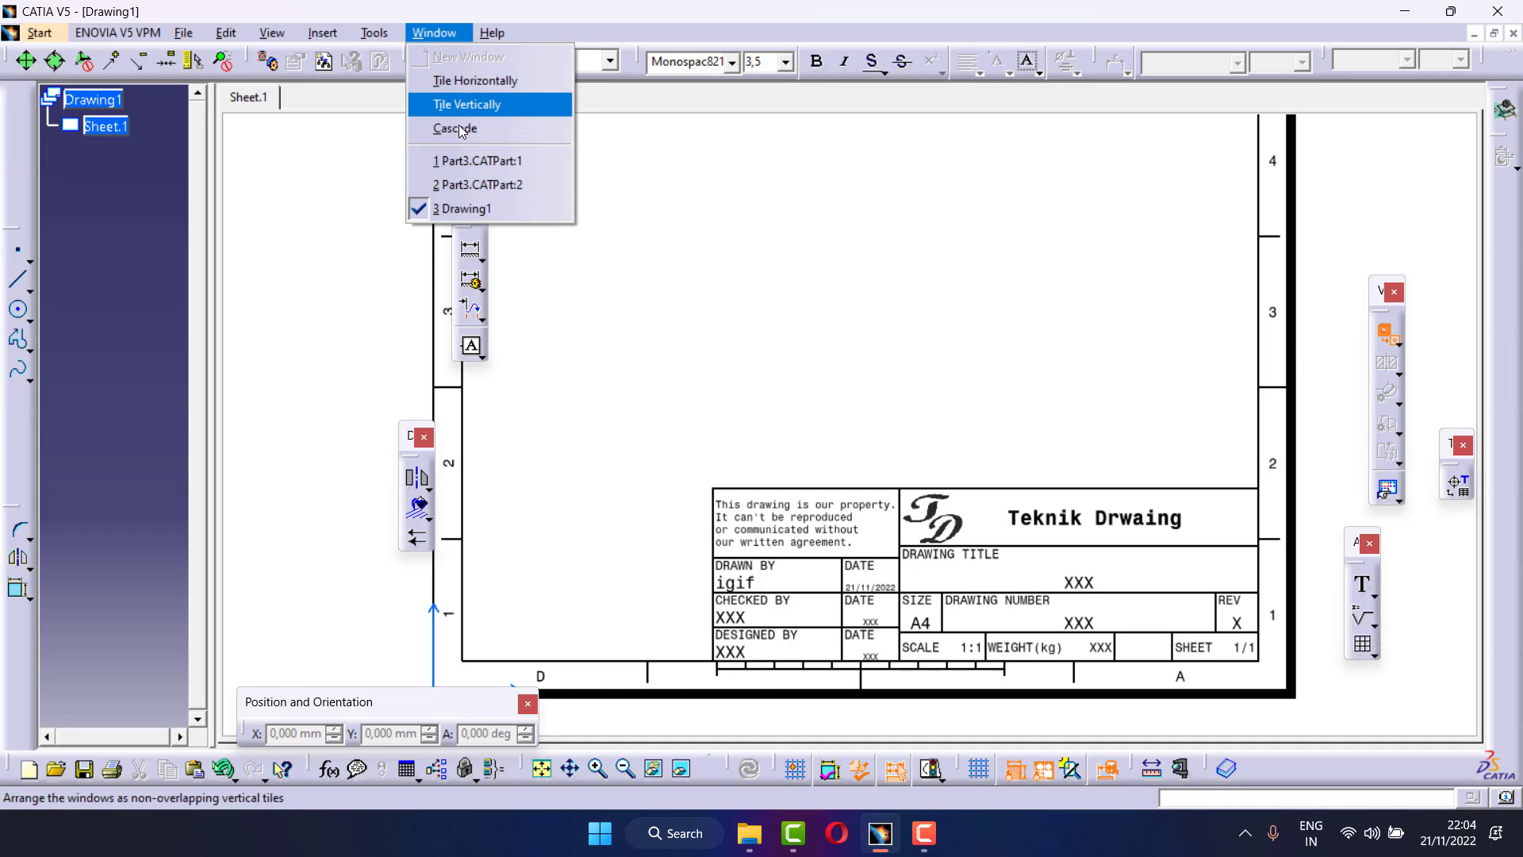
{"action": "left_click", "coordinate": [499, 187]}
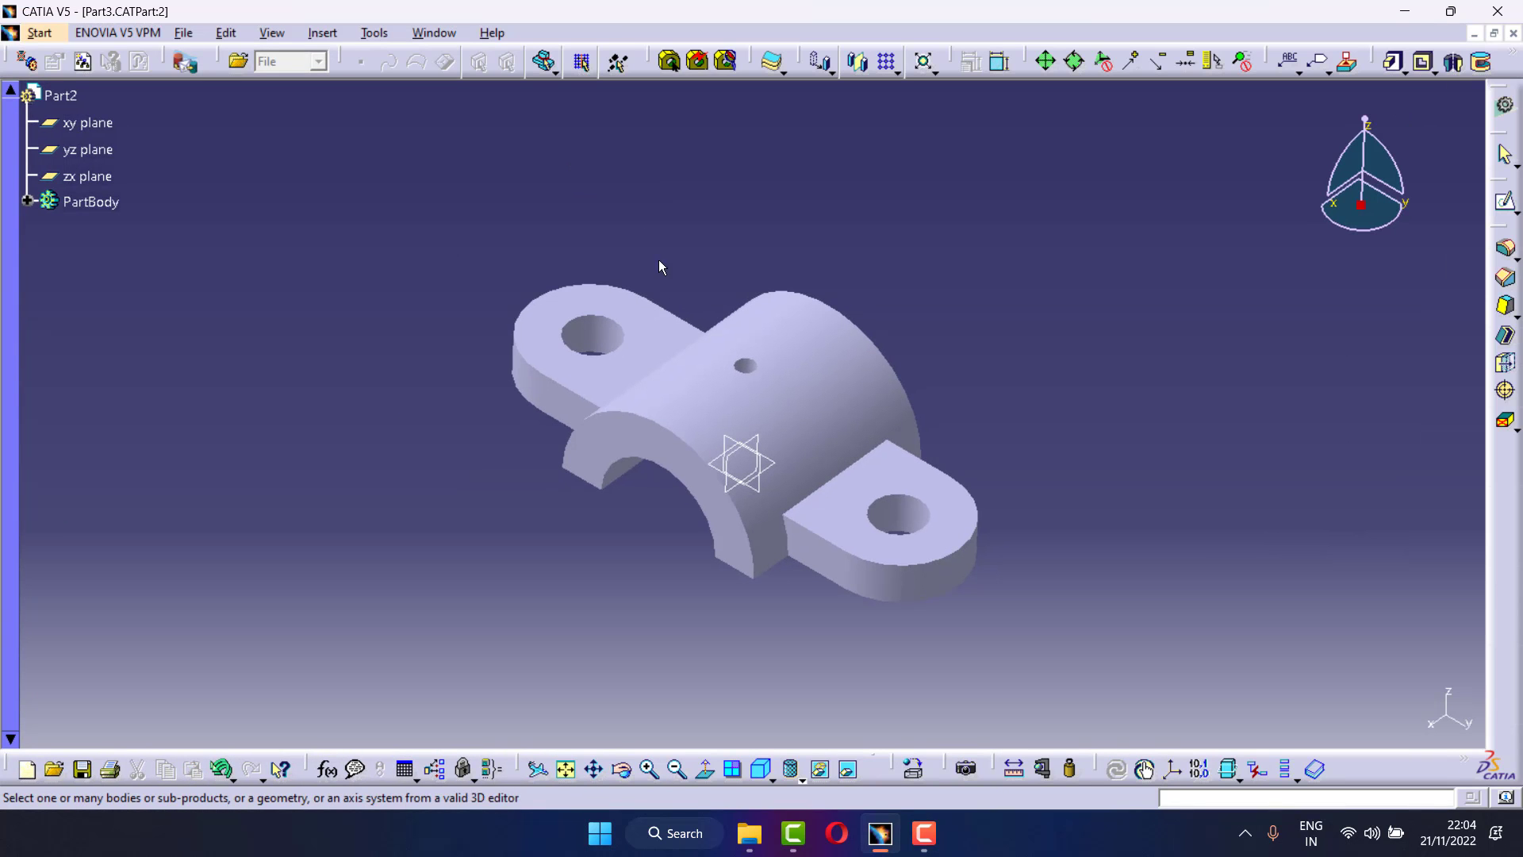
{"action": "mouse_move", "coordinate": [661, 364]}
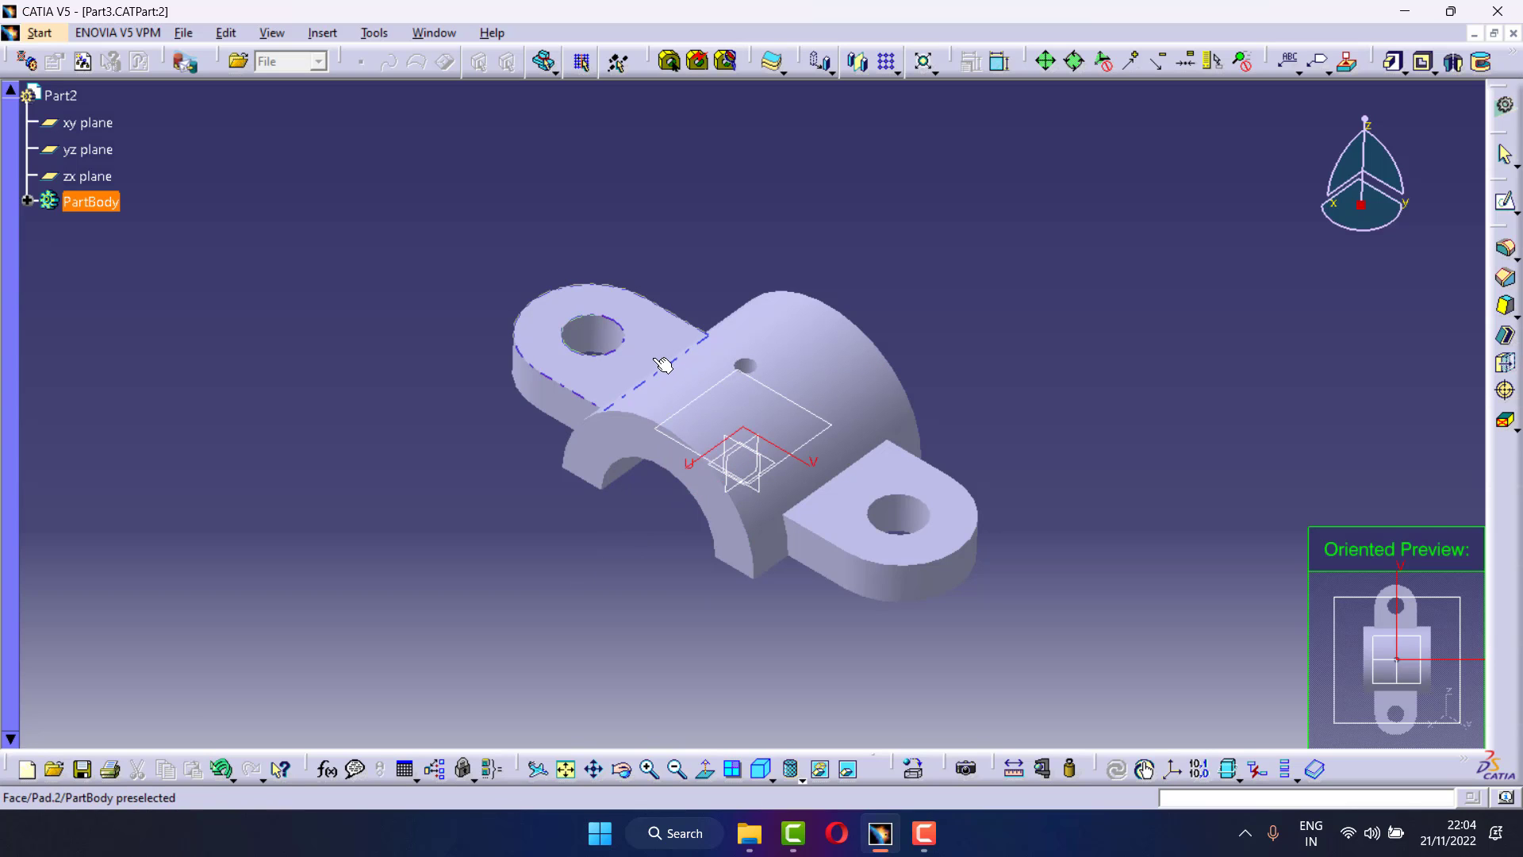
{"action": "left_click", "coordinate": [663, 364]}
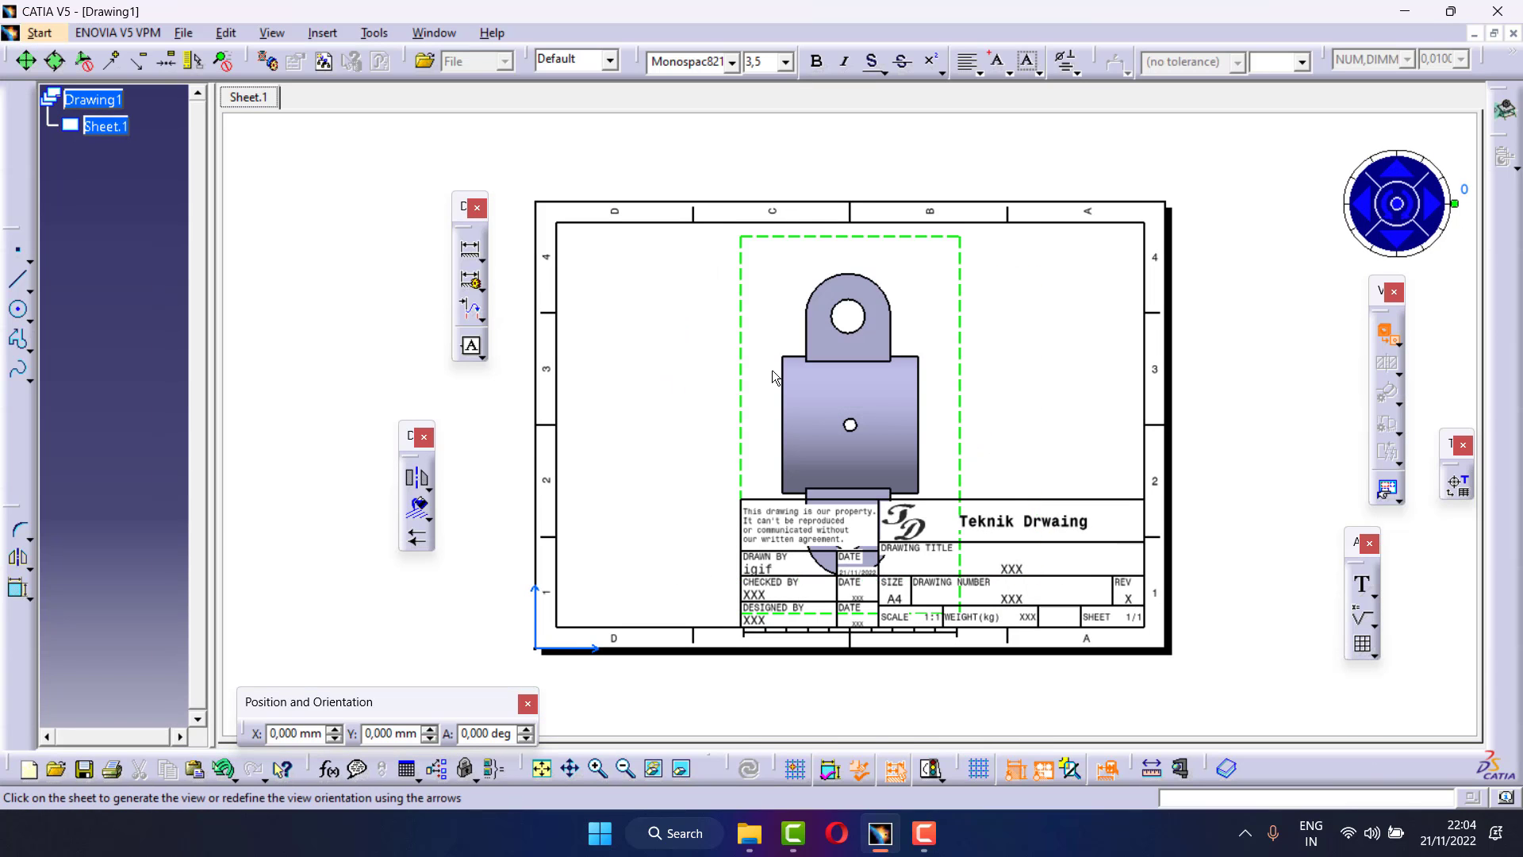
{"action": "left_click", "coordinate": [1363, 204]}
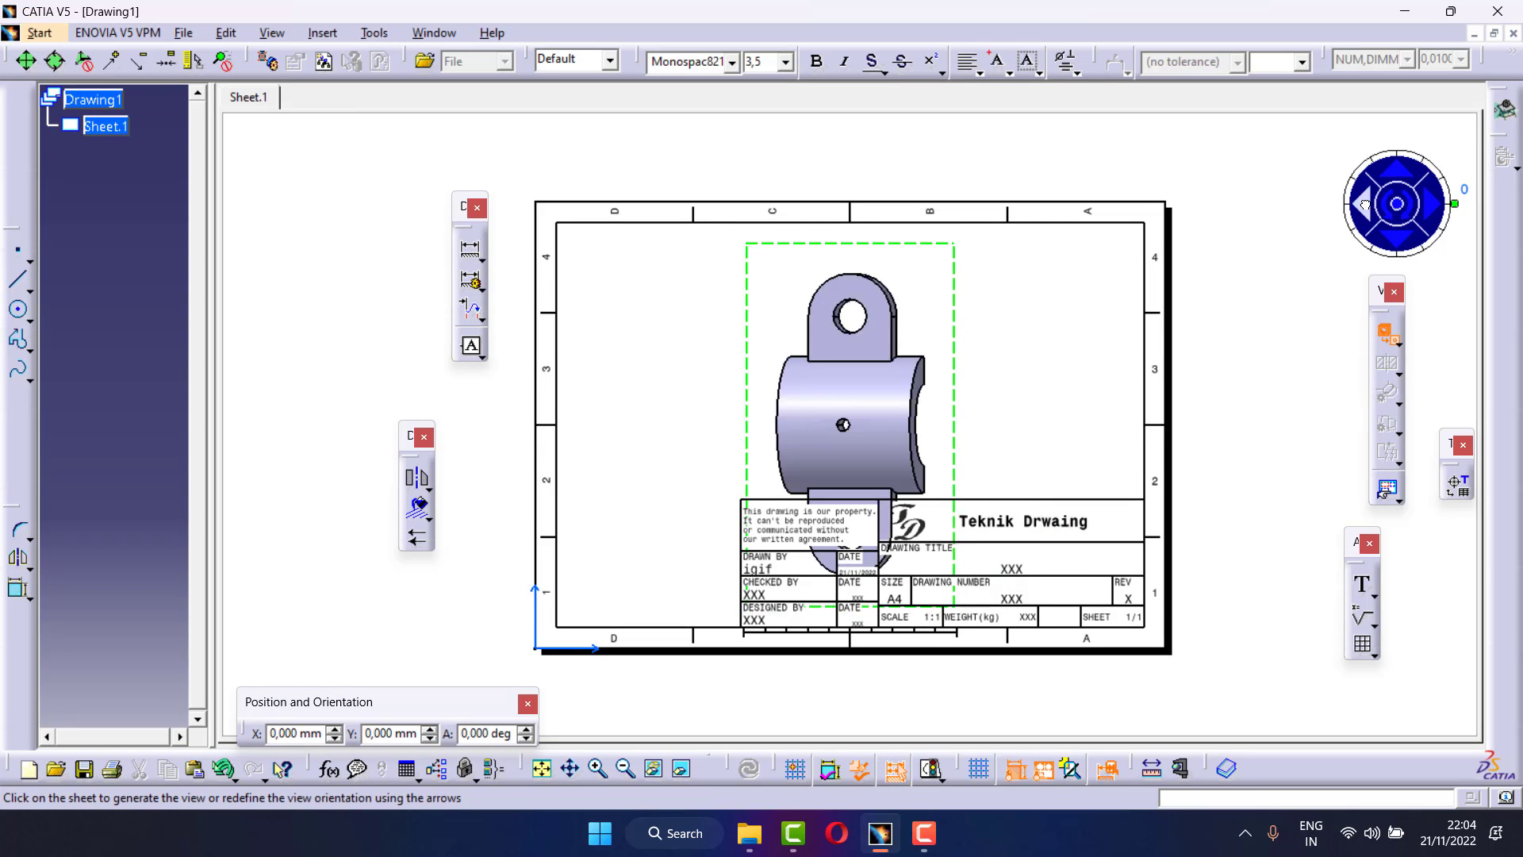
{"action": "left_click", "coordinate": [1432, 214]}
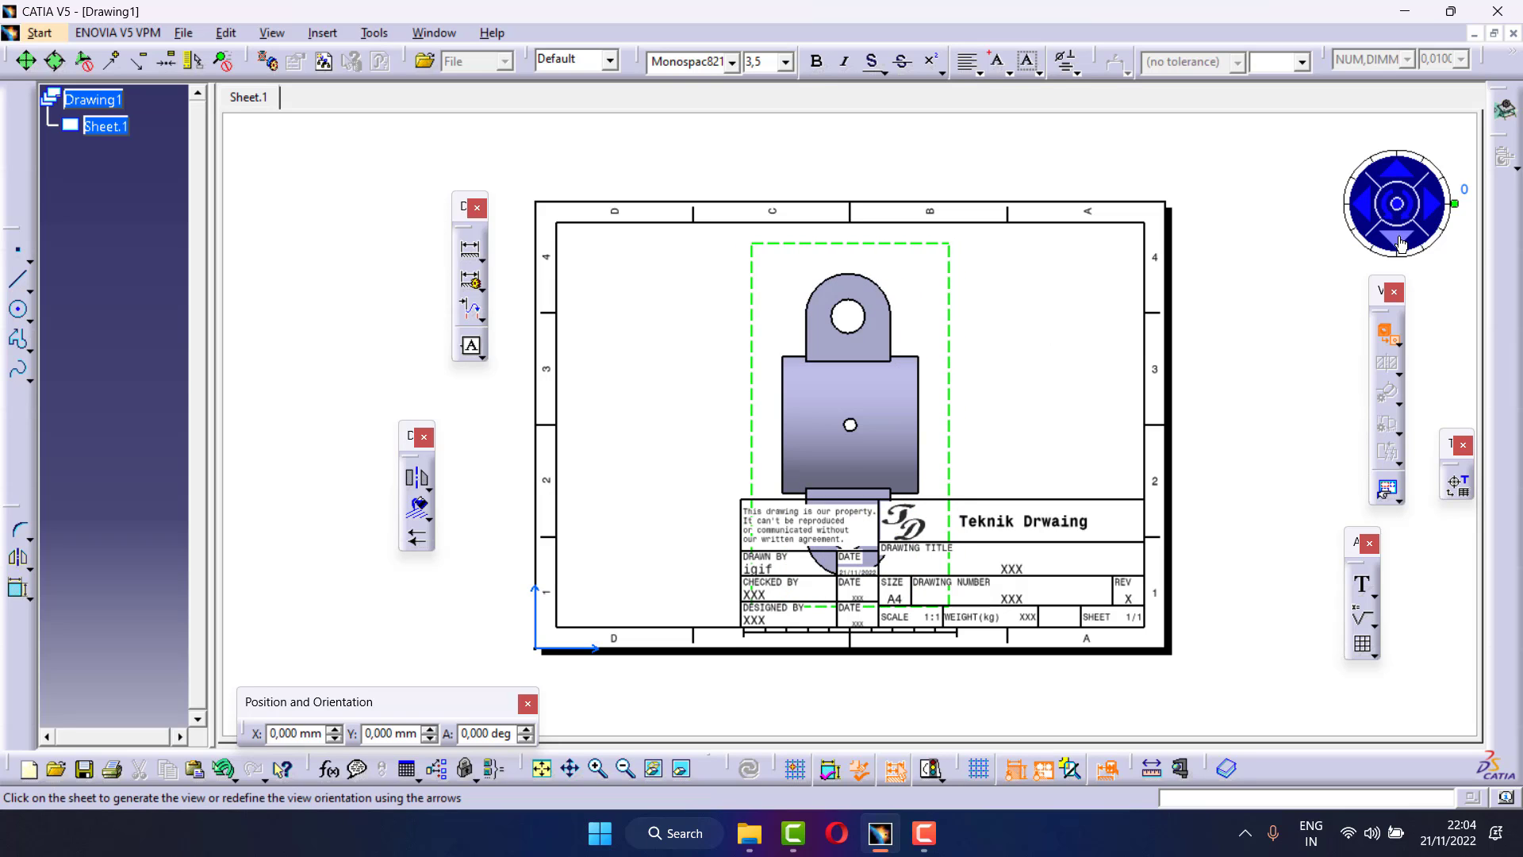
{"action": "left_click", "coordinate": [1399, 240]}
{"action": "left_click", "coordinate": [1373, 216]}
{"action": "left_click", "coordinate": [1393, 181]}
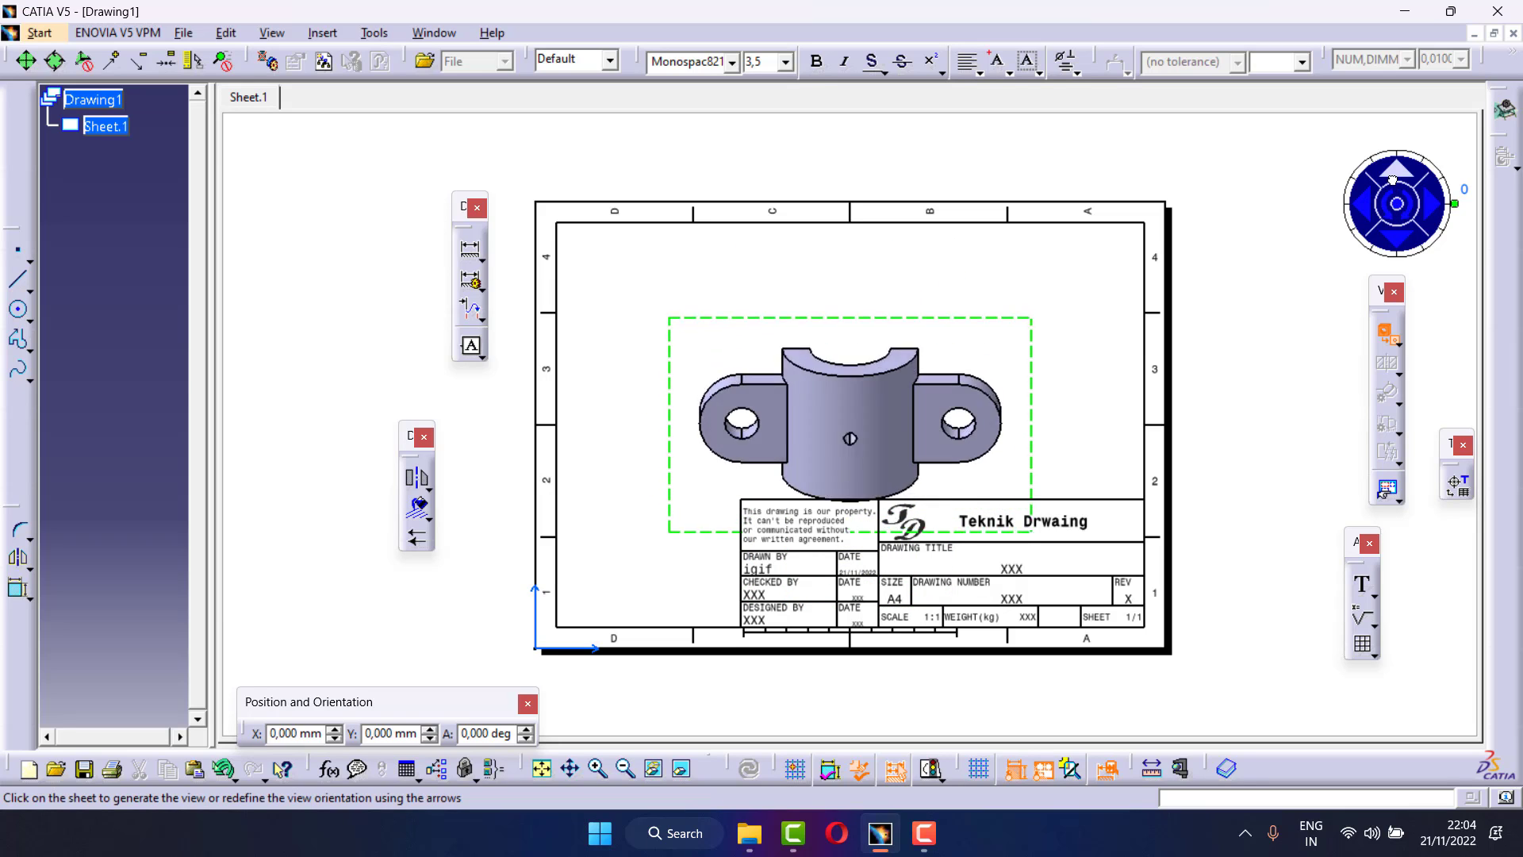
{"action": "scroll", "coordinate": [1079, 294], "scroll_direction": "down", "scroll_amount": 1}
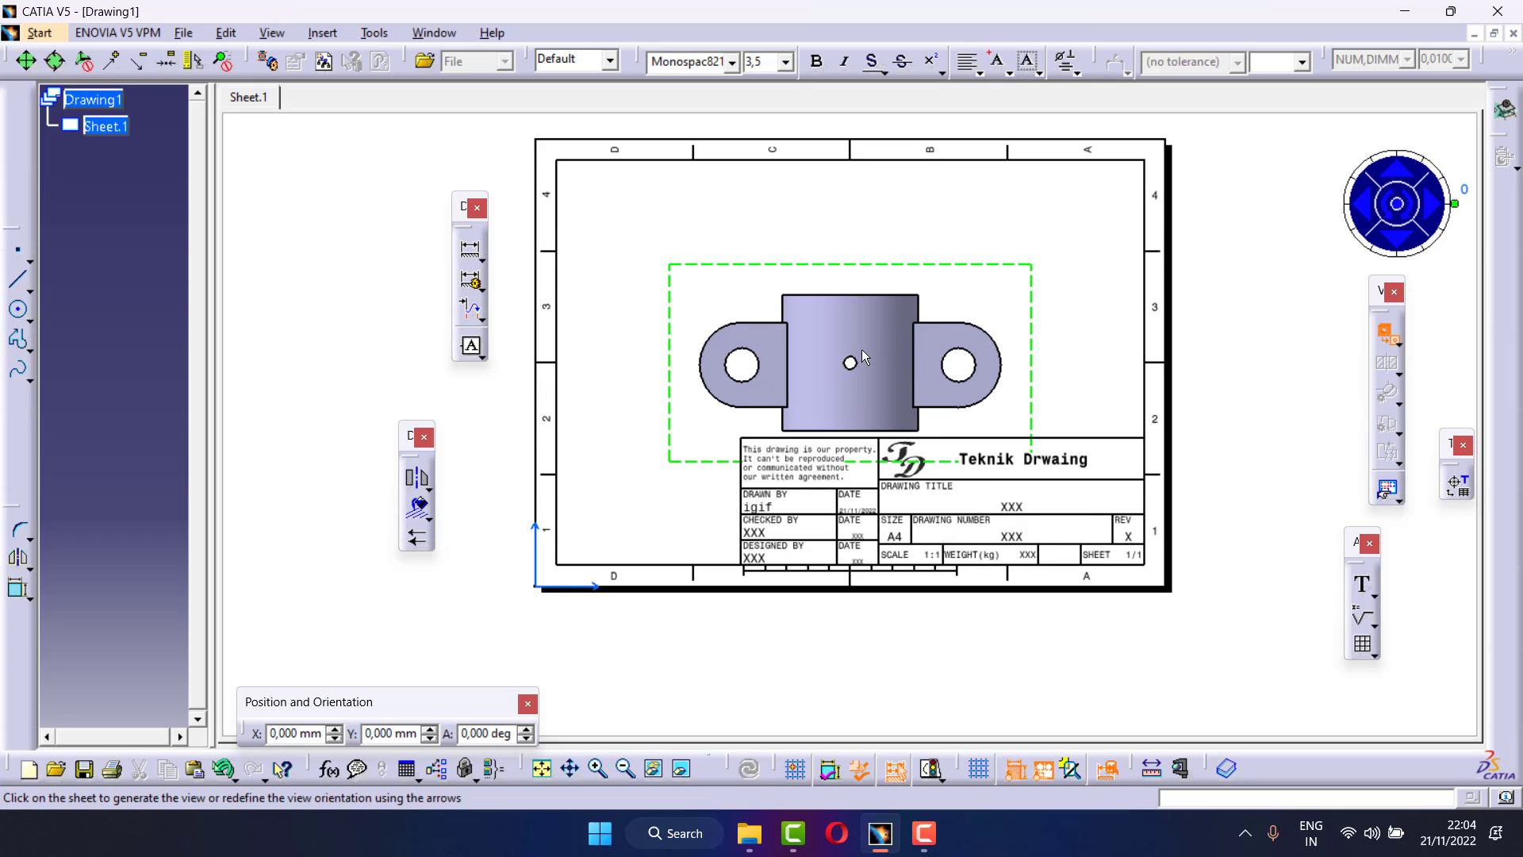
Place the 1:1 front view on the sheet and position it above the title block
{"action": "left_click", "coordinate": [1085, 344]}
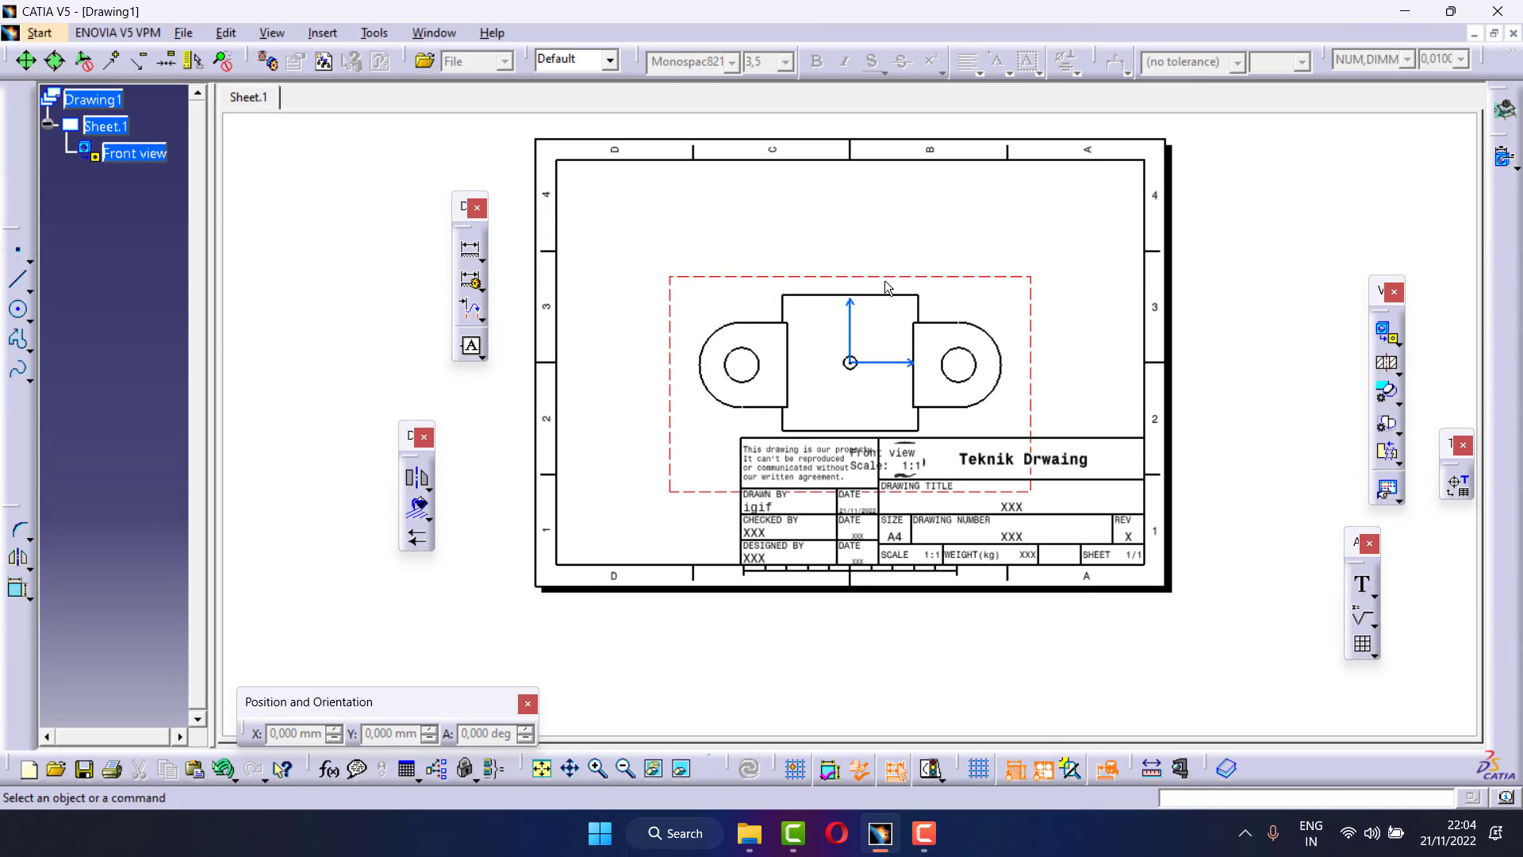
{"action": "left_click", "coordinate": [886, 286]}
{"action": "left_click_drag", "start_coordinate": [790, 368], "coordinate": [791, 340]}
{"action": "scroll", "coordinate": [791, 339], "scroll_direction": "down", "scroll_amount": 1}
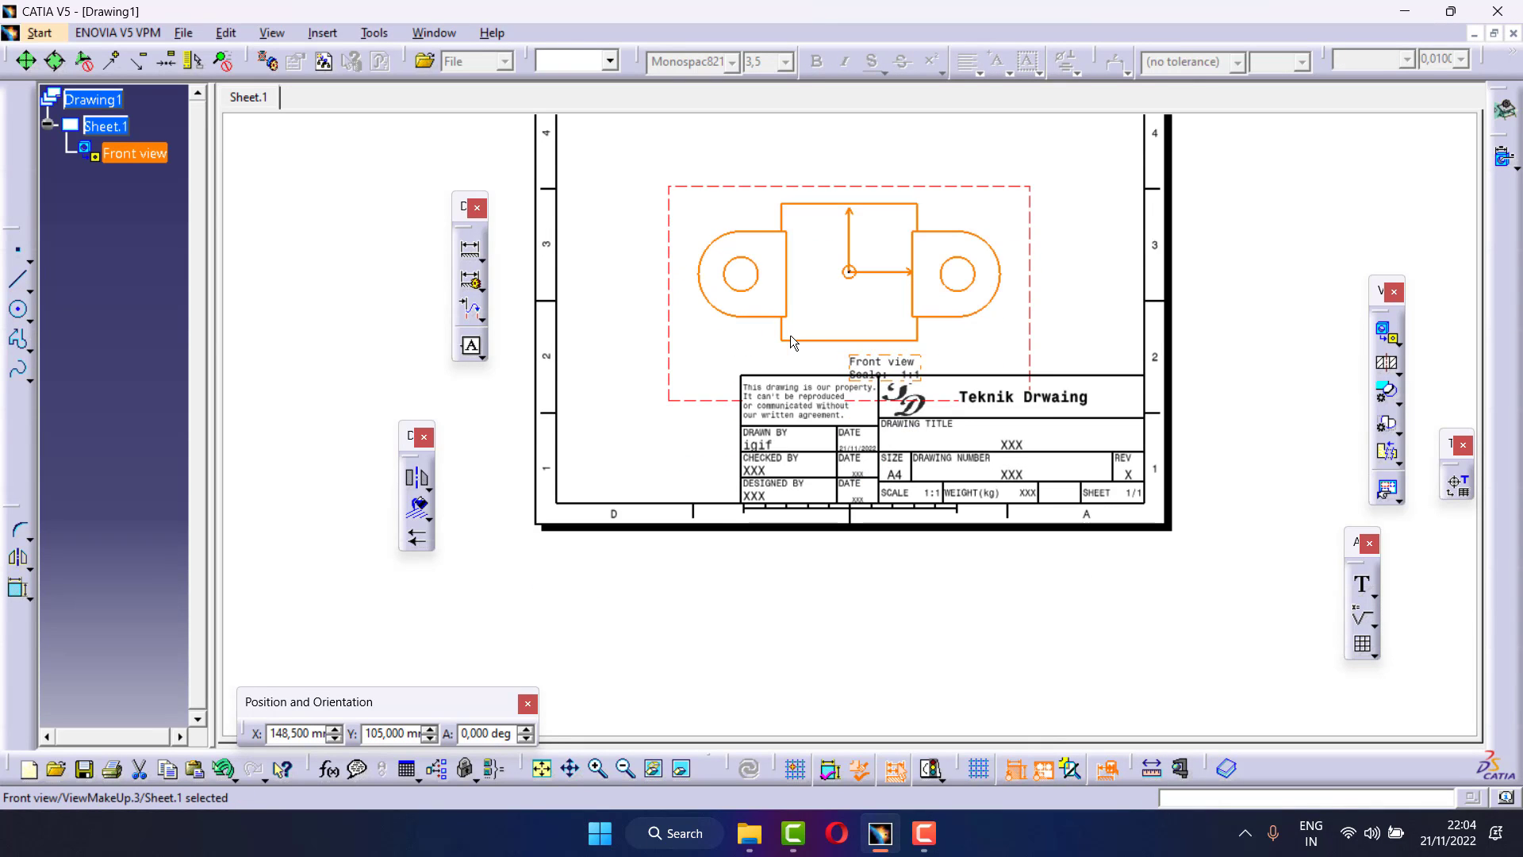
{"action": "scroll", "coordinate": [791, 336], "scroll_direction": "up", "scroll_amount": 1}
{"action": "left_click_drag", "start_coordinate": [856, 385], "coordinate": [863, 363]}
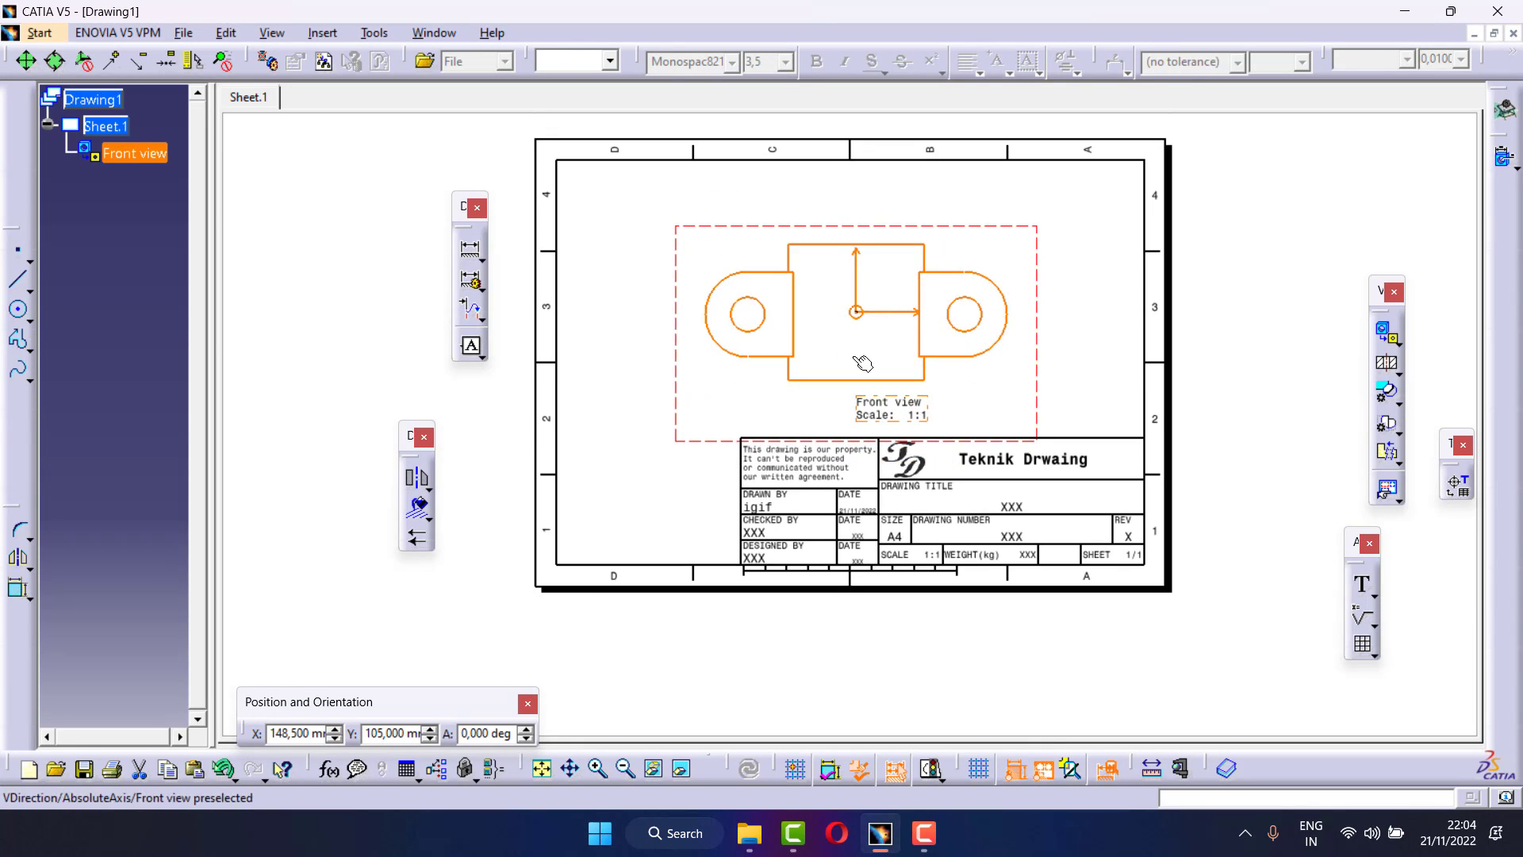
{"action": "left_click", "coordinate": [599, 768]}
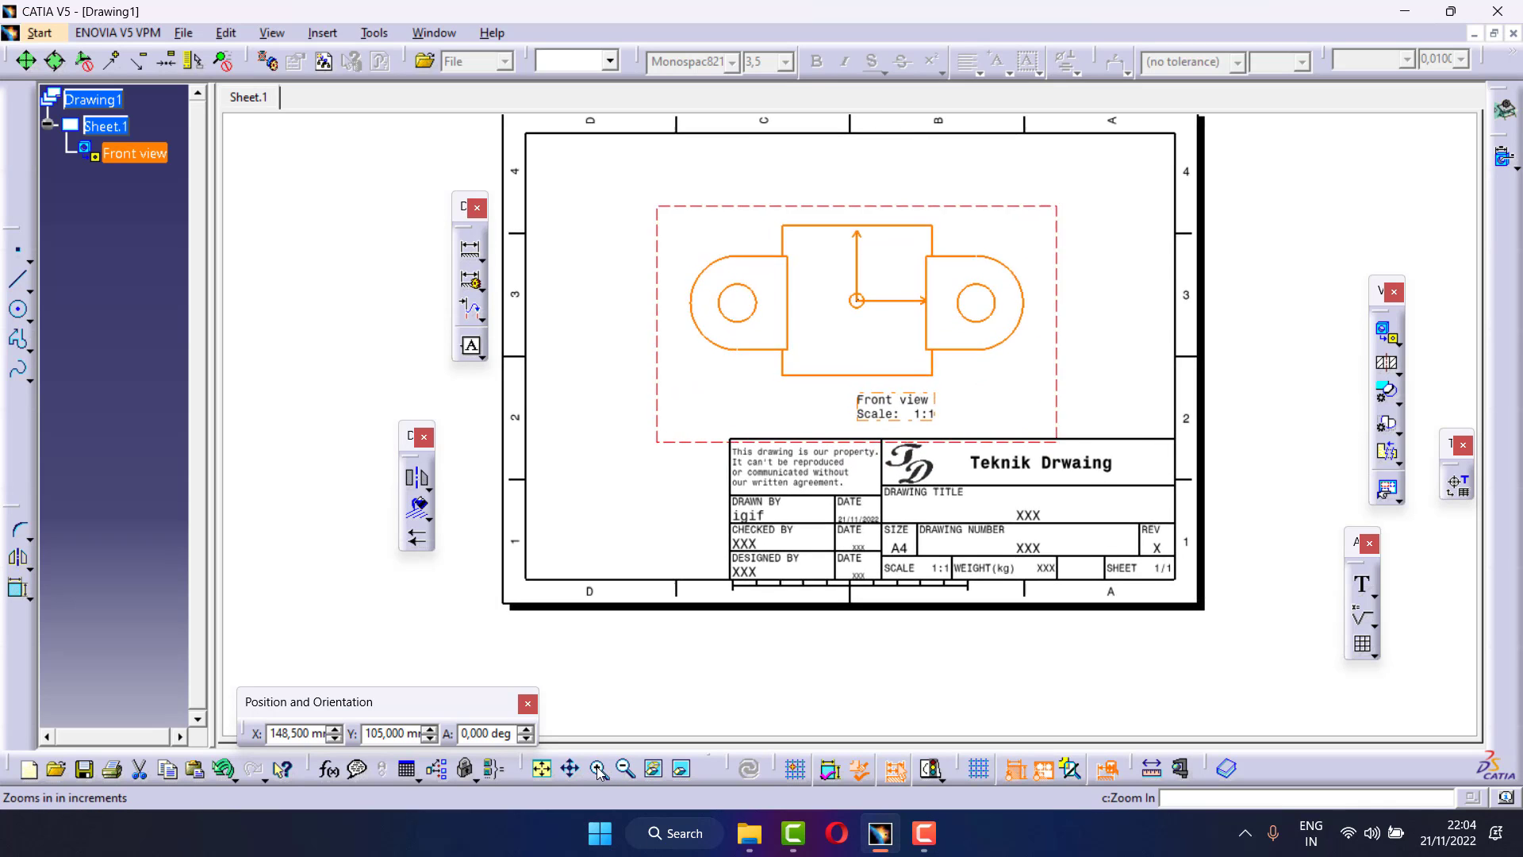
{"action": "left_click", "coordinate": [1143, 306]}
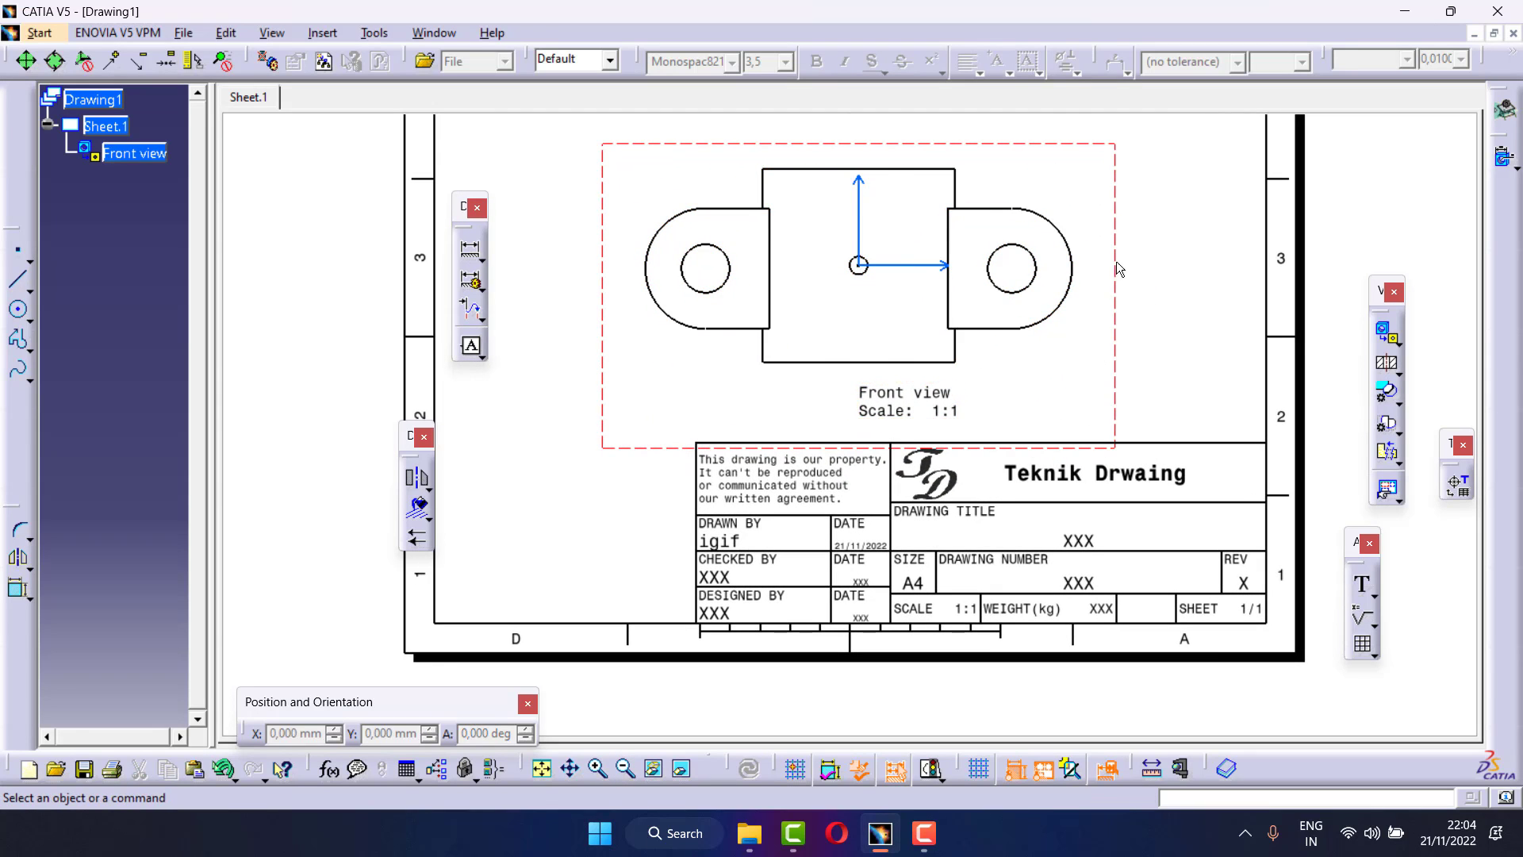
Set the front view's scale to 1:2 in its Properties
{"action": "right_click", "coordinate": [1114, 246]}
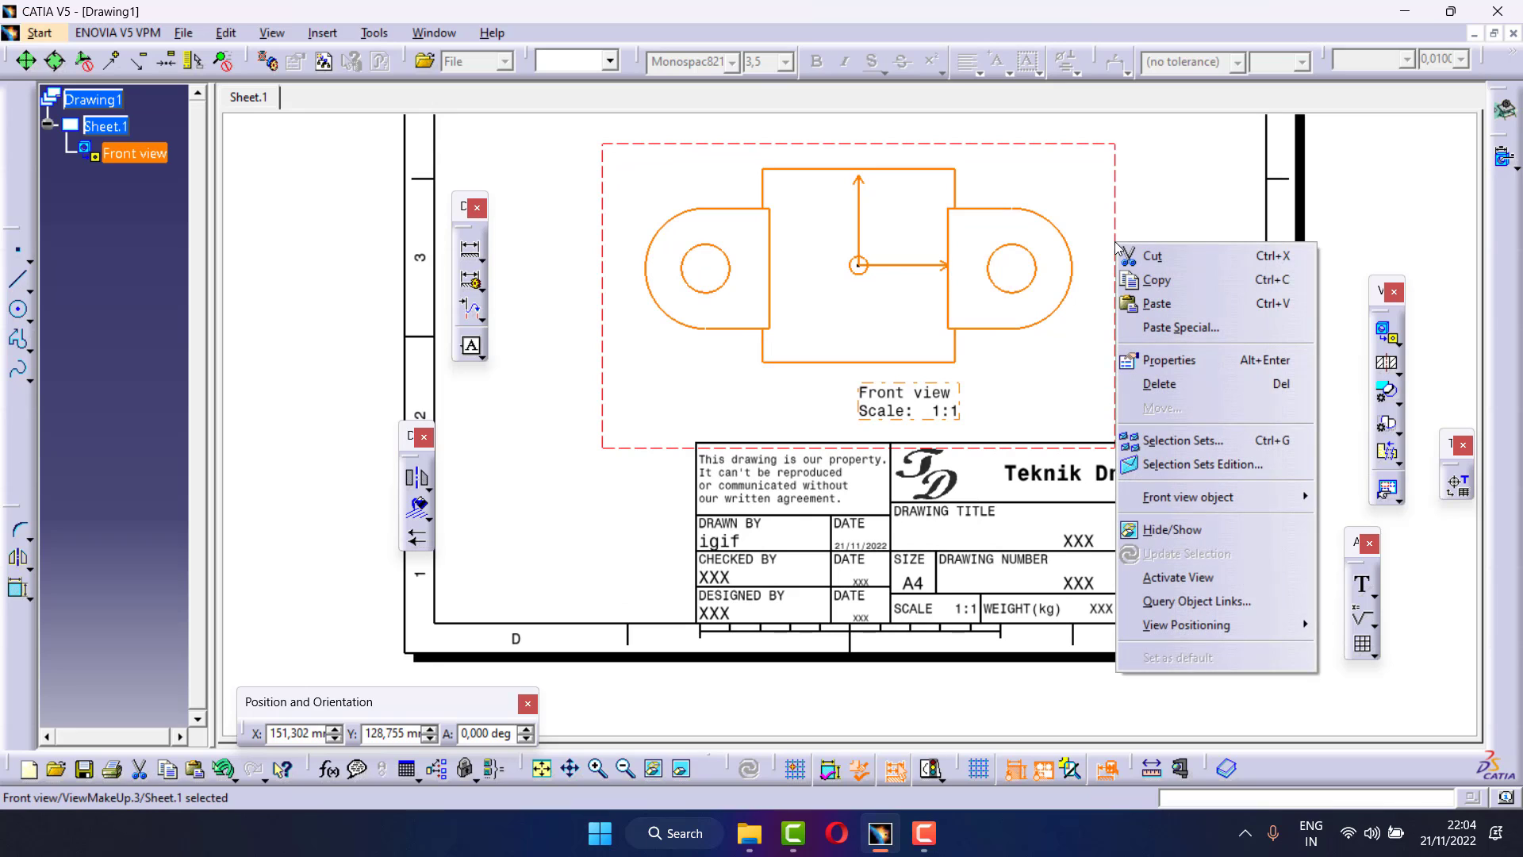
{"action": "left_click", "coordinate": [1179, 360]}
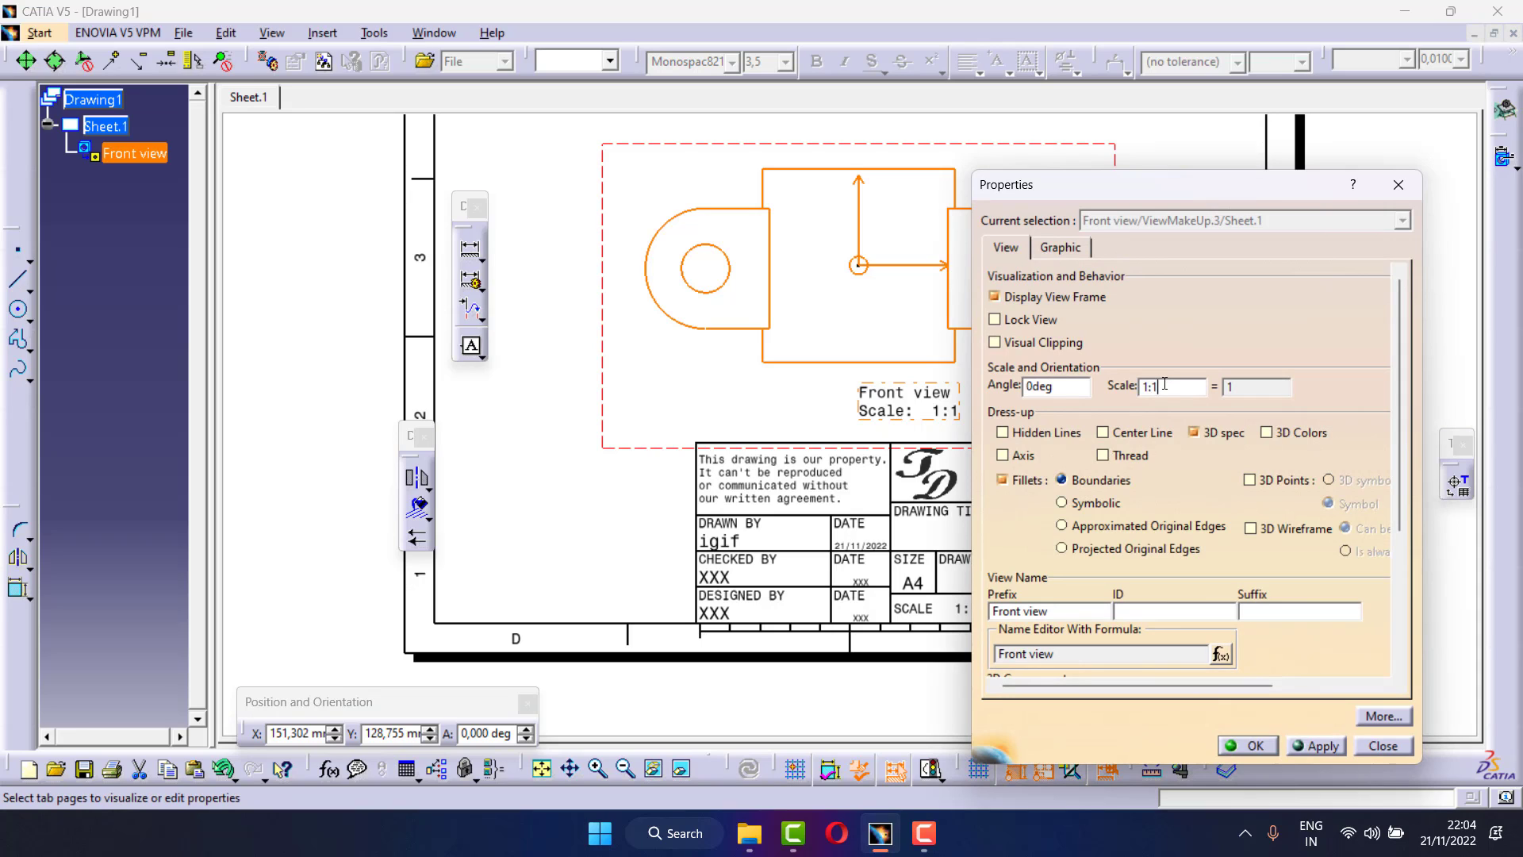
{"action": "key", "text": "BackSpace"}
{"action": "type", "text": "3"}
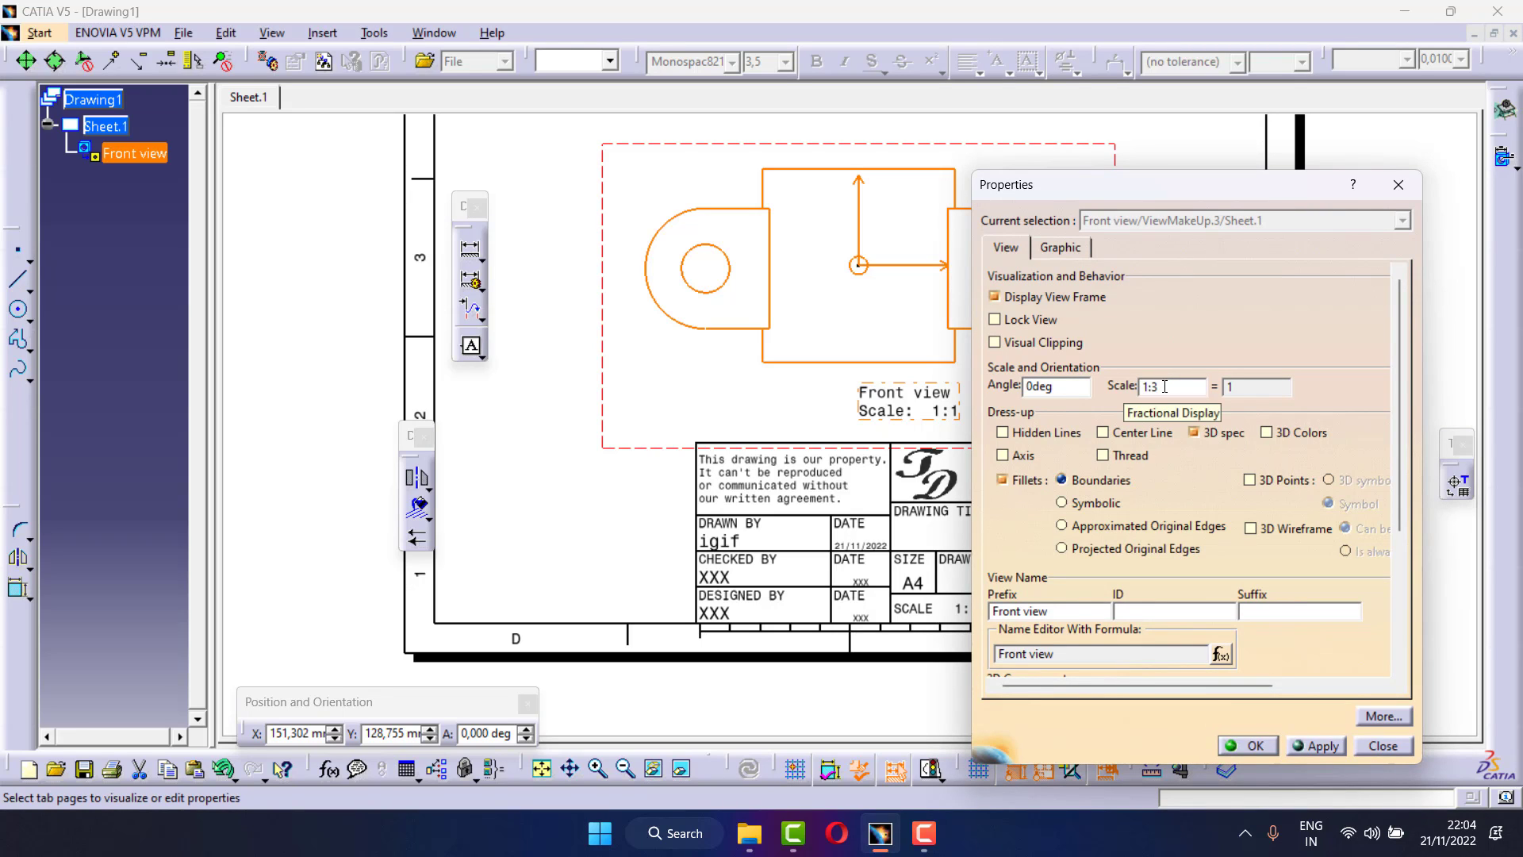
{"action": "left_click", "coordinate": [1315, 746]}
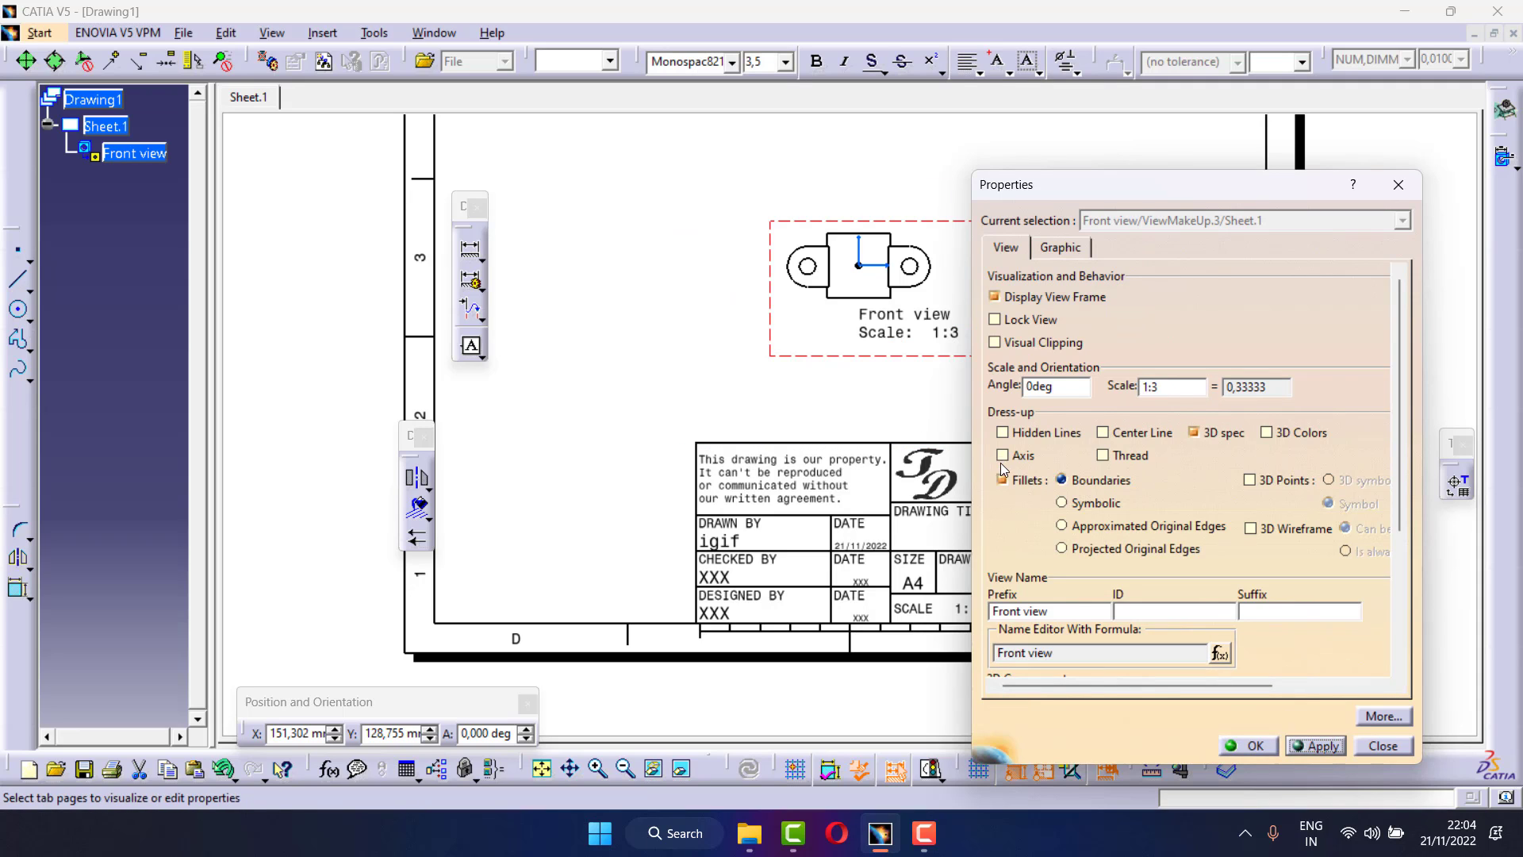
{"action": "left_click", "coordinate": [1182, 387]}
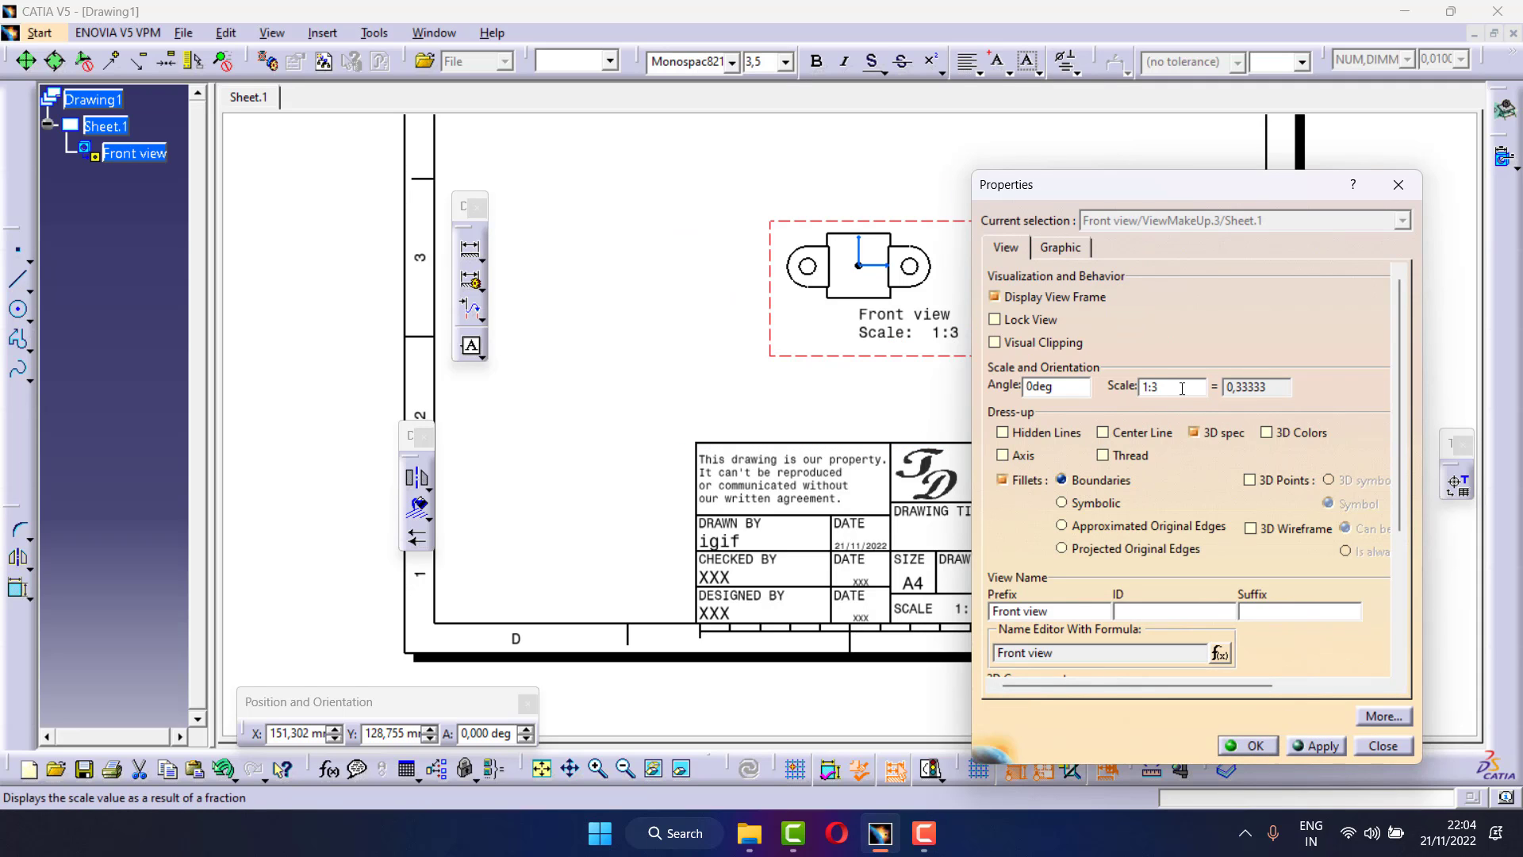
{"action": "type", "text": "2"}
{"action": "left_click", "coordinate": [1331, 751]}
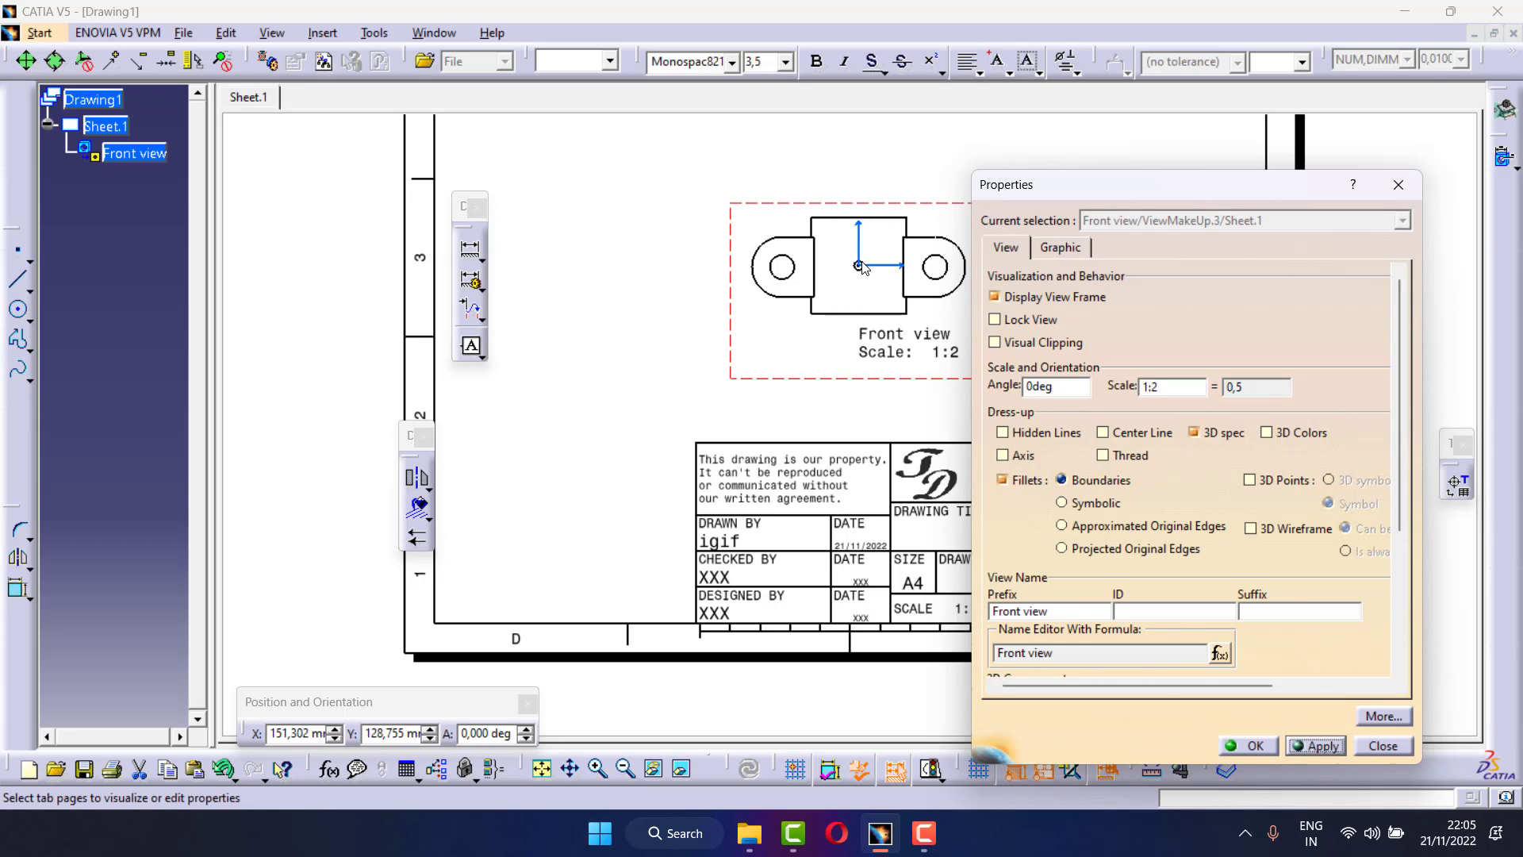
Show hidden lines, axis lines and threads in the front view, with 3D colours off
{"action": "left_click", "coordinate": [1002, 455]}
{"action": "left_click", "coordinate": [1102, 454]}
{"action": "left_click", "coordinate": [1028, 435]}
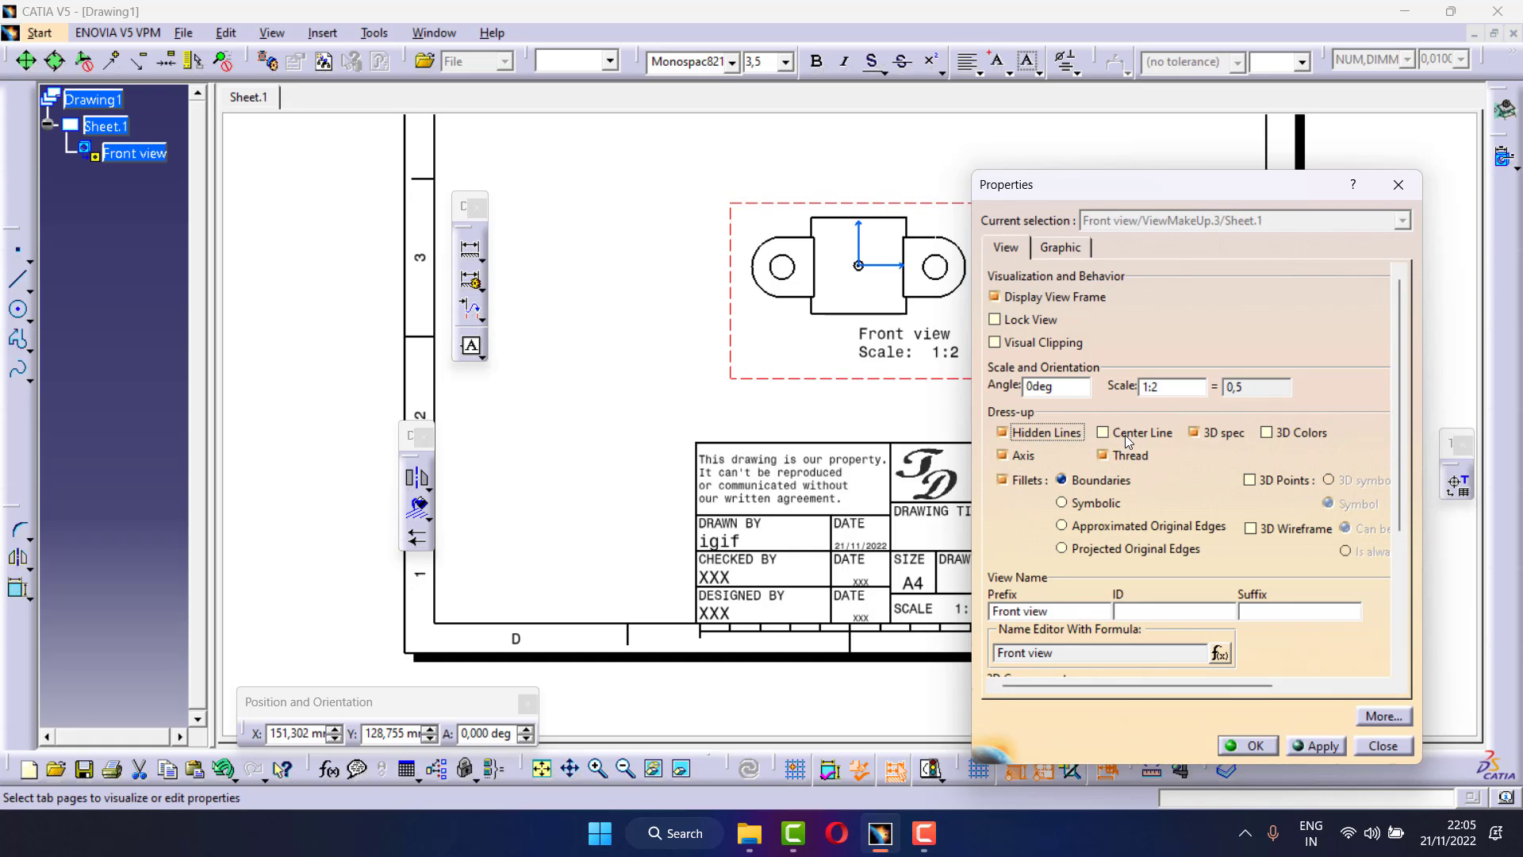
{"action": "left_click", "coordinate": [1283, 431]}
{"action": "left_click", "coordinate": [1267, 744]}
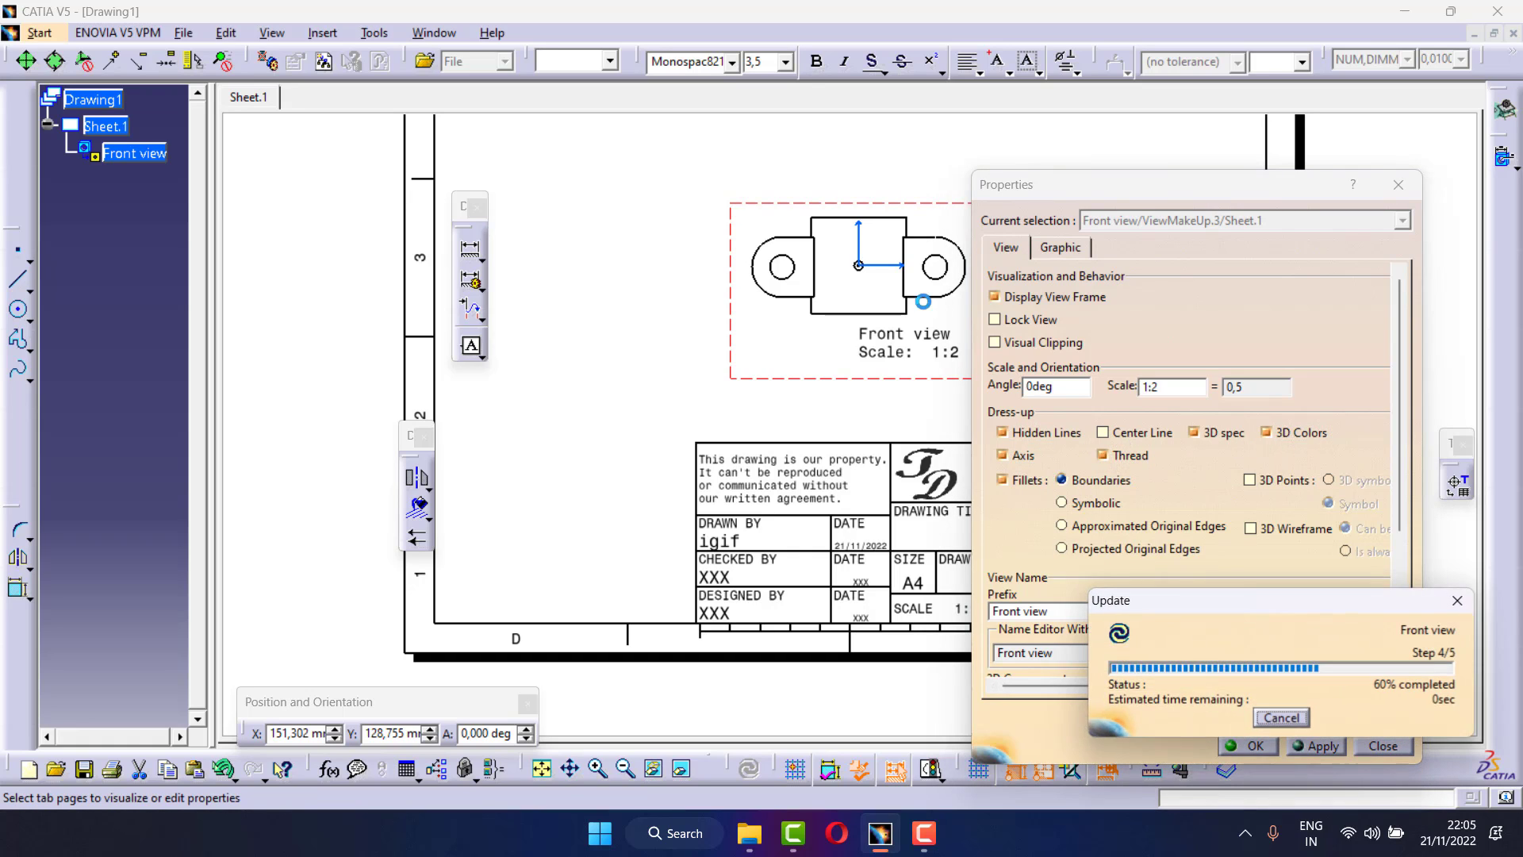
{"action": "left_click", "coordinate": [1273, 430]}
{"action": "left_click", "coordinate": [1324, 753]}
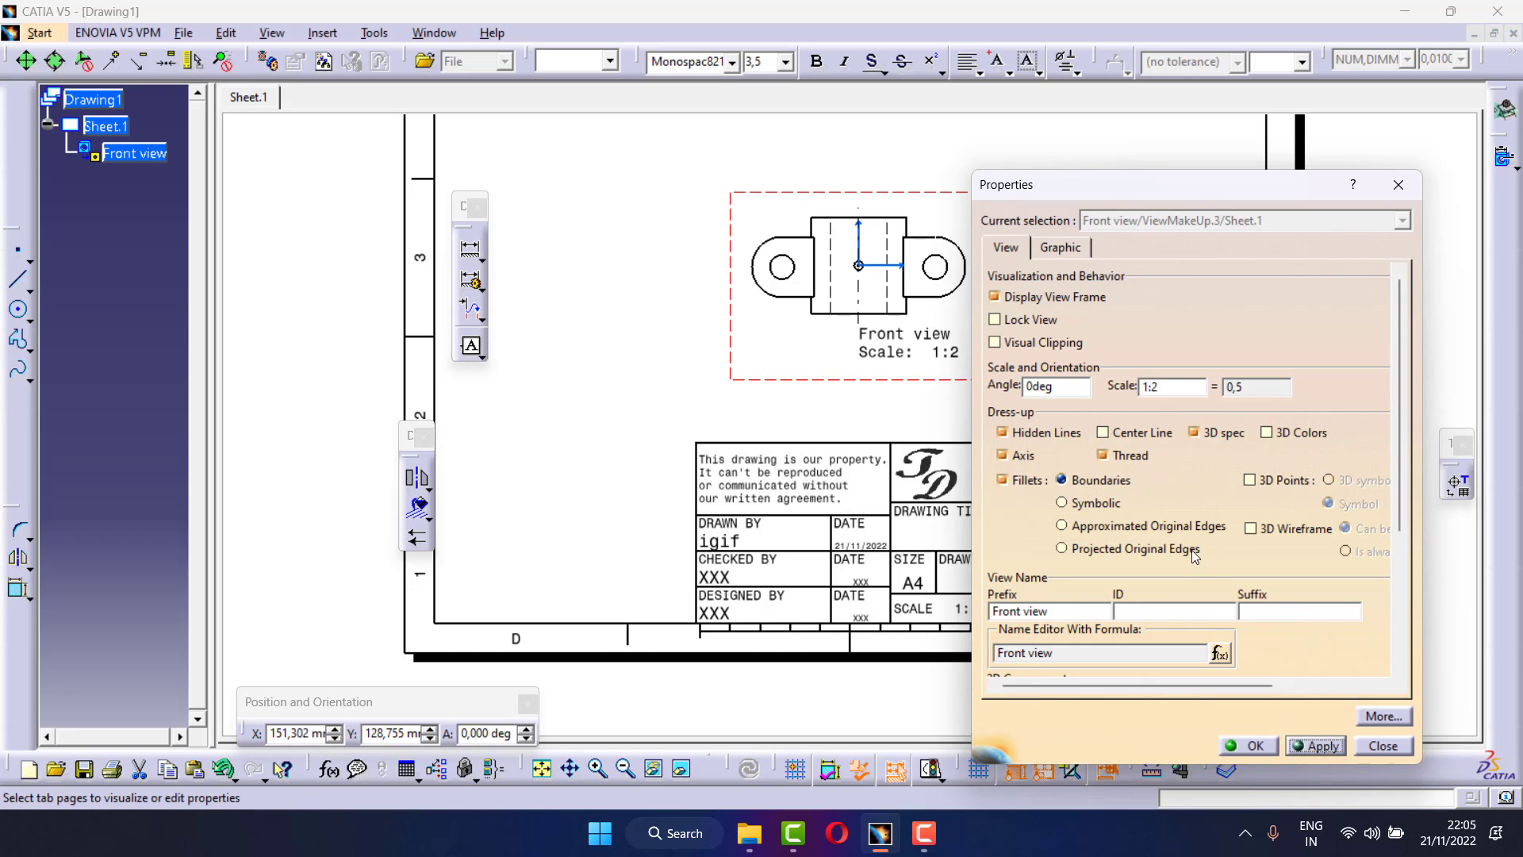
{"action": "left_click", "coordinate": [1230, 738]}
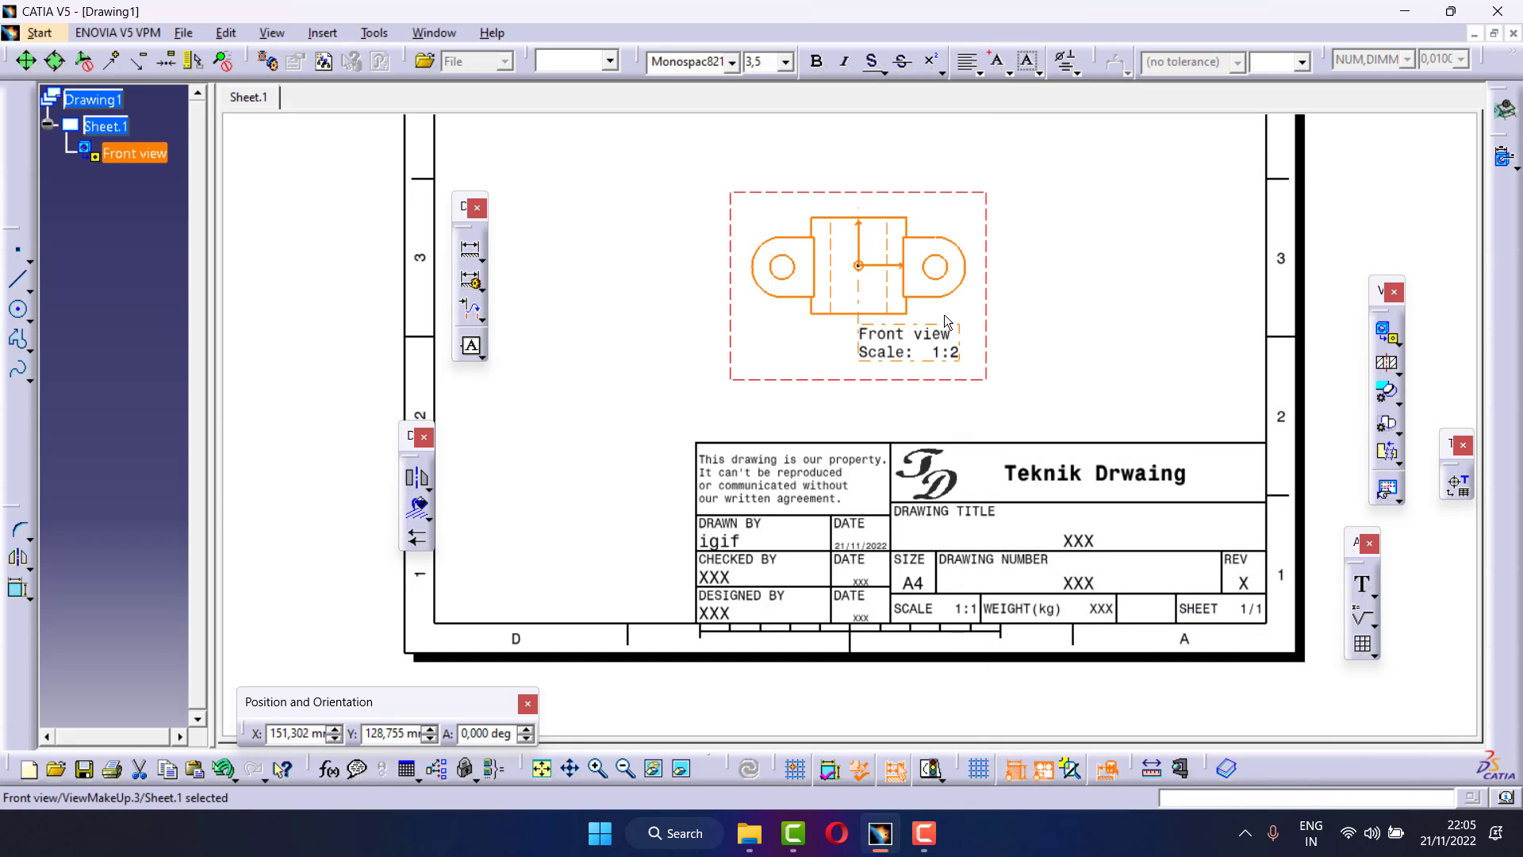
Cut the 'Front view / Scale: 1:2' caption from beneath the front view
{"action": "scroll", "coordinate": [944, 317], "scroll_direction": "down", "scroll_amount": 1}
{"action": "scroll", "coordinate": [944, 322], "scroll_direction": "up", "scroll_amount": 1}
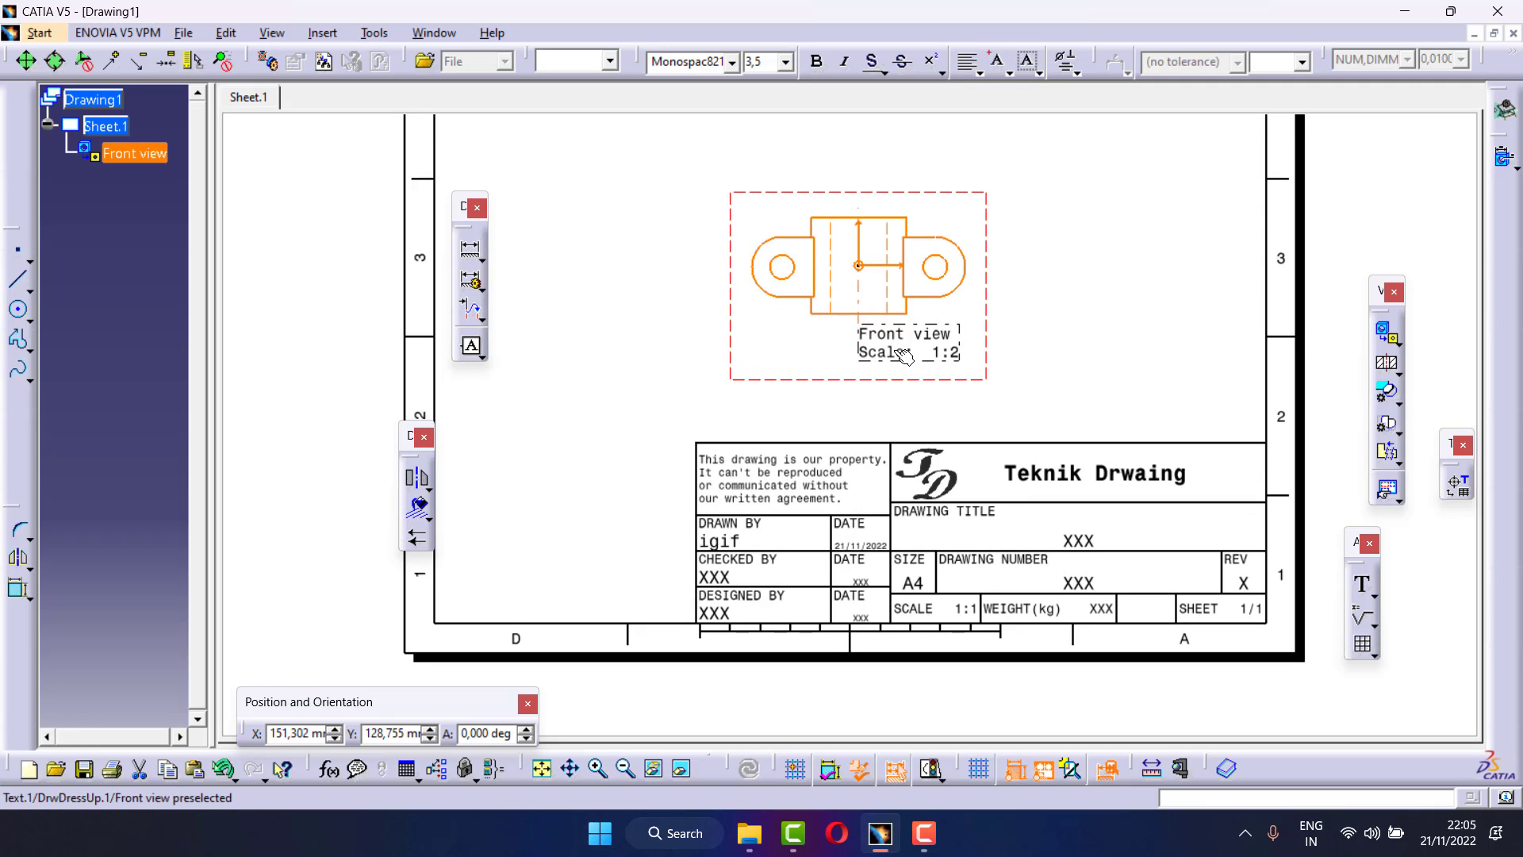
{"action": "right_click", "coordinate": [904, 355]}
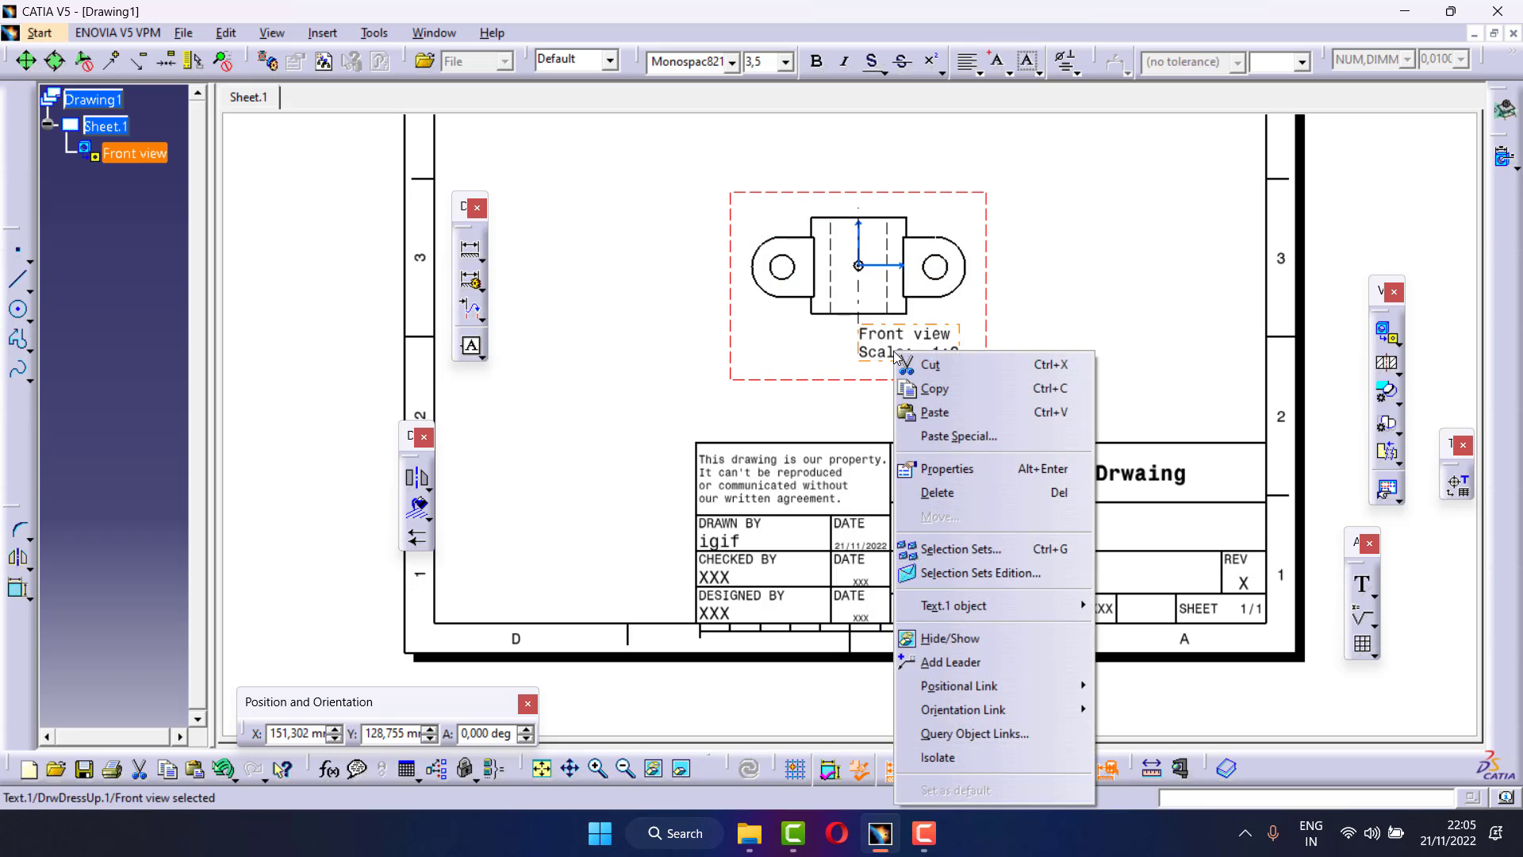
{"action": "left_click", "coordinate": [921, 367]}
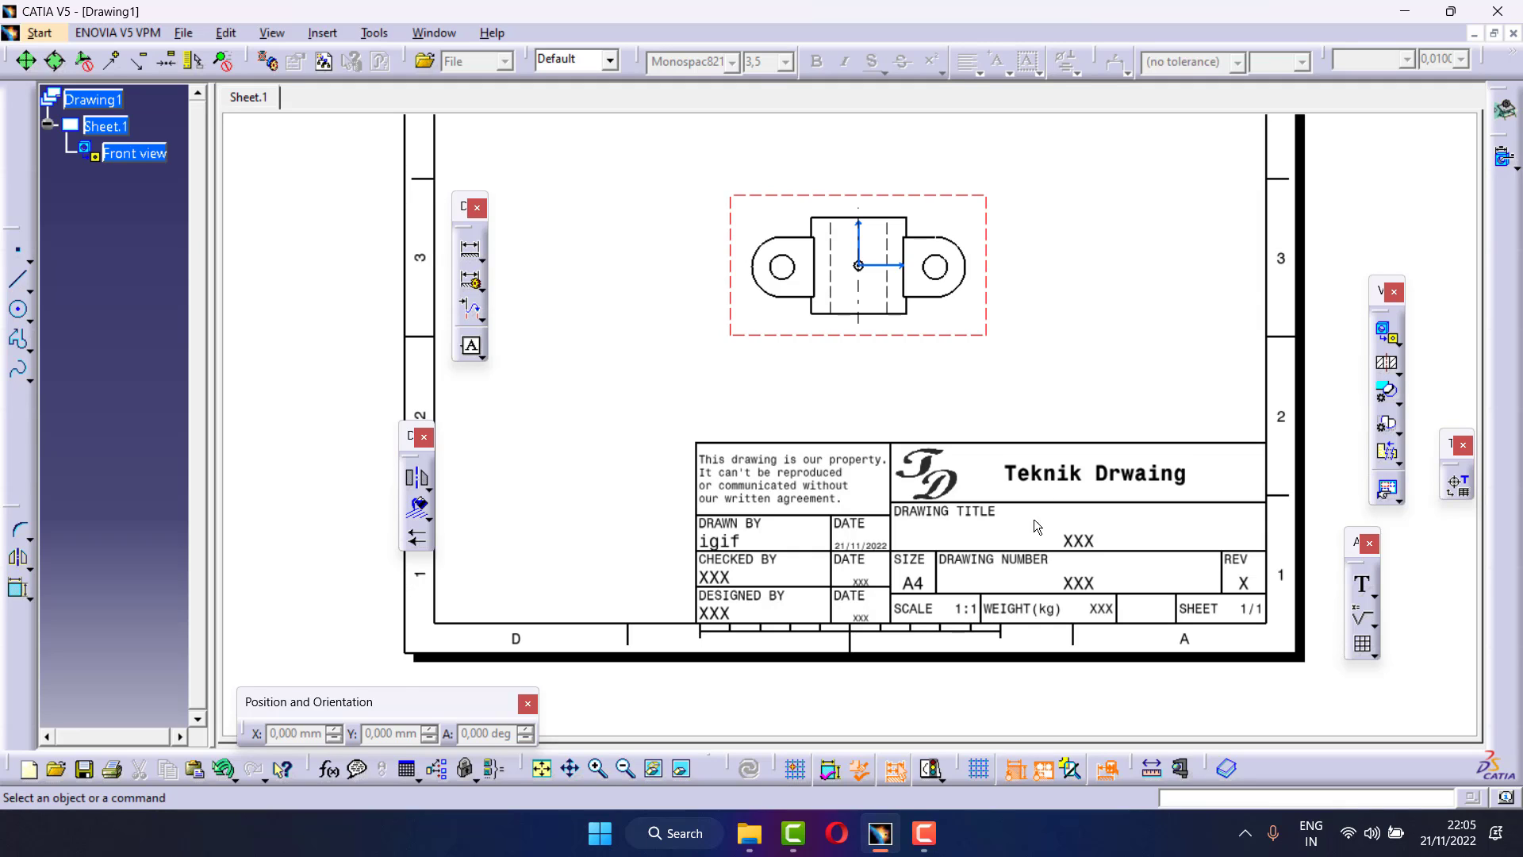
{"action": "scroll", "coordinate": [938, 418], "scroll_direction": "up", "scroll_amount": 3}
Move the front view down toward the title block, then cancel an Offset Section View attempt
{"action": "mouse_move", "coordinate": [871, 326]}
{"action": "left_mouse_down"}
{"action": "mouse_move", "coordinate": [863, 392]}
{"action": "mouse_move", "coordinate": [888, 467]}
{"action": "left_mouse_up"}
{"action": "left_click", "coordinate": [1138, 361]}
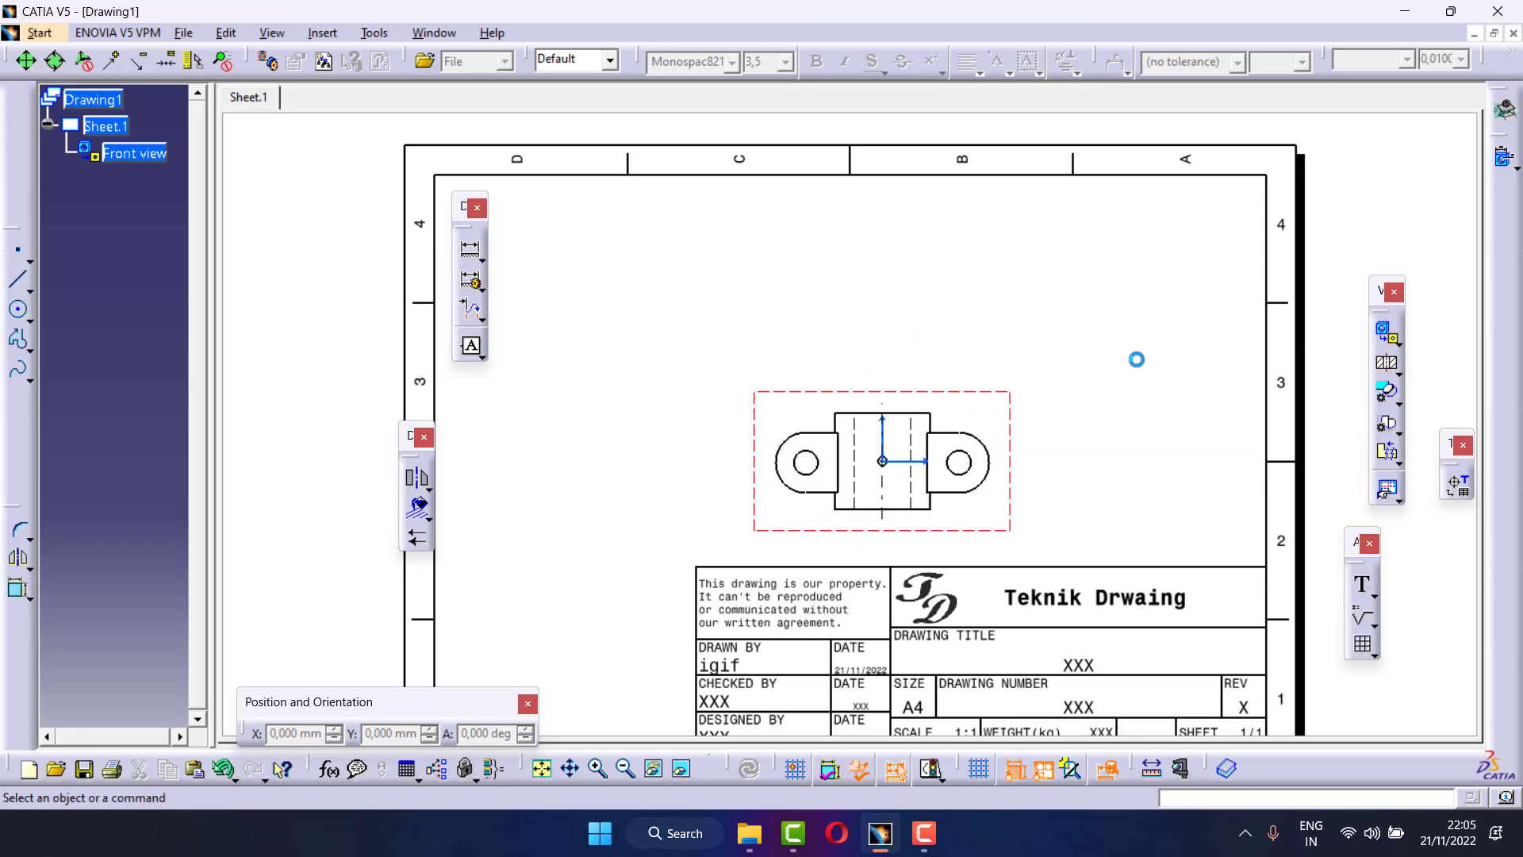
{"action": "left_click", "coordinate": [1401, 370]}
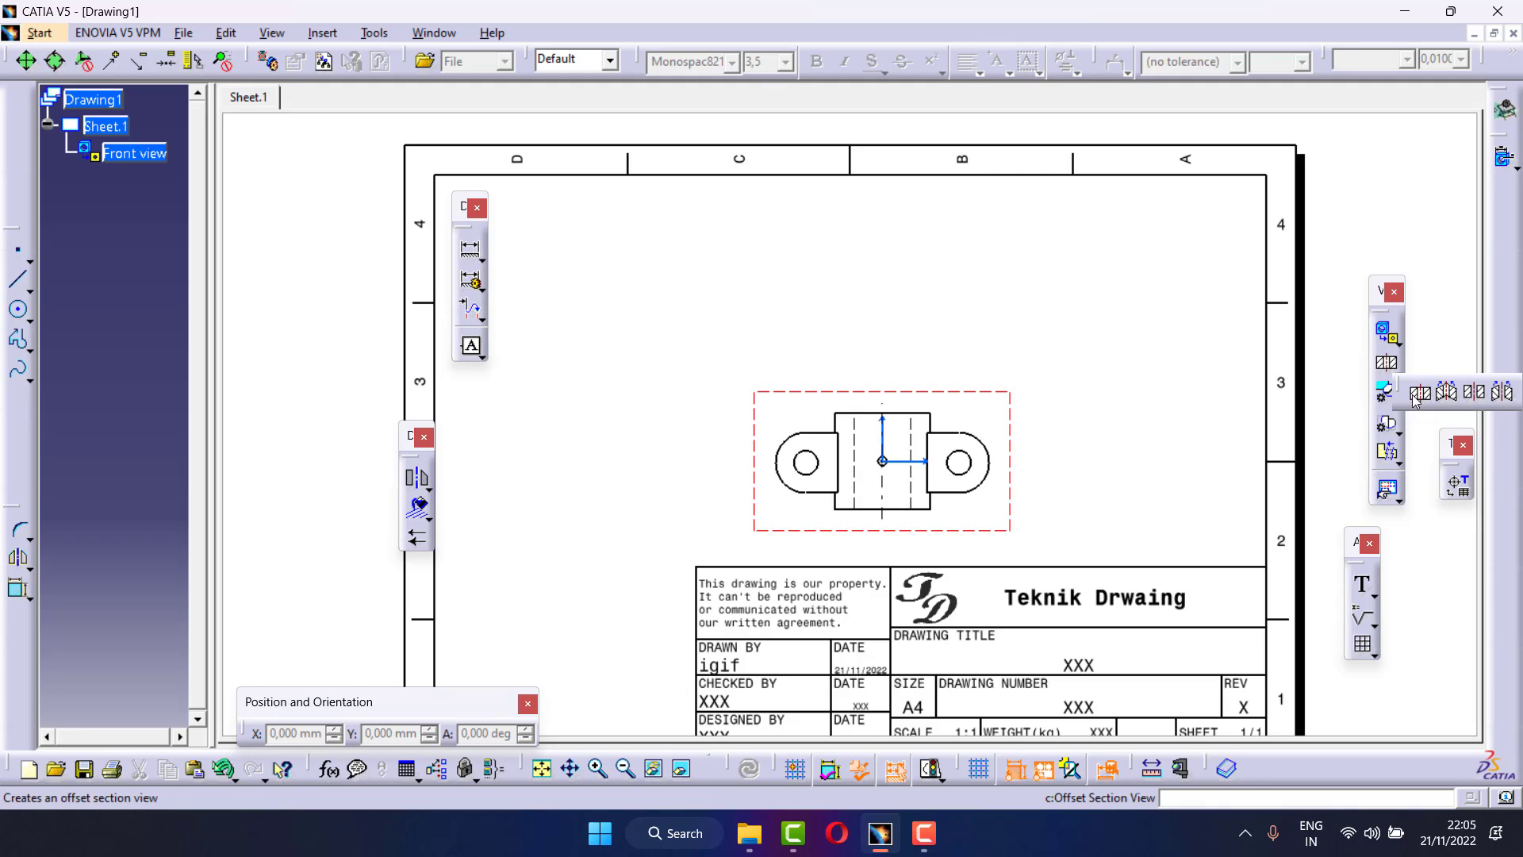
{"action": "left_click", "coordinate": [1420, 393]}
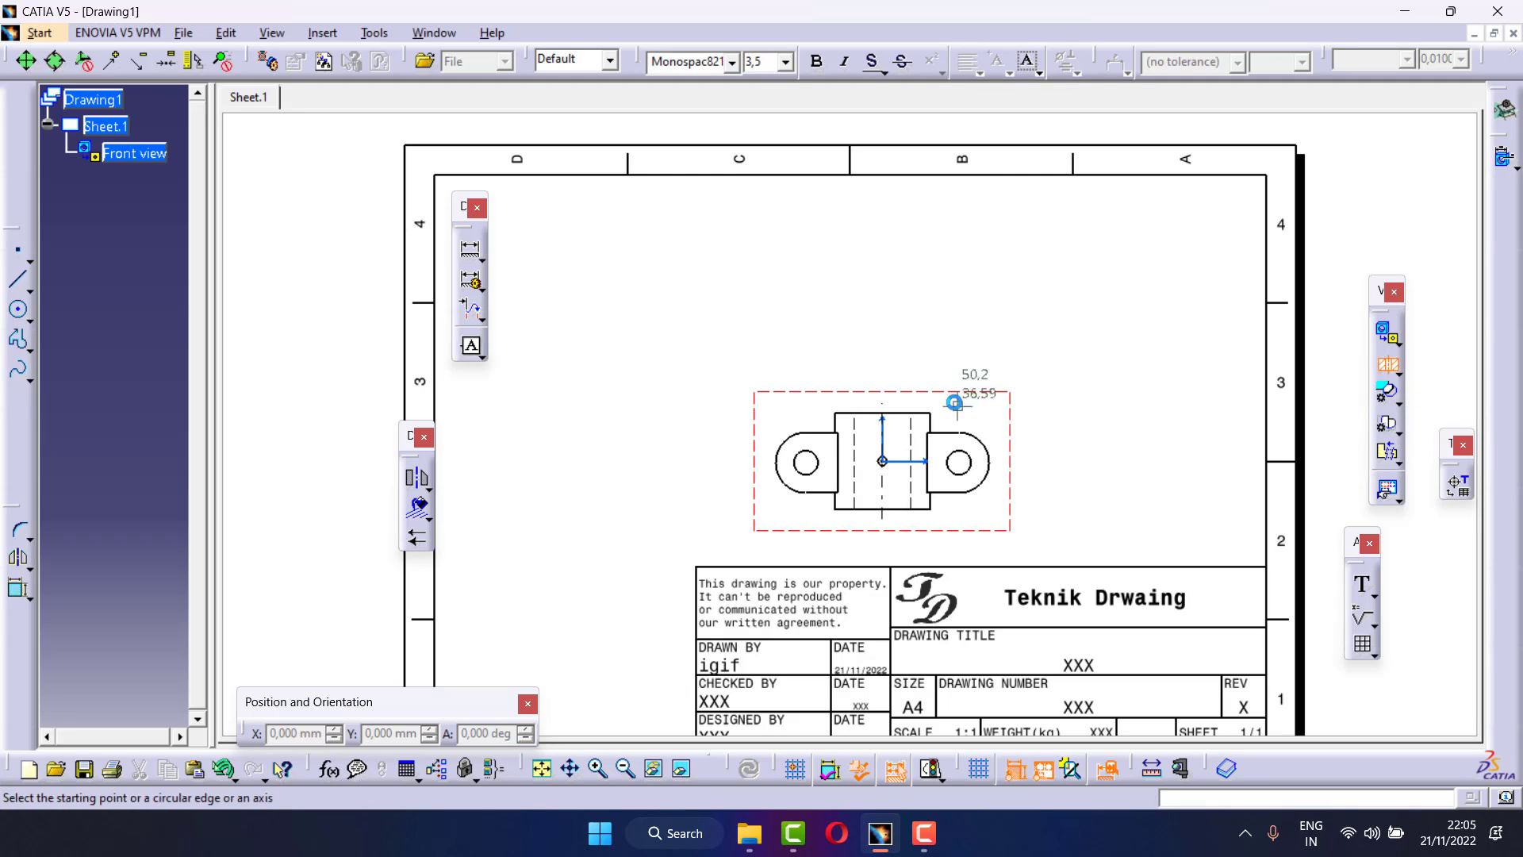
{"action": "left_click", "coordinate": [883, 388]}
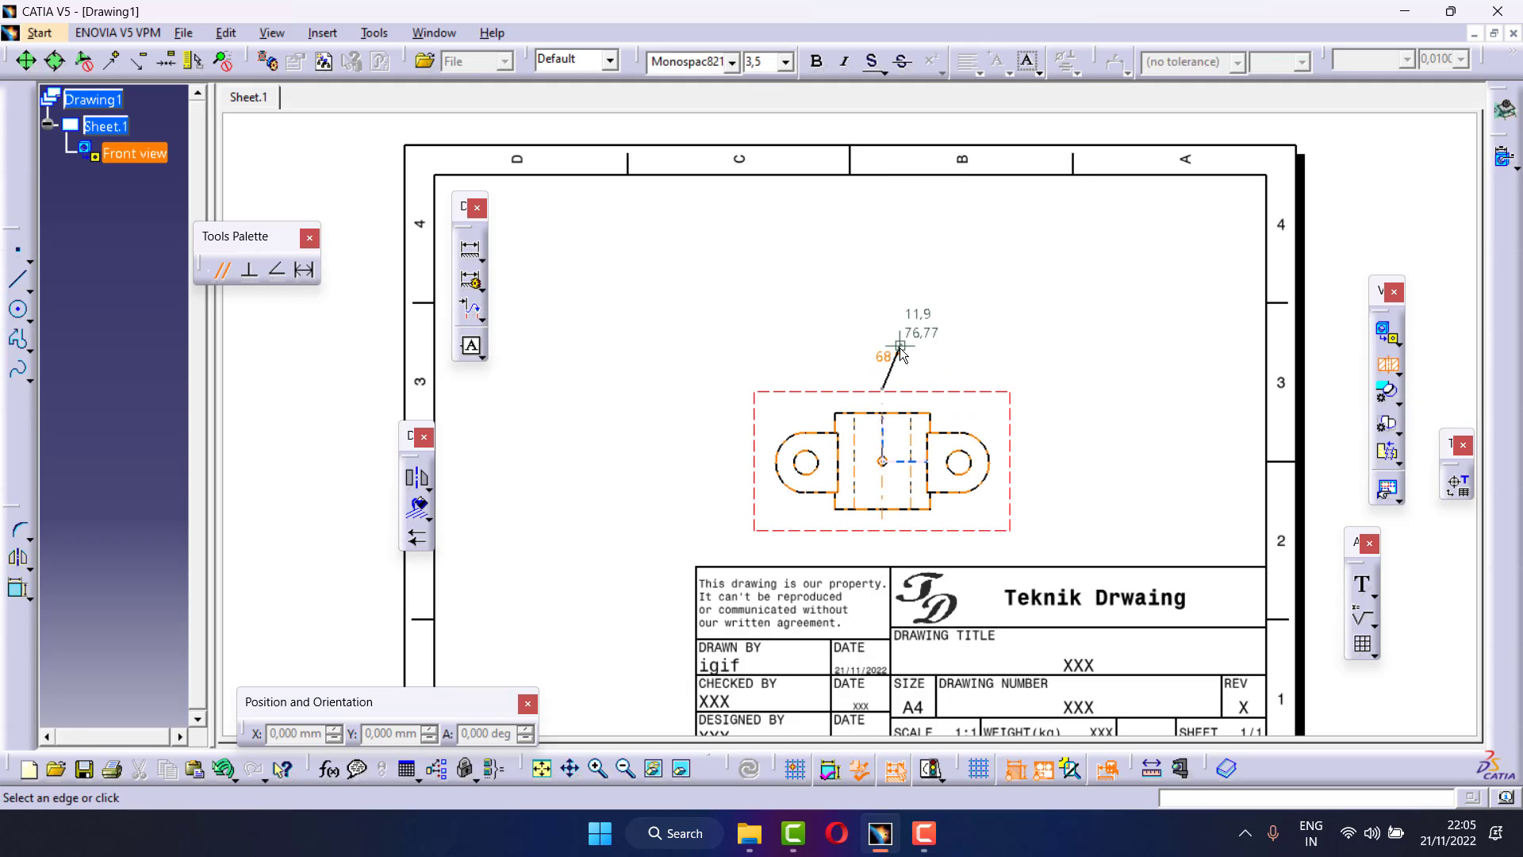
{"action": "key", "text": "Escape"}
{"action": "left_click", "coordinate": [1399, 342]}
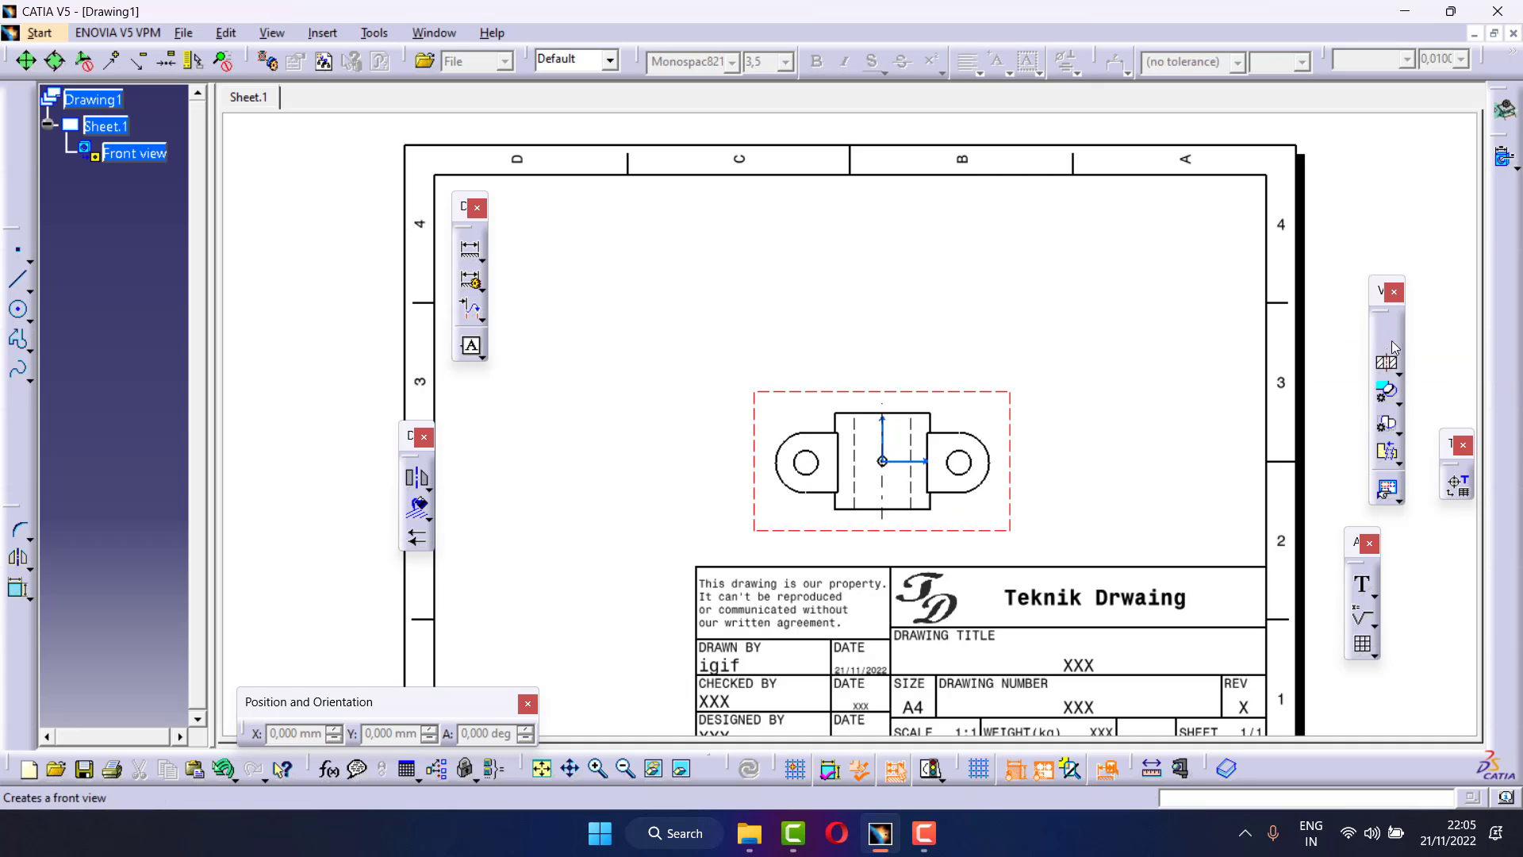
Add a projection view from the front view, placed above it
{"action": "left_click", "coordinate": [1397, 343]}
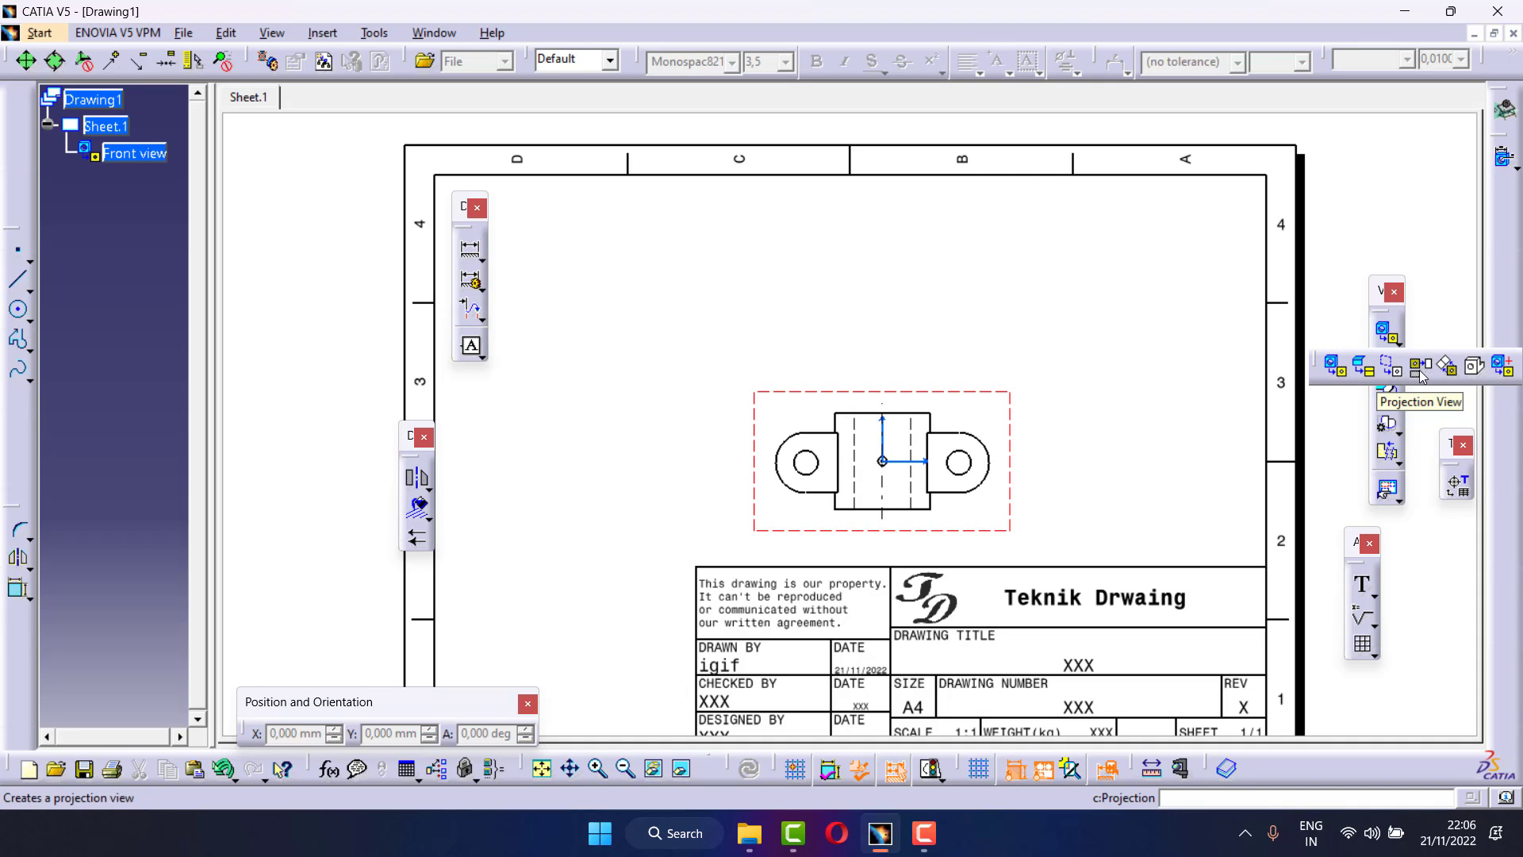
{"action": "left_click", "coordinate": [1417, 372]}
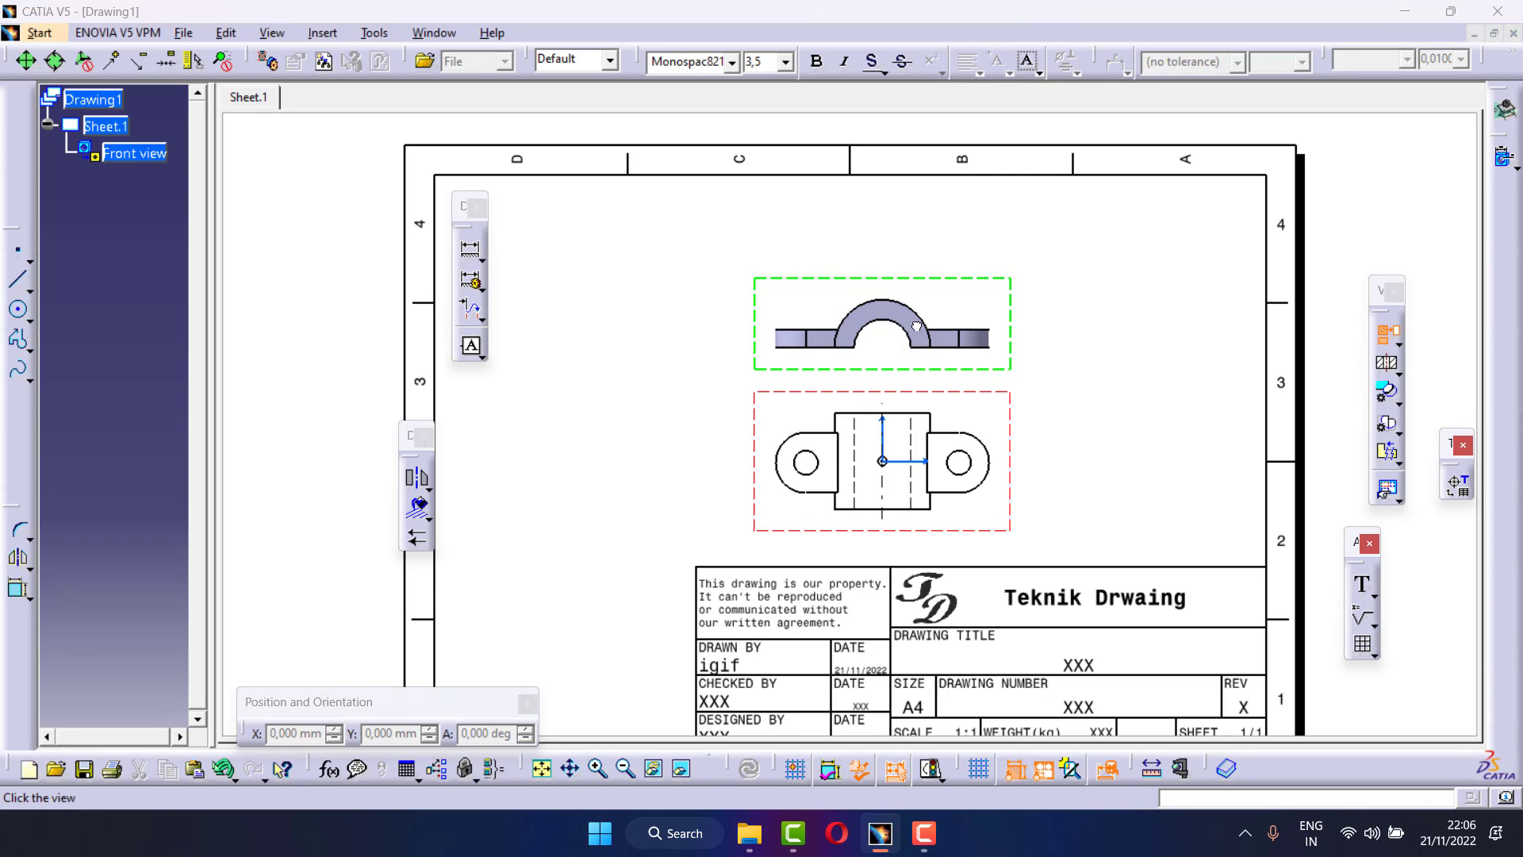
{"action": "left_click", "coordinate": [916, 331]}
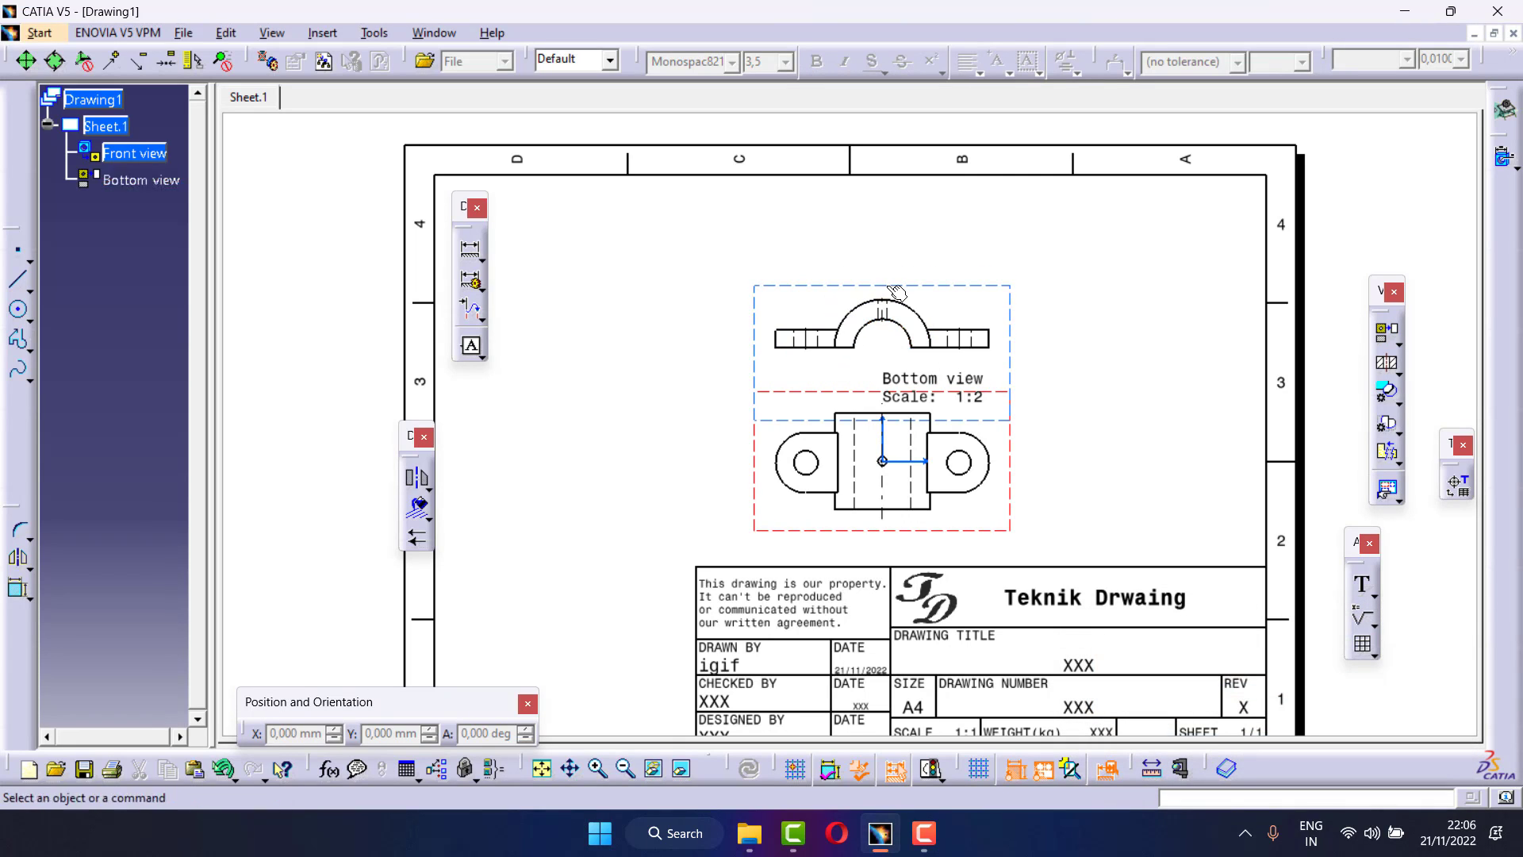
Cut the bottom view from the sheet, leaving only the front view
{"action": "right_click", "coordinate": [898, 287]}
{"action": "left_click", "coordinate": [917, 307]}
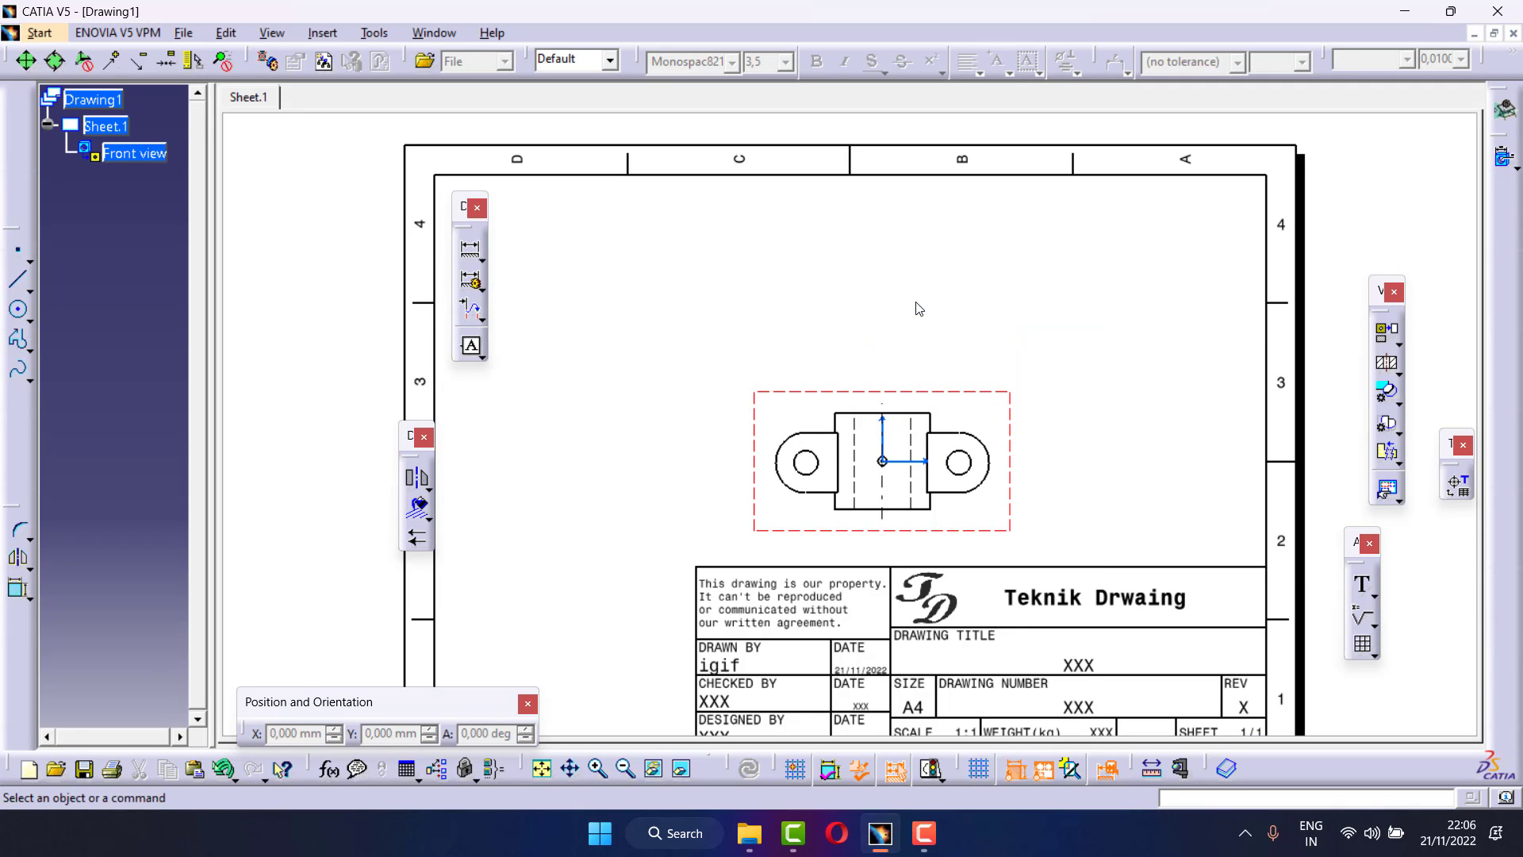
{"action": "left_click", "coordinate": [1402, 376]}
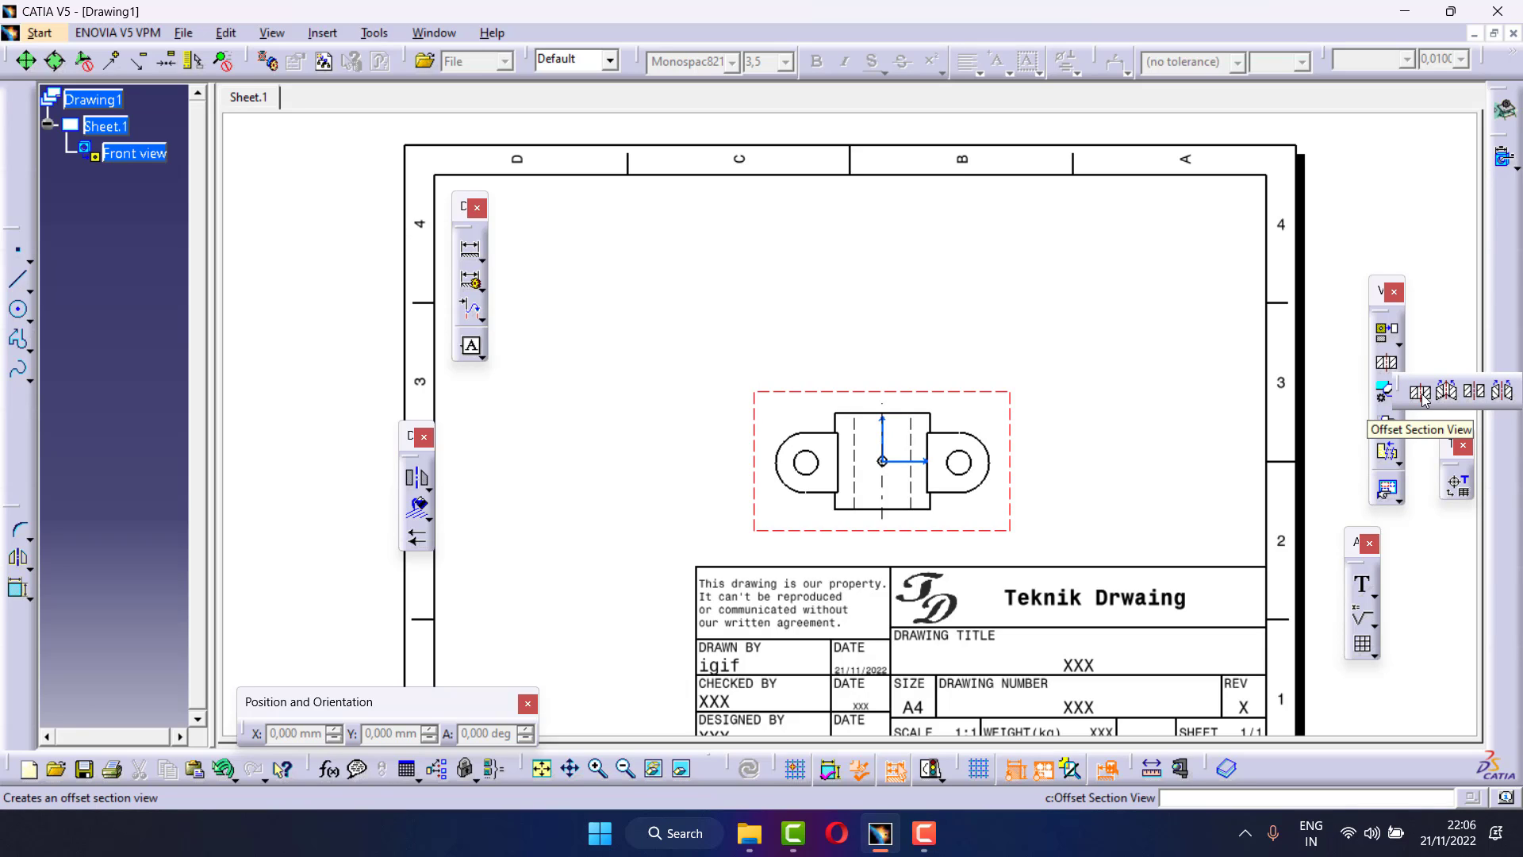
Cut an offset section A-A horizontally across the front view and place it above
{"action": "left_click", "coordinate": [1420, 392]}
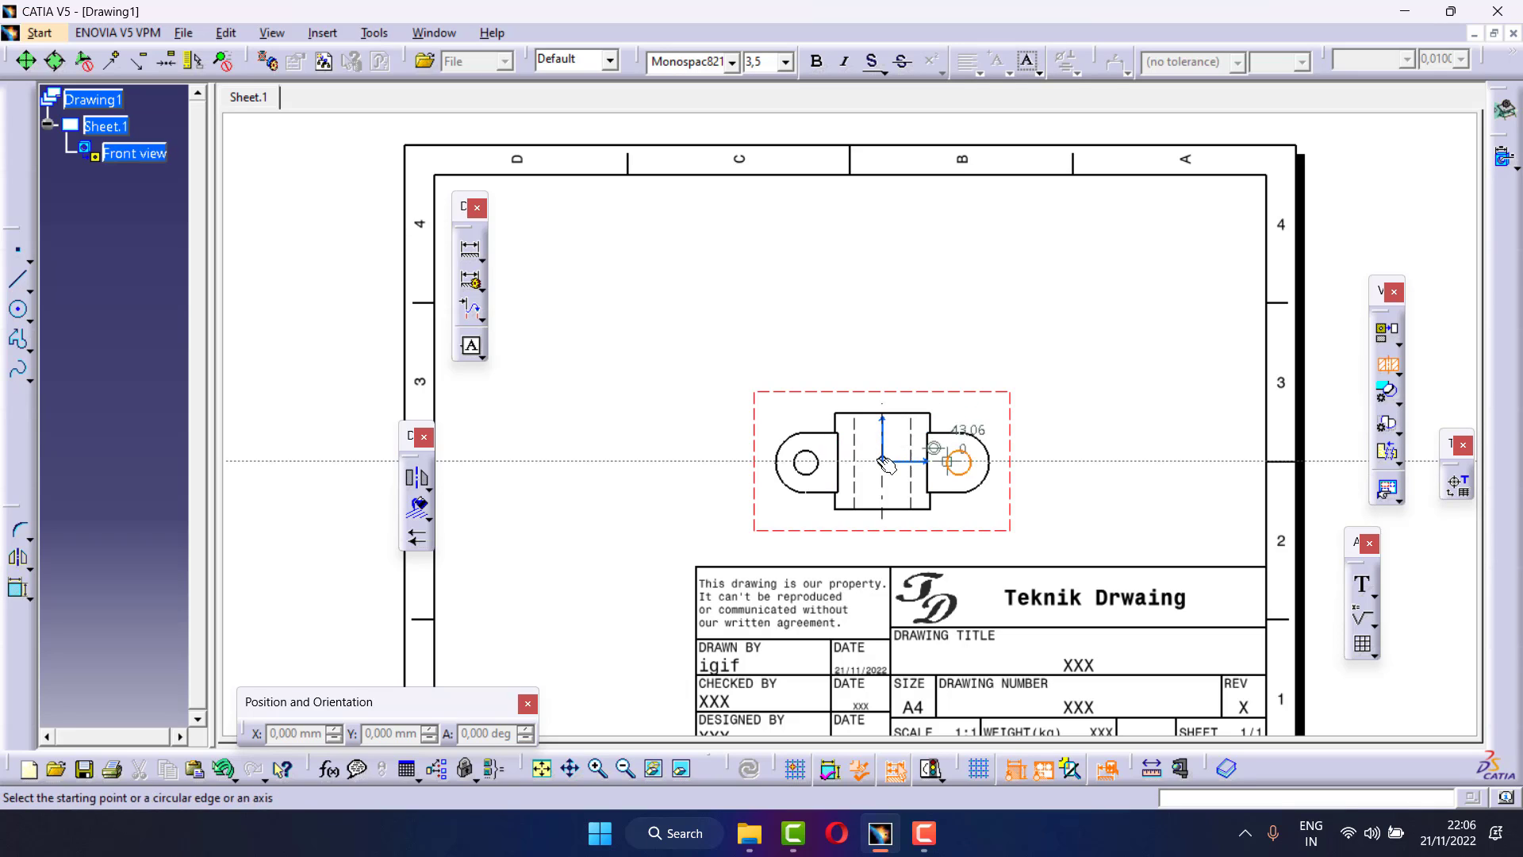
{"action": "left_click", "coordinate": [766, 462]}
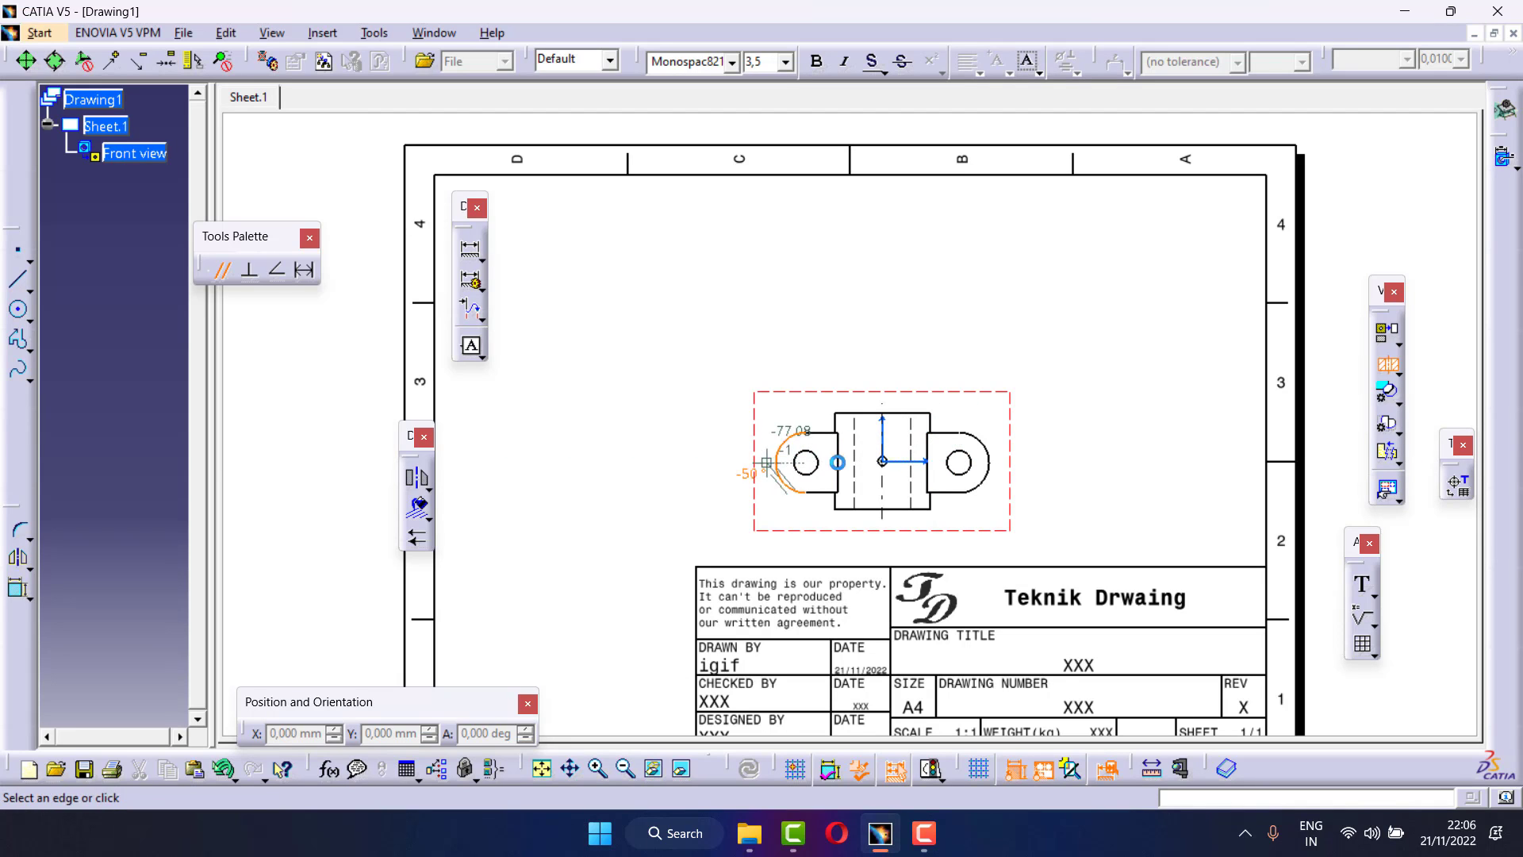
{"action": "left_click", "coordinate": [1005, 462]}
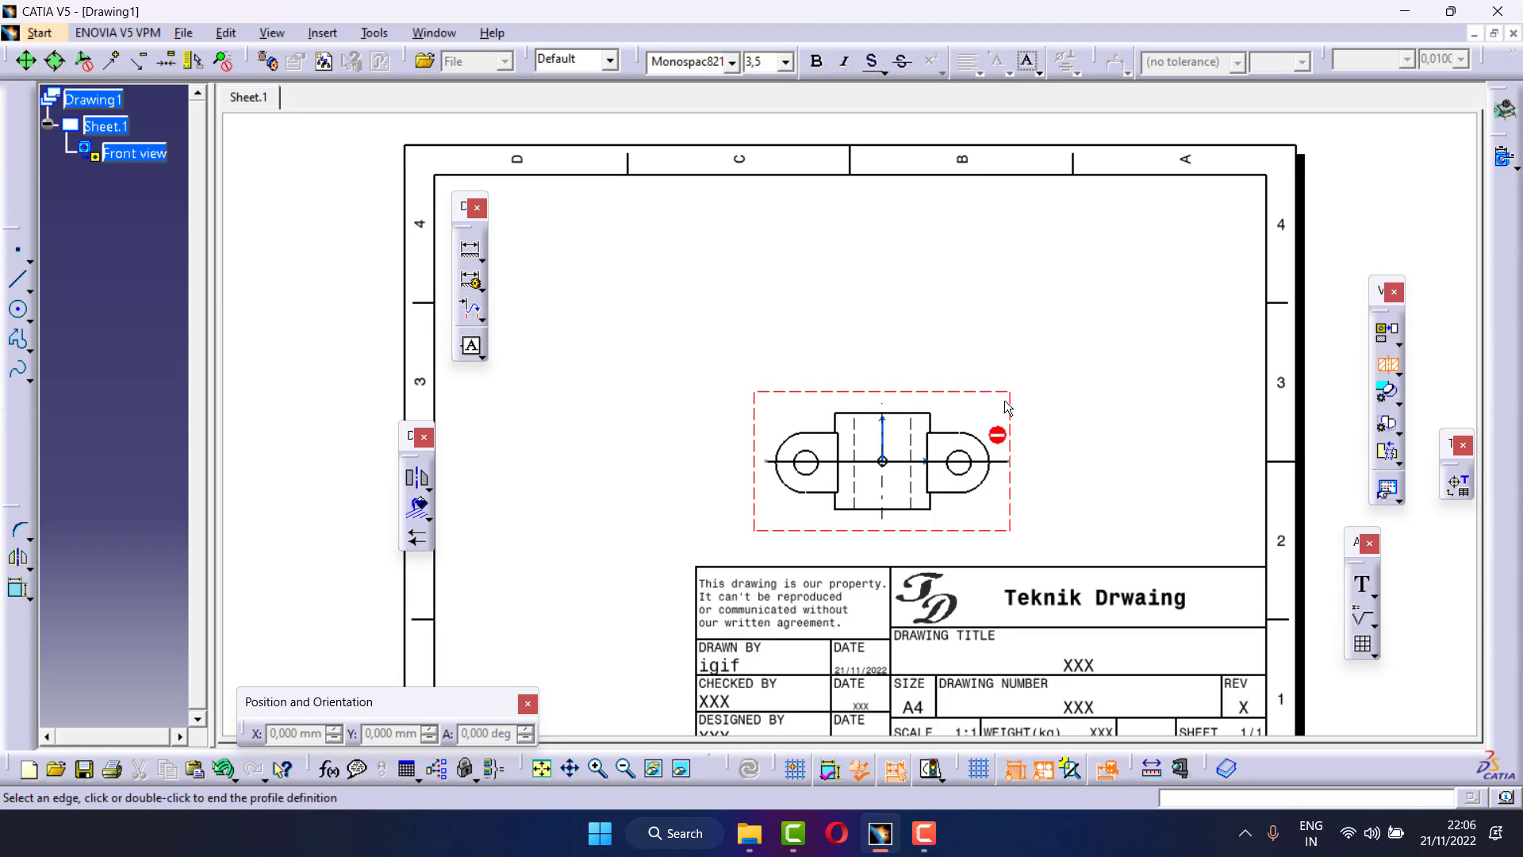
{"action": "double_click", "coordinate": [1007, 447]}
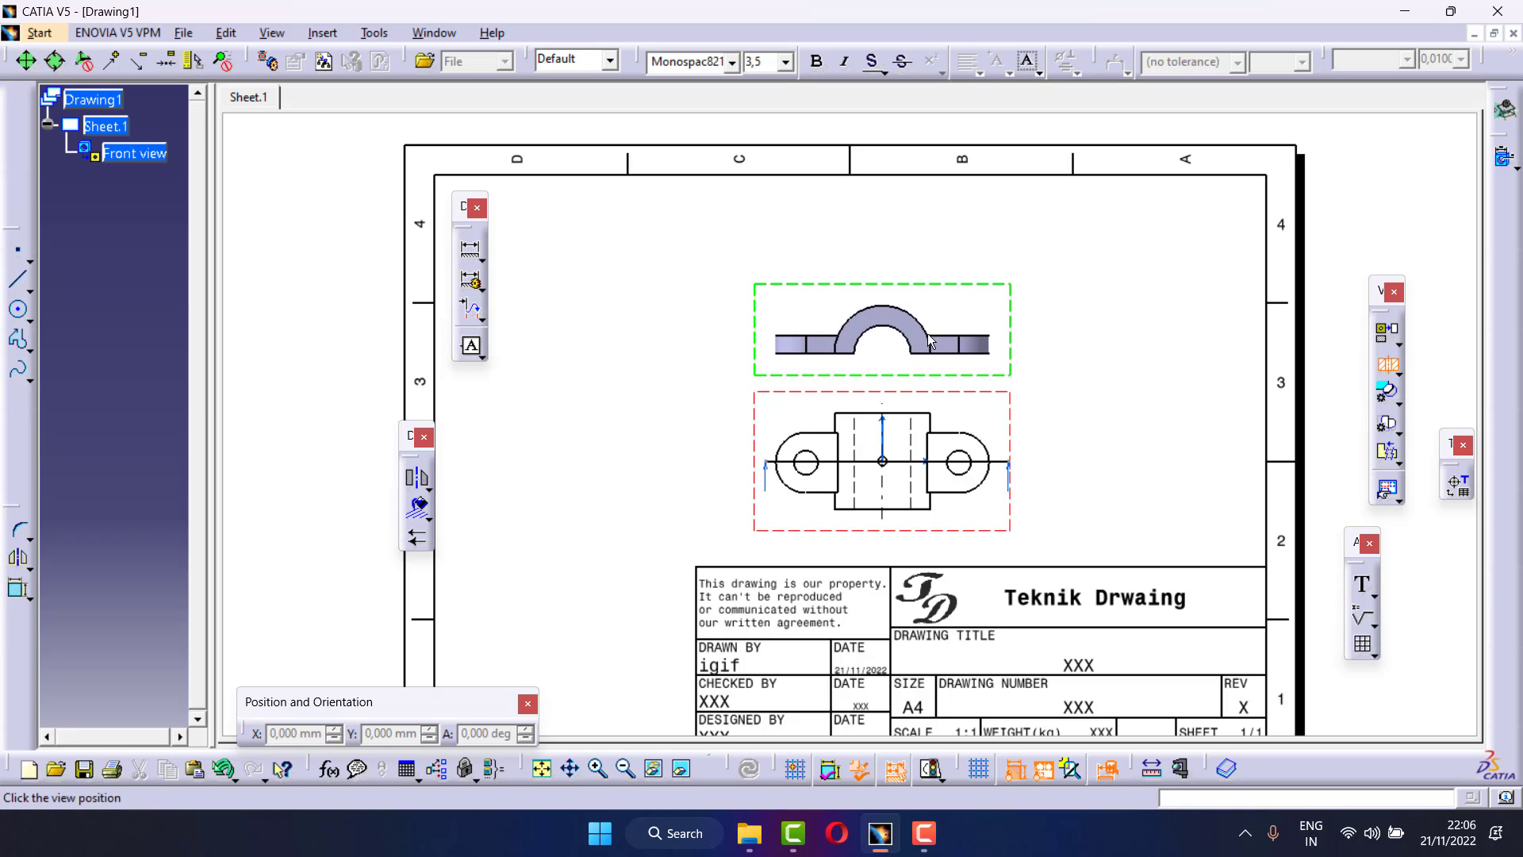
{"action": "left_click", "coordinate": [931, 339]}
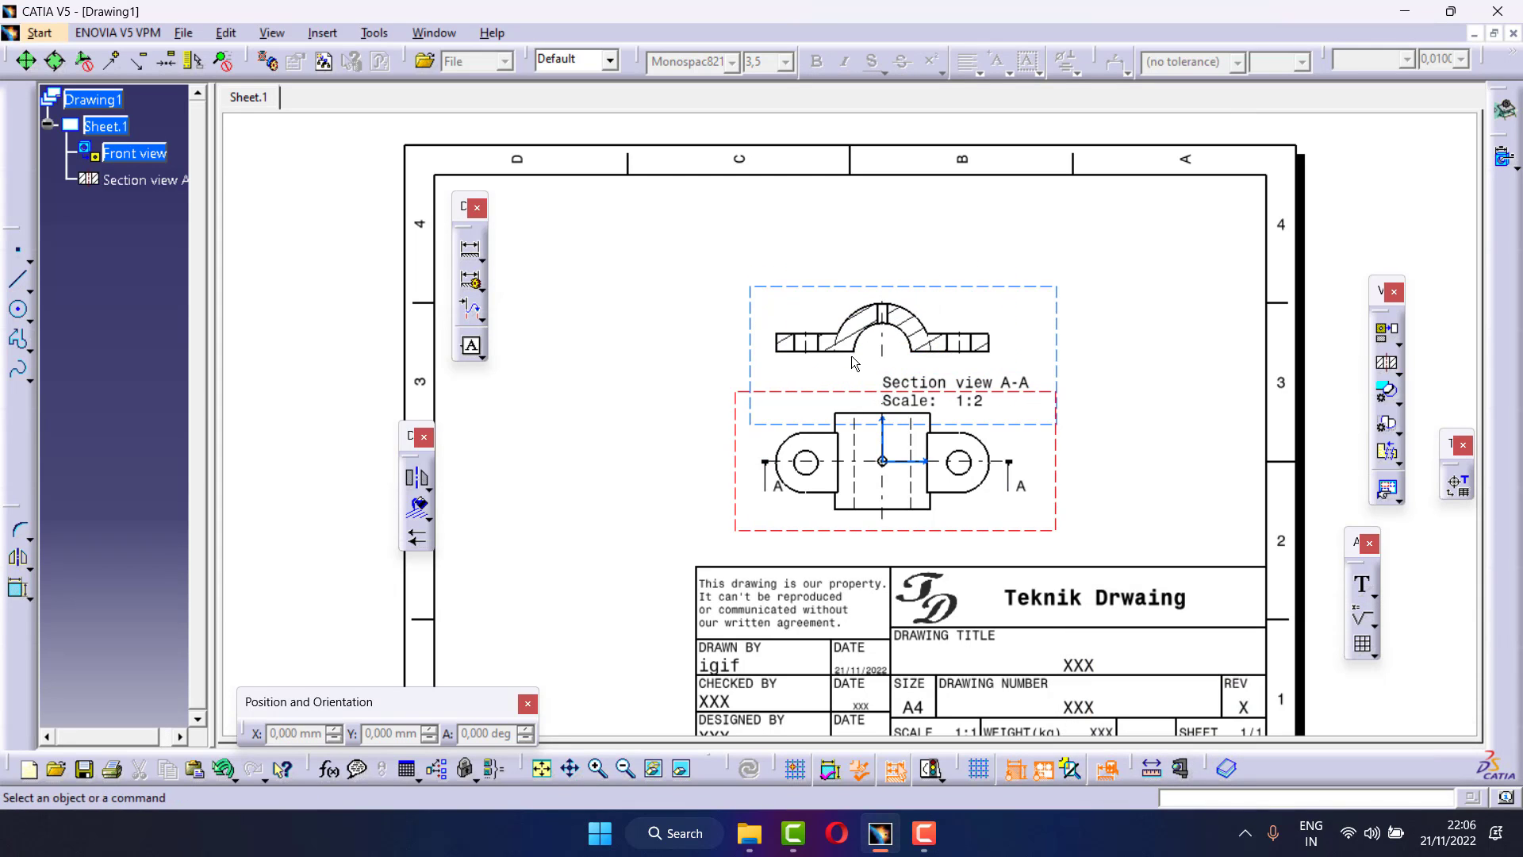
Set the section A-A hatching pattern pitch to 2 mm
{"action": "scroll", "coordinate": [855, 363], "scroll_direction": "down", "scroll_amount": 2}
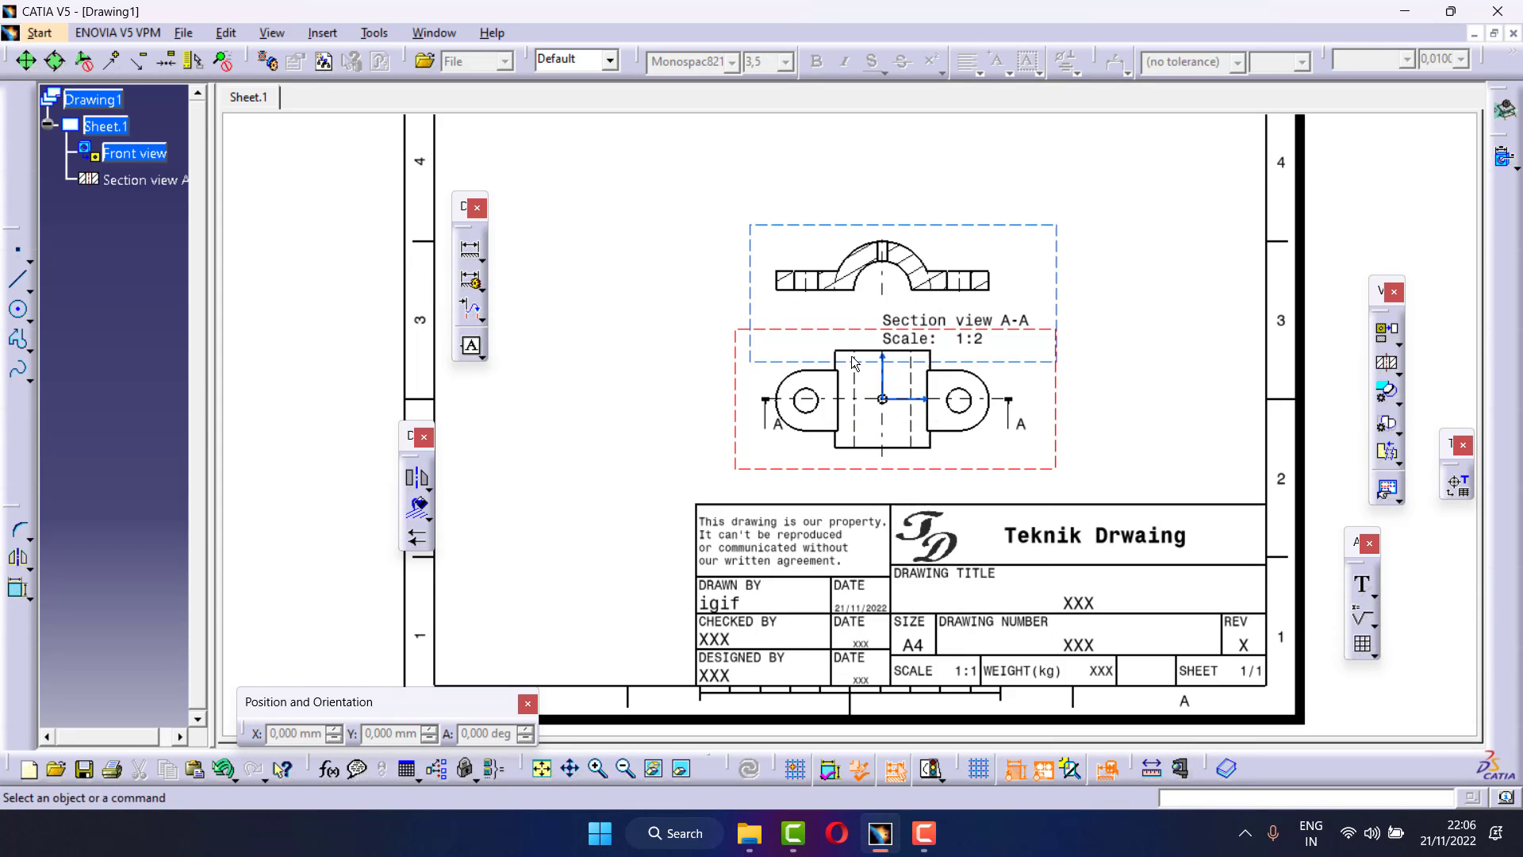
{"action": "left_click", "coordinate": [597, 768]}
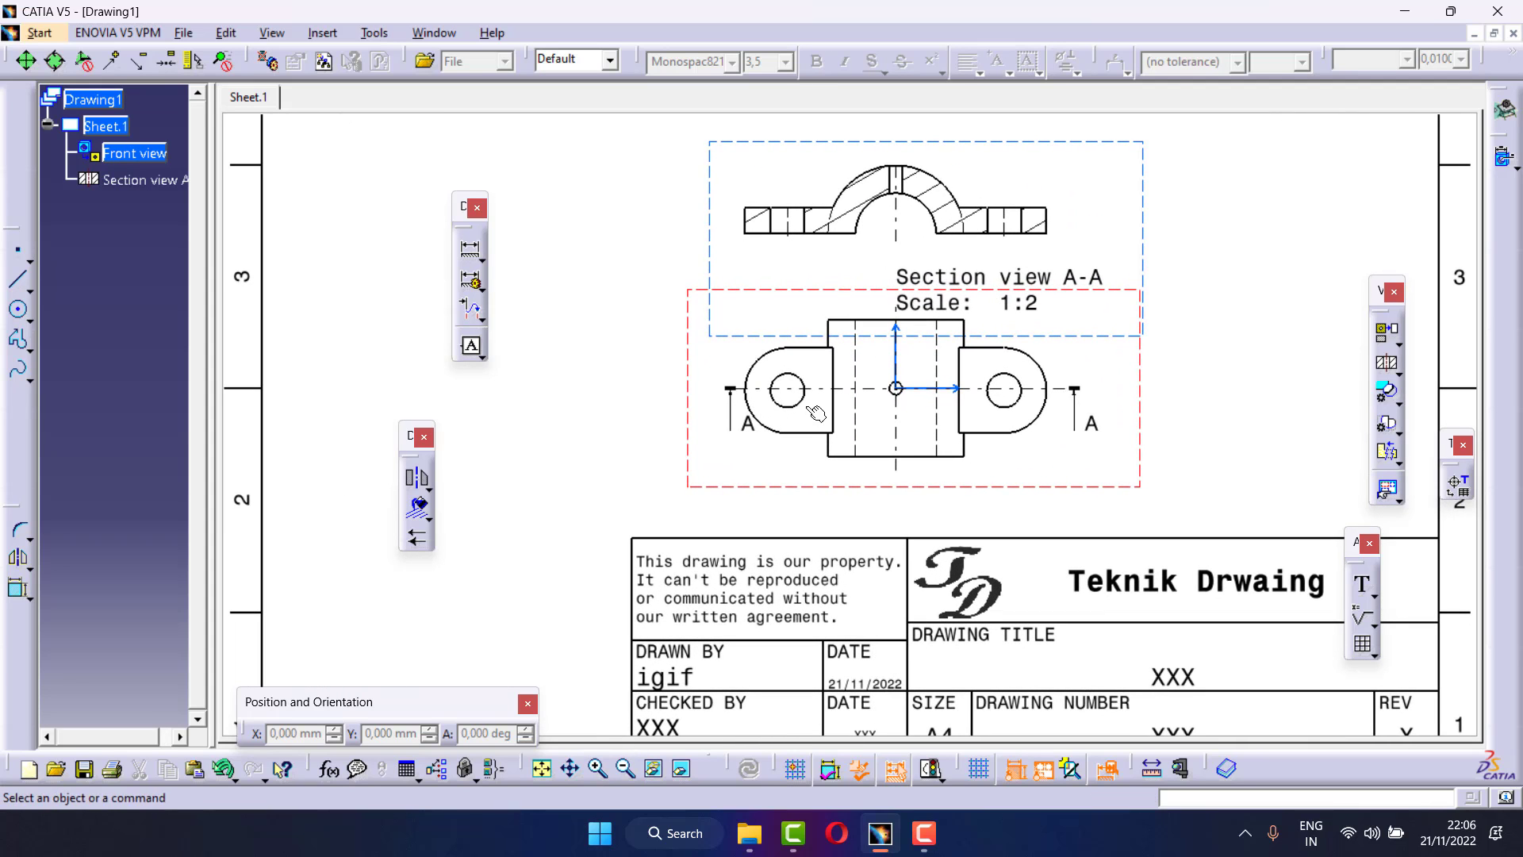
{"action": "scroll", "coordinate": [872, 317], "scroll_direction": "down", "scroll_amount": 2}
{"action": "scroll", "coordinate": [938, 190], "scroll_direction": "up", "scroll_amount": 4}
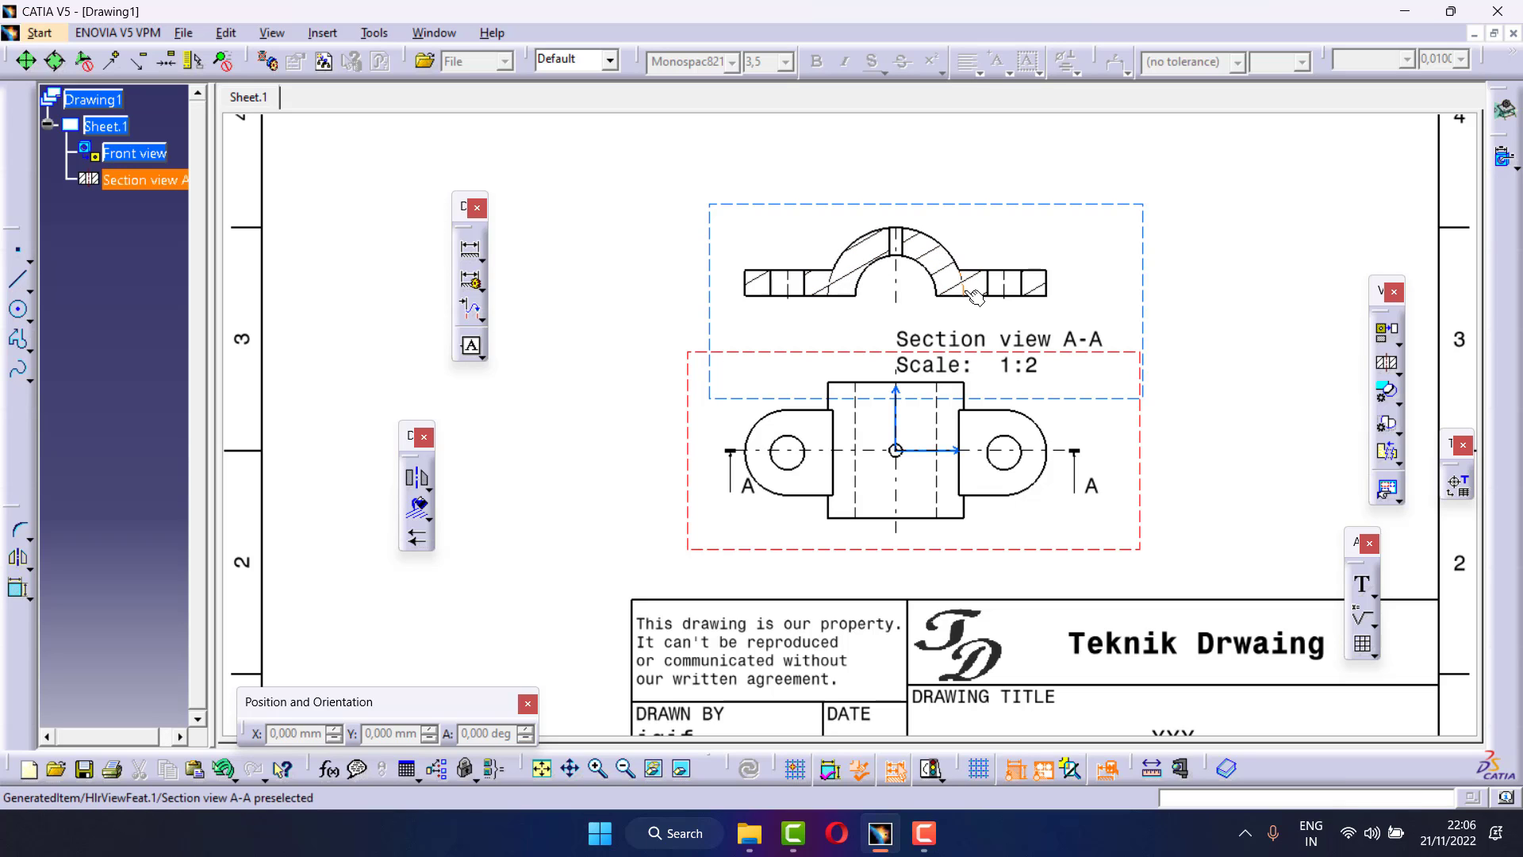
{"action": "double_click", "coordinate": [961, 293]}
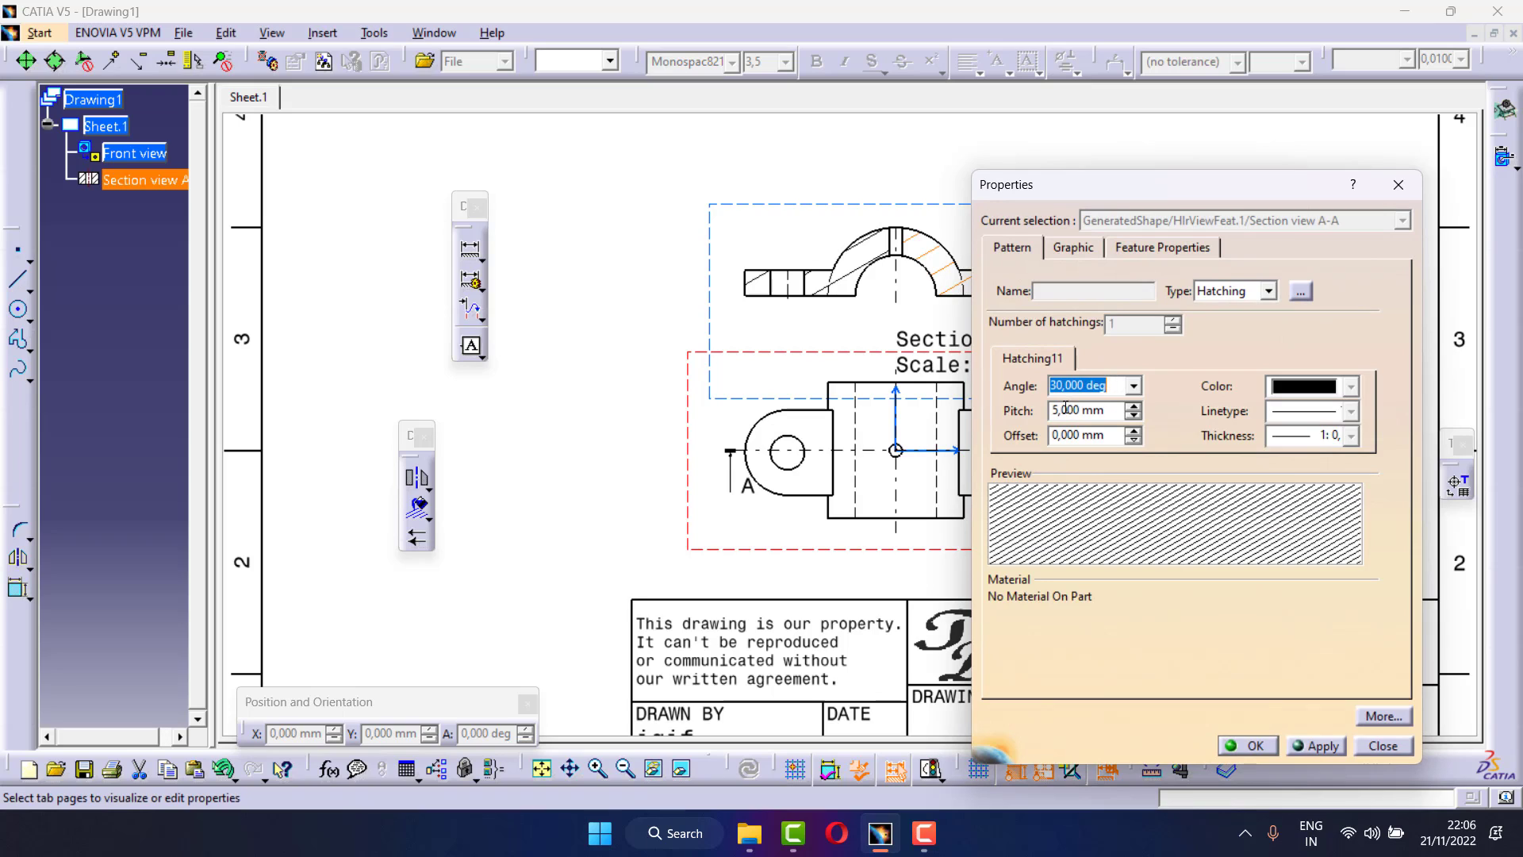
{"action": "left_click", "coordinate": [1060, 409]}
{"action": "key", "text": "BackSpace"}
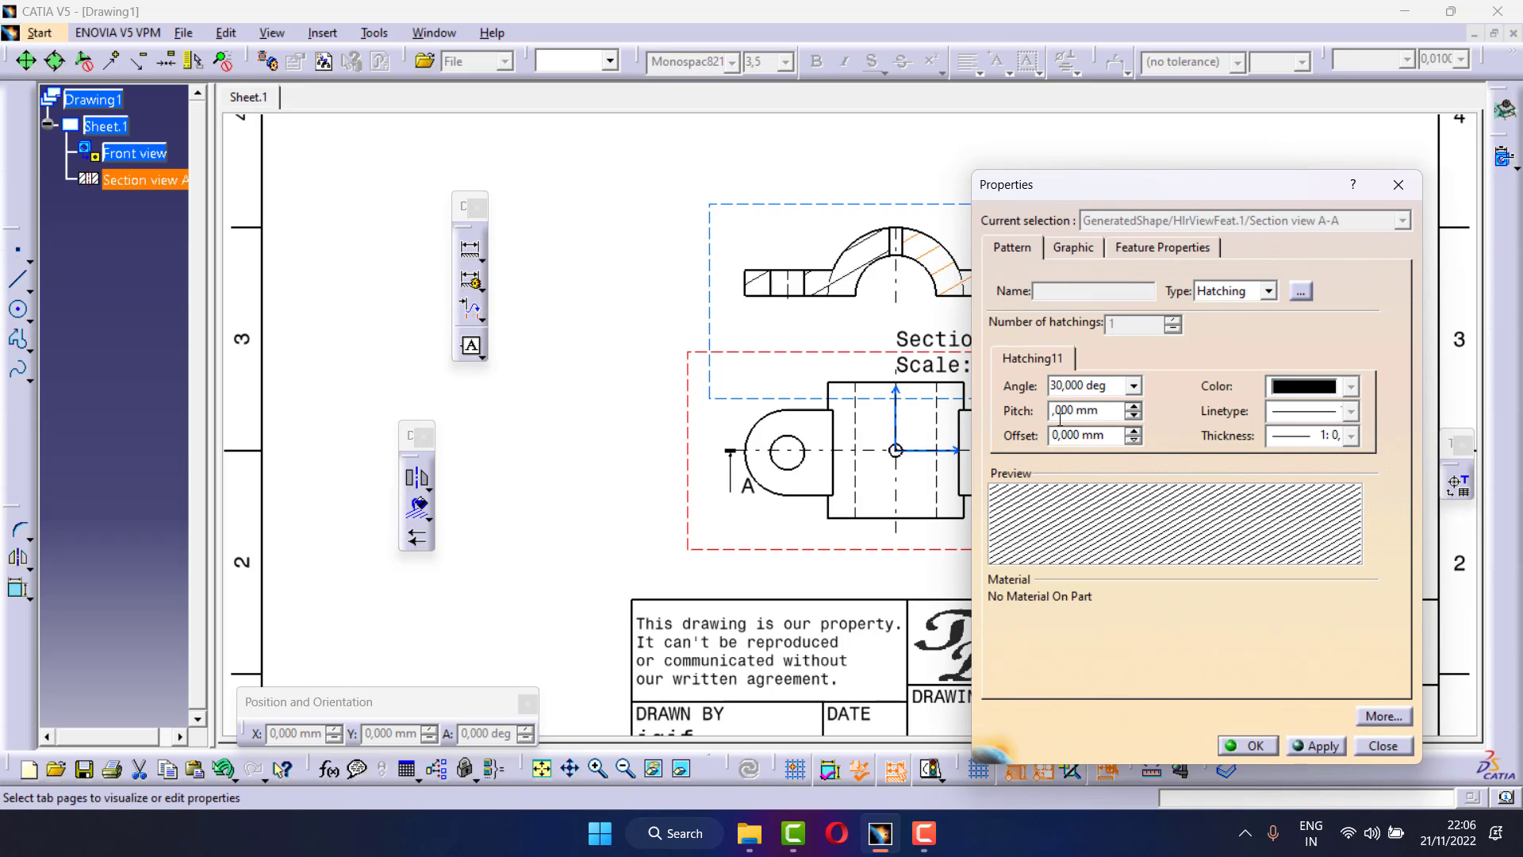
{"action": "type", "text": "2"}
{"action": "left_click", "coordinate": [1315, 748]}
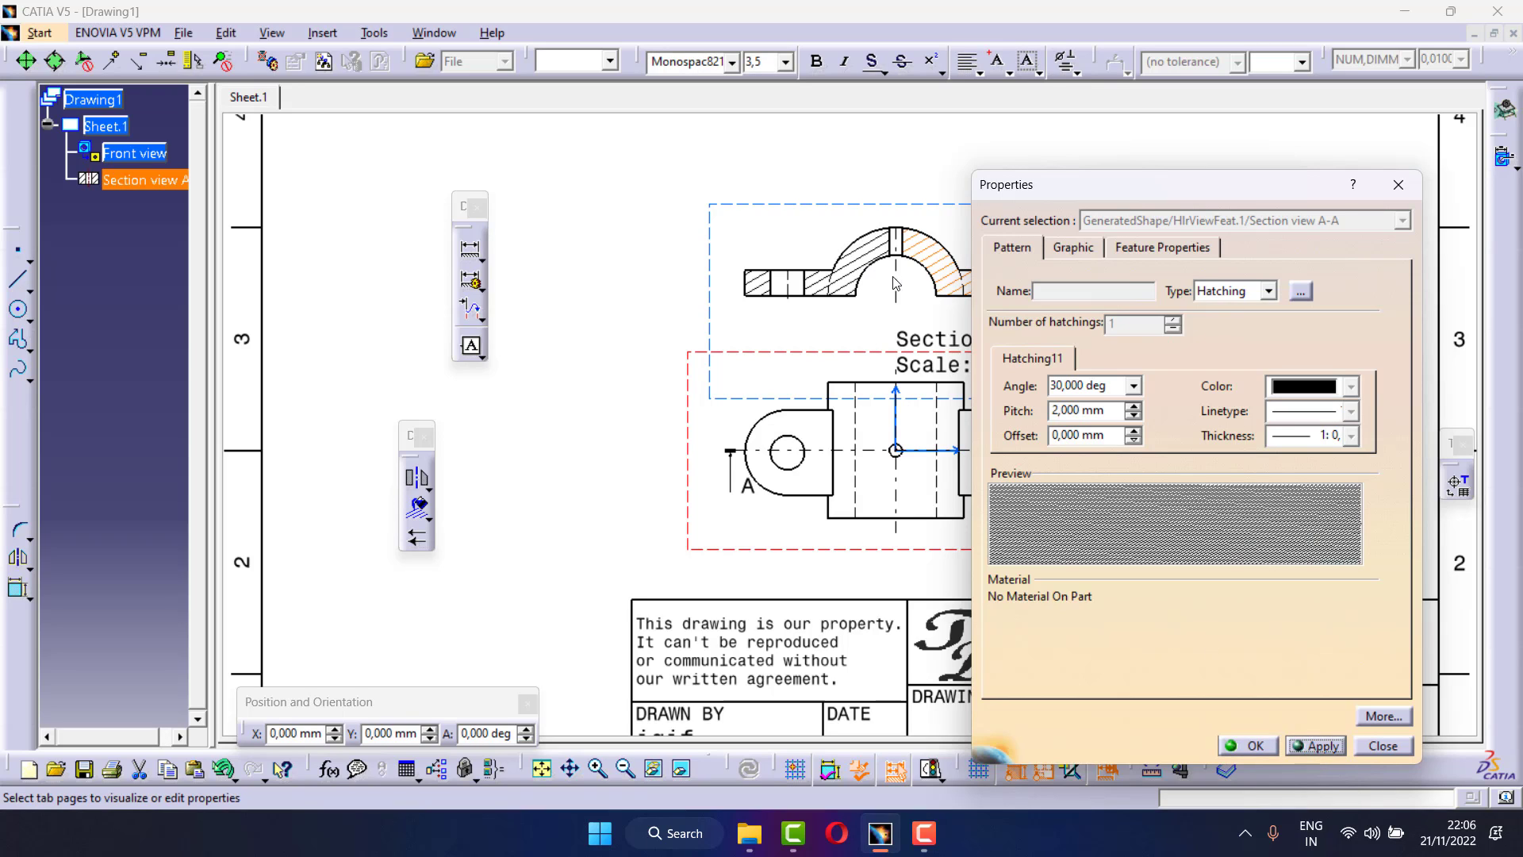
Set the hatching angle to 40° and confirm the properties
{"action": "left_click", "coordinate": [1063, 386]}
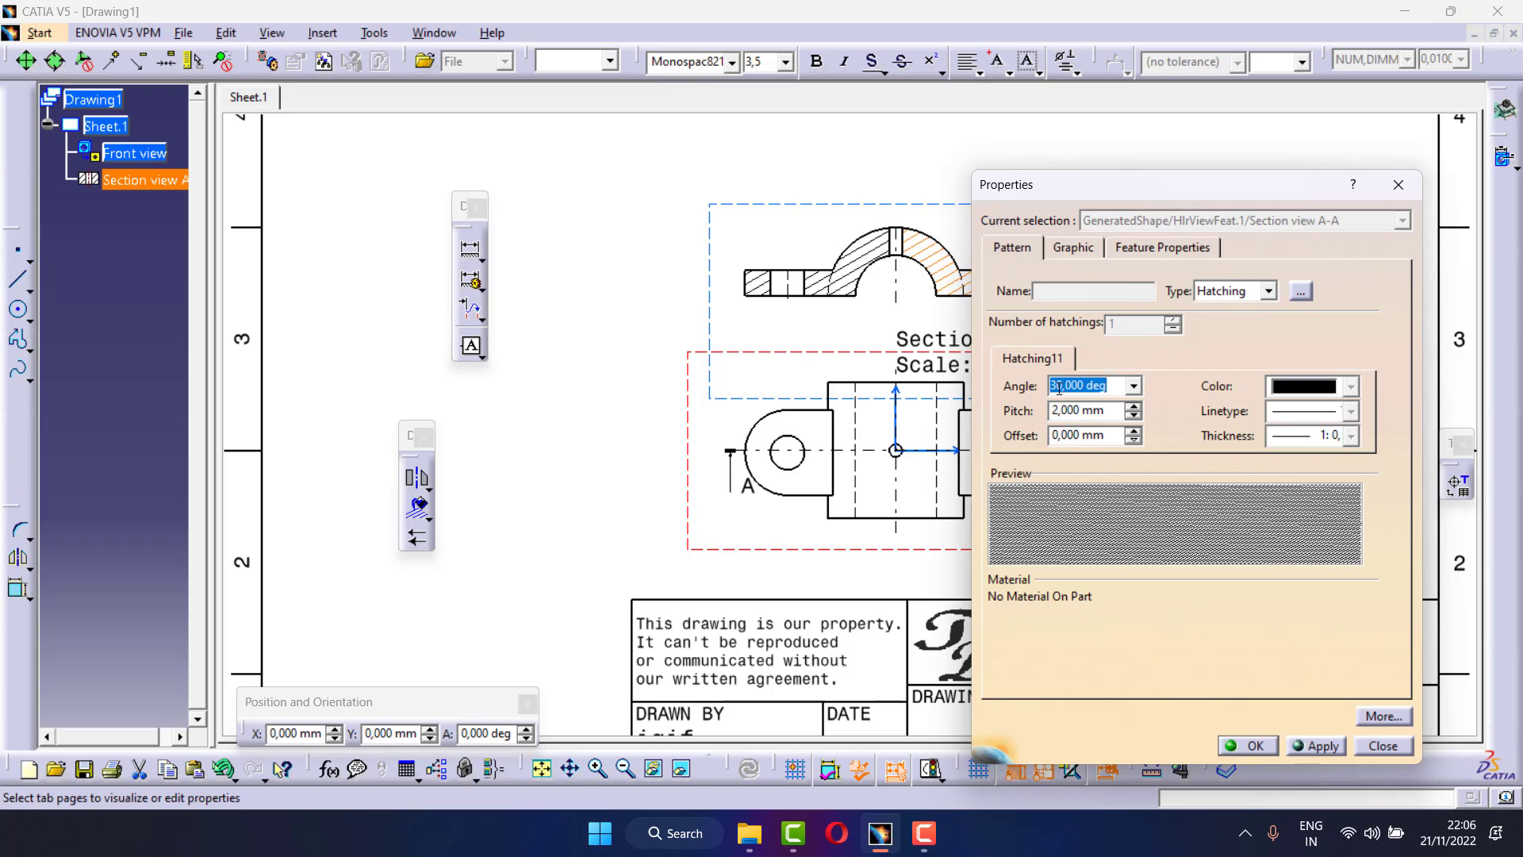
{"action": "left_click", "coordinate": [1059, 387]}
{"action": "key", "text": "BackSpace"}
{"action": "type", "text": "4"}
{"action": "left_click", "coordinate": [1333, 750]}
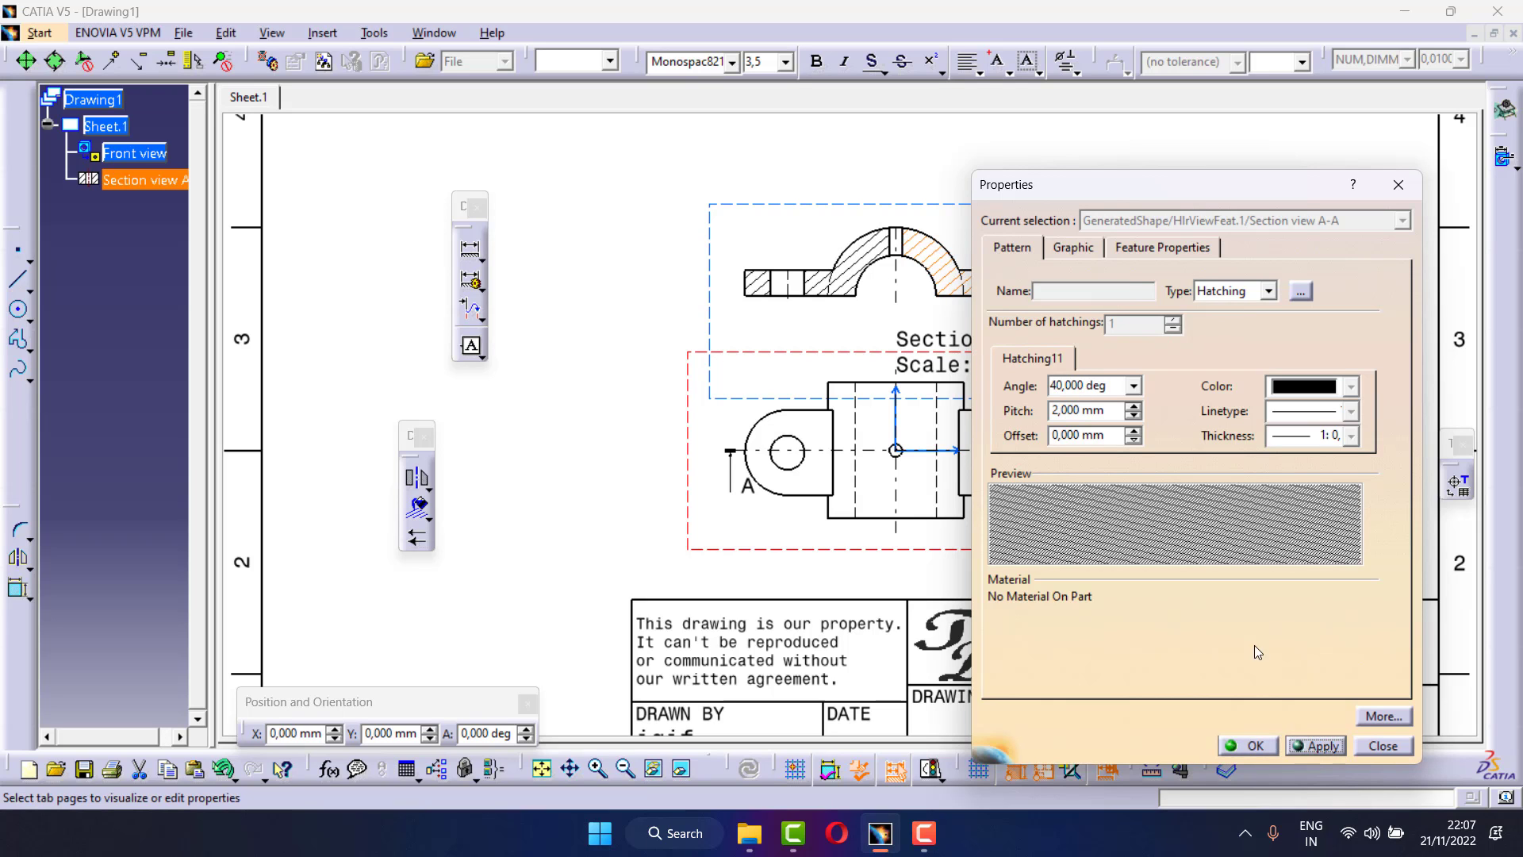
{"action": "left_click", "coordinate": [1267, 749]}
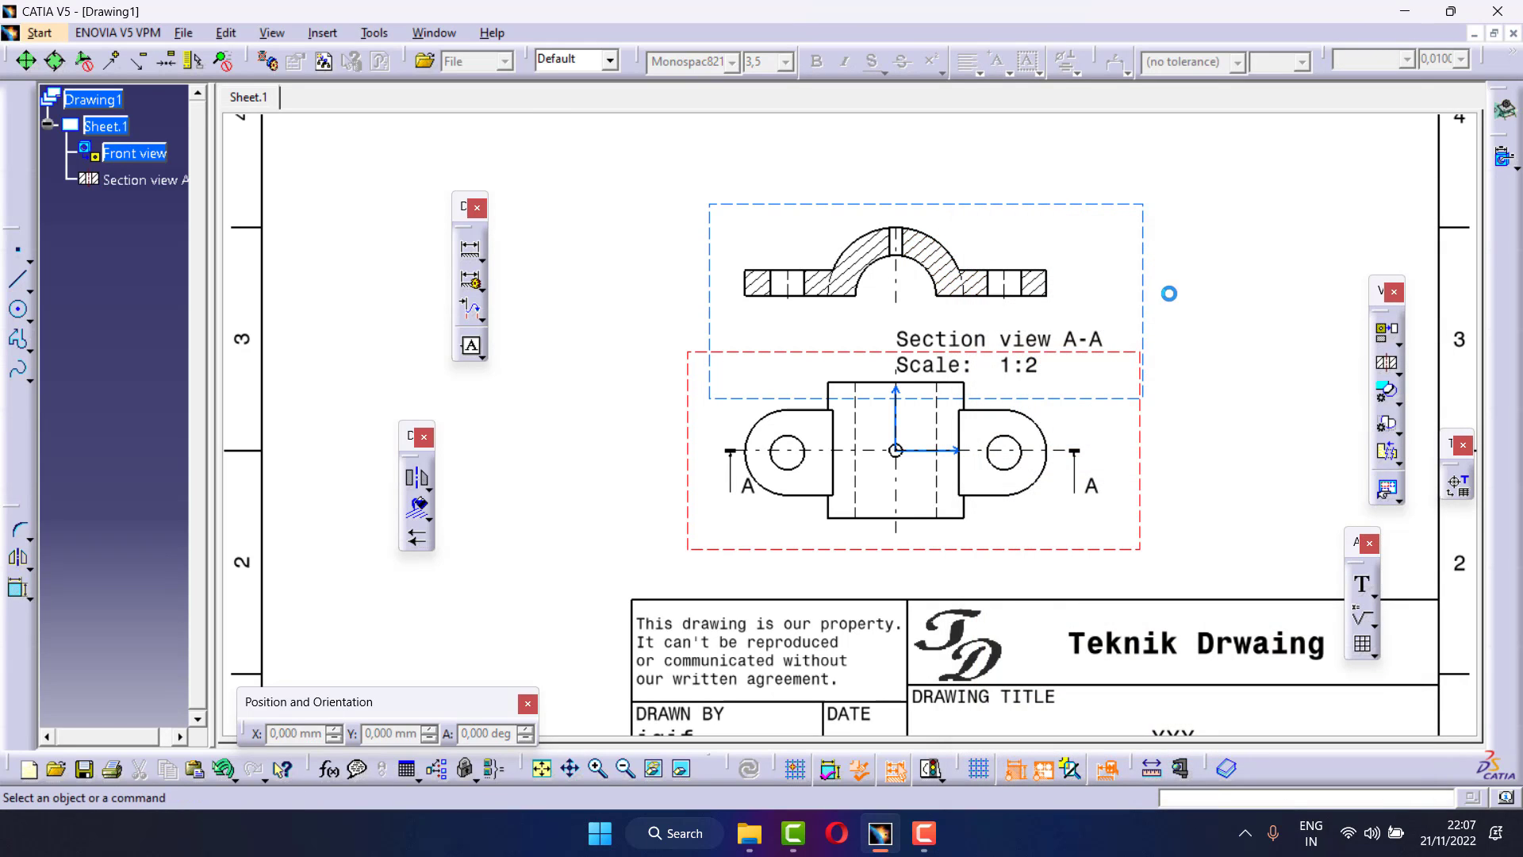
Cut the Section view A-A caption, section arrow, both A labels and callout line
{"action": "right_click", "coordinate": [1018, 347]}
{"action": "left_click", "coordinate": [1032, 358]}
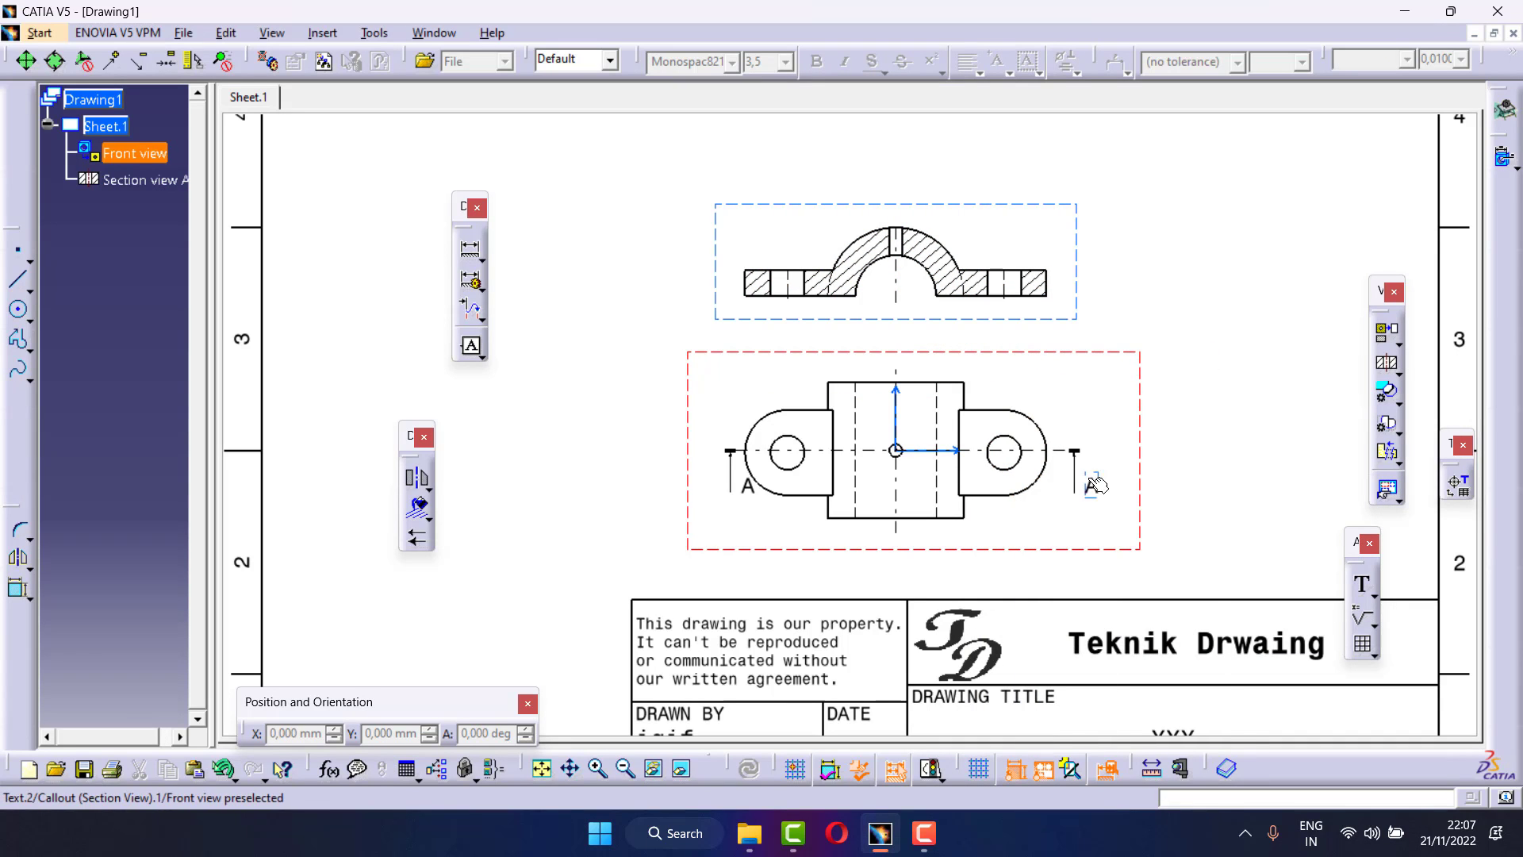
{"action": "right_click", "coordinate": [1078, 454]}
{"action": "left_click", "coordinate": [1095, 476]}
{"action": "right_click", "coordinate": [1097, 496]}
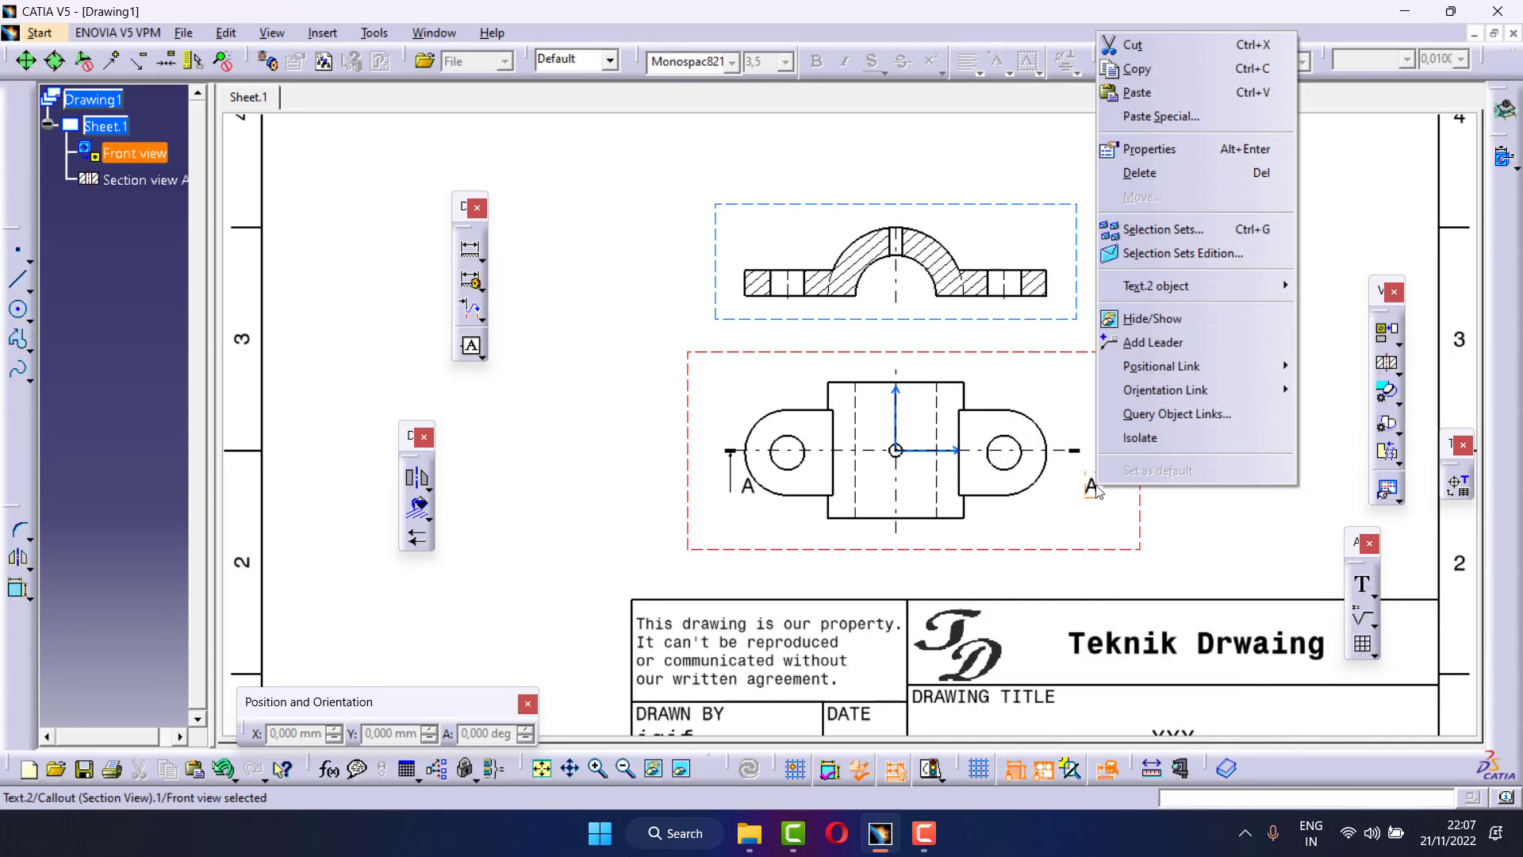
{"action": "left_click", "coordinate": [1131, 46]}
{"action": "right_click", "coordinate": [748, 485]}
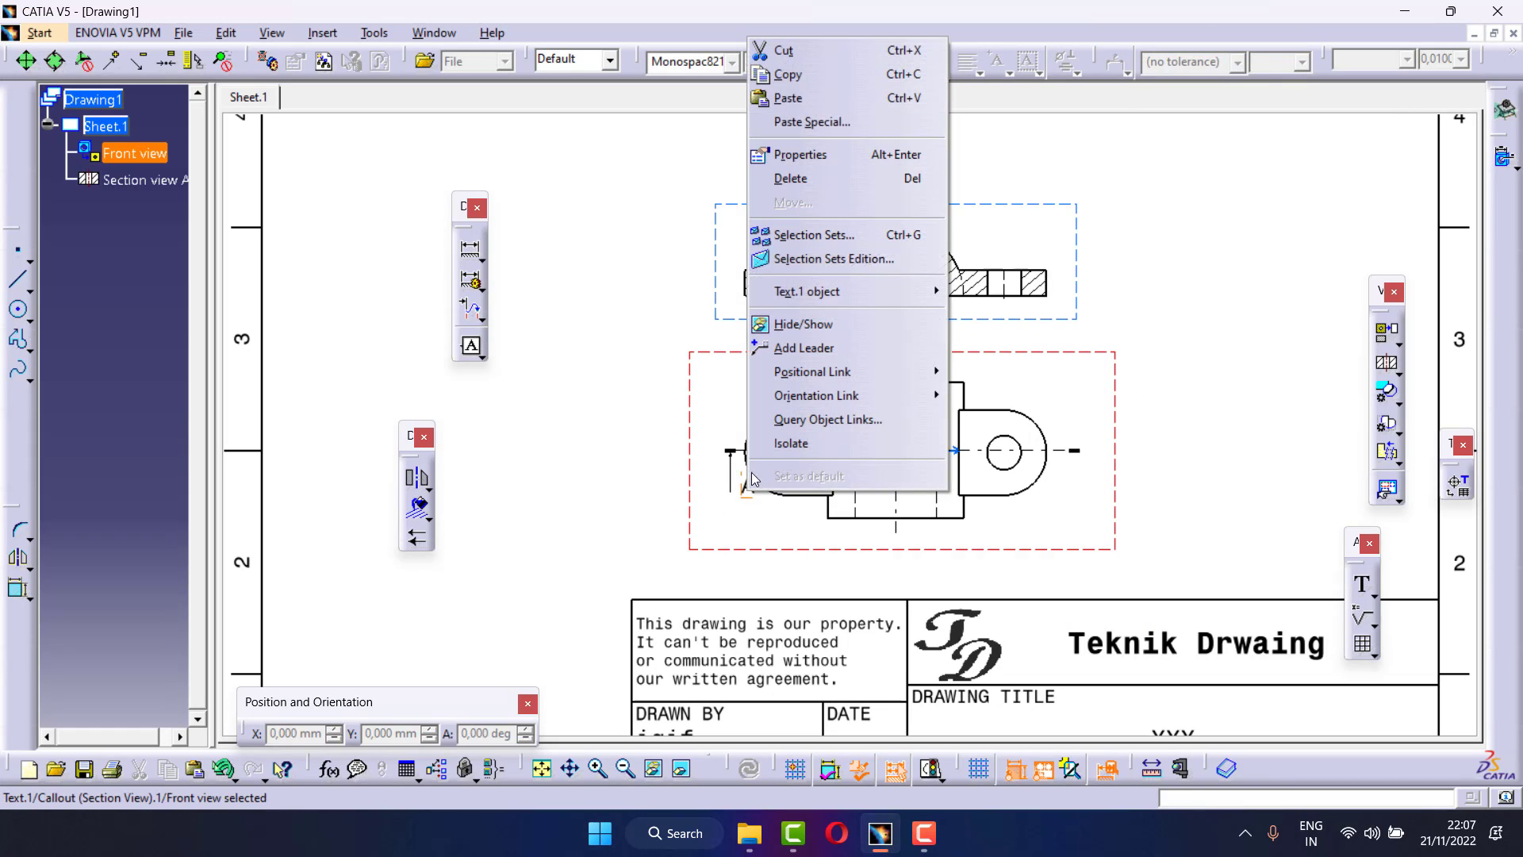
{"action": "left_click", "coordinate": [777, 50]}
{"action": "right_click", "coordinate": [732, 474]}
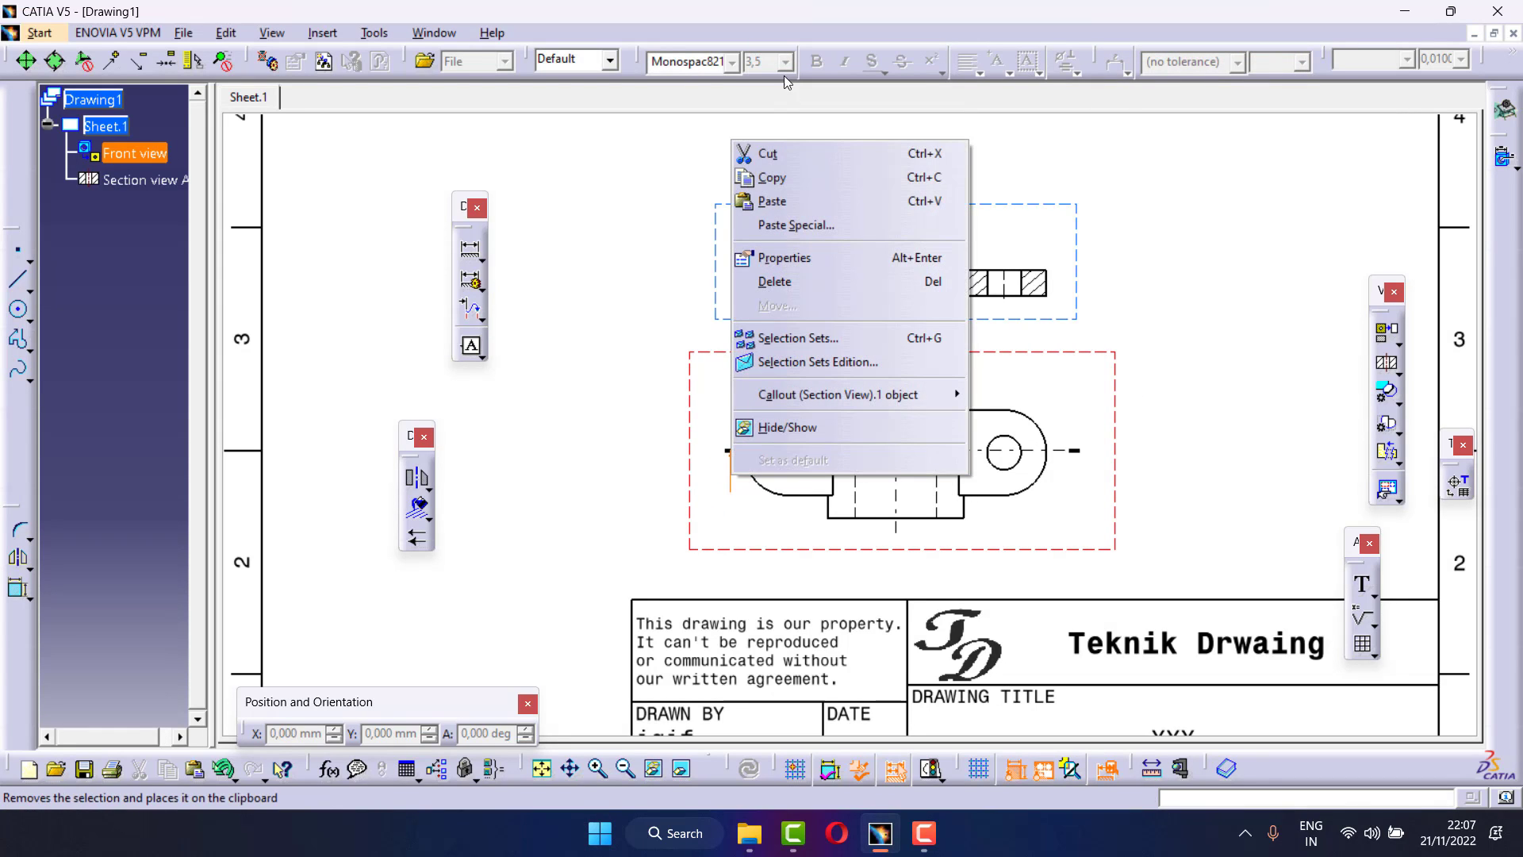
{"action": "left_click", "coordinate": [778, 154]}
{"action": "scroll", "coordinate": [842, 405], "scroll_direction": "up", "scroll_amount": 2}
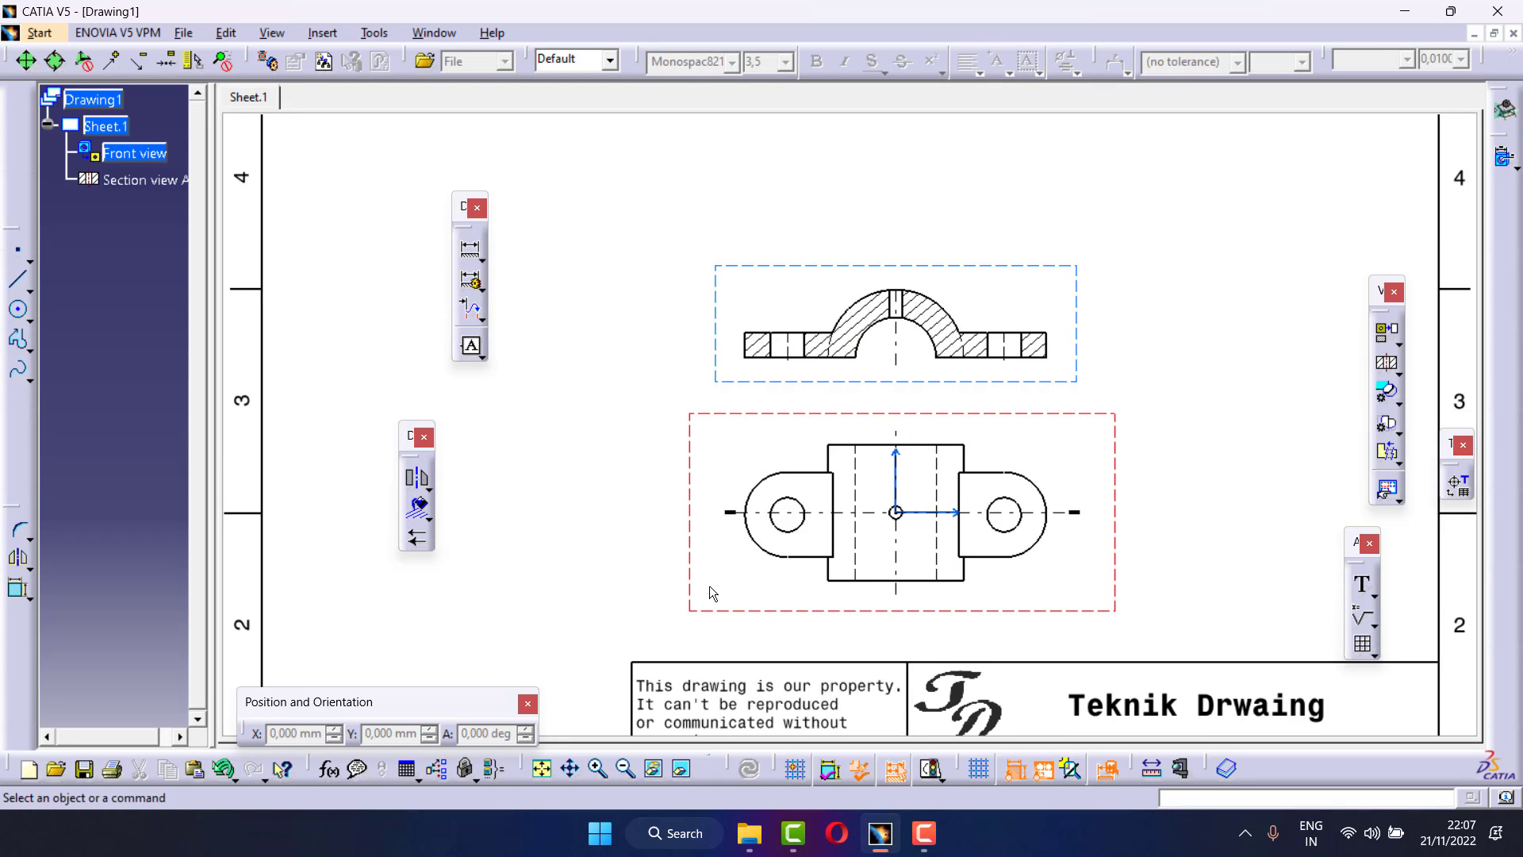
{"action": "left_click", "coordinate": [856, 447]}
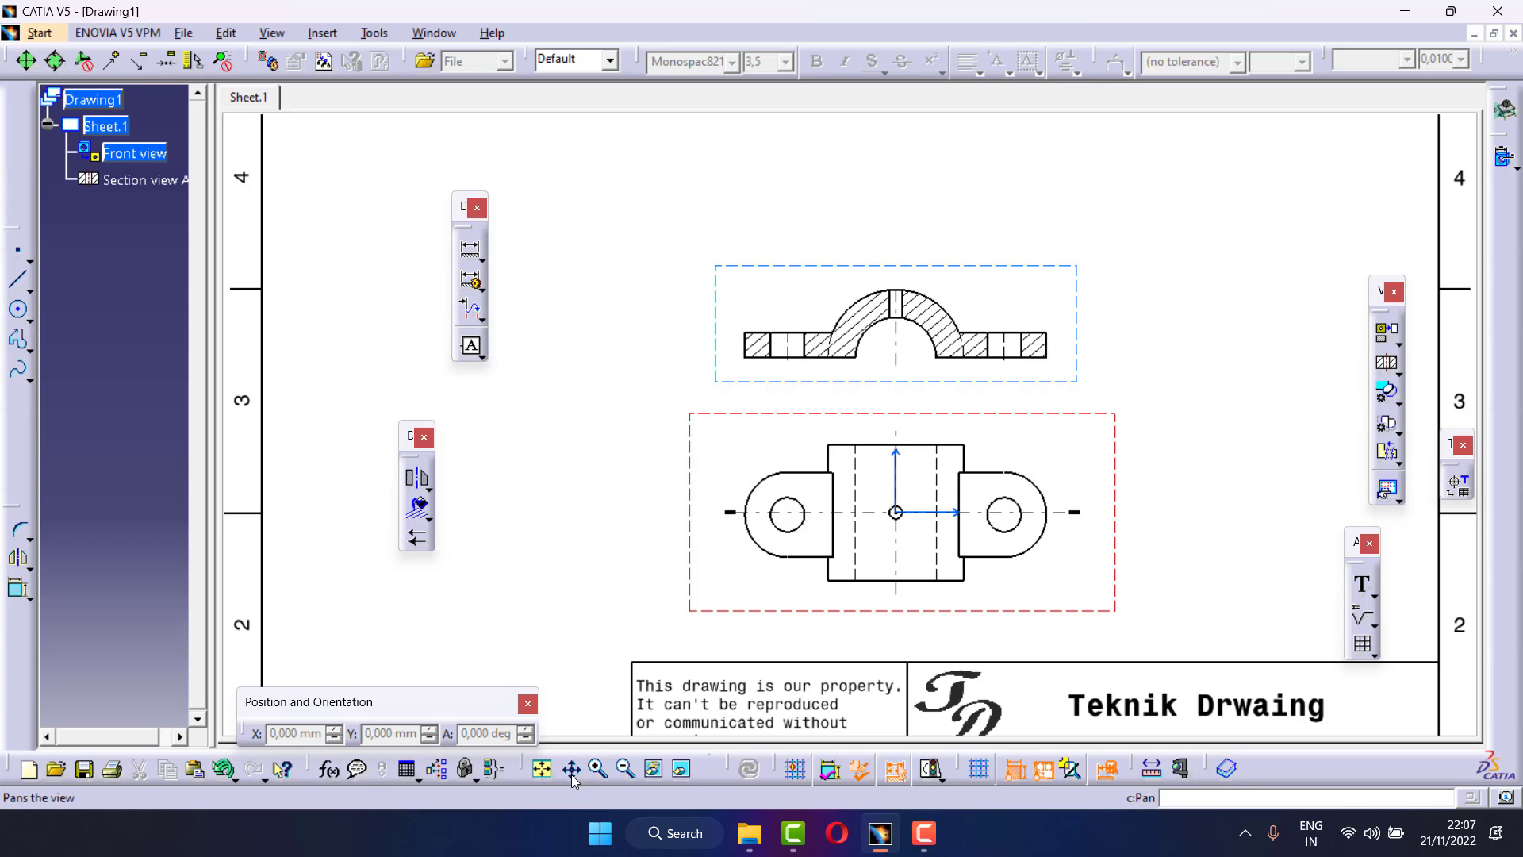
Try a front view from the 3D part, visiting Part3.CATPart:2 and returning to Drawing1
{"action": "left_click_drag", "start_coordinate": [906, 573], "coordinate": [906, 511]}
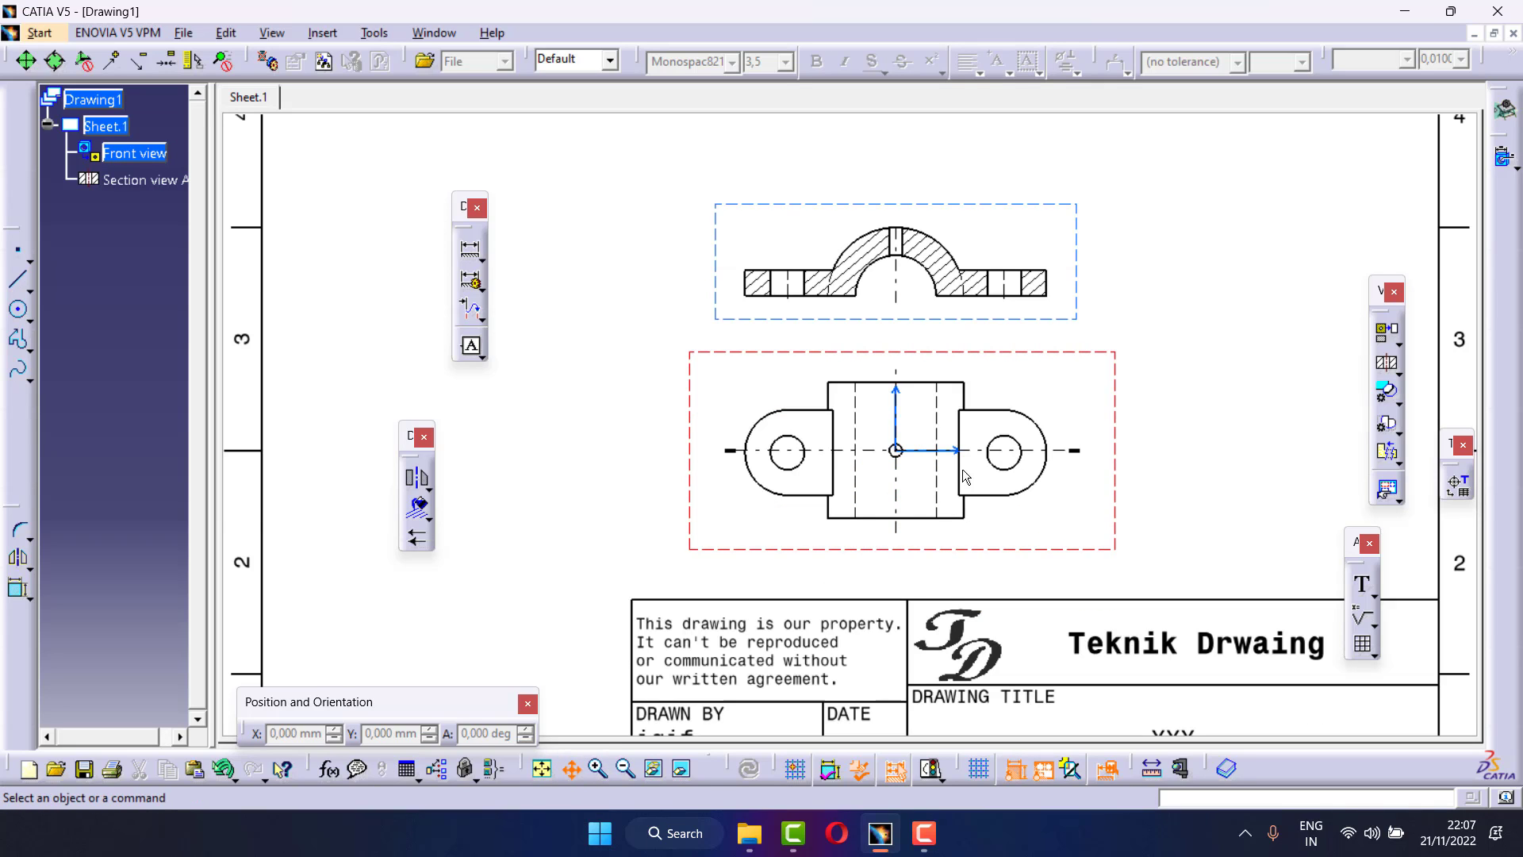
{"action": "middle_click_drag", "start_coordinate": [963, 468], "coordinate": [824, 545]}
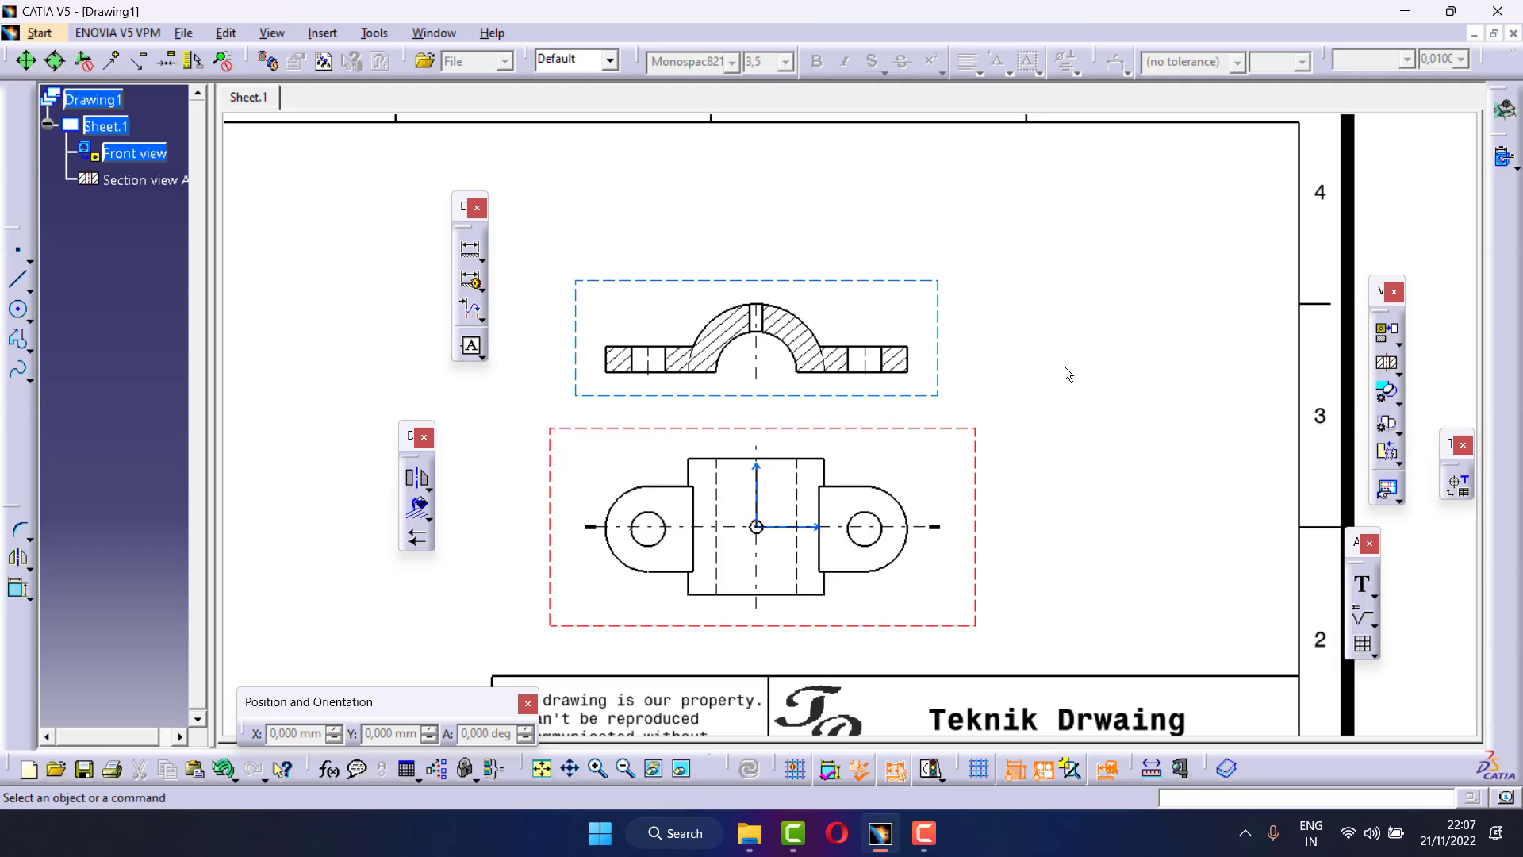
{"action": "left_click", "coordinate": [1400, 346]}
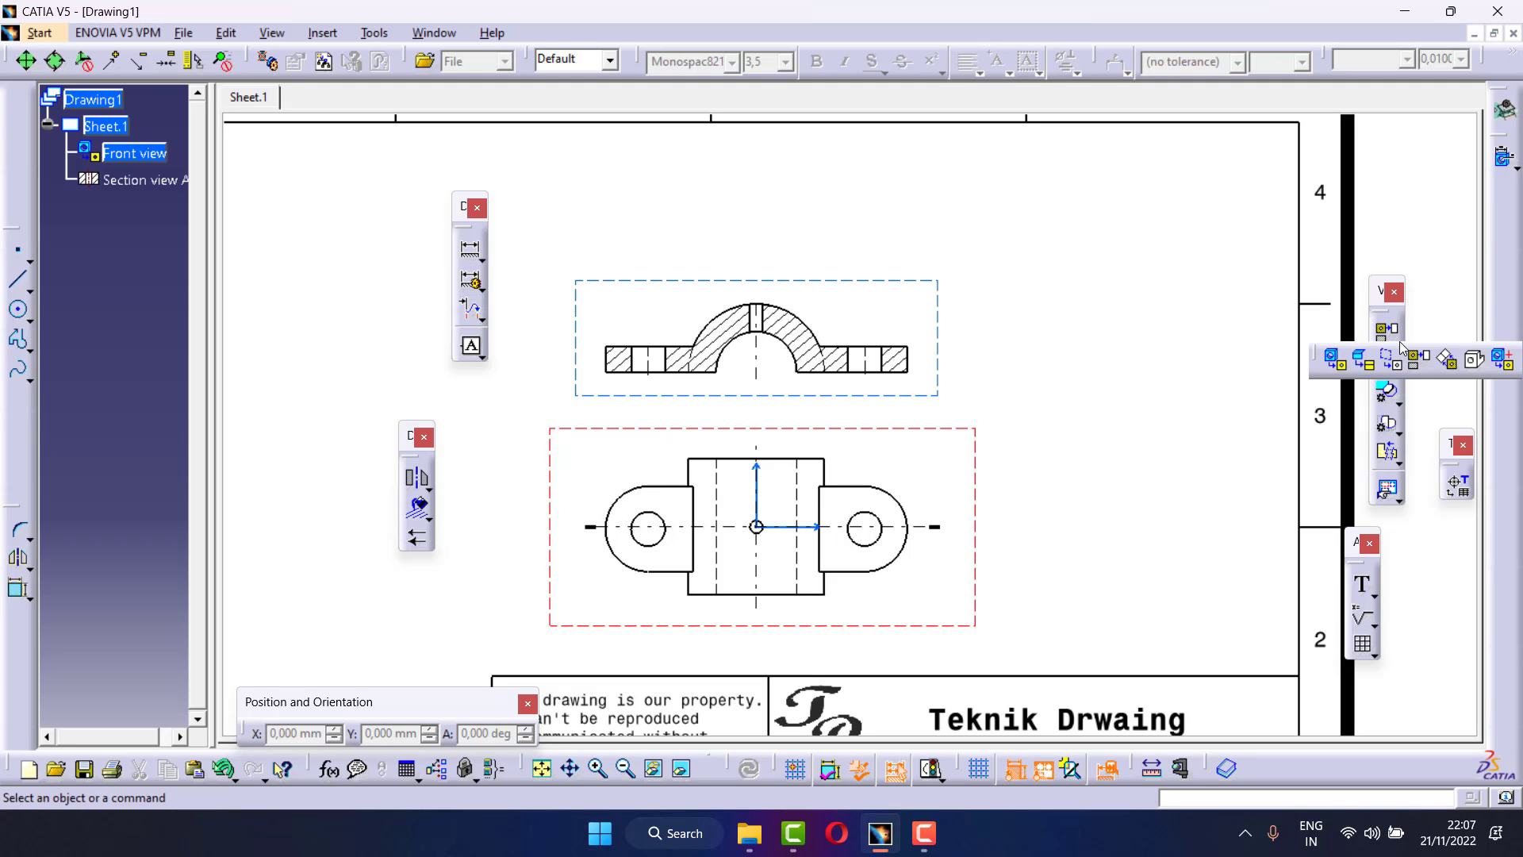
{"action": "left_click", "coordinate": [1336, 363]}
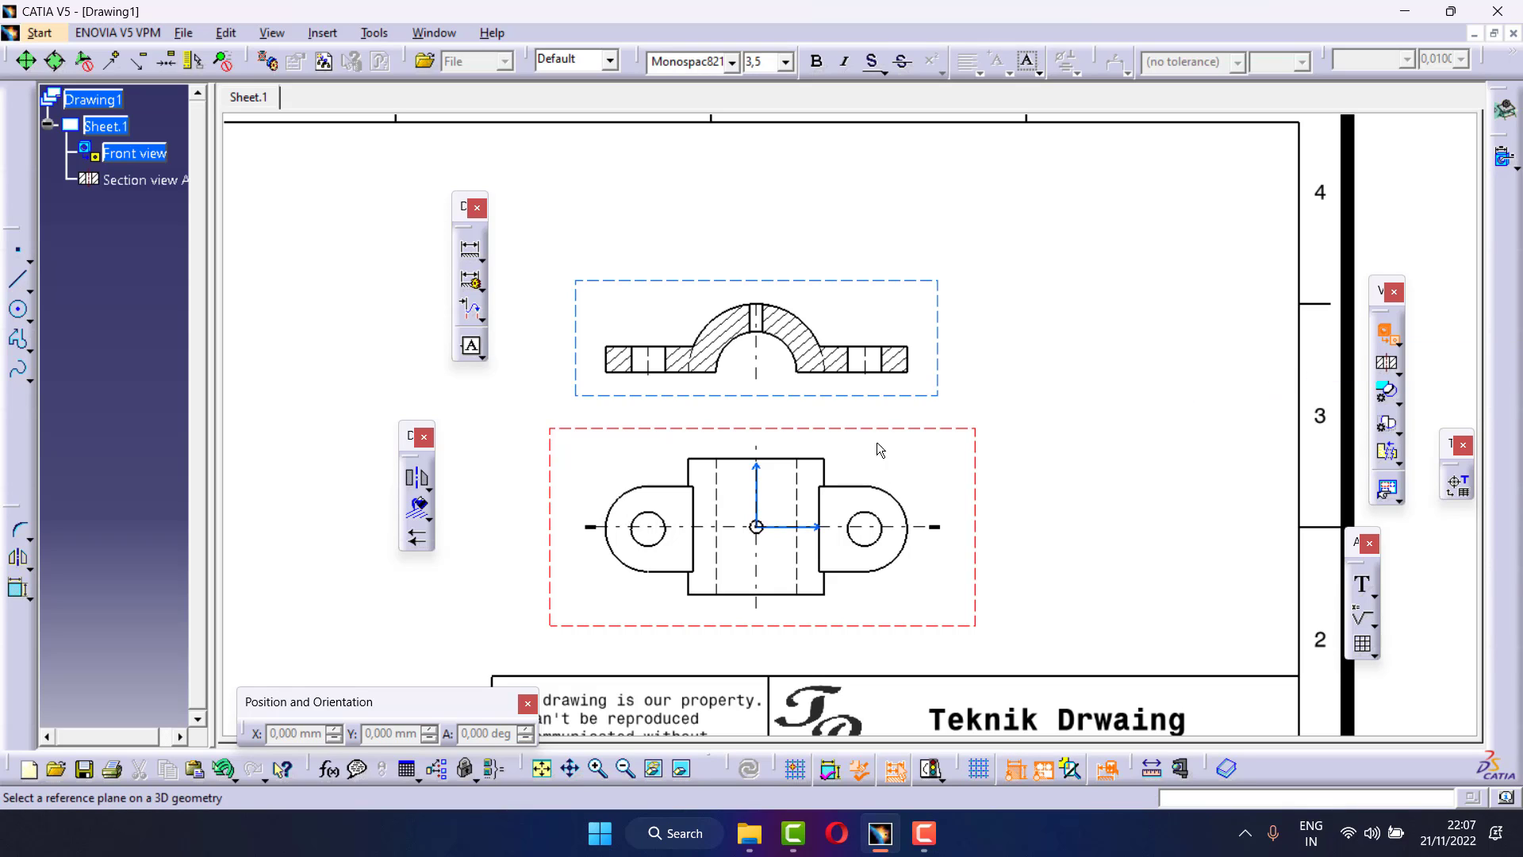
{"action": "left_click", "coordinate": [434, 32]}
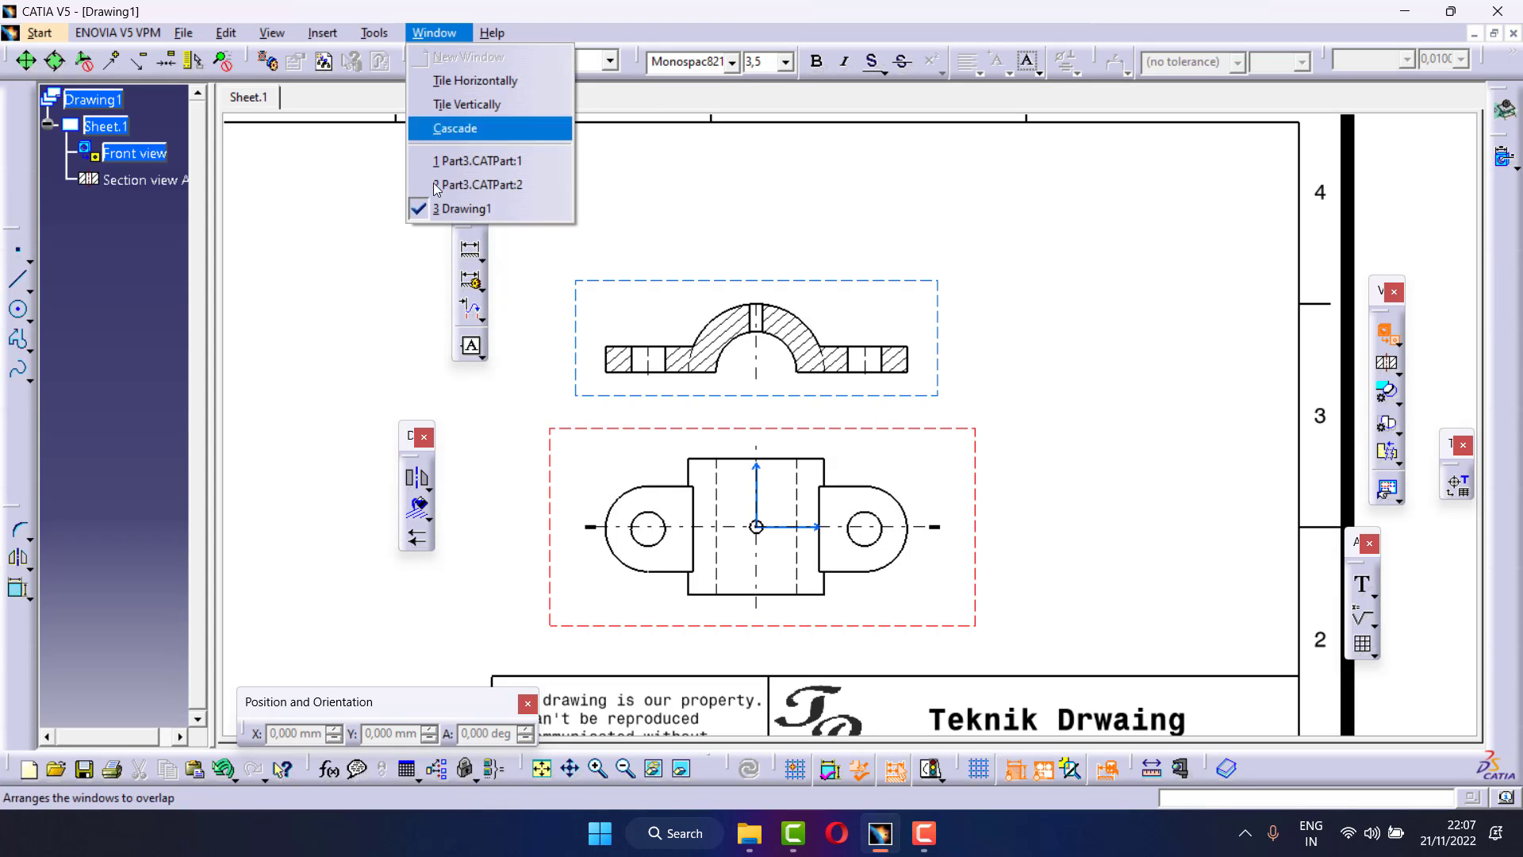
{"action": "left_click", "coordinate": [446, 186]}
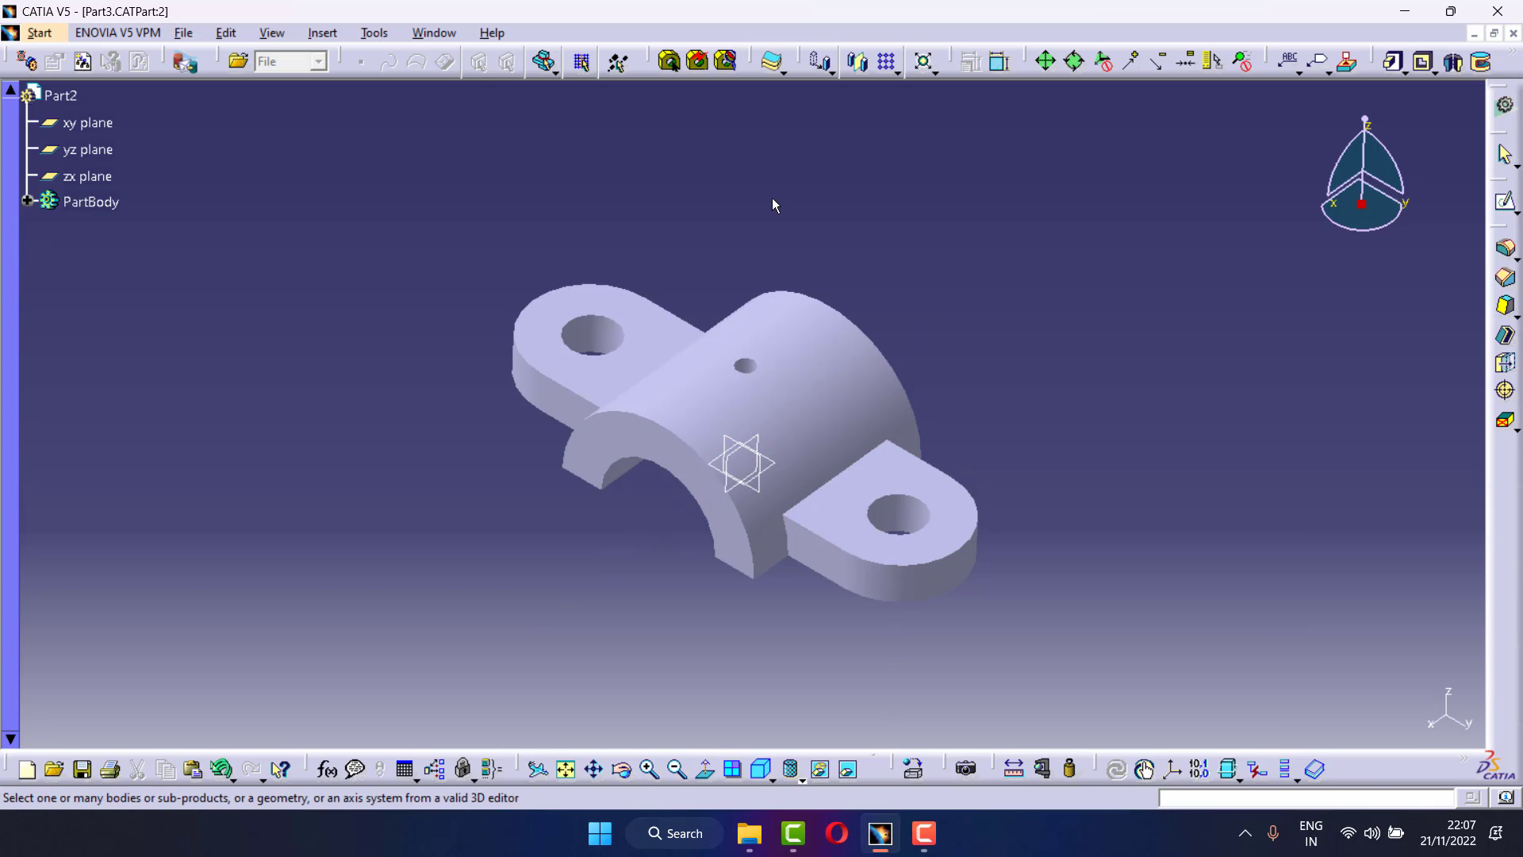
{"action": "left_click", "coordinate": [434, 32]}
{"action": "left_click", "coordinate": [450, 208]}
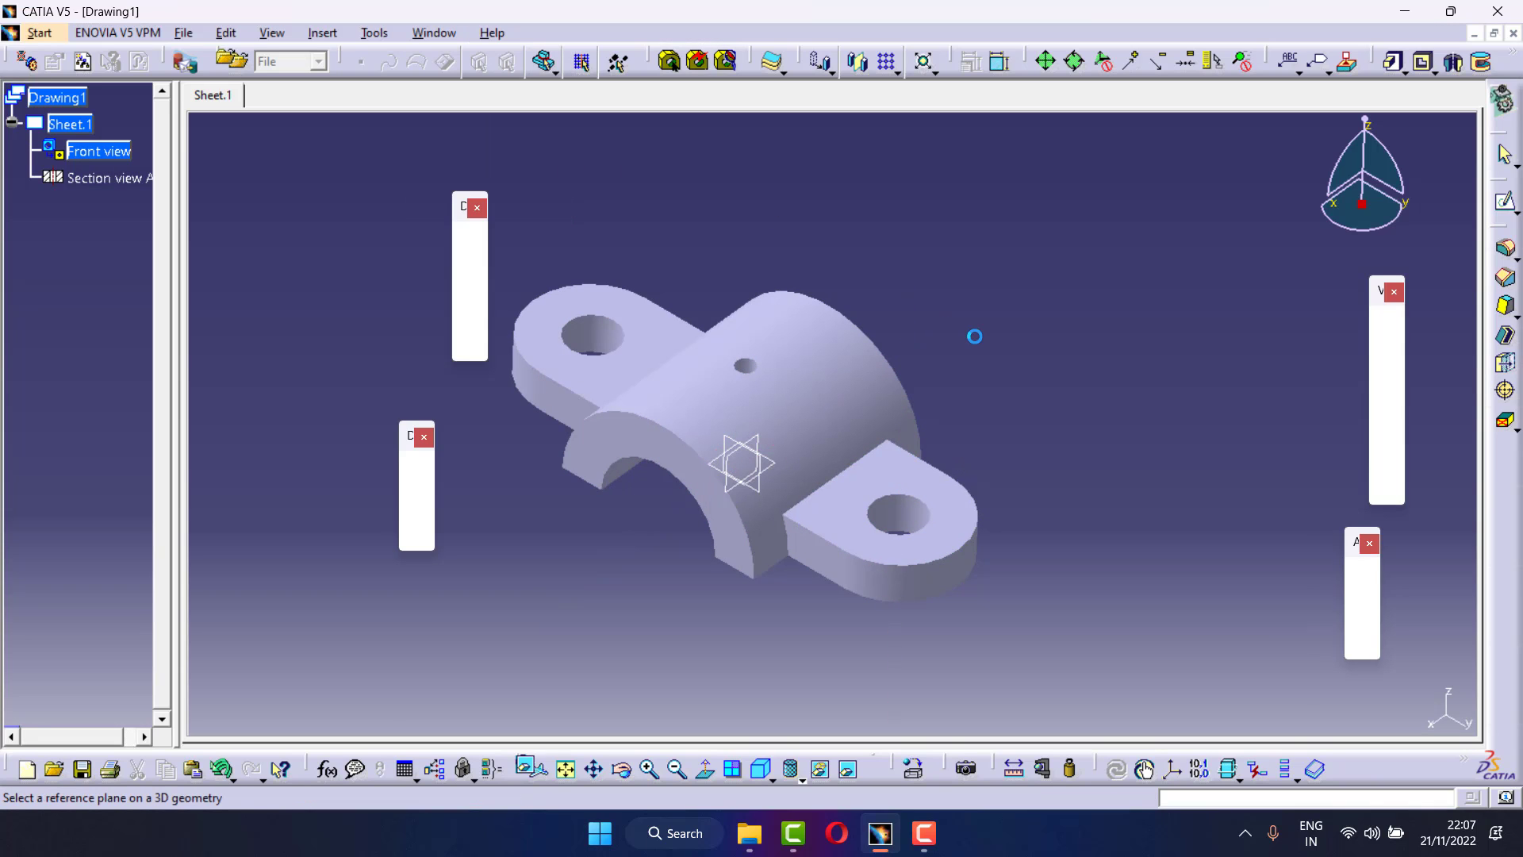
Start a projection view, then cancel it with Escape
{"action": "scroll", "coordinate": [723, 490], "scroll_direction": "down", "scroll_amount": 3}
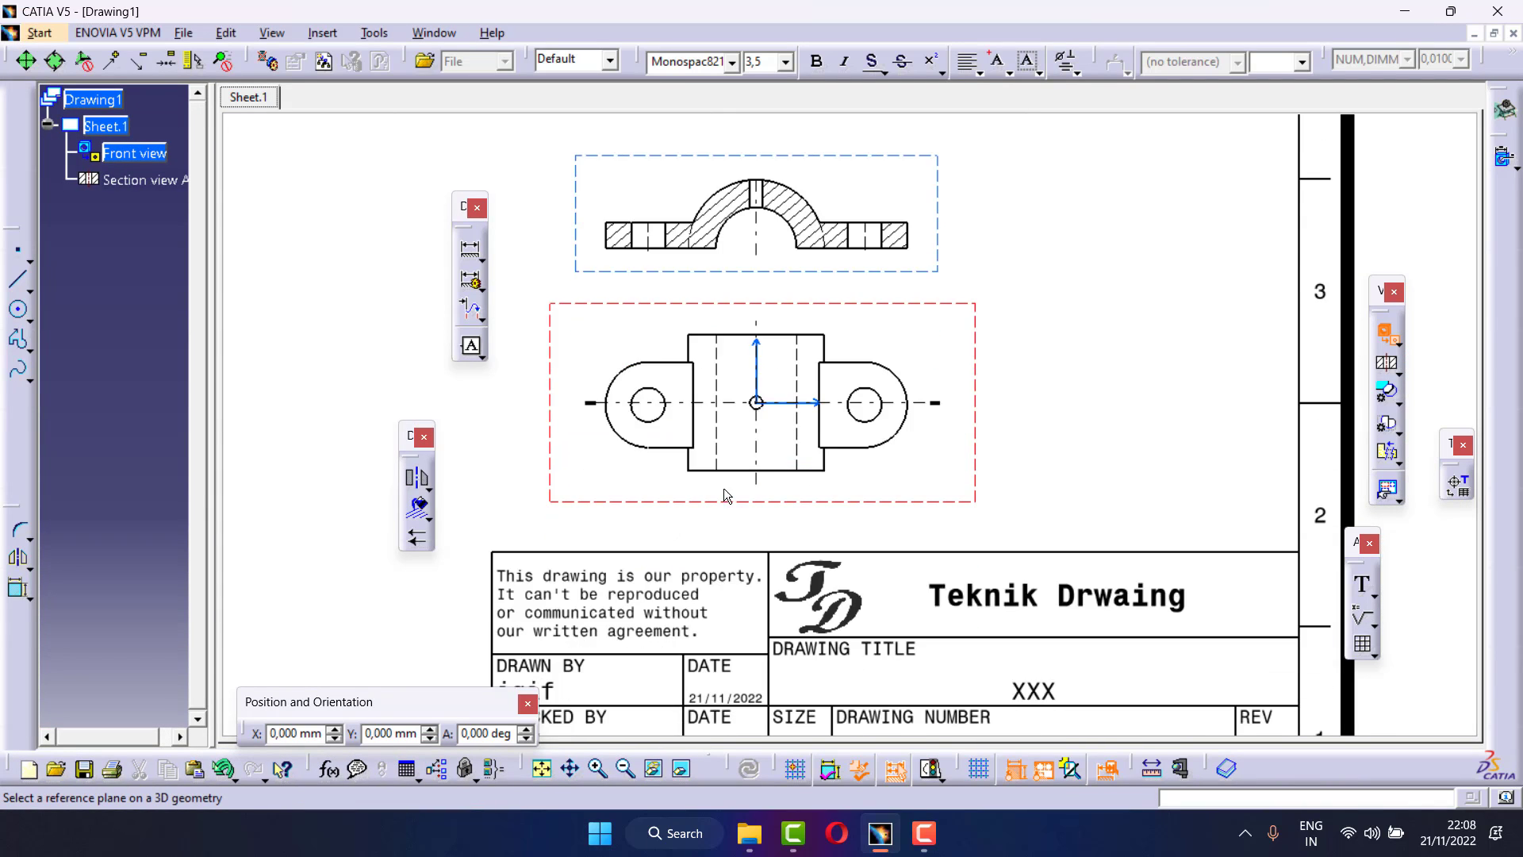
{"action": "left_click", "coordinate": [1399, 373]}
{"action": "left_click", "coordinate": [1397, 347]}
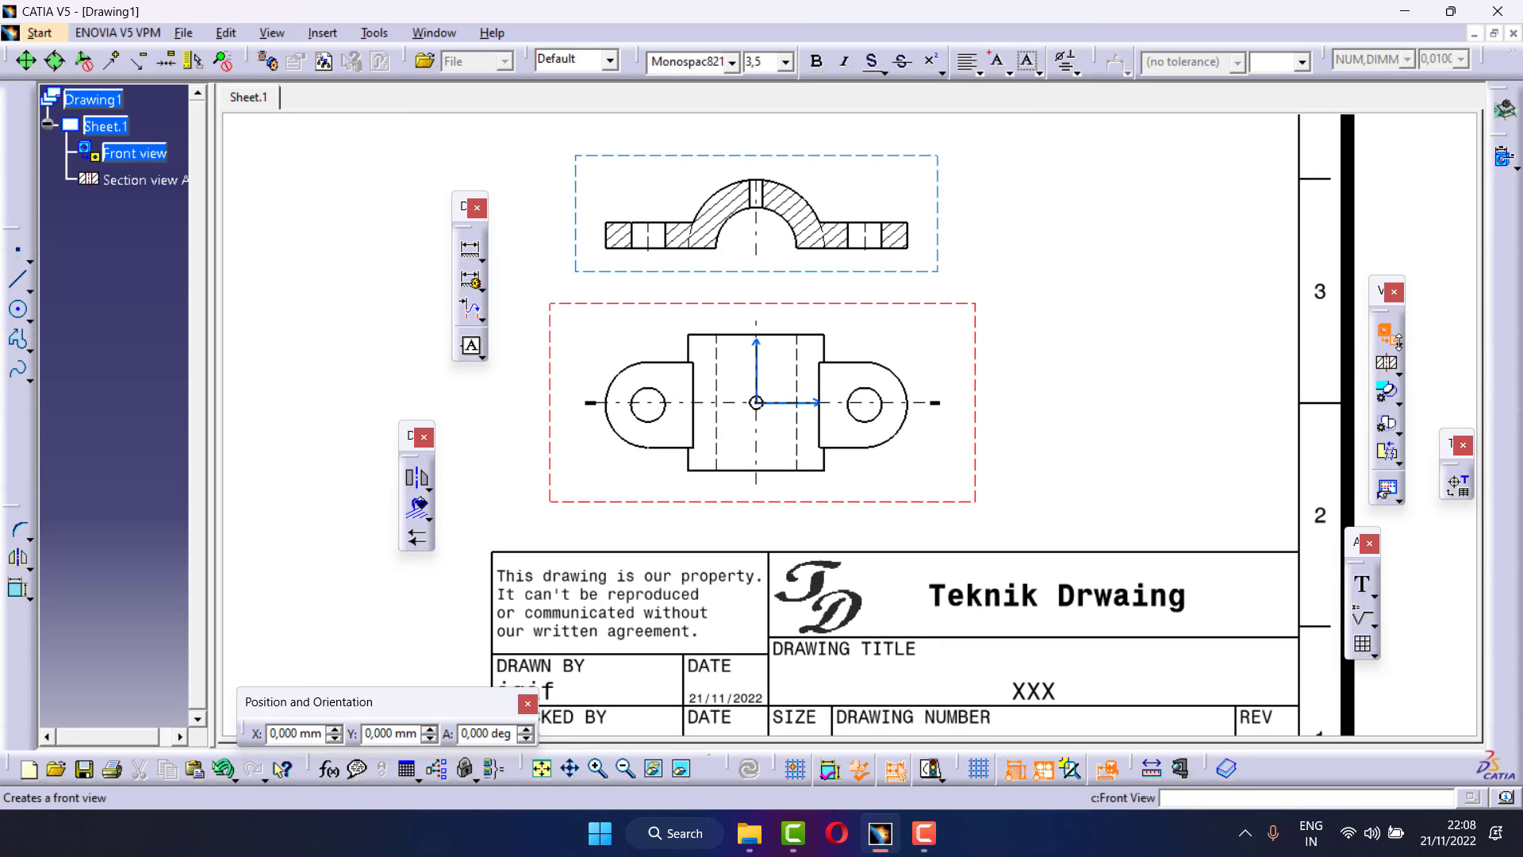
{"action": "left_click", "coordinate": [1420, 365]}
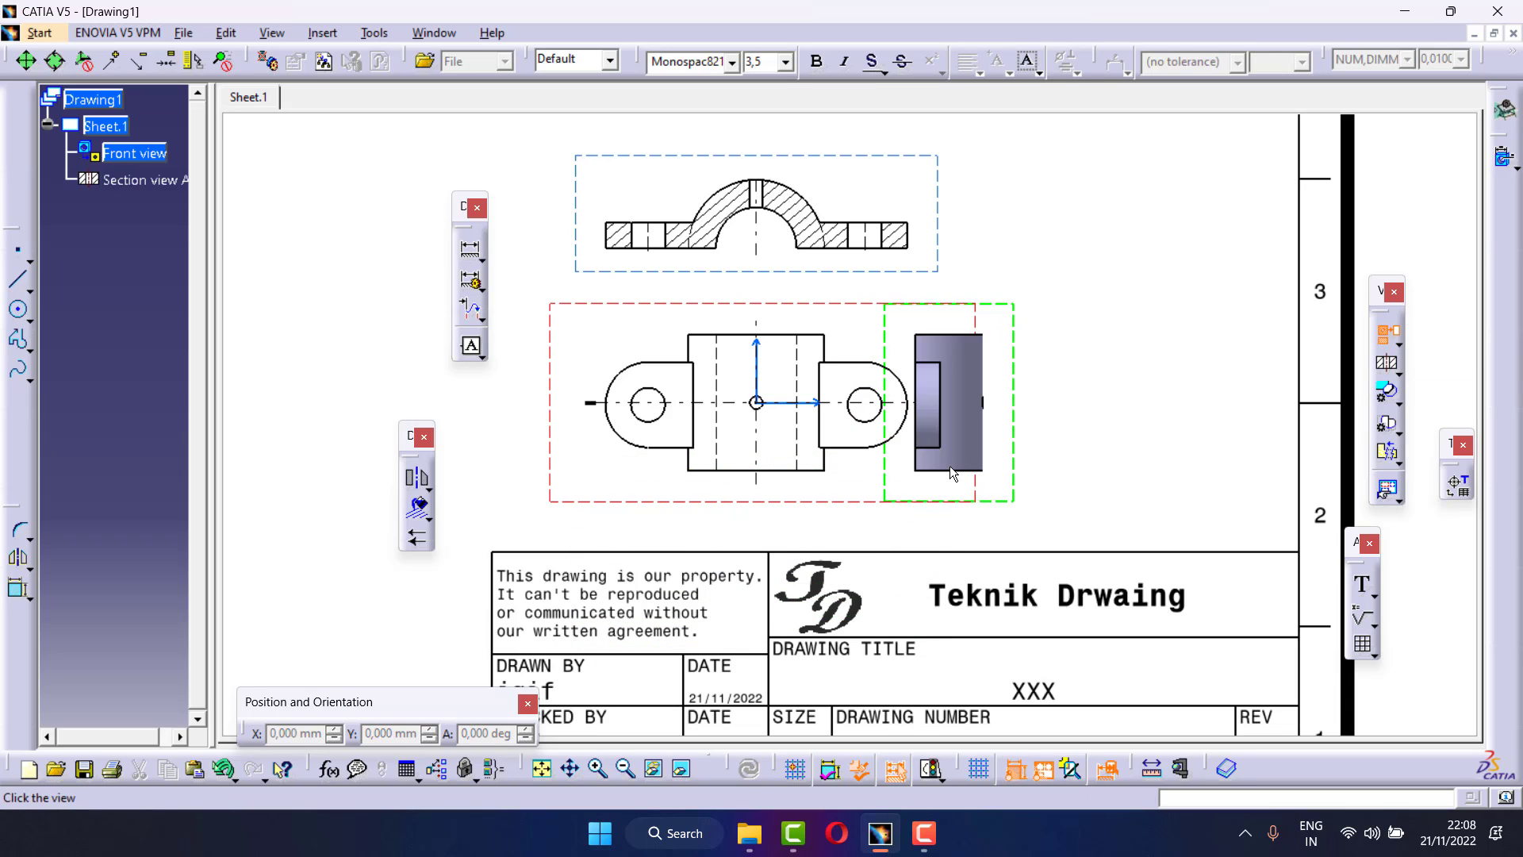
{"action": "key", "text": "Escape"}
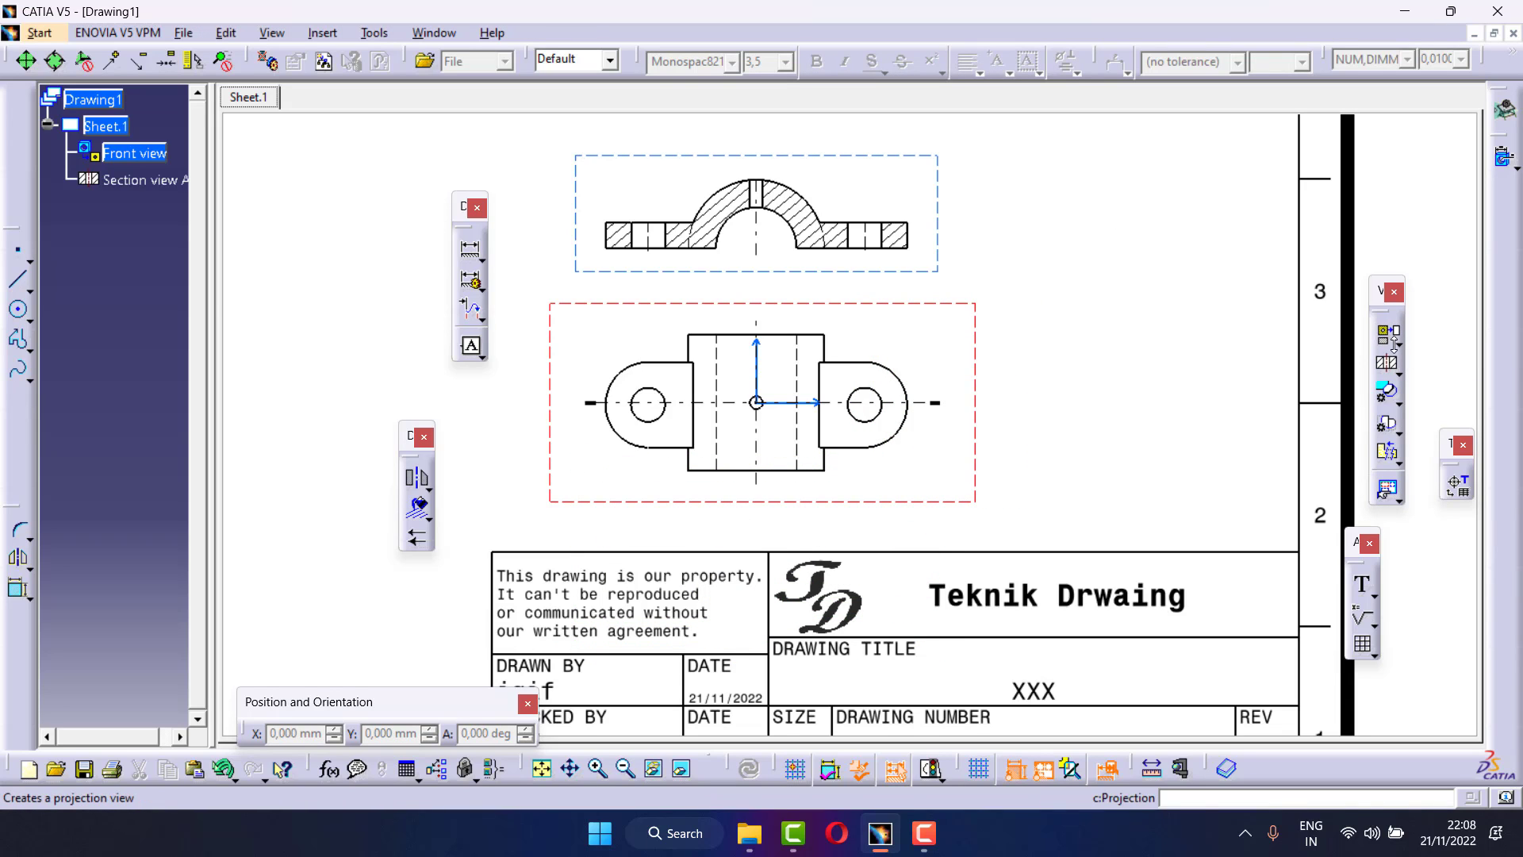
{"action": "left_click", "coordinate": [1393, 349]}
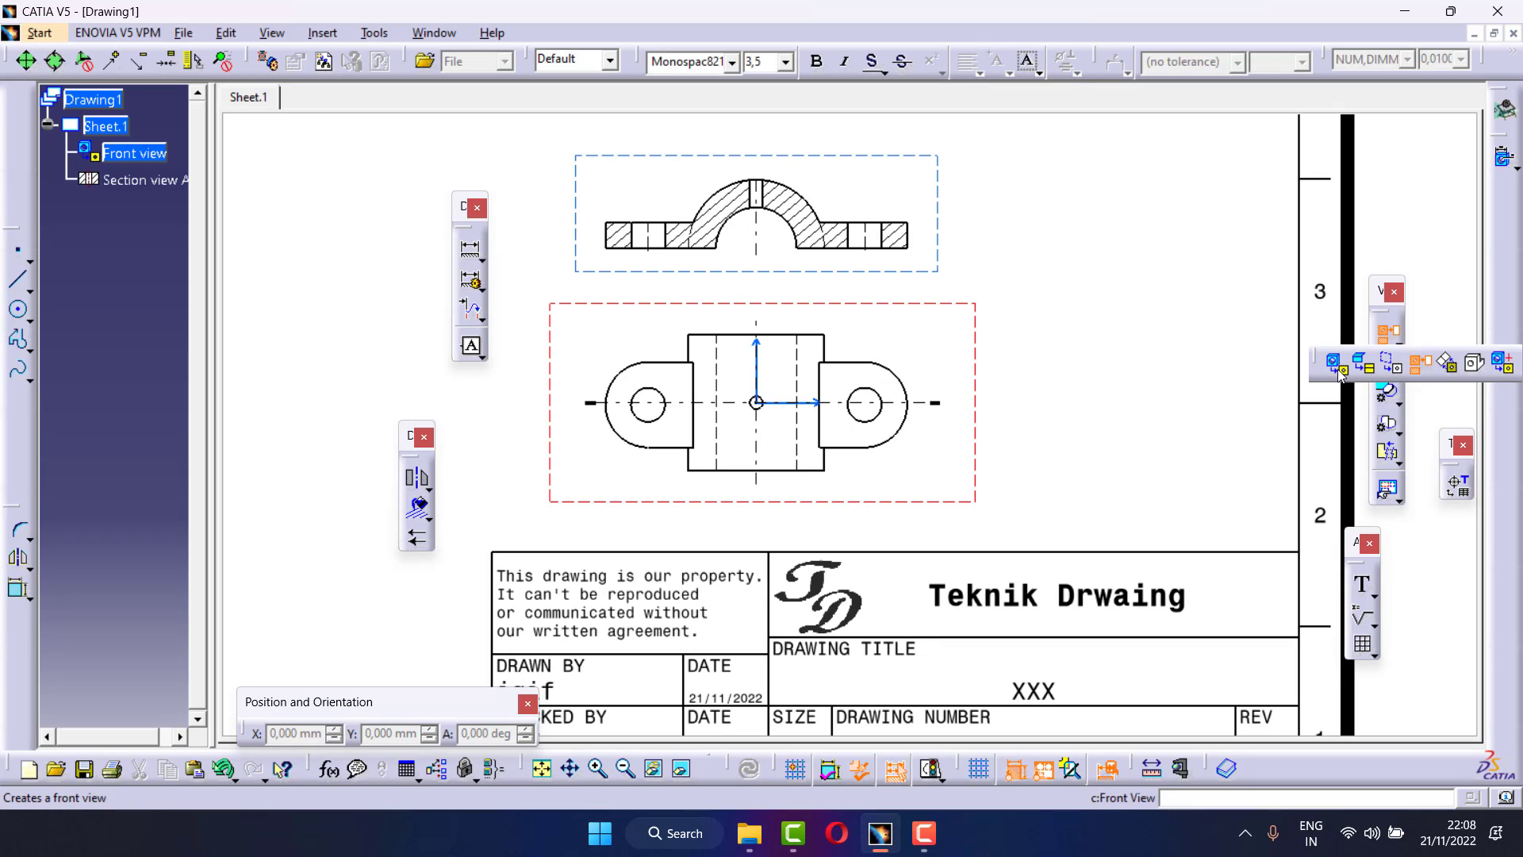
Create an isometric view from the 3D part and place it right of the front view
{"action": "left_click", "coordinate": [1474, 365]}
{"action": "left_click", "coordinate": [434, 33]}
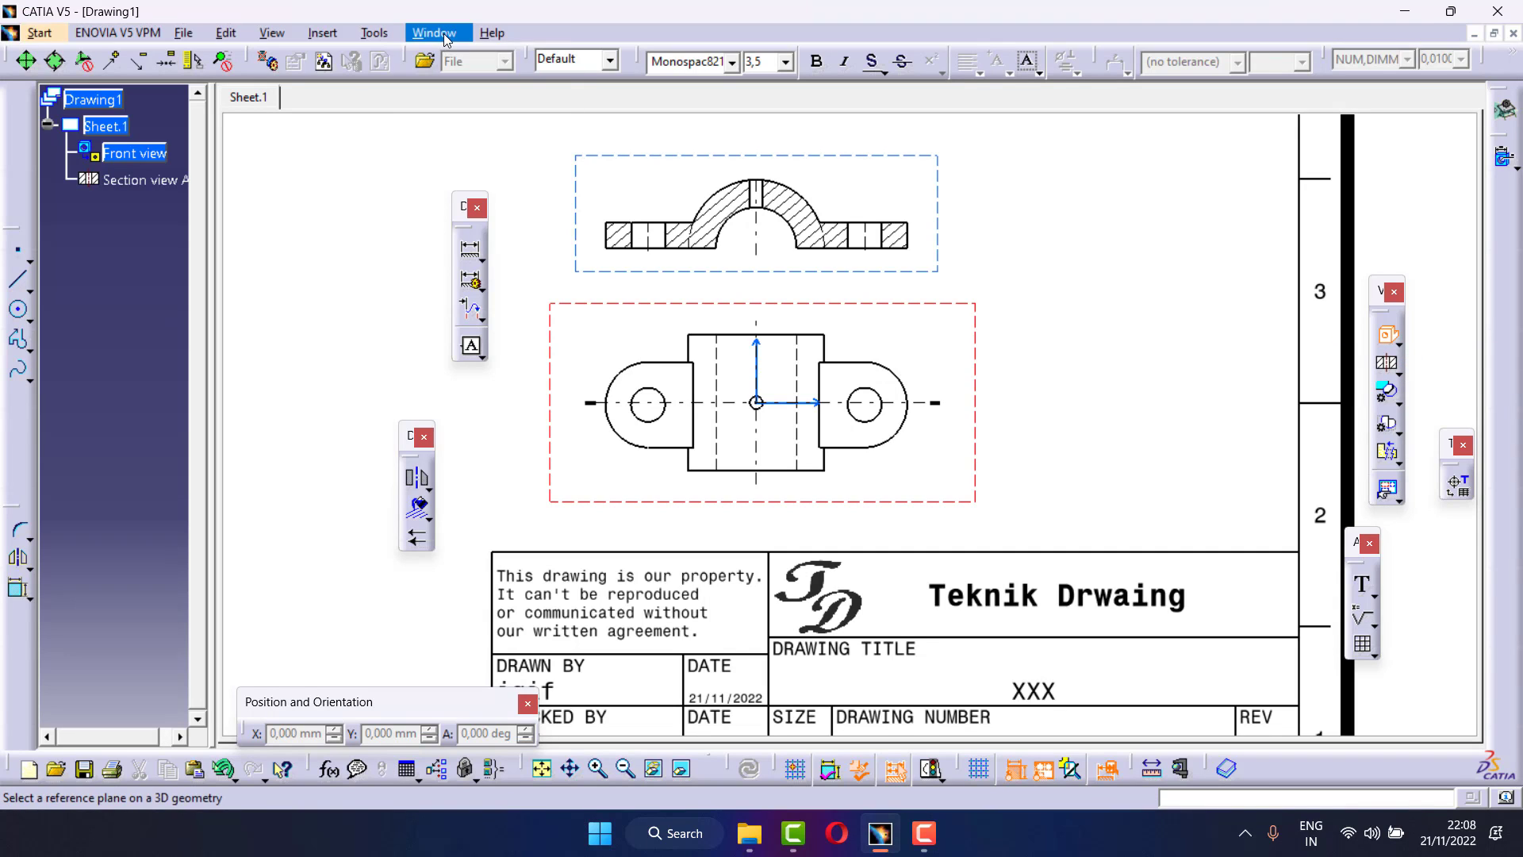
{"action": "left_click", "coordinate": [494, 184]}
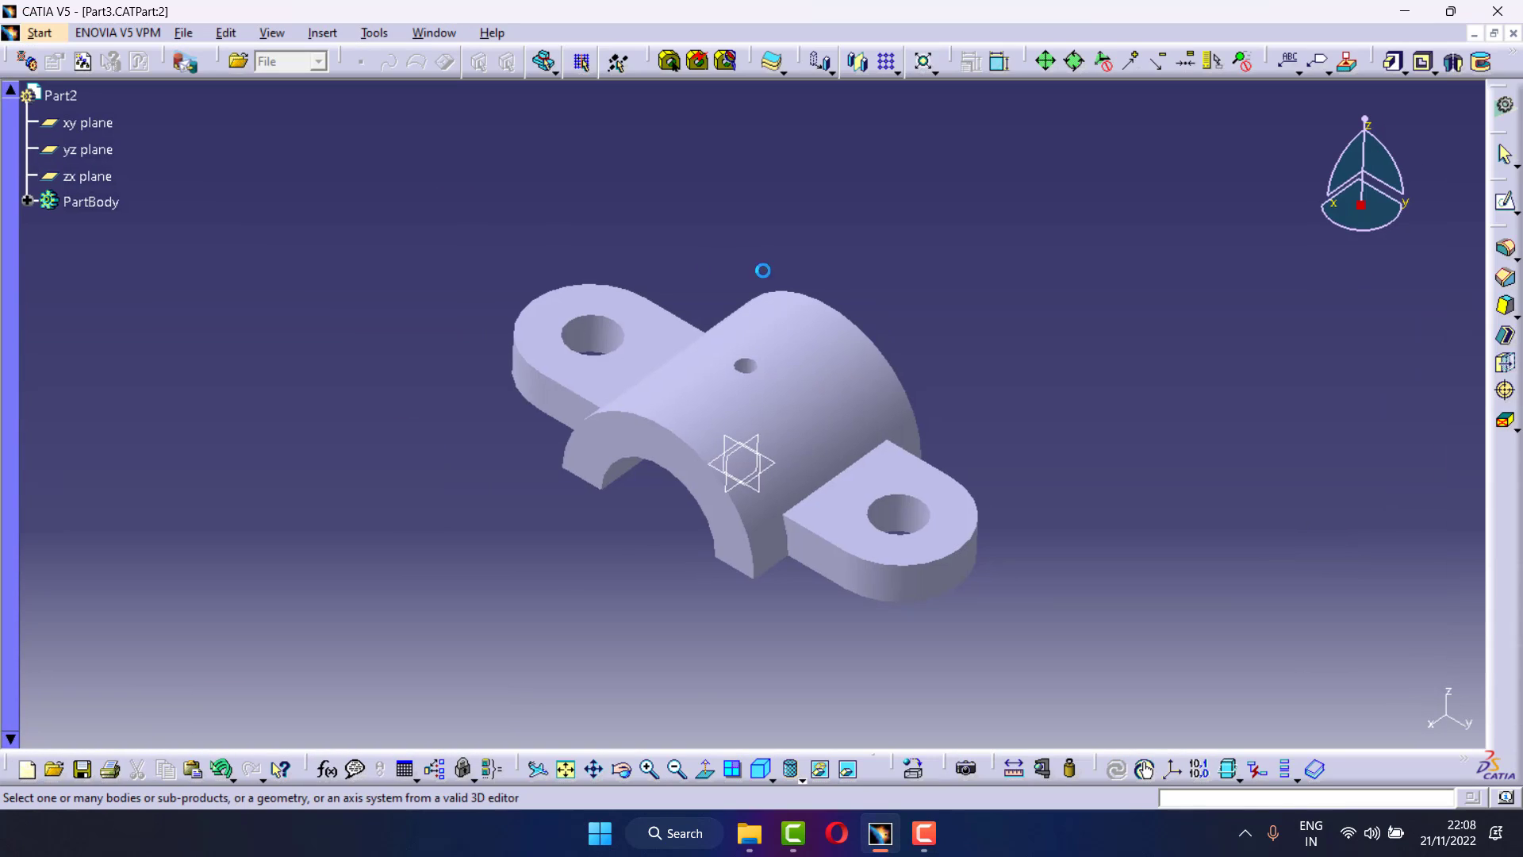
{"action": "left_click", "coordinate": [746, 411]}
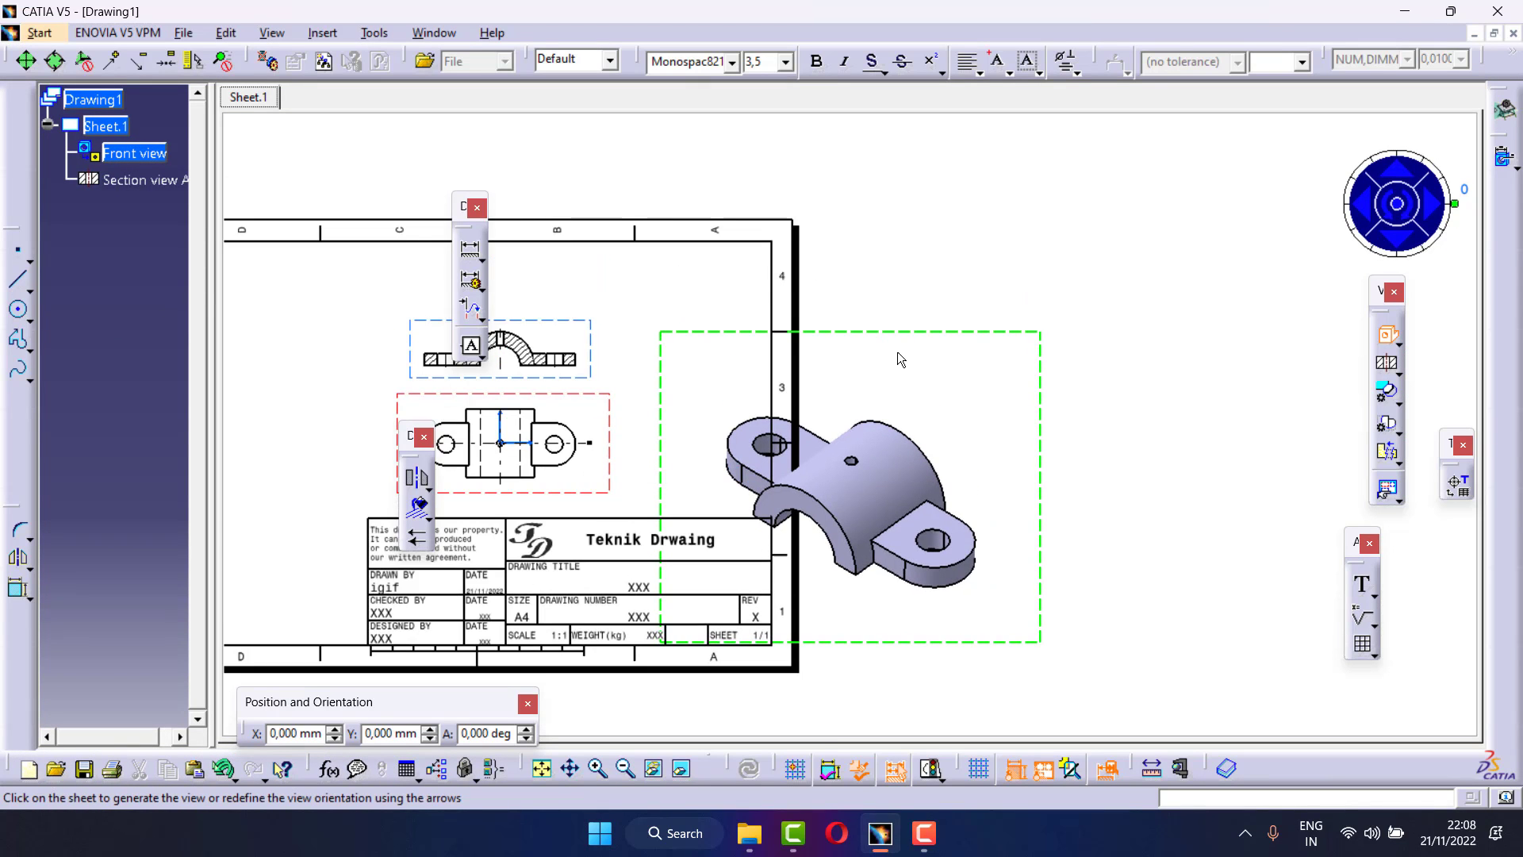
{"action": "left_click", "coordinate": [571, 768]}
{"action": "left_click_drag", "start_coordinate": [729, 555], "coordinate": [846, 598]}
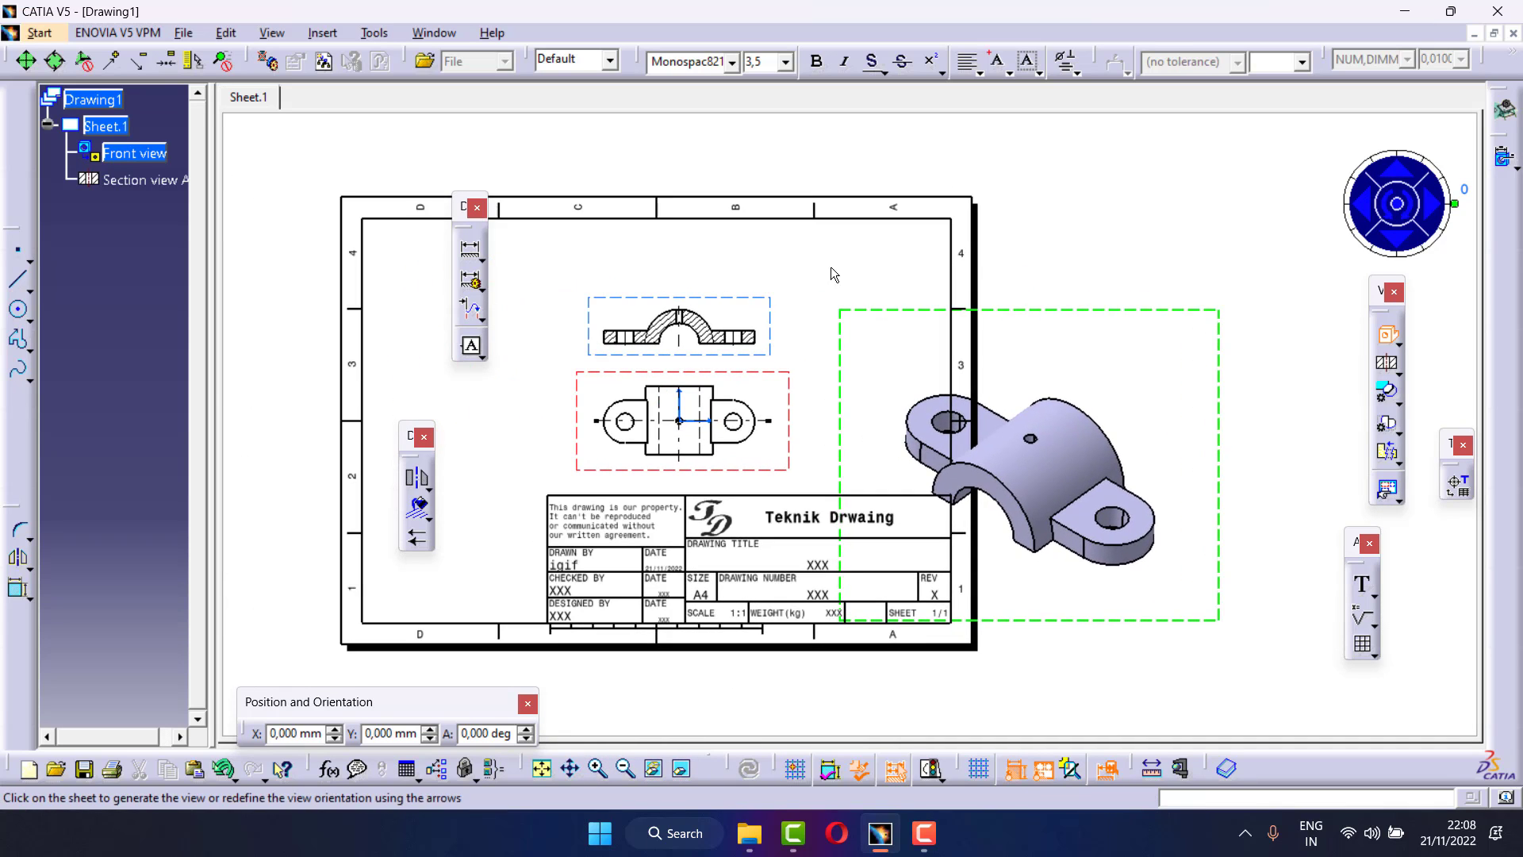
{"action": "left_click", "coordinate": [892, 286]}
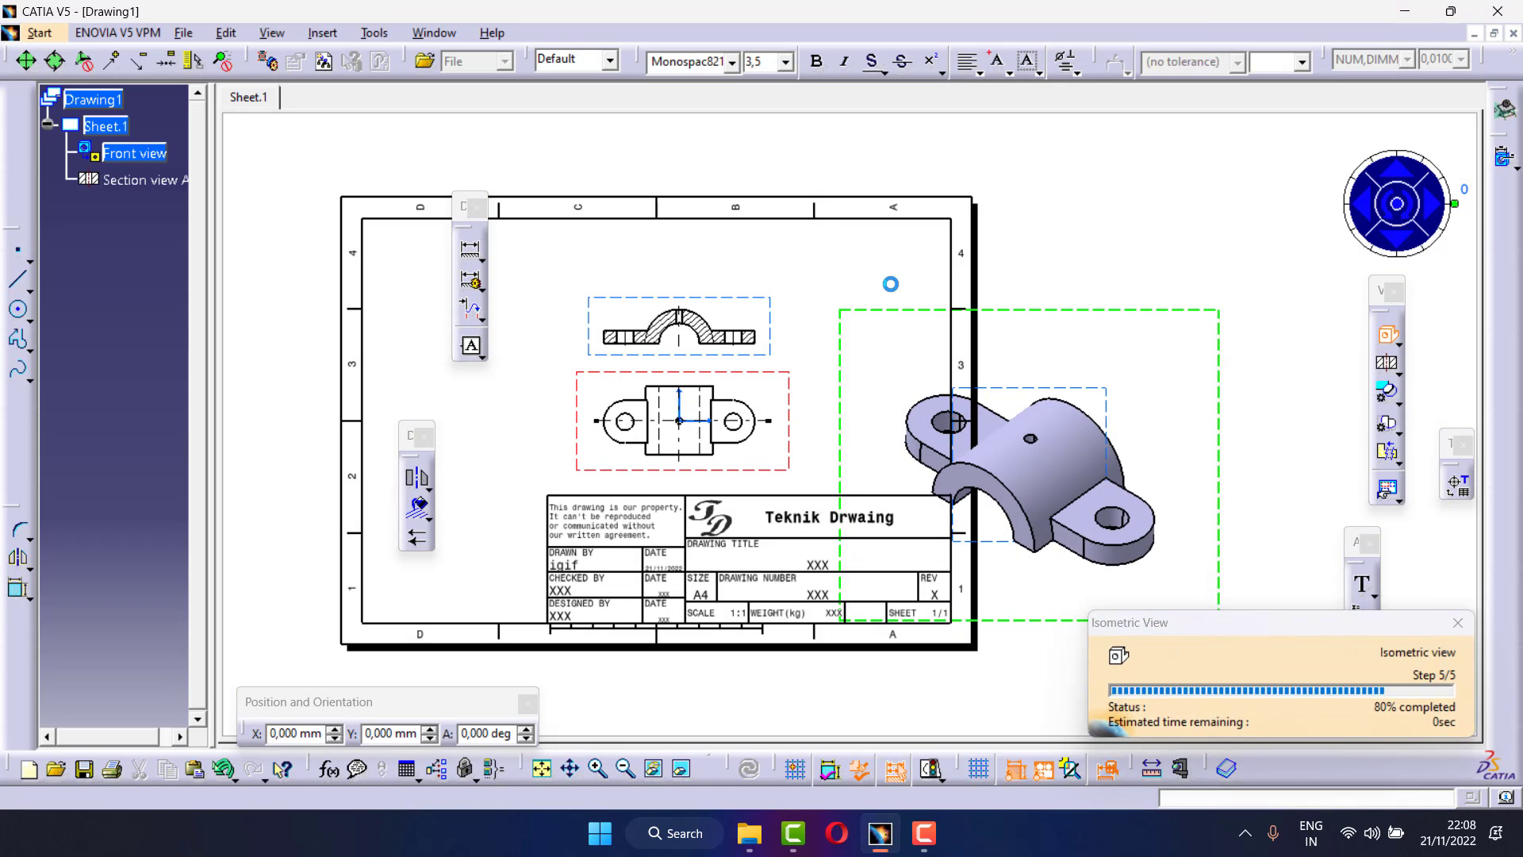
{"action": "left_click_drag", "start_coordinate": [914, 369], "coordinate": [844, 265]}
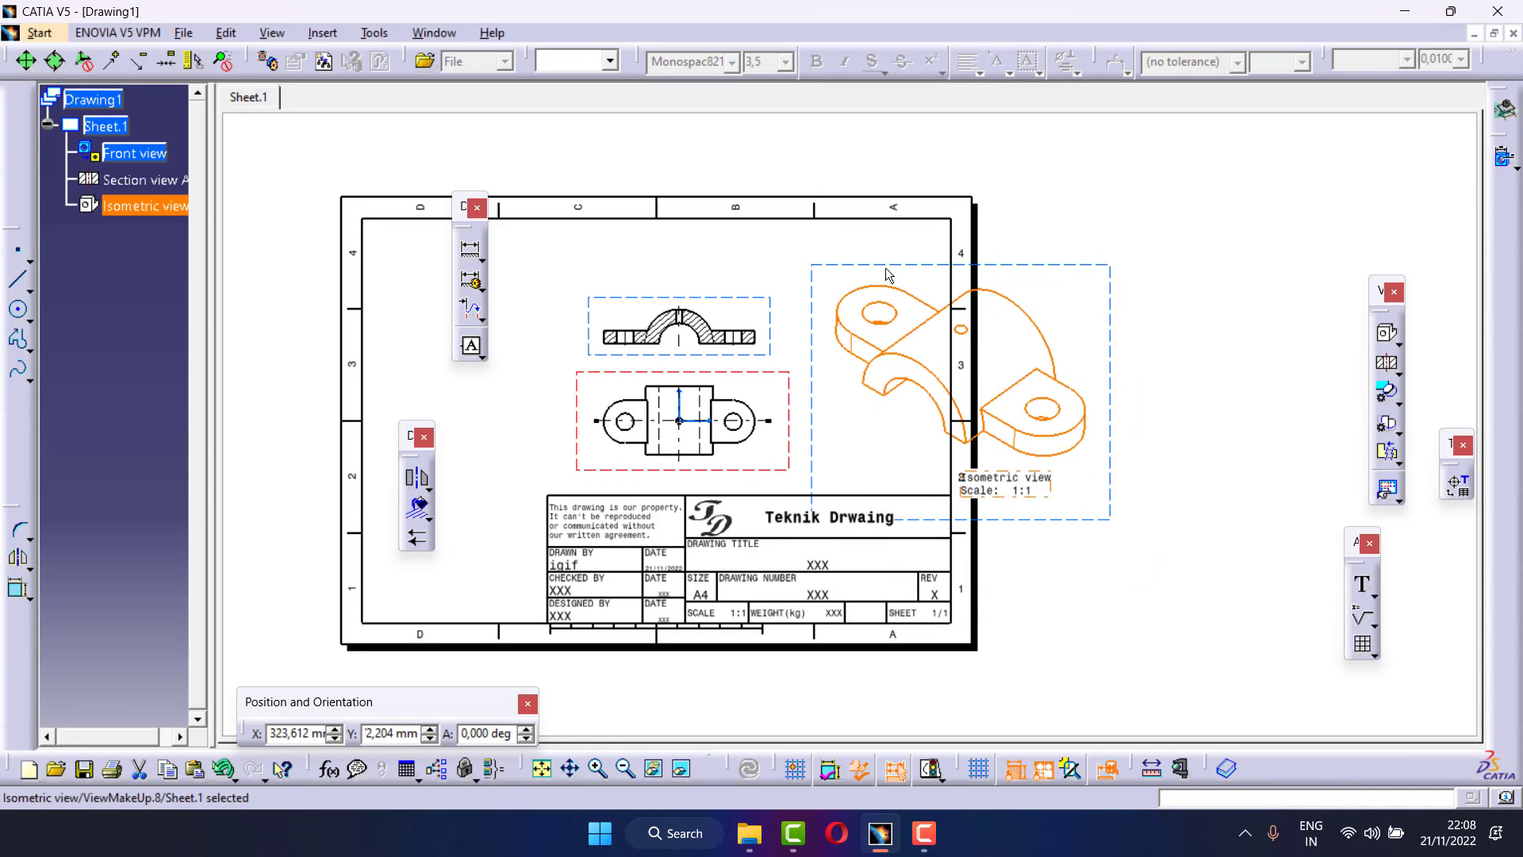
Rescale the isometric view to 1:2 and move it up-left toward the section view
{"action": "right_click", "coordinate": [887, 262]}
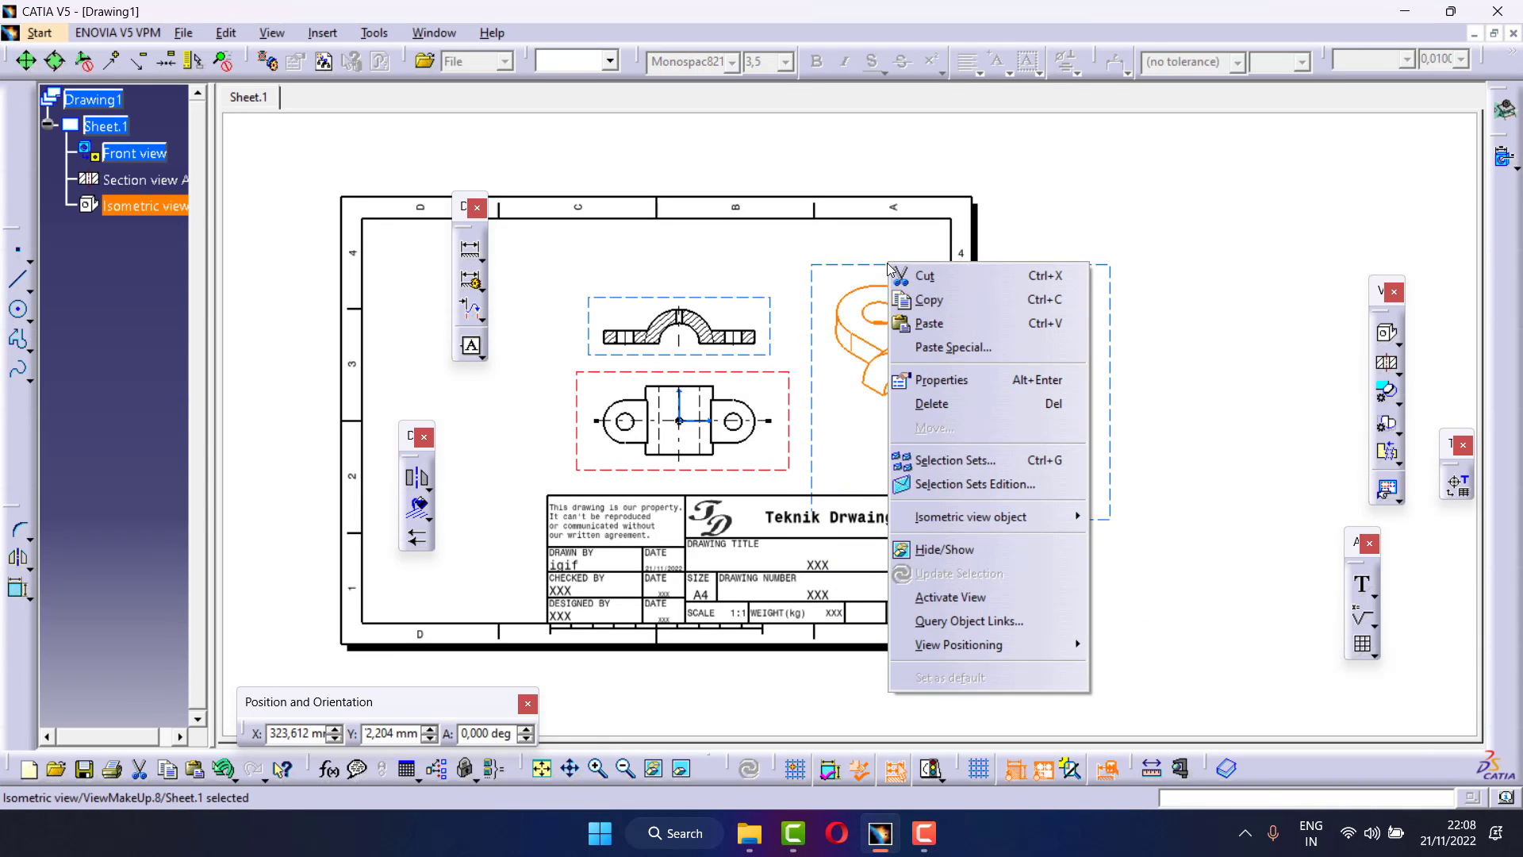
{"action": "left_click", "coordinate": [924, 387]}
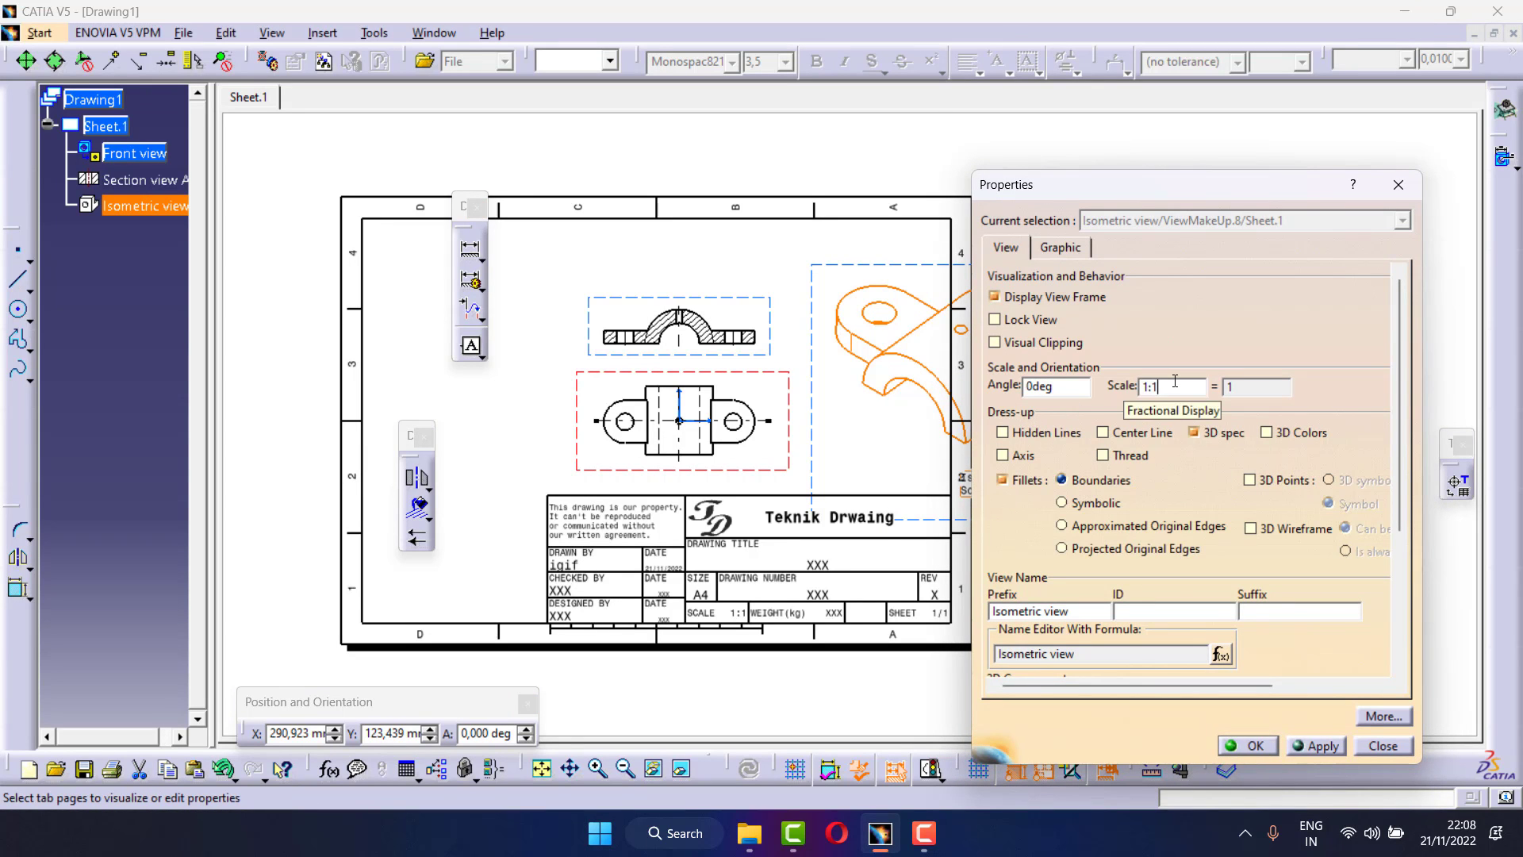
{"action": "key", "text": "BackSpace"}
{"action": "type", "text": "2"}
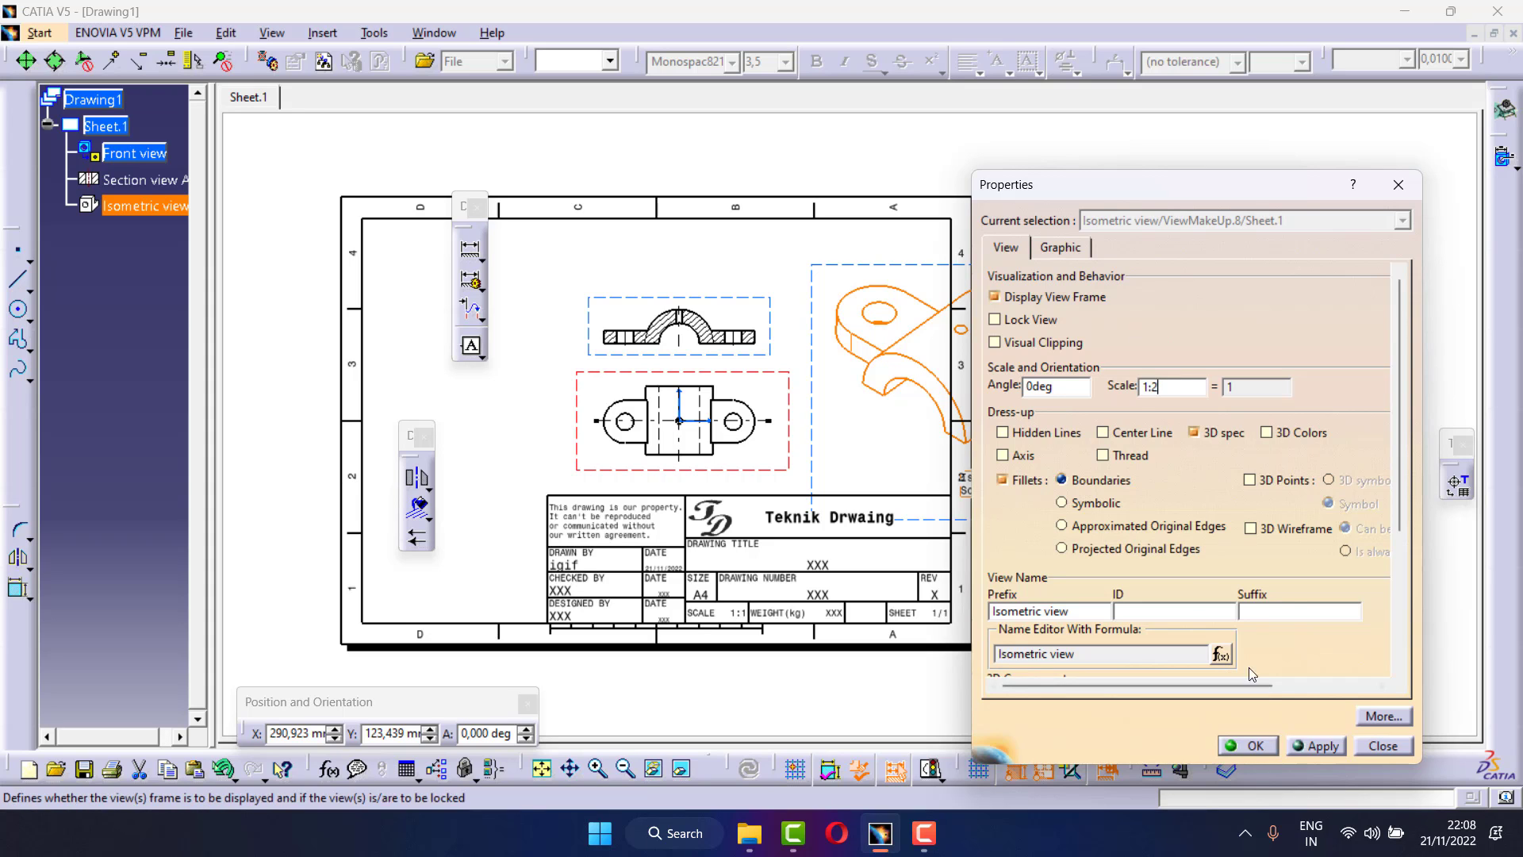
{"action": "left_click", "coordinate": [1309, 746]}
{"action": "left_click", "coordinate": [1263, 746]}
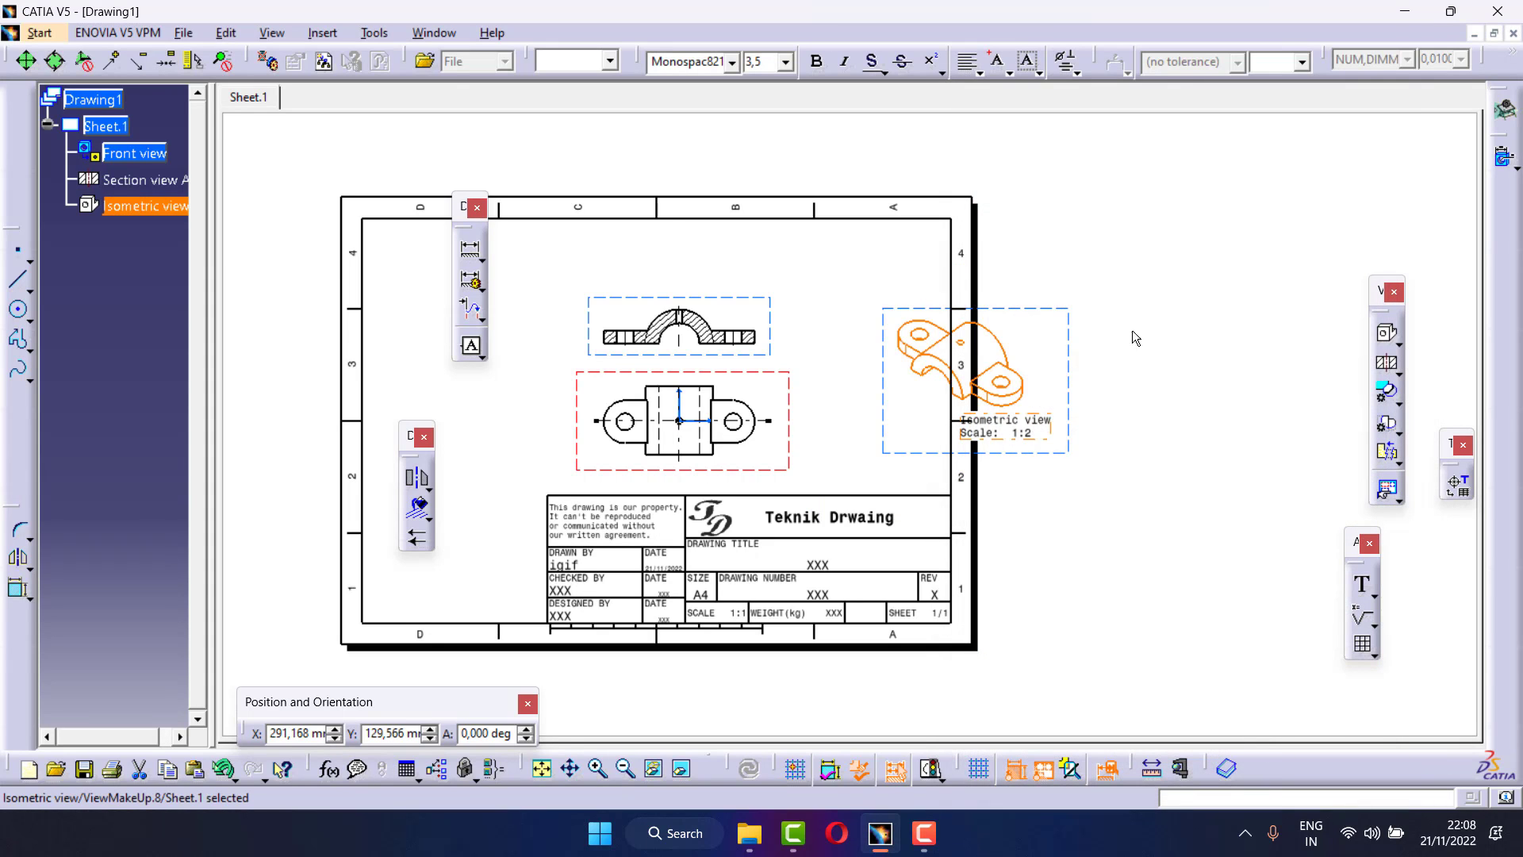
{"action": "left_click_drag", "start_coordinate": [1010, 309], "coordinate": [915, 292]}
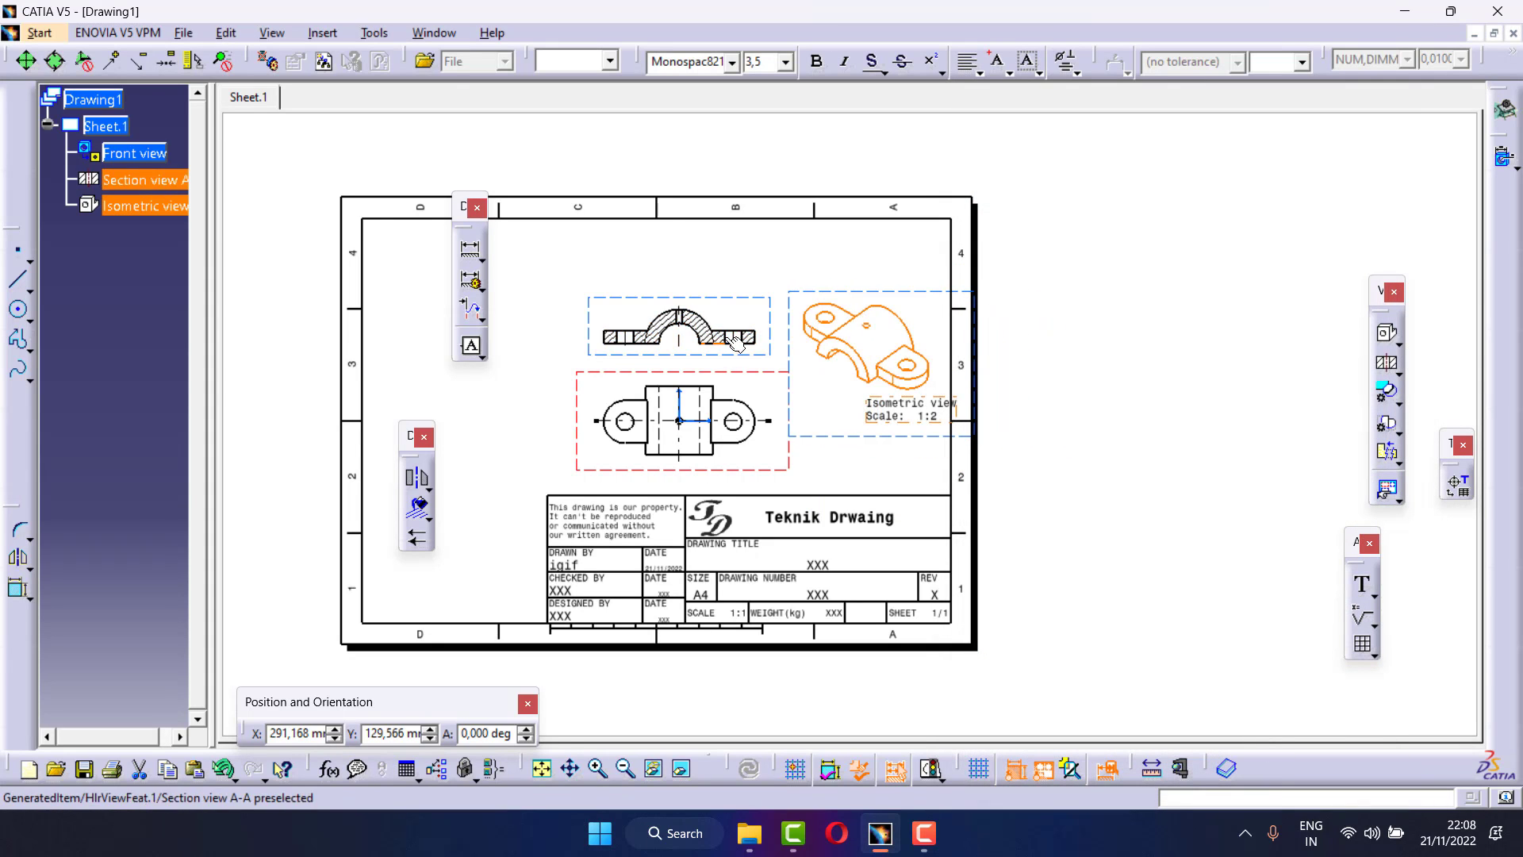
{"action": "left_click", "coordinate": [1092, 299]}
Shift the front and section views left and delete the isometric view's caption
{"action": "left_click_drag", "start_coordinate": [689, 307], "coordinate": [688, 311]}
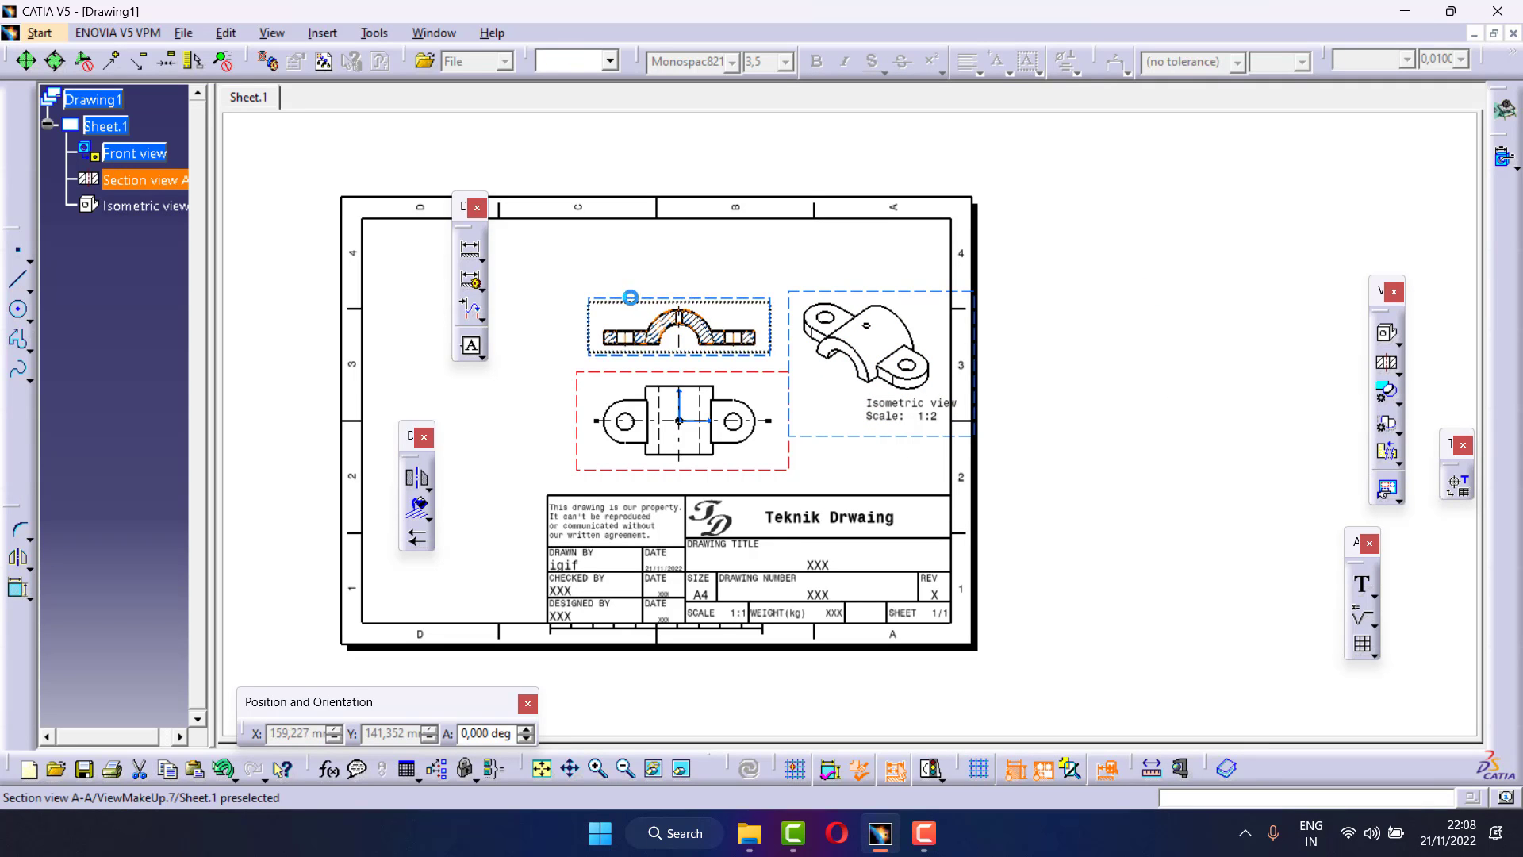
{"action": "left_click_drag", "start_coordinate": [585, 389], "coordinate": [519, 393]}
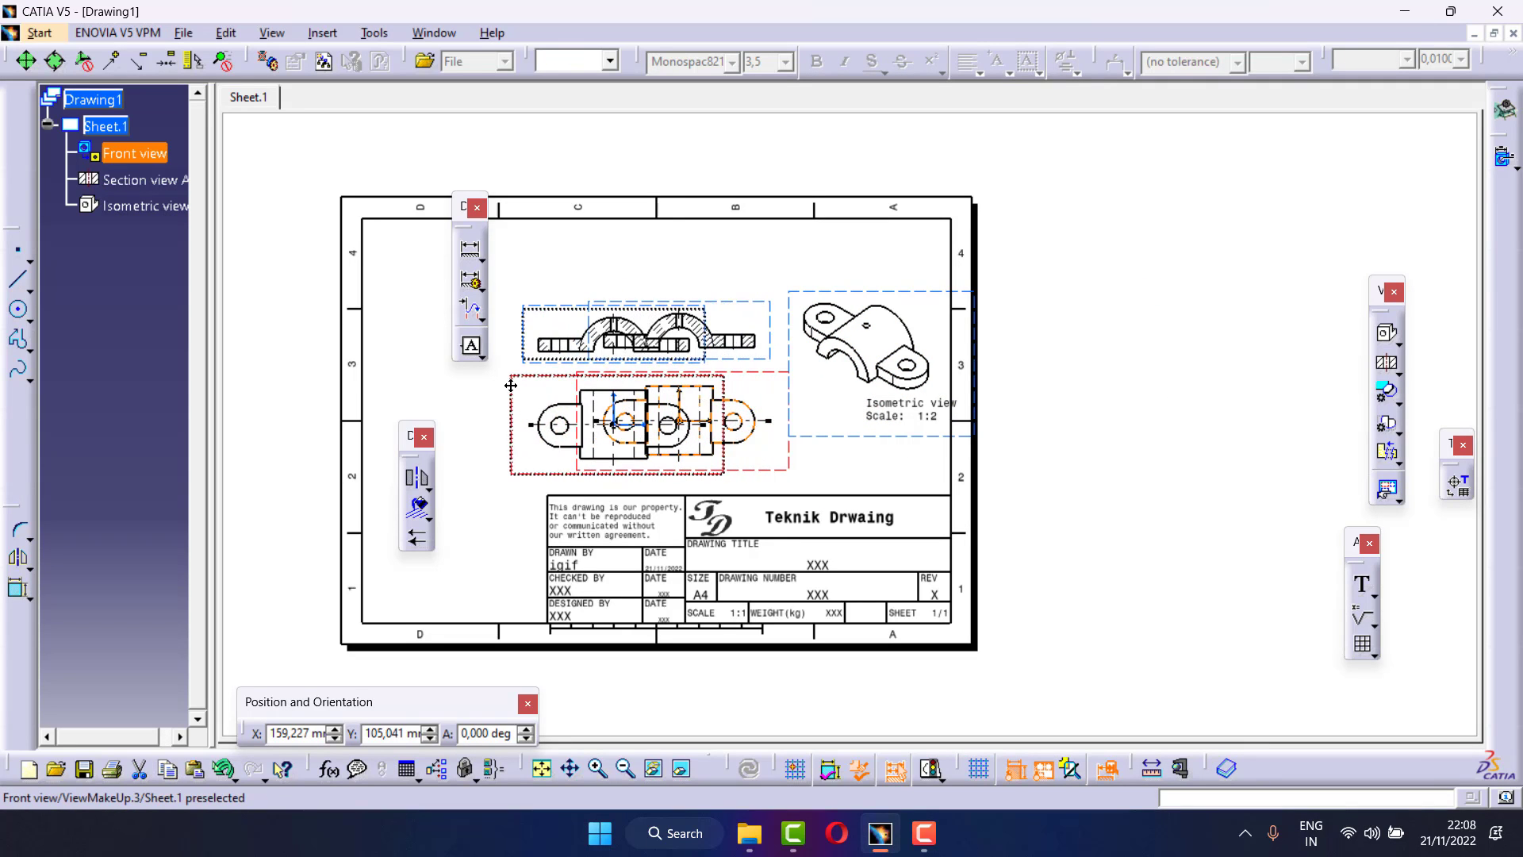
{"action": "left_click_drag", "start_coordinate": [632, 309], "coordinate": [632, 295]}
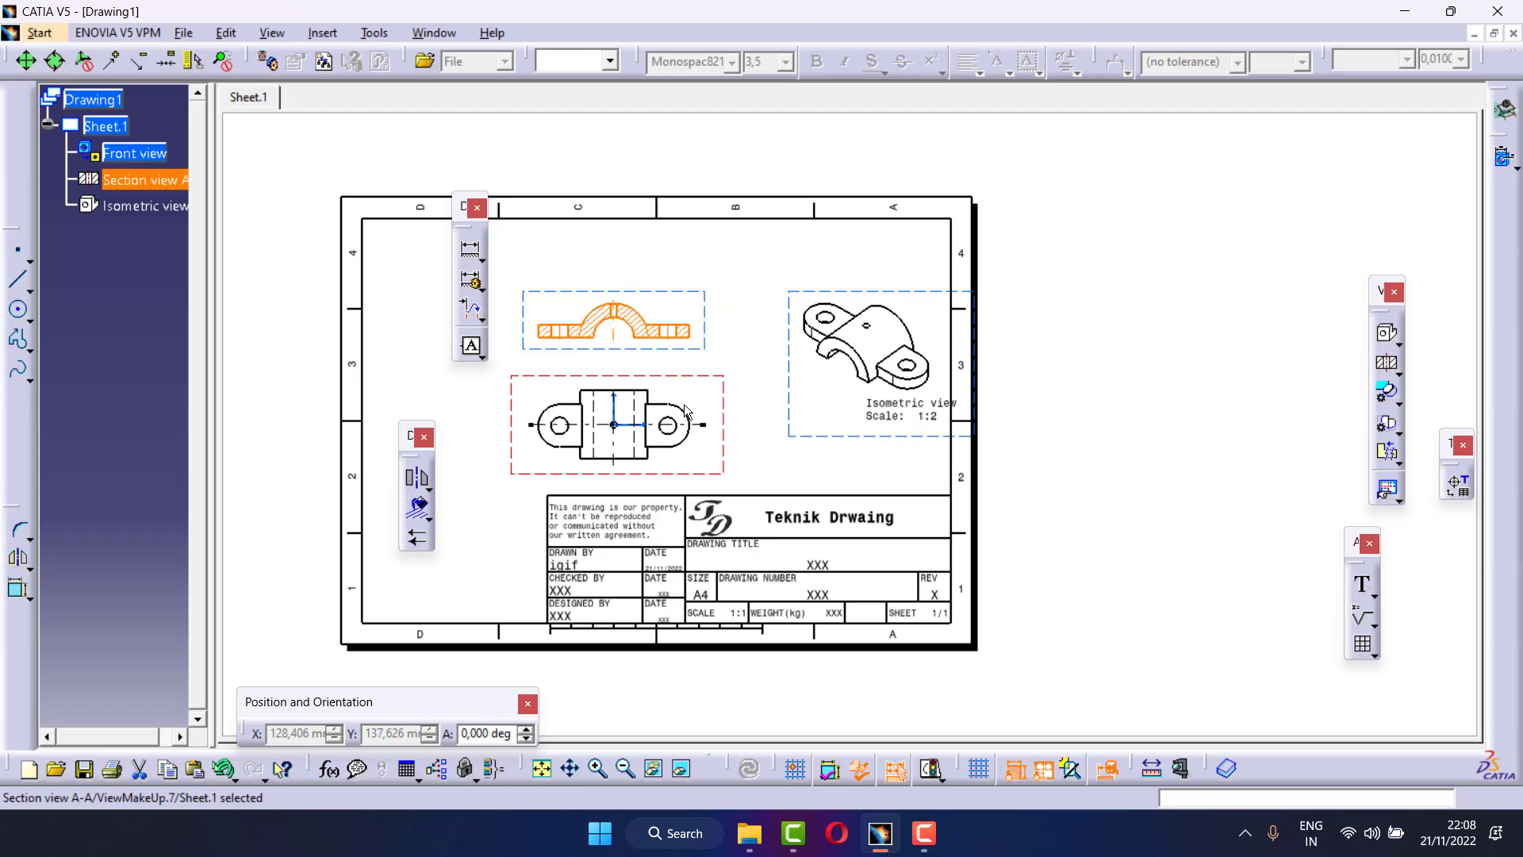
{"action": "left_click", "coordinate": [595, 769]}
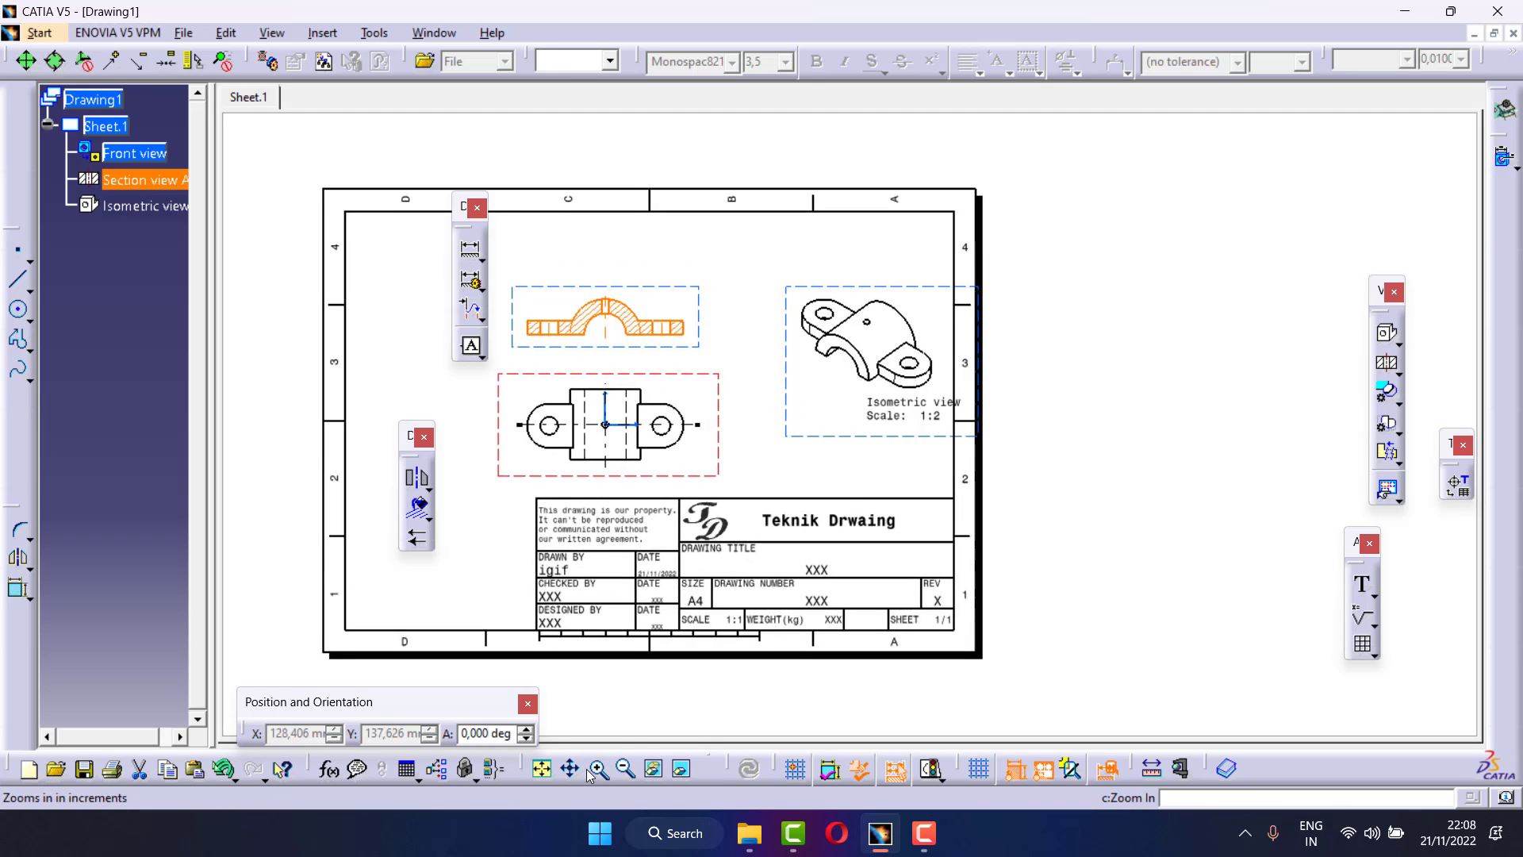
{"action": "left_click", "coordinate": [571, 769]}
{"action": "mouse_move", "coordinate": [877, 248]}
{"action": "left_mouse_down"}
{"action": "mouse_move", "coordinate": [1094, 264]}
{"action": "mouse_move", "coordinate": [1031, 264]}
{"action": "left_mouse_up"}
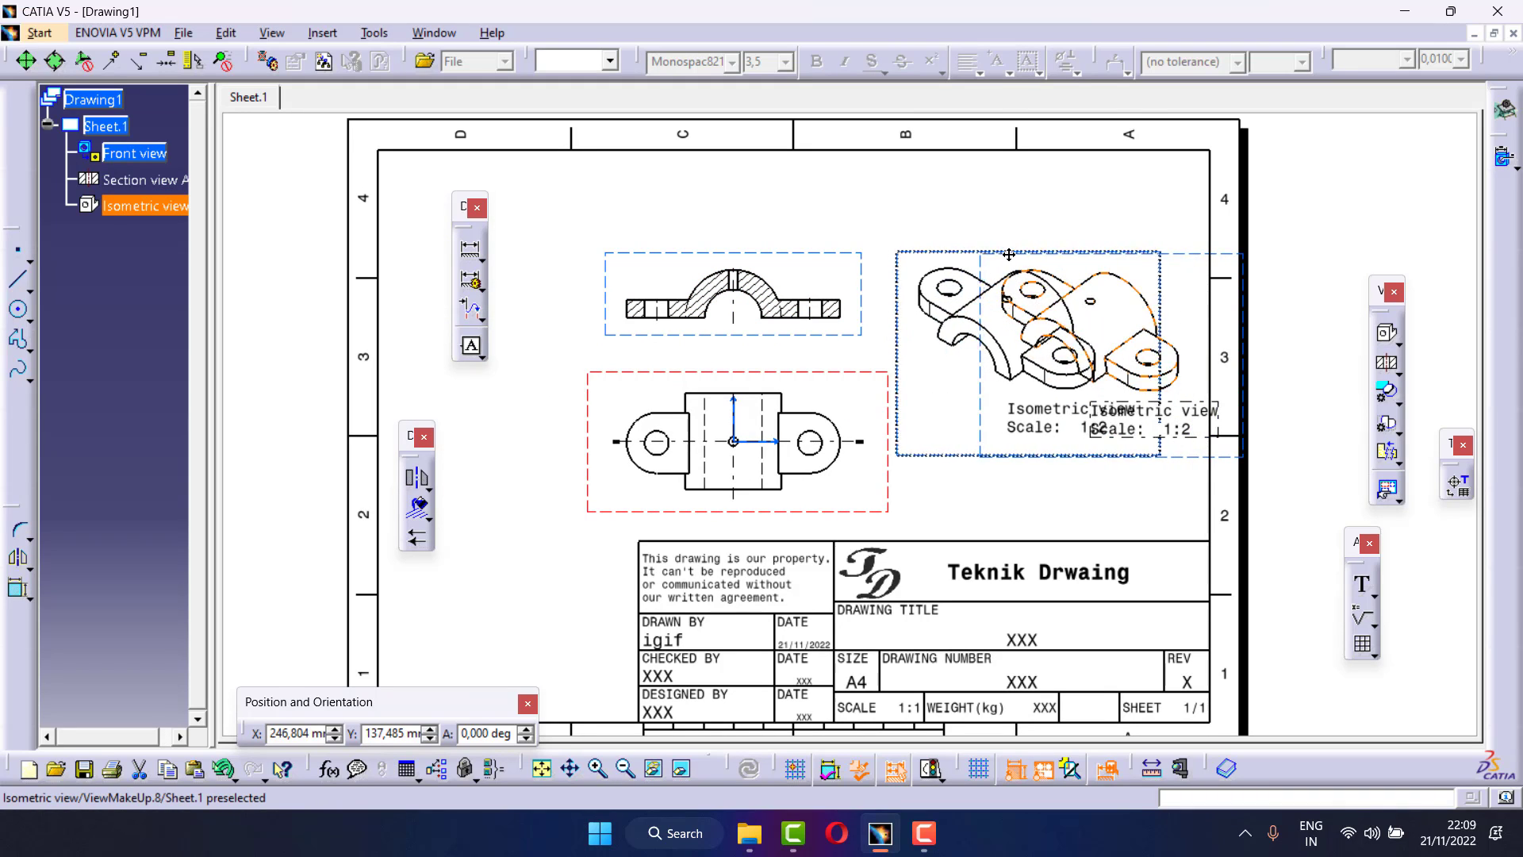
{"action": "right_click", "coordinate": [1101, 431]}
{"action": "left_click", "coordinate": [1135, 369]}
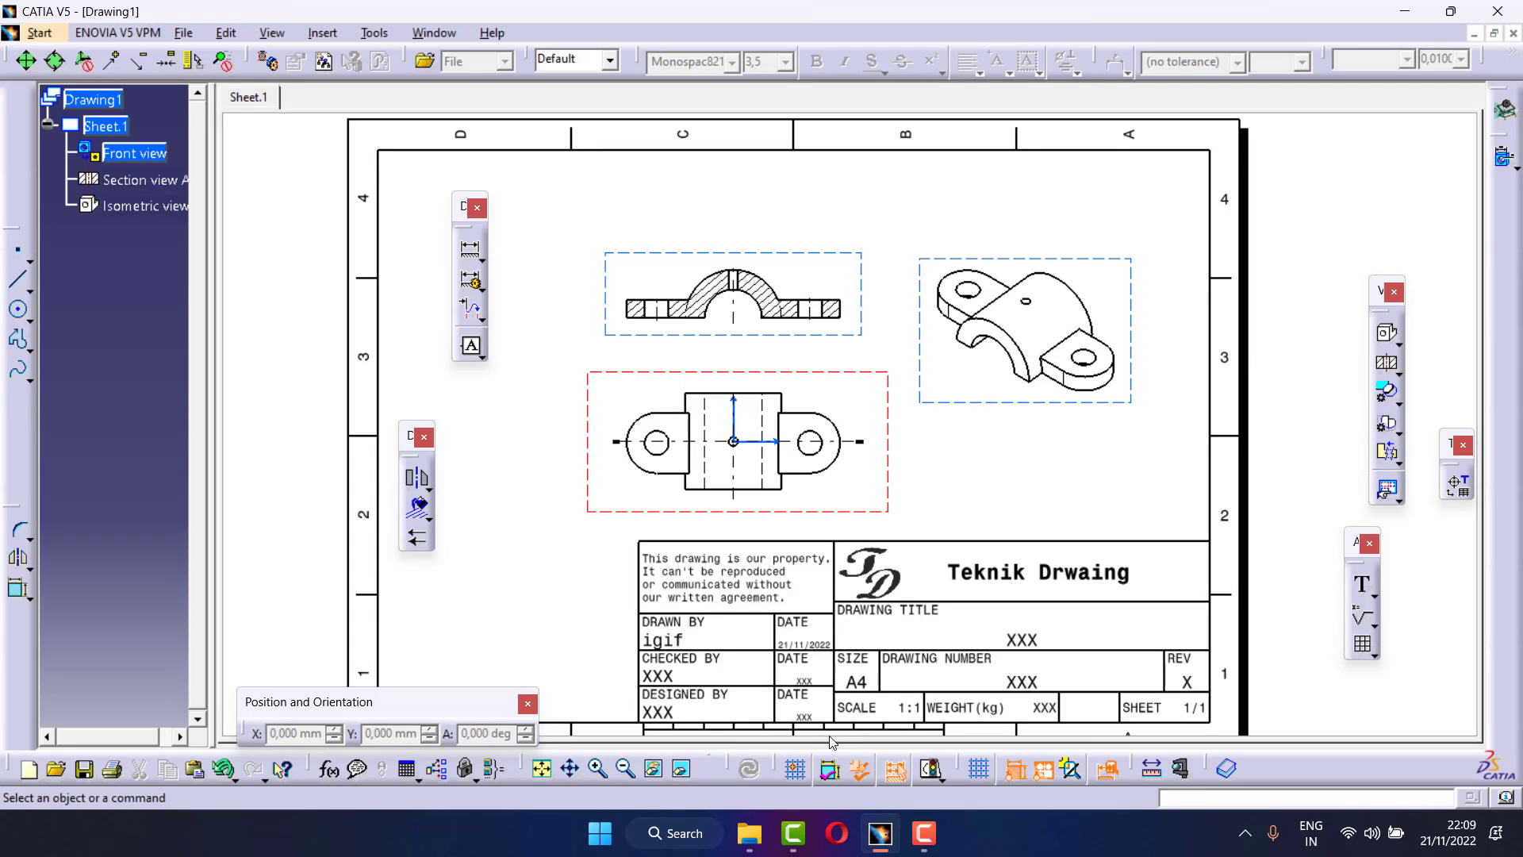
{"action": "left_click", "coordinate": [435, 32]}
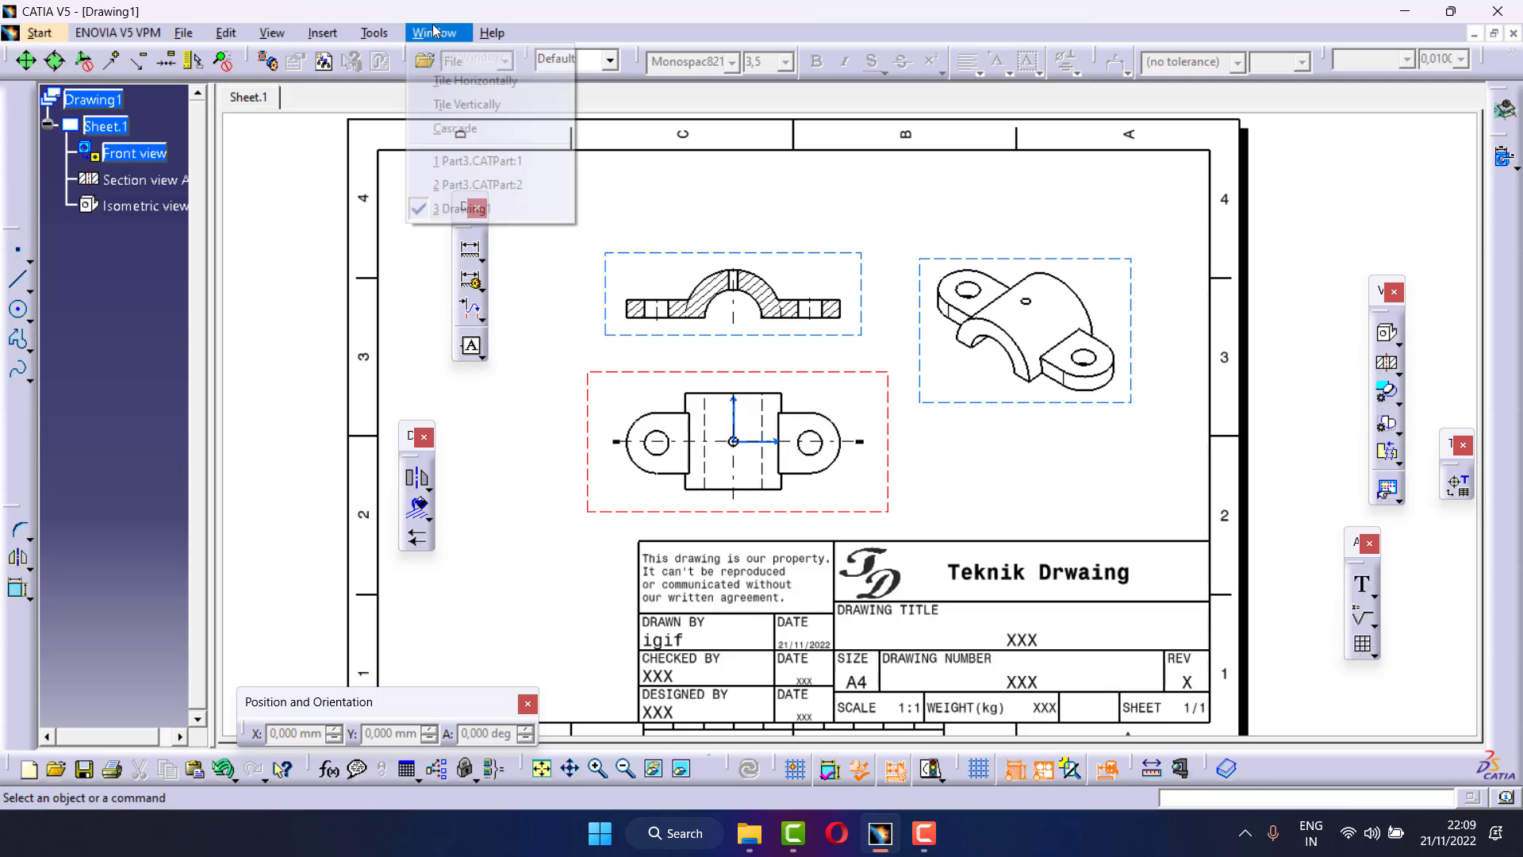
{"action": "left_click", "coordinate": [462, 184]}
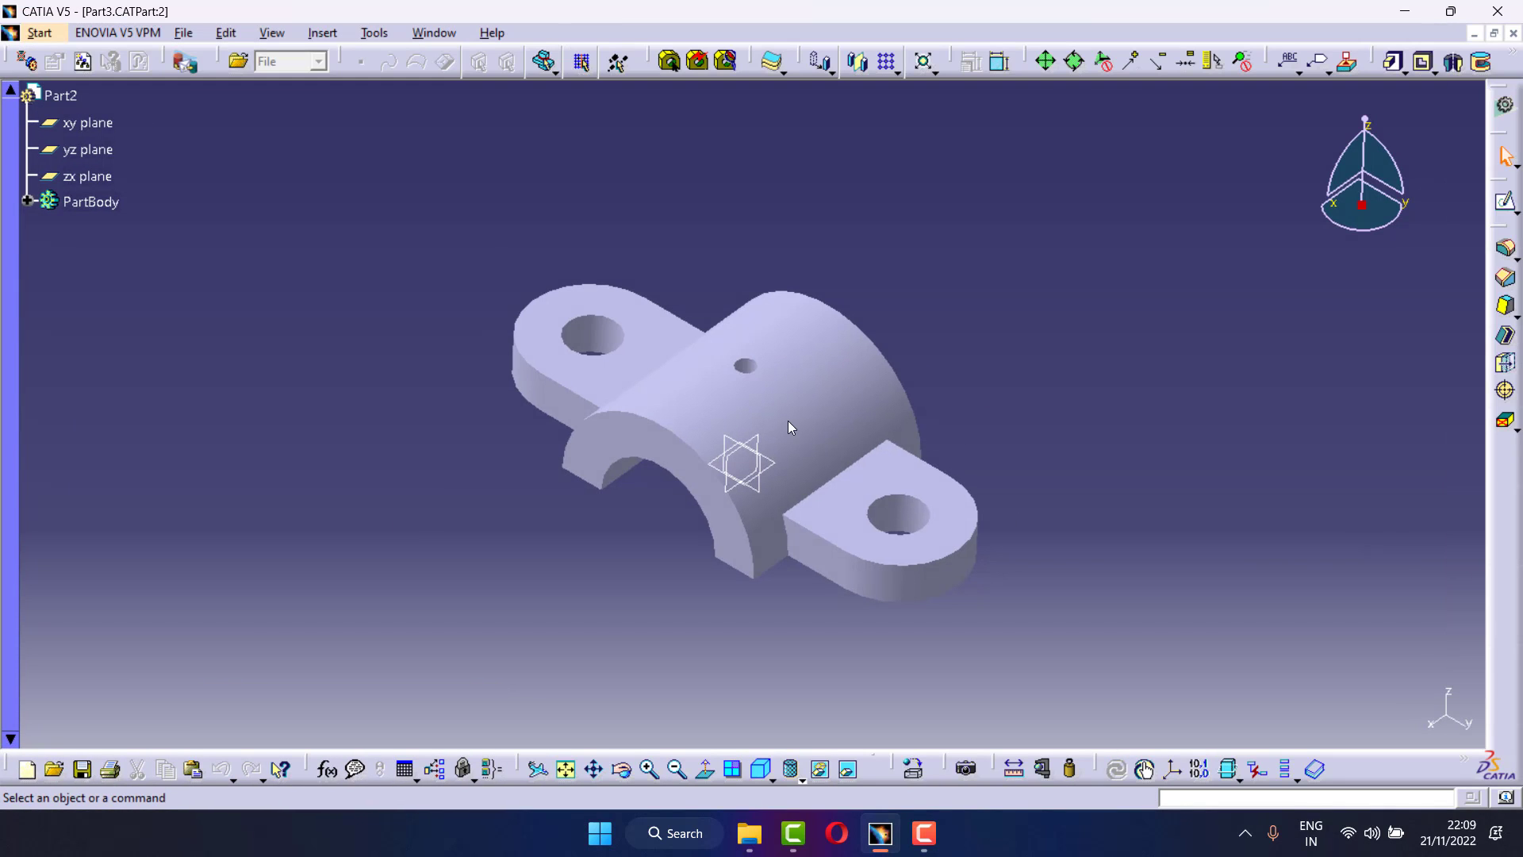
{"action": "left_click", "coordinate": [435, 33]}
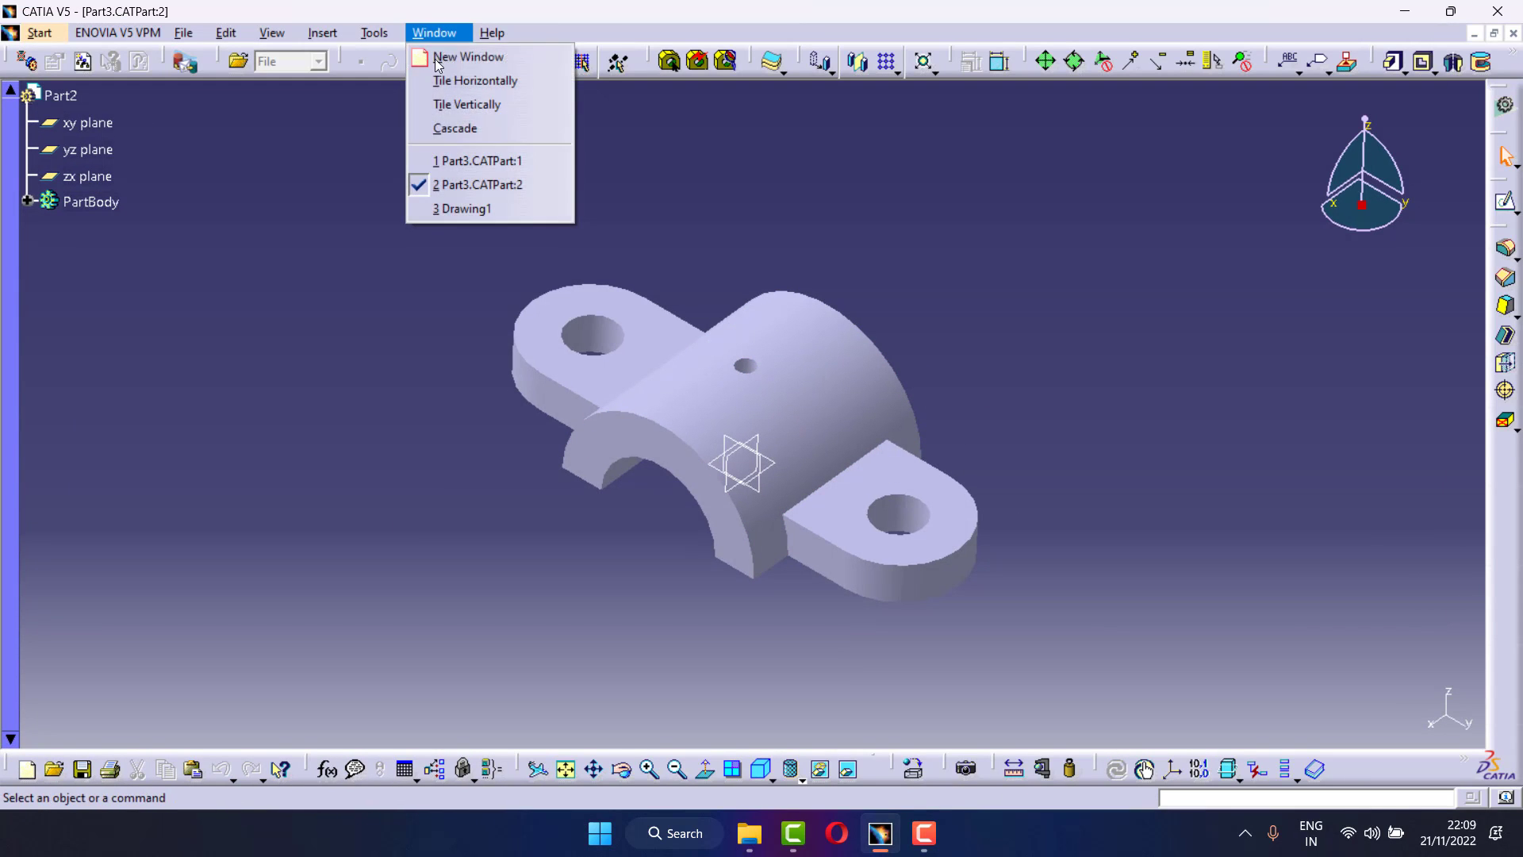
{"action": "left_click", "coordinate": [448, 208]}
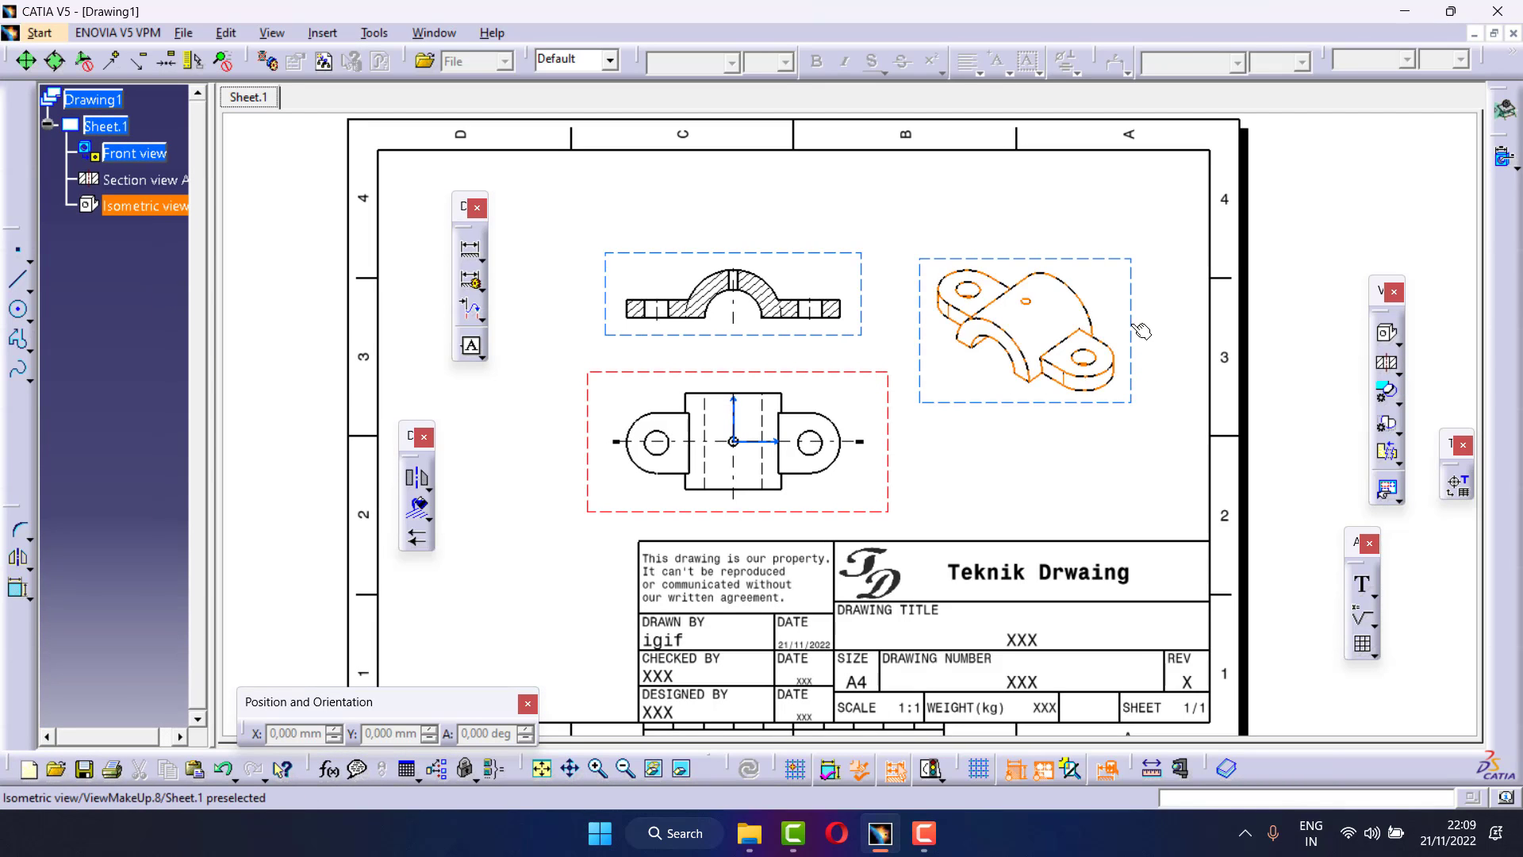
{"action": "left_click", "coordinate": [1136, 325]}
Set the isometric view's generation mode to Raster in its Properties
{"action": "right_click", "coordinate": [1133, 323]}
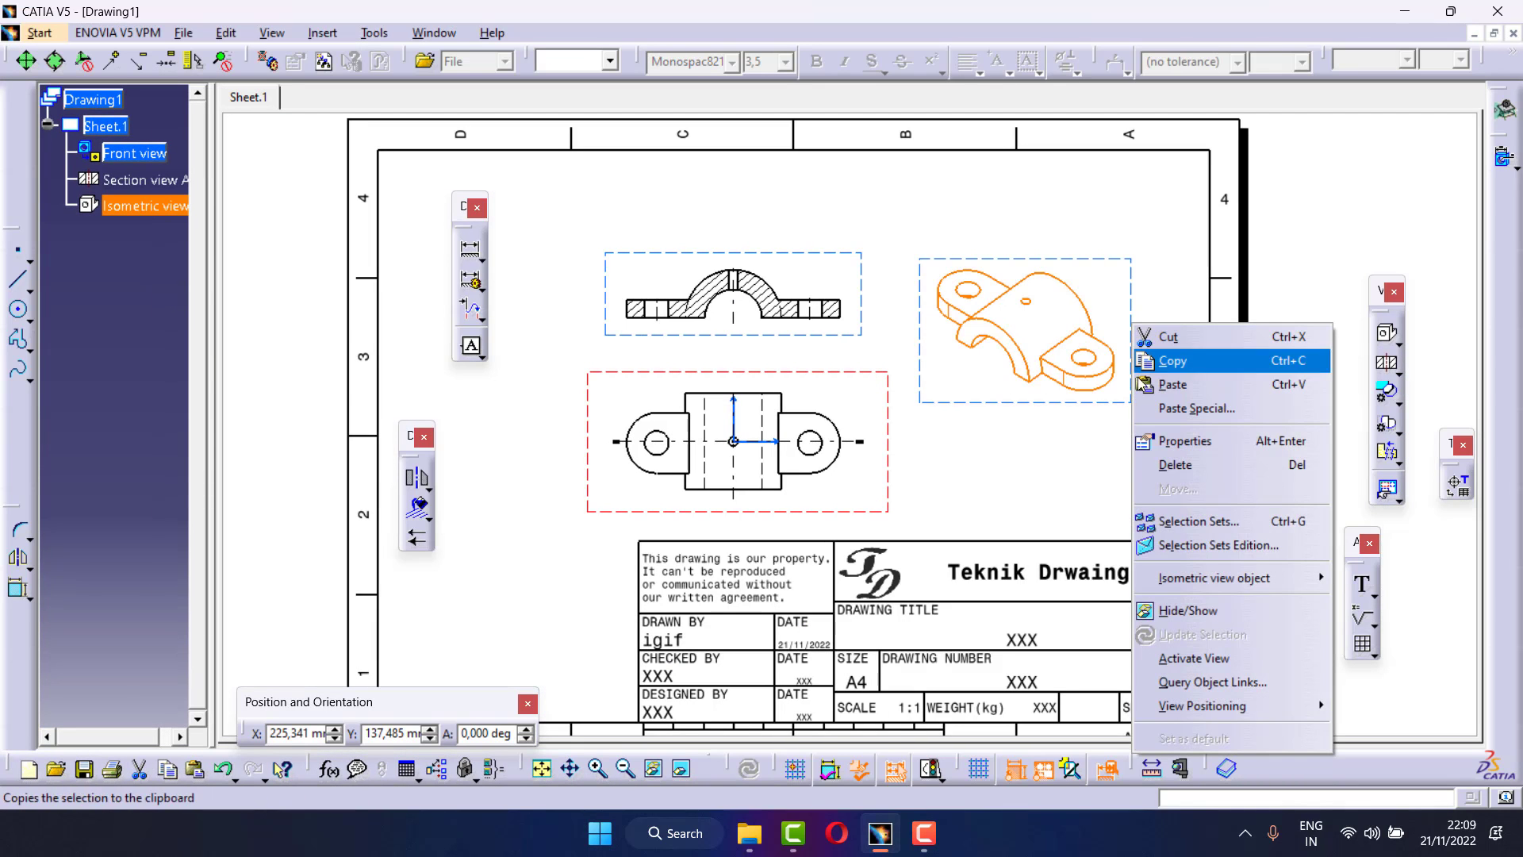
{"action": "left_click", "coordinate": [1182, 441]}
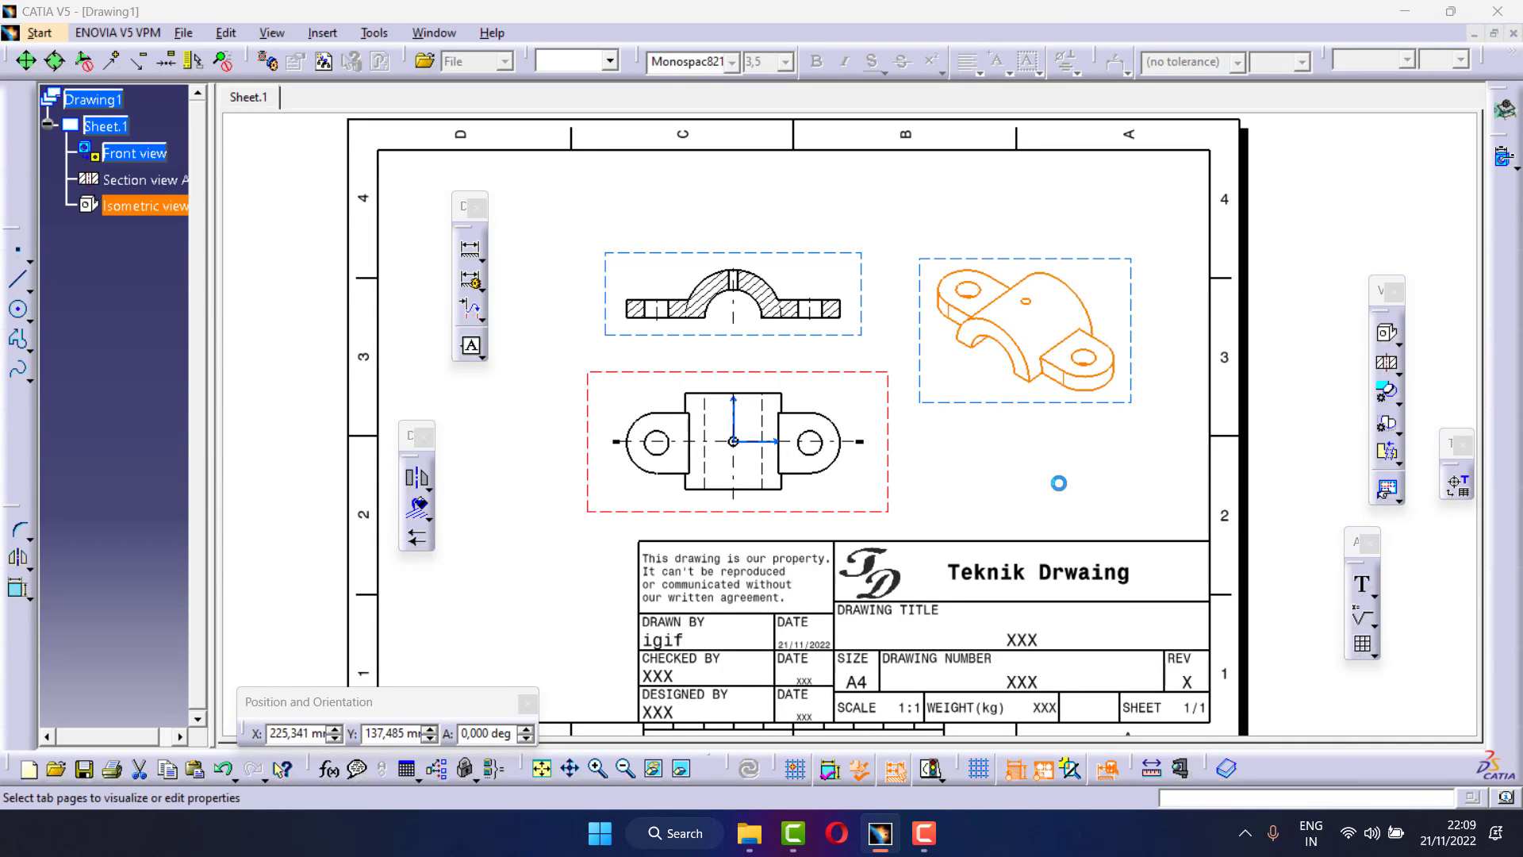
{"action": "left_click_drag", "start_coordinate": [1401, 364], "coordinate": [1396, 492]}
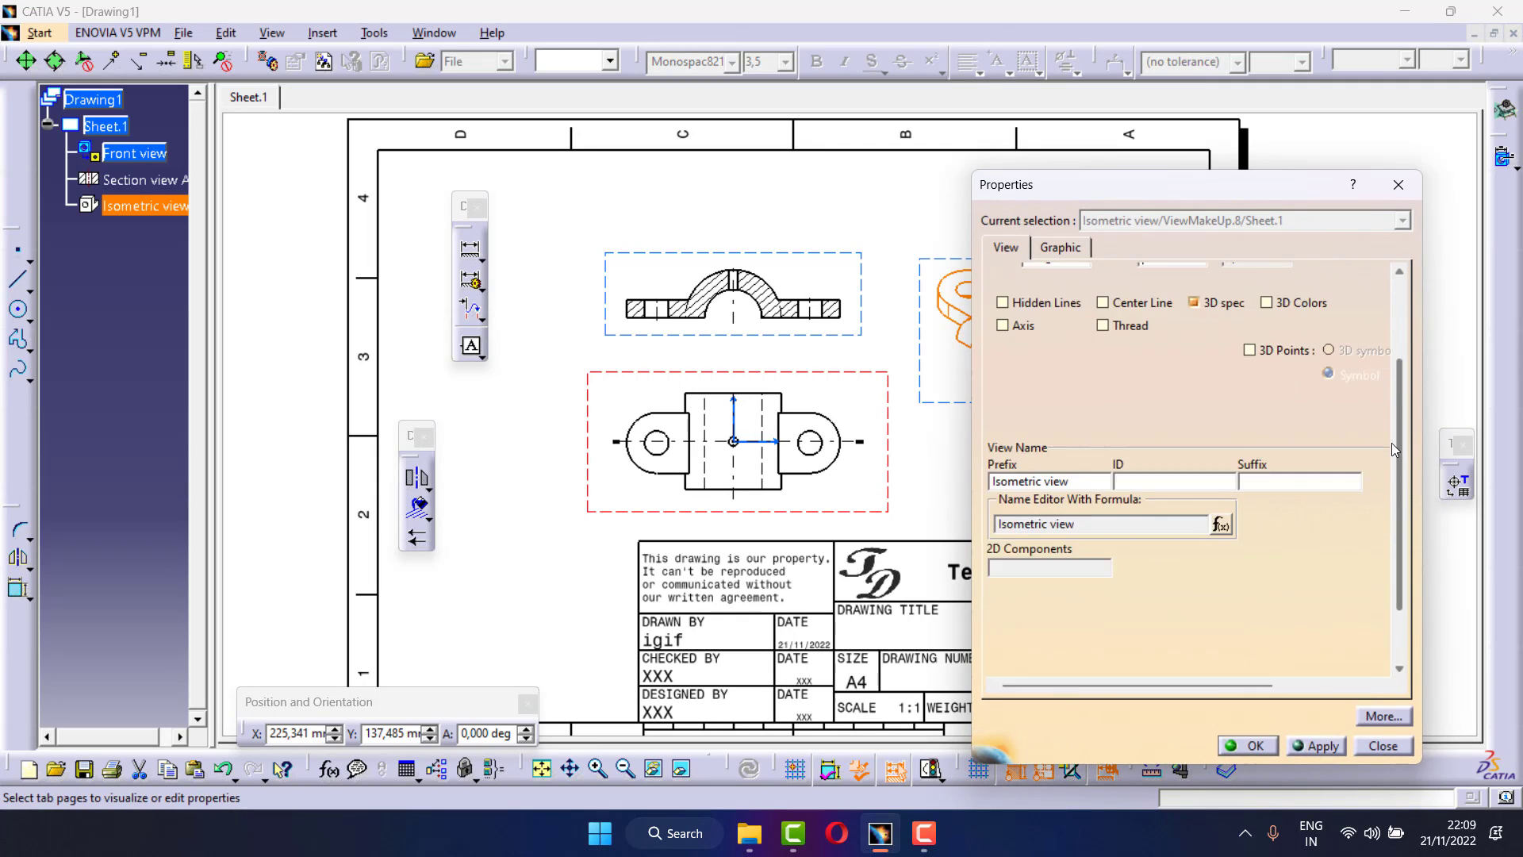
{"action": "left_click", "coordinate": [1291, 576]}
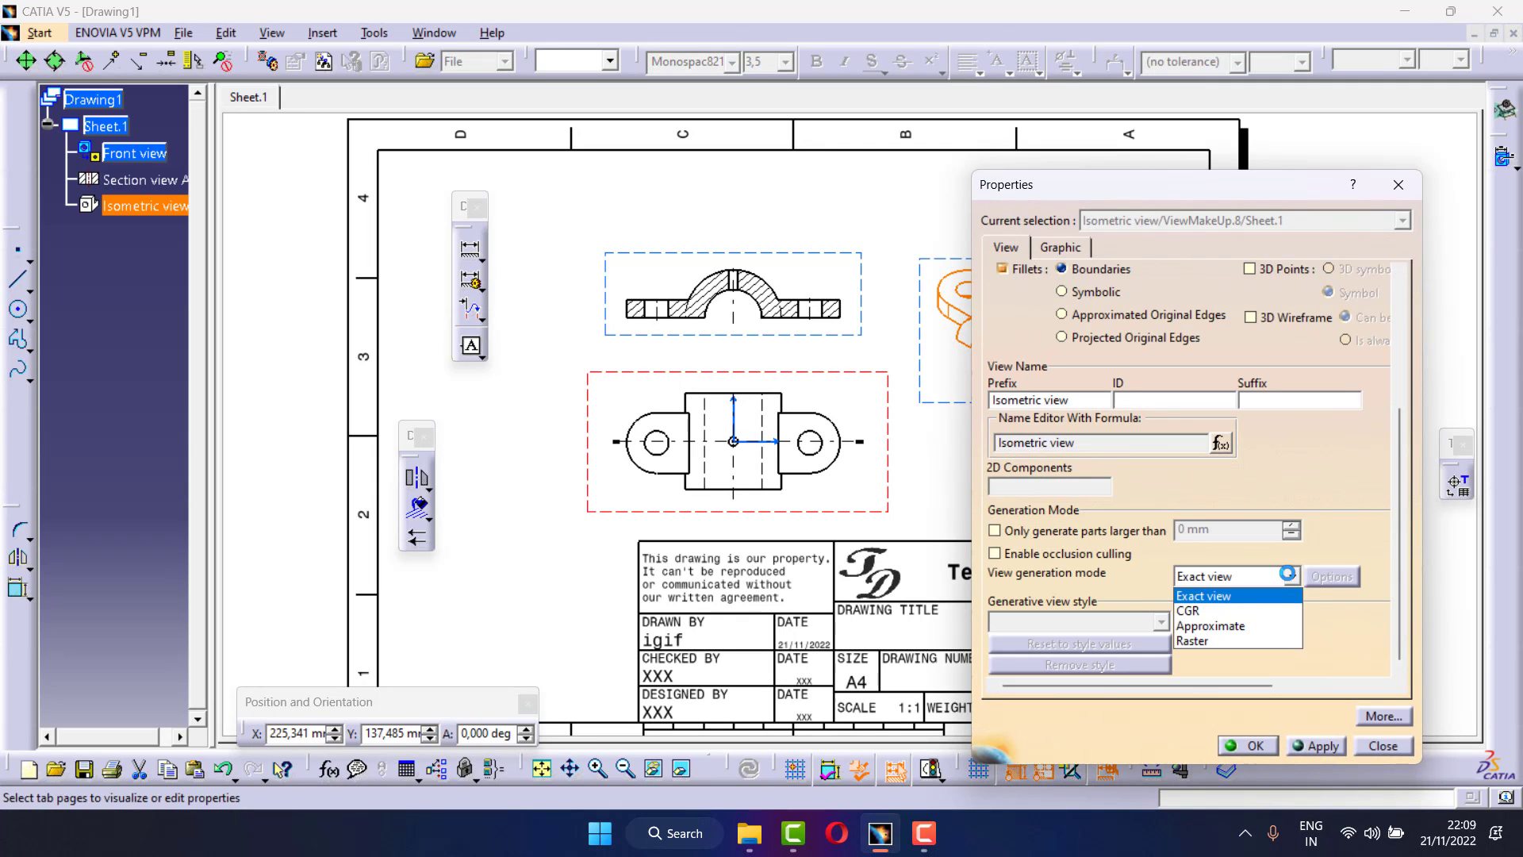
{"action": "left_click", "coordinate": [1236, 626]}
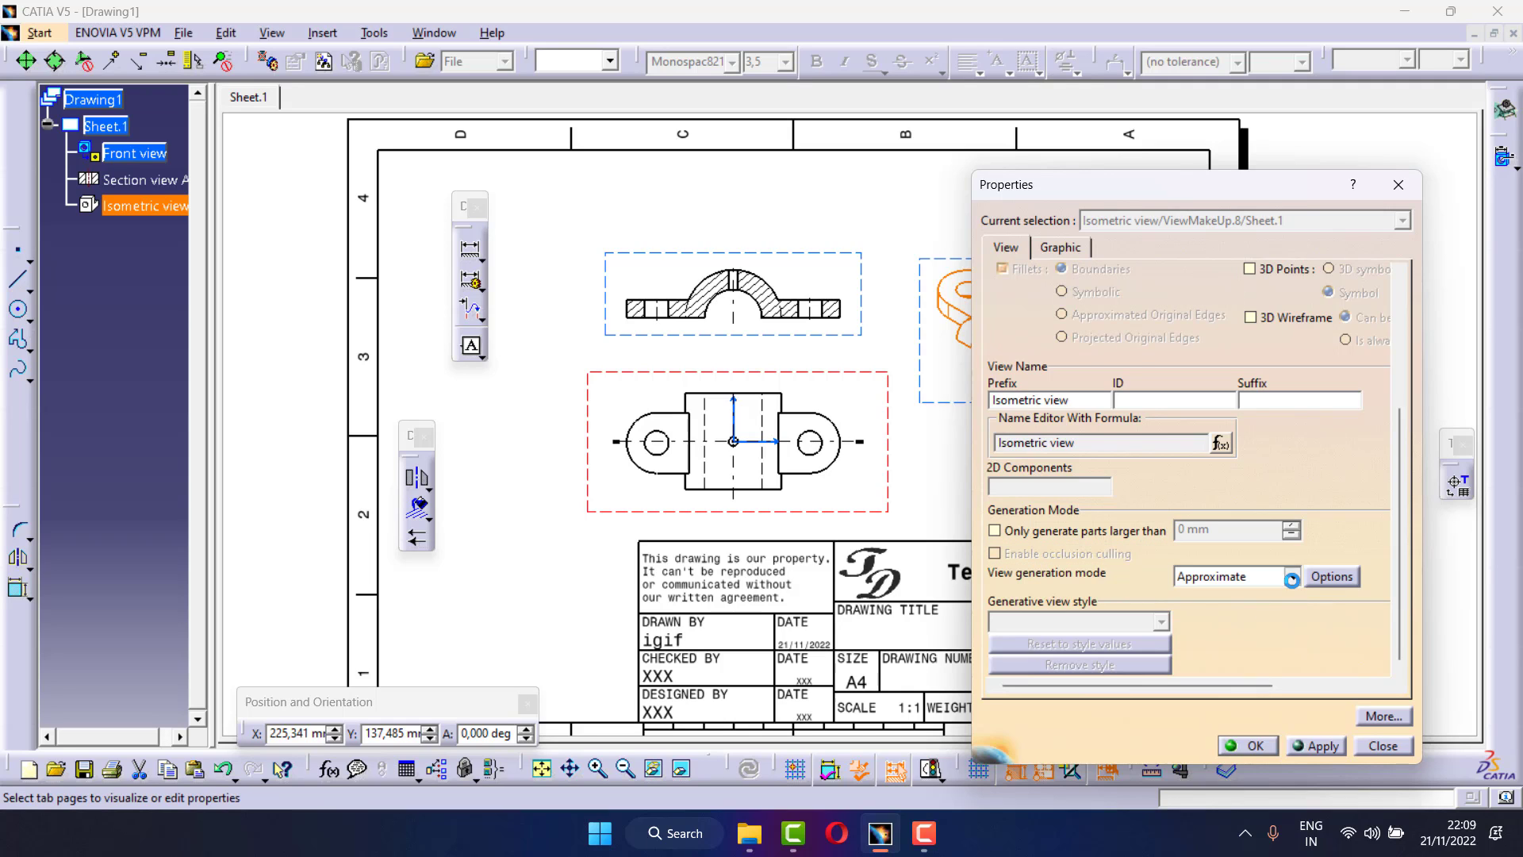
{"action": "left_click", "coordinate": [1228, 577]}
{"action": "left_click", "coordinate": [1219, 642]}
{"action": "left_click", "coordinate": [1332, 577]}
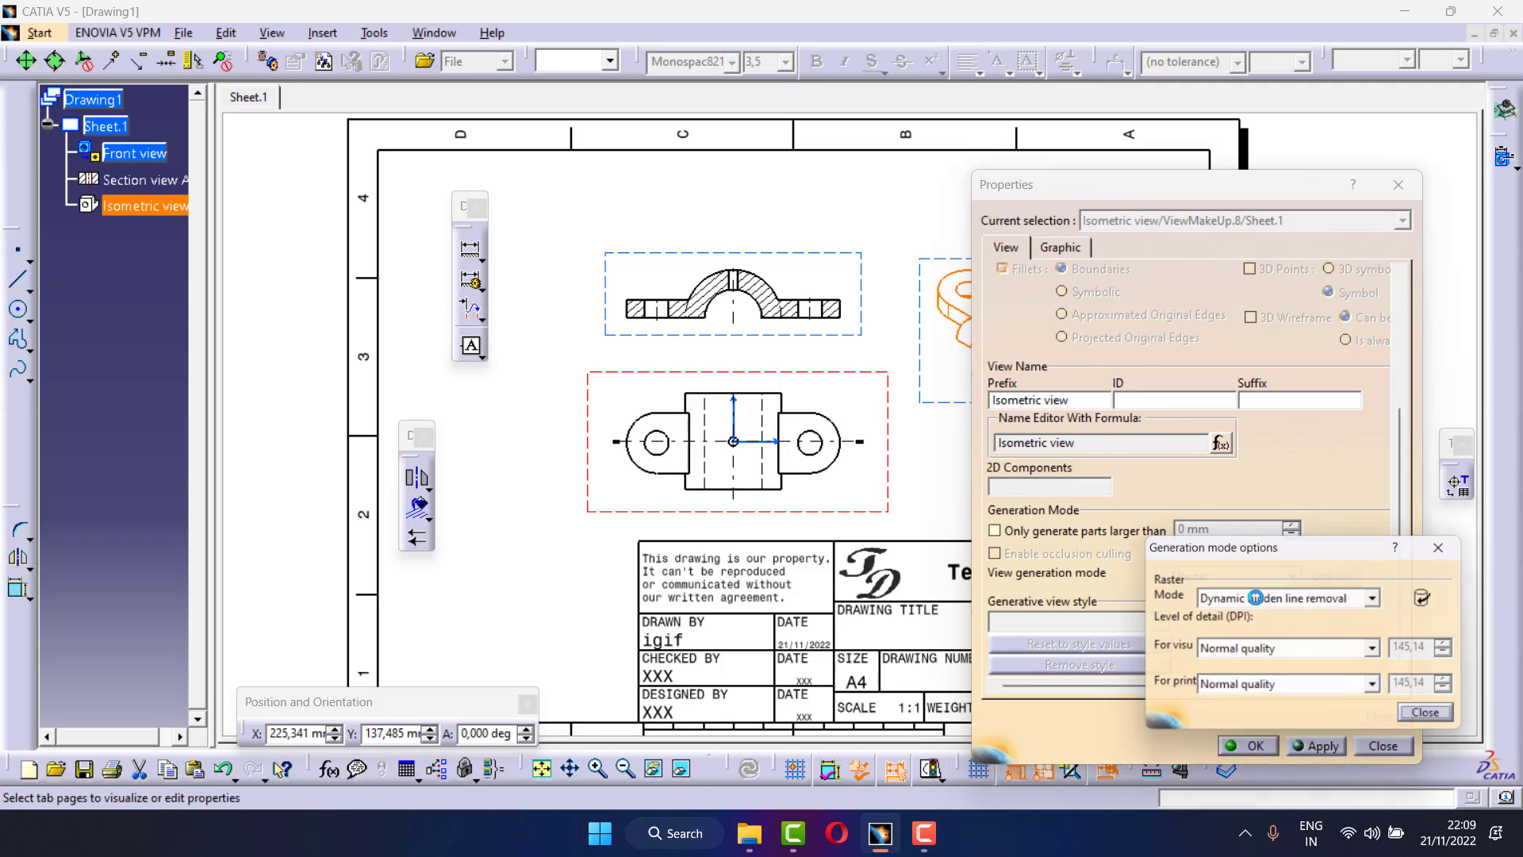
{"action": "left_click", "coordinate": [1446, 549]}
{"action": "left_click", "coordinate": [1228, 576]}
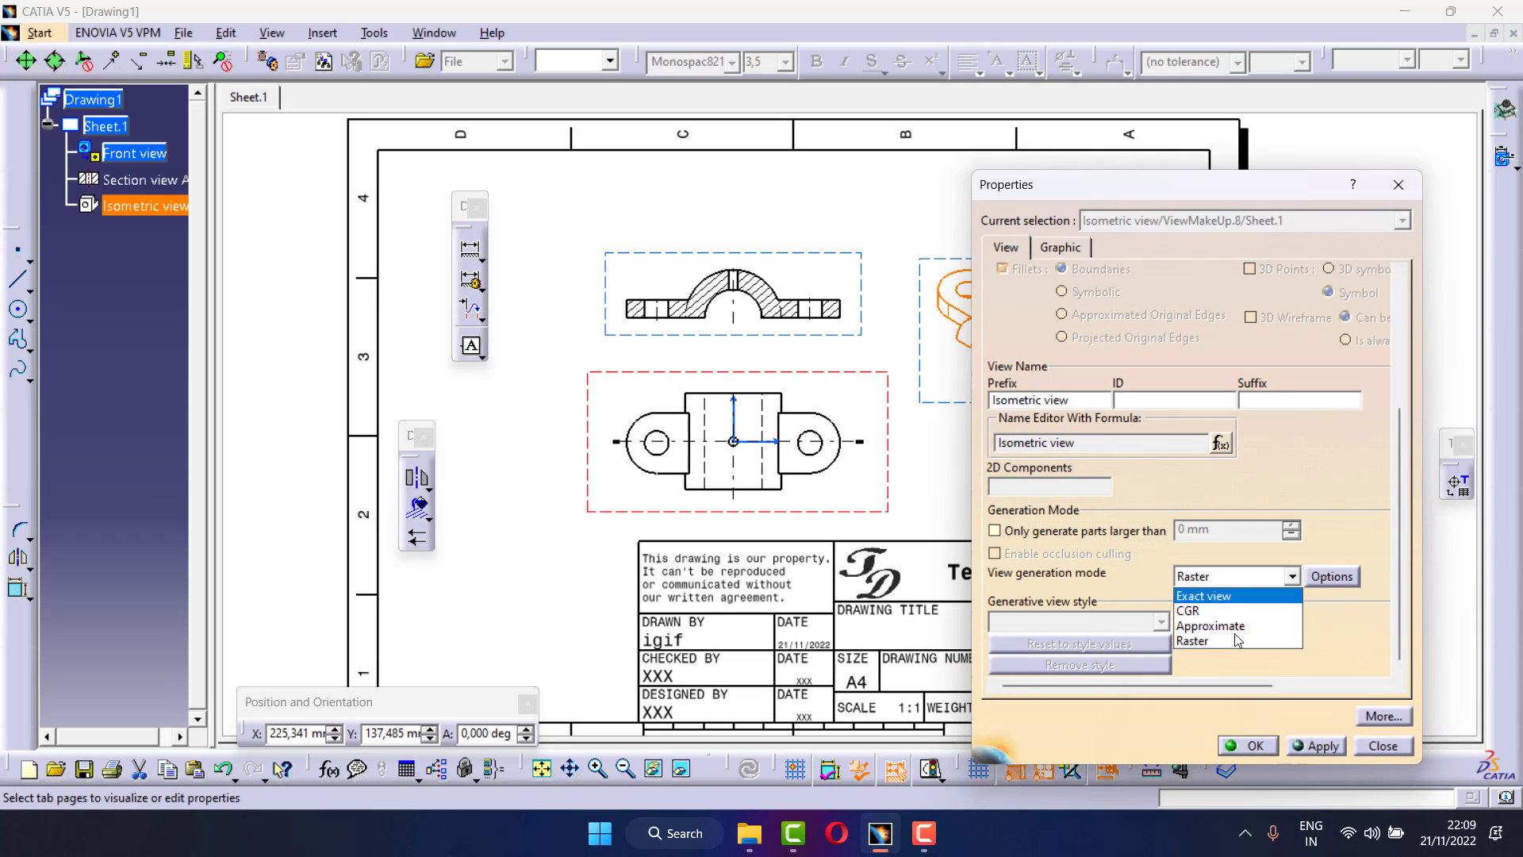
{"action": "left_click", "coordinate": [1219, 639]}
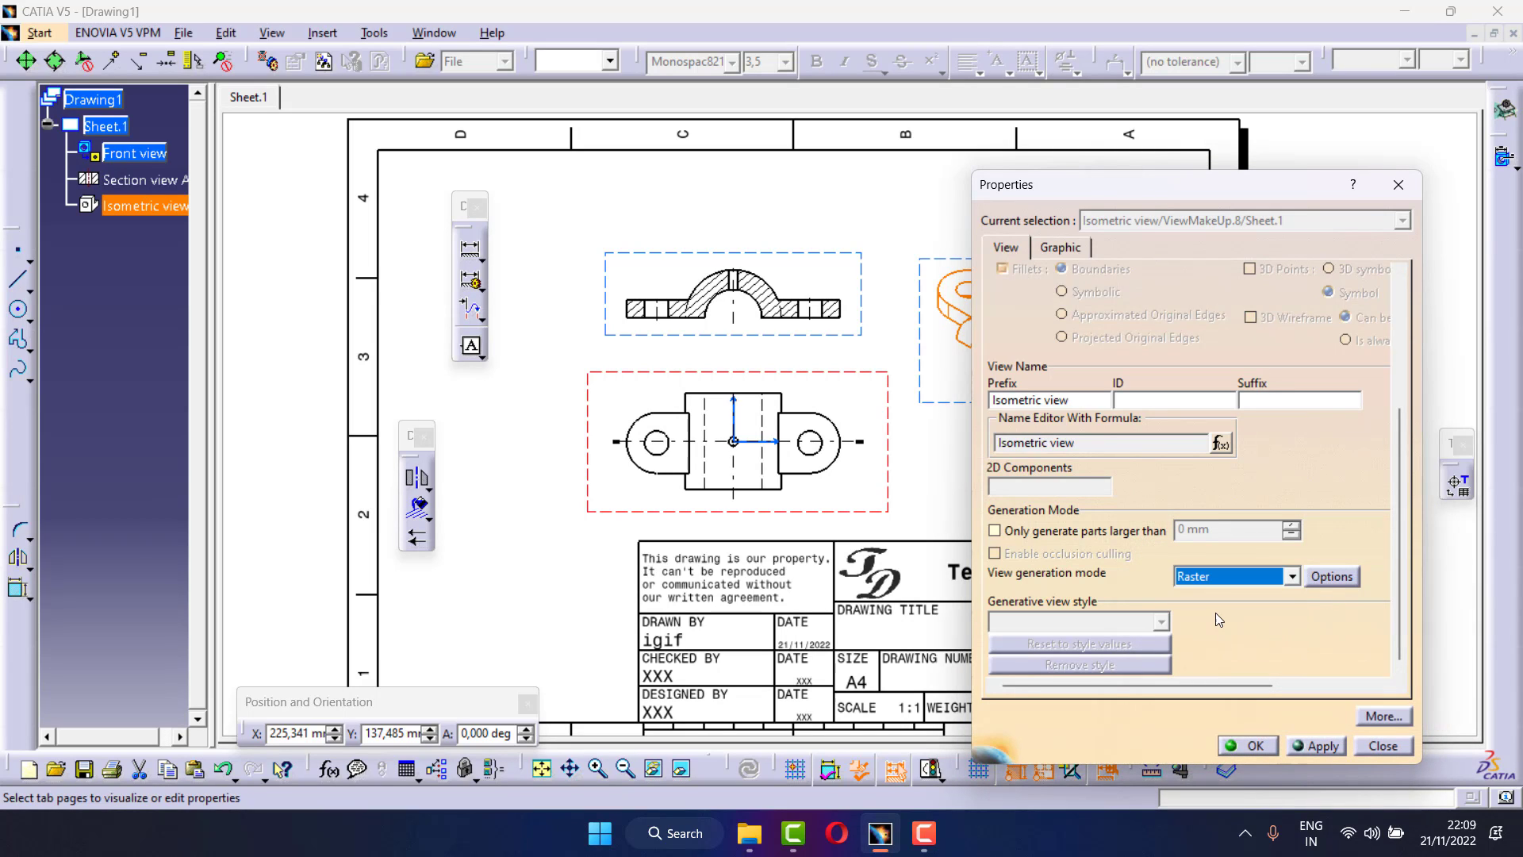
Choose Shading raster mode with High quality for display and print, then apply
{"action": "left_click", "coordinate": [1330, 576]}
{"action": "left_click_drag", "start_coordinate": [1316, 555], "coordinate": [1266, 487]}
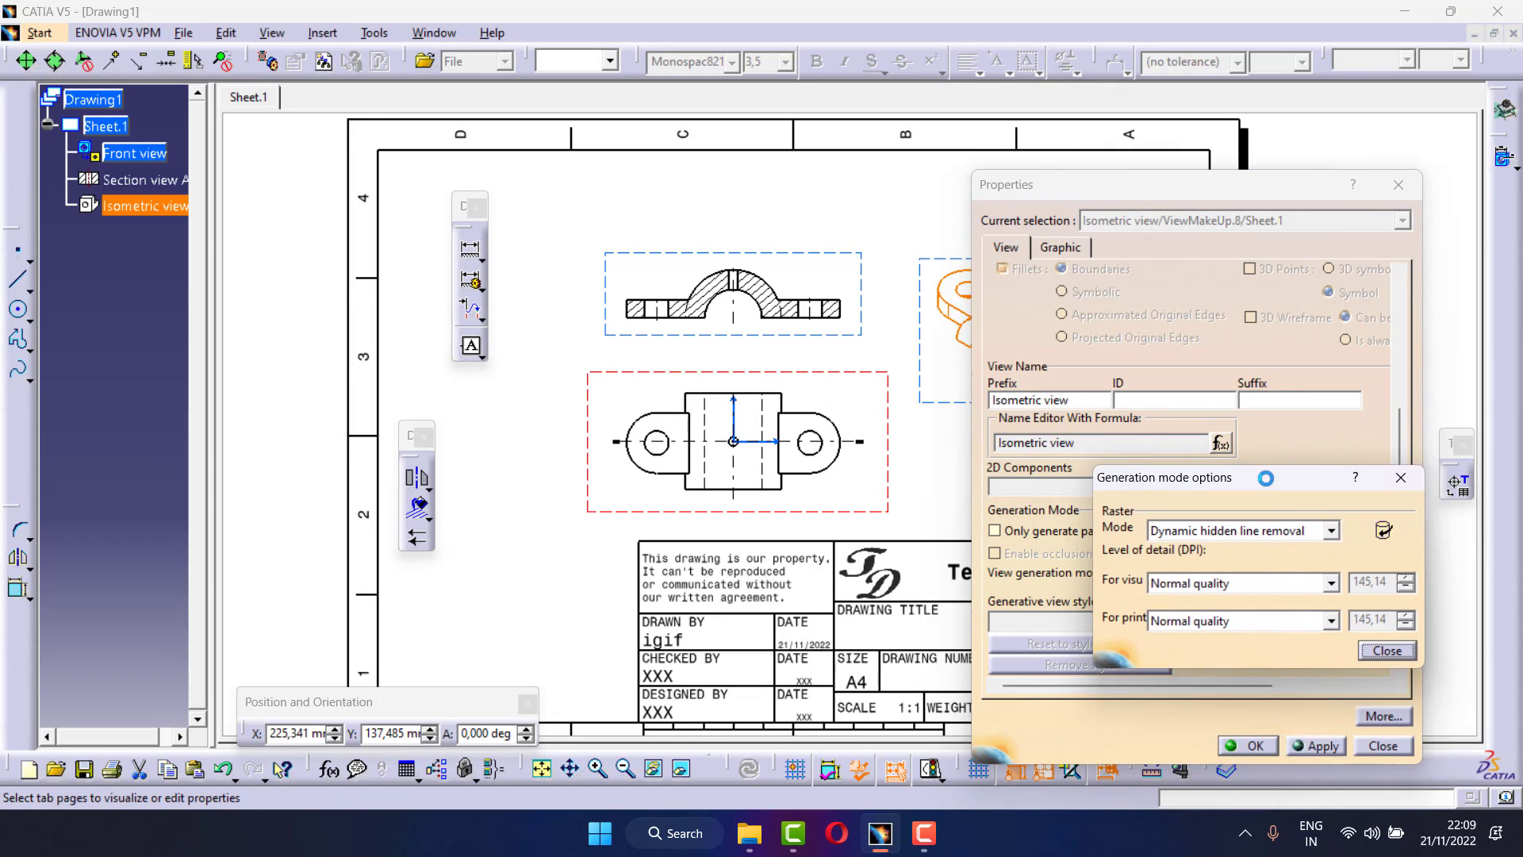
{"action": "left_click", "coordinate": [1310, 531]}
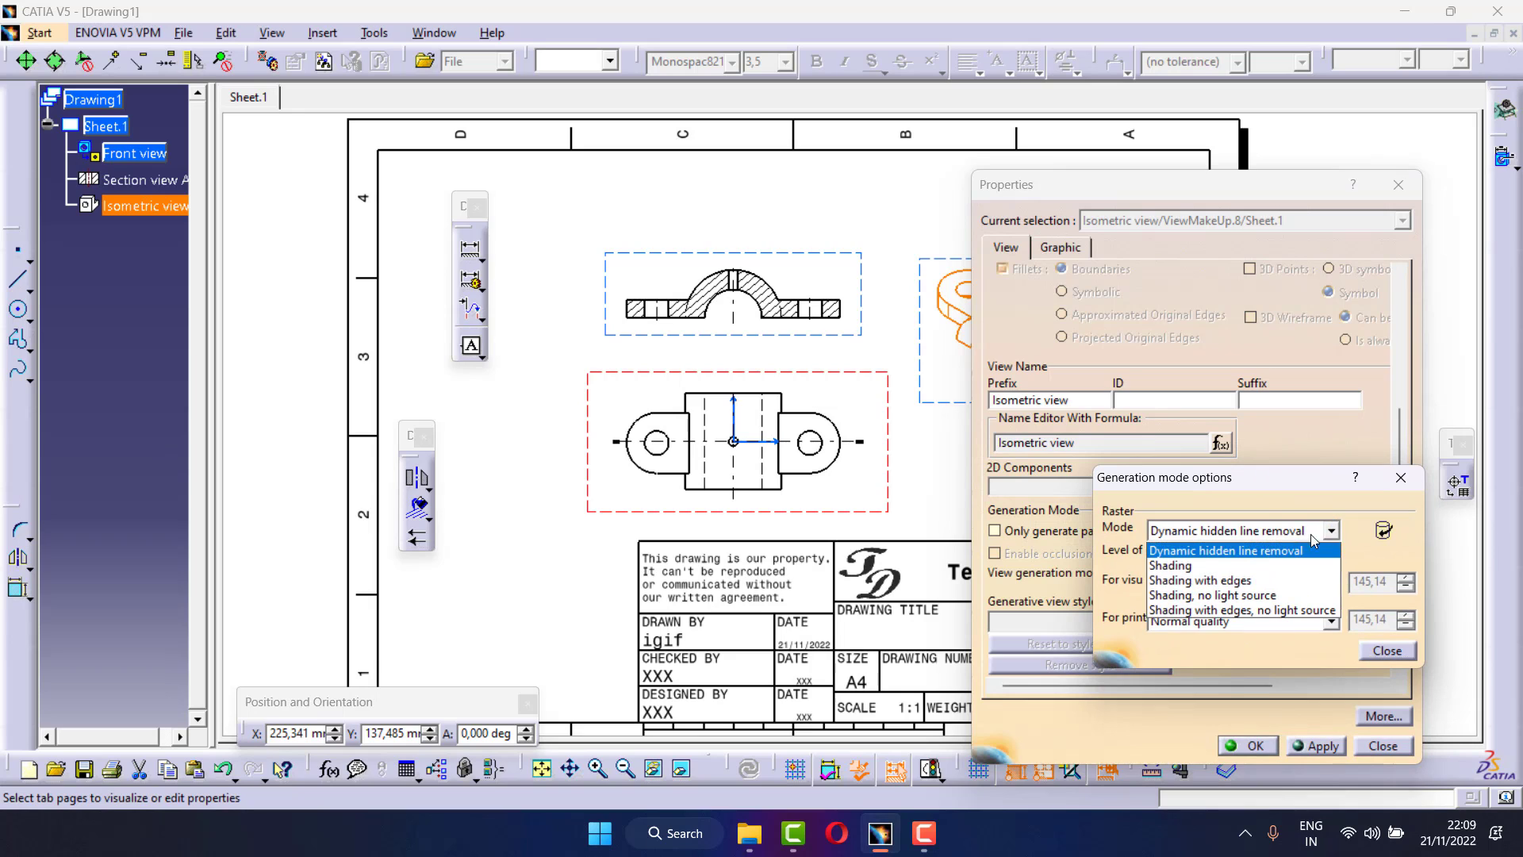
{"action": "left_click", "coordinate": [1230, 568]}
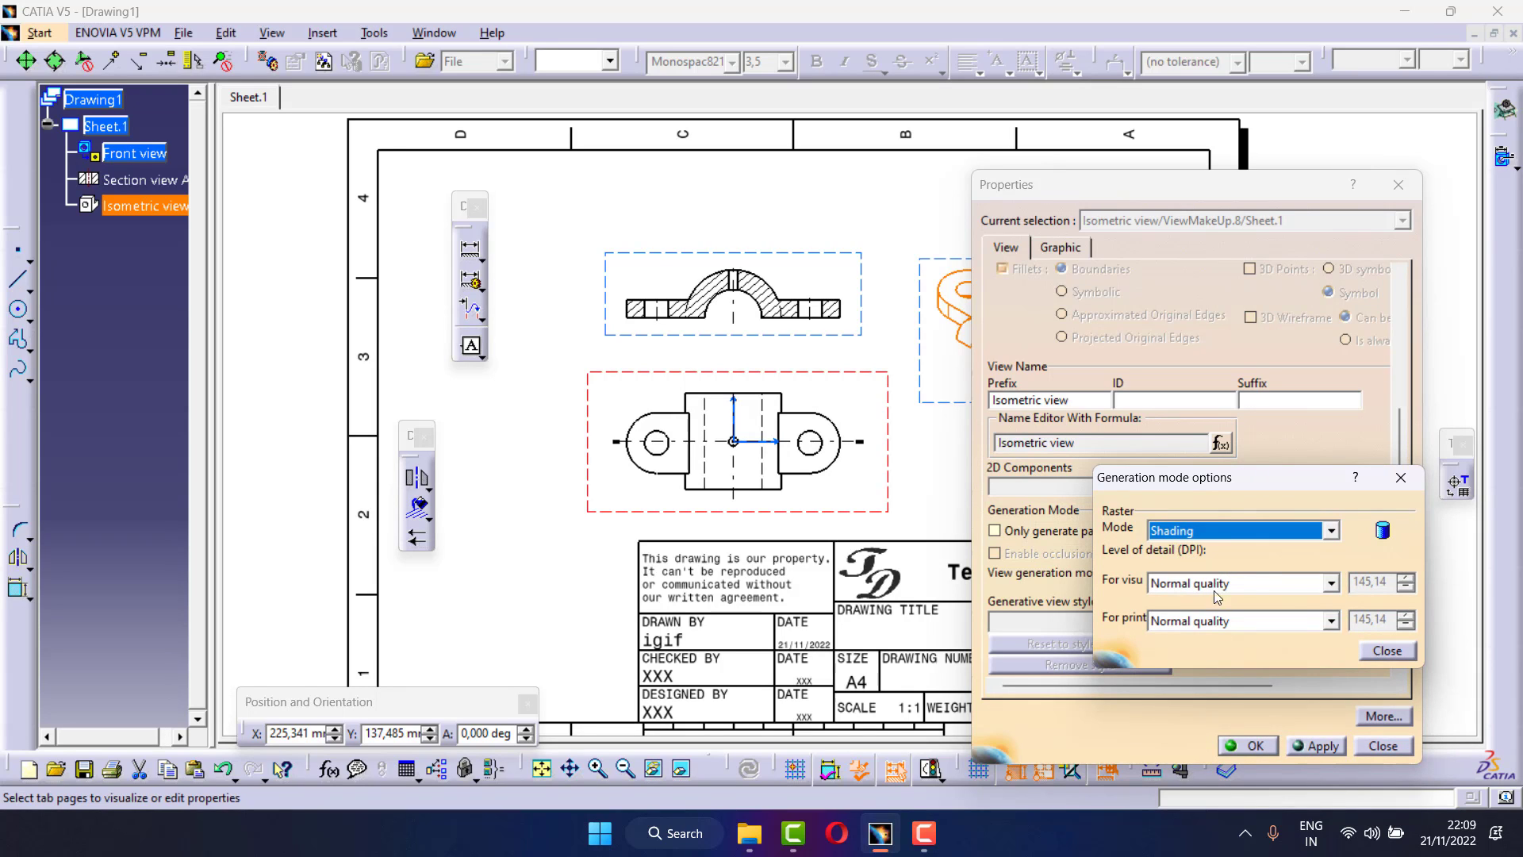
{"action": "left_click", "coordinate": [1218, 587]}
{"action": "left_click", "coordinate": [1200, 630]}
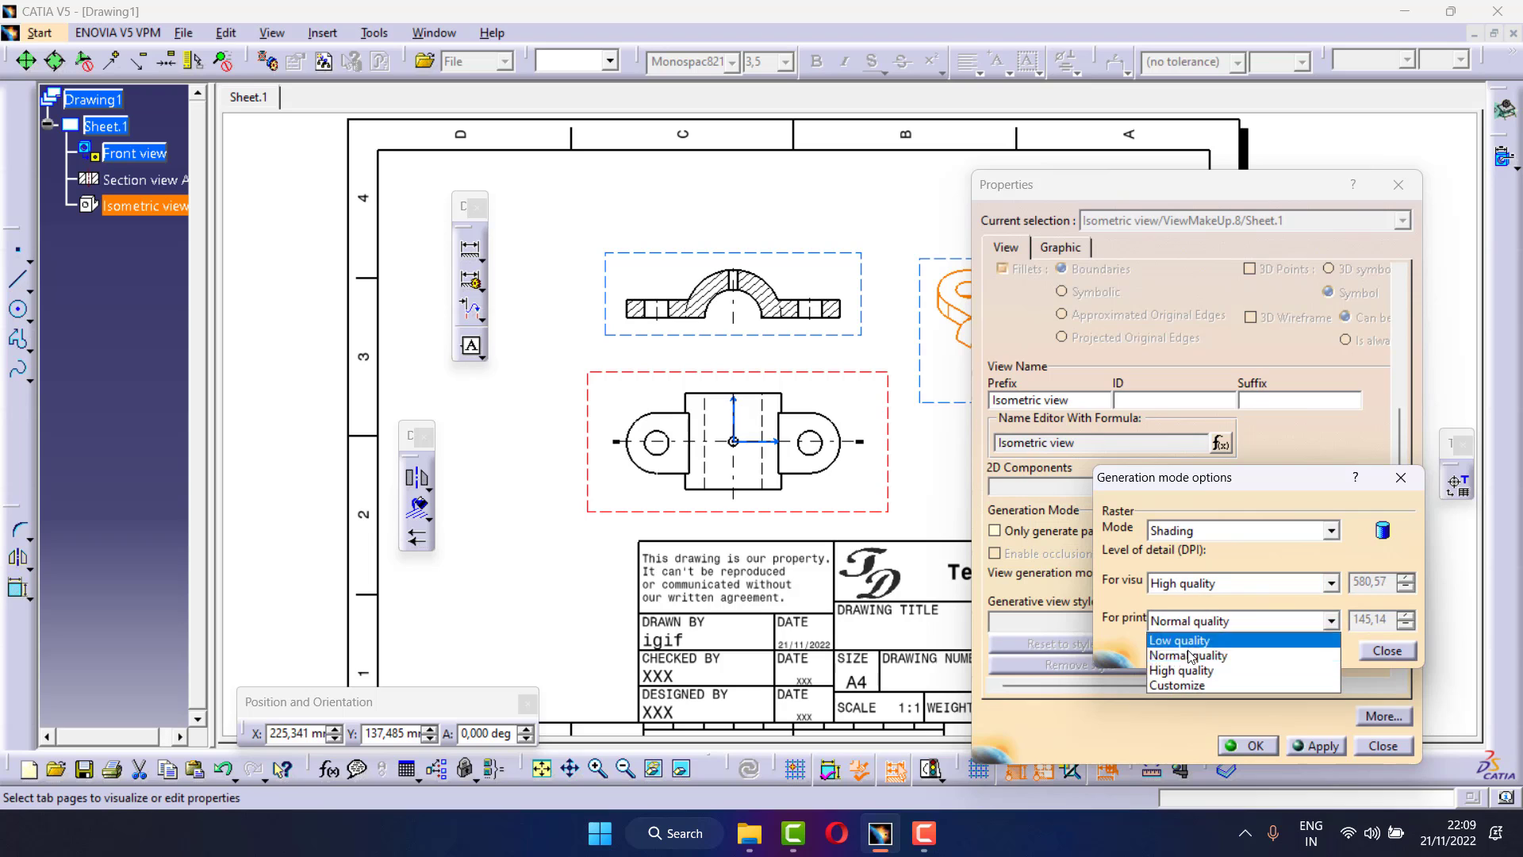
{"action": "left_click", "coordinate": [1190, 670]}
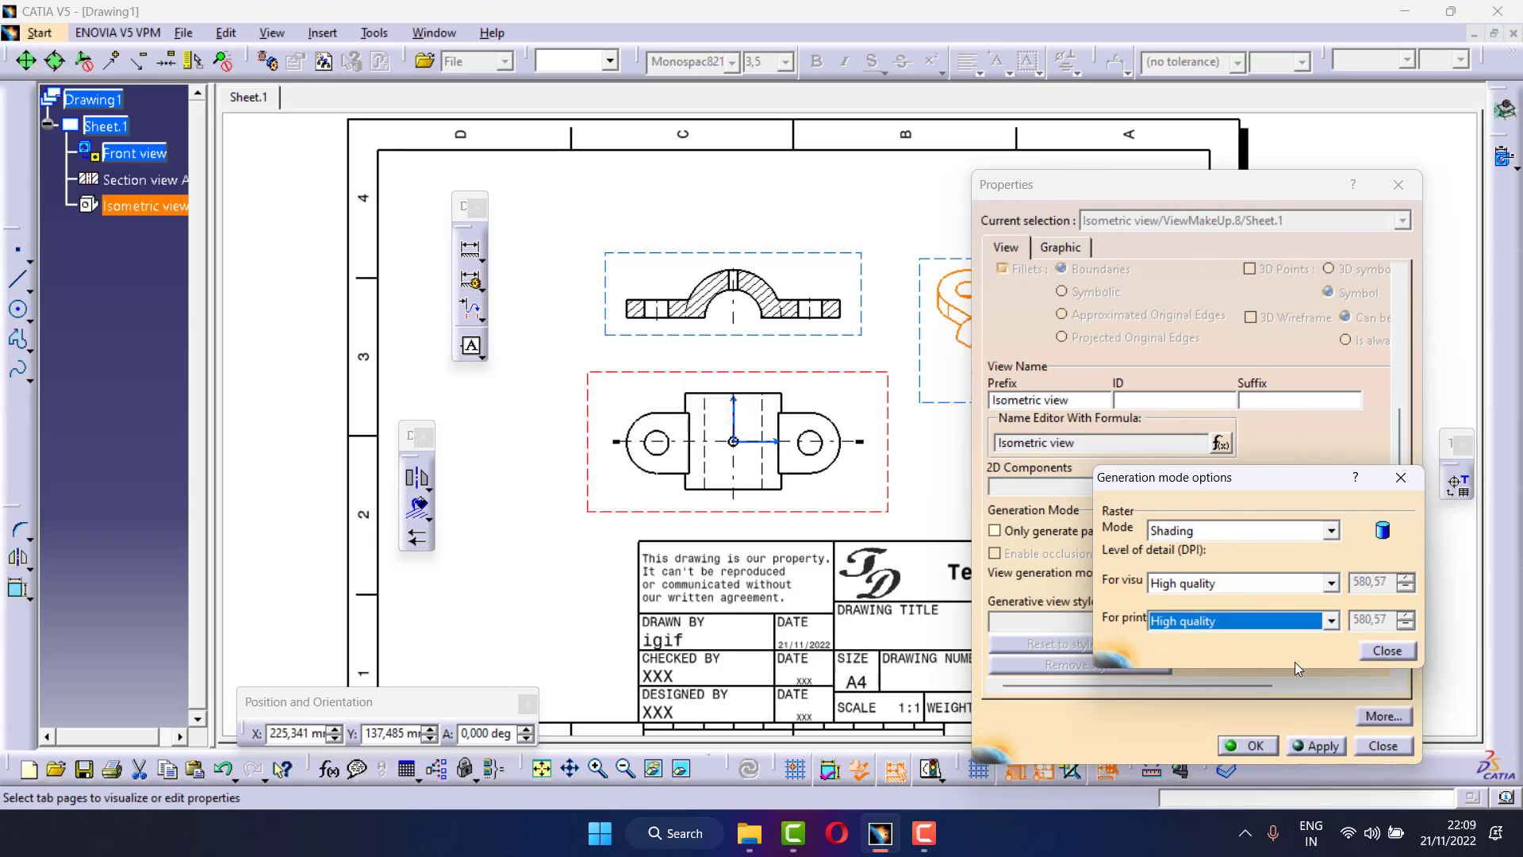
{"action": "left_click", "coordinate": [1383, 651]}
{"action": "left_click", "coordinate": [1263, 744]}
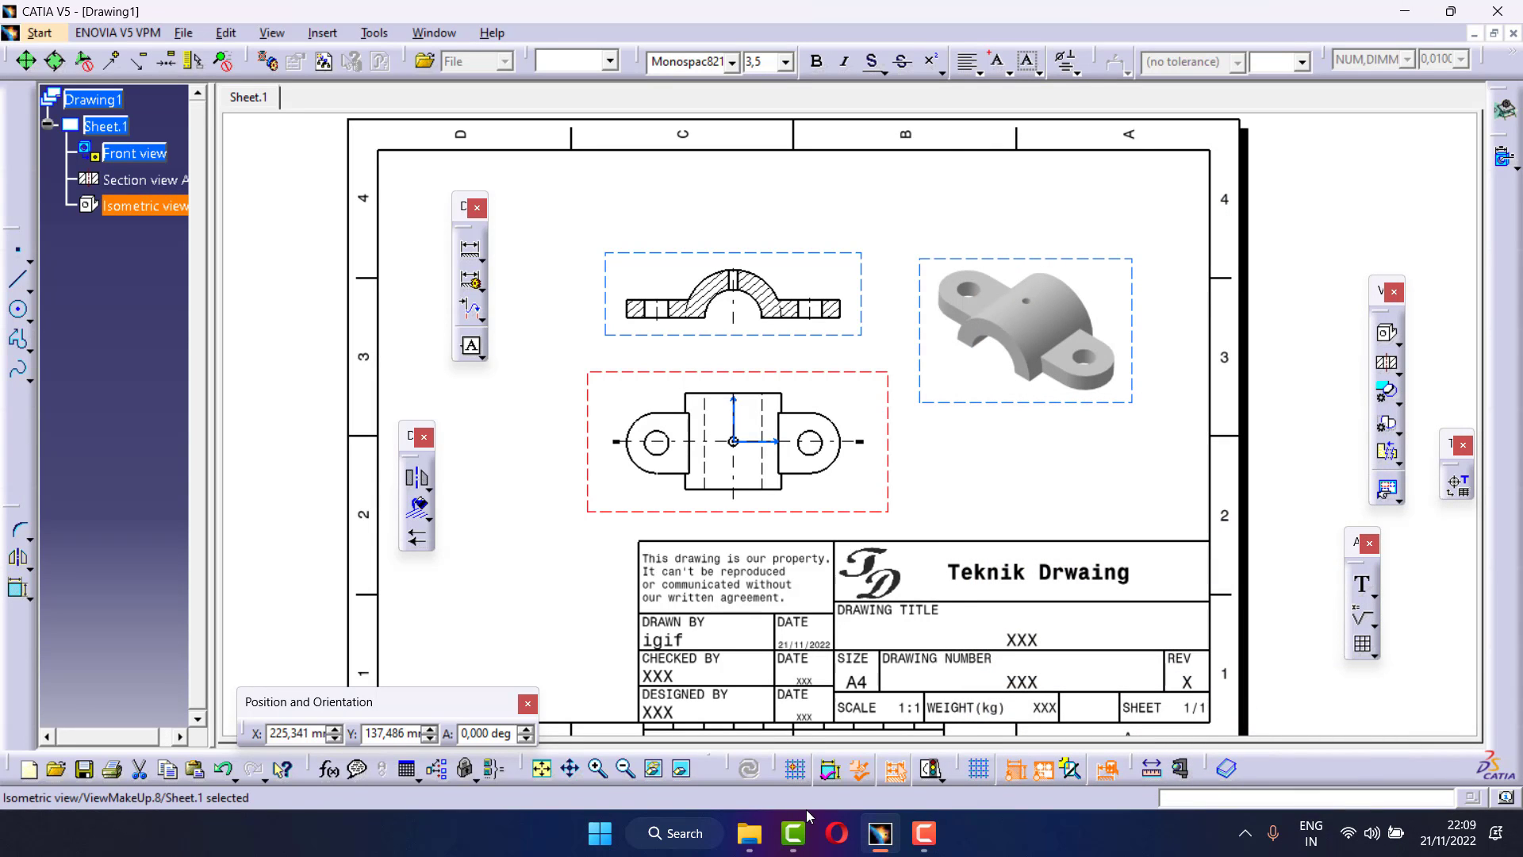
{"action": "left_click", "coordinate": [925, 455]}
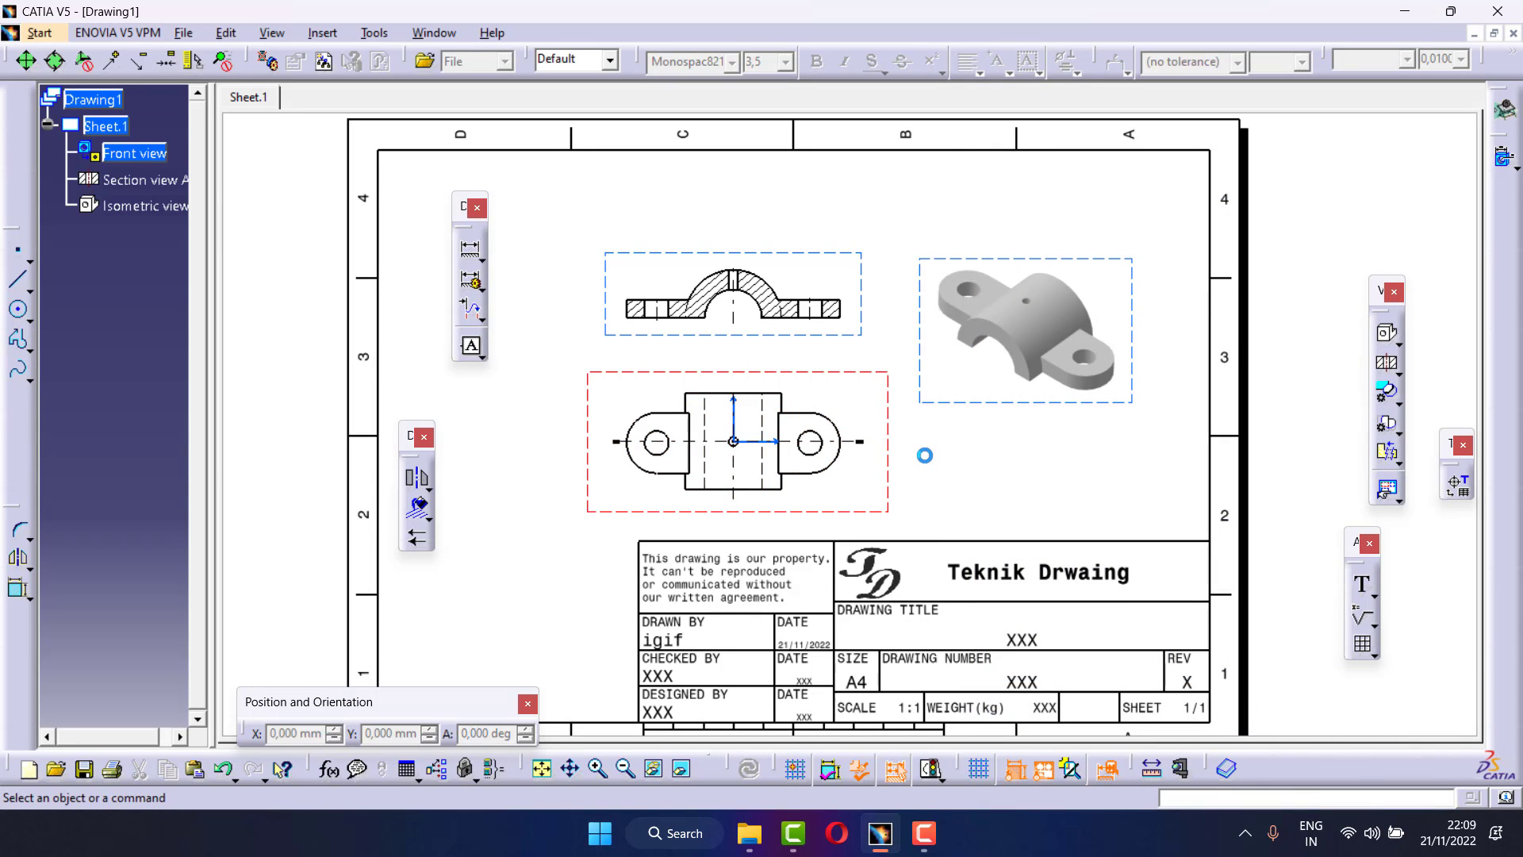
Raise the section view, move the front view up-left, and cut the section cutting line
{"action": "left_click", "coordinate": [597, 770]}
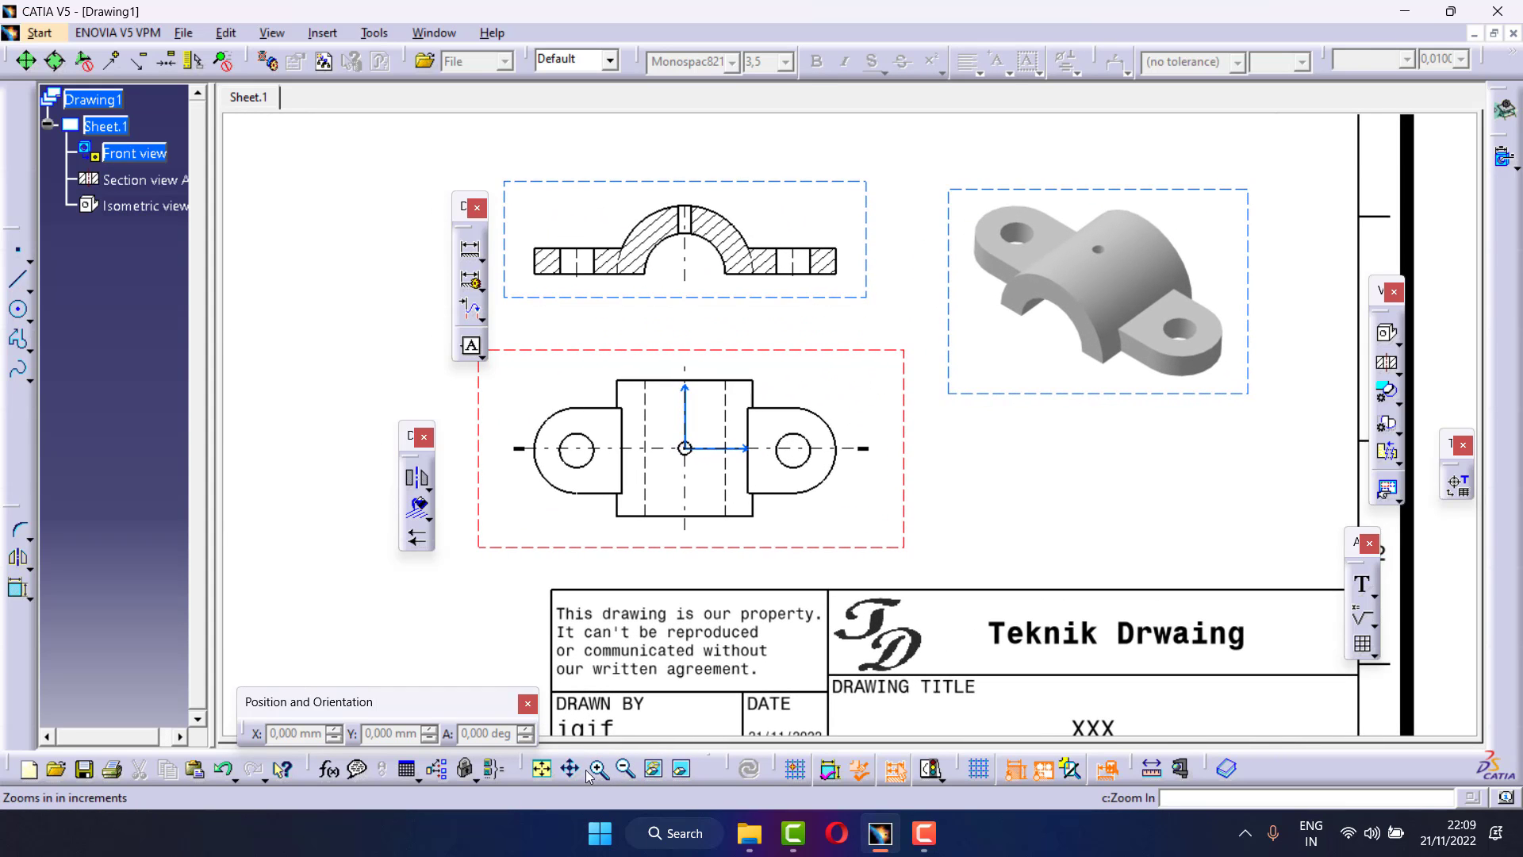
{"action": "middle_click_drag", "start_coordinate": [725, 481], "coordinate": [945, 505]}
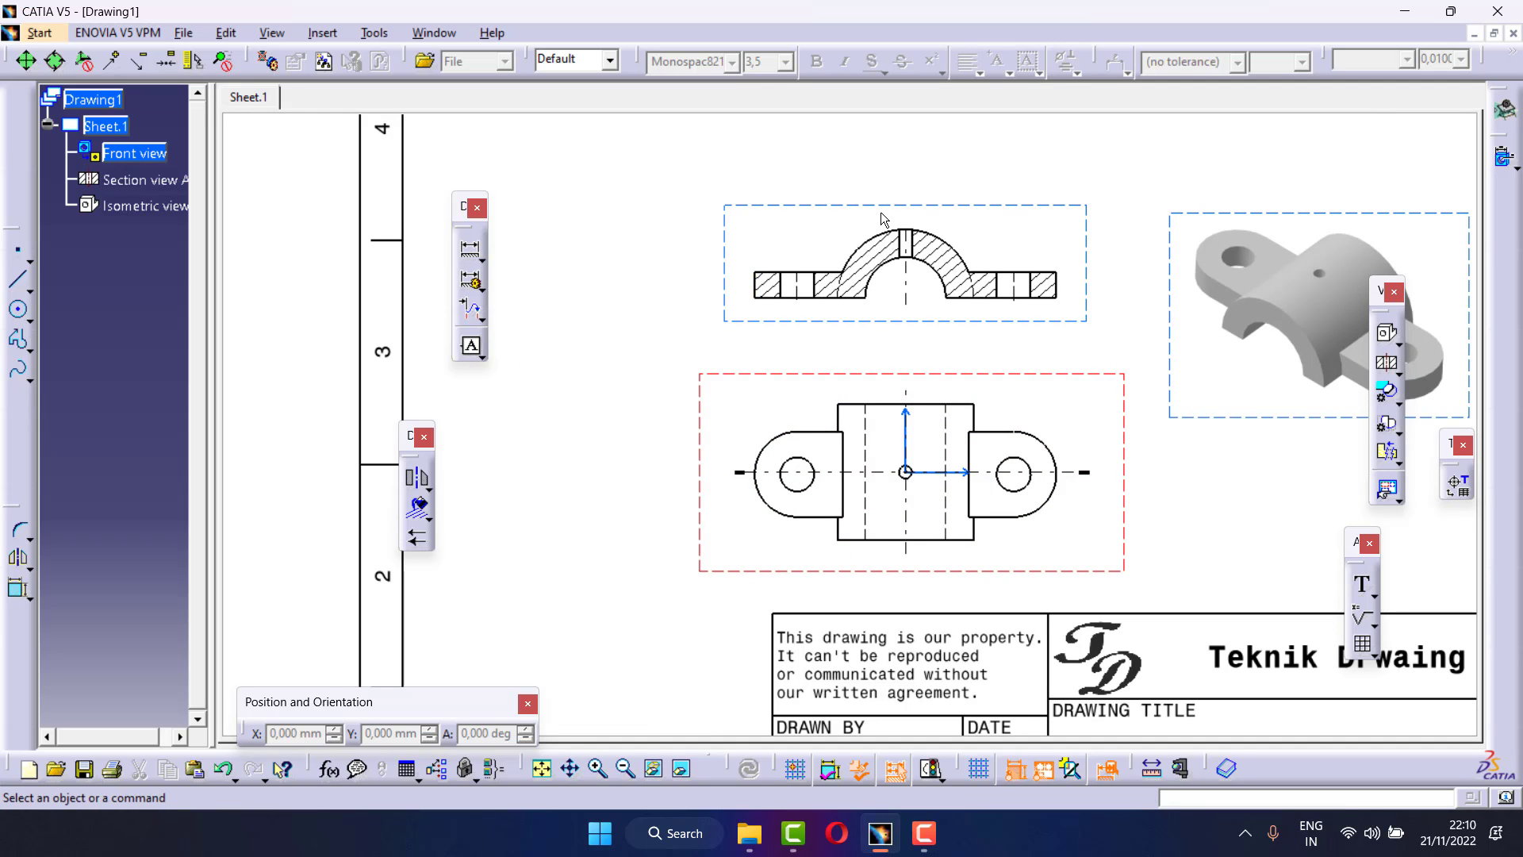
{"action": "left_click_drag", "start_coordinate": [883, 208], "coordinate": [883, 168]}
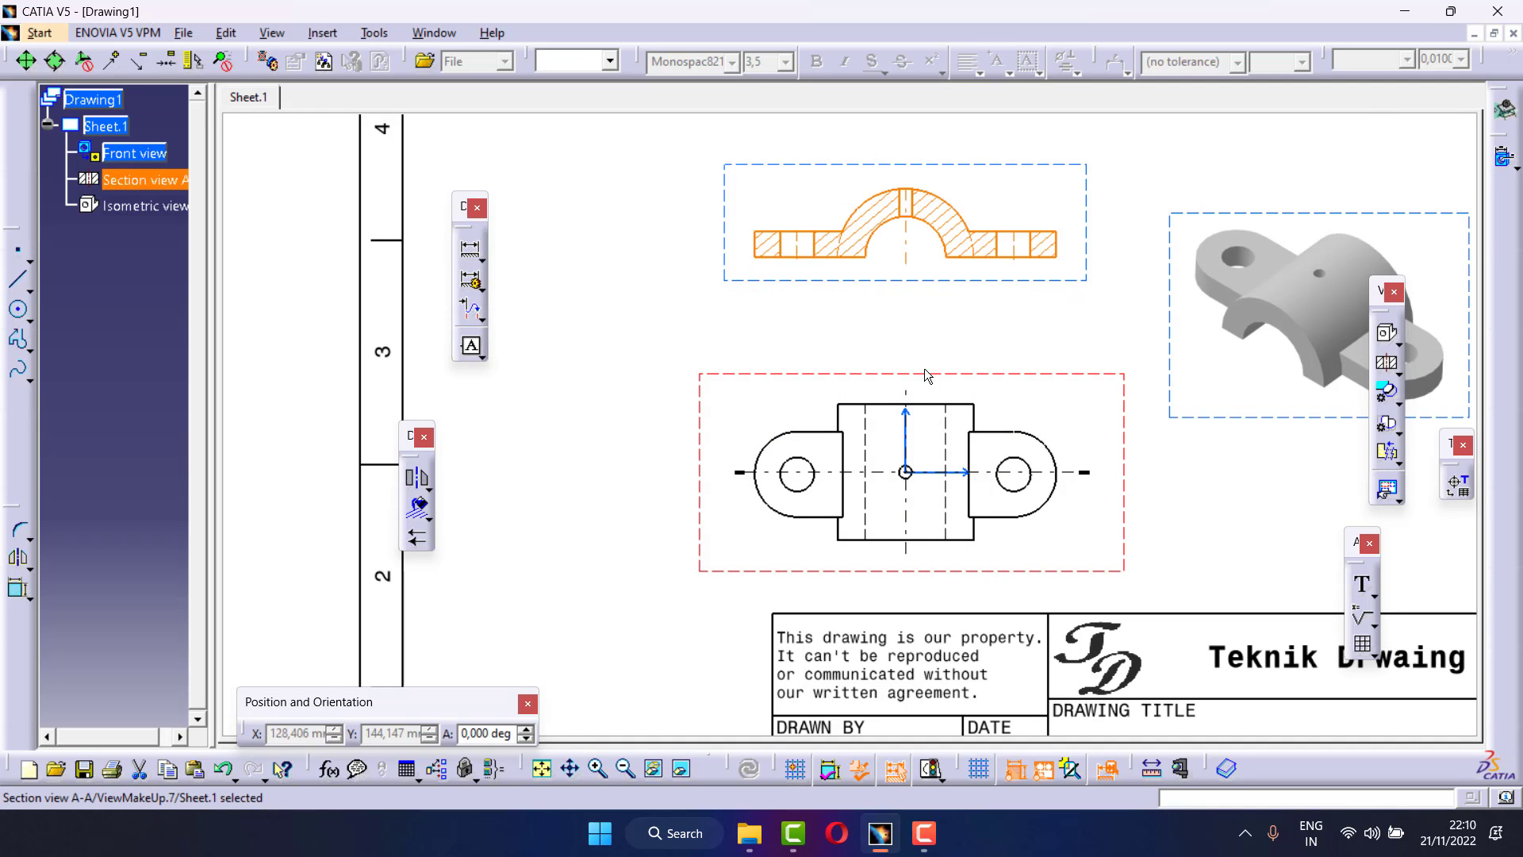
{"action": "left_click_drag", "start_coordinate": [926, 374], "coordinate": [906, 338]}
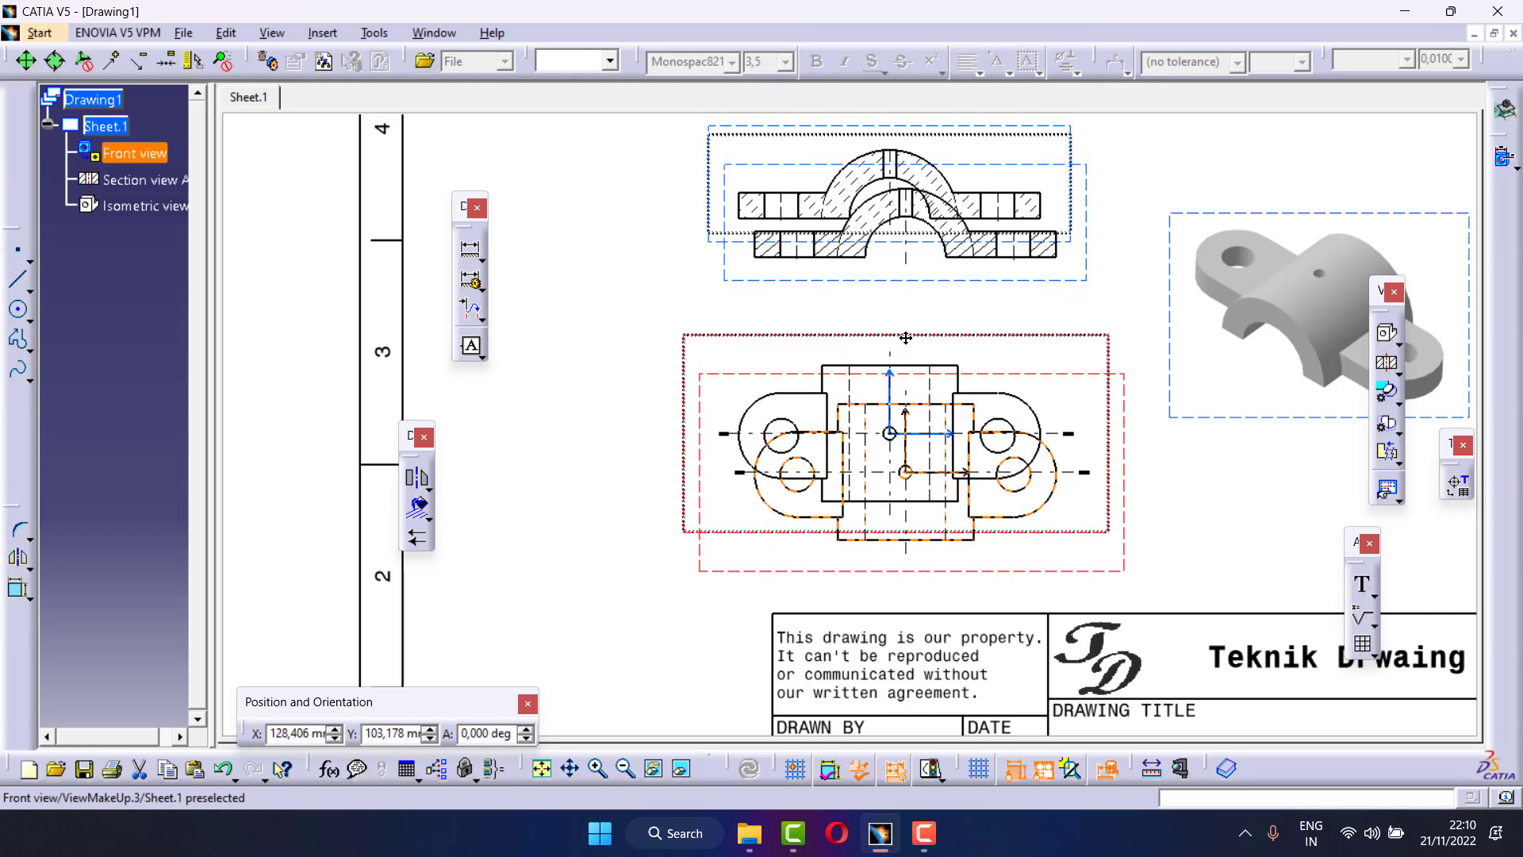
{"action": "left_click", "coordinate": [602, 257]}
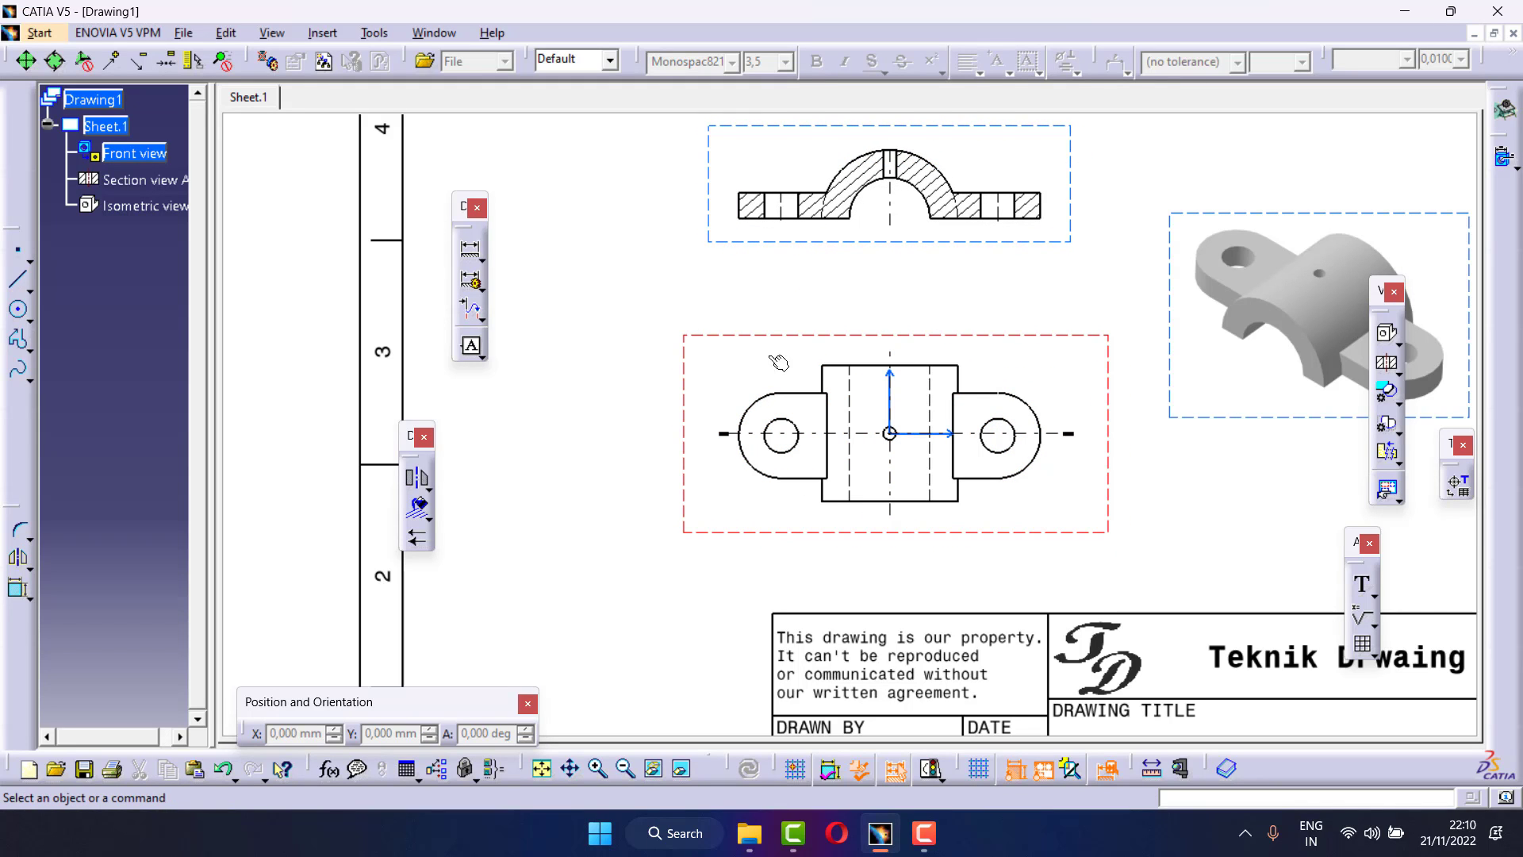
{"action": "right_click", "coordinate": [1047, 436]}
{"action": "left_click", "coordinate": [1061, 460]}
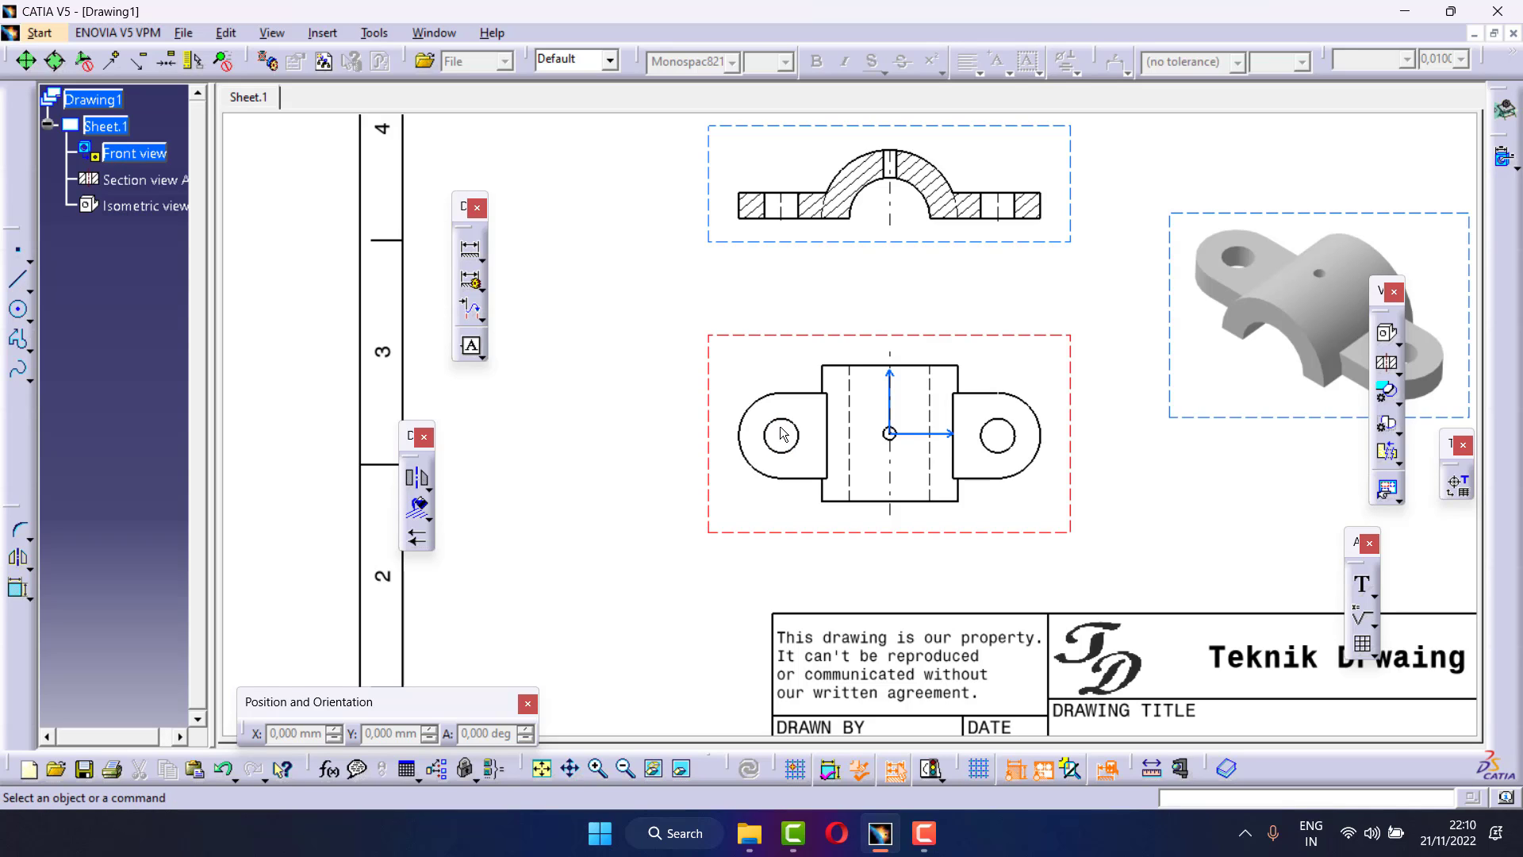
Close the drilling hole table settings unchanged and show the Analyze toolbar plus two others
{"action": "left_click", "coordinate": [1458, 484]}
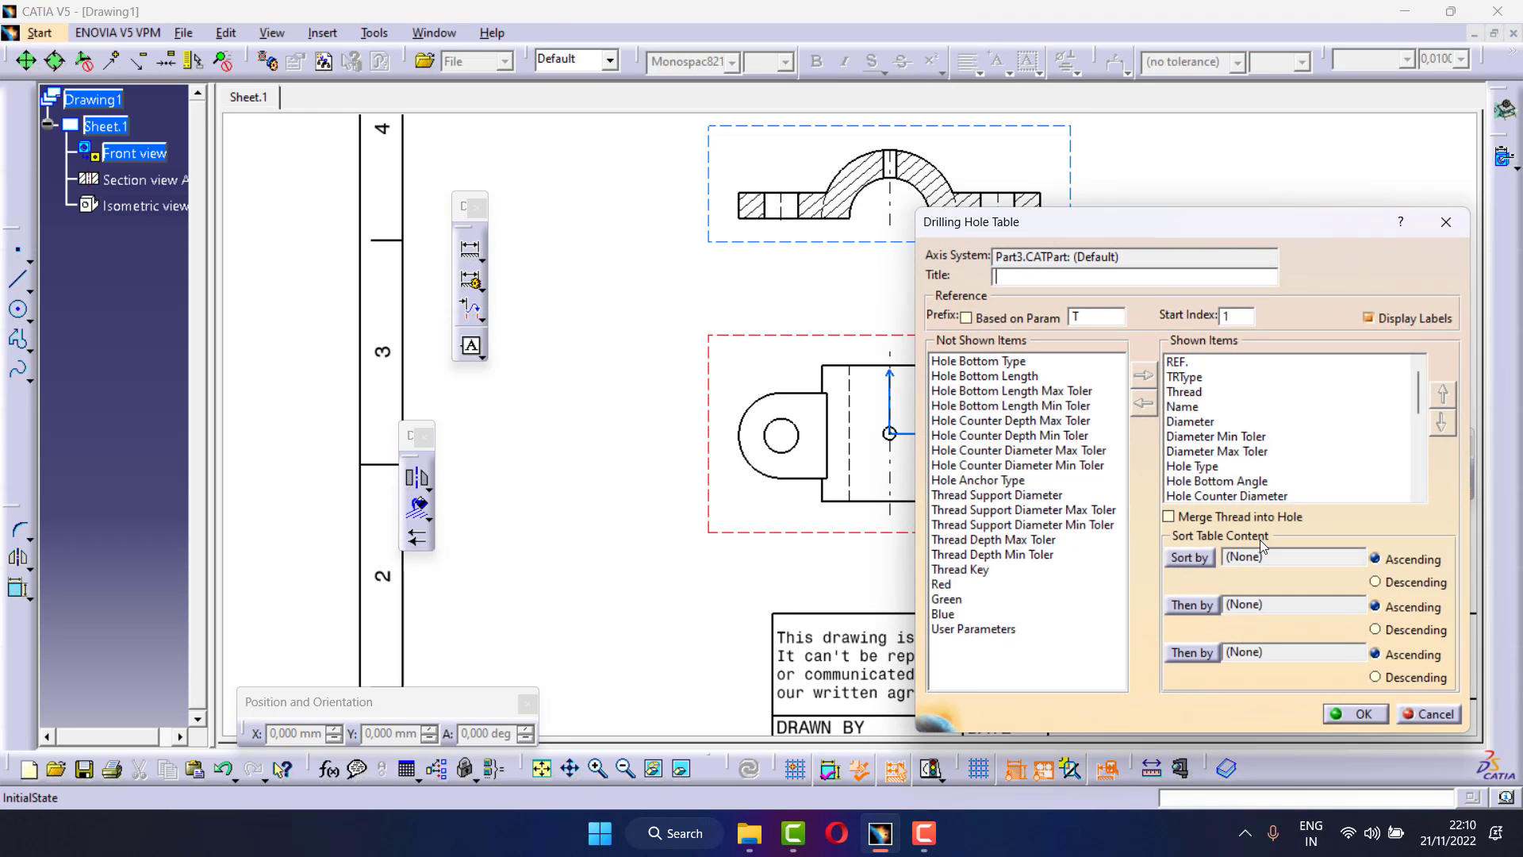
{"action": "left_click", "coordinate": [1446, 222]}
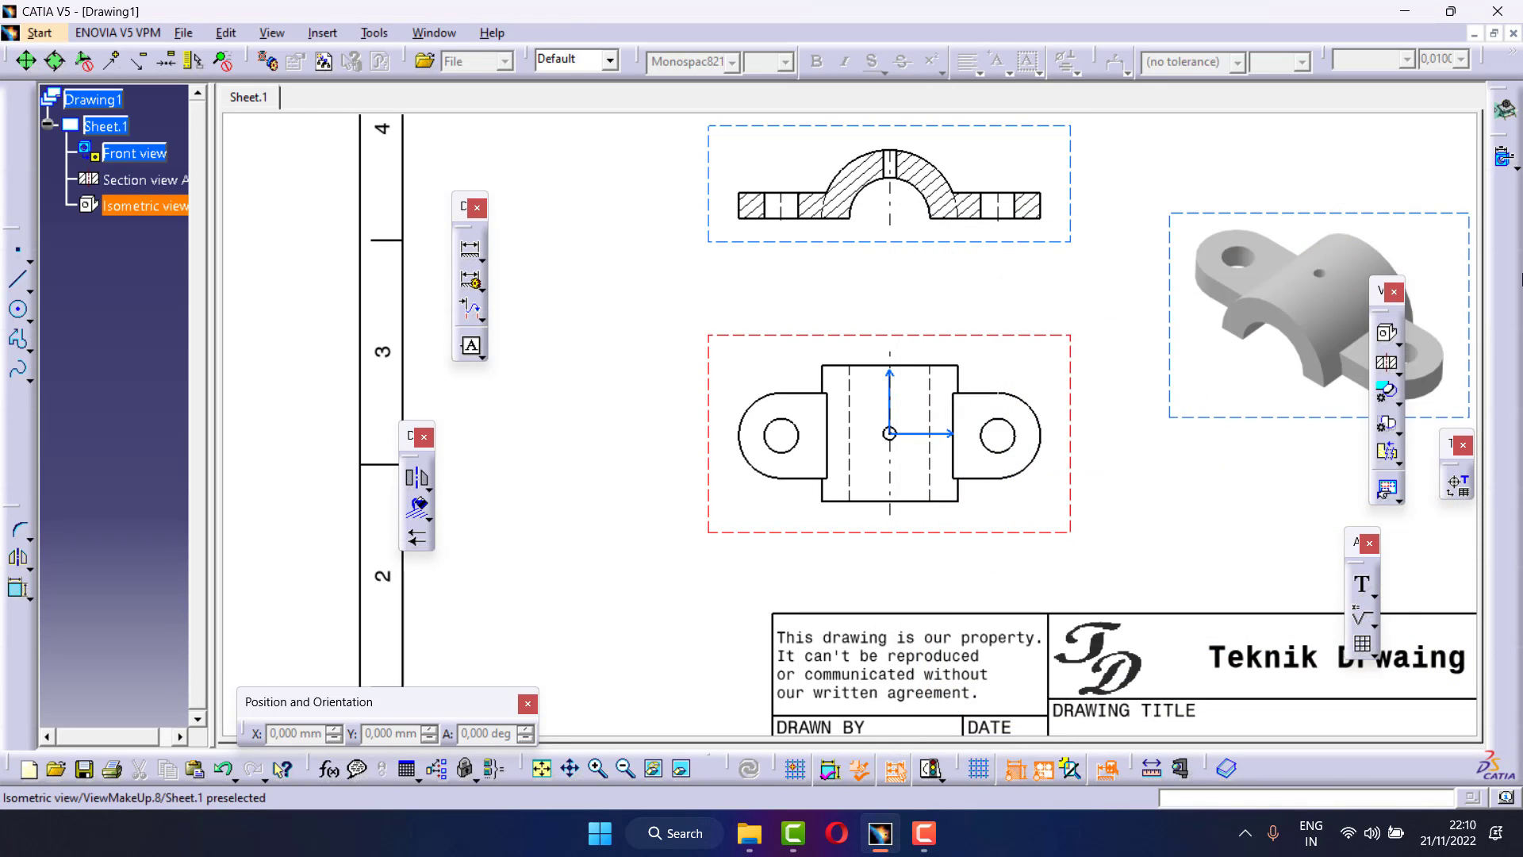
{"action": "right_click", "coordinate": [1504, 288]}
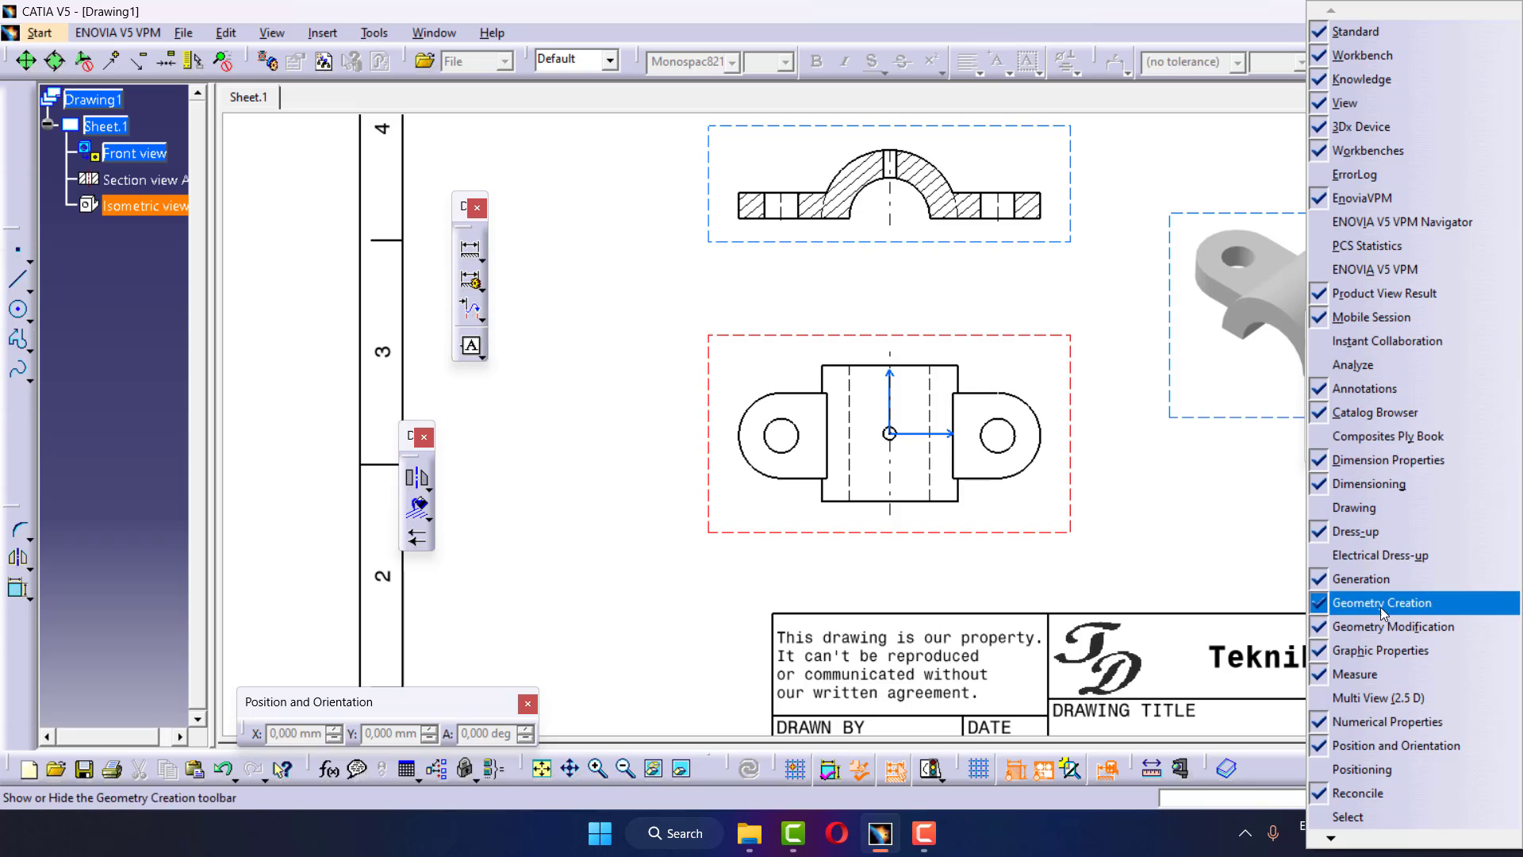
{"action": "left_click", "coordinate": [1398, 364]}
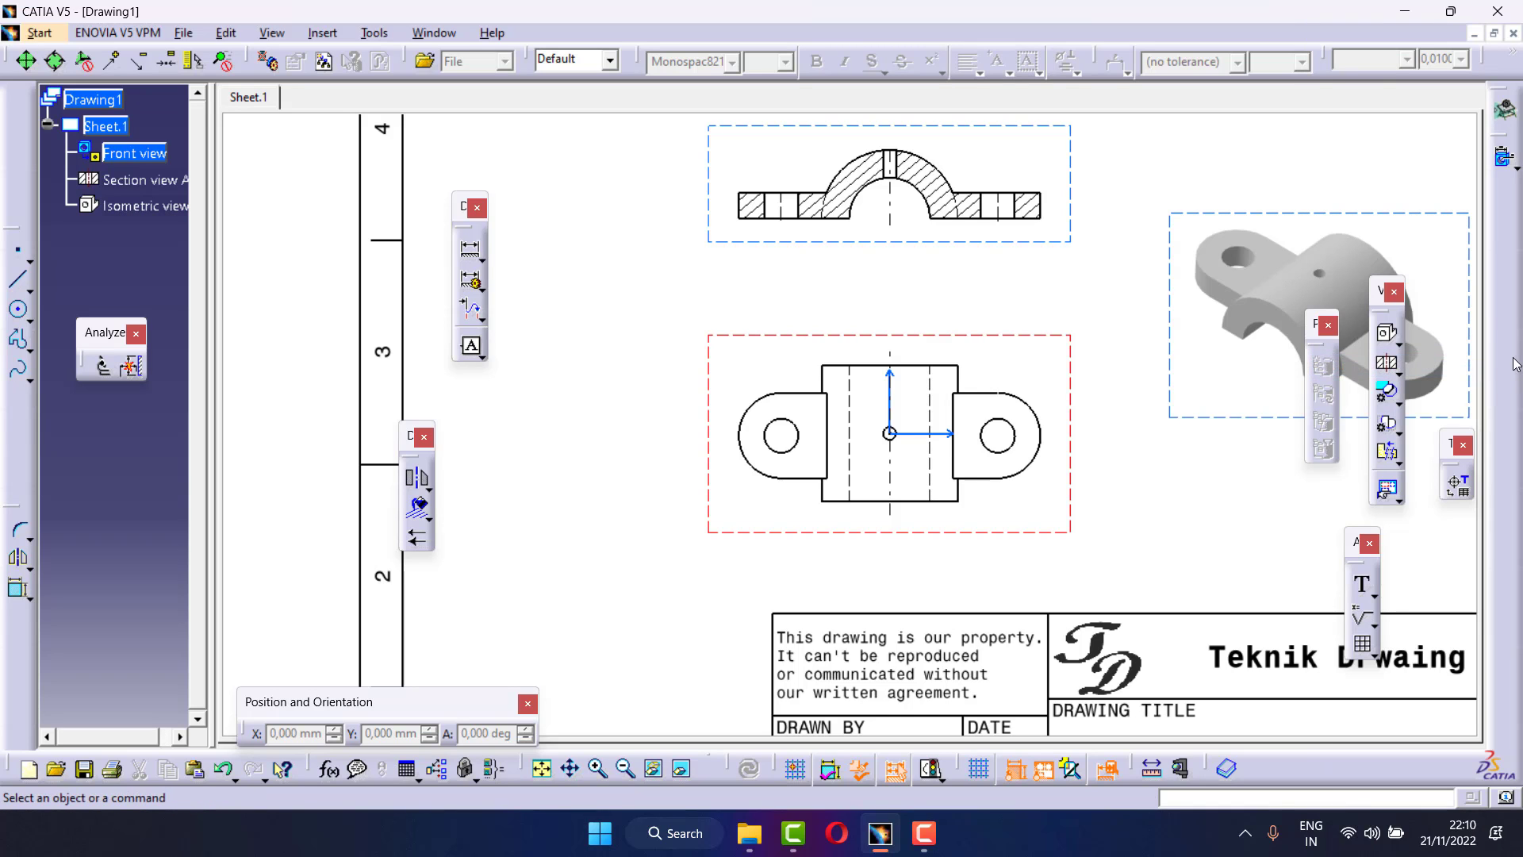
{"action": "right_click", "coordinate": [1516, 365]}
{"action": "left_click", "coordinate": [1373, 432]}
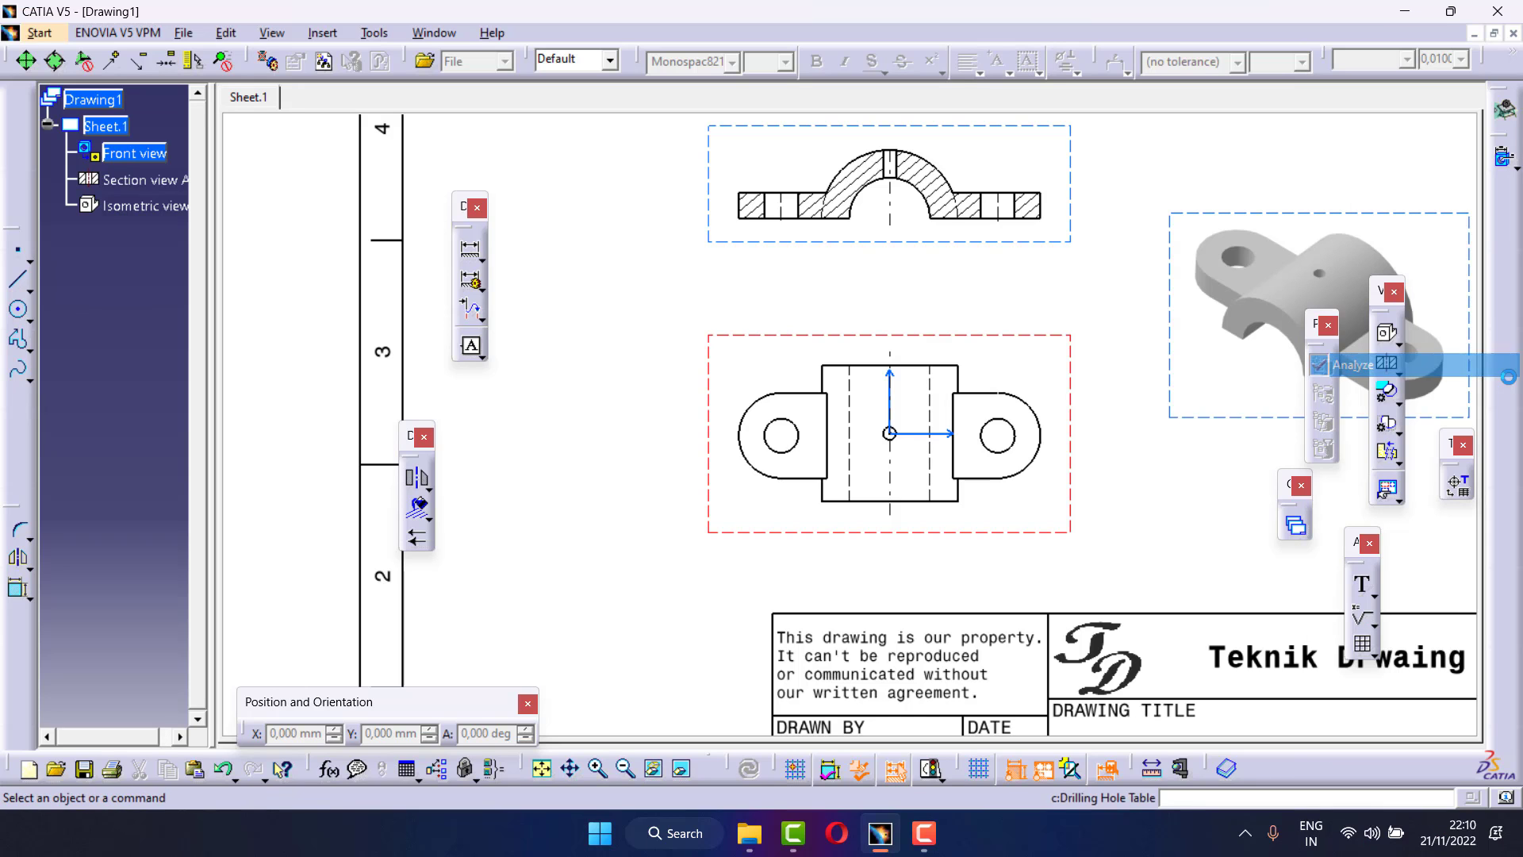
{"action": "right_click", "coordinate": [1515, 361]}
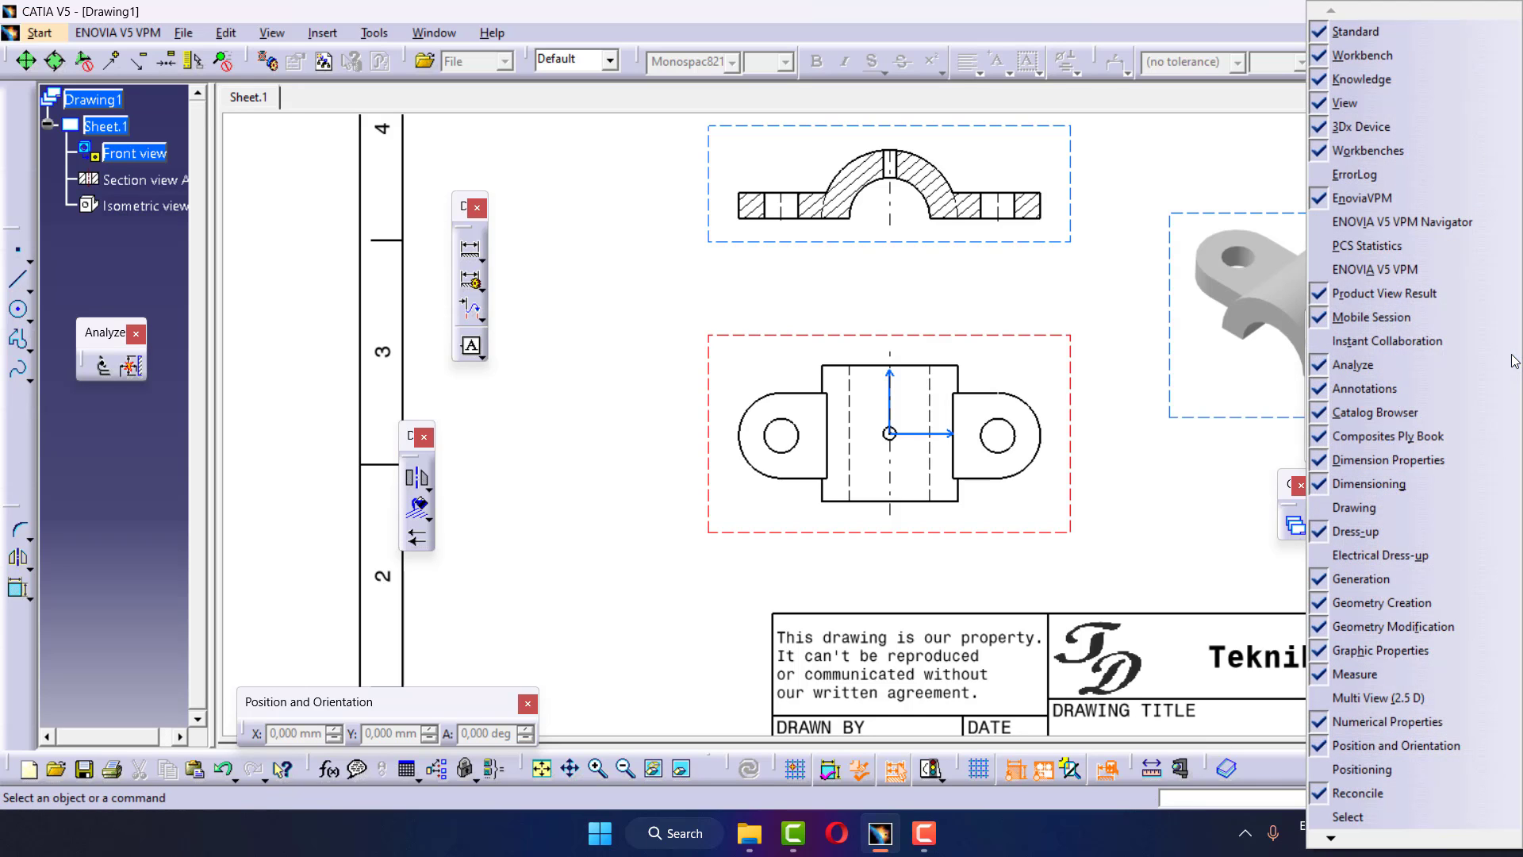
{"action": "left_click", "coordinate": [1420, 269]}
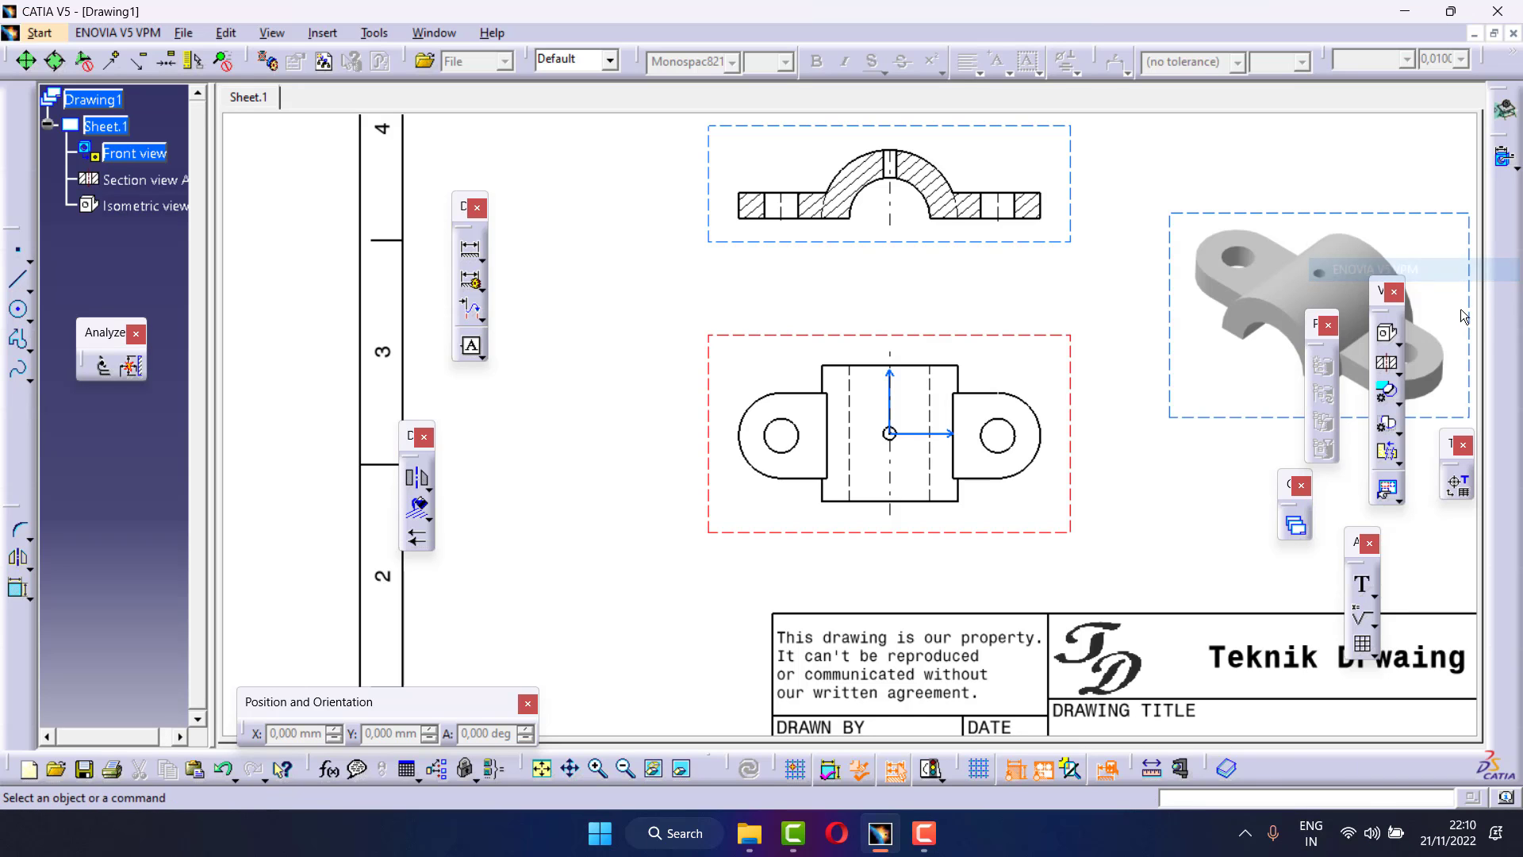
Show the ENOVIA V5 VPM Navigator, PCS Statistics and two more drawing toolbars
{"action": "right_click", "coordinate": [1501, 339]}
{"action": "left_click", "coordinate": [1382, 183]}
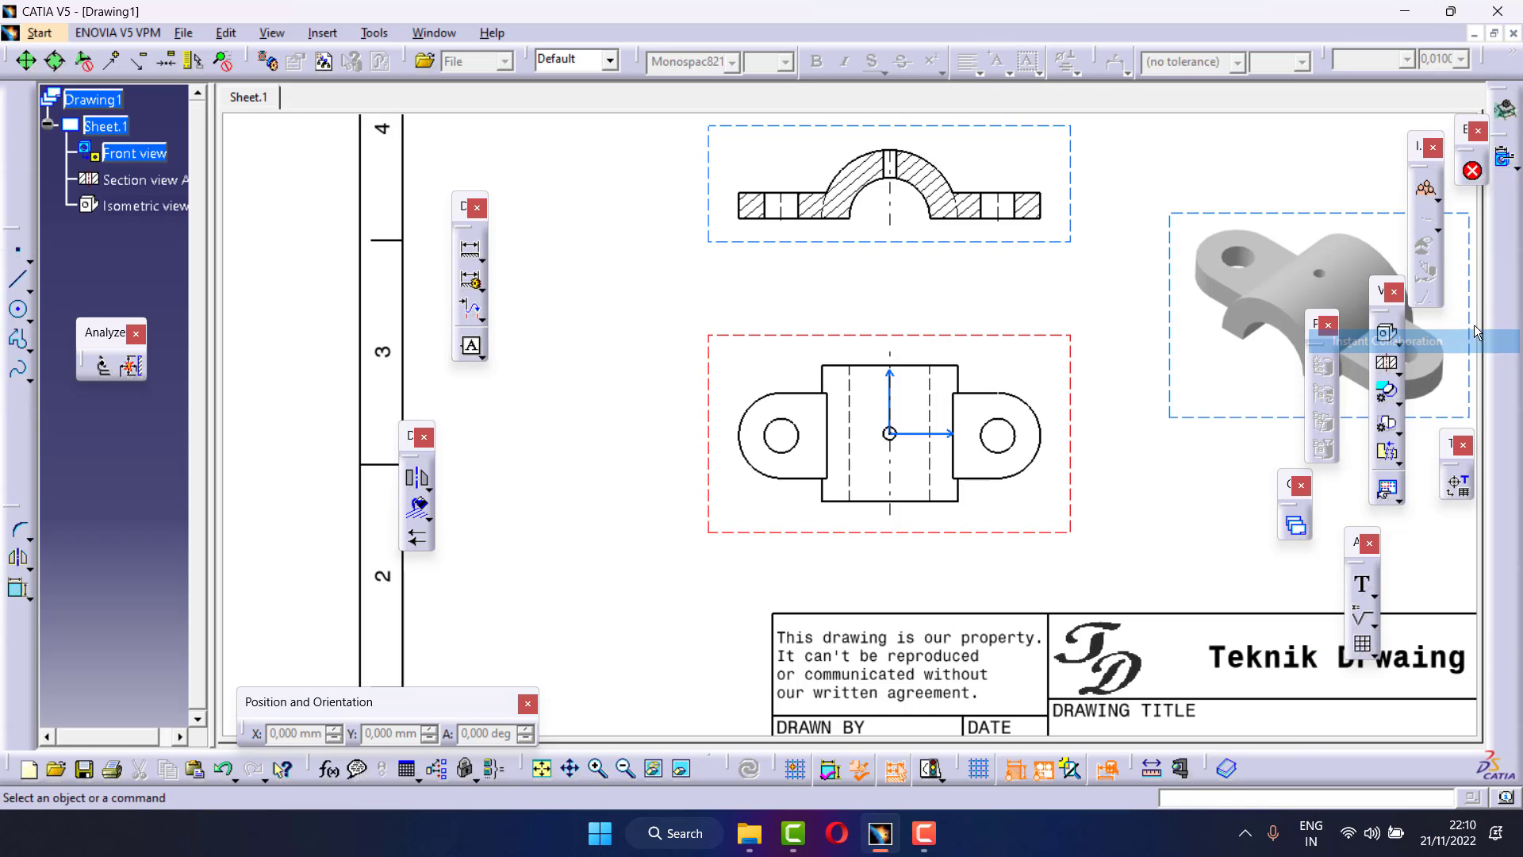
{"action": "right_click", "coordinate": [1501, 349]}
{"action": "left_click", "coordinate": [1420, 221]}
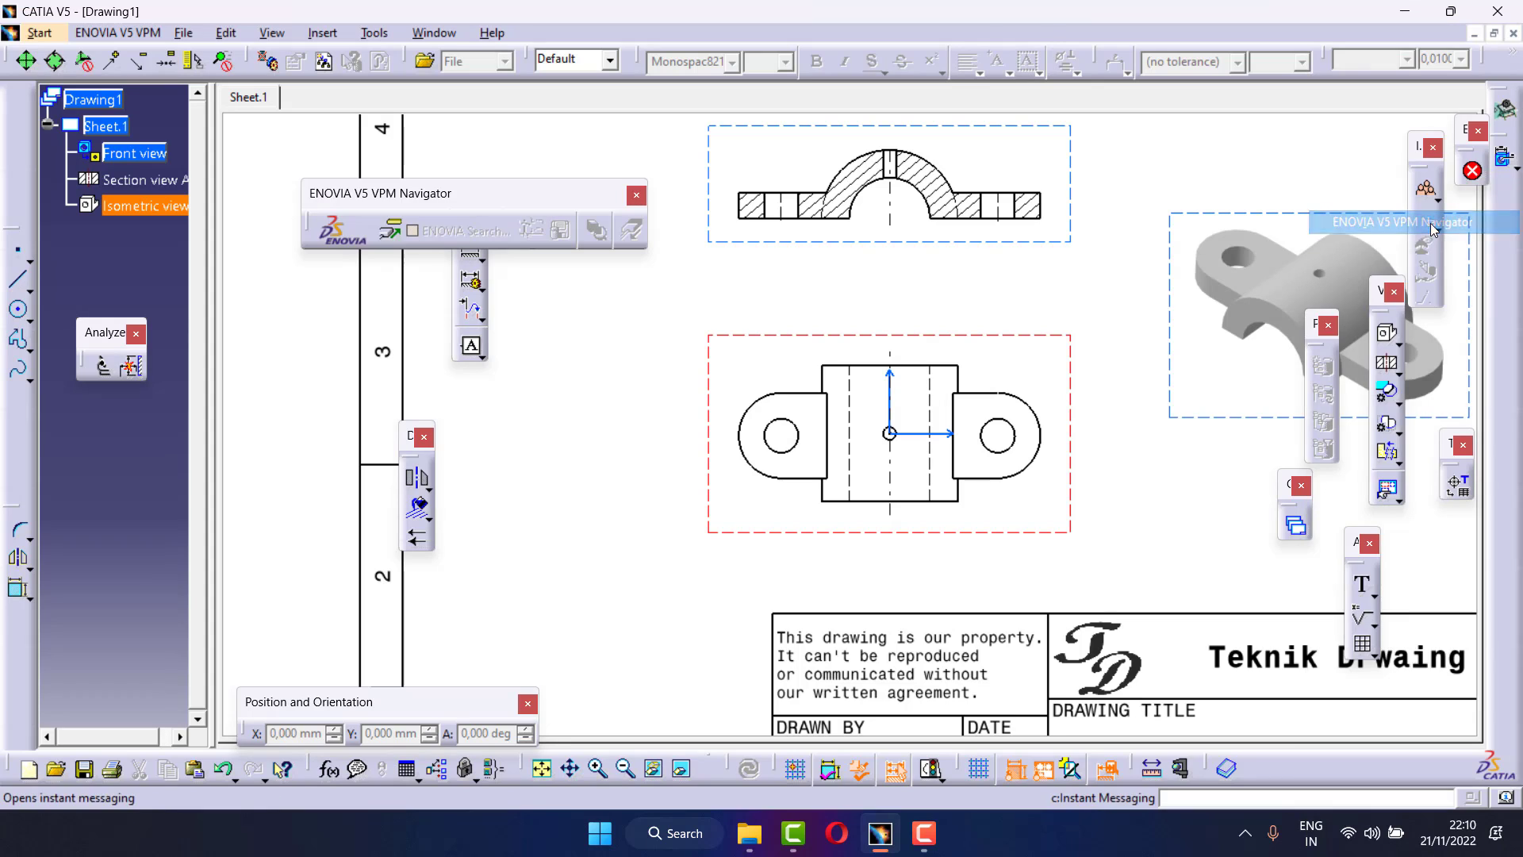
{"action": "right_click", "coordinate": [1517, 310]}
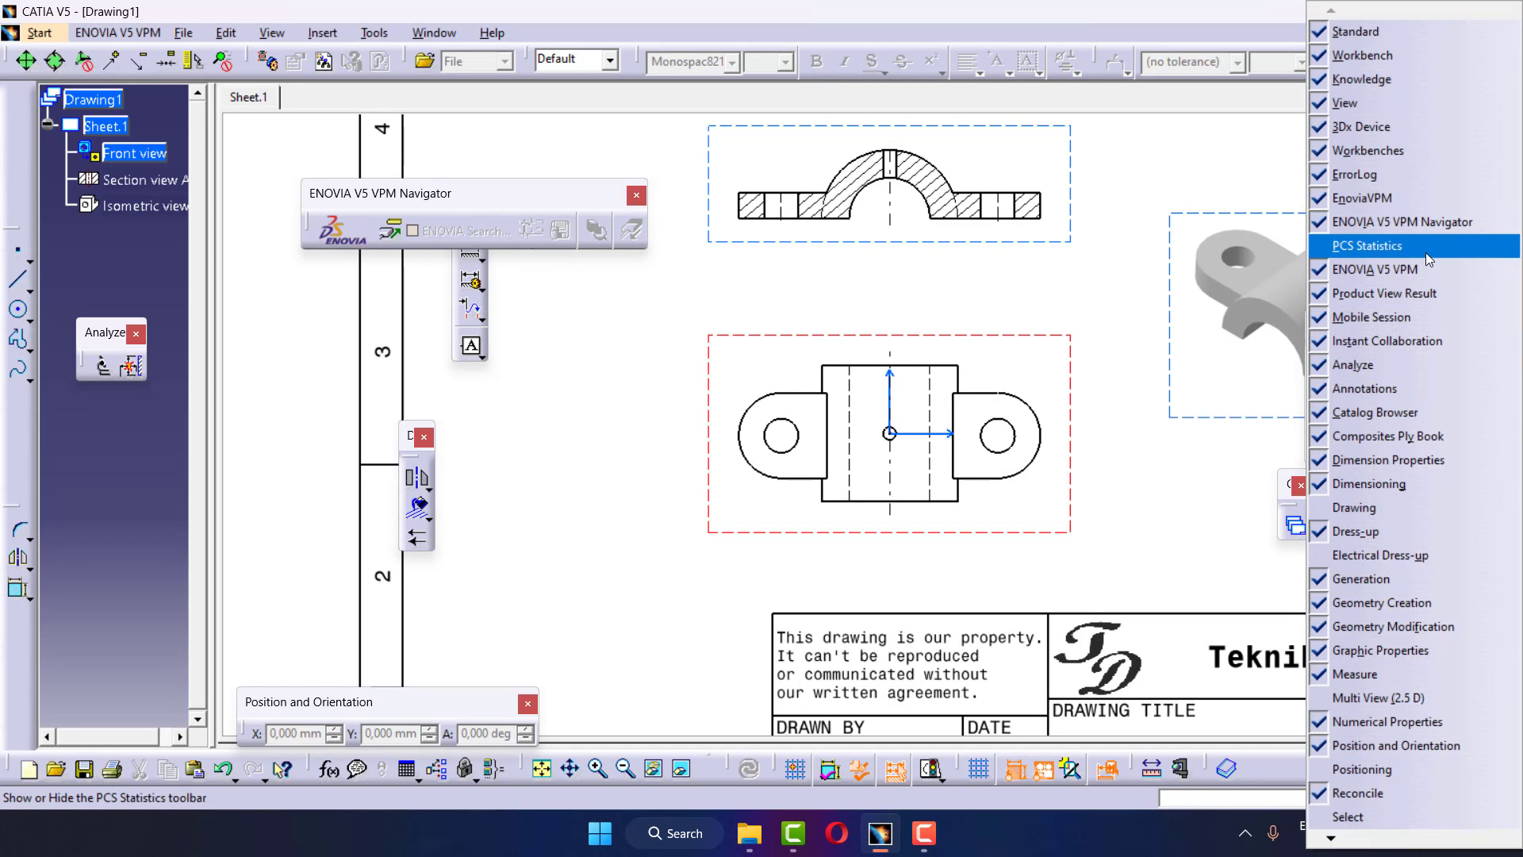
{"action": "left_click", "coordinate": [1436, 245]}
{"action": "right_click", "coordinate": [1500, 345]}
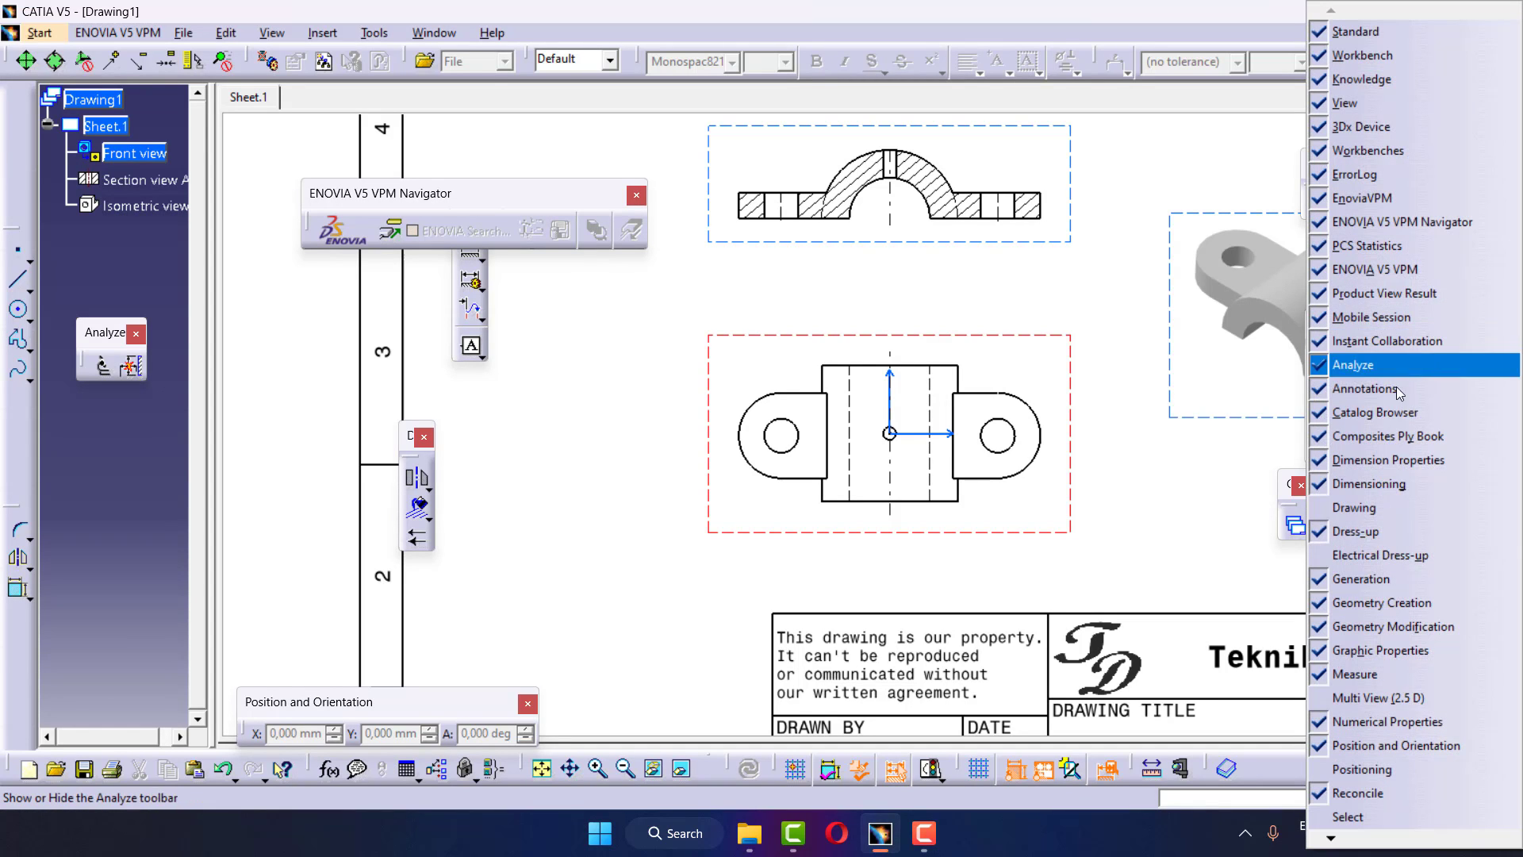
{"action": "left_click", "coordinate": [1380, 512]}
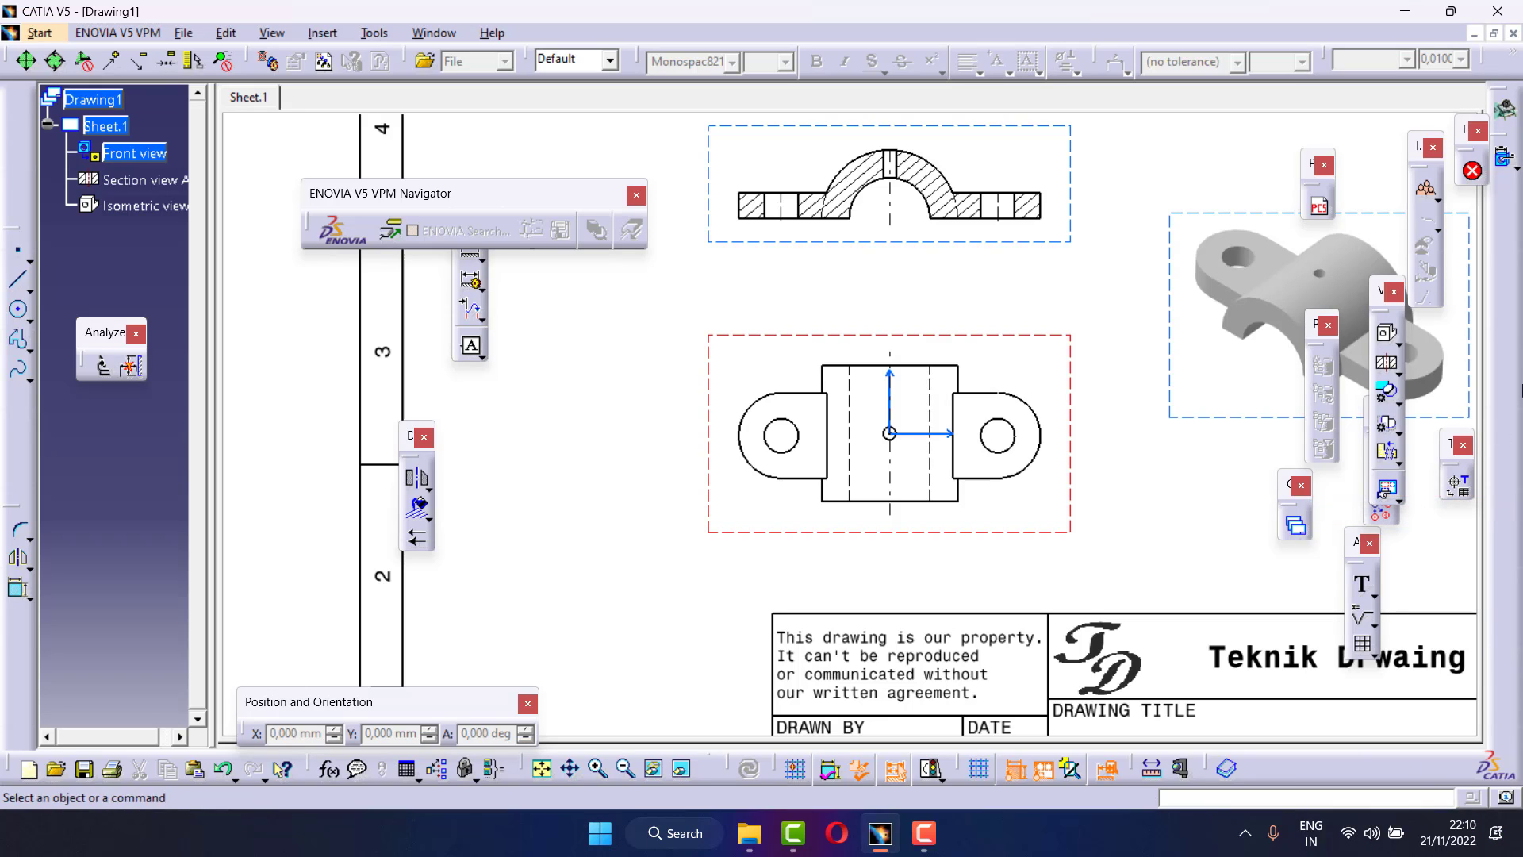
{"action": "right_click", "coordinate": [1520, 384]}
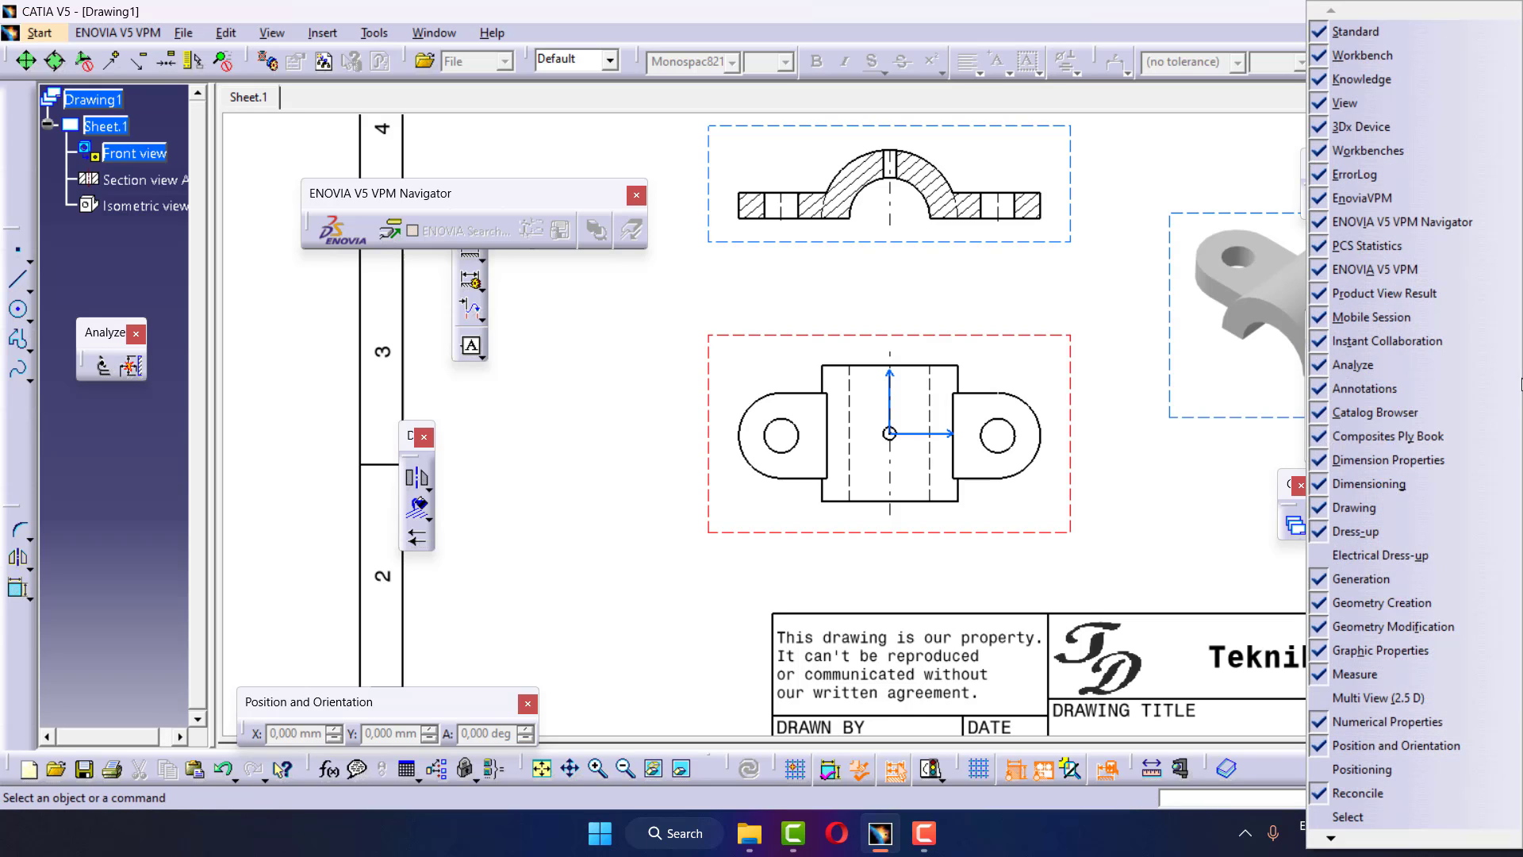
{"action": "left_click", "coordinate": [1365, 565]}
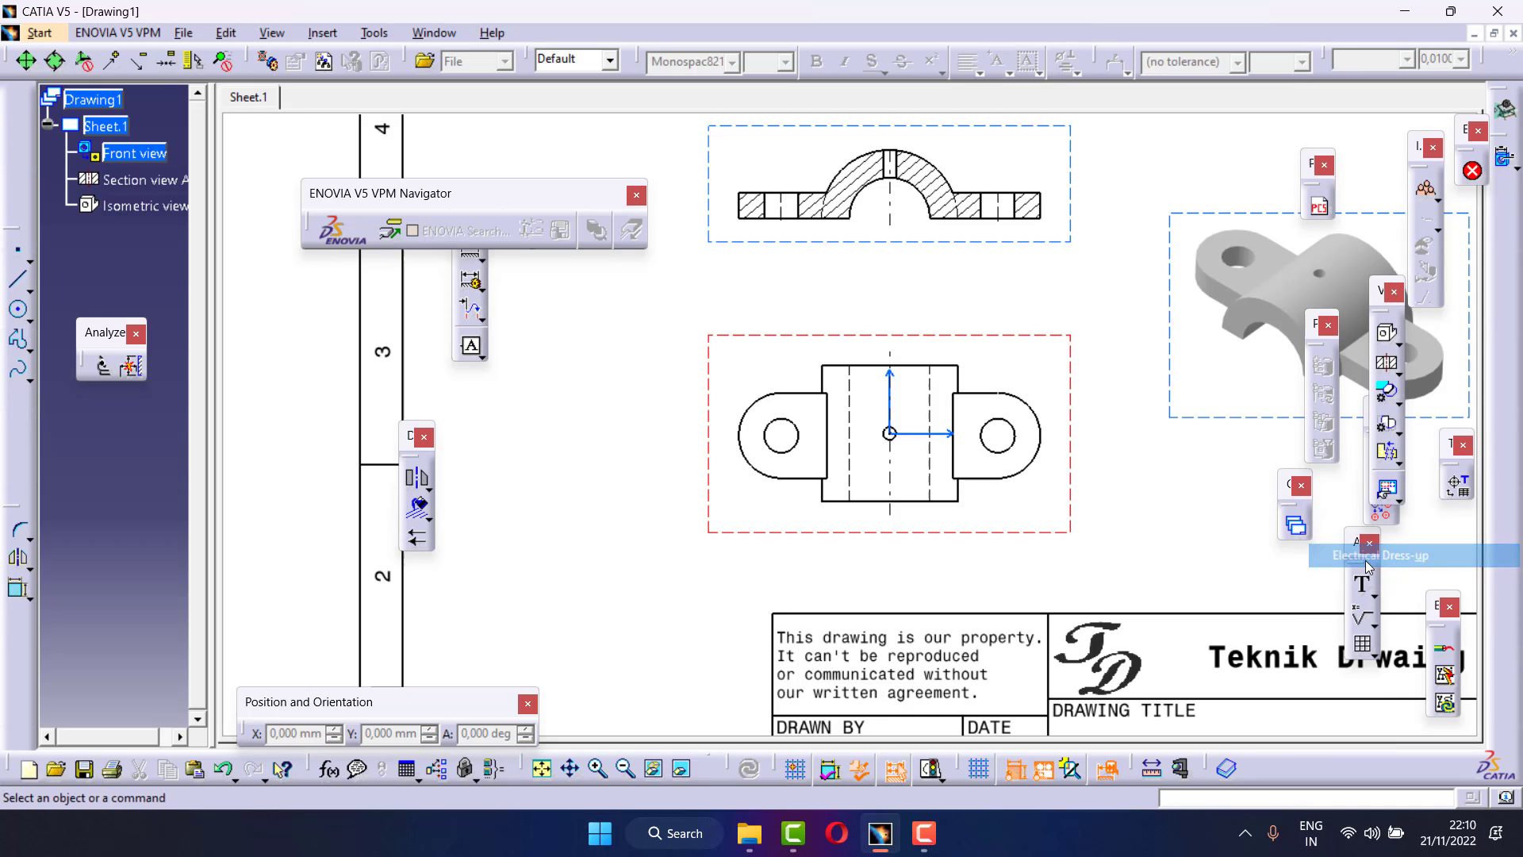
Show the Composites Ply Book, Positioning and Multi View (2.5 D) toolbars
{"action": "right_click", "coordinate": [1515, 443]}
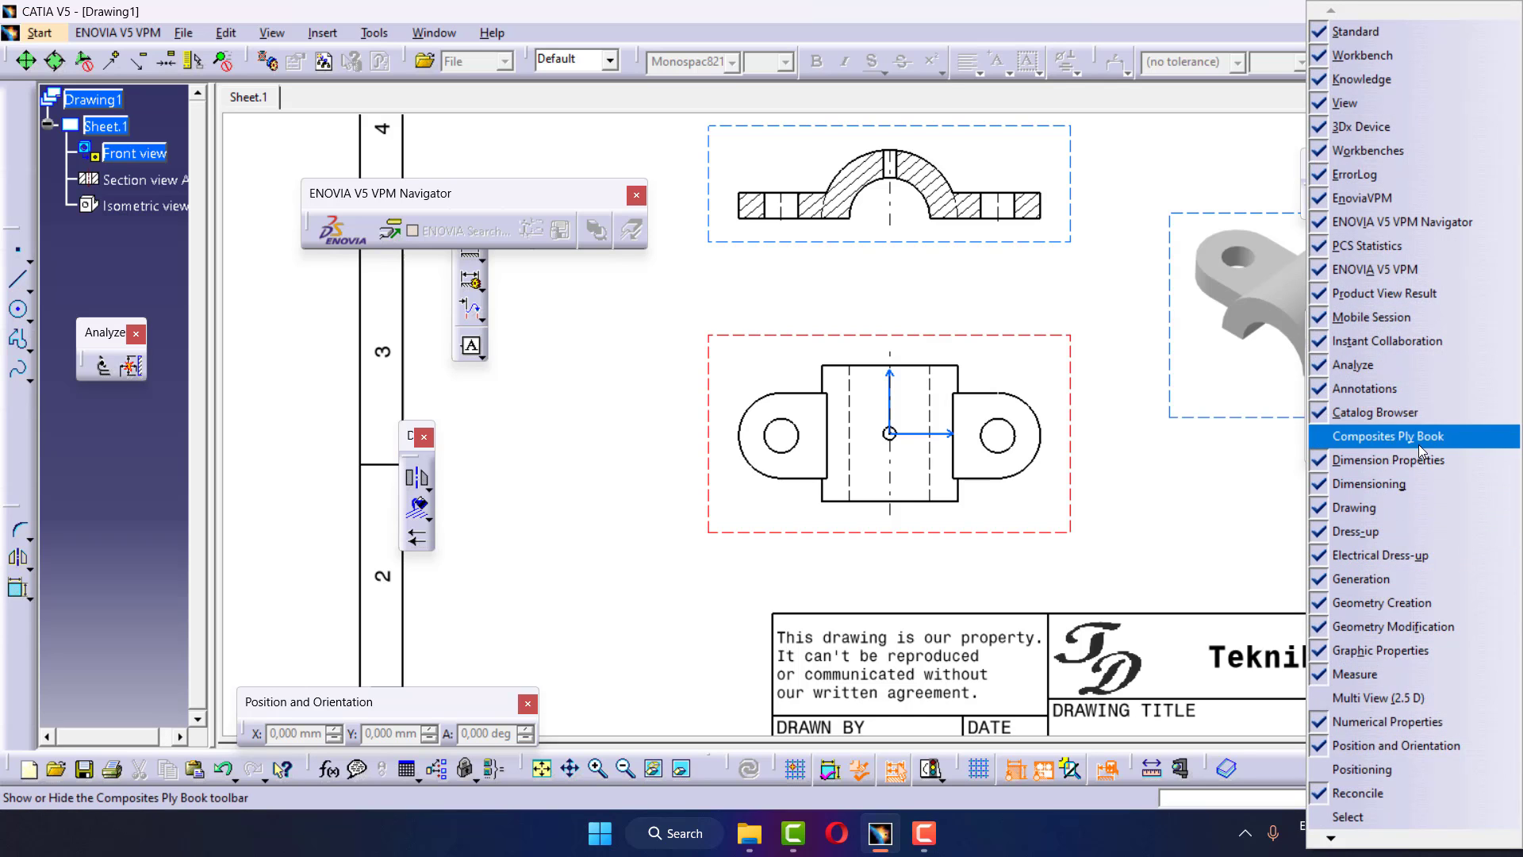
{"action": "left_click", "coordinate": [1418, 444]}
{"action": "right_click", "coordinate": [1499, 398]}
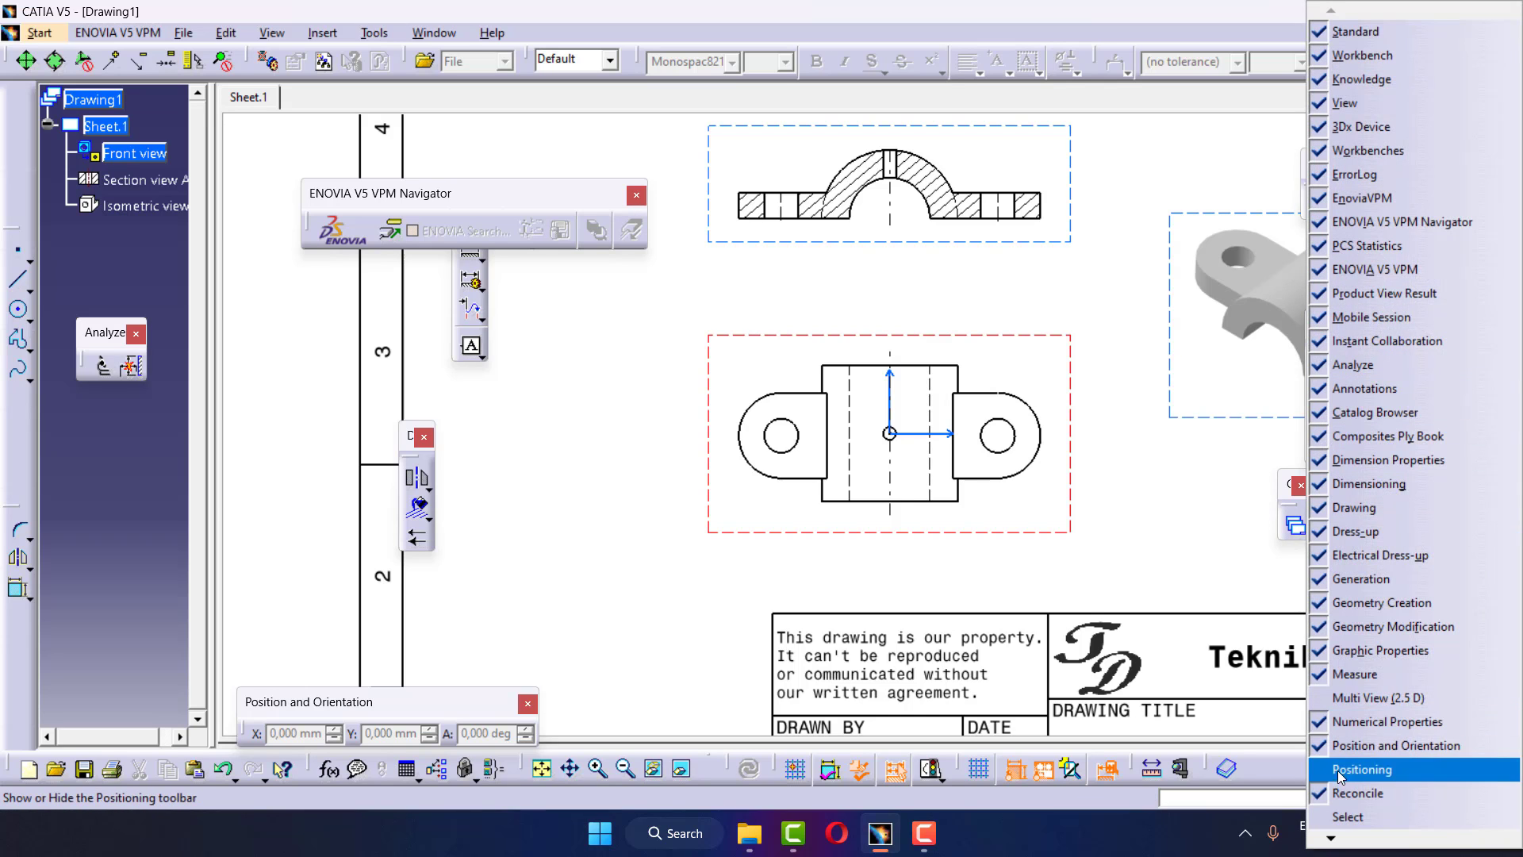
{"action": "left_click", "coordinate": [1341, 769]}
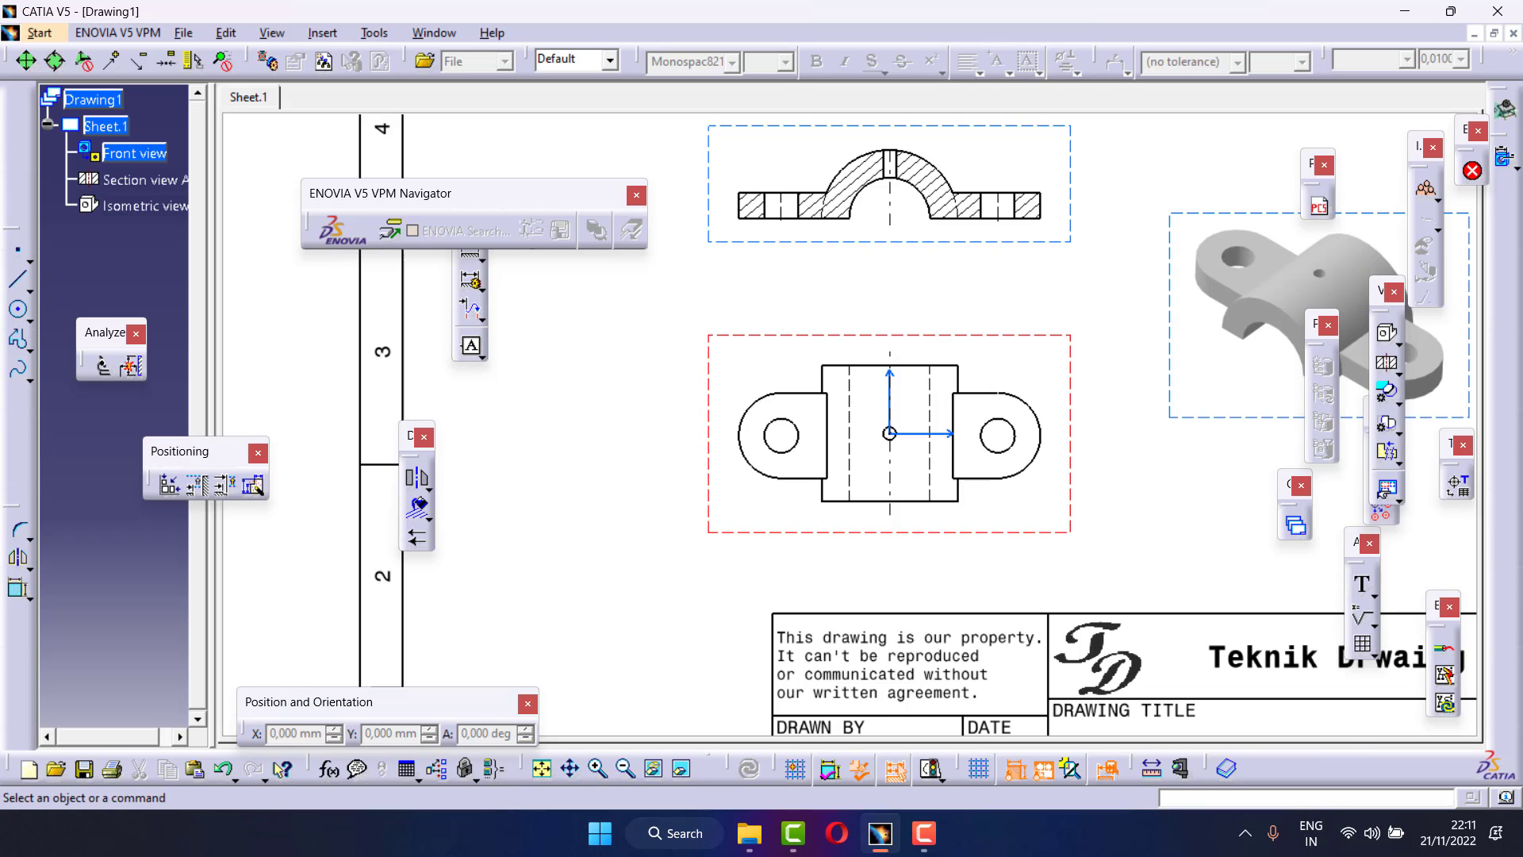
{"action": "right_click", "coordinate": [1514, 449]}
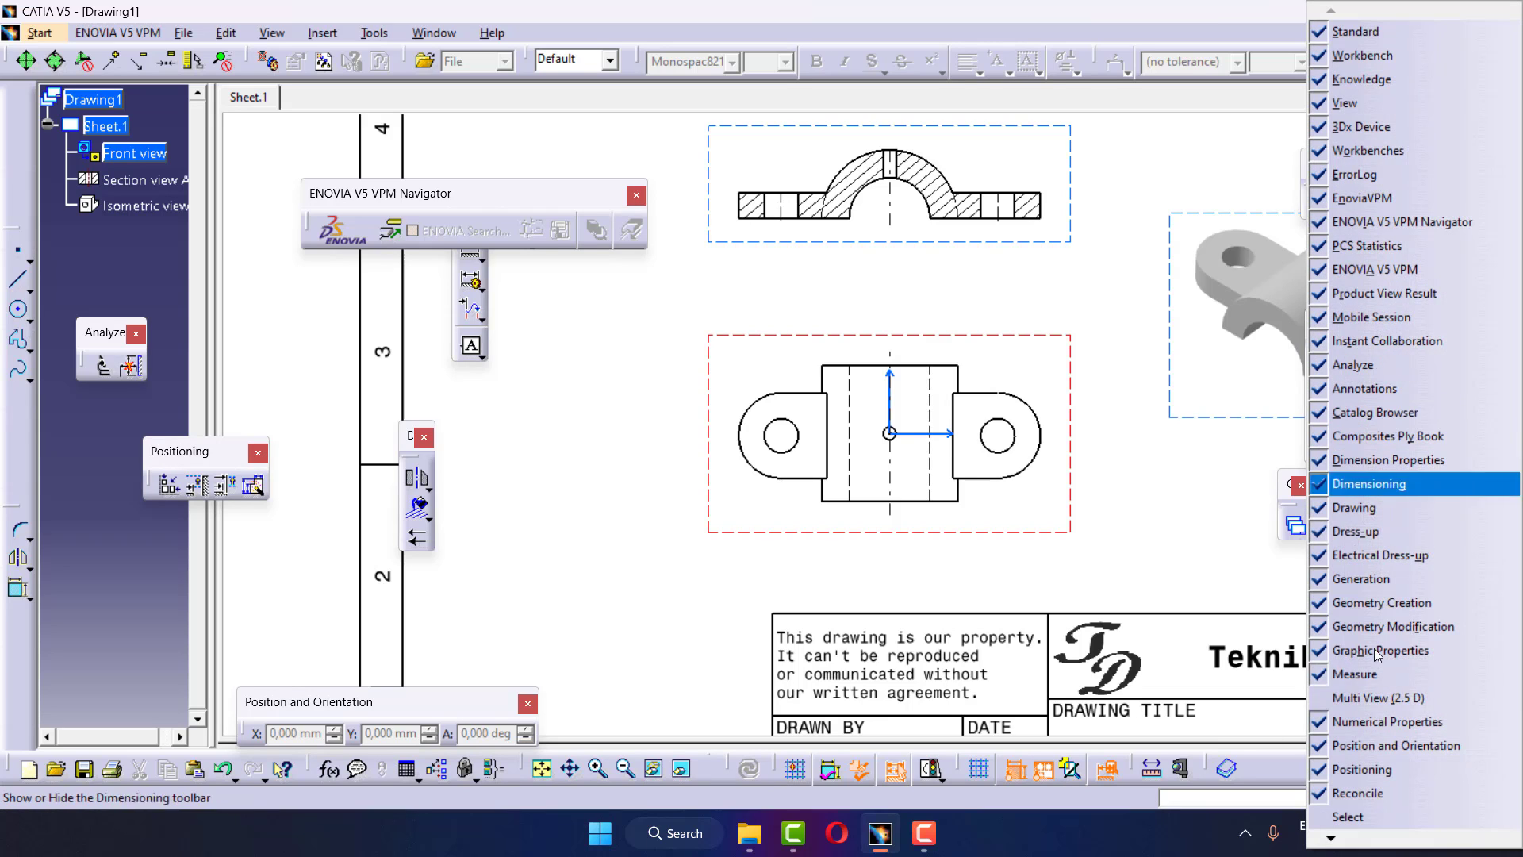
{"action": "left_click", "coordinate": [1385, 700]}
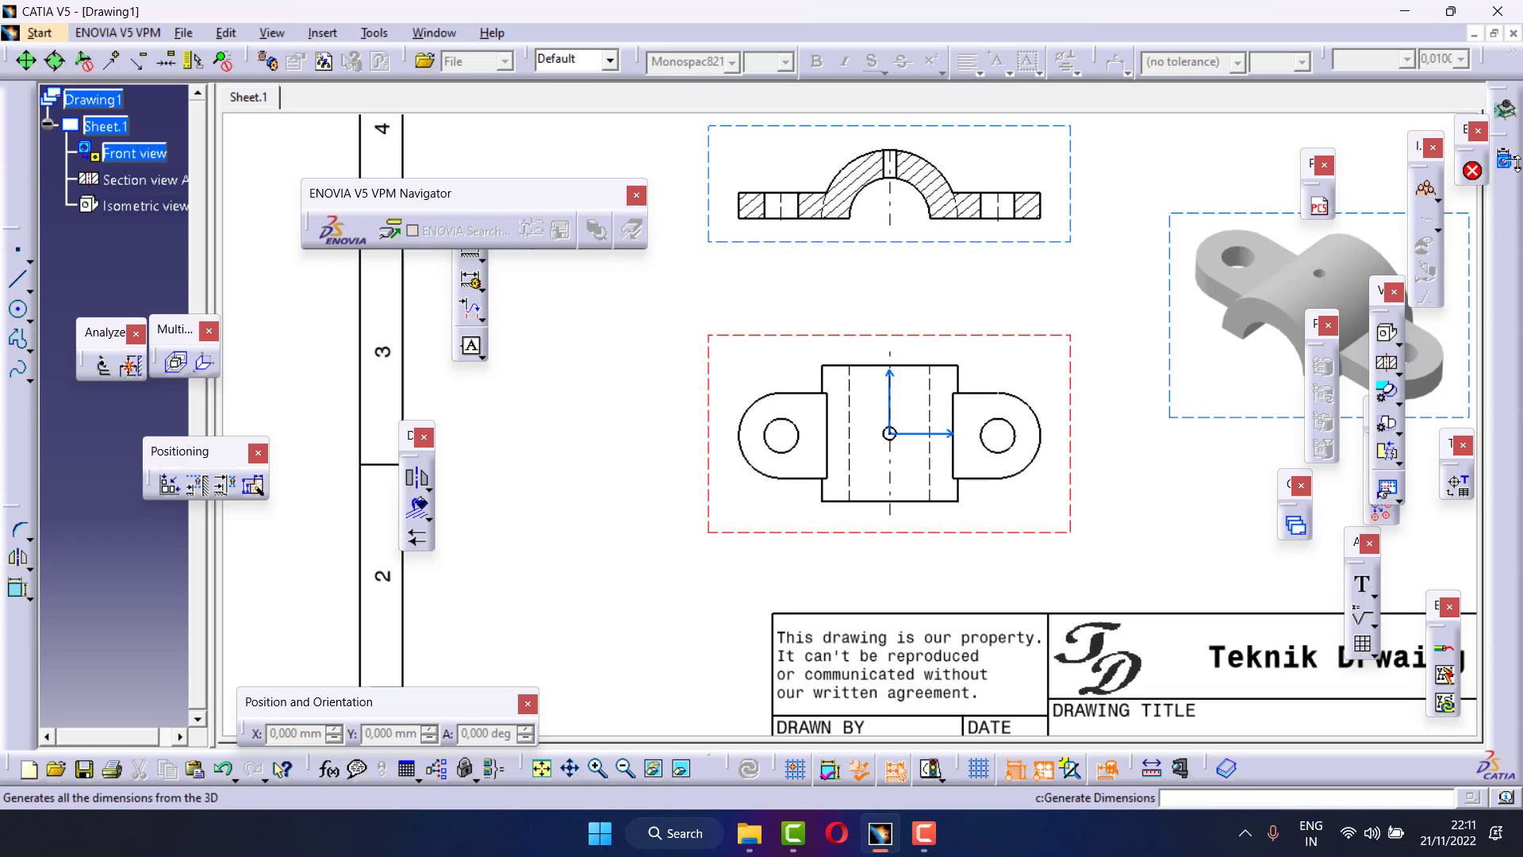
{"action": "right_click", "coordinate": [1509, 255]}
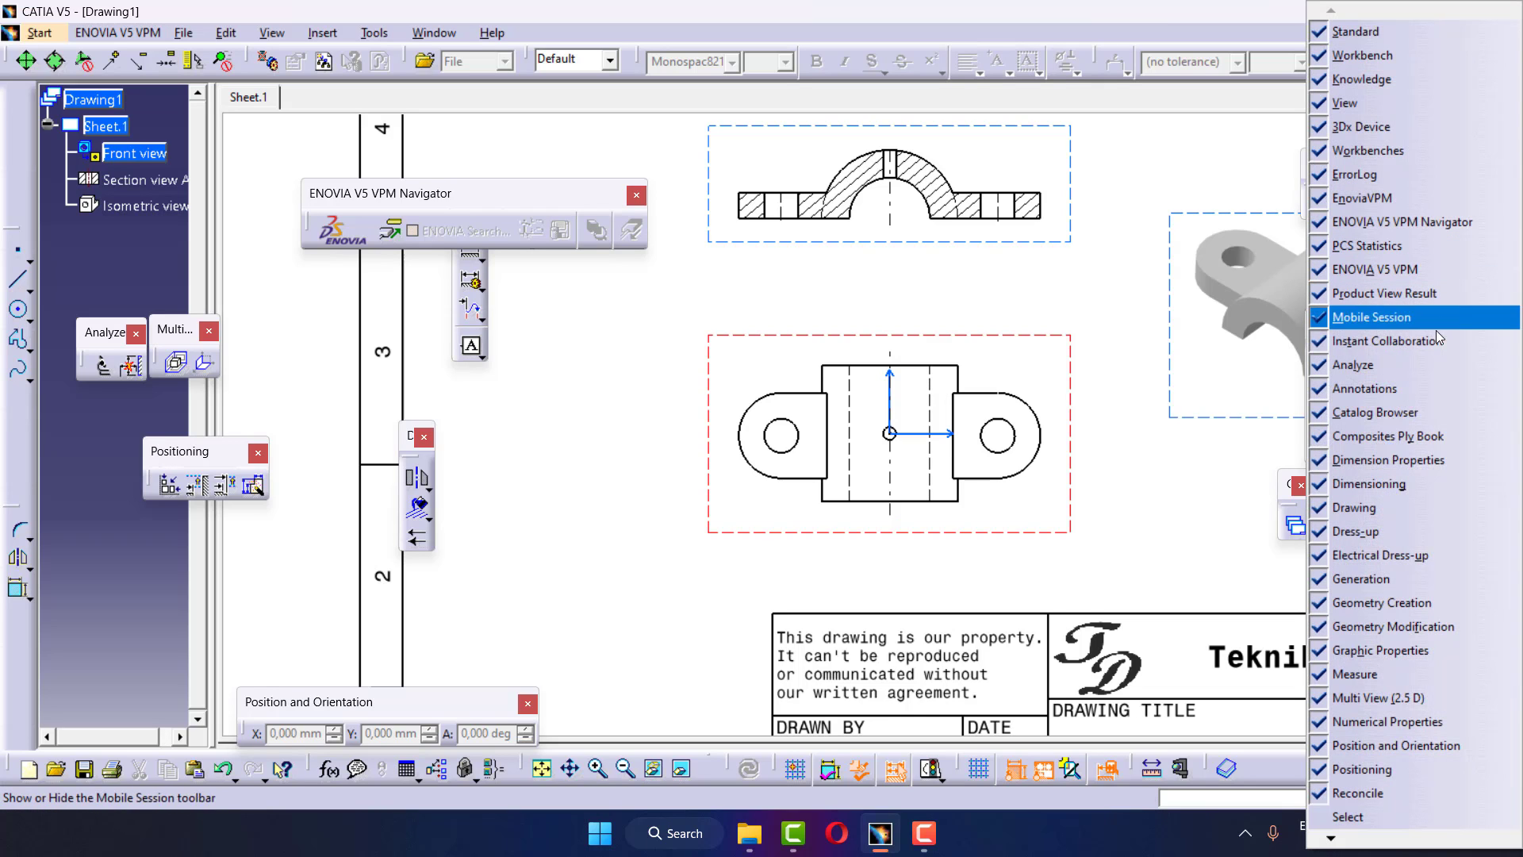
{"action": "left_click", "coordinate": [1276, 128]}
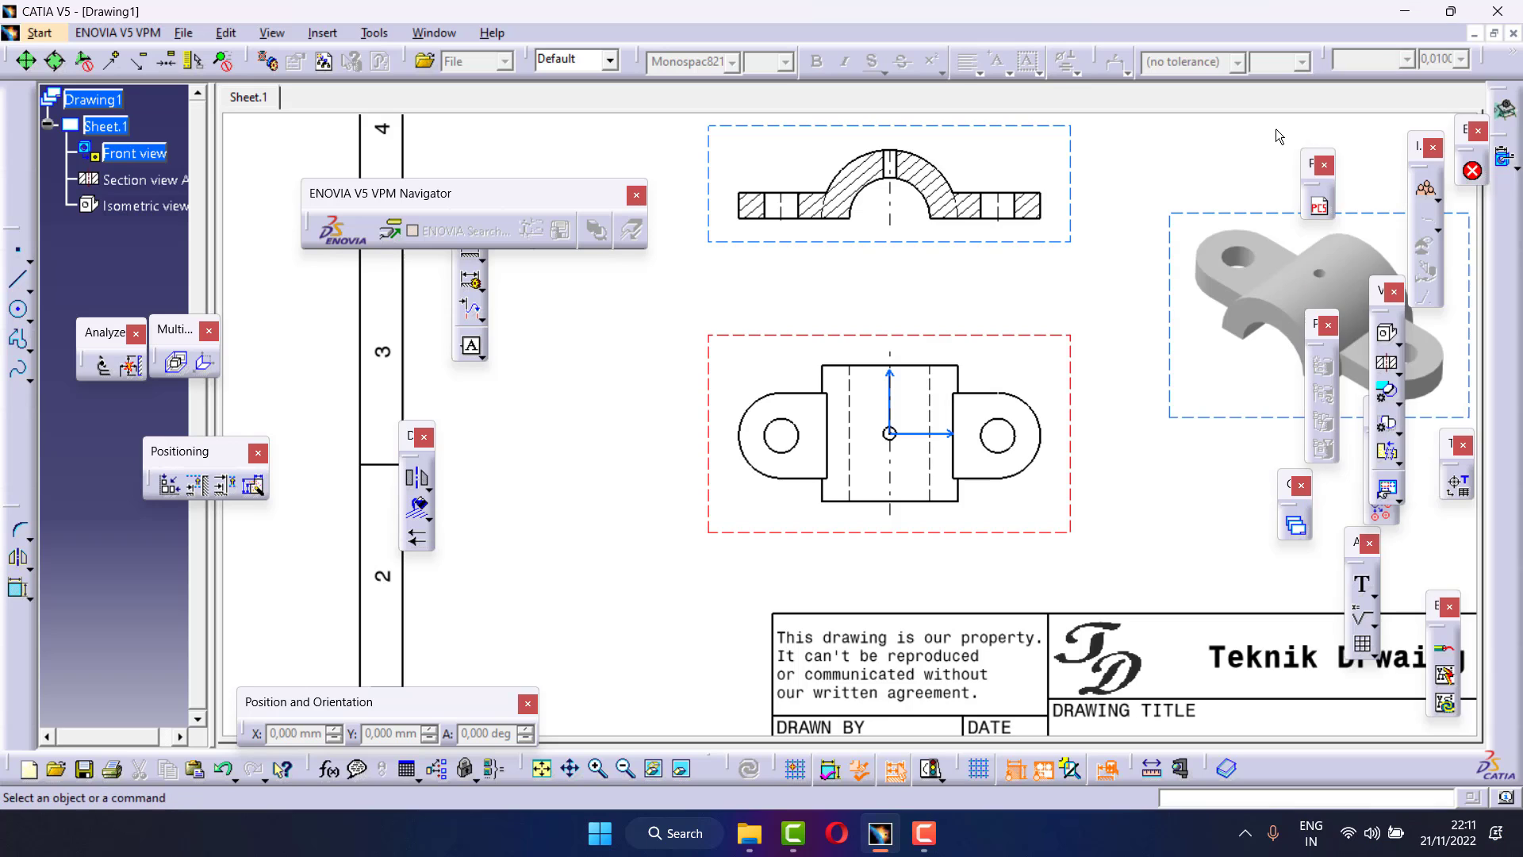
Rearrange the floating views toolbars into new positions clear of the drawing
{"action": "scroll", "coordinate": [1009, 504], "scroll_direction": "up", "scroll_amount": 2}
{"action": "scroll", "coordinate": [1009, 504], "scroll_direction": "down", "scroll_amount": 3}
{"action": "scroll", "coordinate": [1009, 505], "scroll_direction": "down", "scroll_amount": 3}
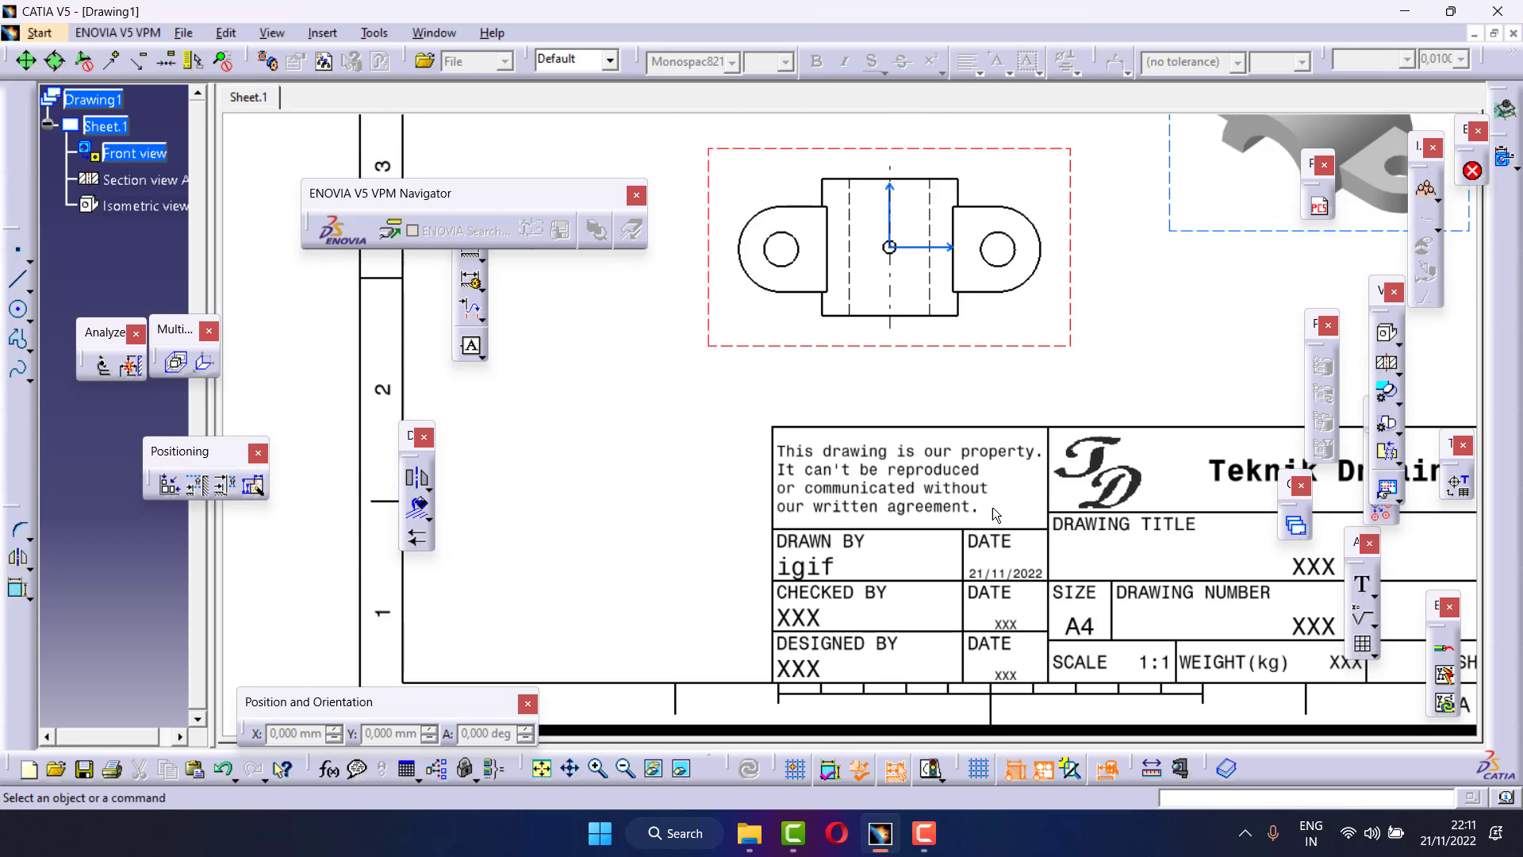
{"action": "left_click", "coordinate": [622, 769]}
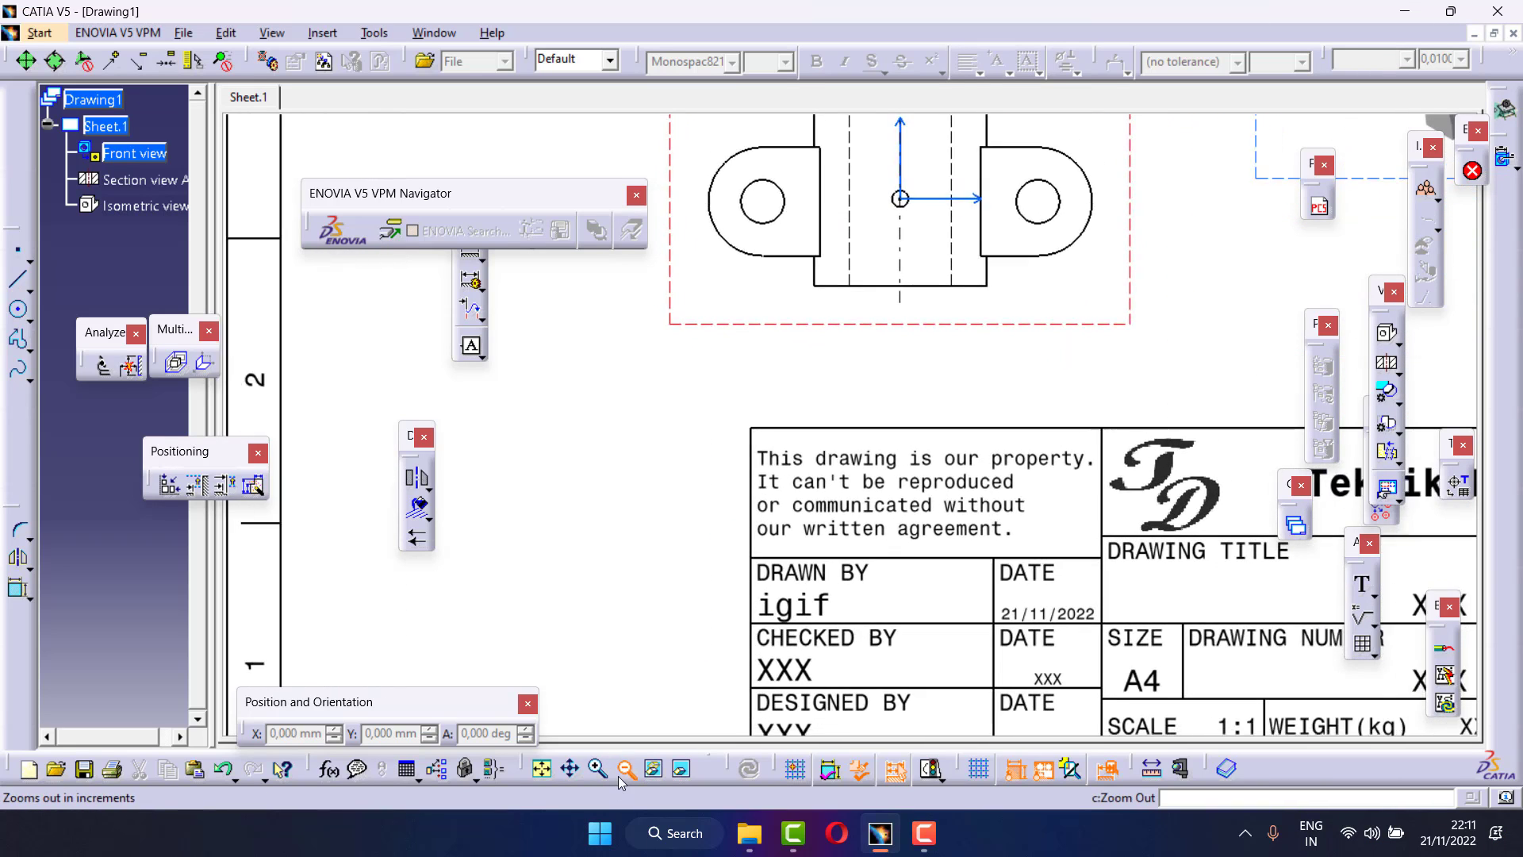
{"action": "left_click", "coordinate": [623, 771]}
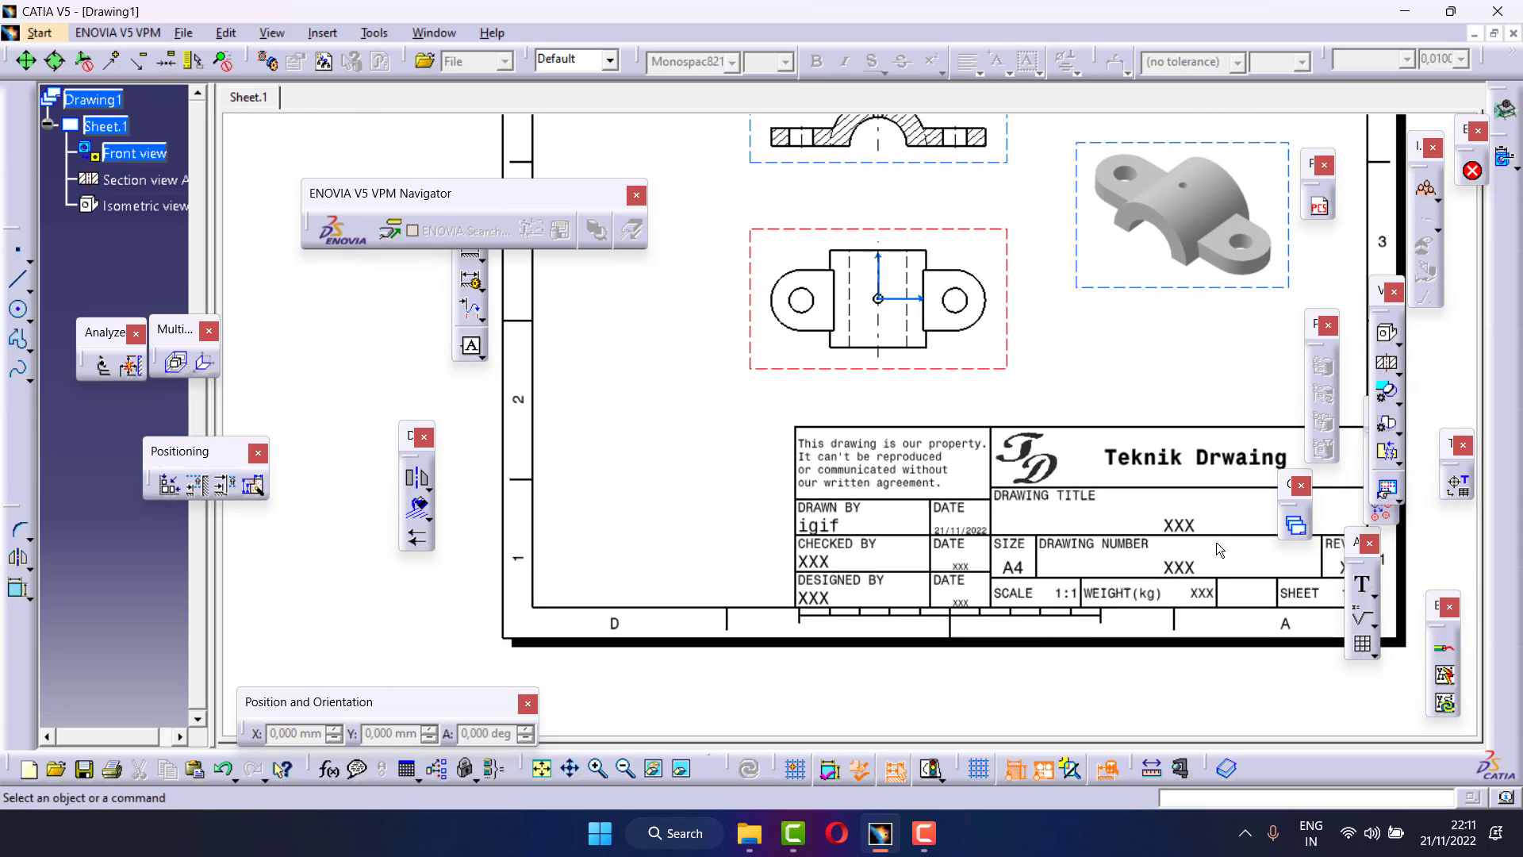
{"action": "left_click_drag", "start_coordinate": [1390, 314], "coordinate": [1356, 345]}
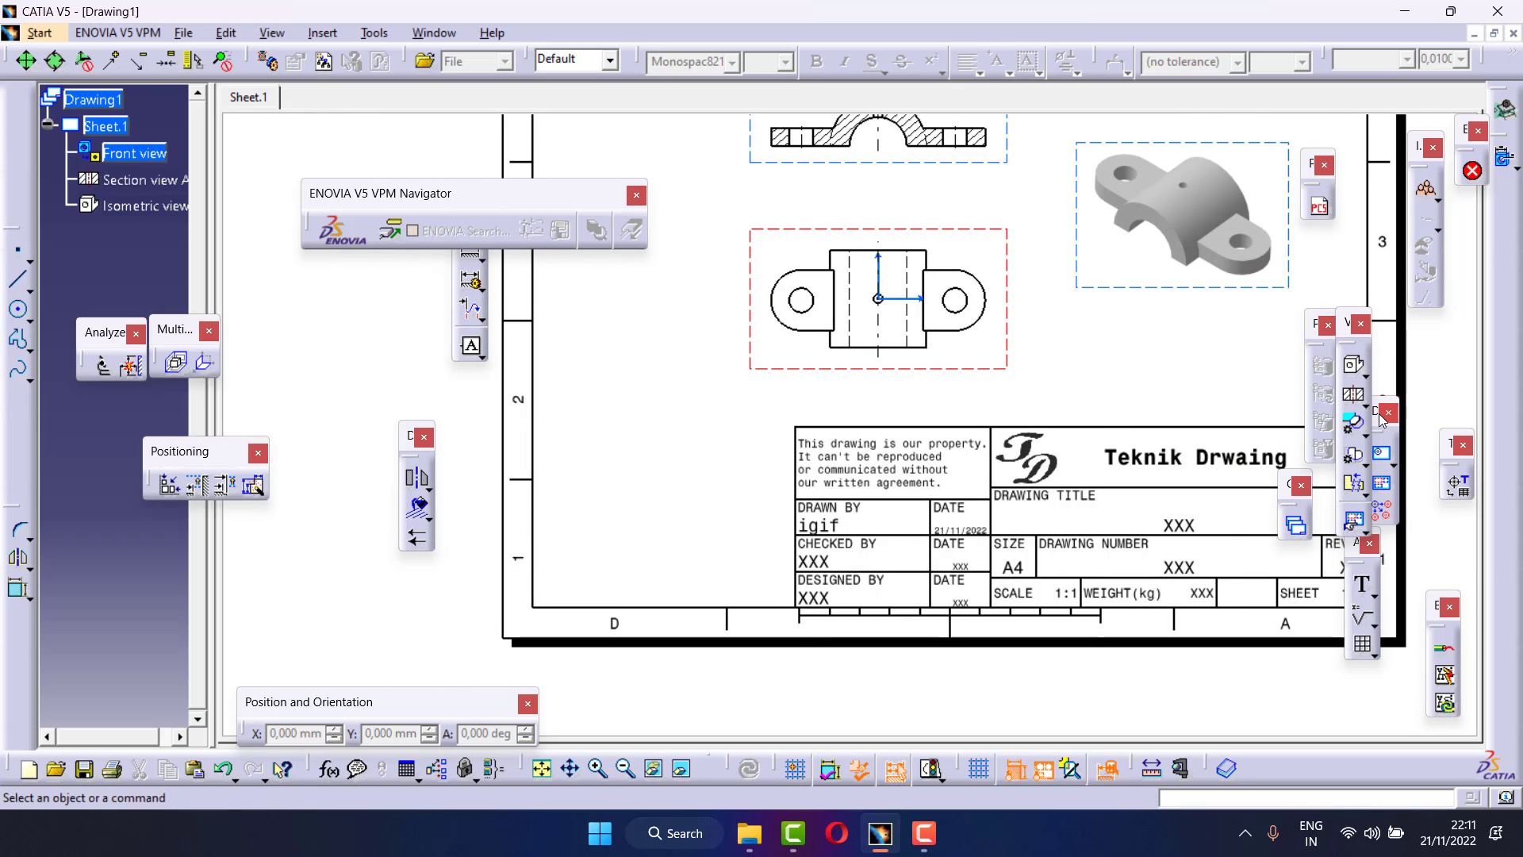
{"action": "left_click_drag", "start_coordinate": [1351, 323], "coordinate": [1202, 575]}
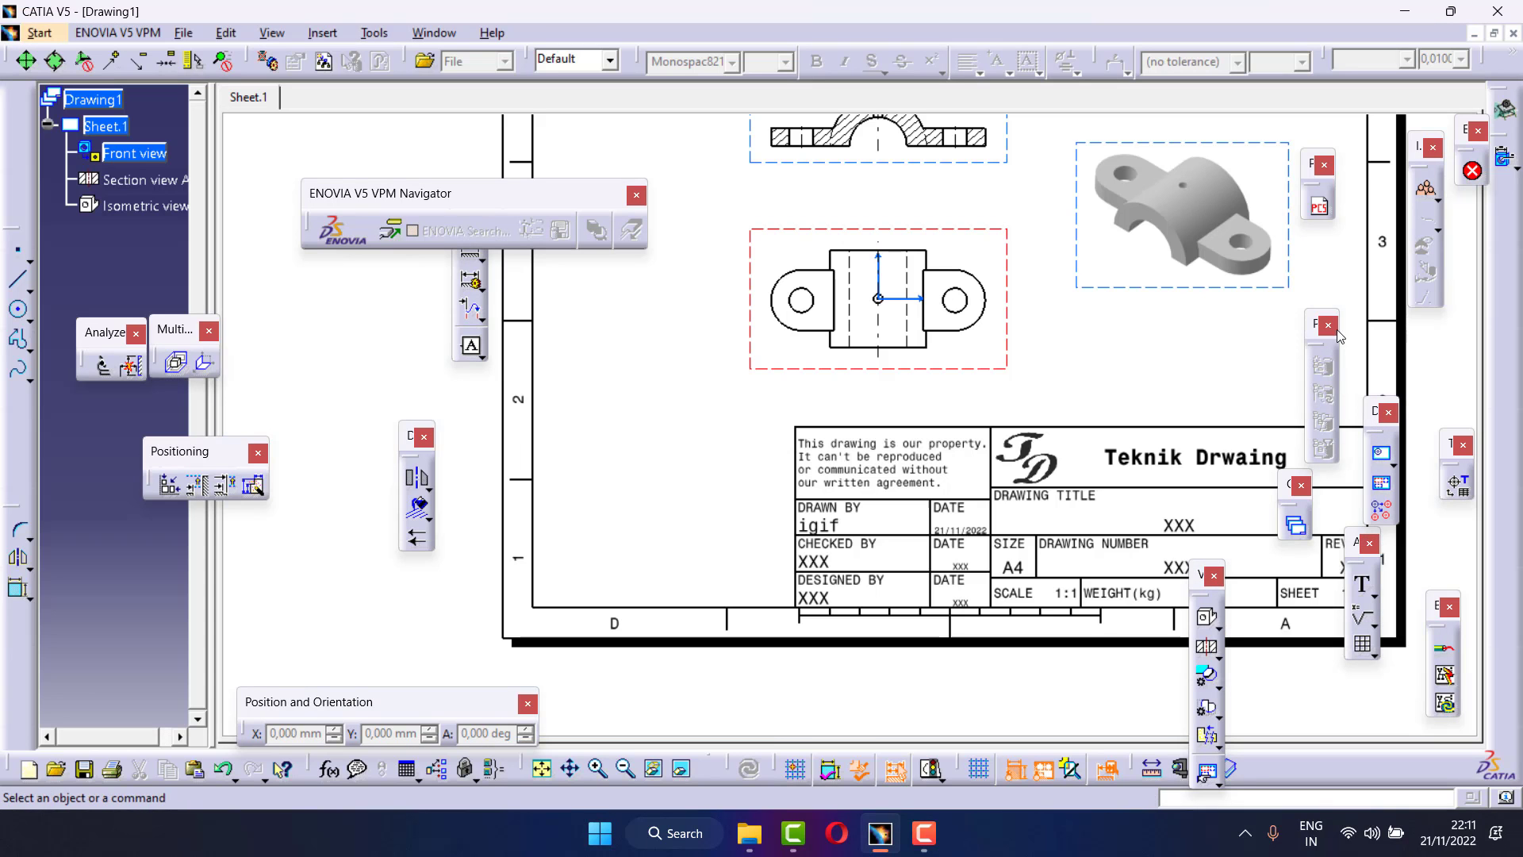
{"action": "left_click_drag", "start_coordinate": [1313, 329], "coordinate": [1240, 388]}
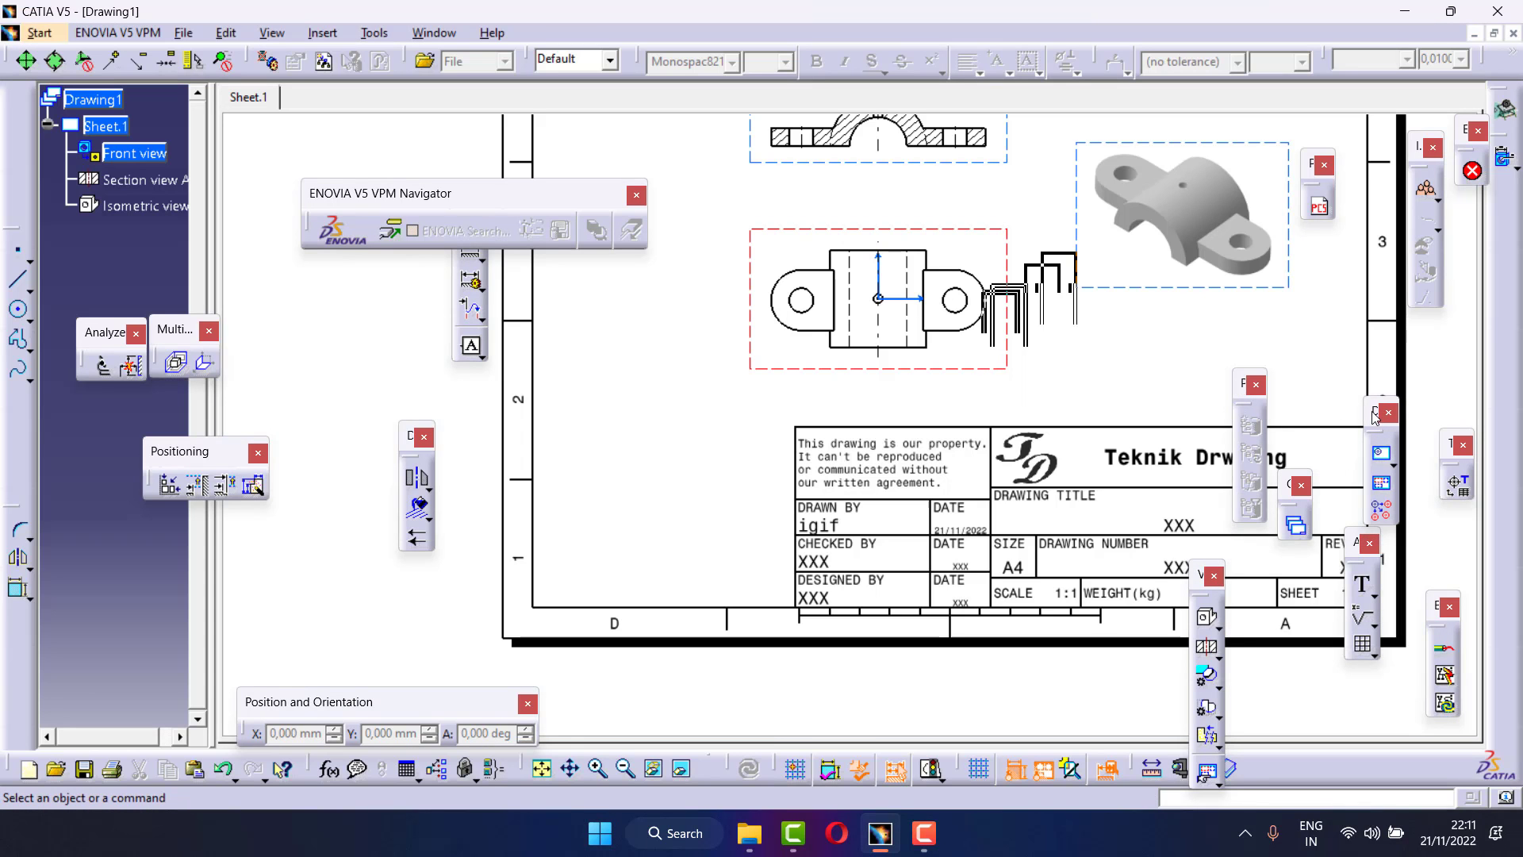
{"action": "left_click_drag", "start_coordinate": [1375, 417], "coordinate": [1349, 357]}
{"action": "left_click_drag", "start_coordinate": [1439, 472], "coordinate": [1435, 445]}
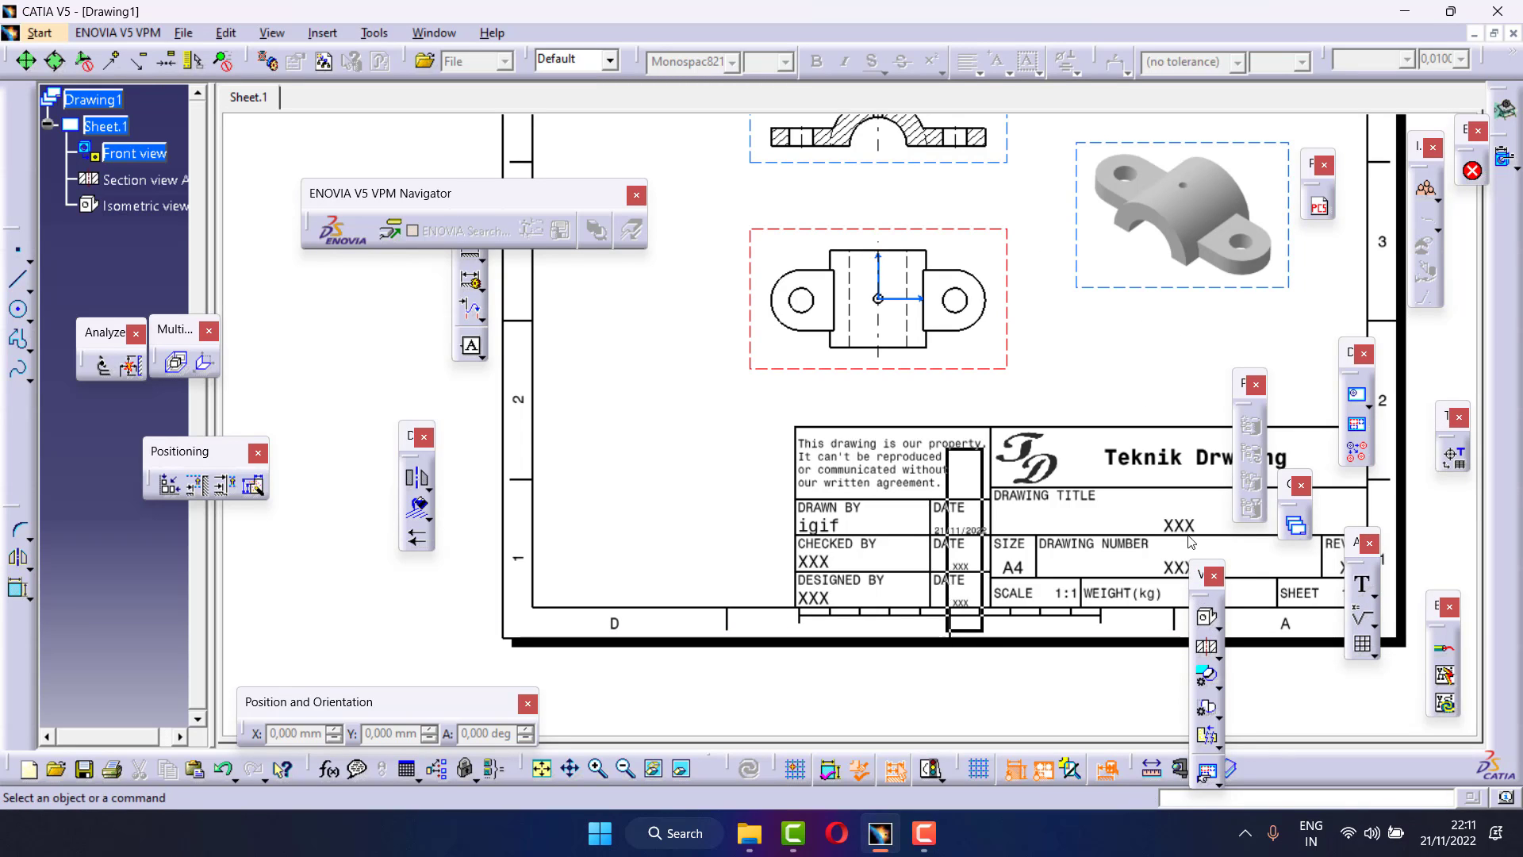
{"action": "left_click_drag", "start_coordinate": [1199, 598], "coordinate": [1190, 542]}
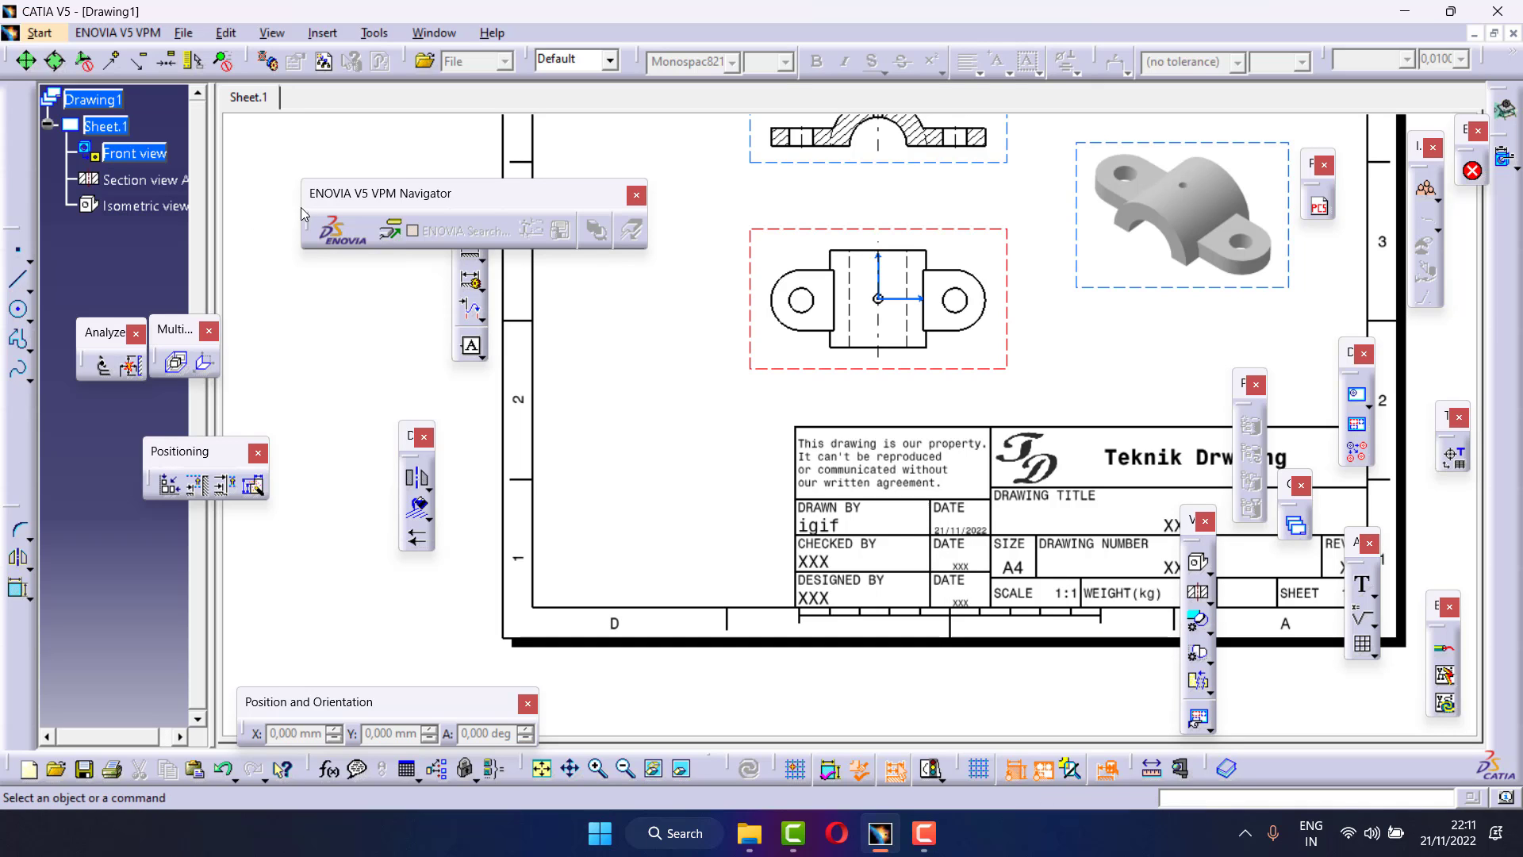
Close a spare floating toolbar, then move and close the ENOVIA V5 VPM Navigator toolbar
{"action": "left_click_drag", "start_coordinate": [460, 203], "coordinate": [372, 234]}
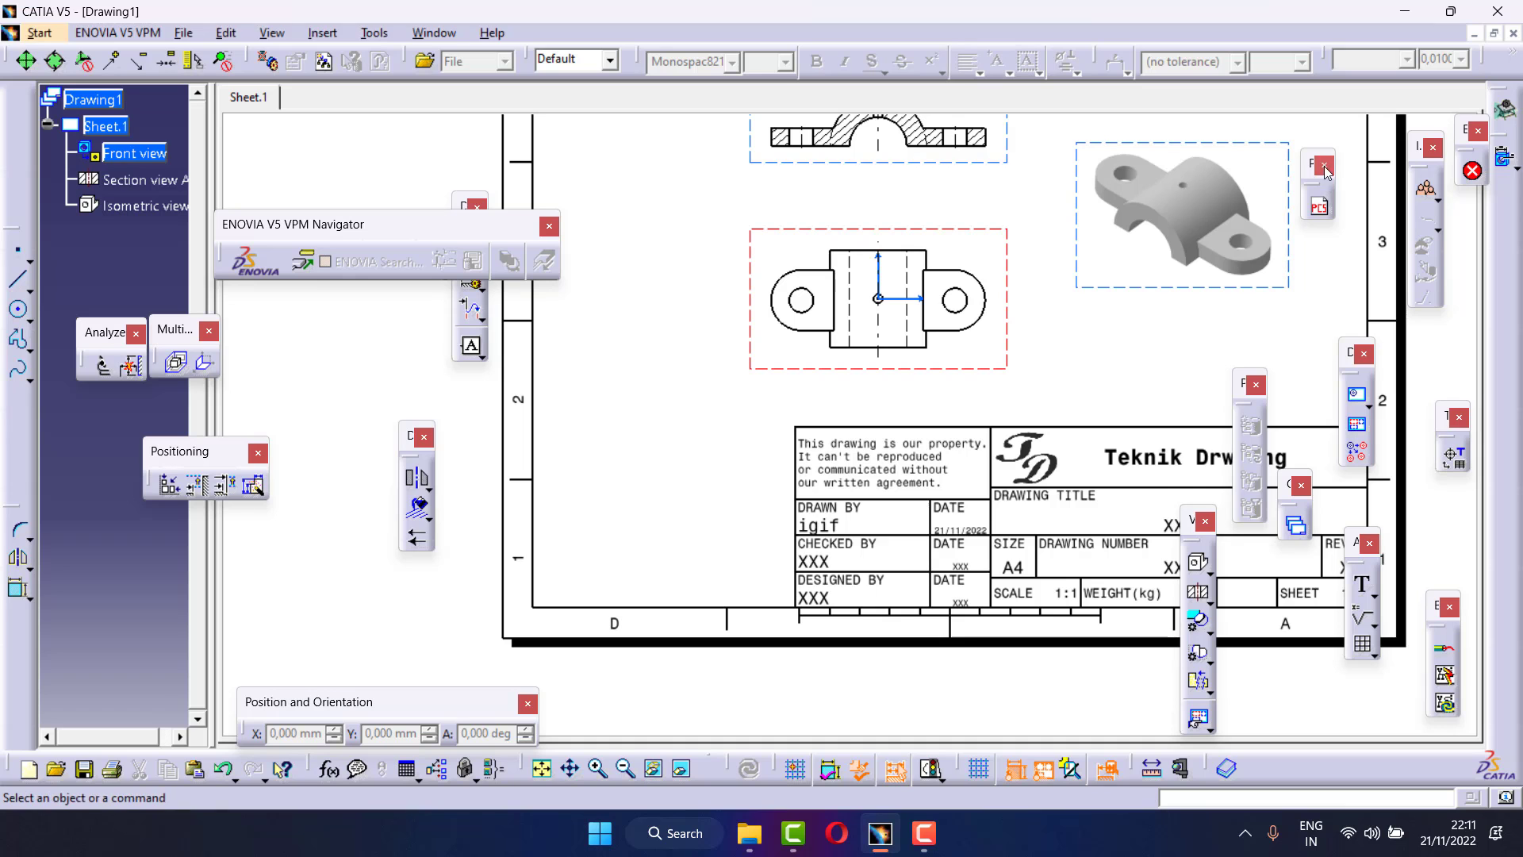
{"action": "left_click", "coordinate": [1256, 384]}
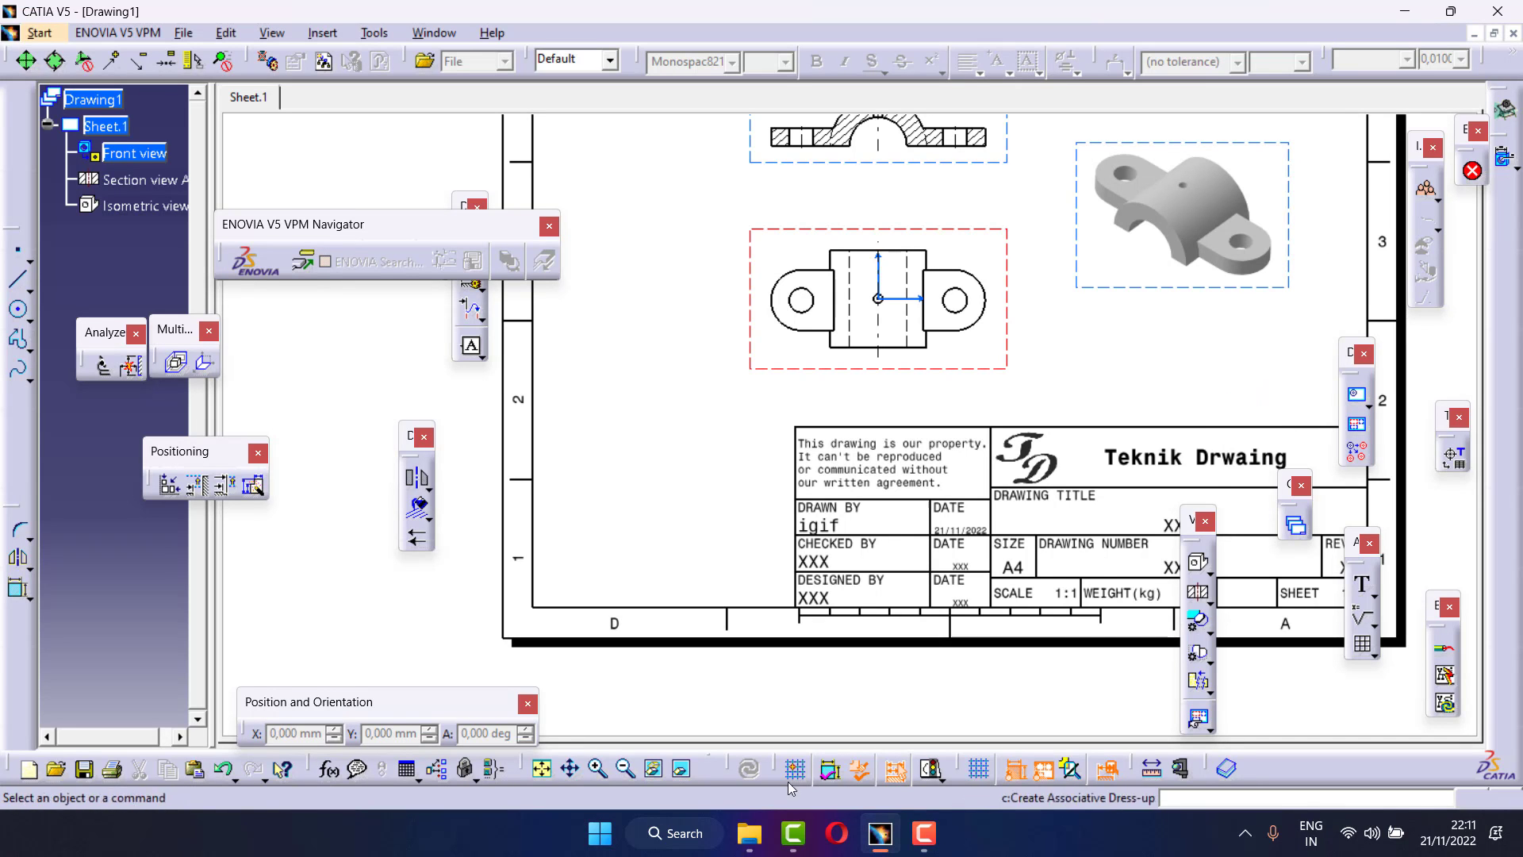
{"action": "left_click", "coordinate": [625, 768]}
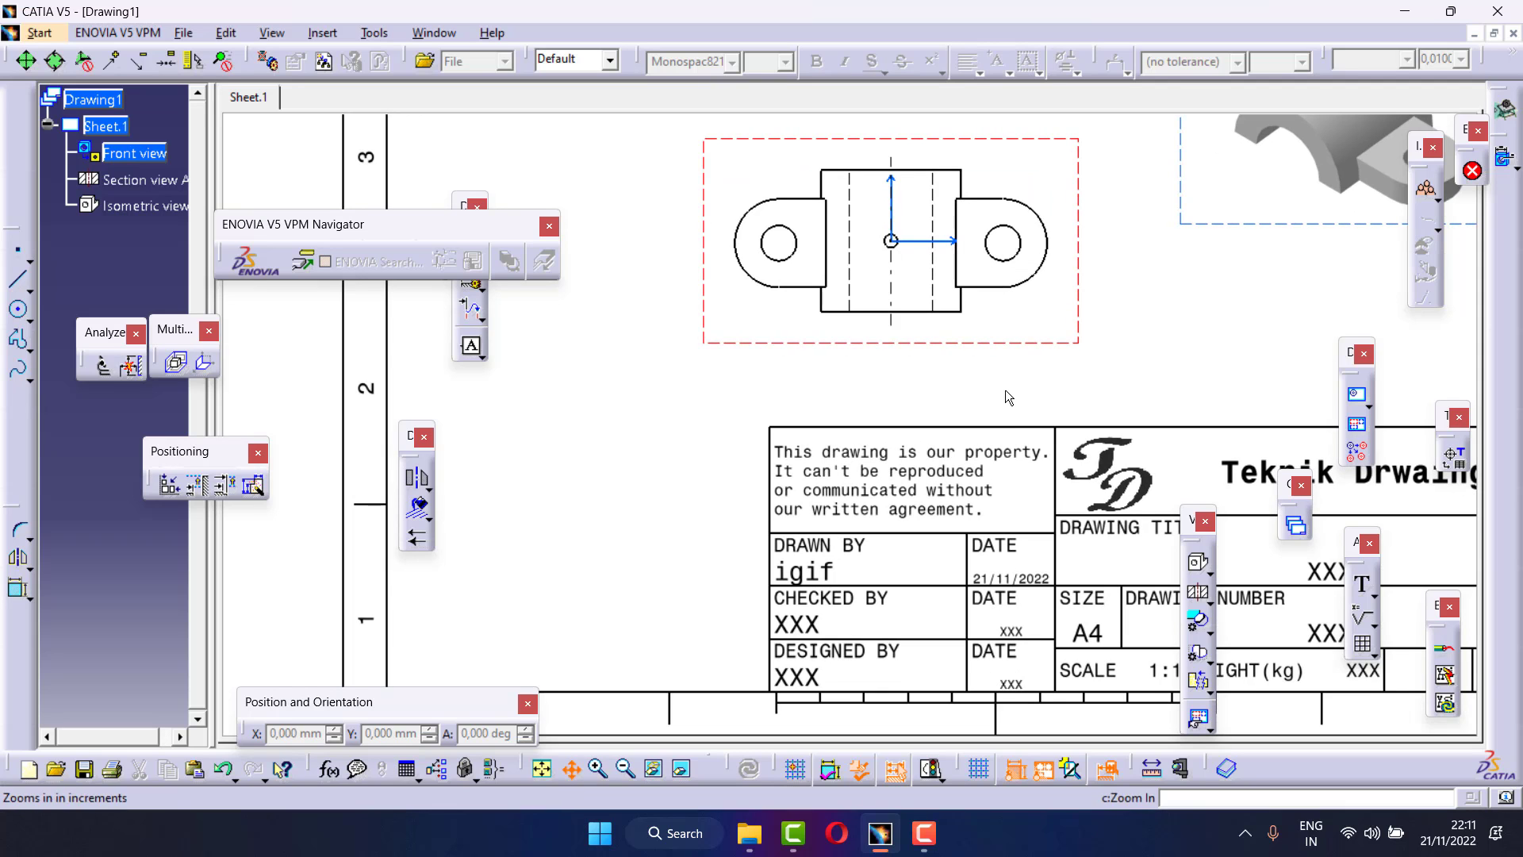
{"action": "middle_click_drag", "start_coordinate": [850, 434], "coordinate": [783, 612]}
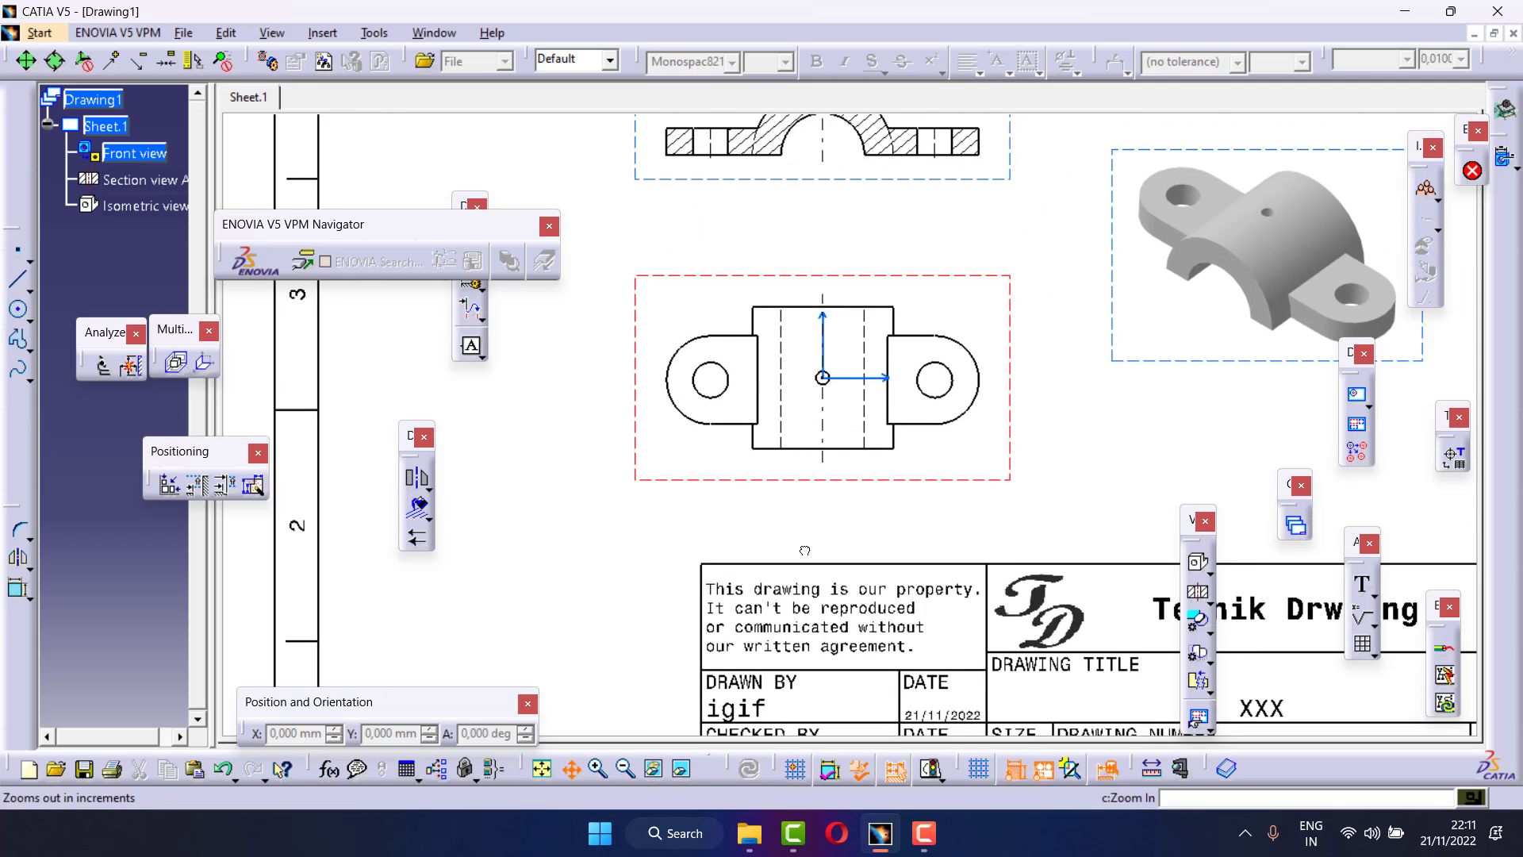
{"action": "left_click", "coordinate": [1006, 507]}
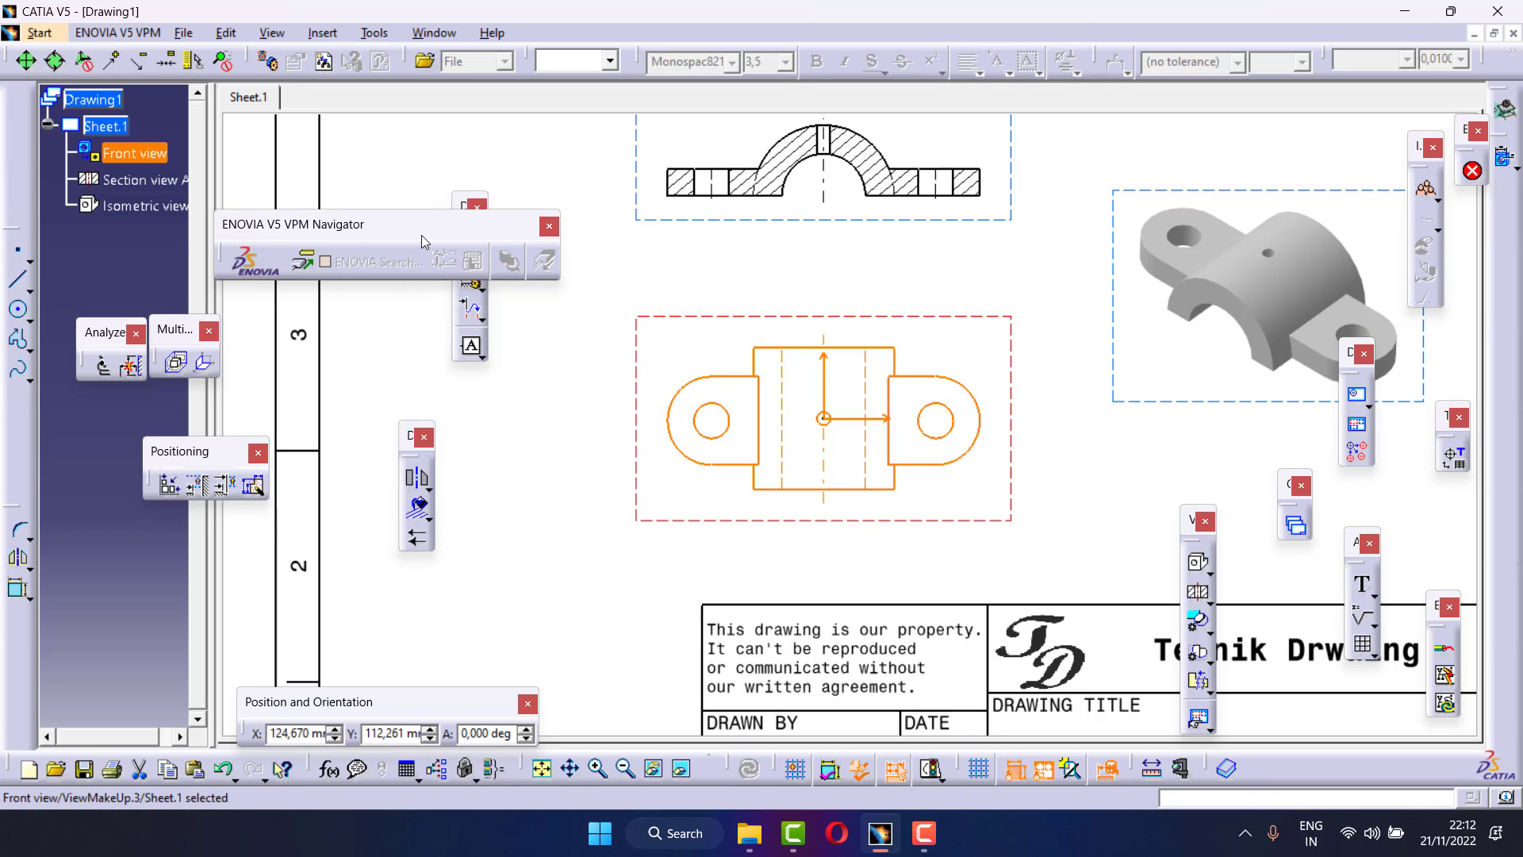
{"action": "left_click_drag", "start_coordinate": [425, 231], "coordinate": [370, 358]}
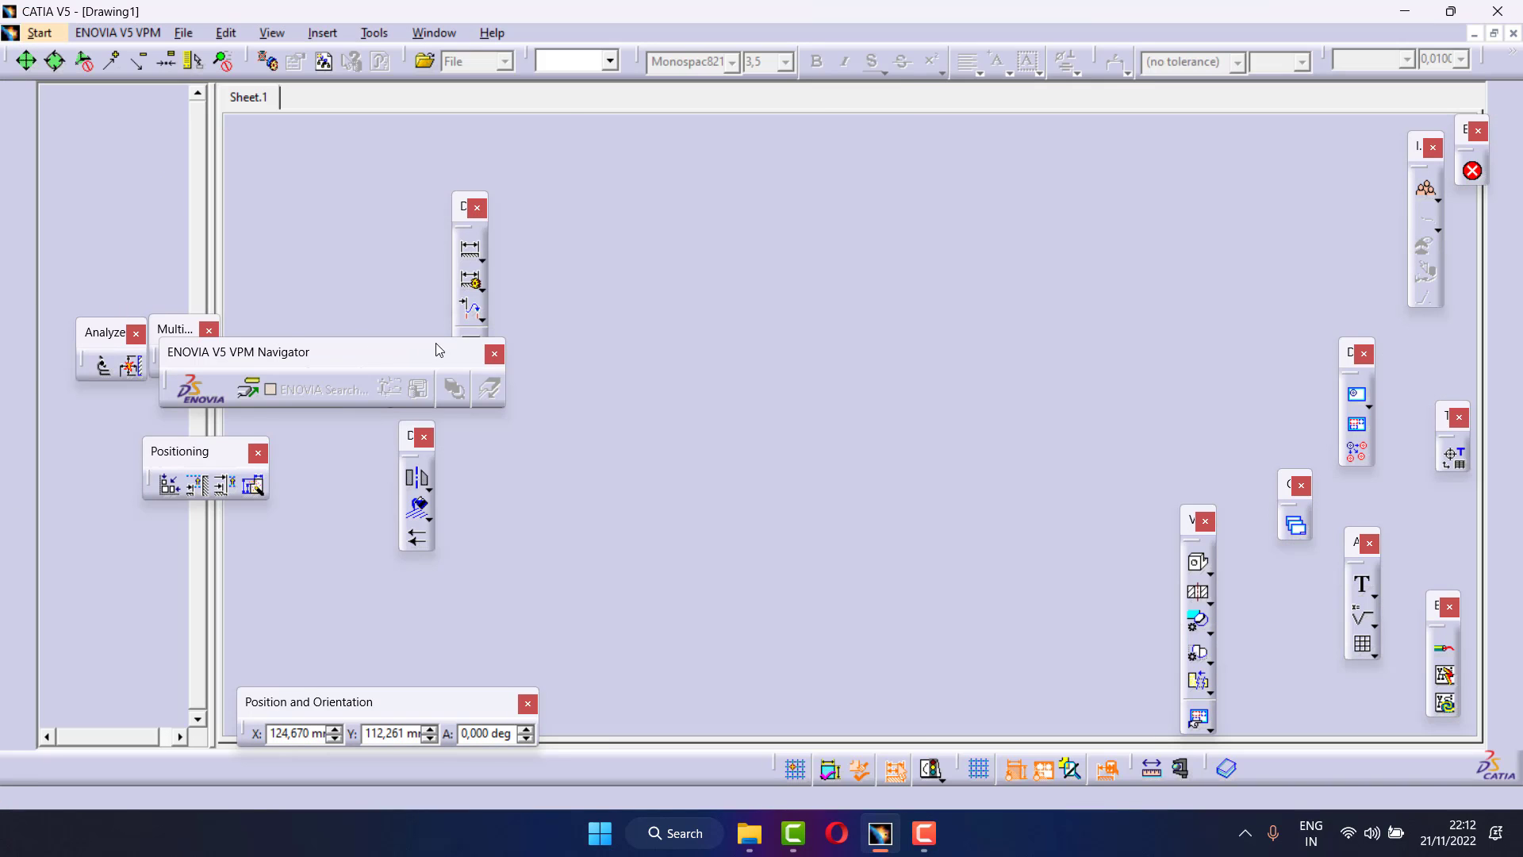
{"action": "left_click", "coordinate": [492, 357]}
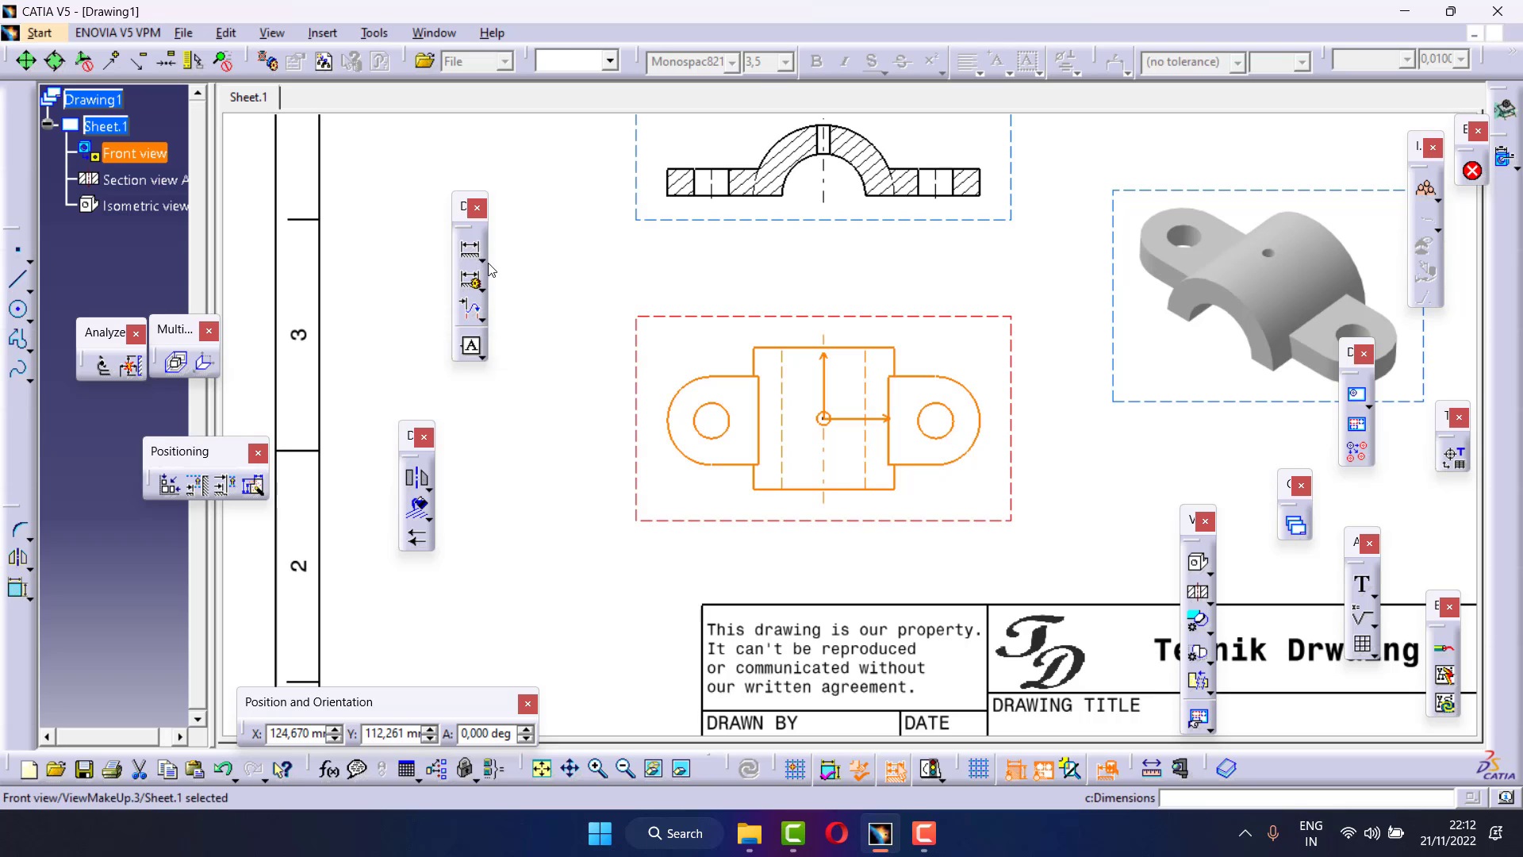
{"action": "left_click", "coordinate": [484, 266]}
Dimension section A-A's overall width as 102, placed below the section
{"action": "left_click", "coordinate": [715, 280]}
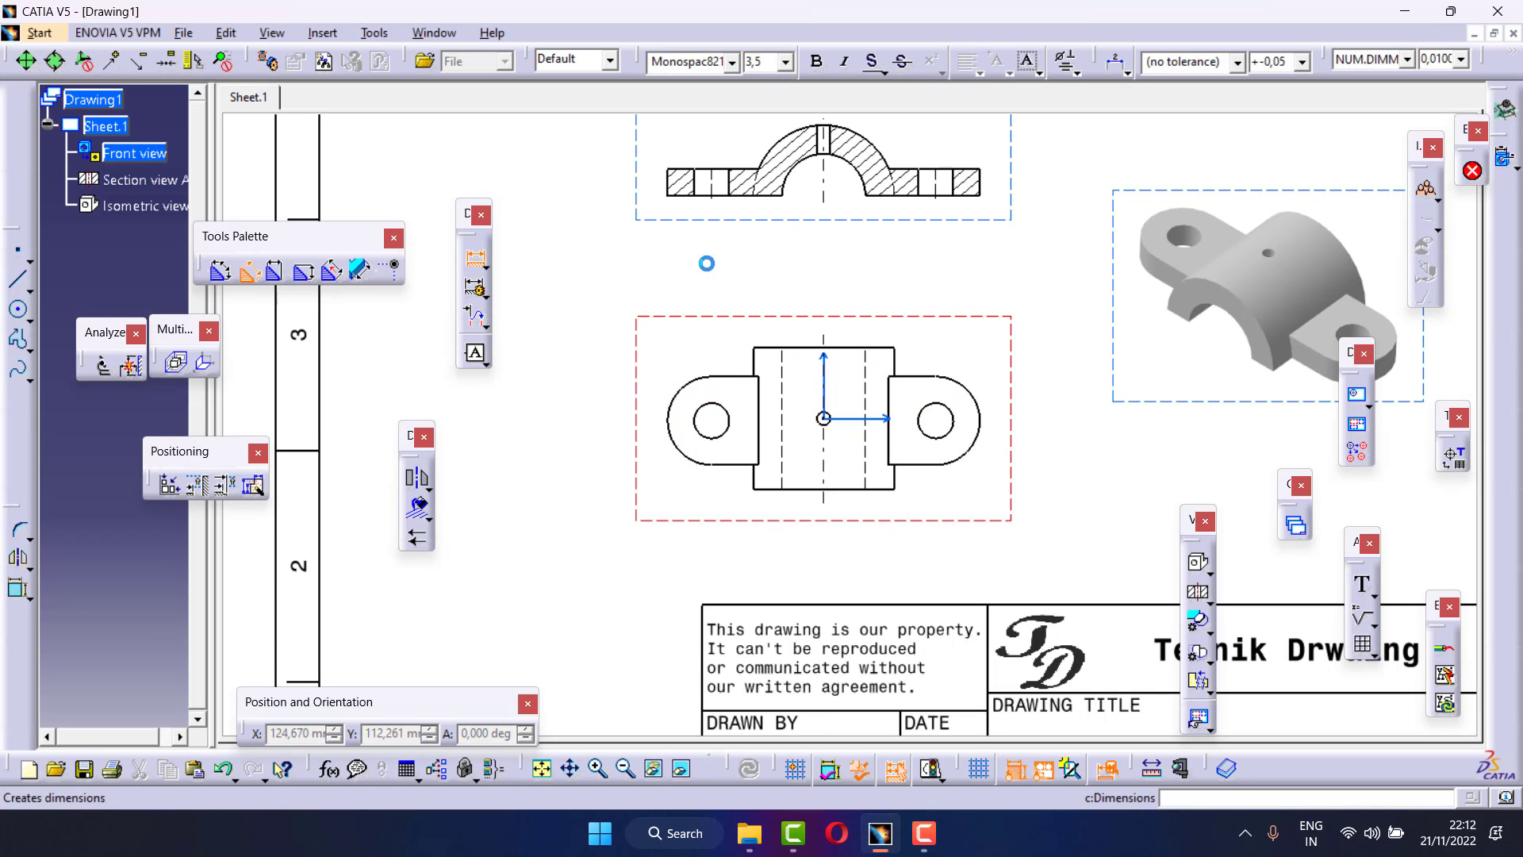
{"action": "left_click", "coordinate": [714, 195]}
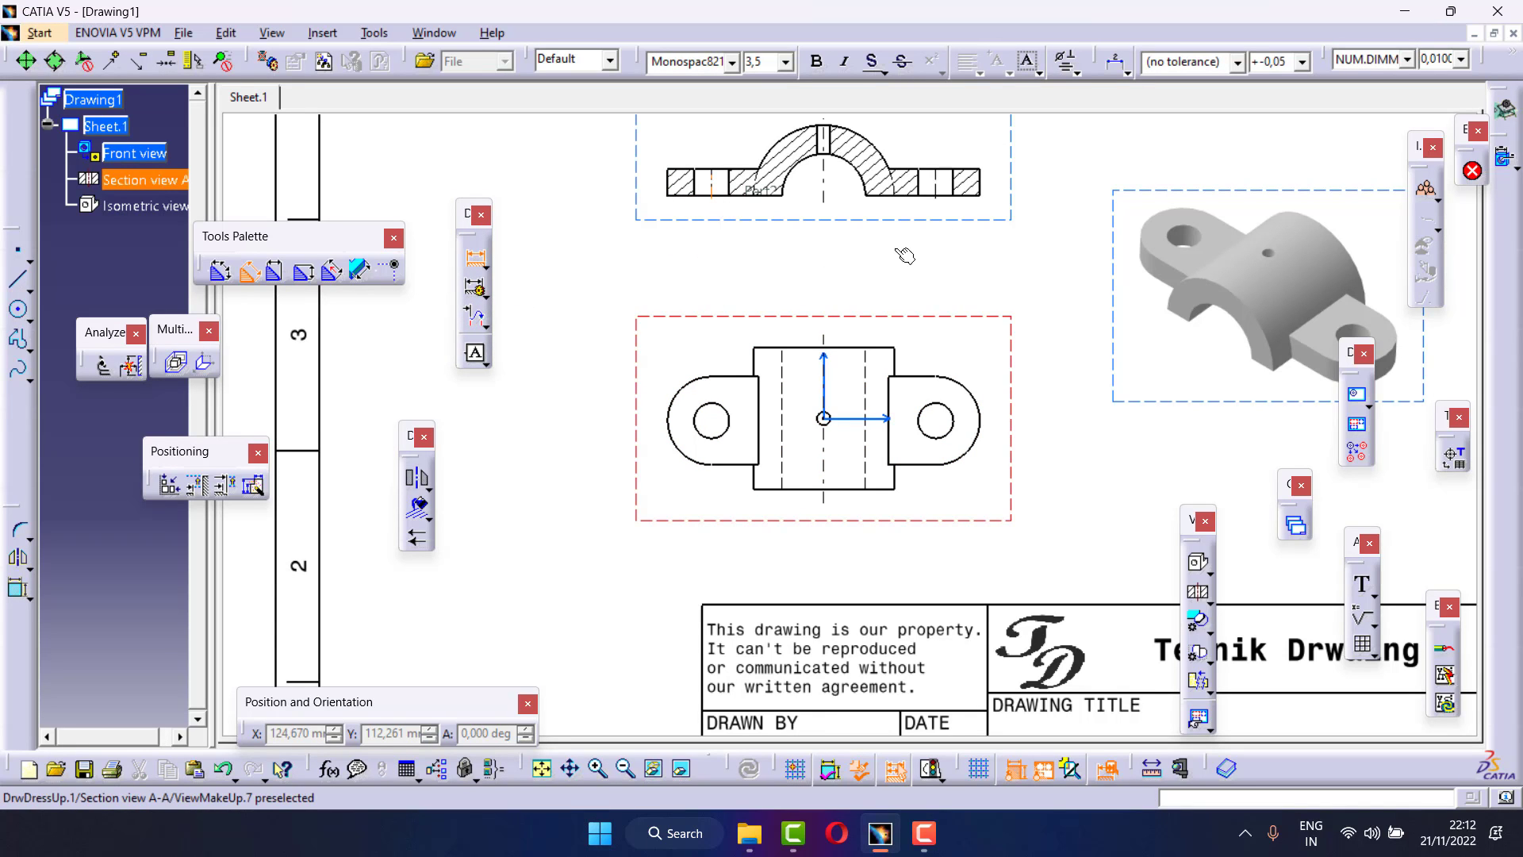
{"action": "left_click", "coordinate": [942, 196]}
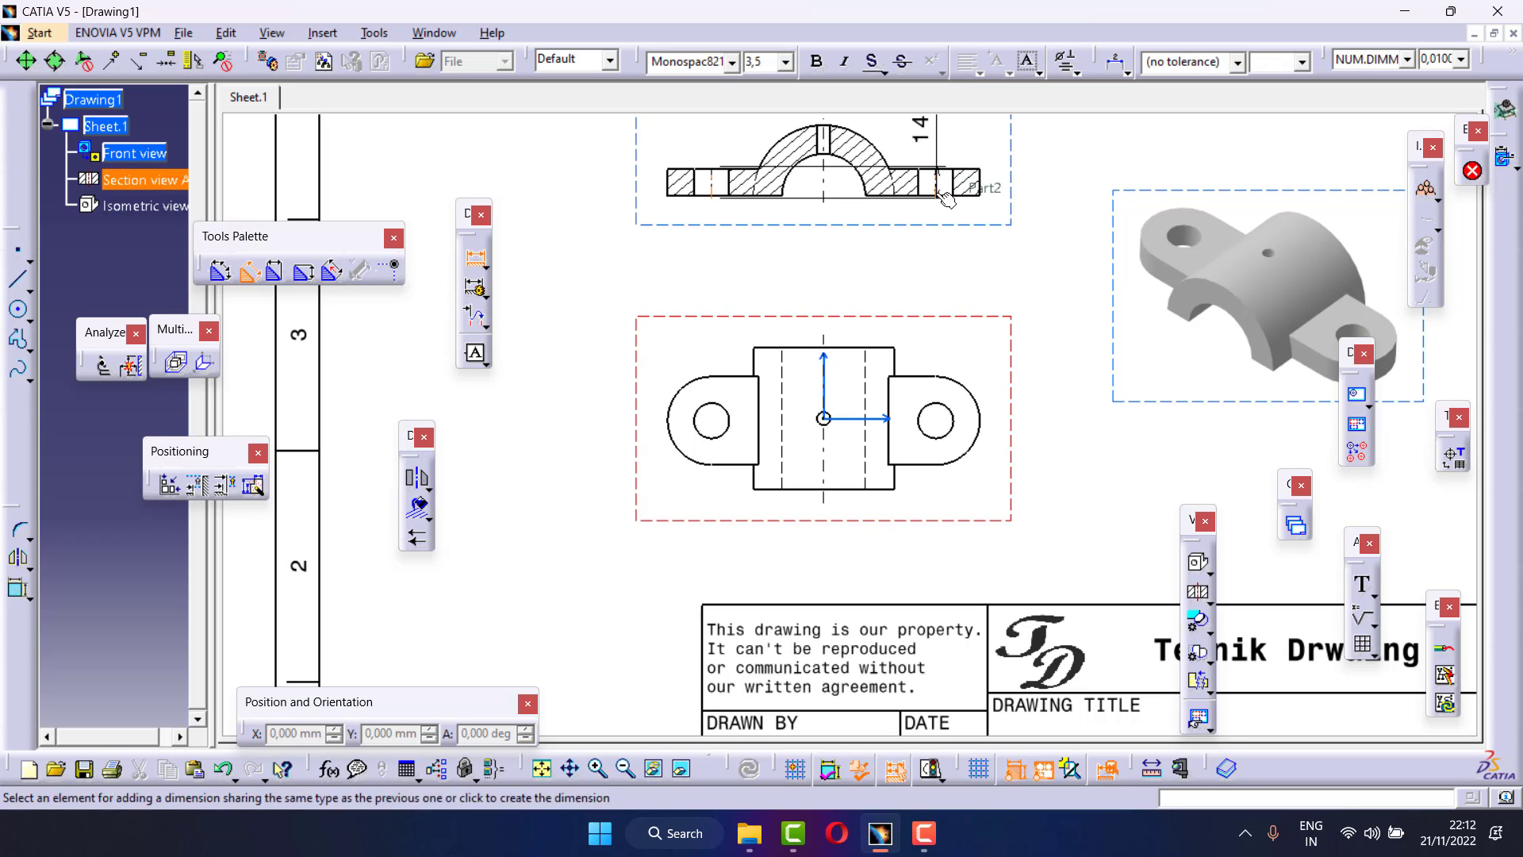
{"action": "left_click", "coordinate": [855, 245]}
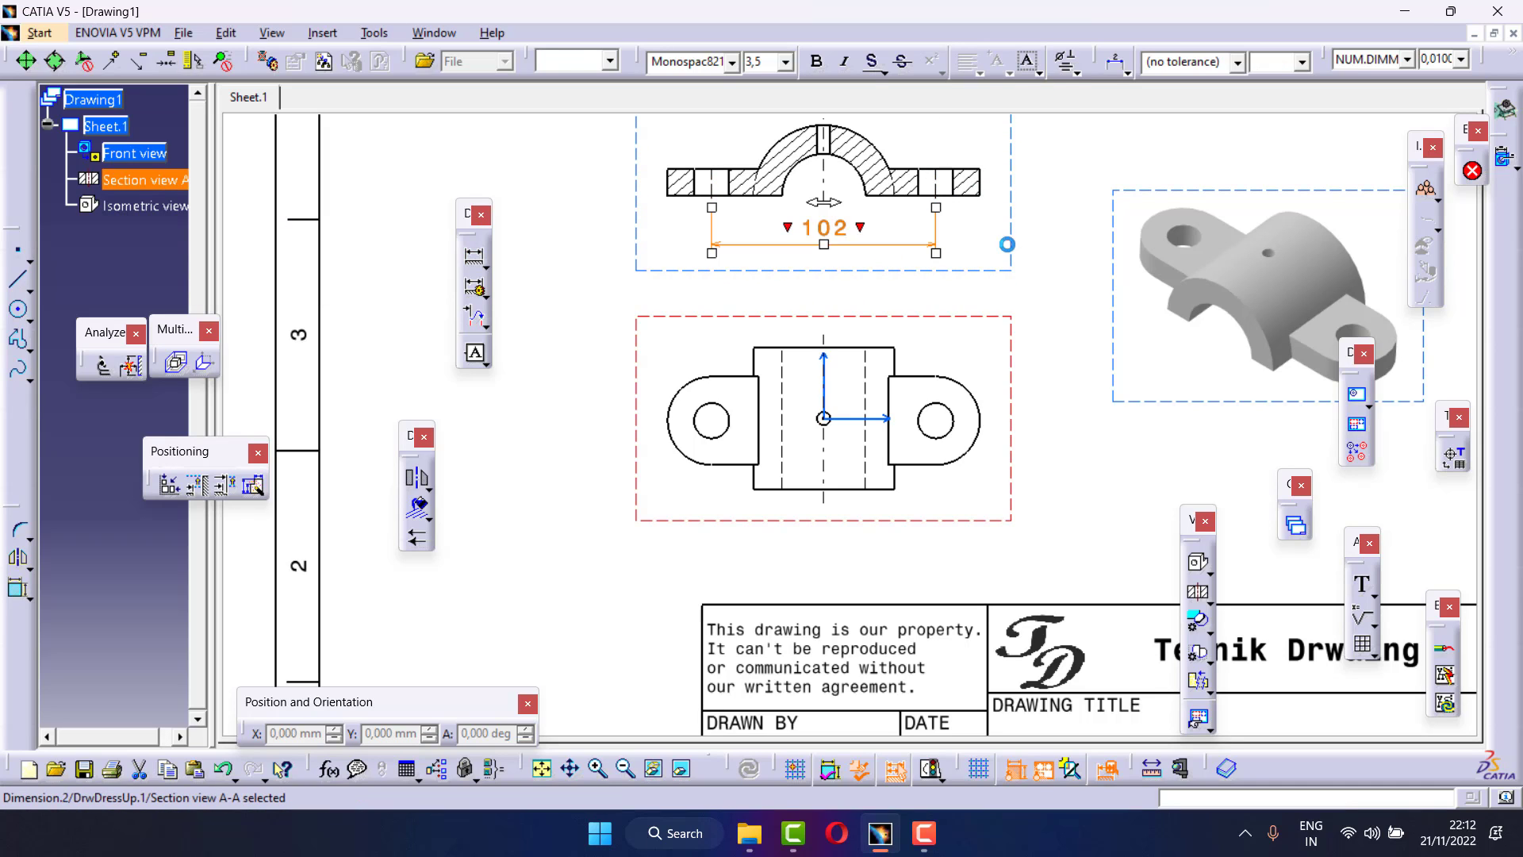
{"action": "left_click", "coordinate": [1060, 234]}
{"action": "middle_click_drag", "start_coordinate": [852, 250], "coordinate": [864, 381]}
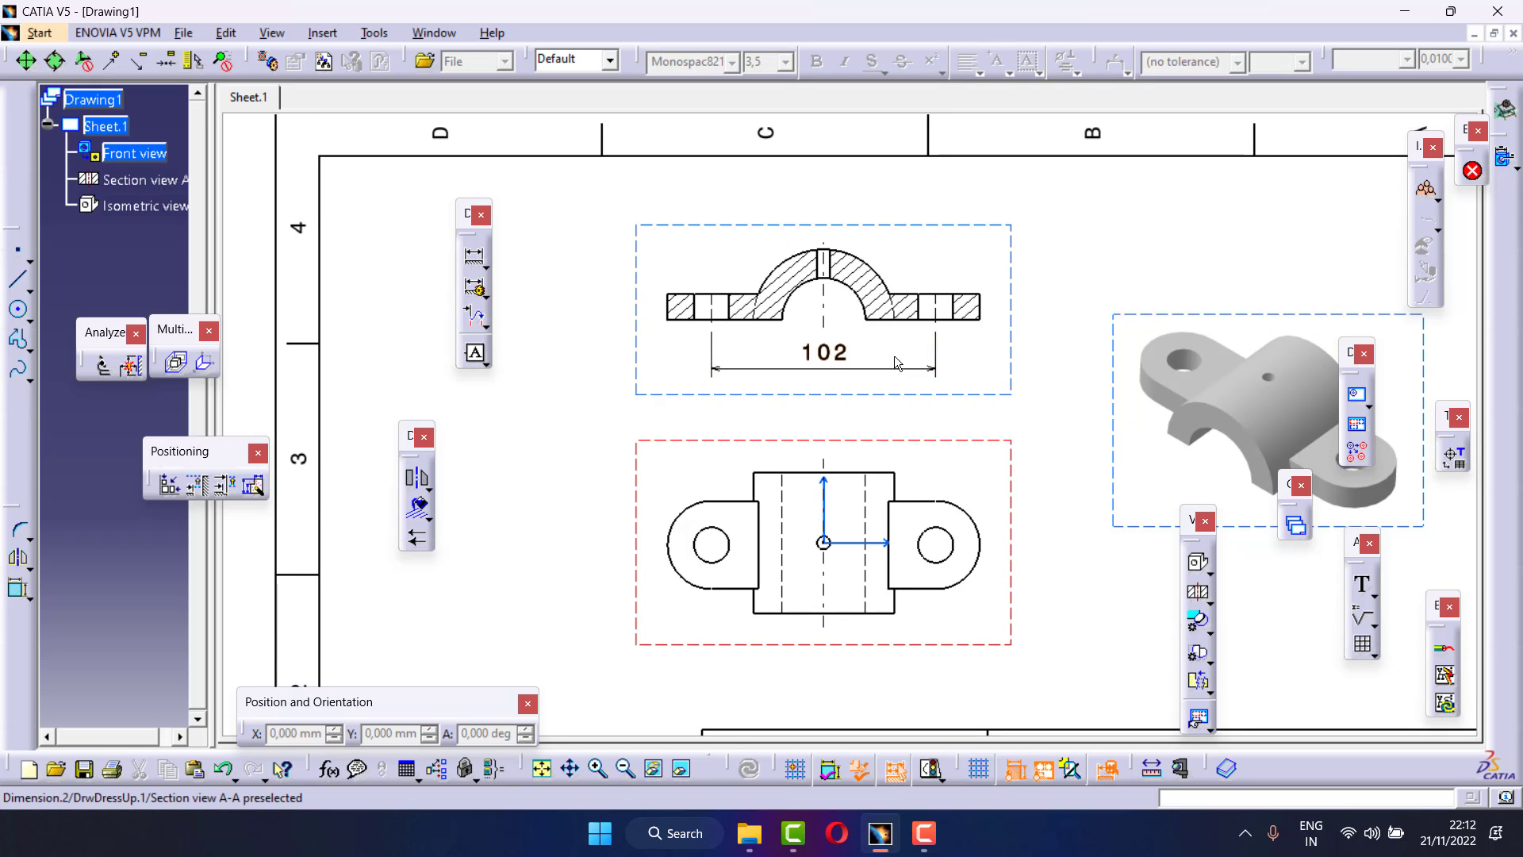
Give the 102 dimension 2,5 mm text, whole-number precision and mm display
{"action": "left_click", "coordinate": [847, 368]}
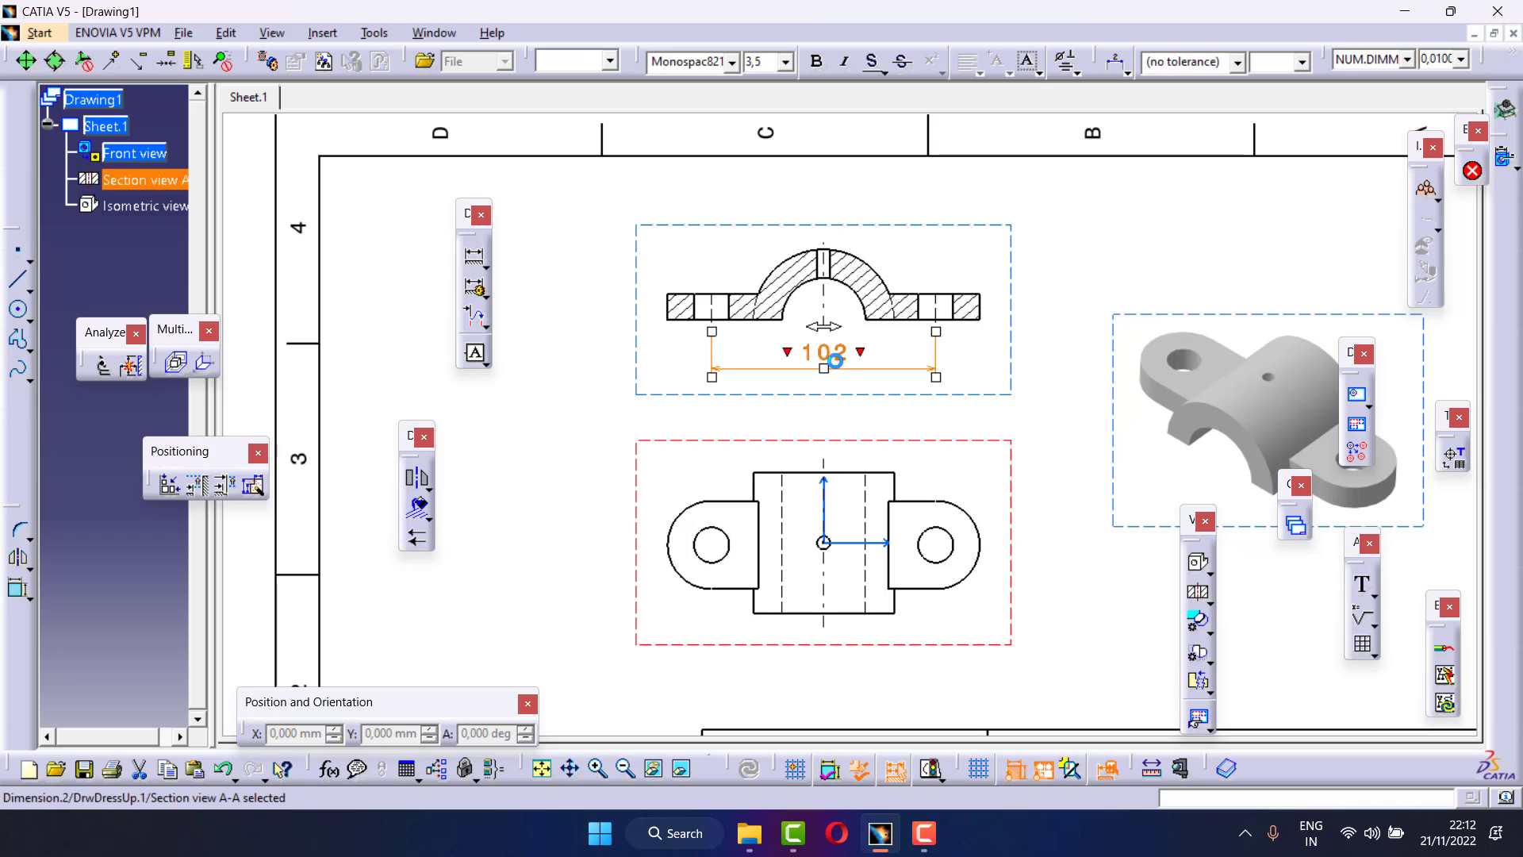
{"action": "left_click", "coordinate": [786, 62]}
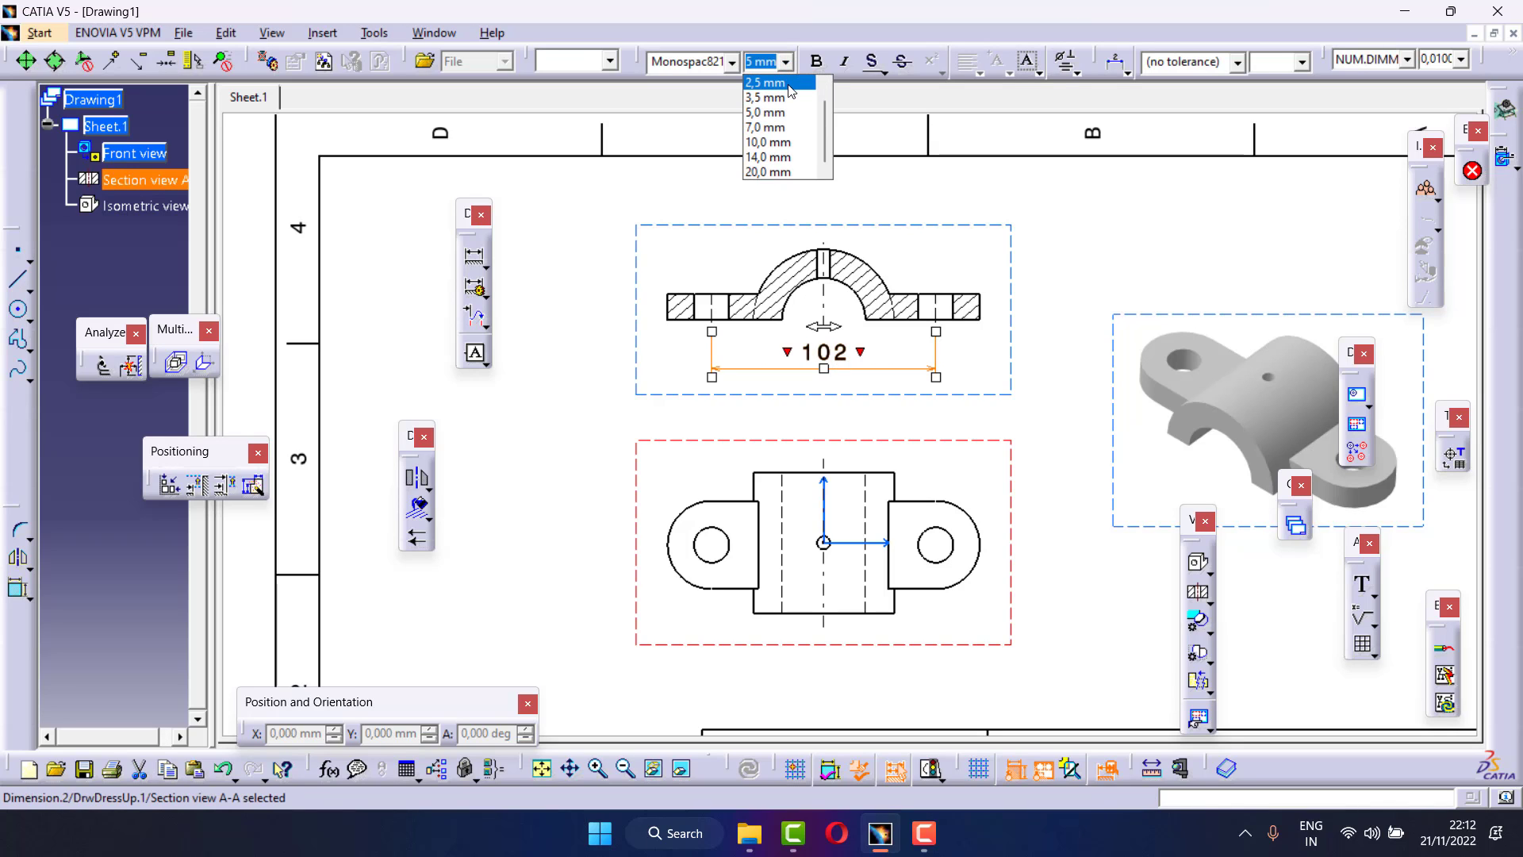
{"action": "left_click", "coordinate": [790, 84]}
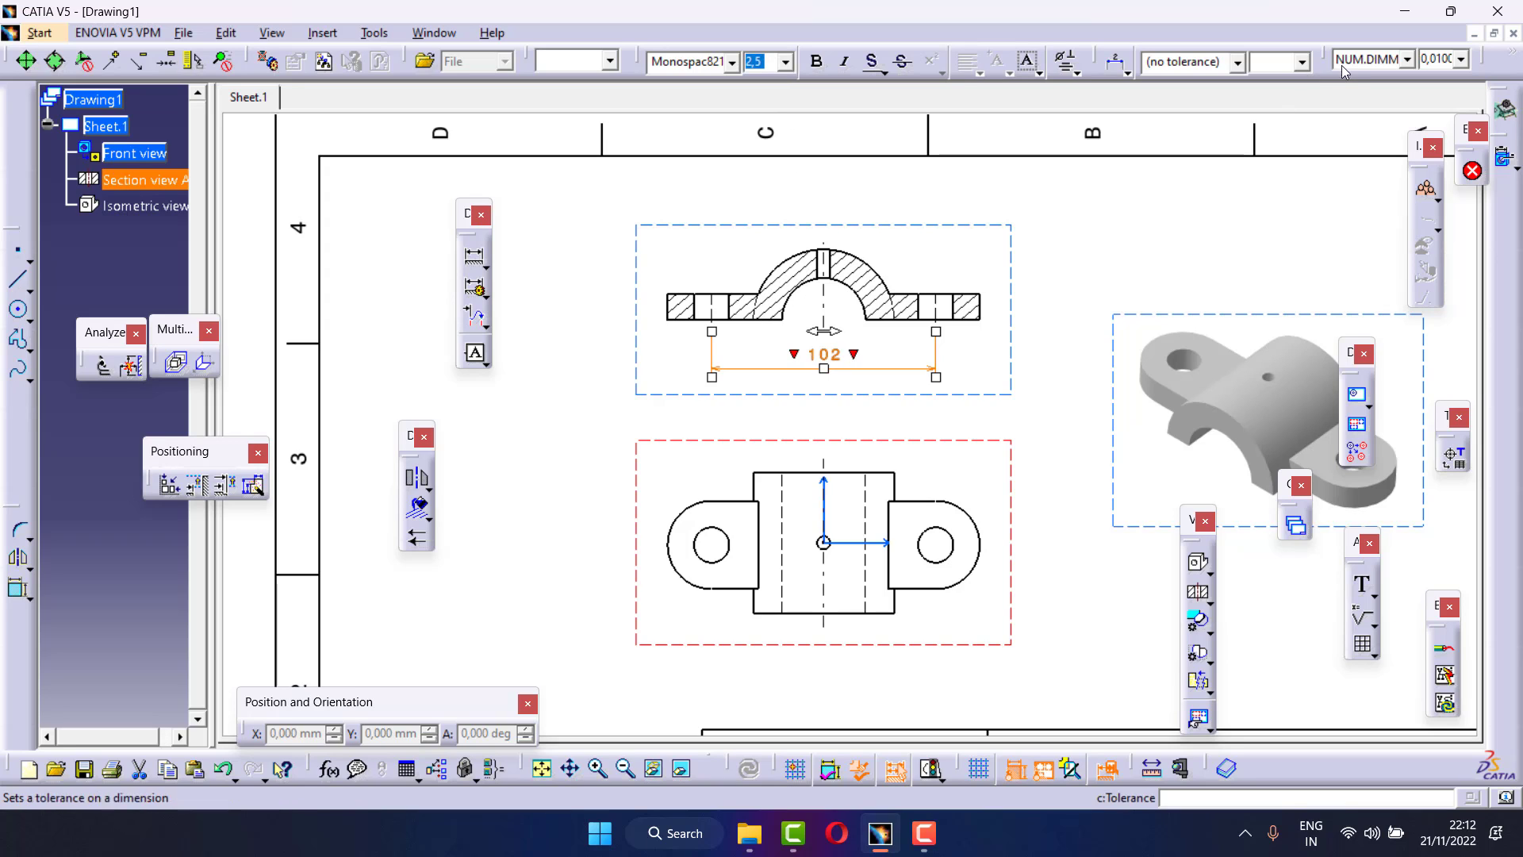
{"action": "left_click", "coordinate": [1461, 58]}
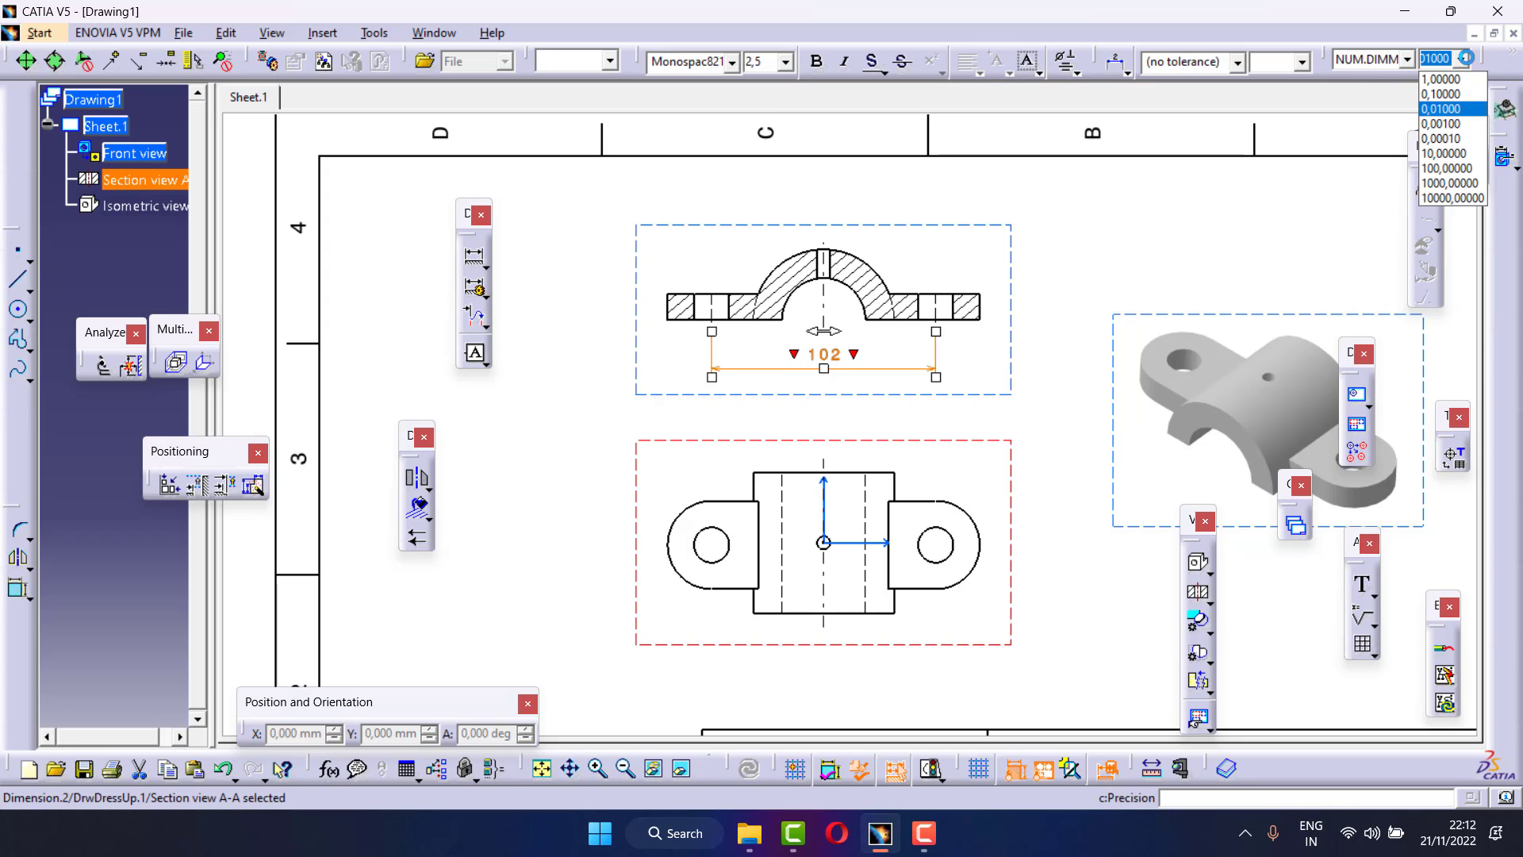
{"action": "left_click", "coordinate": [1467, 81]}
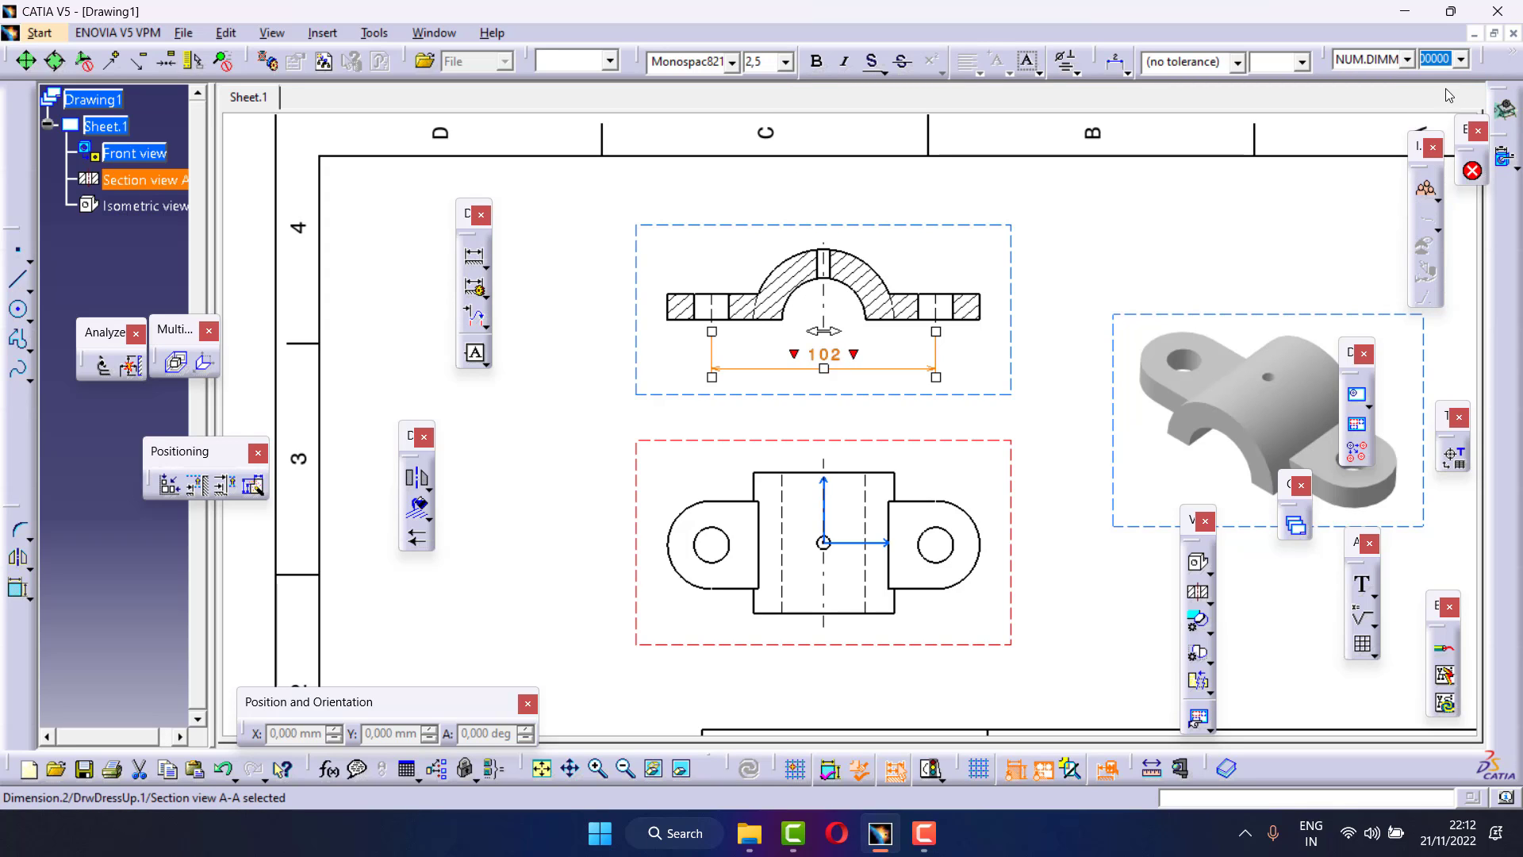
{"action": "left_click", "coordinate": [1402, 58]}
{"action": "left_click", "coordinate": [1402, 58]}
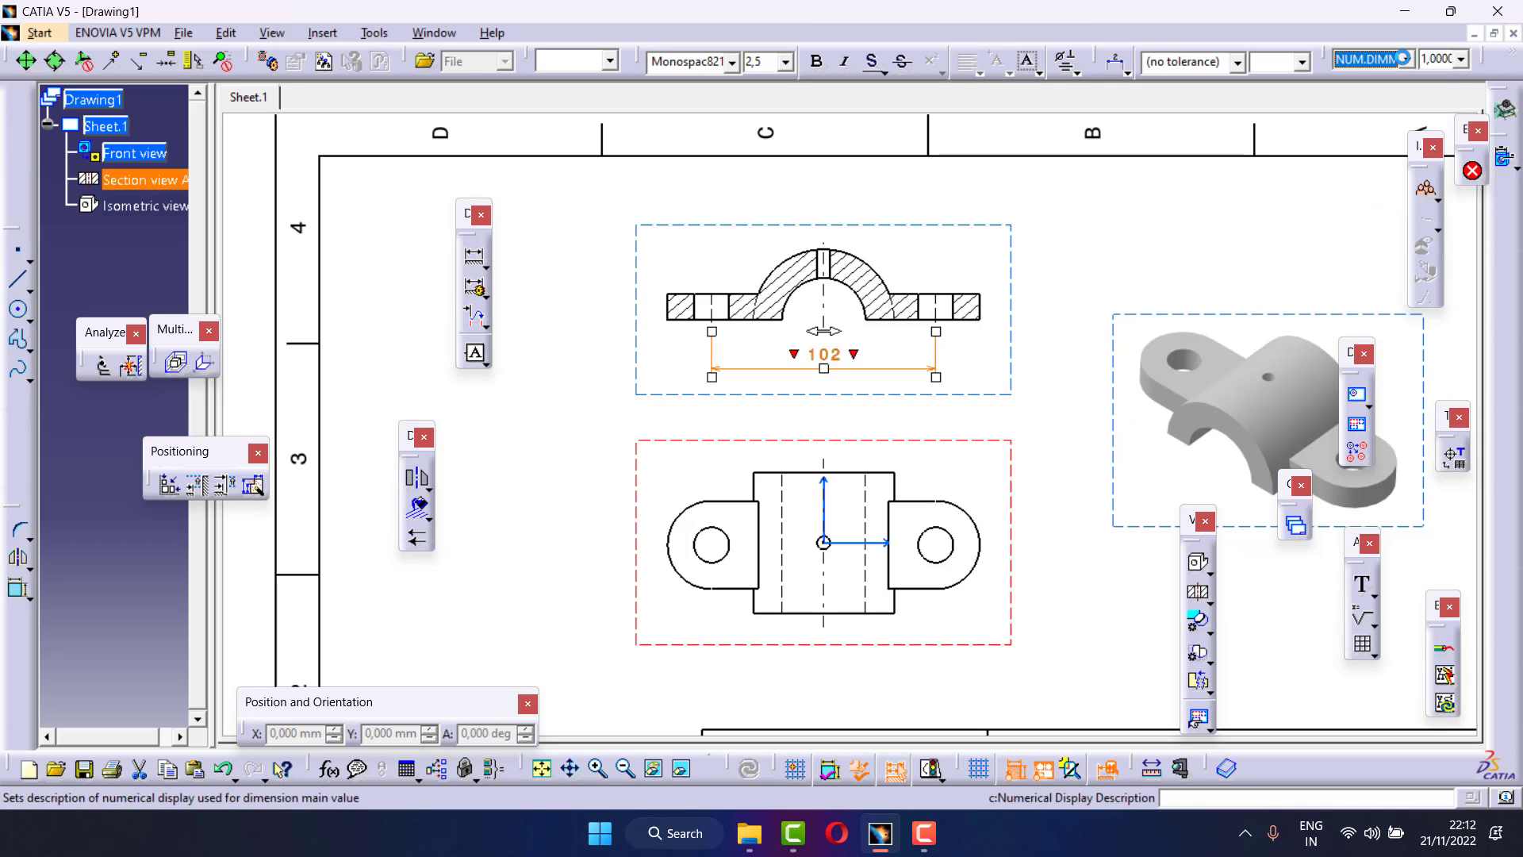
{"action": "left_click", "coordinate": [1375, 220]}
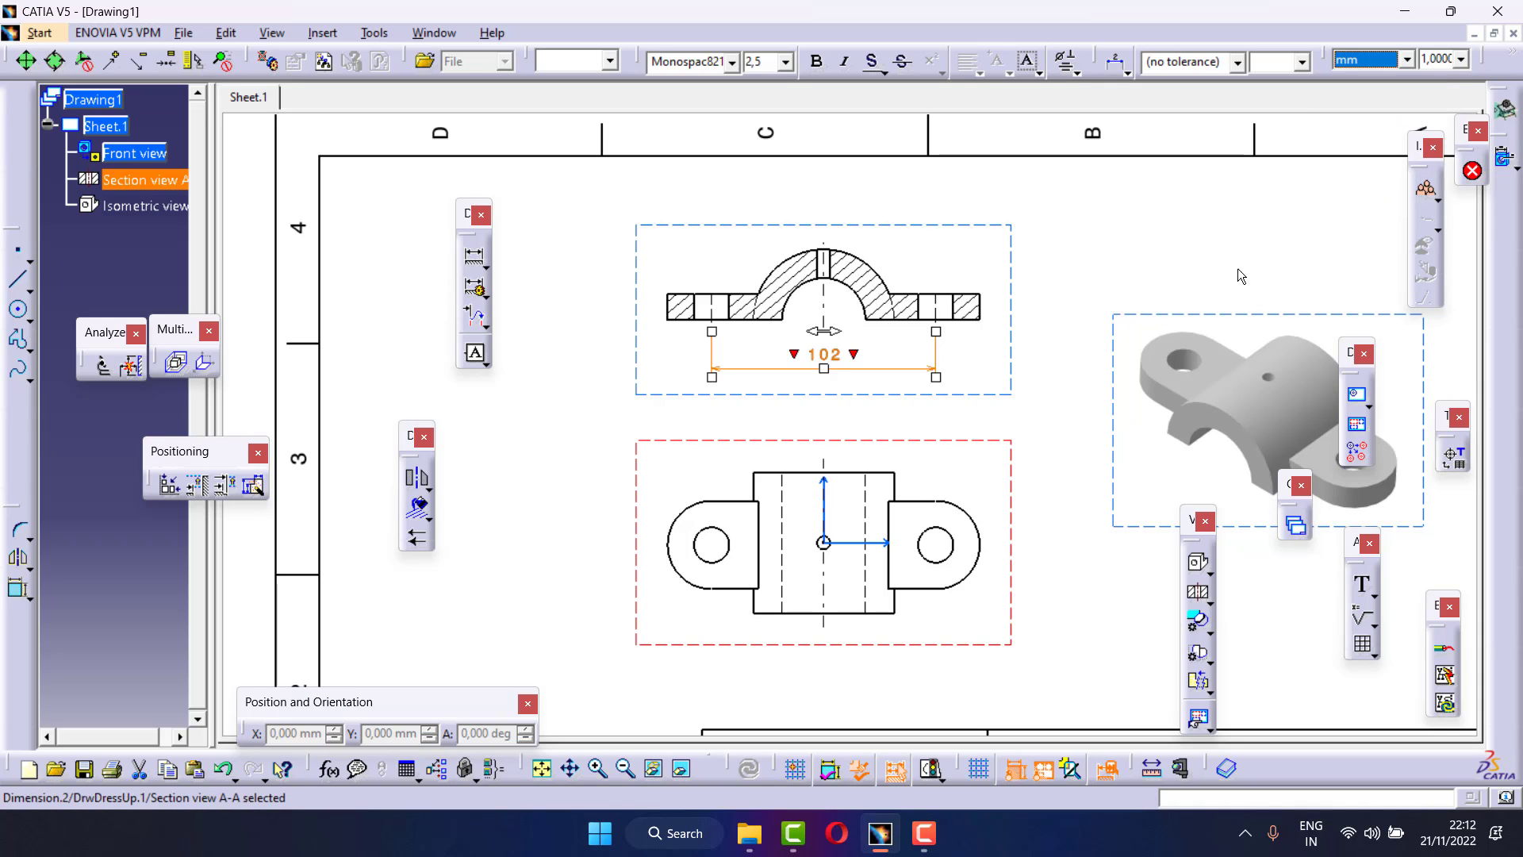
{"action": "left_click", "coordinate": [1236, 273]}
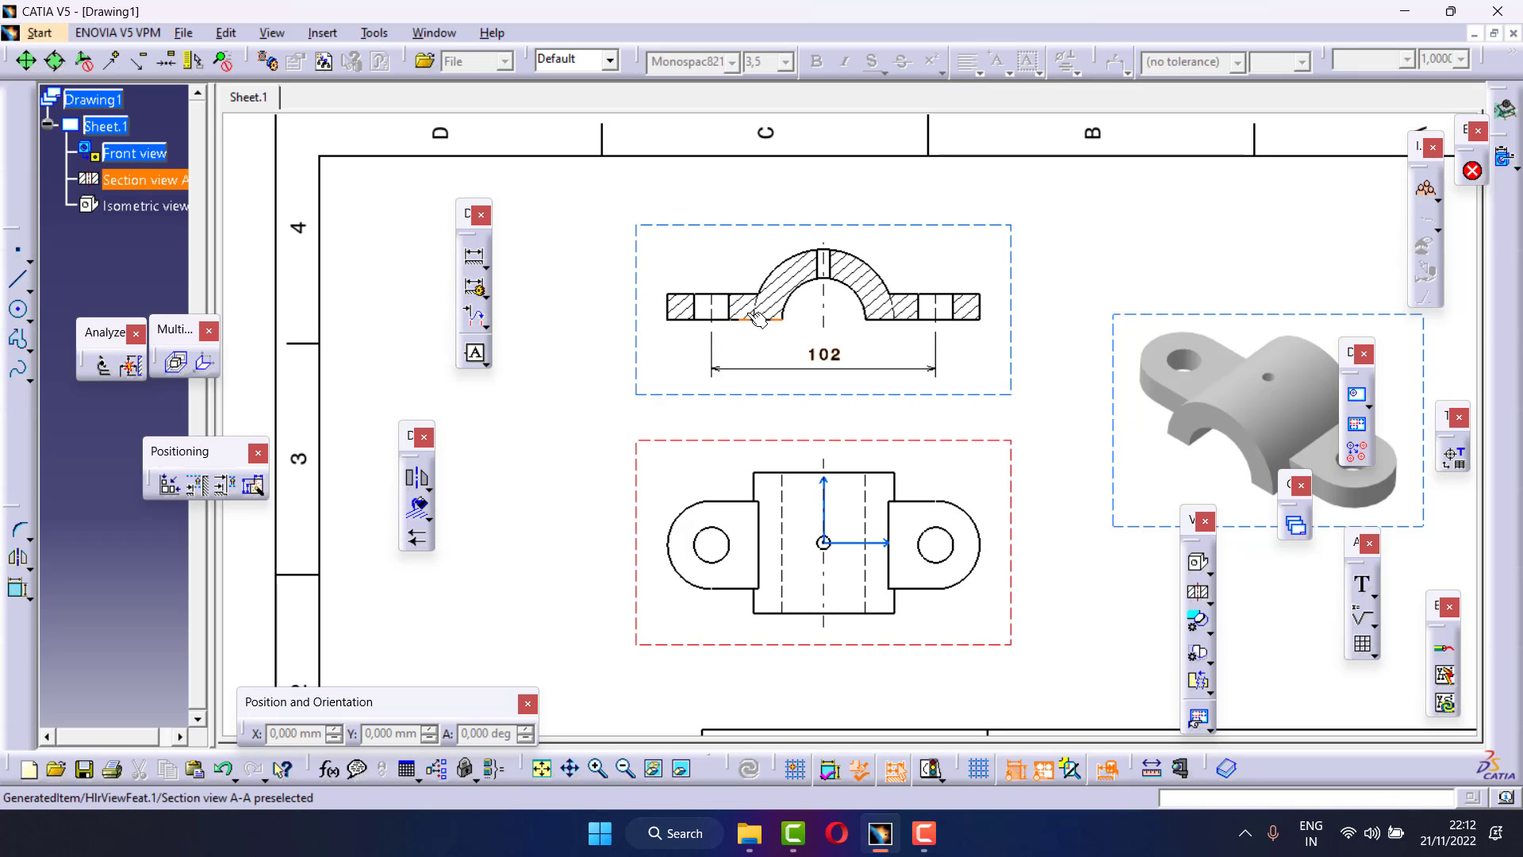
Attempt the left hole dimension, cancelling an unwanted 15.87 and a technological feature dimension
{"action": "left_click", "coordinate": [474, 255]}
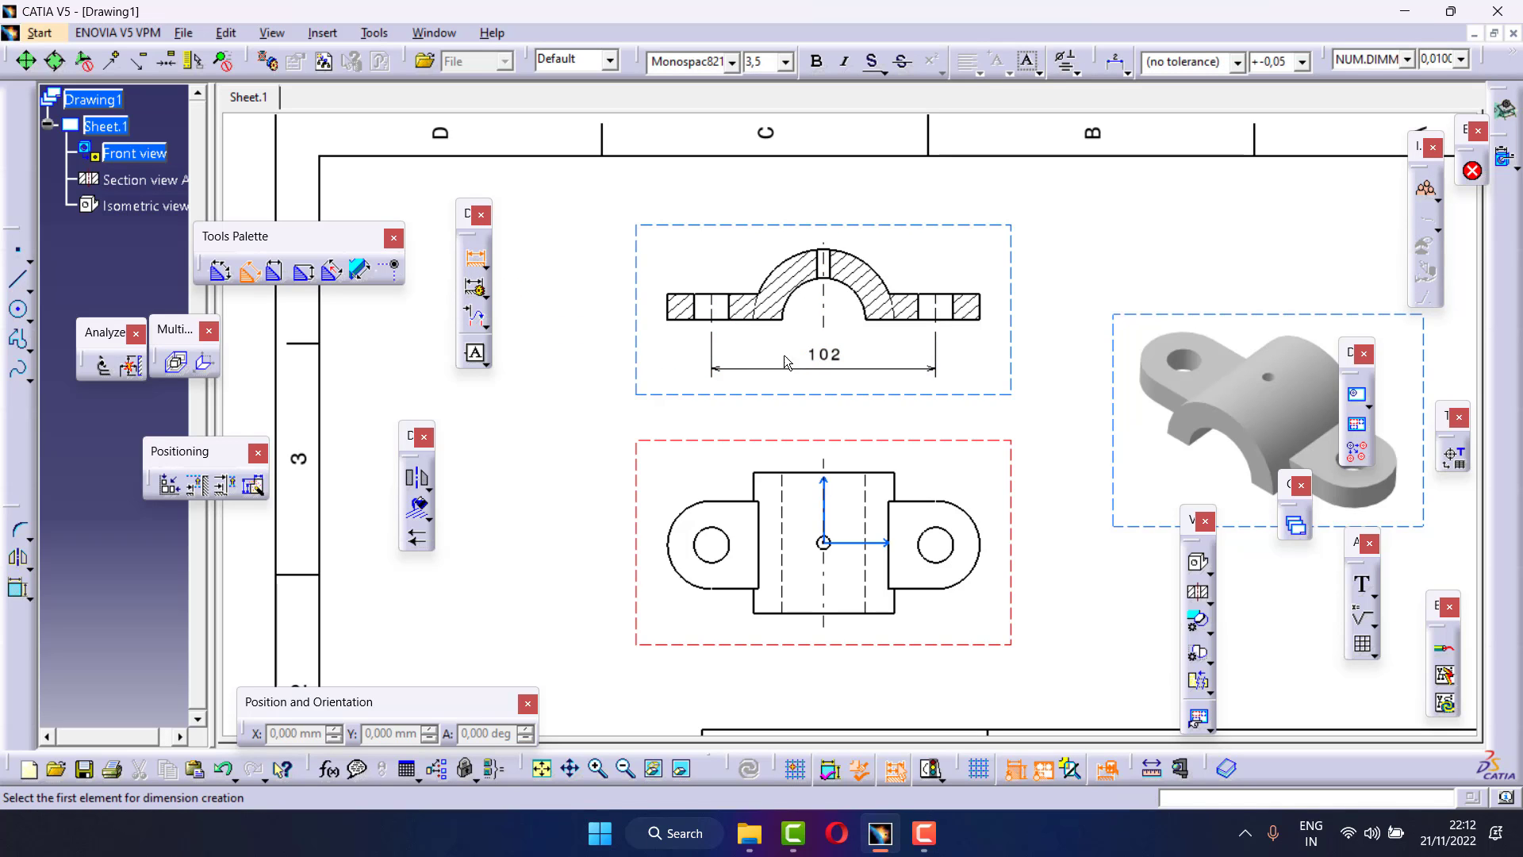
{"action": "left_click", "coordinate": [705, 314]}
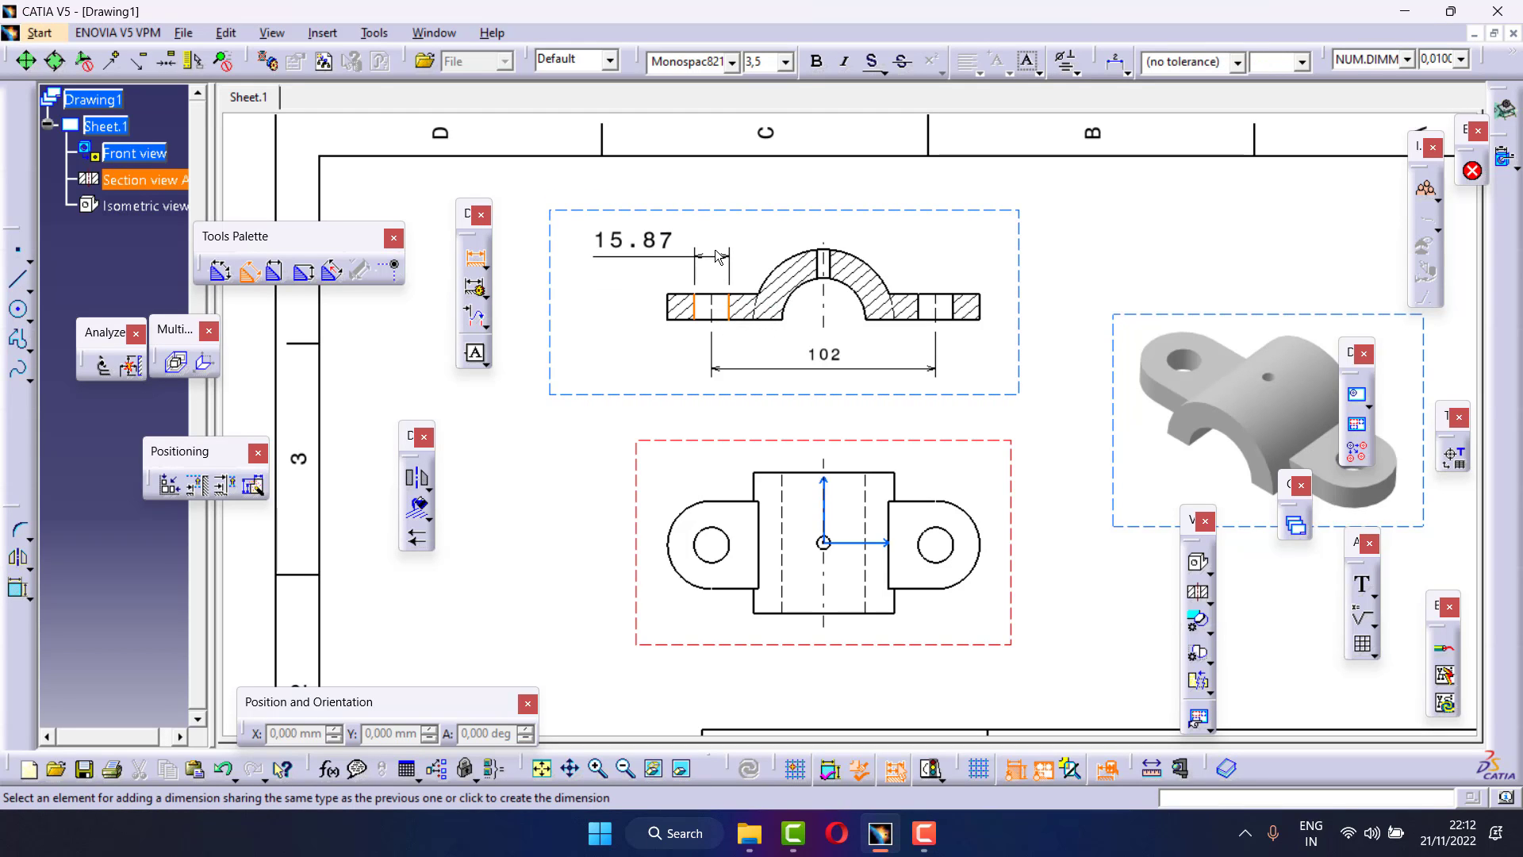
{"action": "right_click", "coordinate": [716, 256]}
{"action": "left_click", "coordinate": [723, 264]}
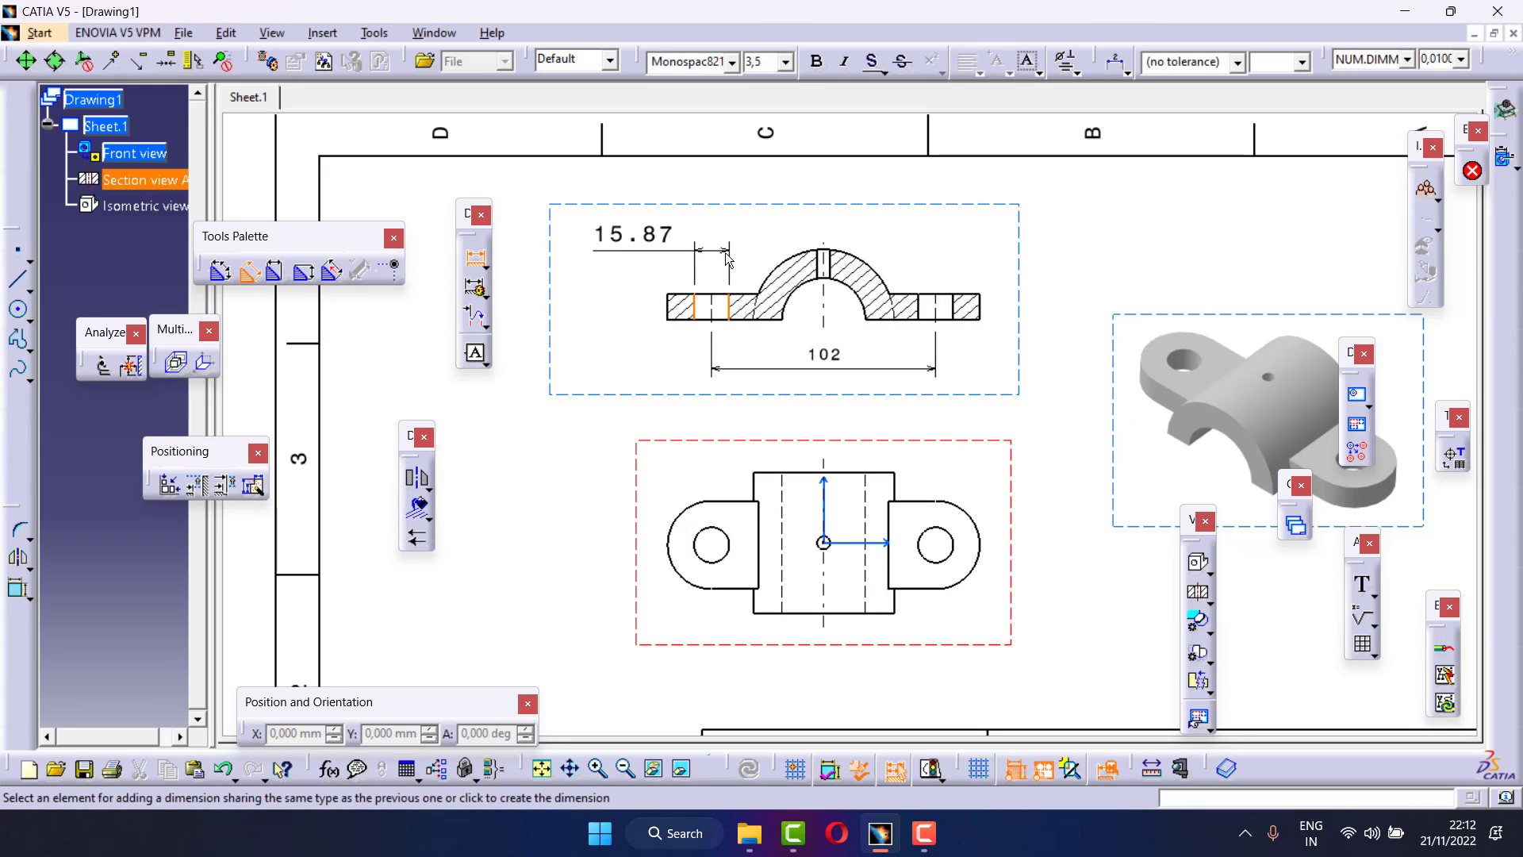
{"action": "key", "text": "Escape"}
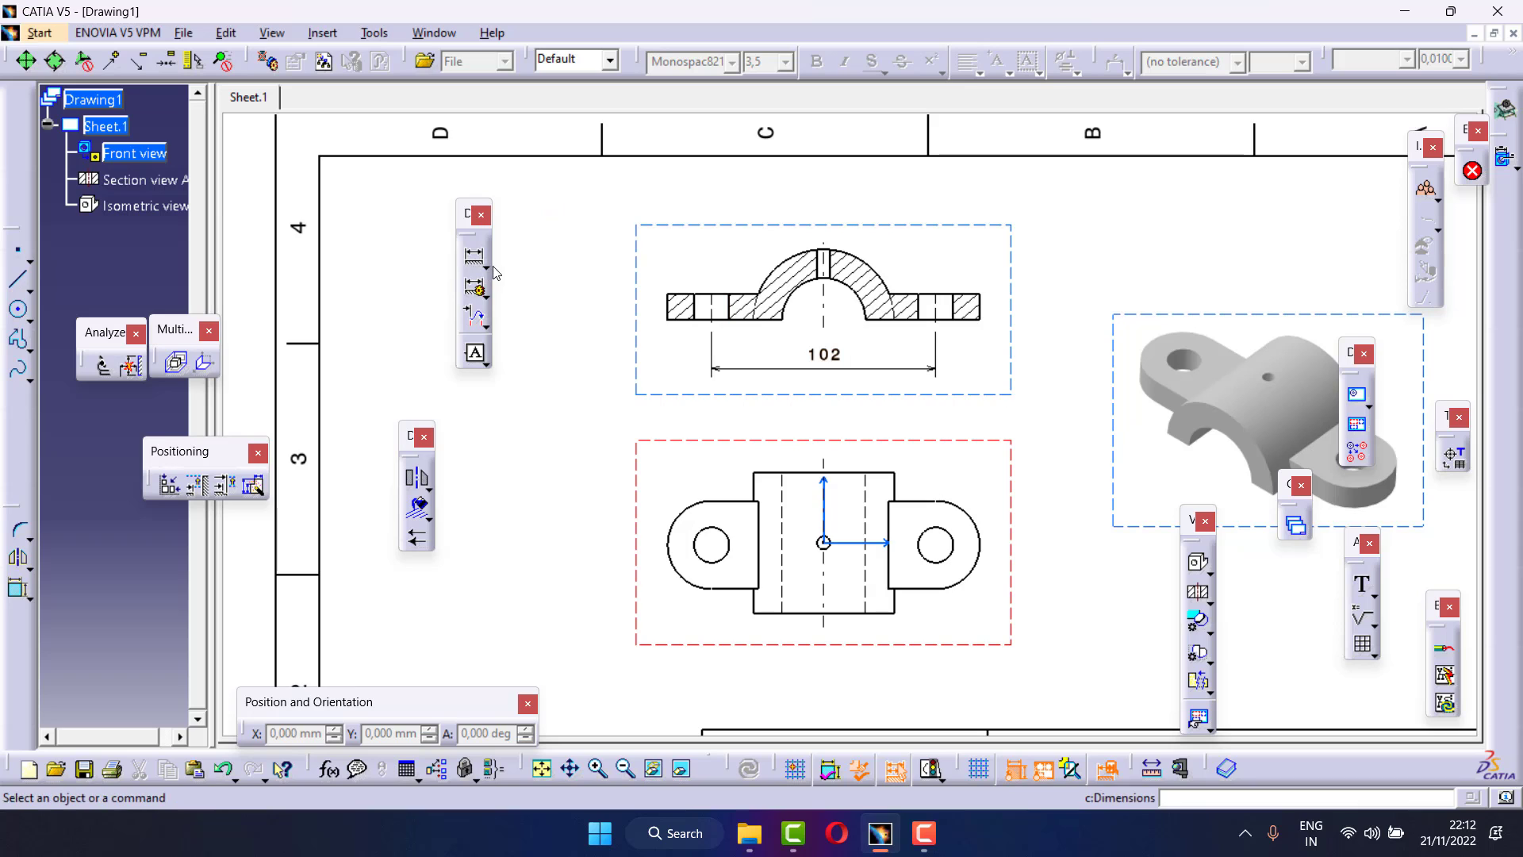
{"action": "left_click", "coordinate": [487, 285]}
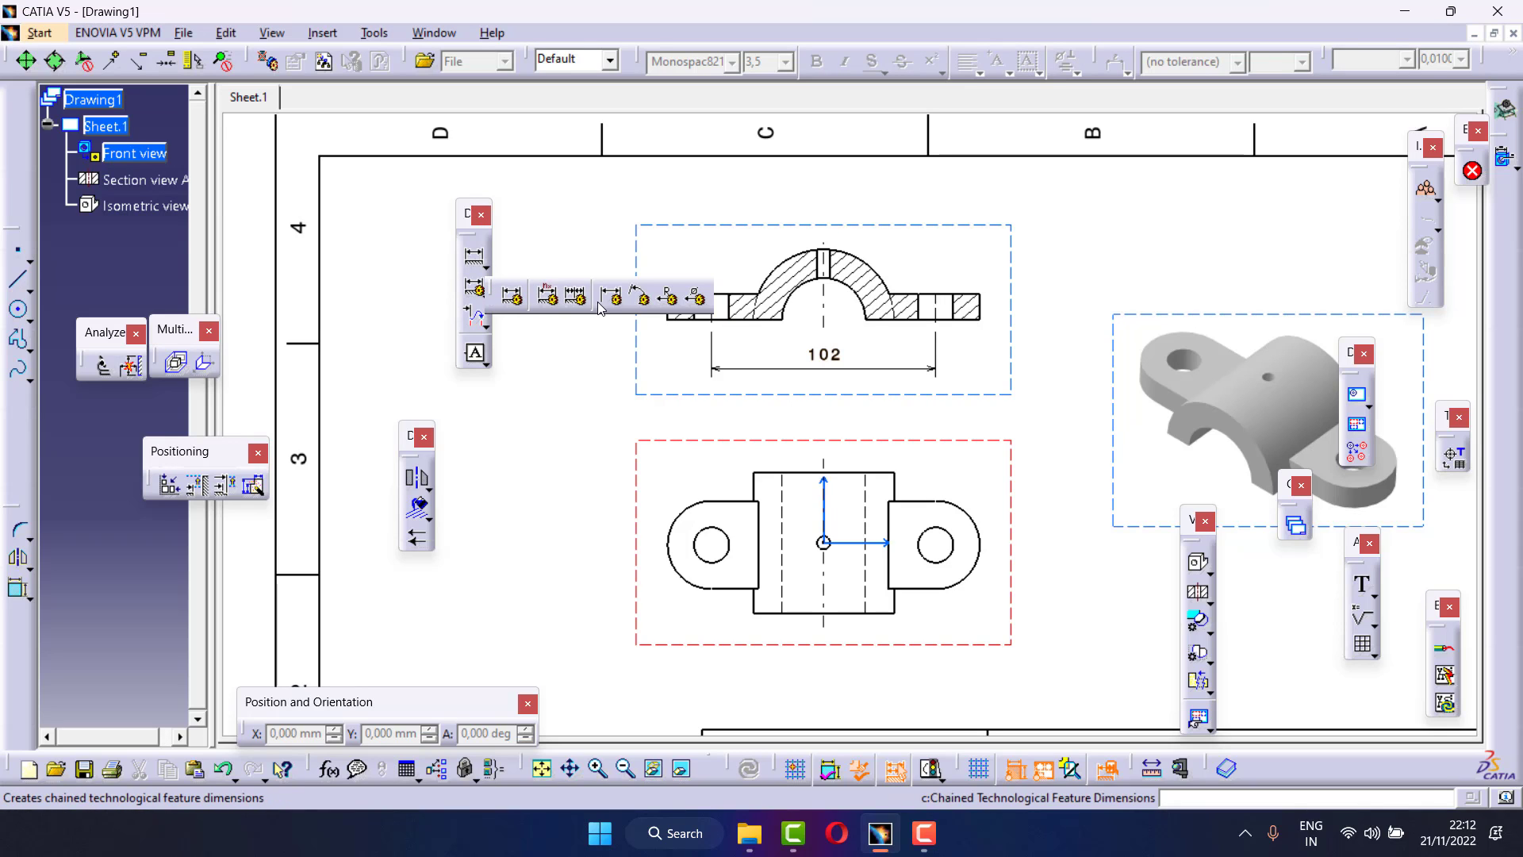
{"action": "left_click", "coordinate": [697, 298]}
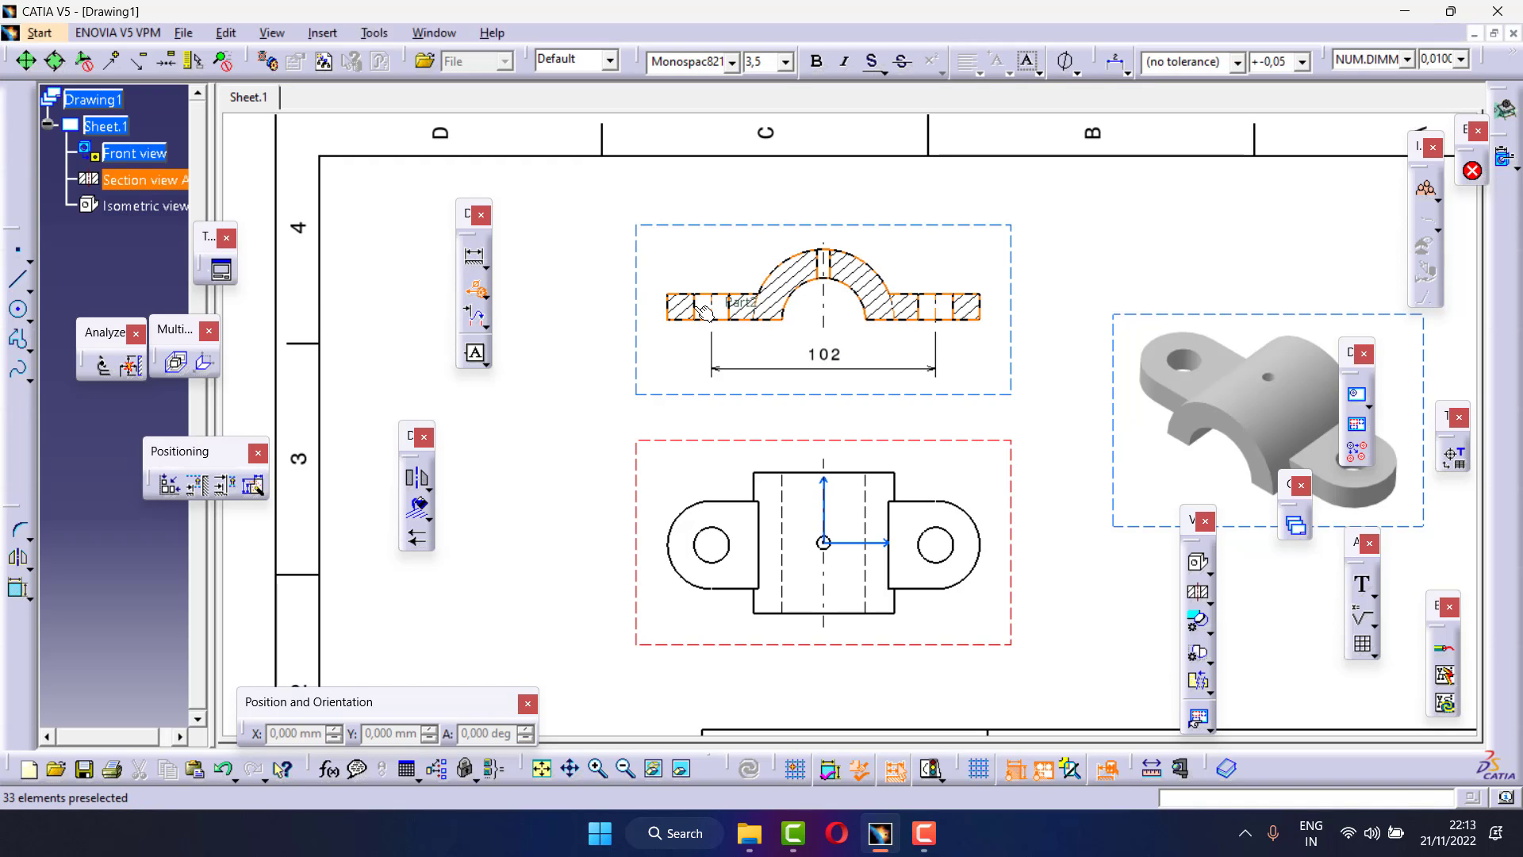
{"action": "left_click", "coordinate": [731, 304]}
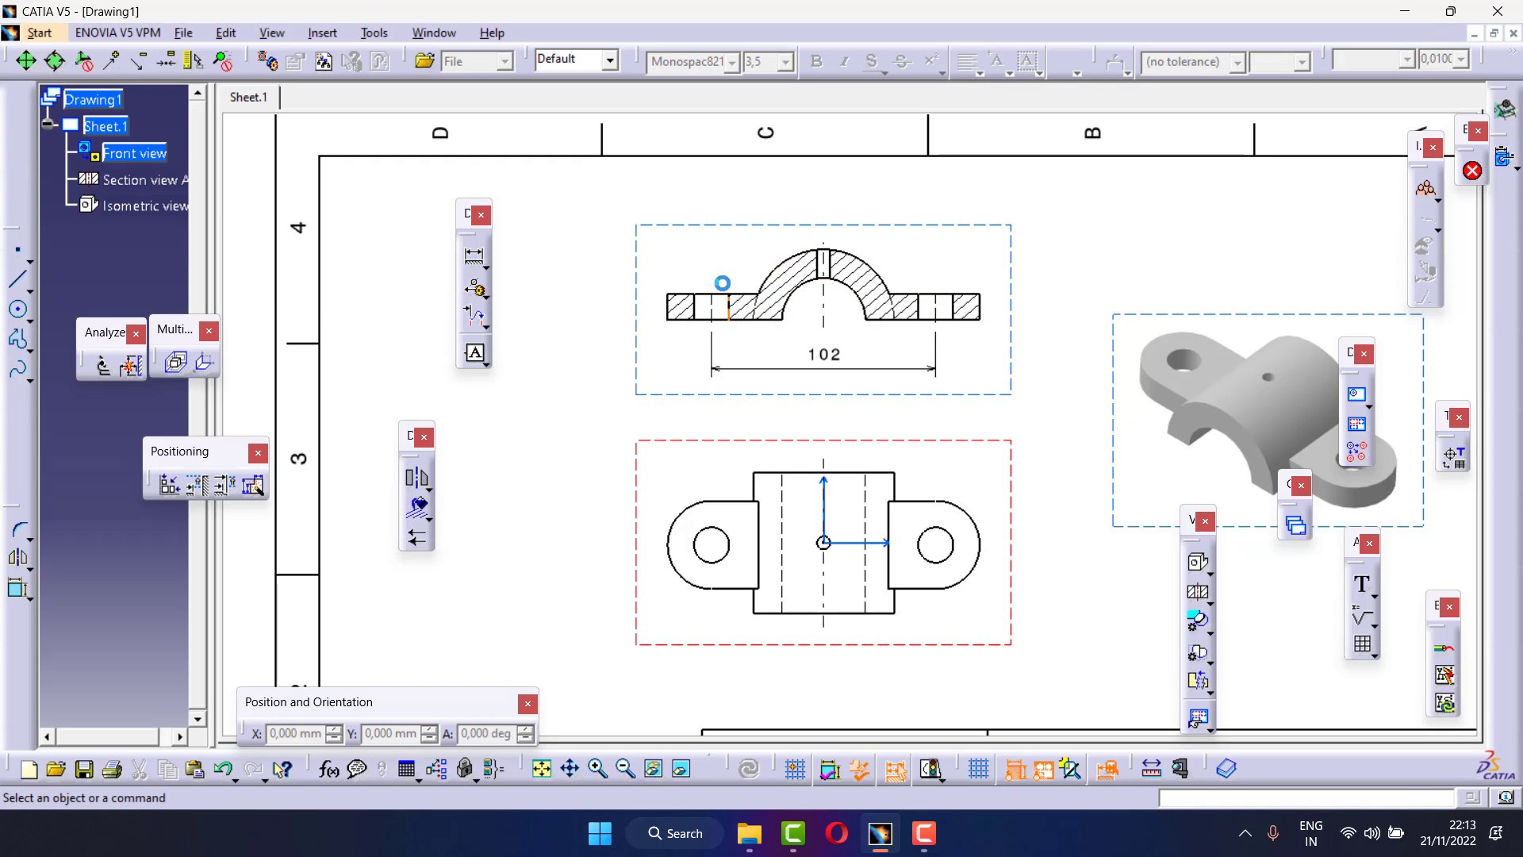
{"action": "left_click", "coordinate": [487, 267]}
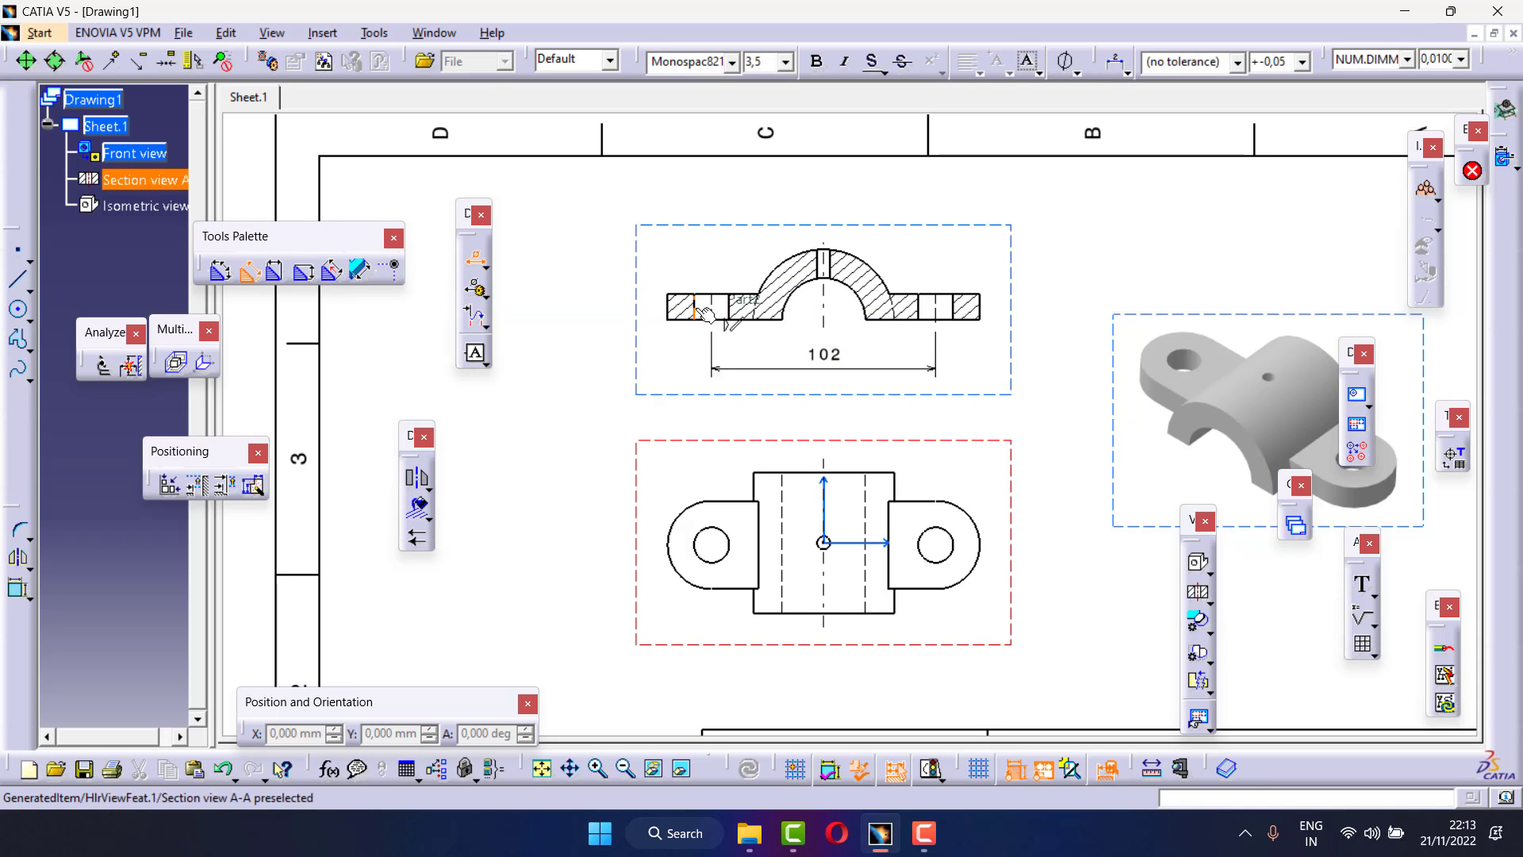
Place the Φ16 diameter dimension above the left lug in 2,5 mm text
{"action": "left_click", "coordinate": [730, 308]}
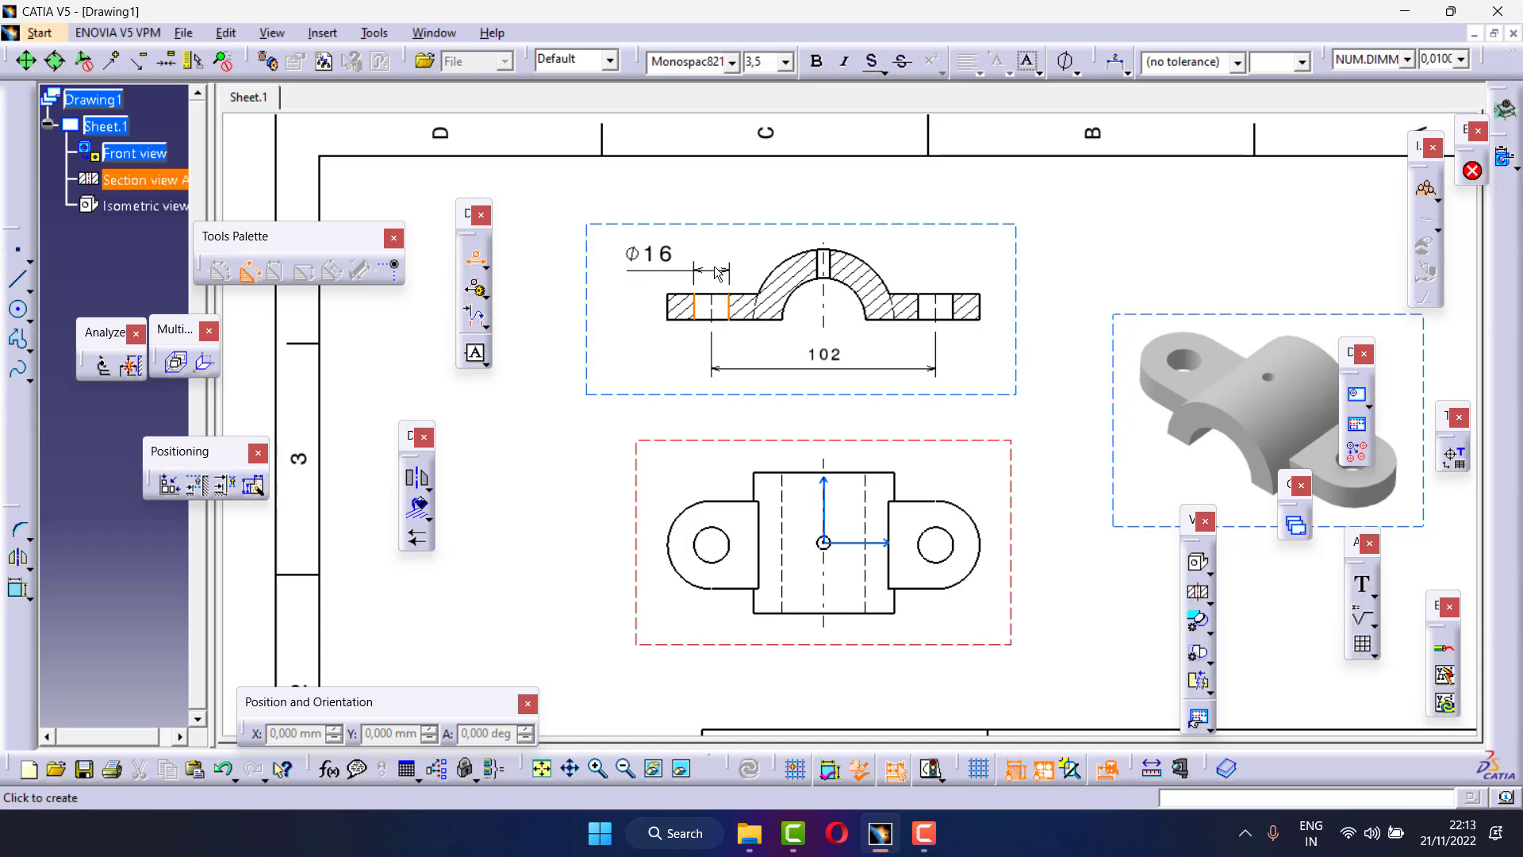
{"action": "left_click", "coordinate": [714, 264]}
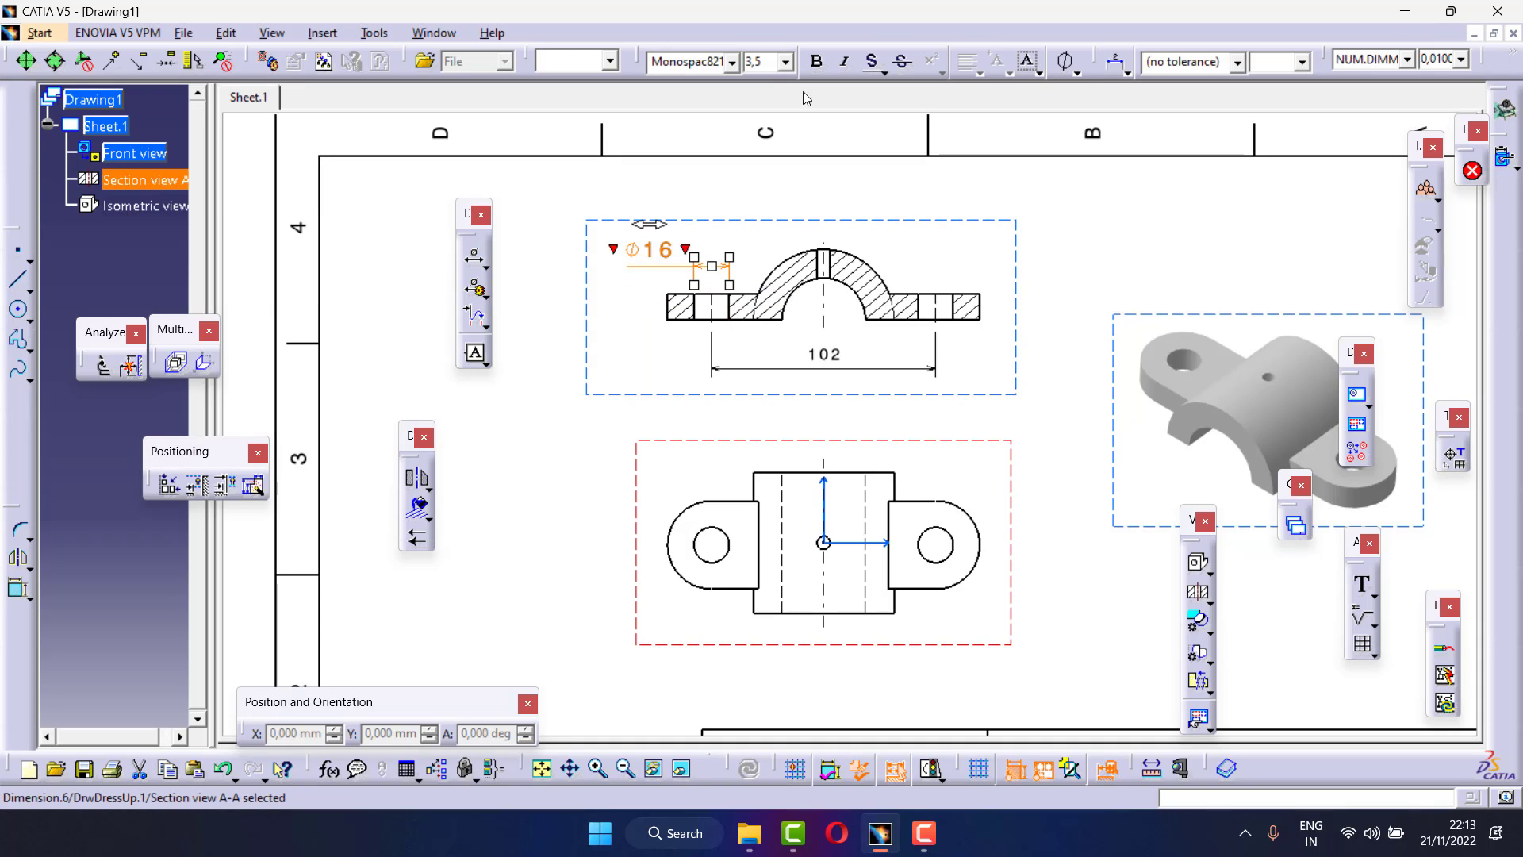
{"action": "left_click", "coordinate": [785, 61]}
{"action": "left_click", "coordinate": [768, 94]}
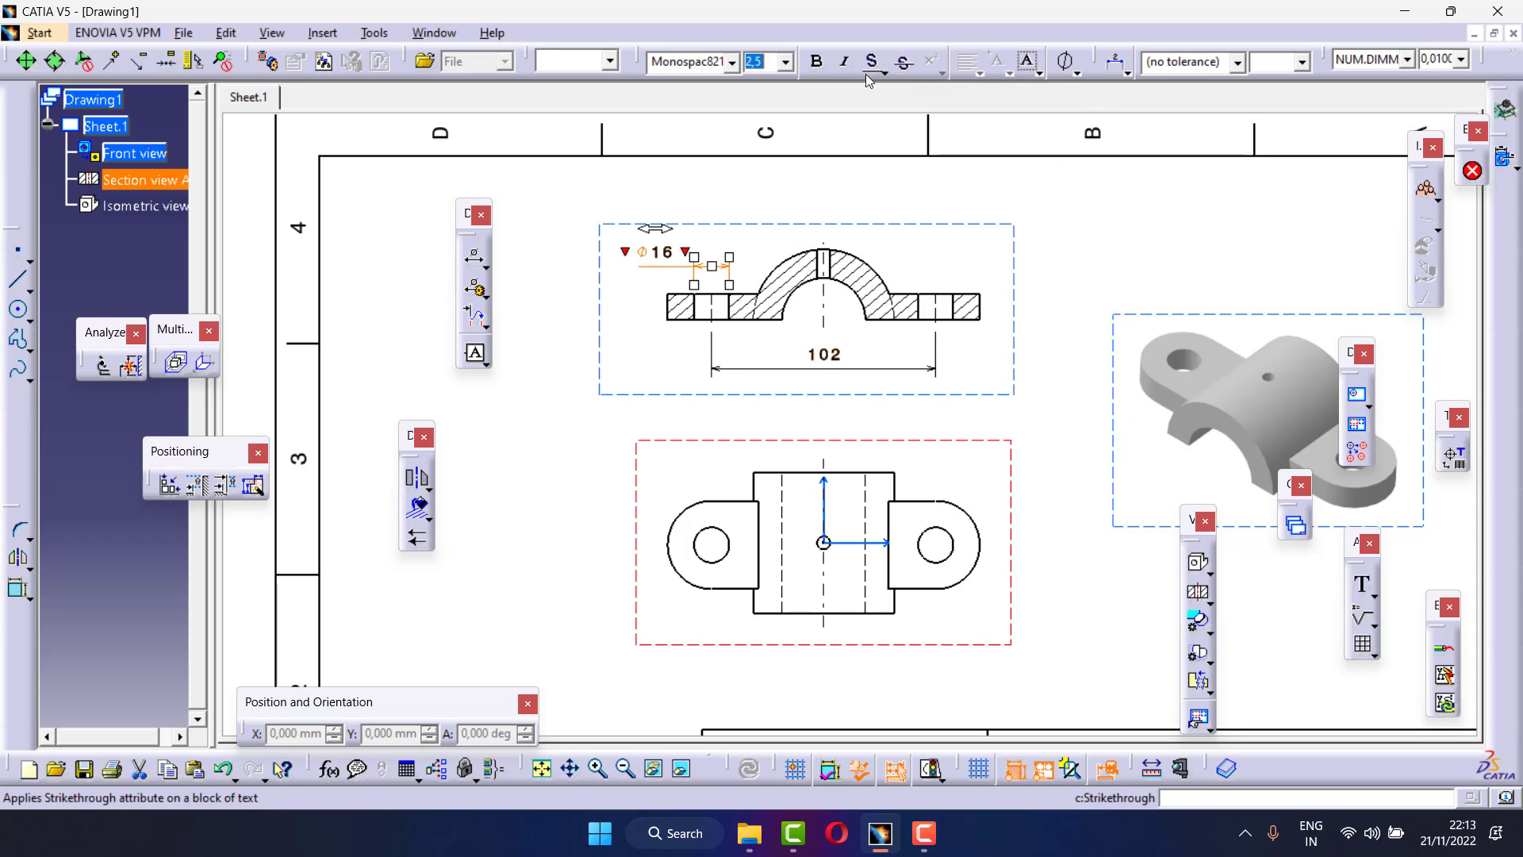
{"action": "left_click", "coordinate": [1040, 73]}
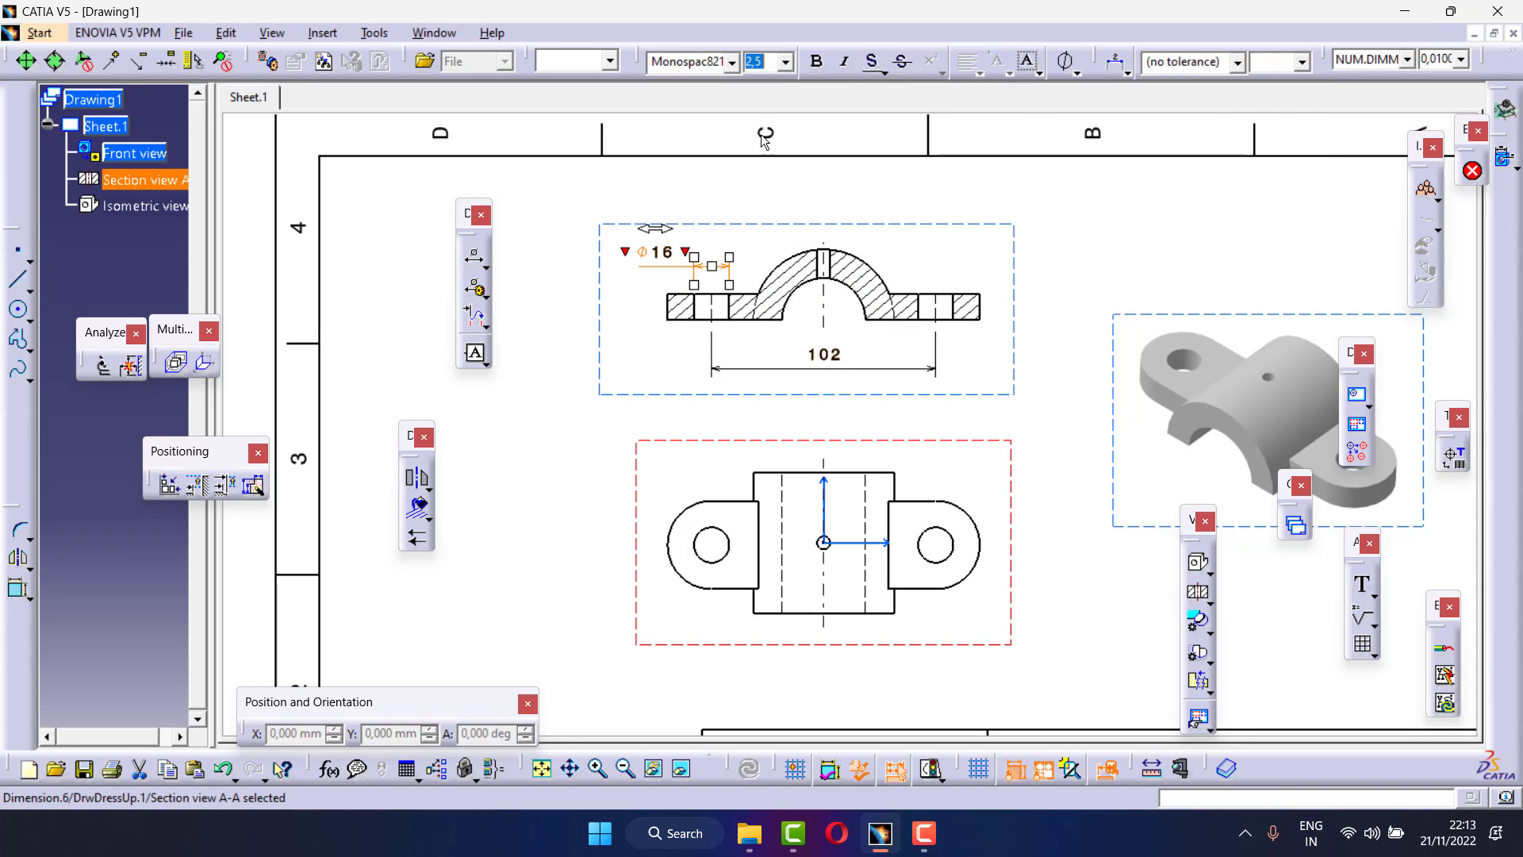
{"action": "left_click", "coordinate": [725, 64]}
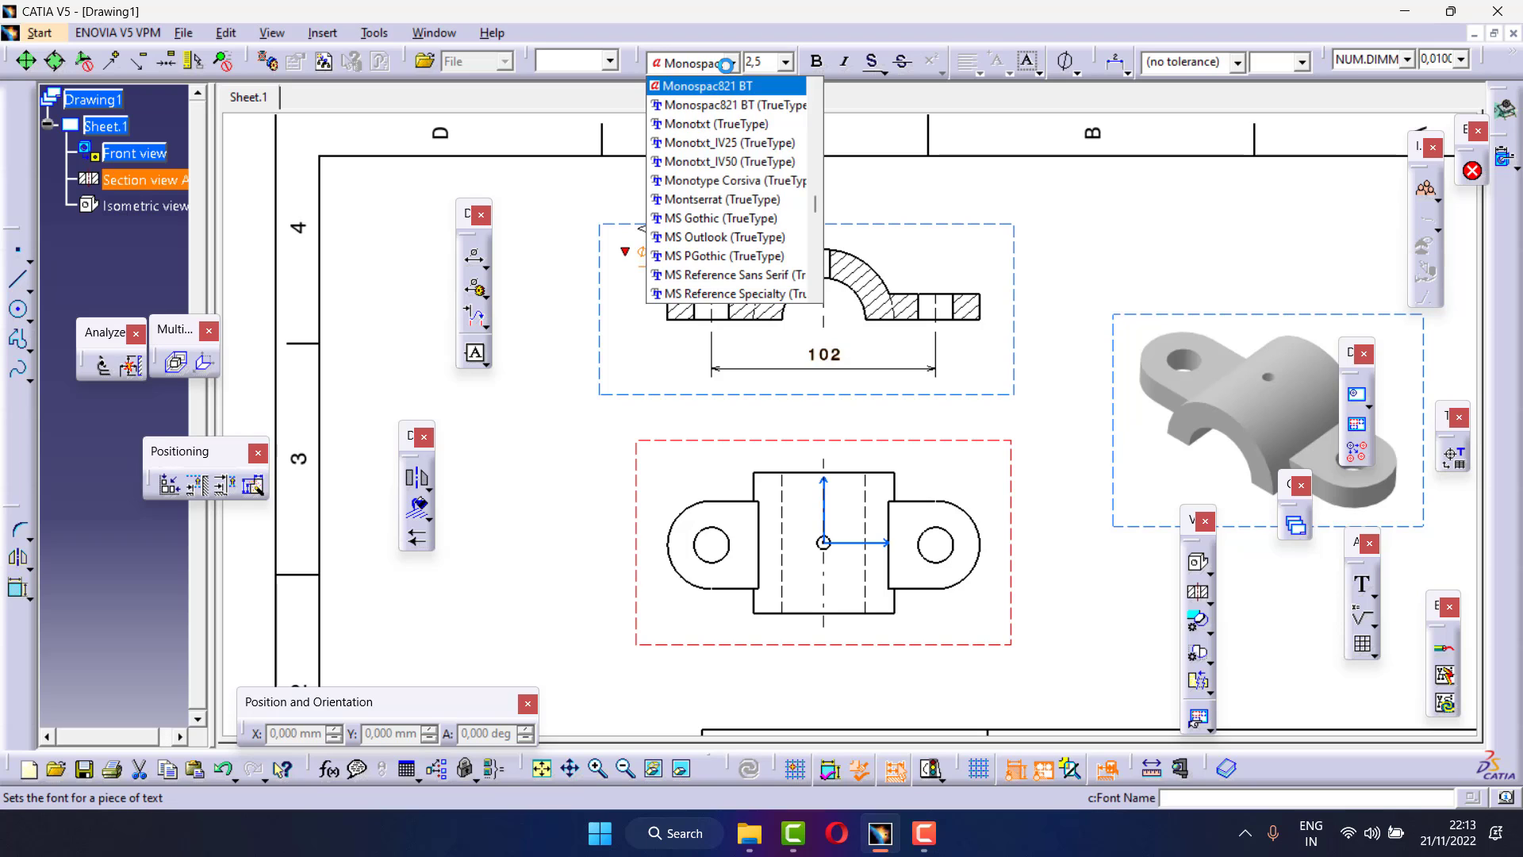
{"action": "left_click", "coordinate": [726, 64]}
{"action": "left_click", "coordinate": [786, 191]}
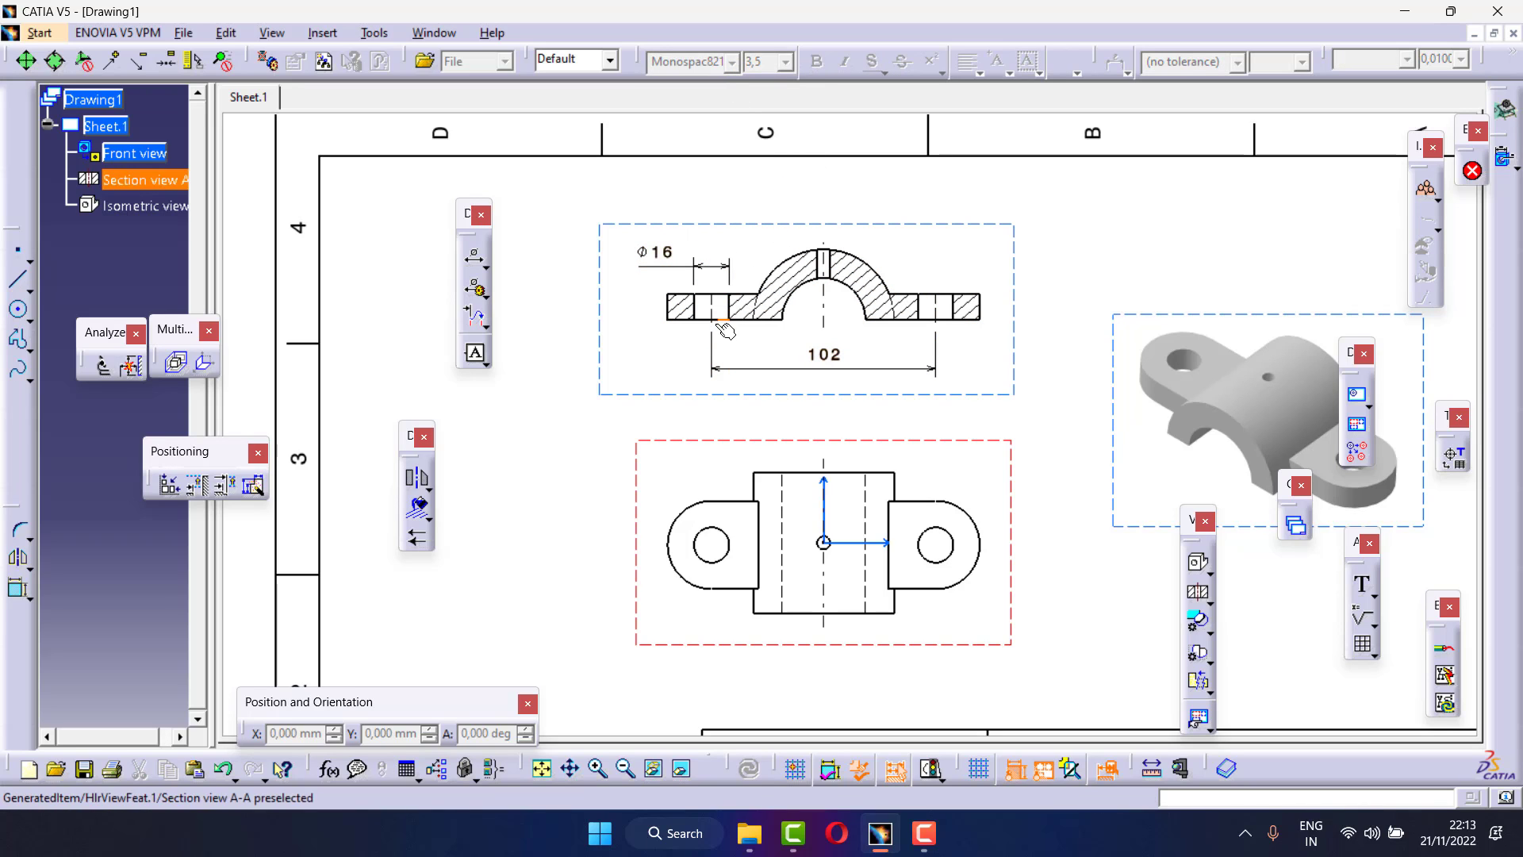
{"action": "left_click", "coordinate": [666, 260]}
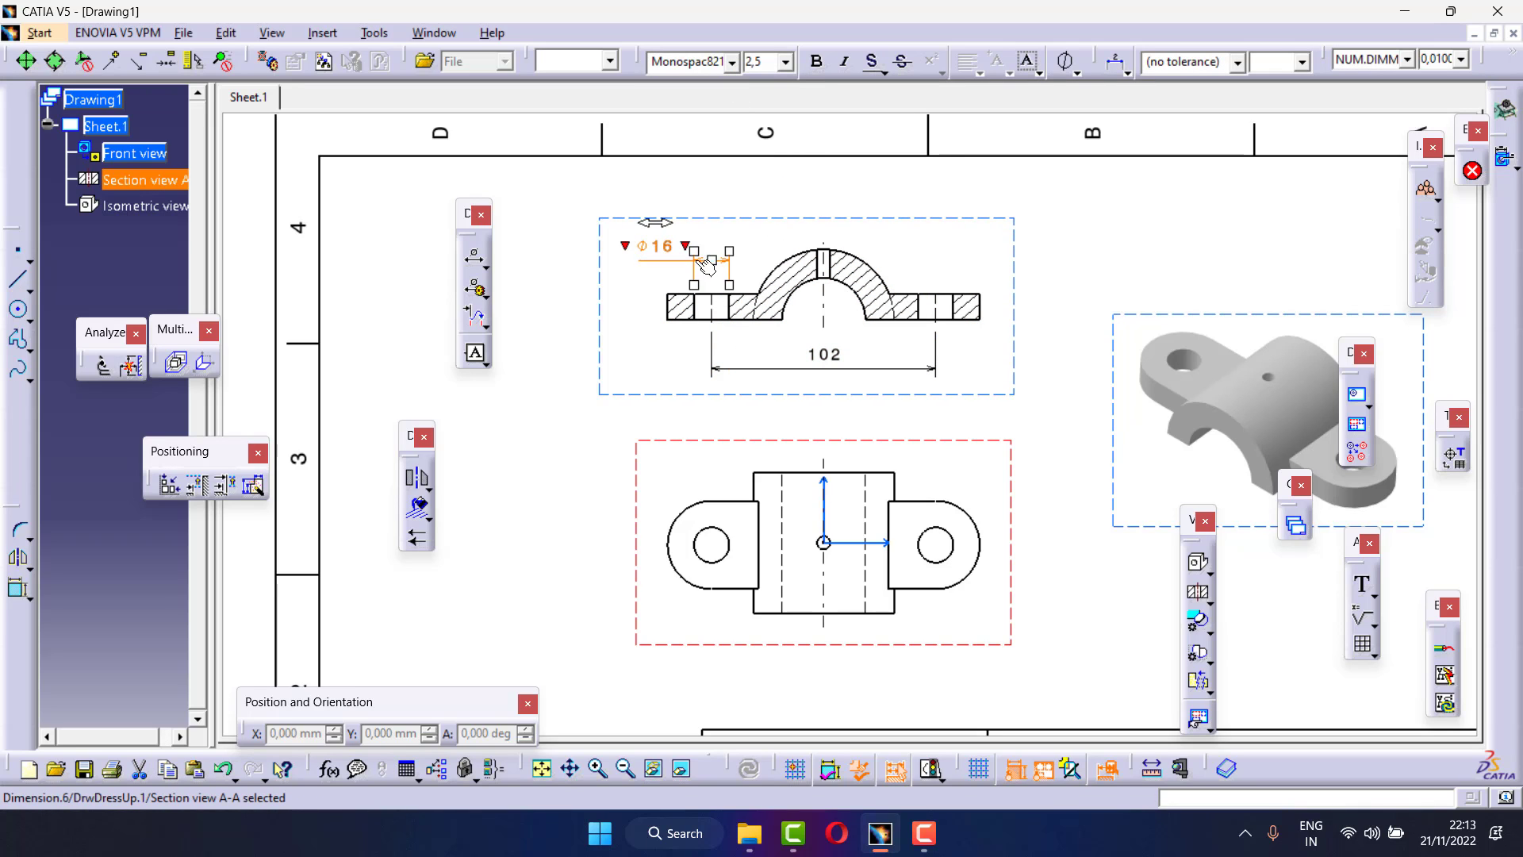
{"action": "left_click_drag", "start_coordinate": [670, 263], "coordinate": [660, 272]}
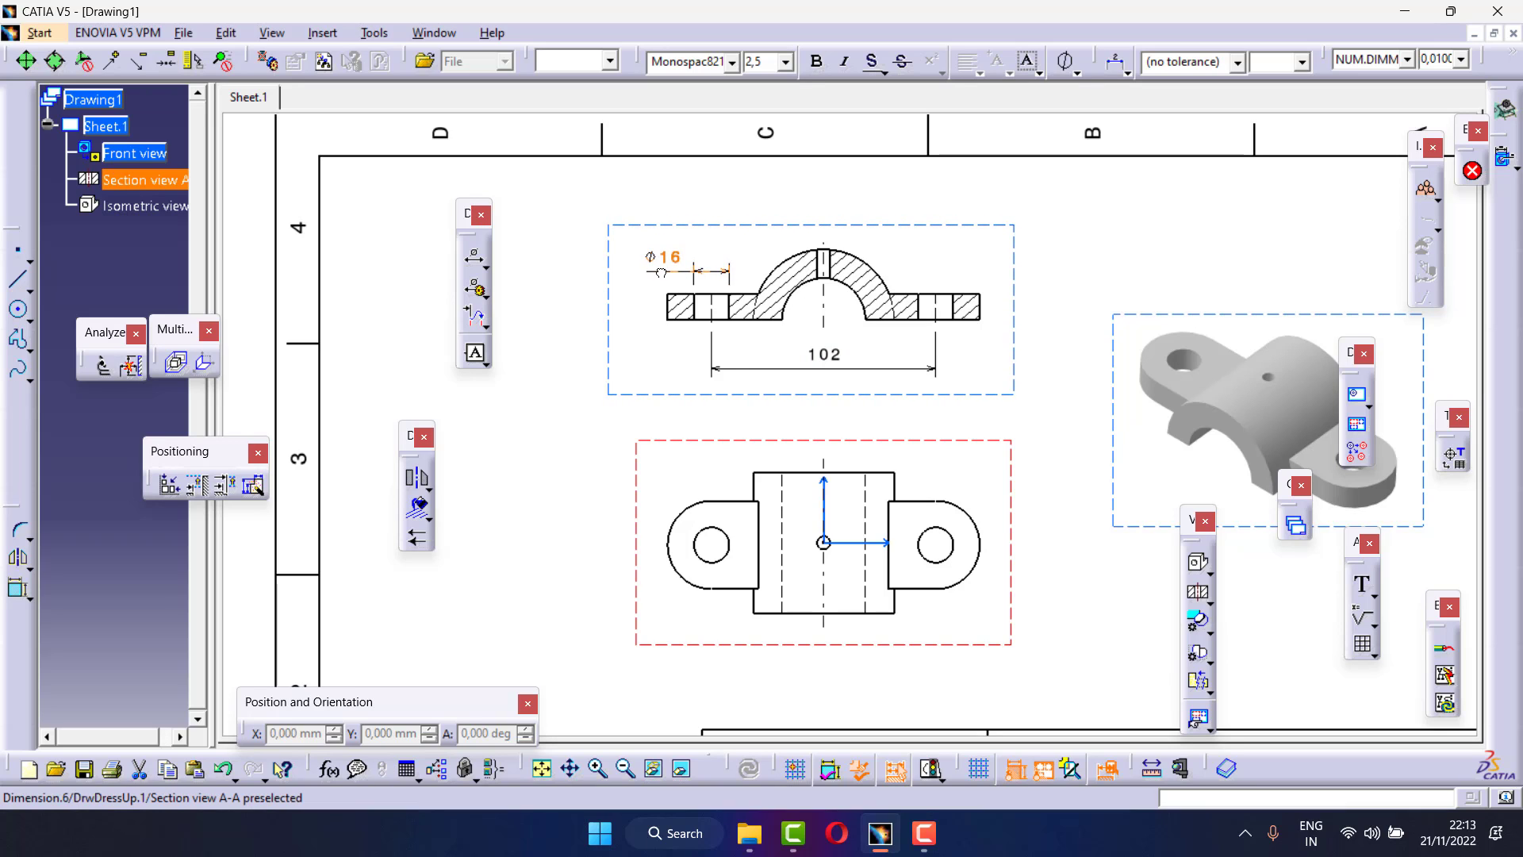
{"action": "left_click", "coordinate": [751, 246]}
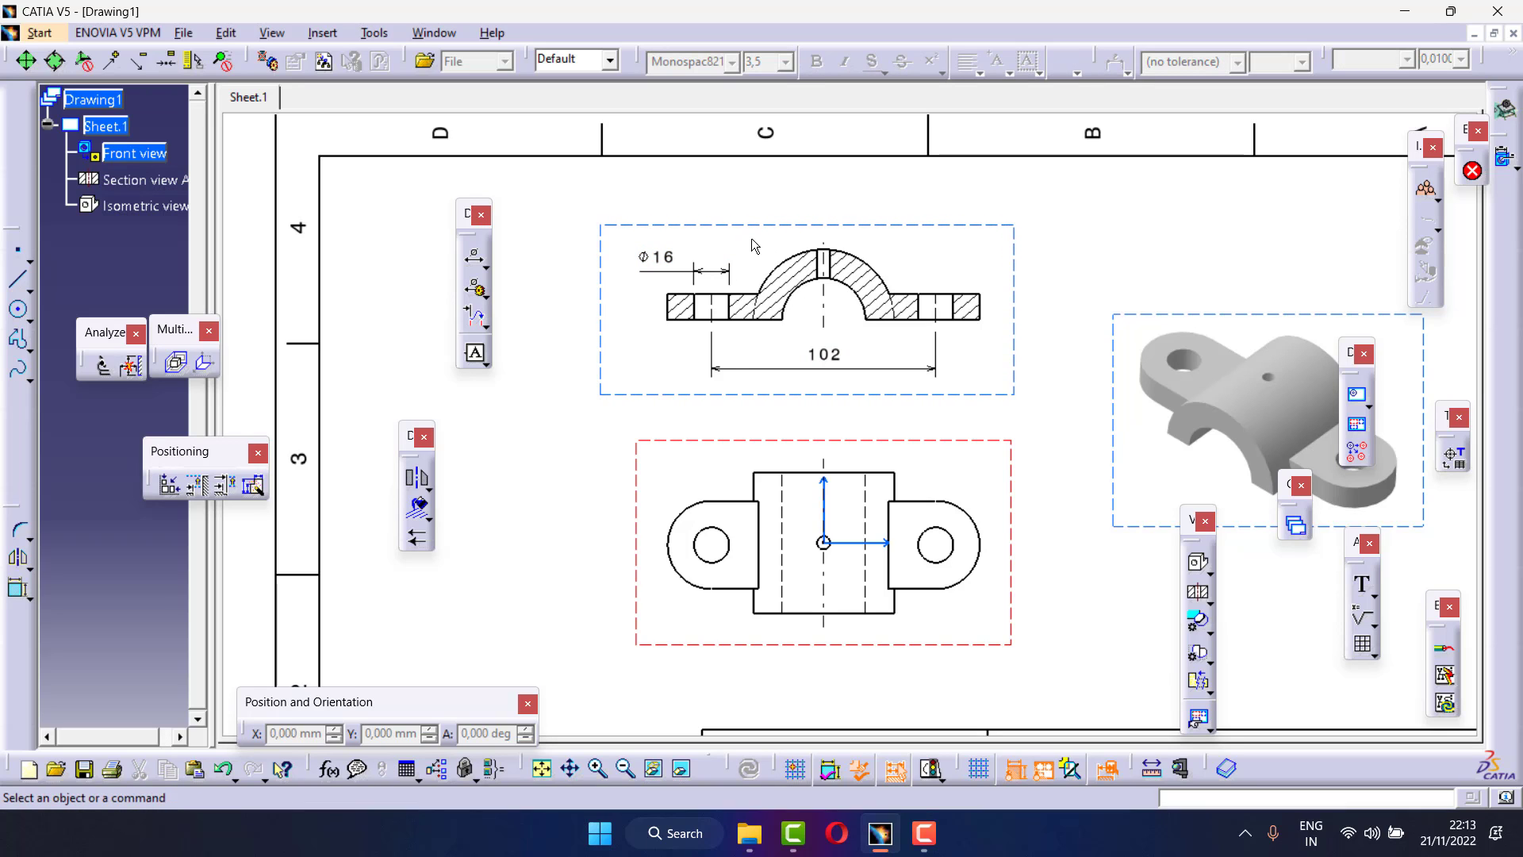
Add a Φ6 diameter dimension above the arch top in 2,5 mm text
{"action": "left_click", "coordinate": [475, 255]}
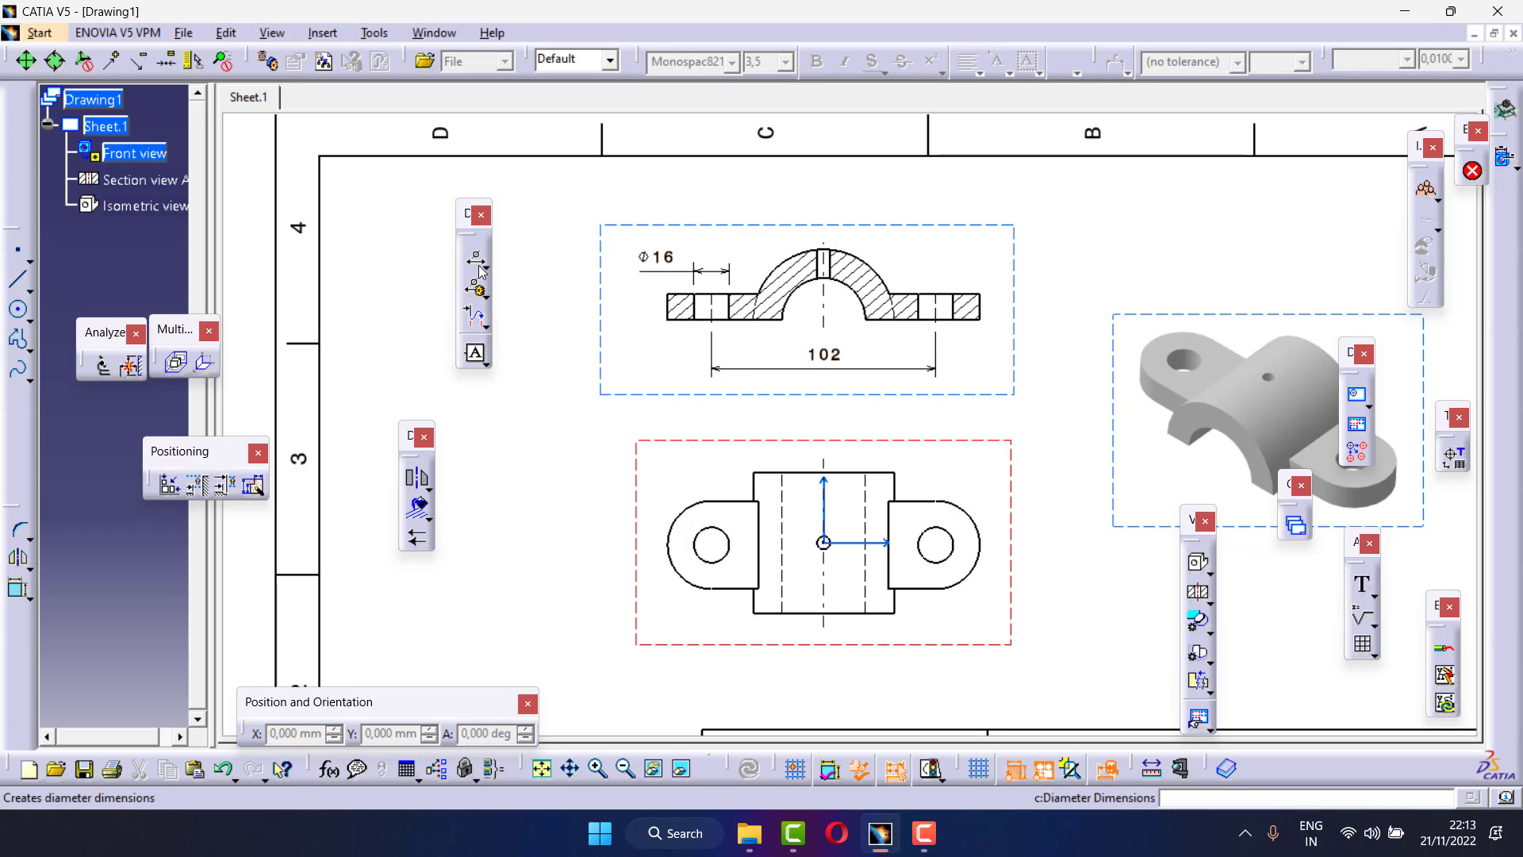
{"action": "left_click", "coordinate": [829, 268]}
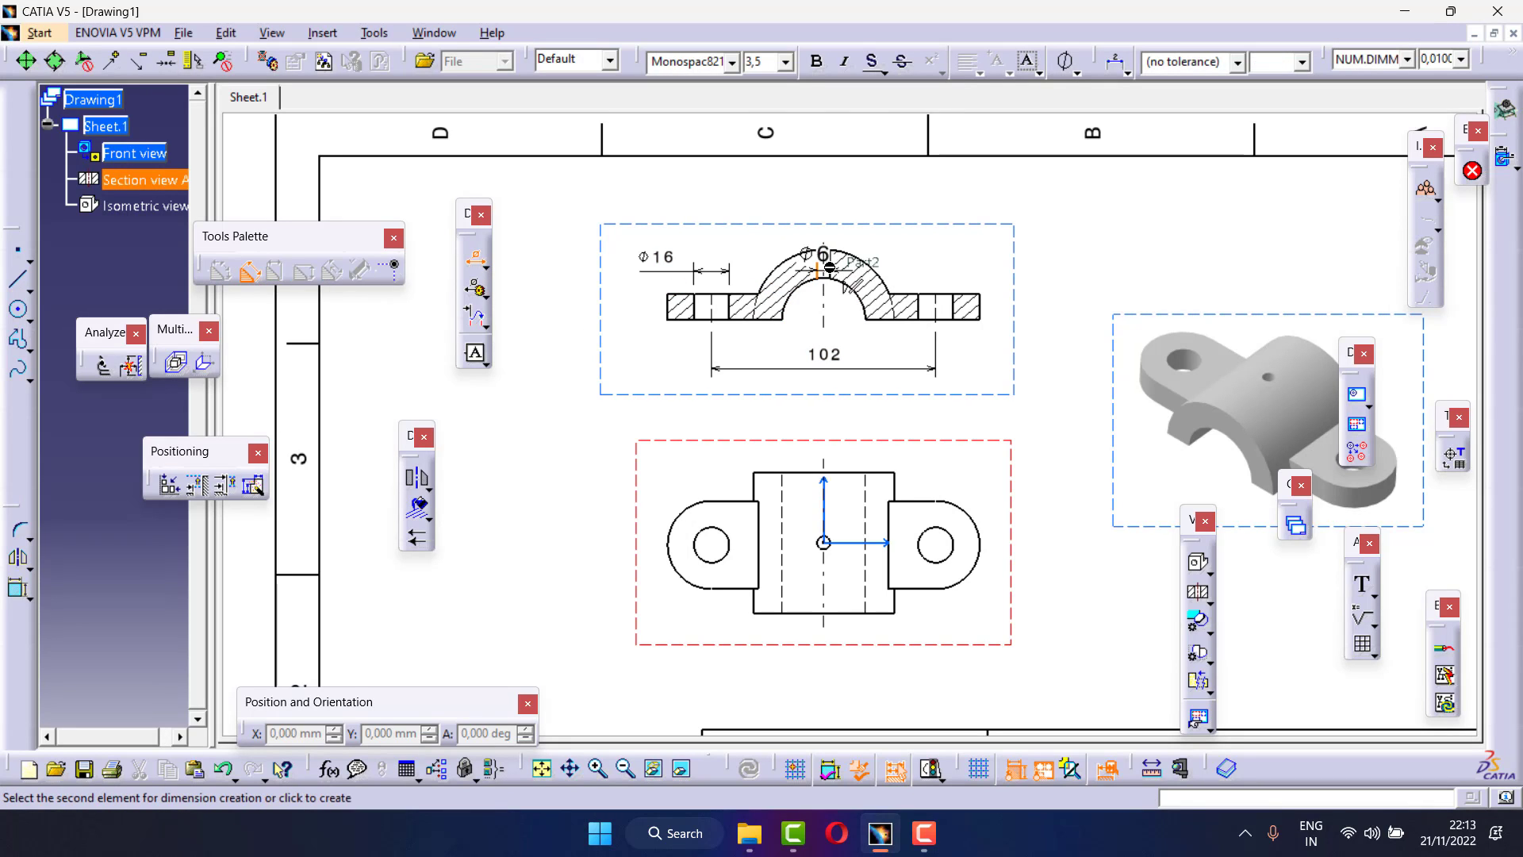
{"action": "left_click", "coordinate": [790, 228]}
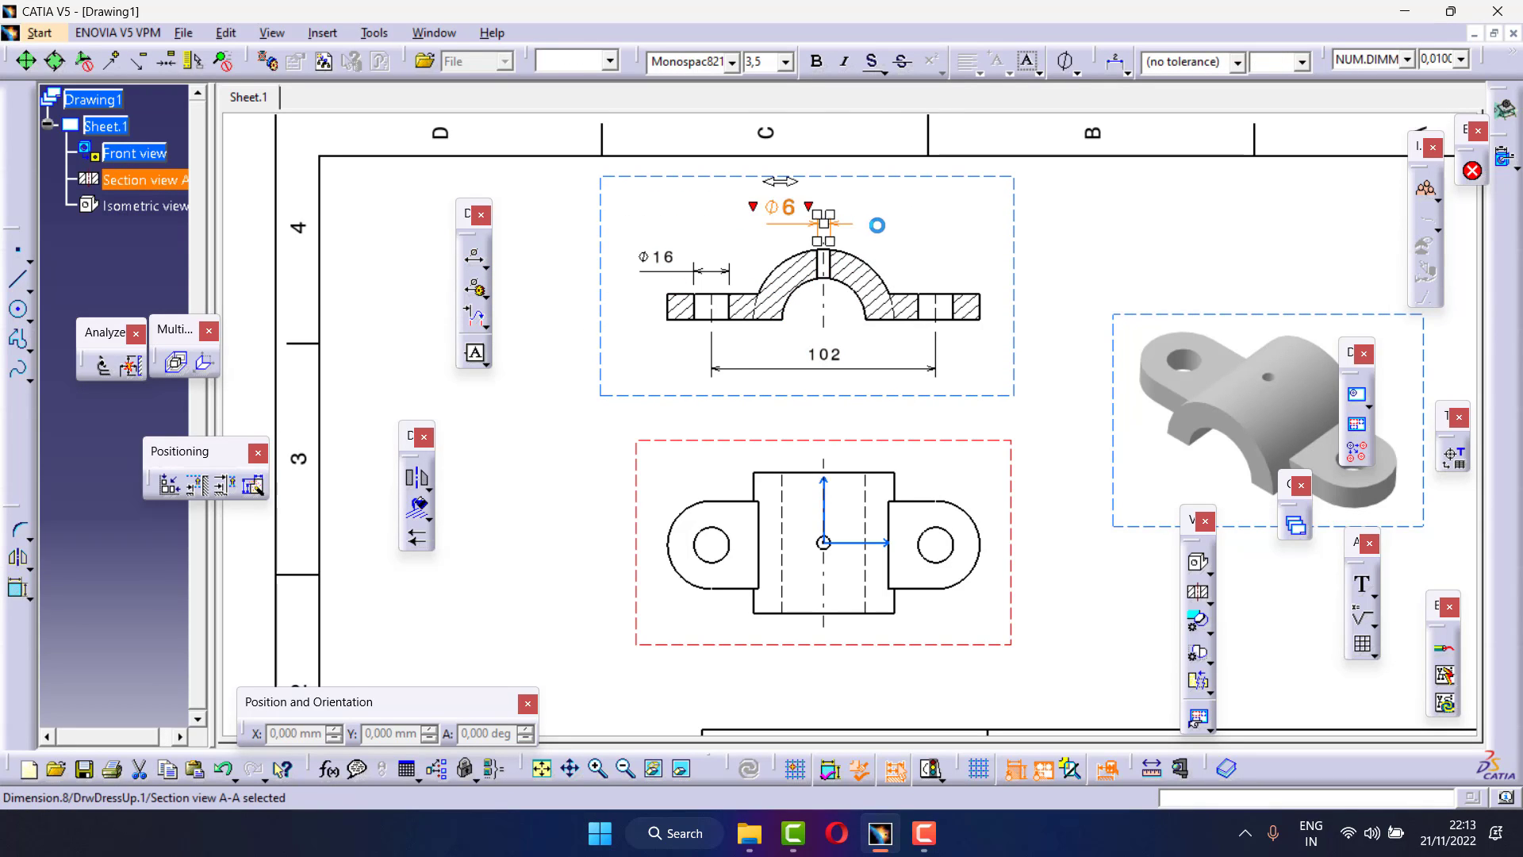
{"action": "left_click", "coordinate": [785, 61]}
{"action": "left_click", "coordinate": [762, 85]}
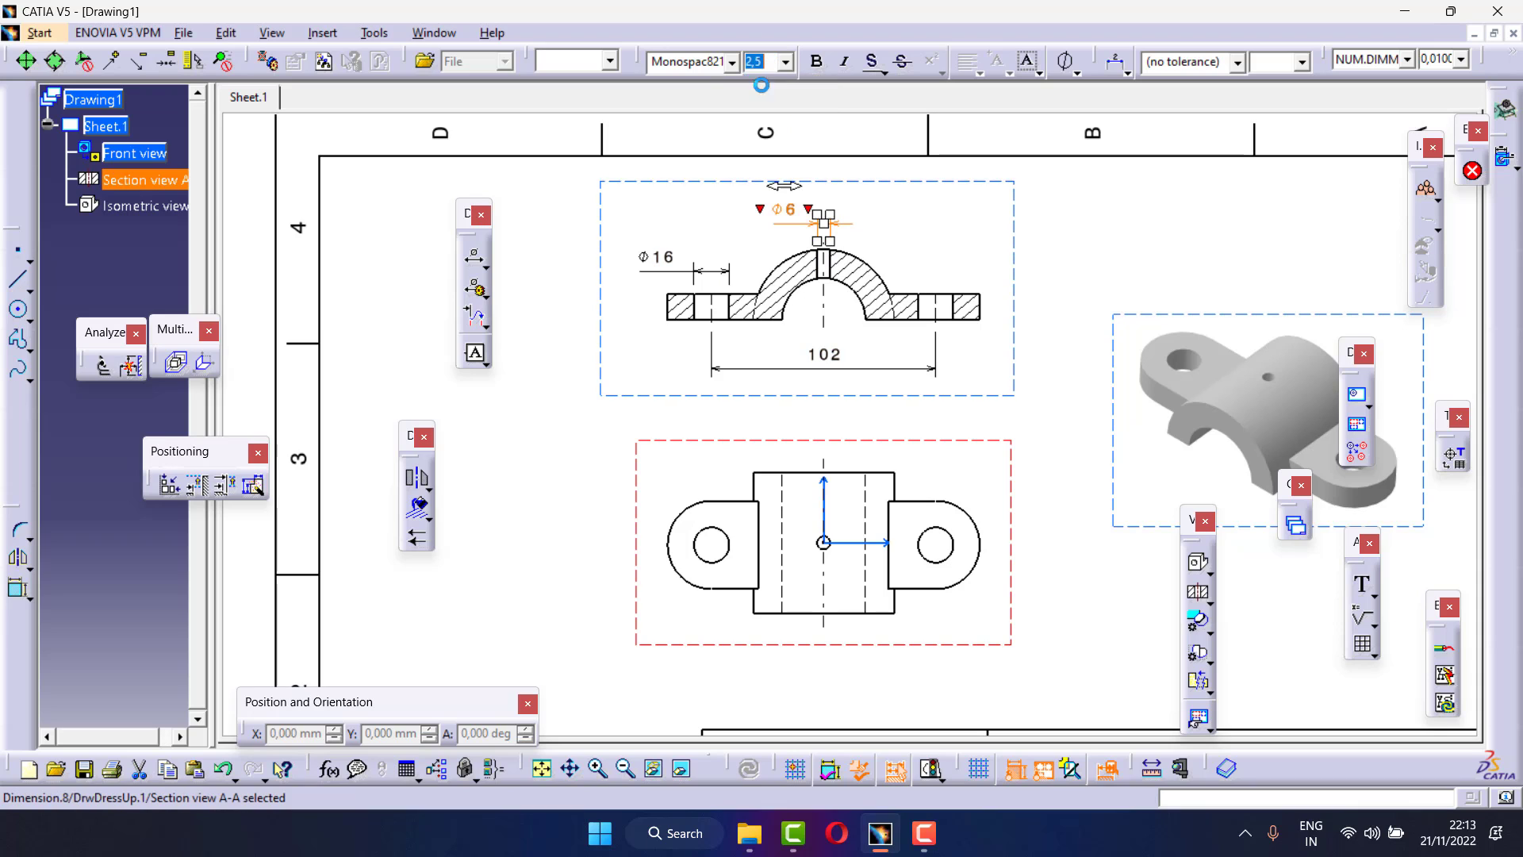
{"action": "left_click", "coordinate": [716, 210]}
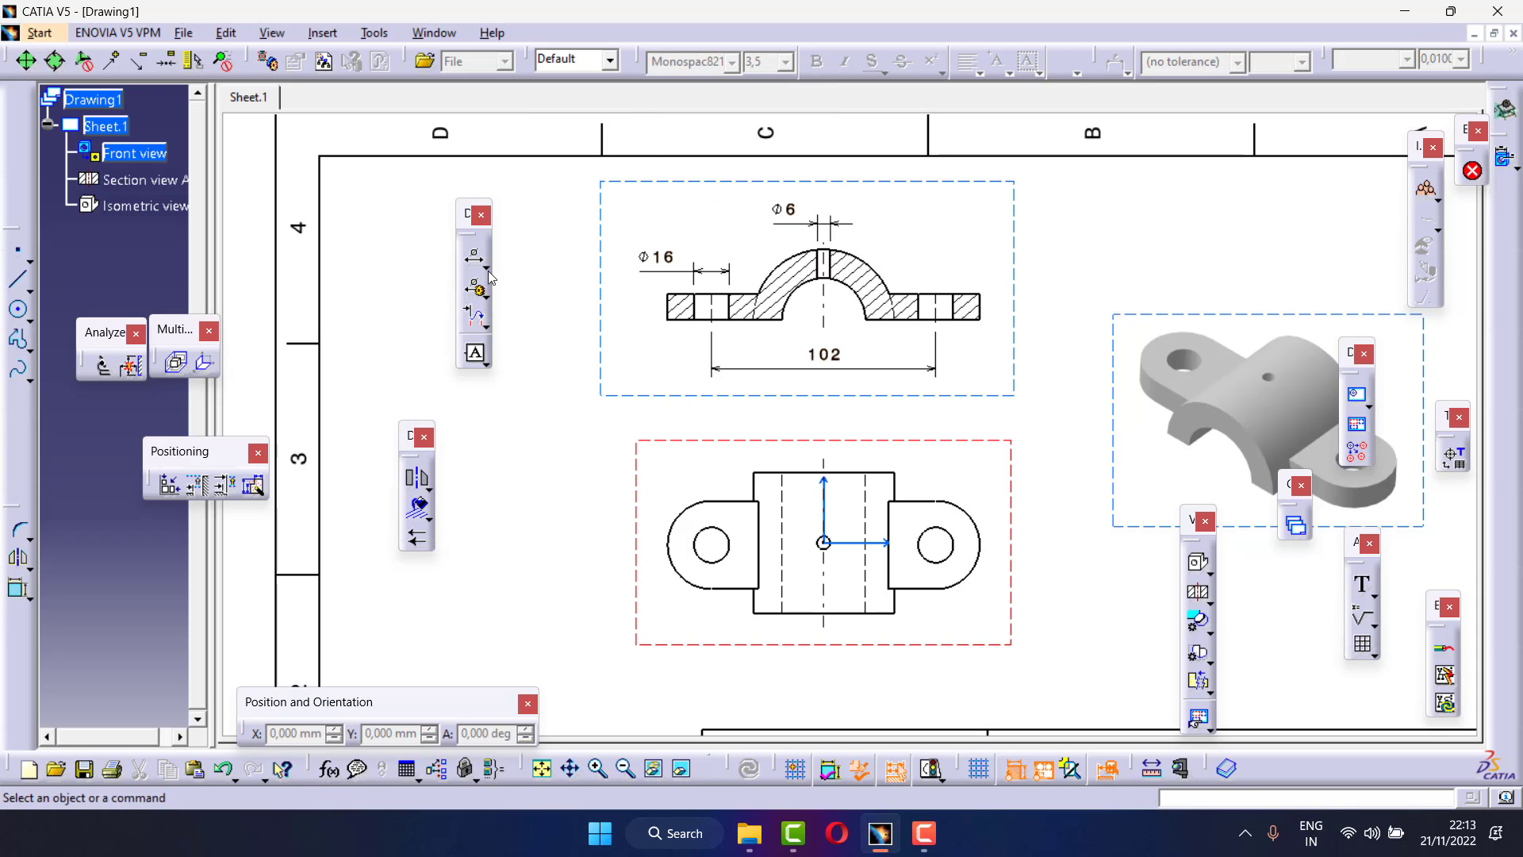
Dimension the section's right end as 12 in 2,5 mm text
{"action": "left_click", "coordinate": [491, 294]}
{"action": "left_click", "coordinate": [584, 299]}
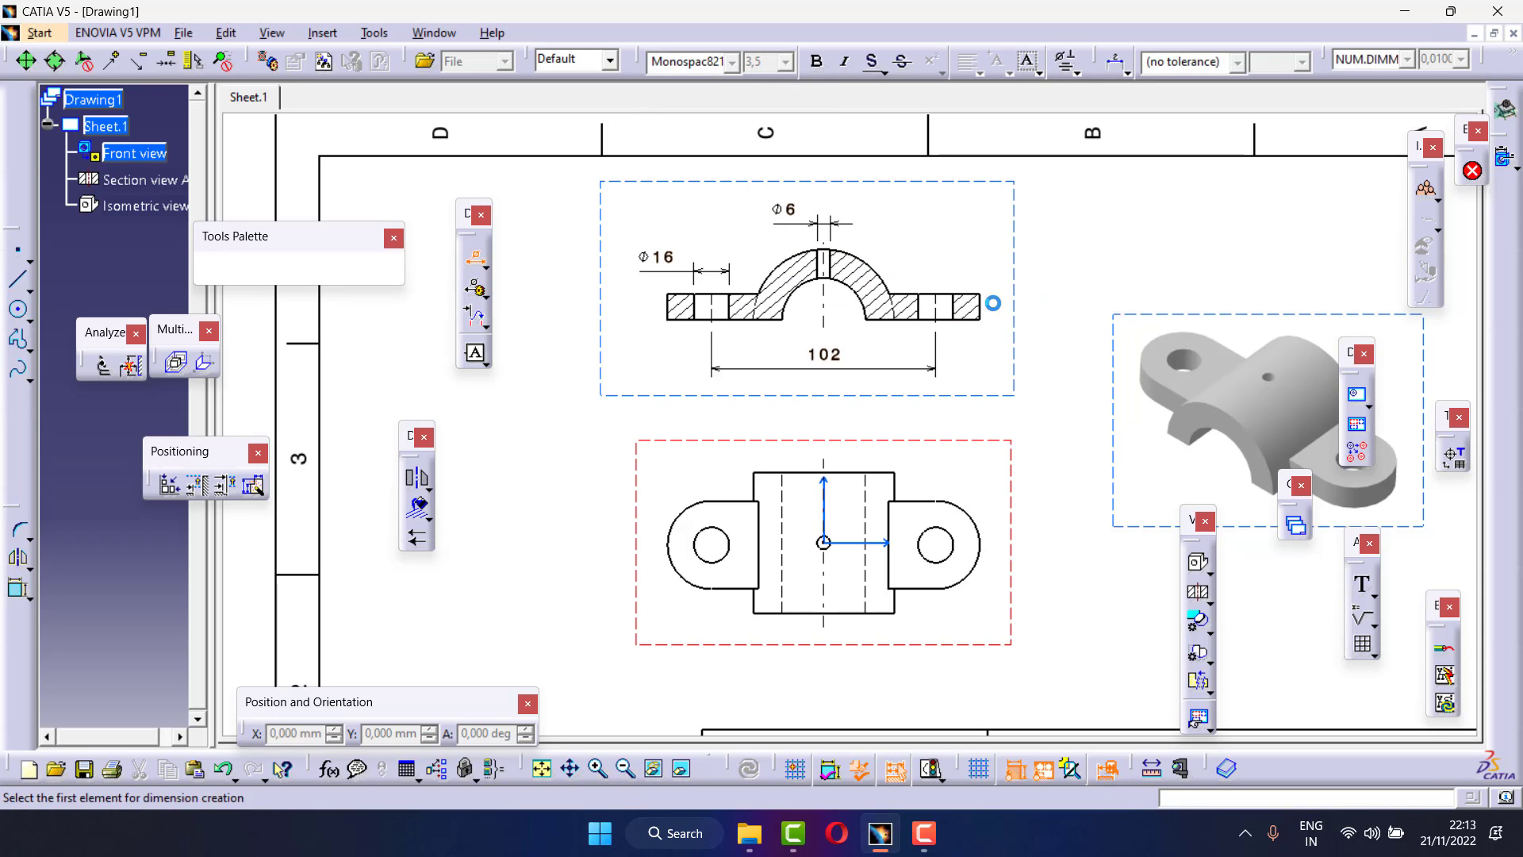
{"action": "left_click", "coordinate": [988, 309]}
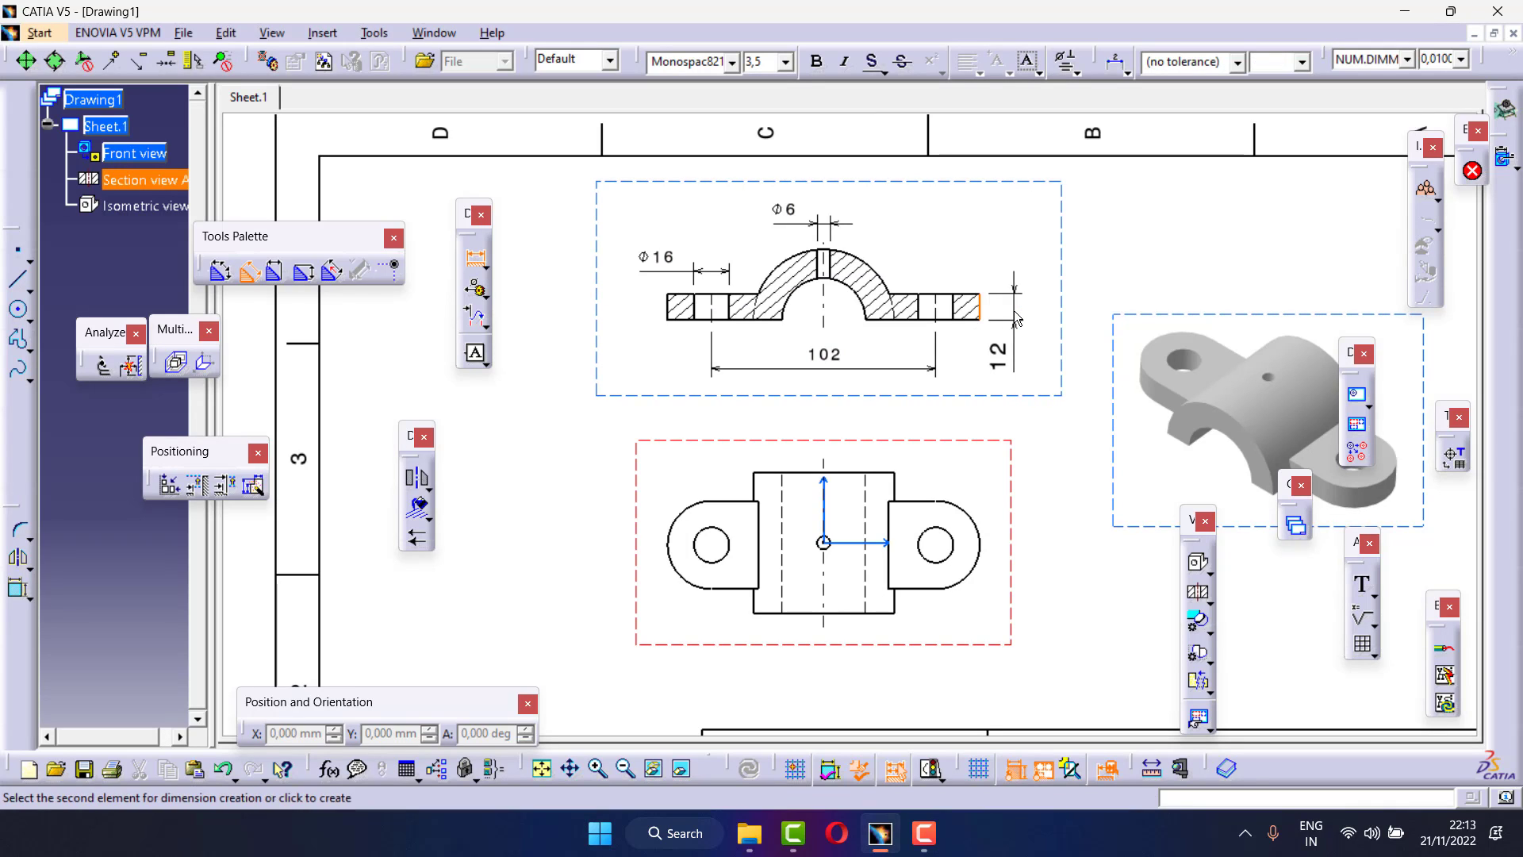
{"action": "left_click", "coordinate": [998, 356]}
{"action": "left_click", "coordinate": [786, 62]}
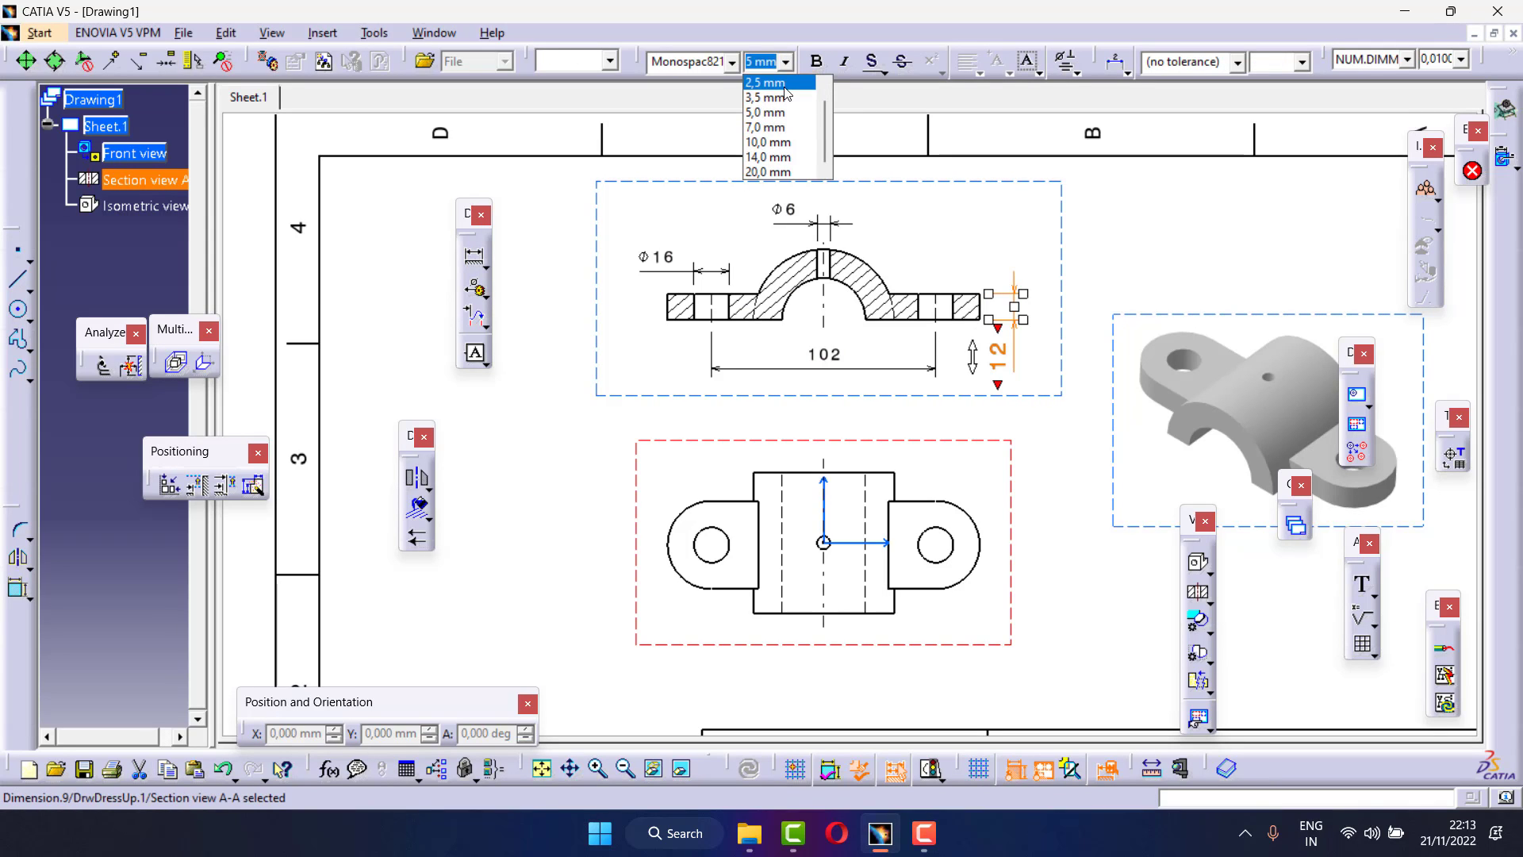
{"action": "left_click", "coordinate": [786, 87]}
{"action": "left_click", "coordinate": [720, 432]}
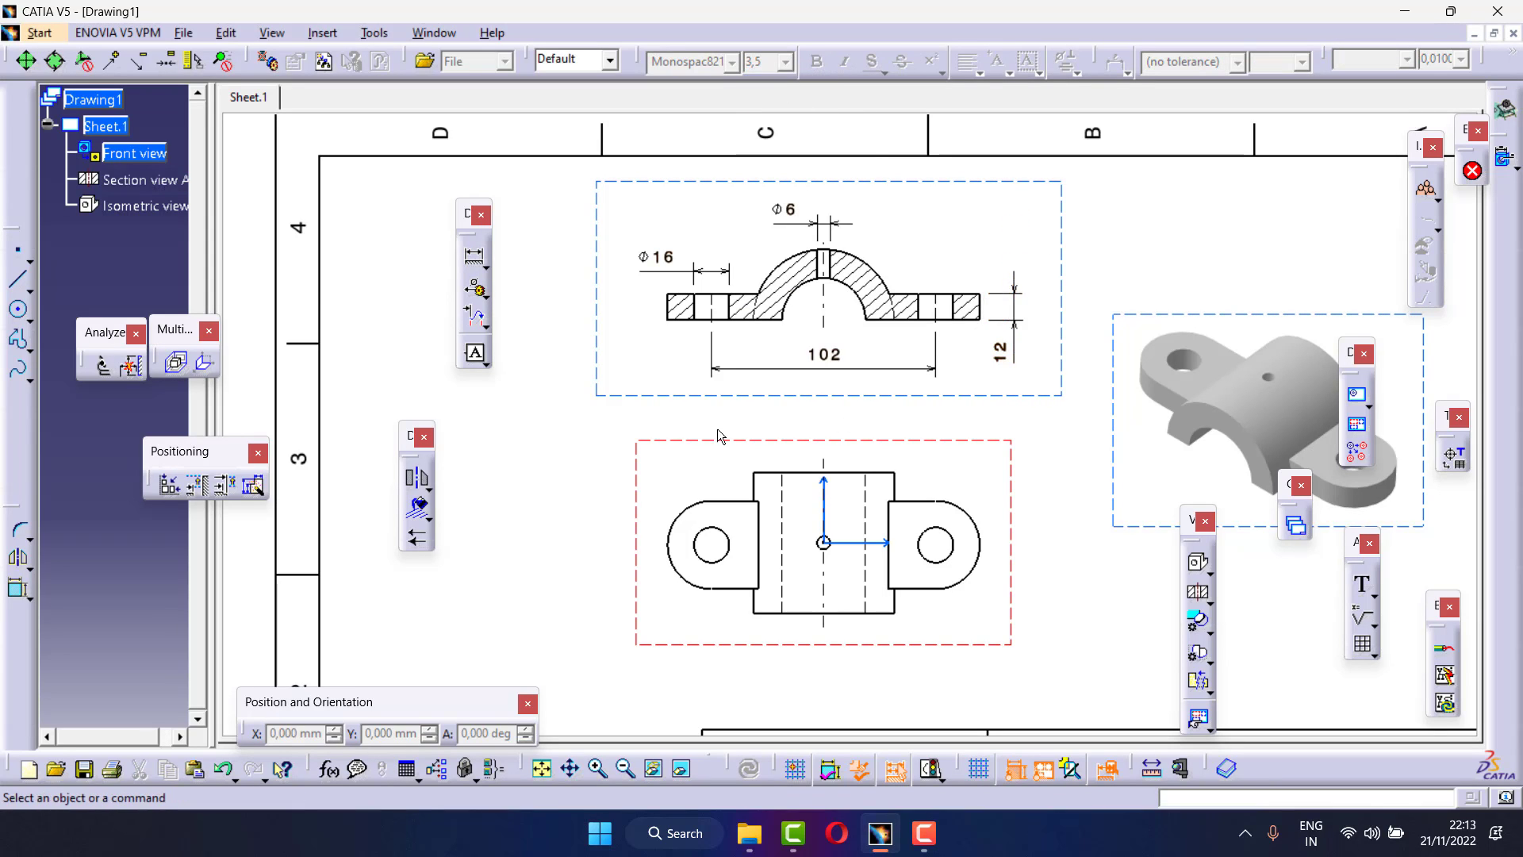
{"action": "scroll", "coordinate": [767, 403], "scroll_direction": "down", "scroll_amount": 1}
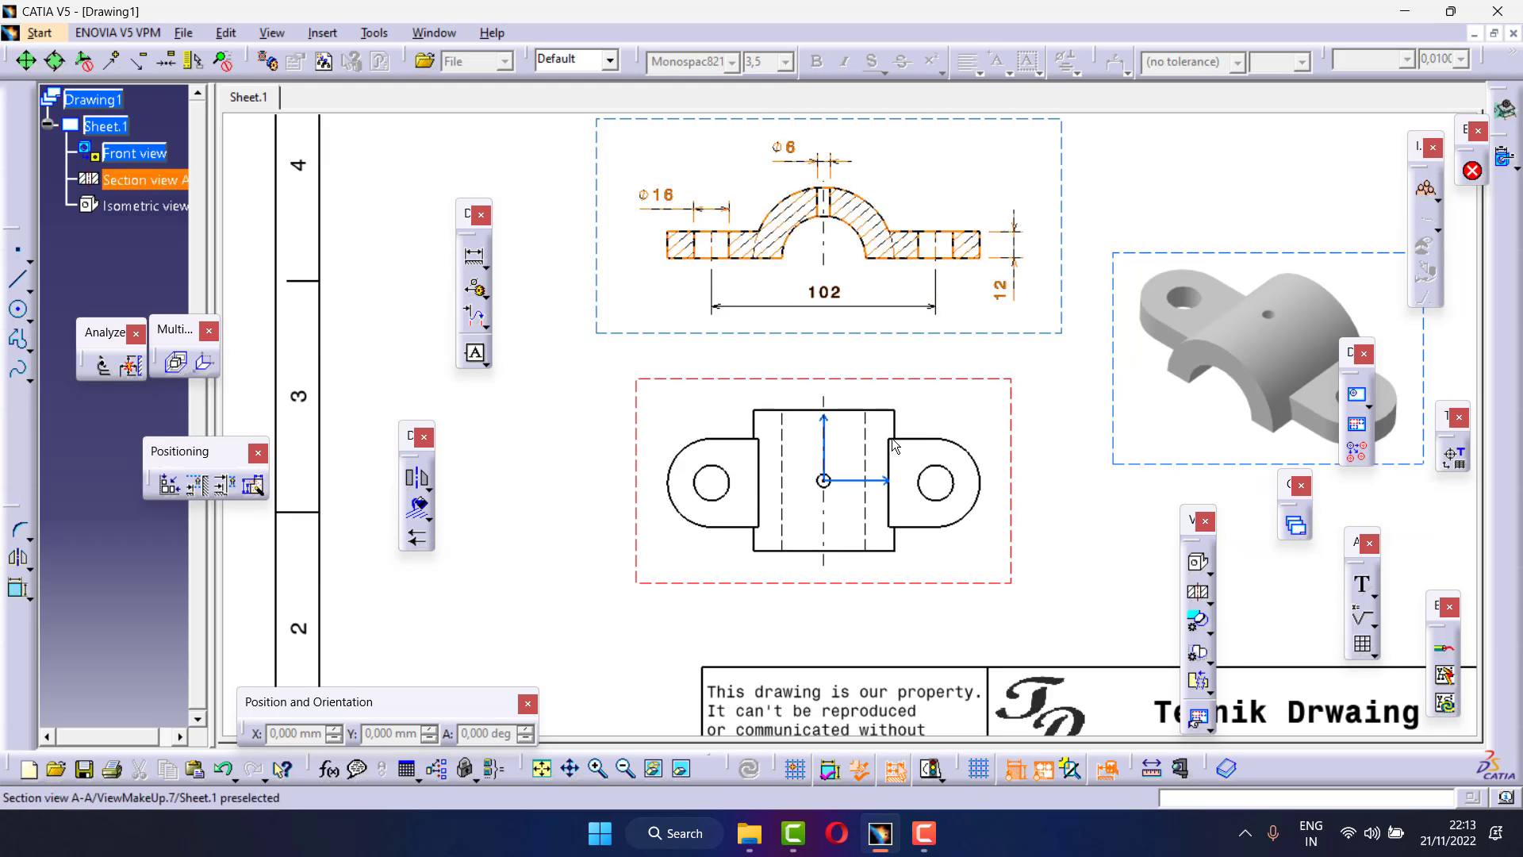
Add an R20 radius dimension outside the front view's left lug in 2,5 mm text
{"action": "left_click", "coordinate": [485, 264]}
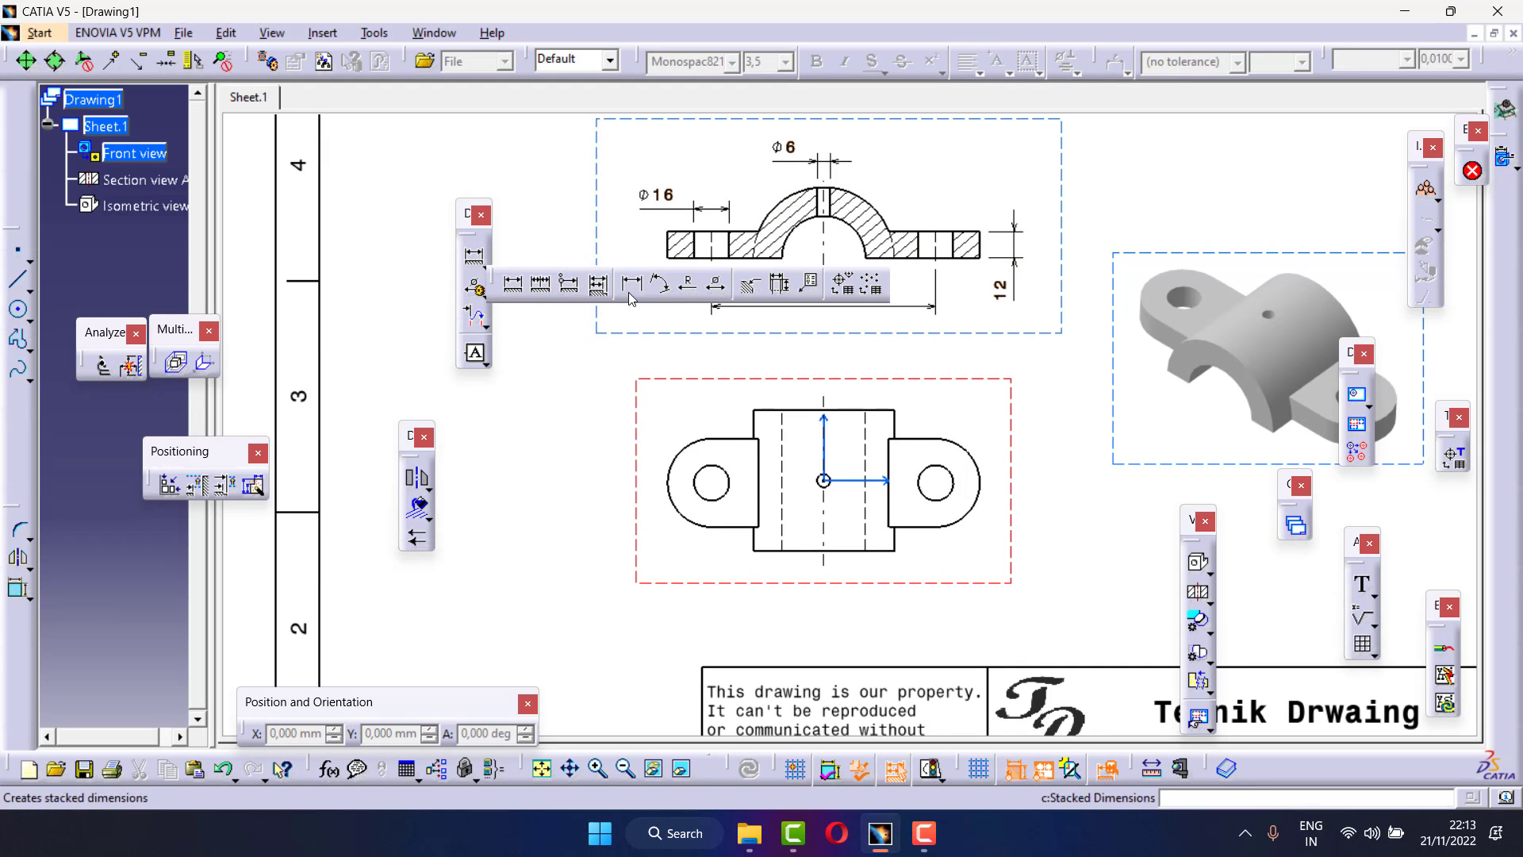
{"action": "left_click", "coordinate": [690, 289]}
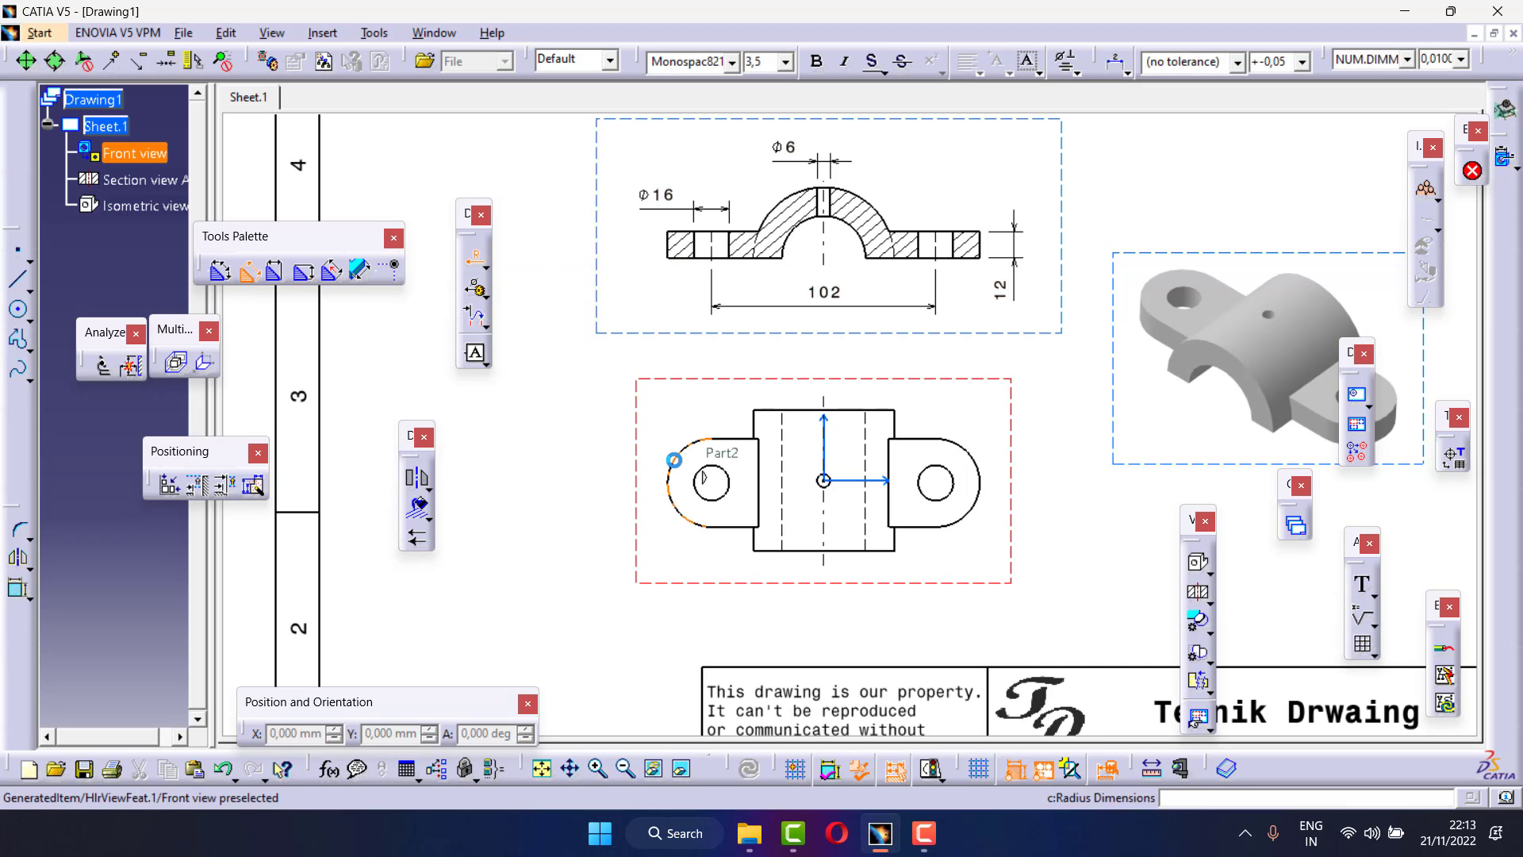
{"action": "left_click", "coordinate": [652, 422]}
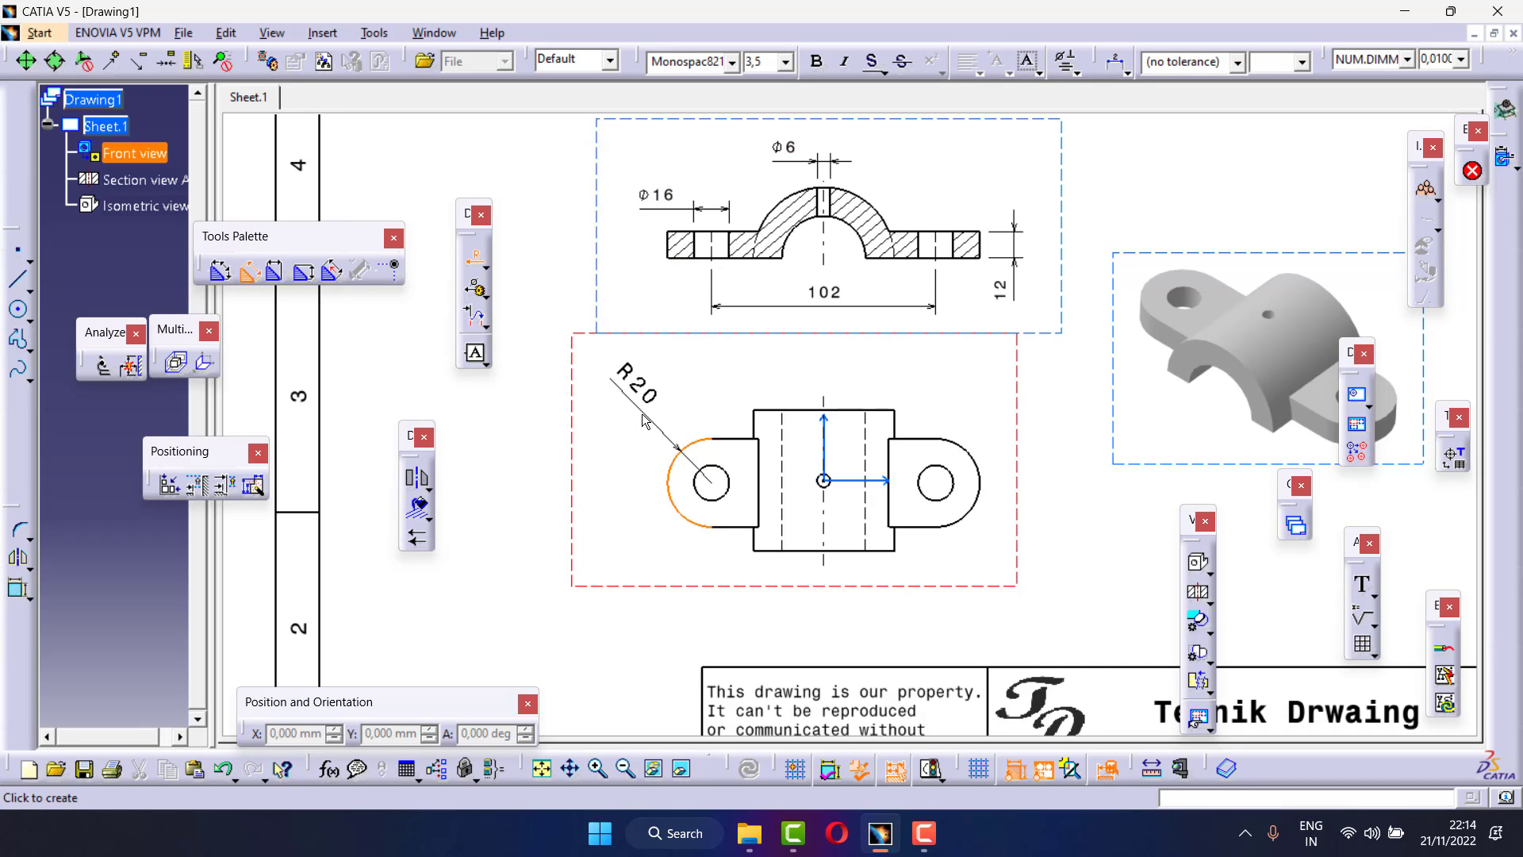
{"action": "left_click", "coordinate": [644, 420]}
{"action": "left_click", "coordinate": [786, 61]}
{"action": "left_click", "coordinate": [762, 119]}
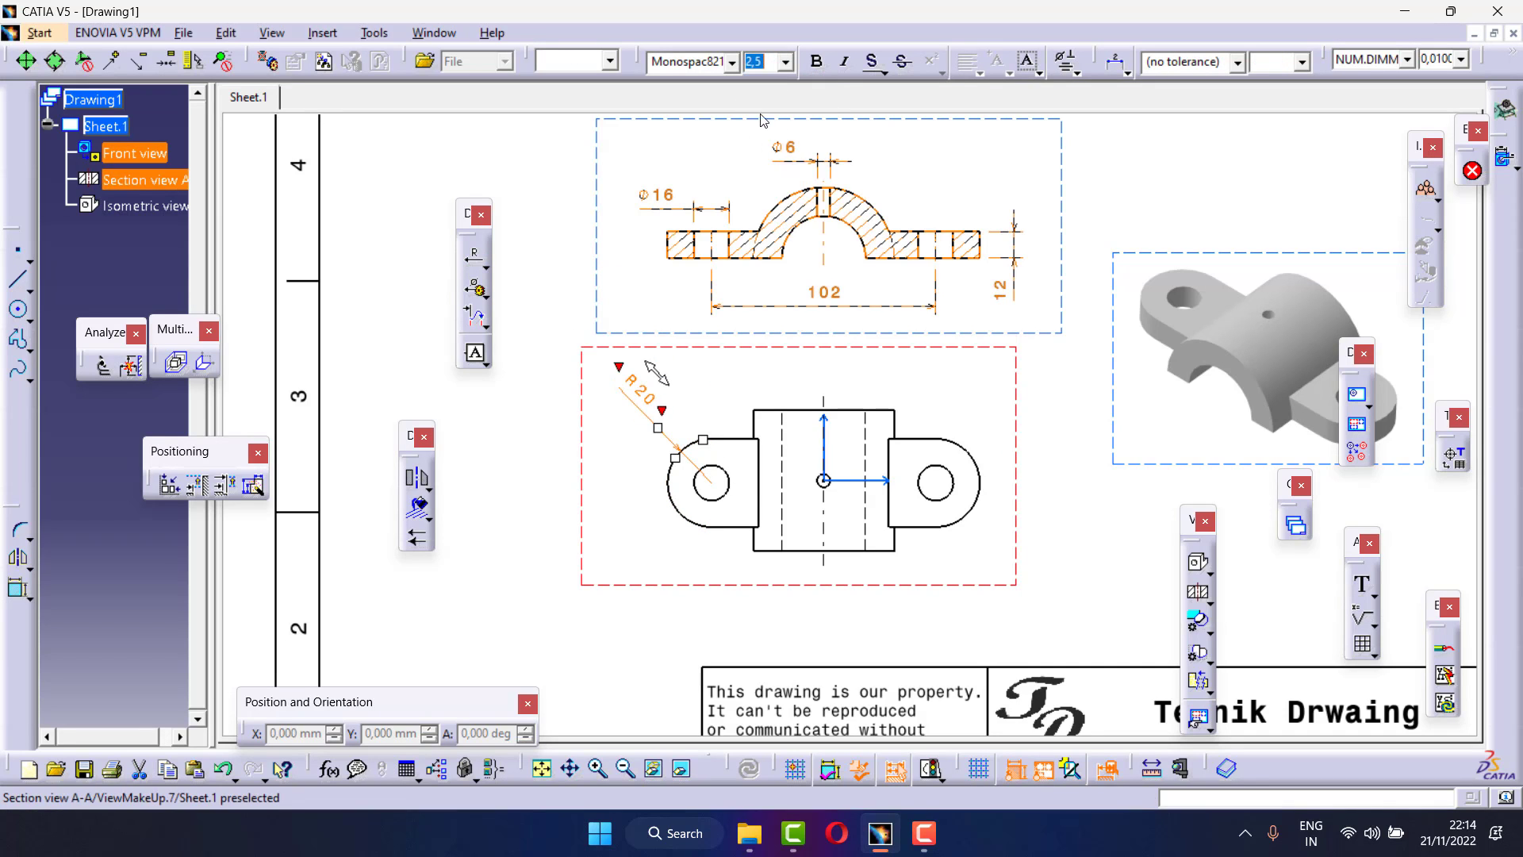
{"action": "left_click", "coordinate": [722, 397]}
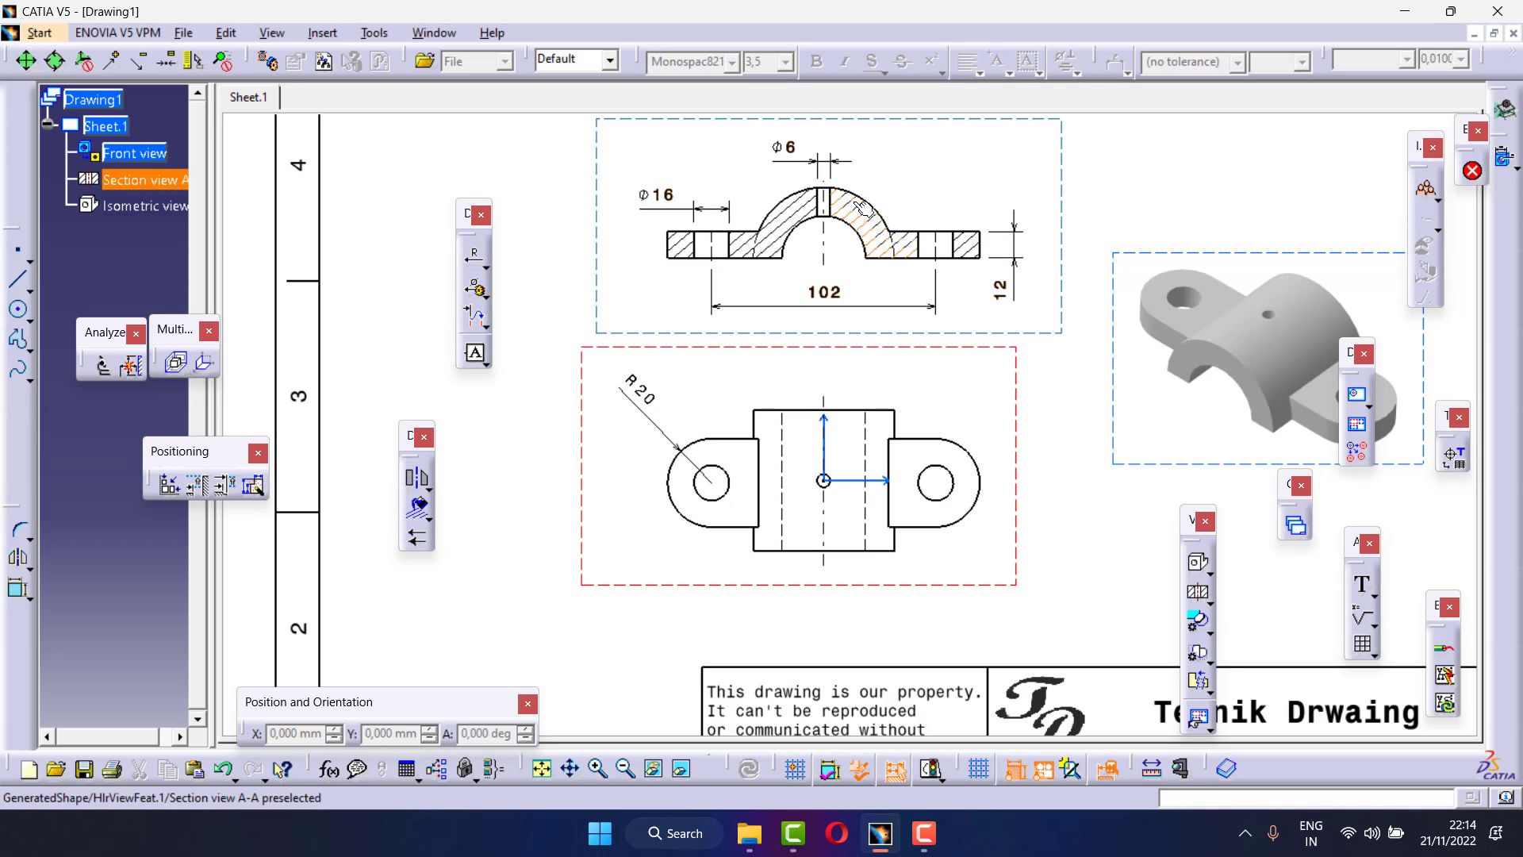
Add R32 outer-arch and R19 inner-arch radius dimensions on section A-A, both 2,5 mm text
{"action": "left_click", "coordinate": [471, 260]}
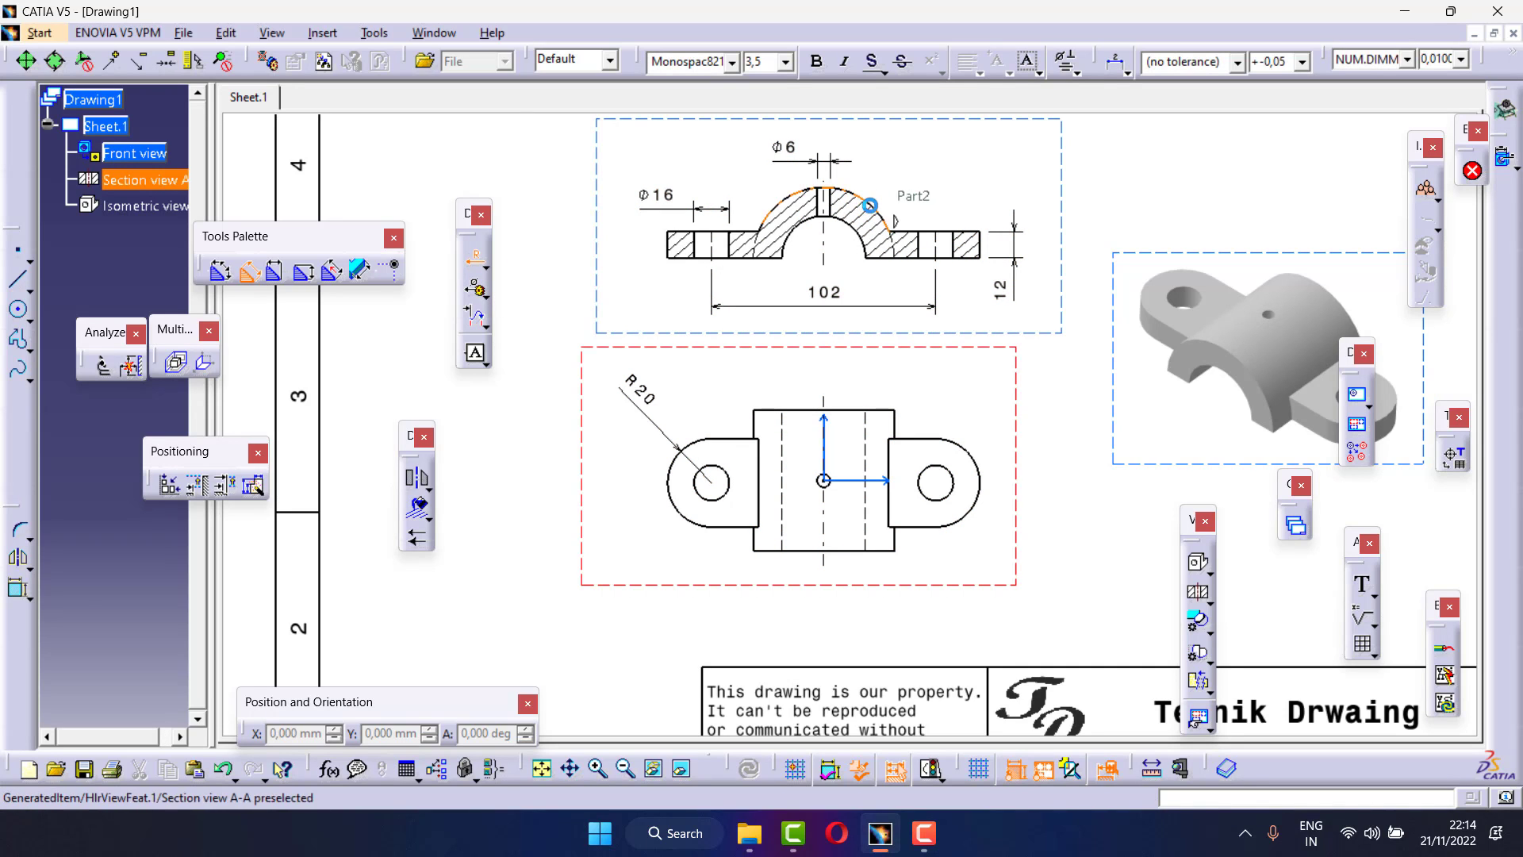
{"action": "left_click", "coordinate": [909, 181]}
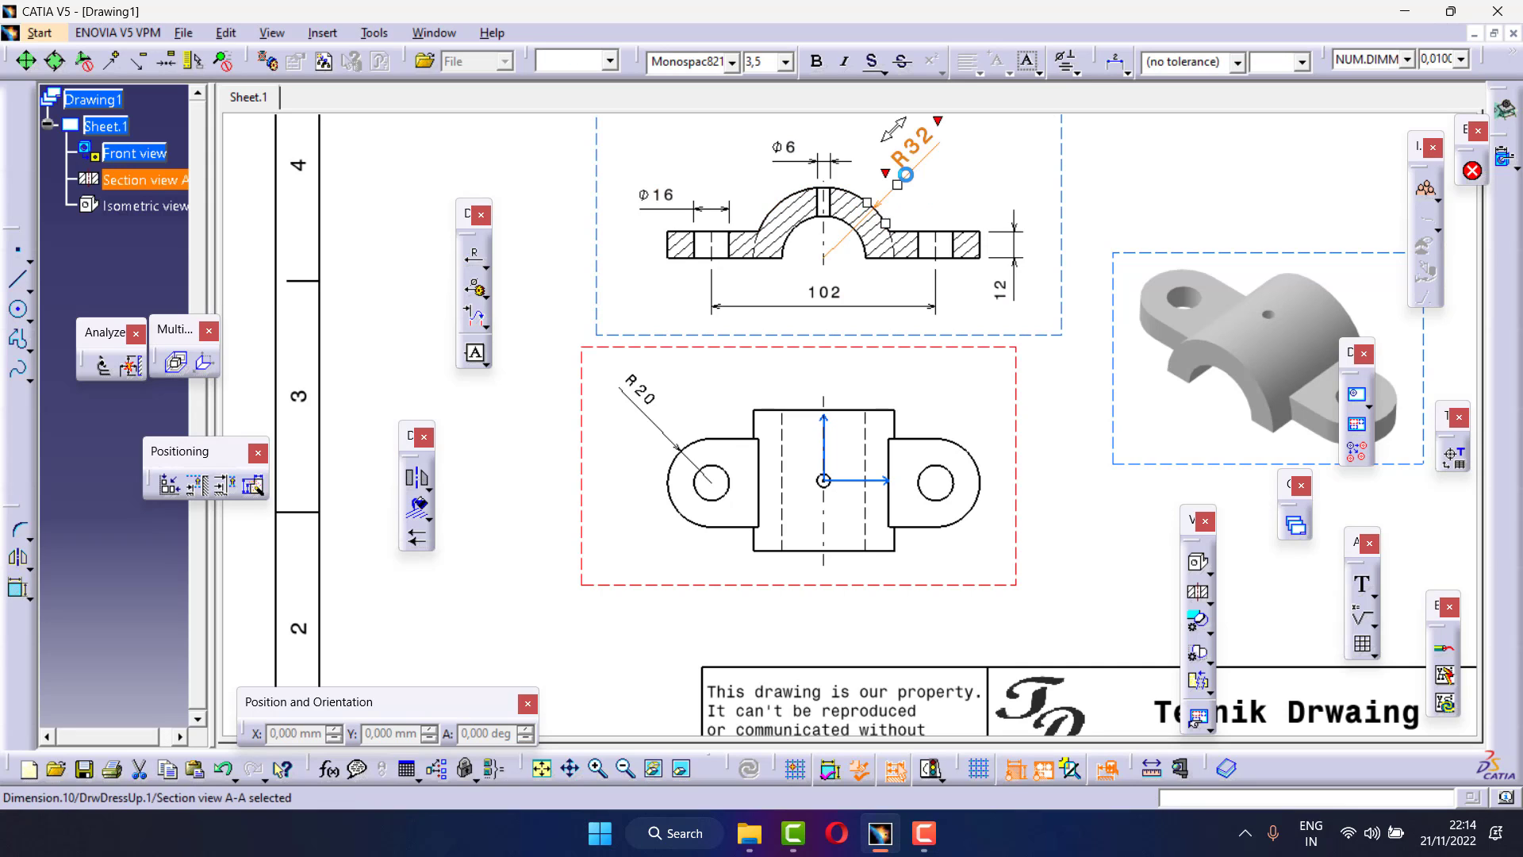
{"action": "left_click", "coordinate": [785, 61]}
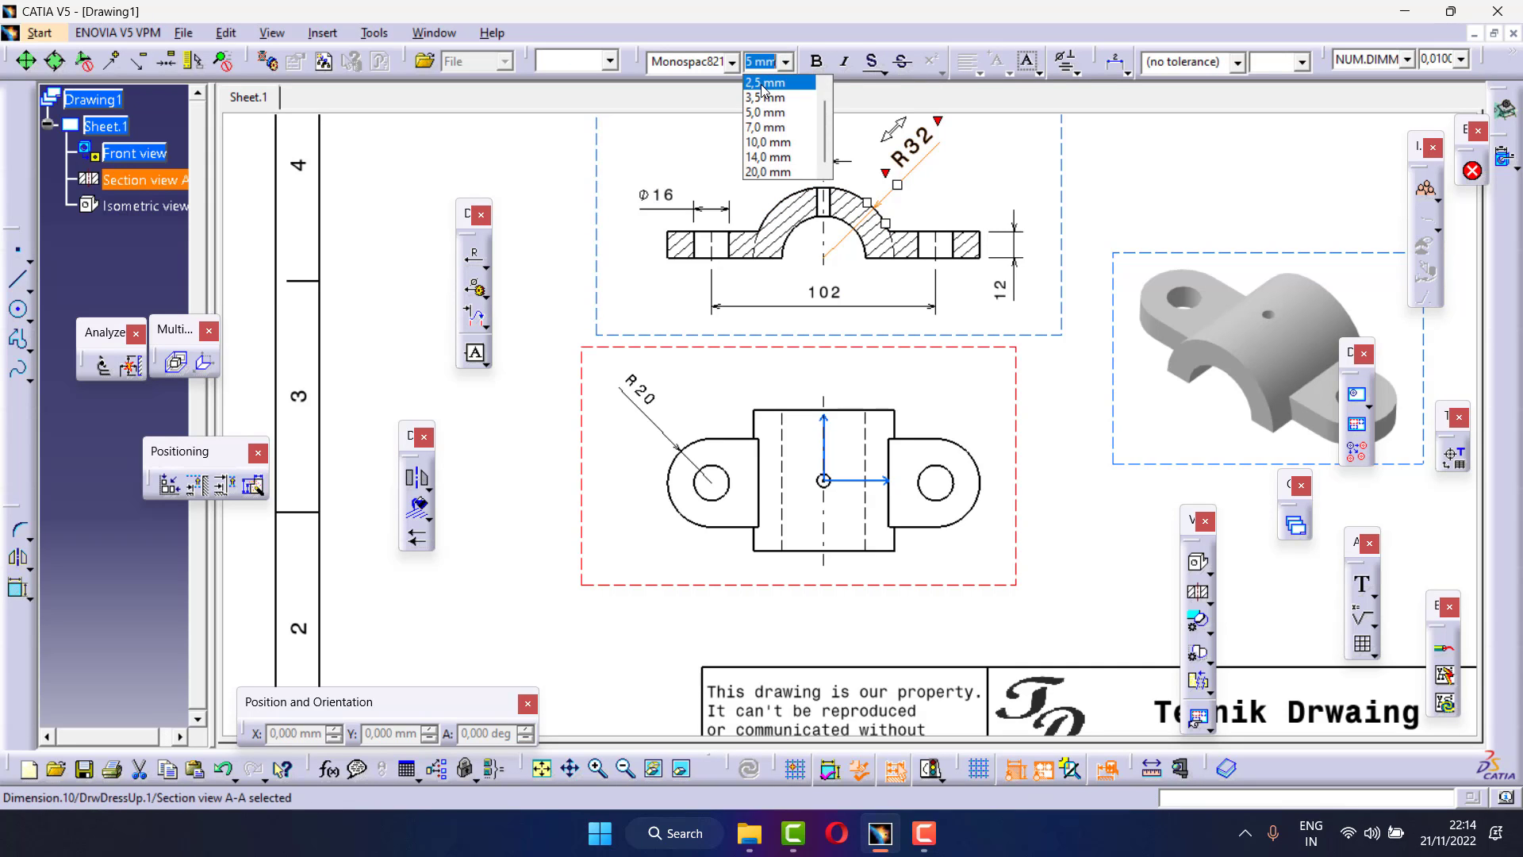
{"action": "left_click", "coordinate": [762, 87]}
{"action": "left_click", "coordinate": [744, 174]}
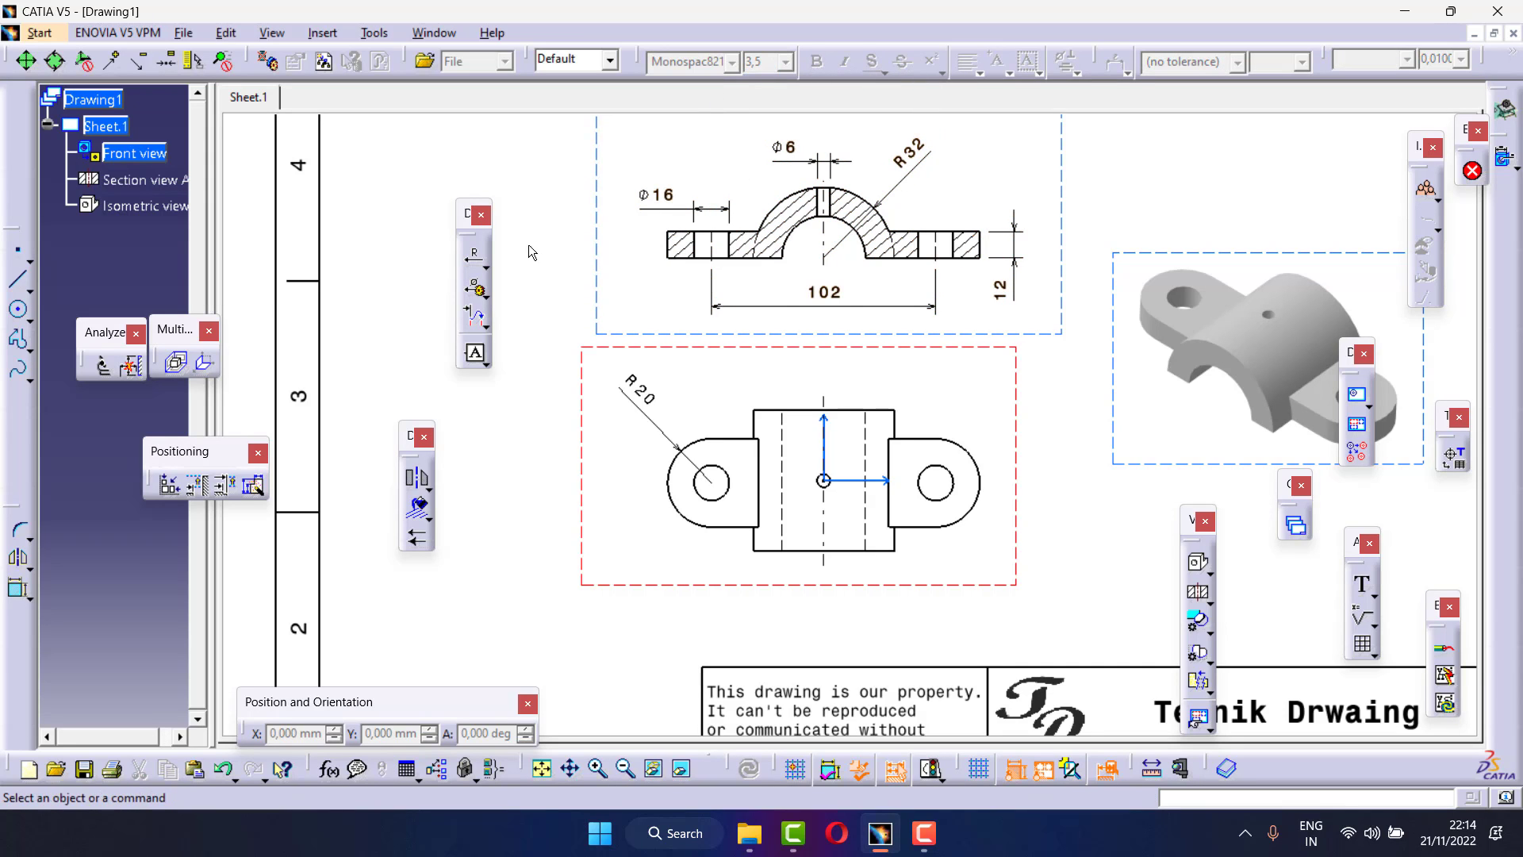
{"action": "left_click", "coordinate": [482, 264]}
{"action": "left_click", "coordinate": [795, 230]}
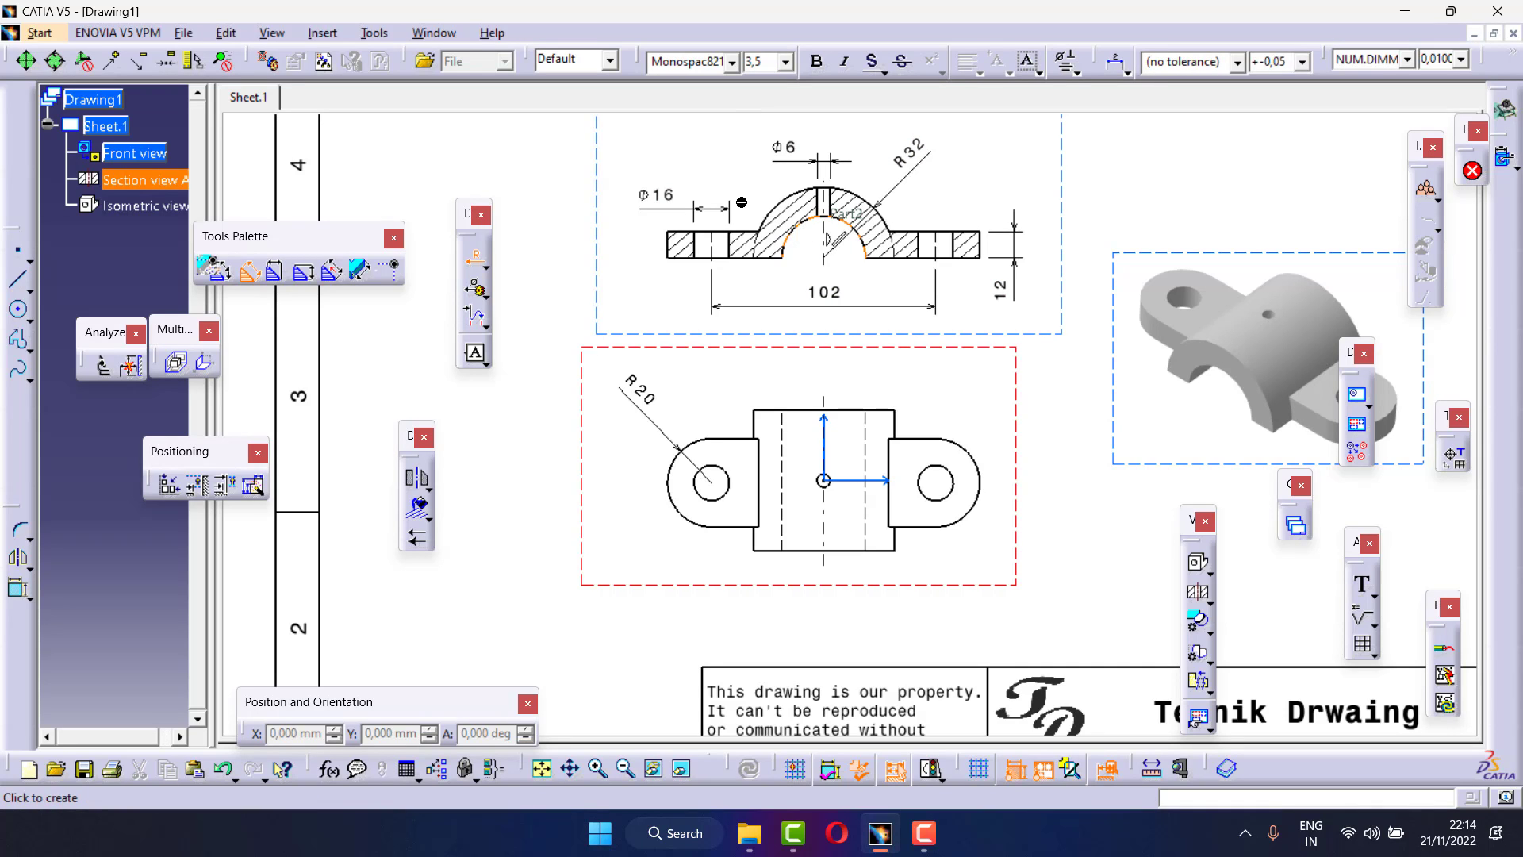
{"action": "left_click", "coordinate": [752, 196]}
{"action": "left_click", "coordinate": [786, 61]}
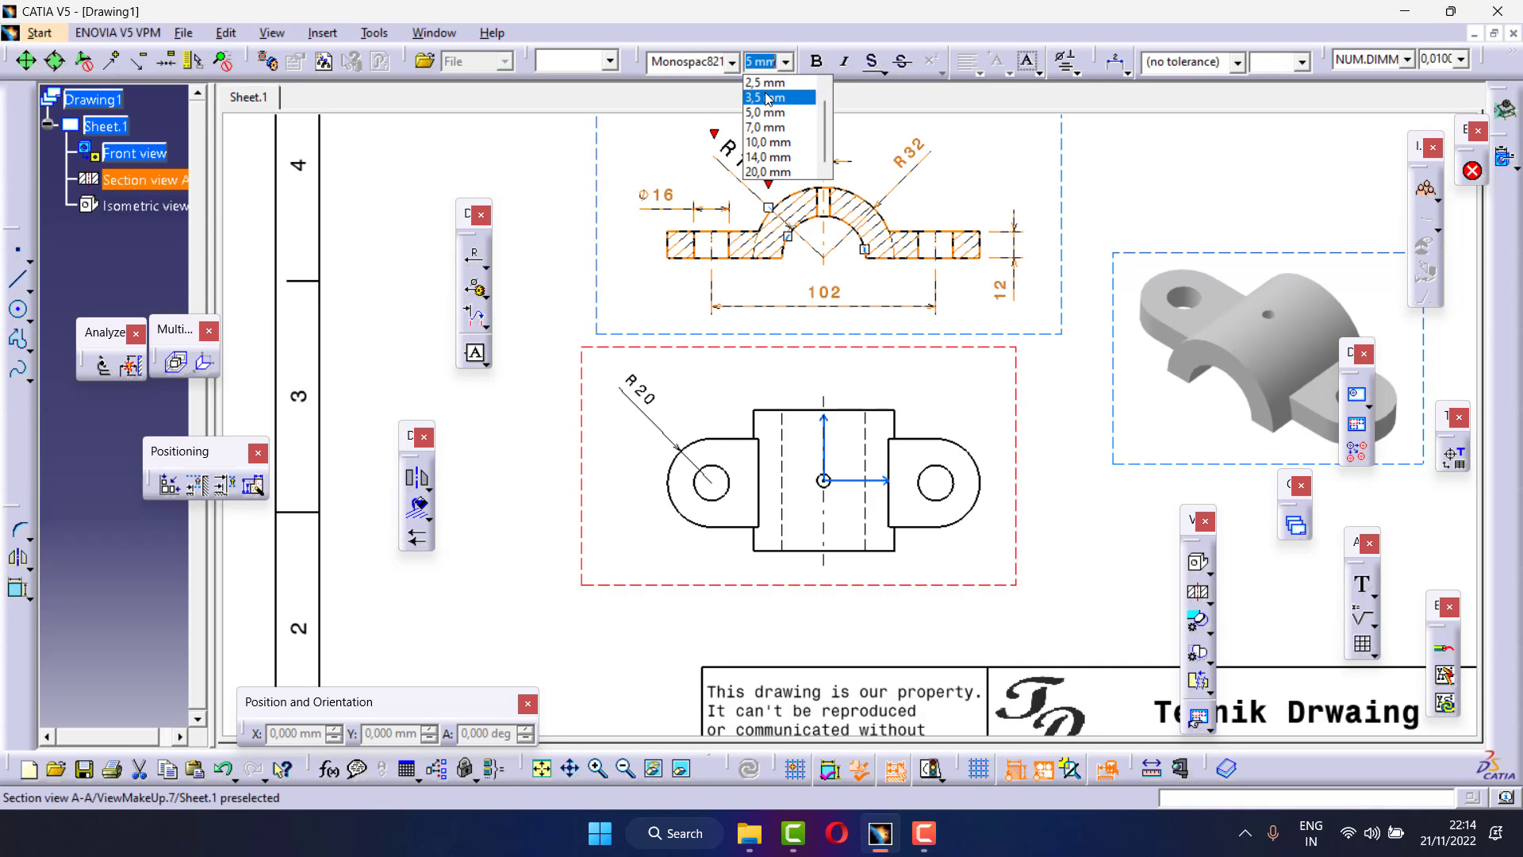
{"action": "left_click", "coordinate": [763, 83]}
{"action": "left_click", "coordinate": [869, 145]}
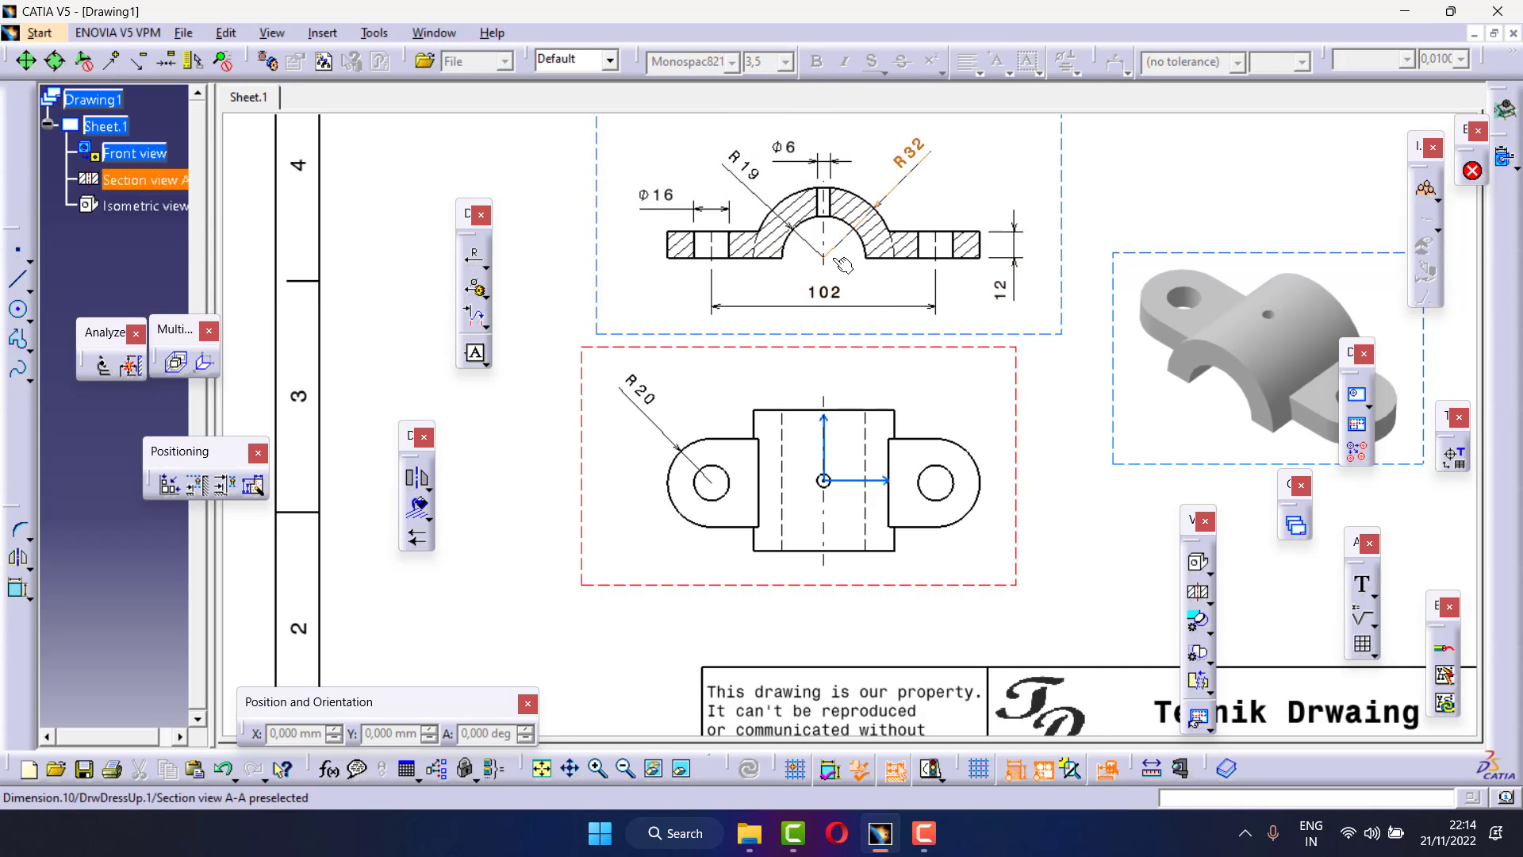
{"action": "middle_click_drag", "start_coordinate": [834, 140], "coordinate": [835, 264]}
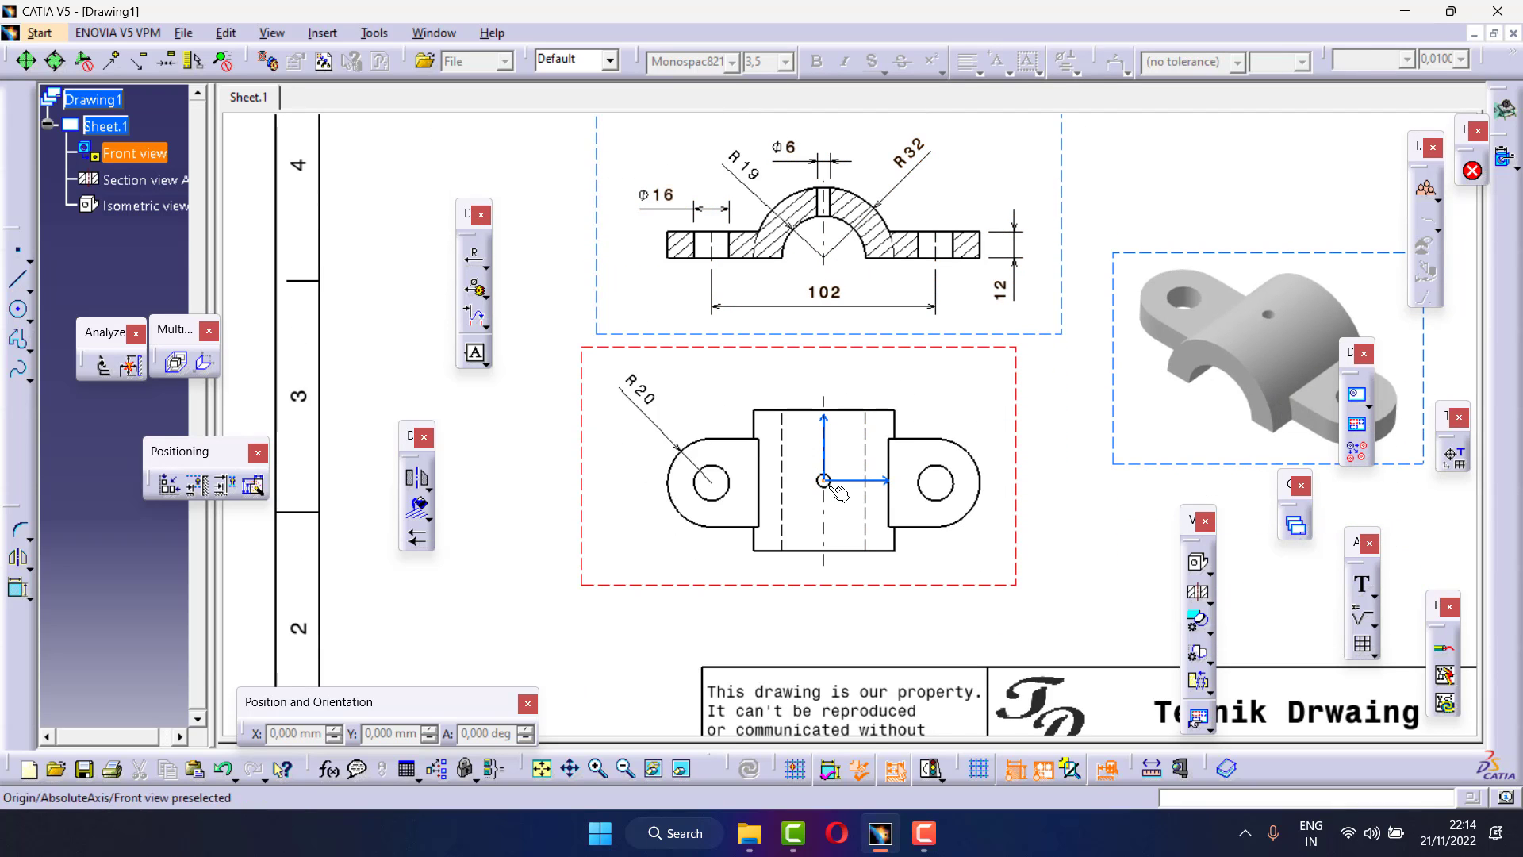
Dimension the front view's top edge to centre as 32 on the right, in 2,5 mm text
{"action": "left_click", "coordinate": [489, 276]}
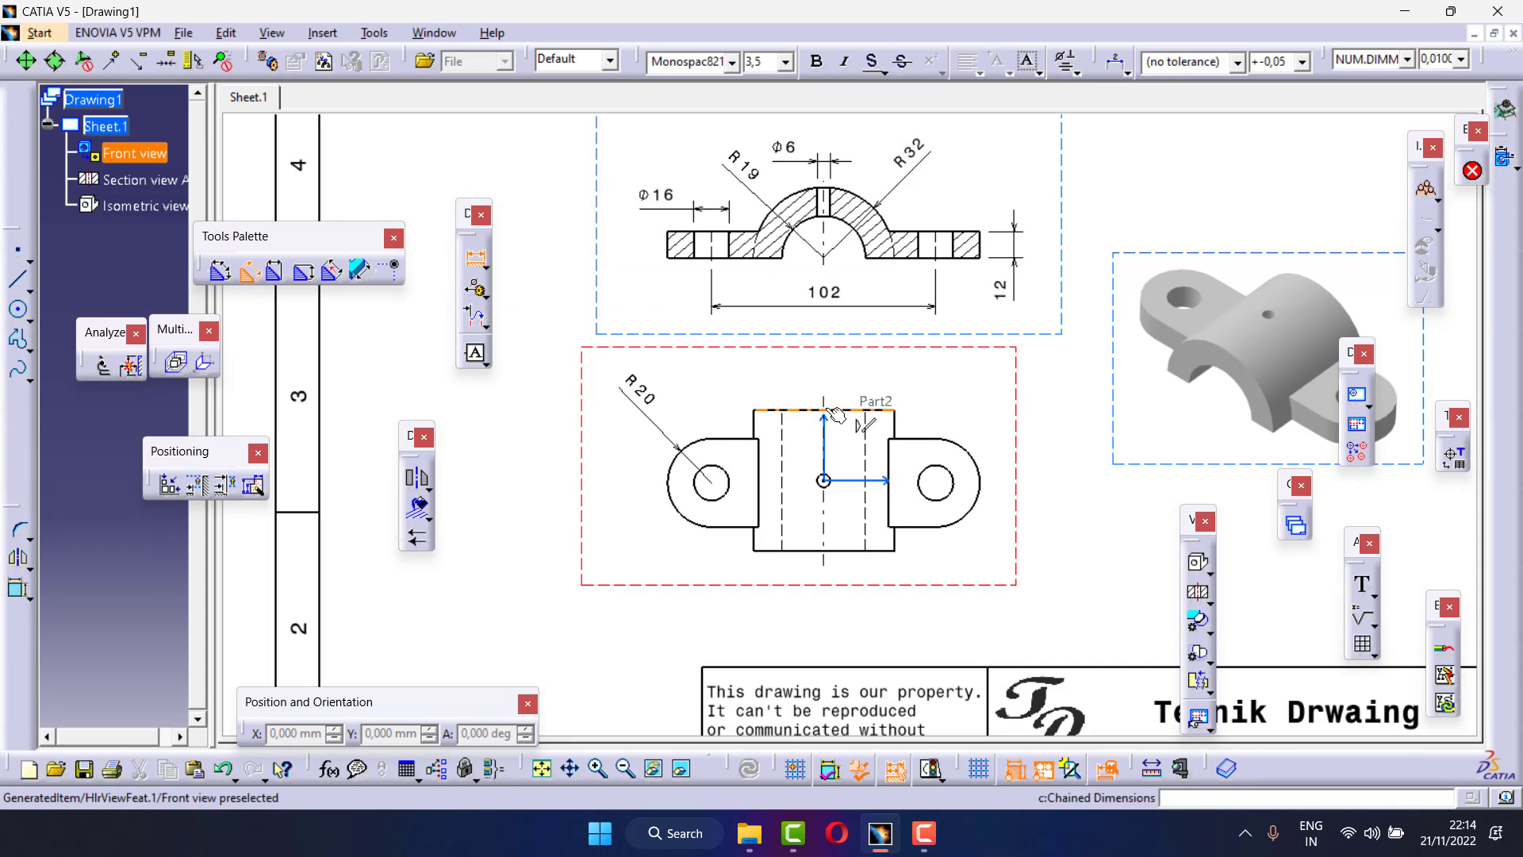
{"action": "left_click", "coordinate": [833, 411]}
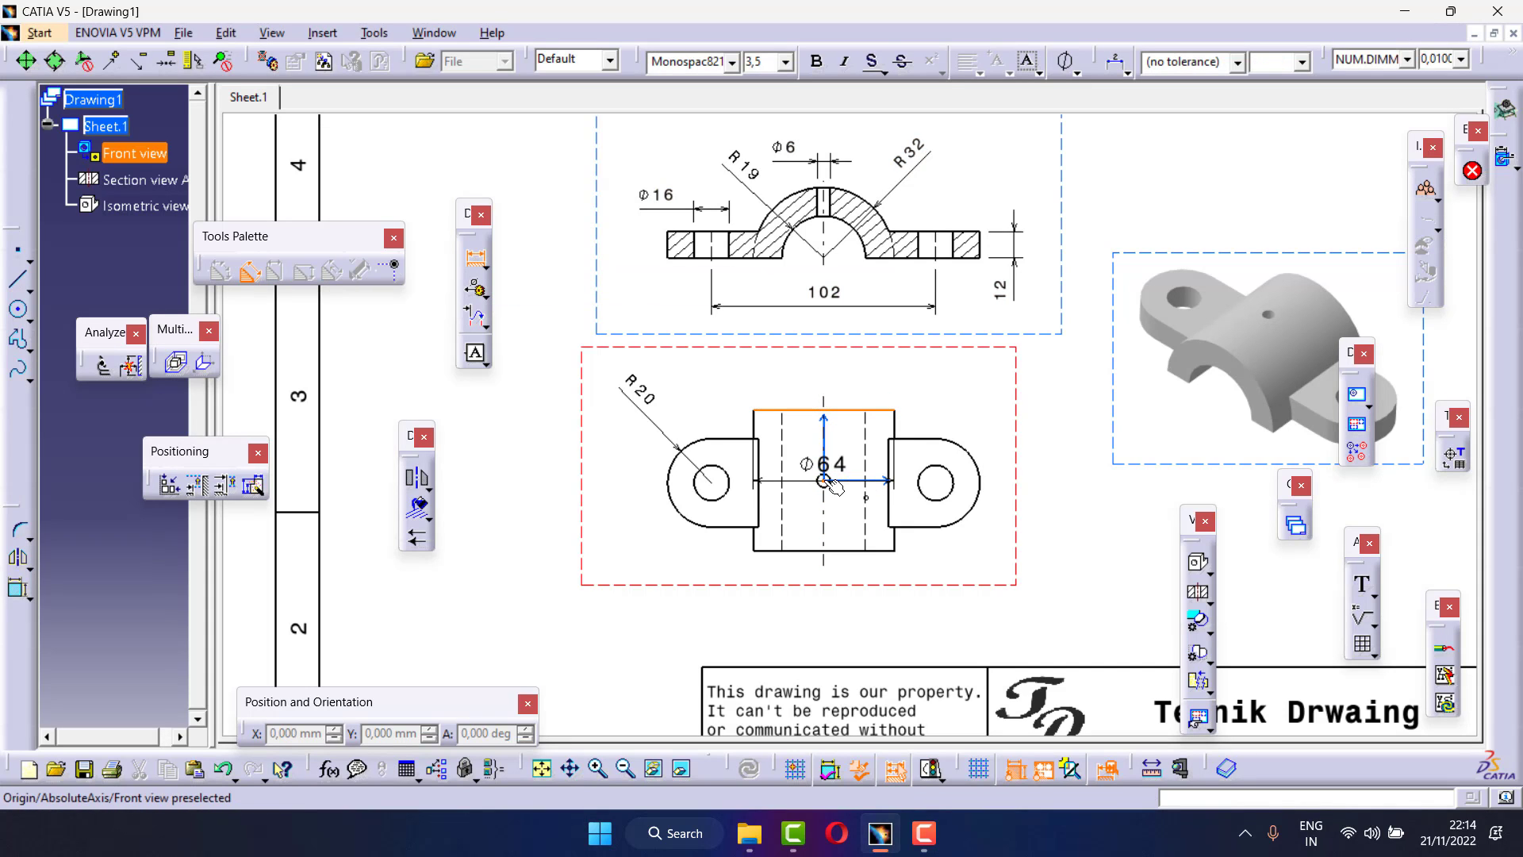
{"action": "left_click", "coordinate": [825, 481]}
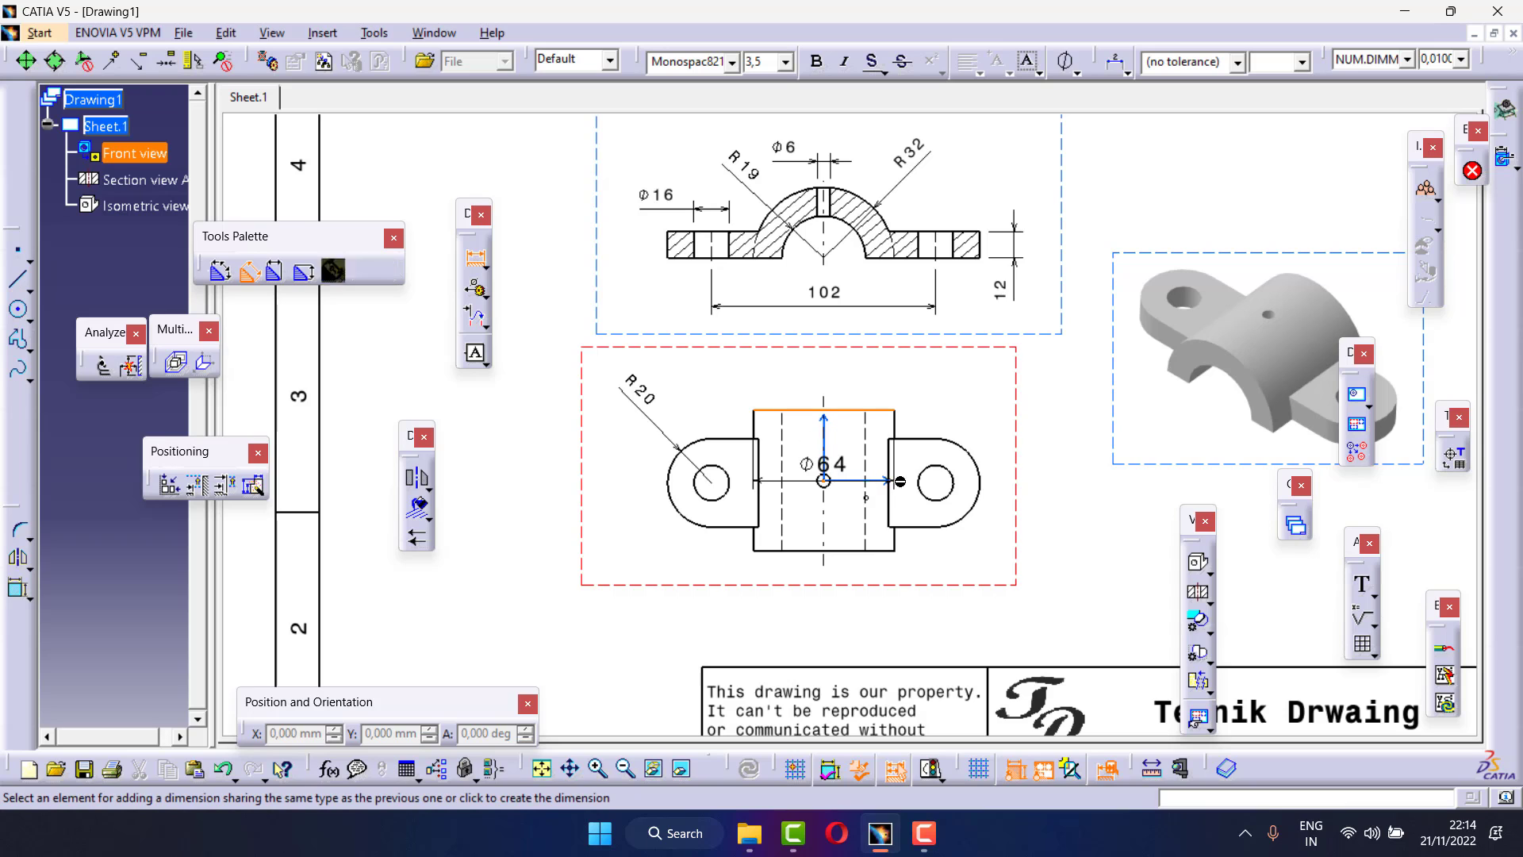
{"action": "left_click", "coordinate": [1034, 479]}
{"action": "left_click", "coordinate": [786, 61]}
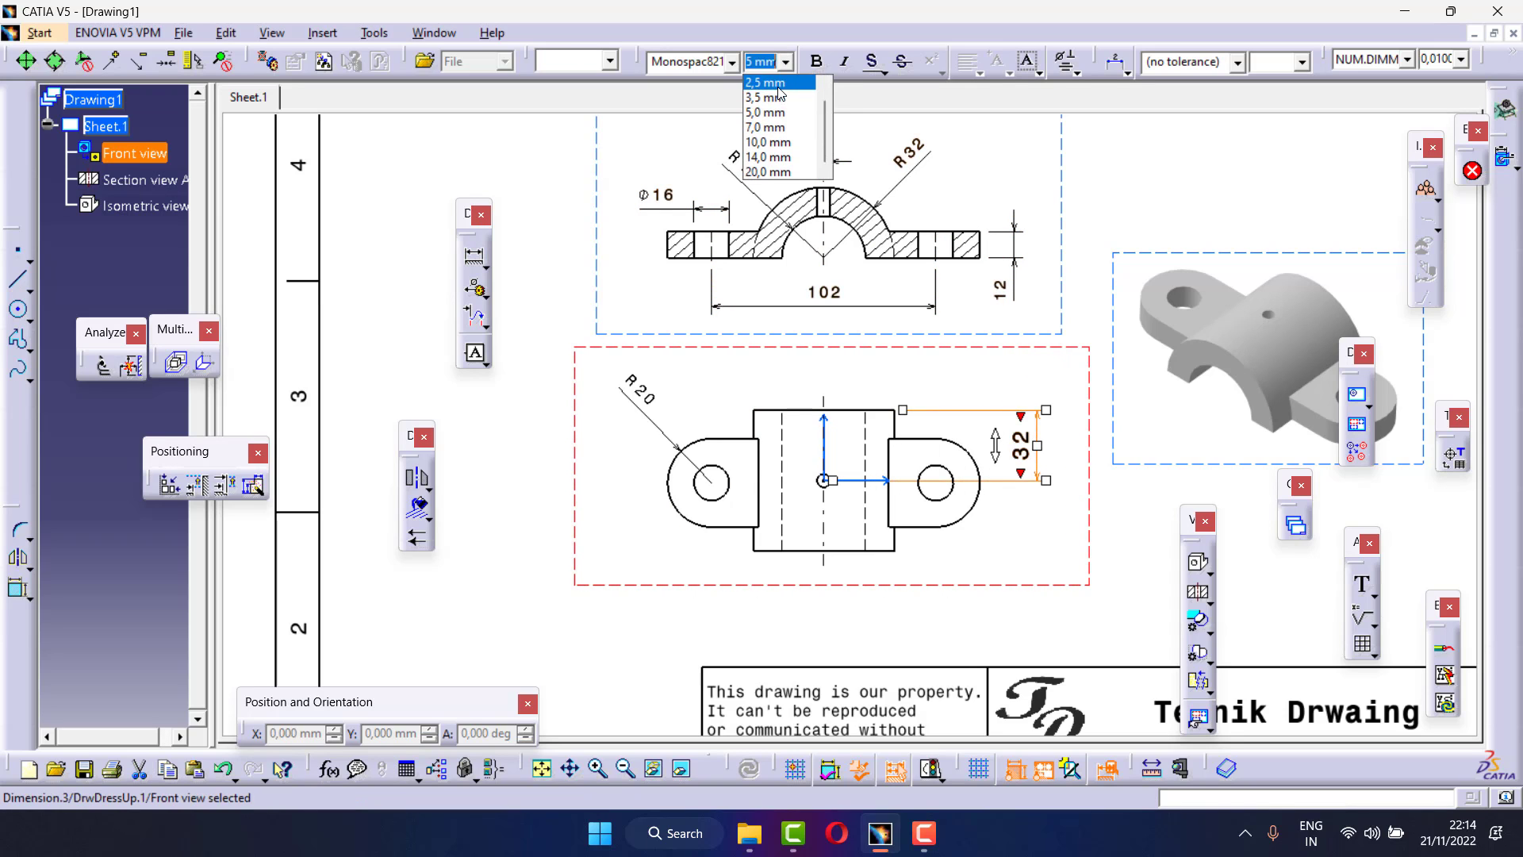
{"action": "left_click", "coordinate": [761, 101]}
{"action": "left_click", "coordinate": [1038, 271]}
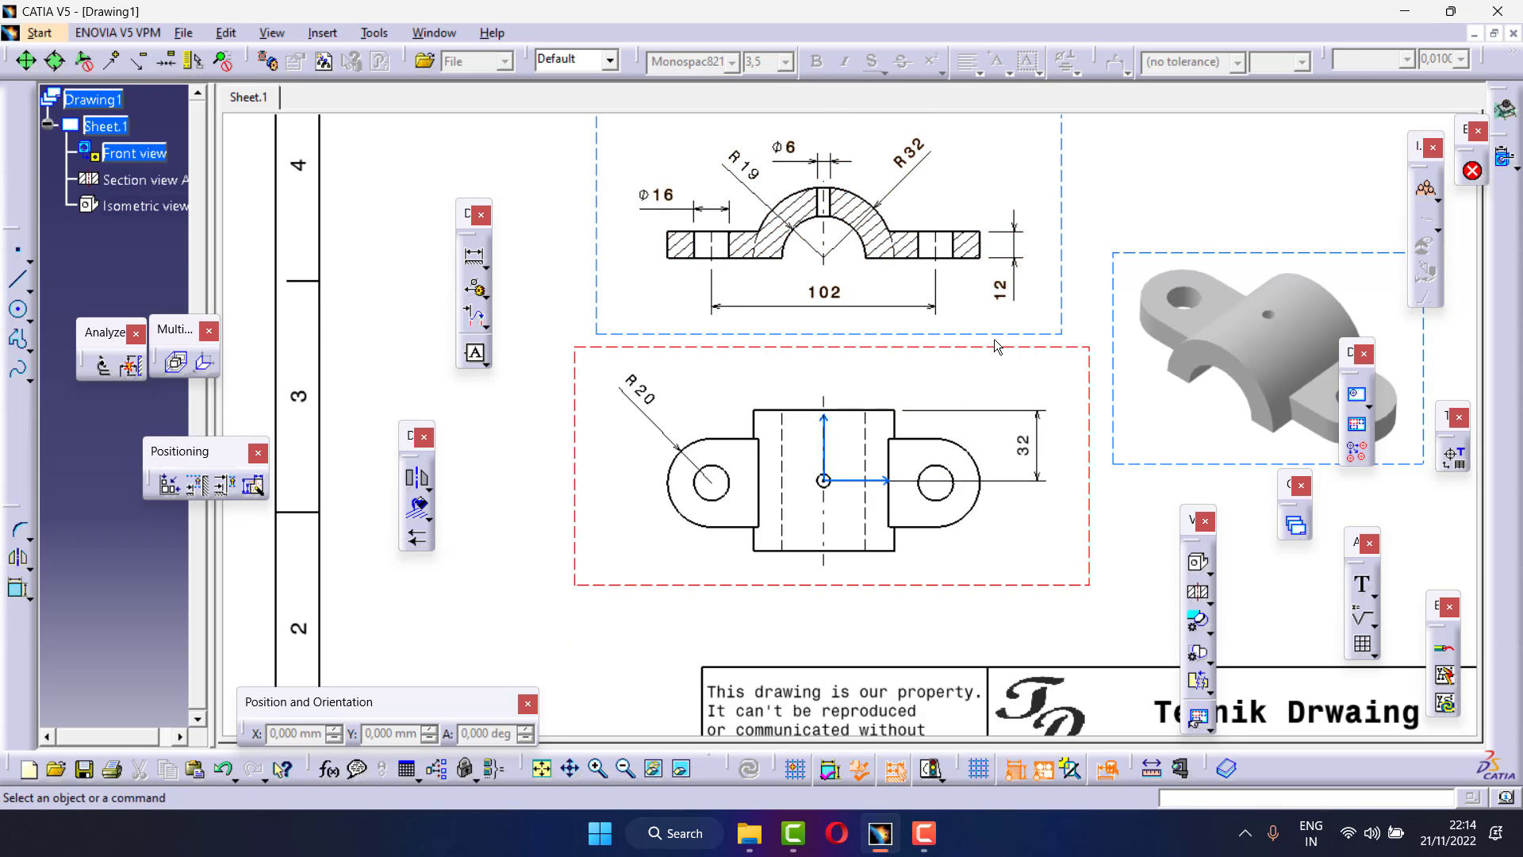
{"action": "scroll", "coordinate": [993, 339], "scroll_direction": "up", "scroll_amount": 2}
{"action": "scroll", "coordinate": [1009, 343], "scroll_direction": "down", "scroll_amount": 3}
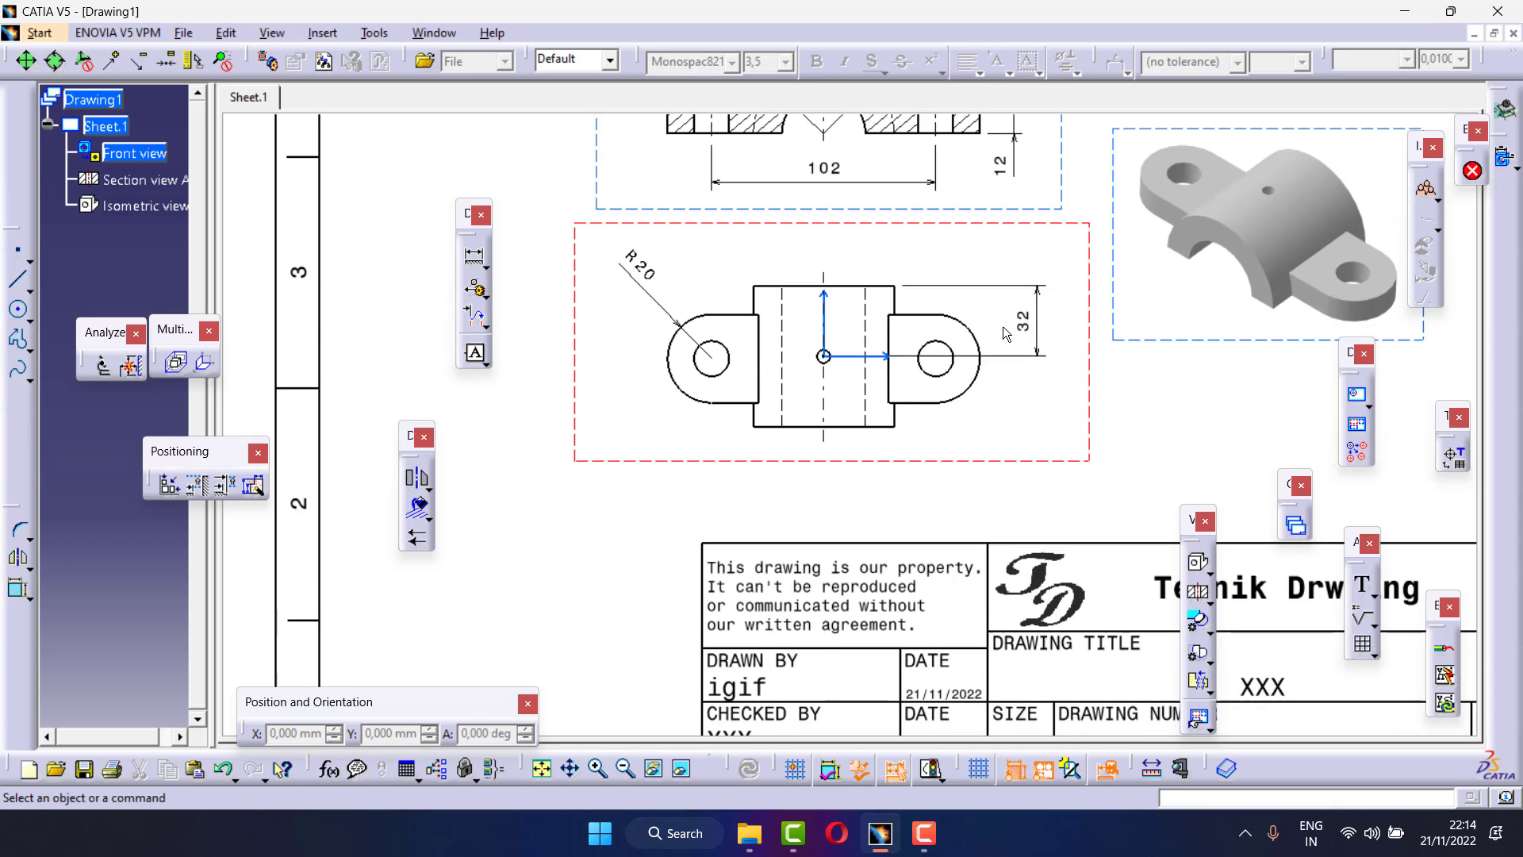
{"action": "scroll", "coordinate": [896, 353], "scroll_direction": "up", "scroll_amount": 1}
{"action": "scroll", "coordinate": [896, 352], "scroll_direction": "up", "scroll_amount": 2}
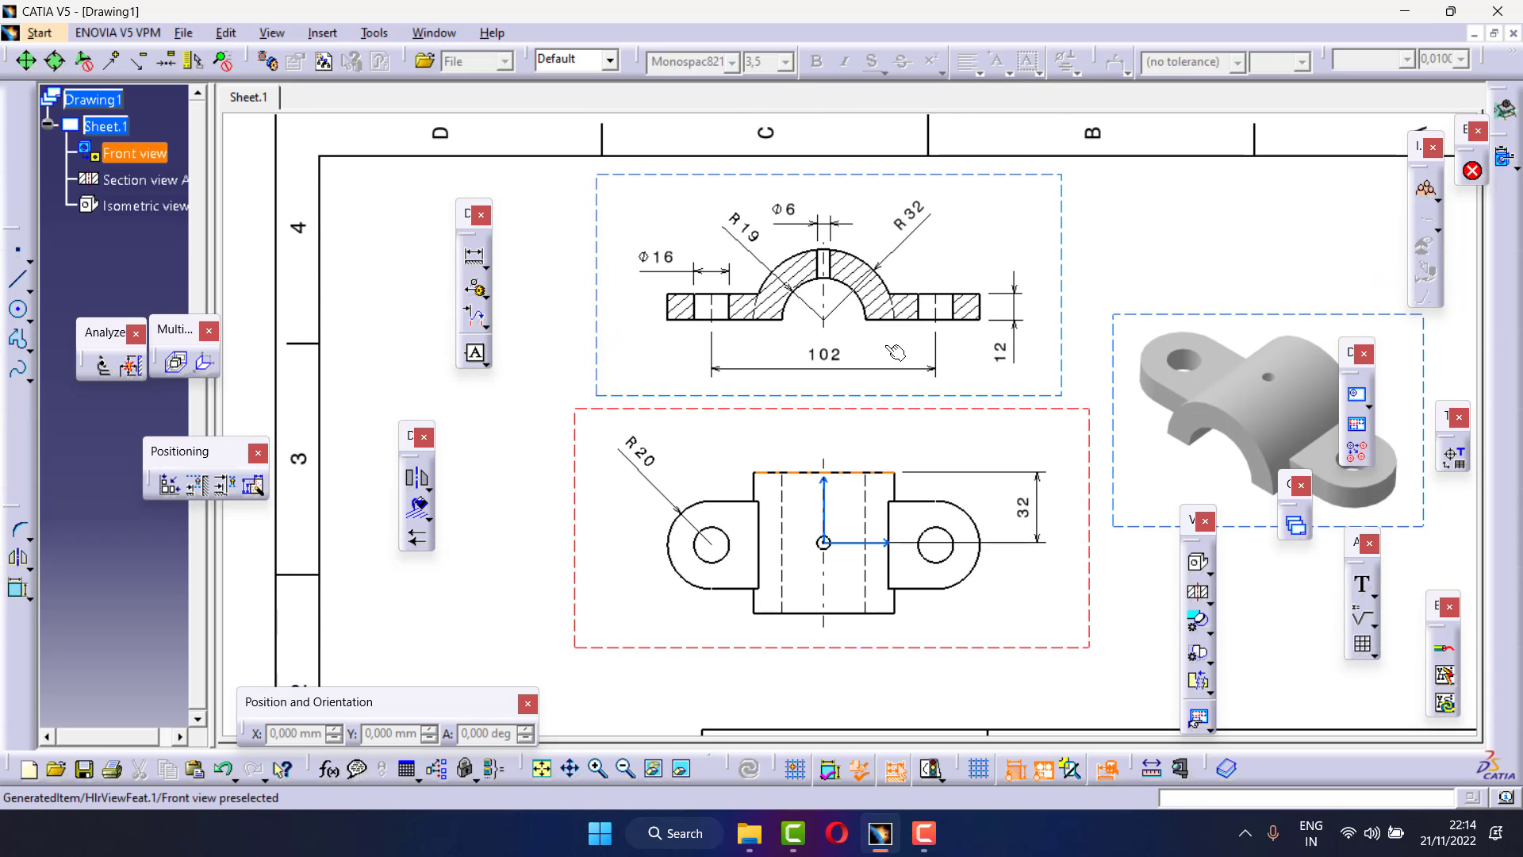
{"action": "scroll", "coordinate": [896, 352], "scroll_direction": "down", "scroll_amount": 1}
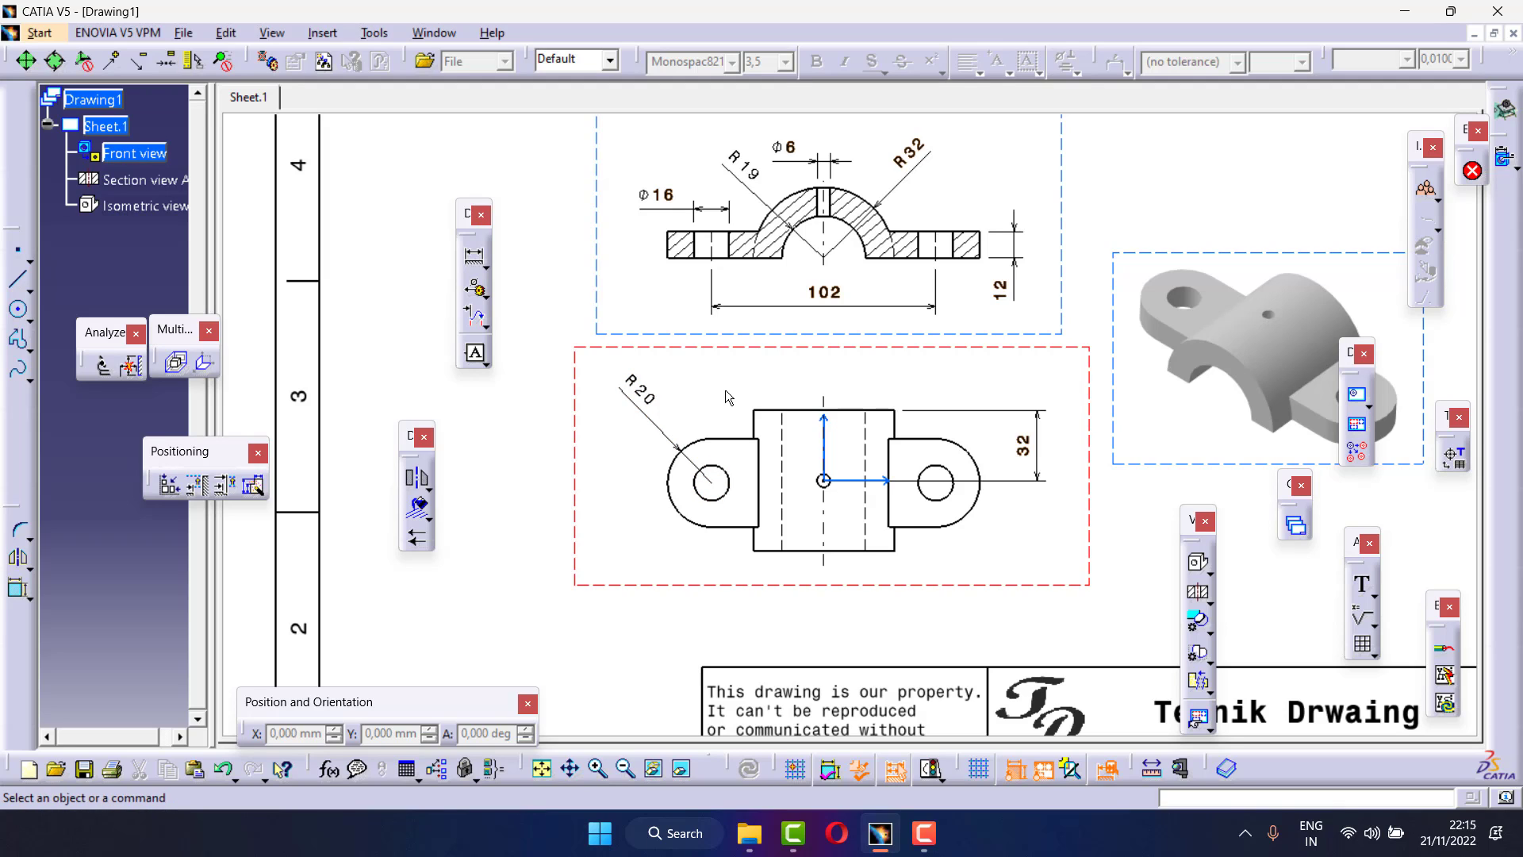
Check the right hole, cancel the Drilling Hole Table, then enable the Select toolbar
{"action": "left_click", "coordinate": [932, 497]}
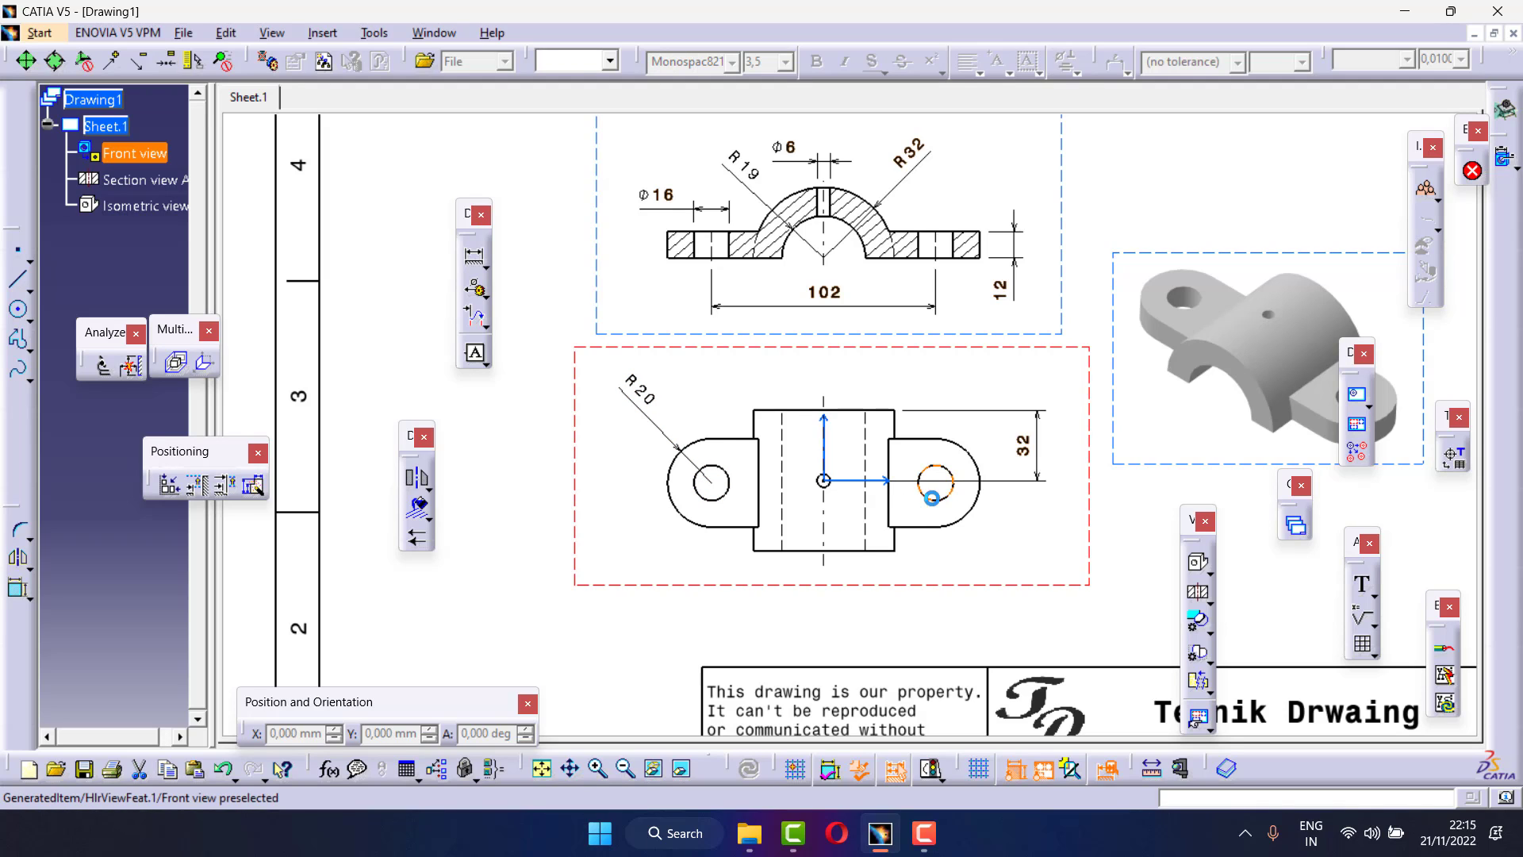
{"action": "left_click", "coordinate": [607, 470]}
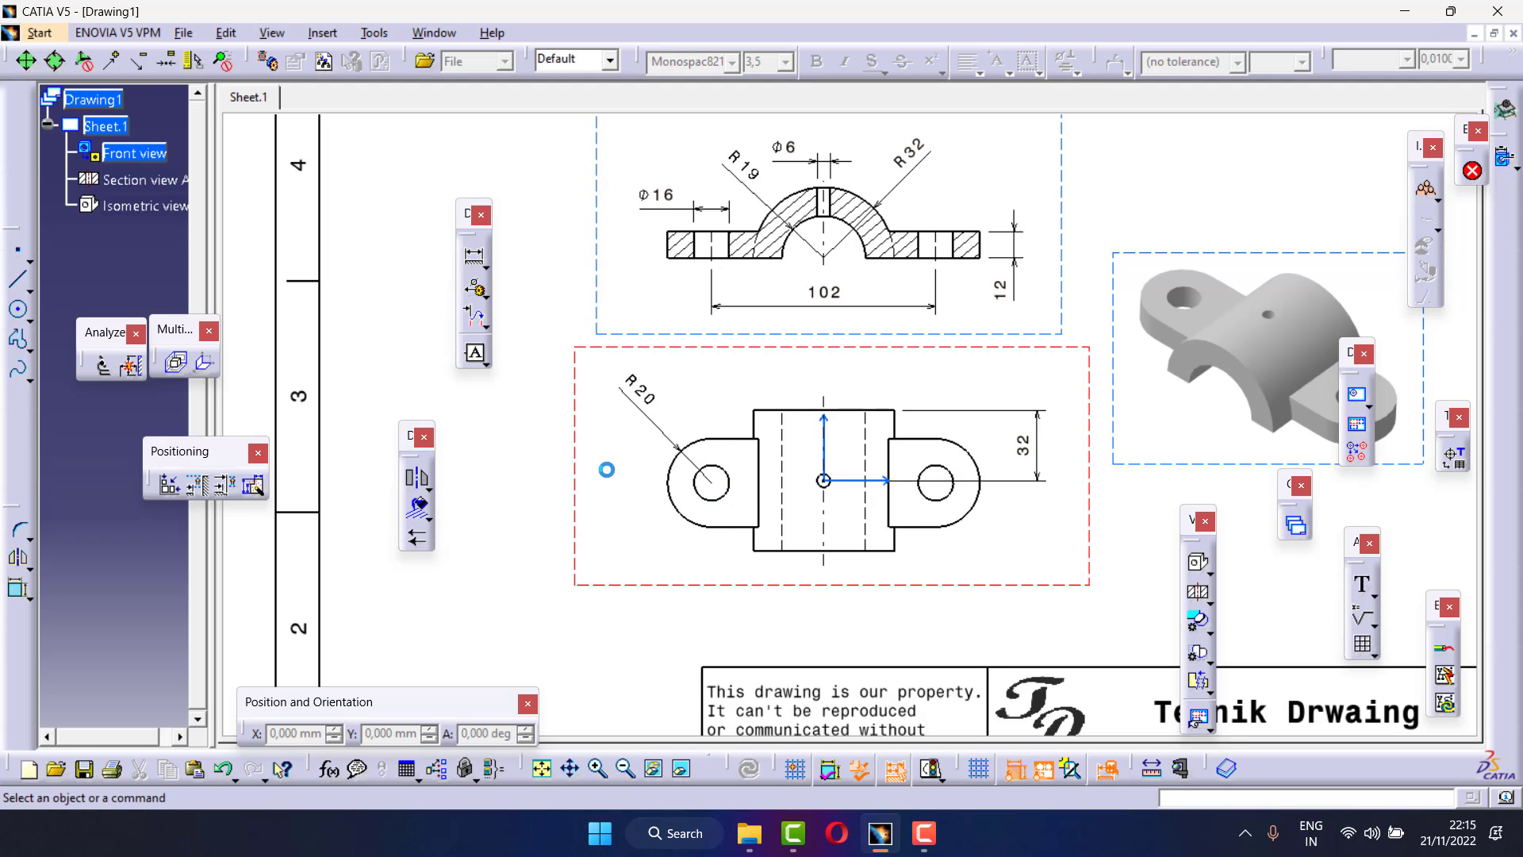
{"action": "left_click", "coordinate": [486, 326]}
{"action": "left_click", "coordinate": [1462, 462]}
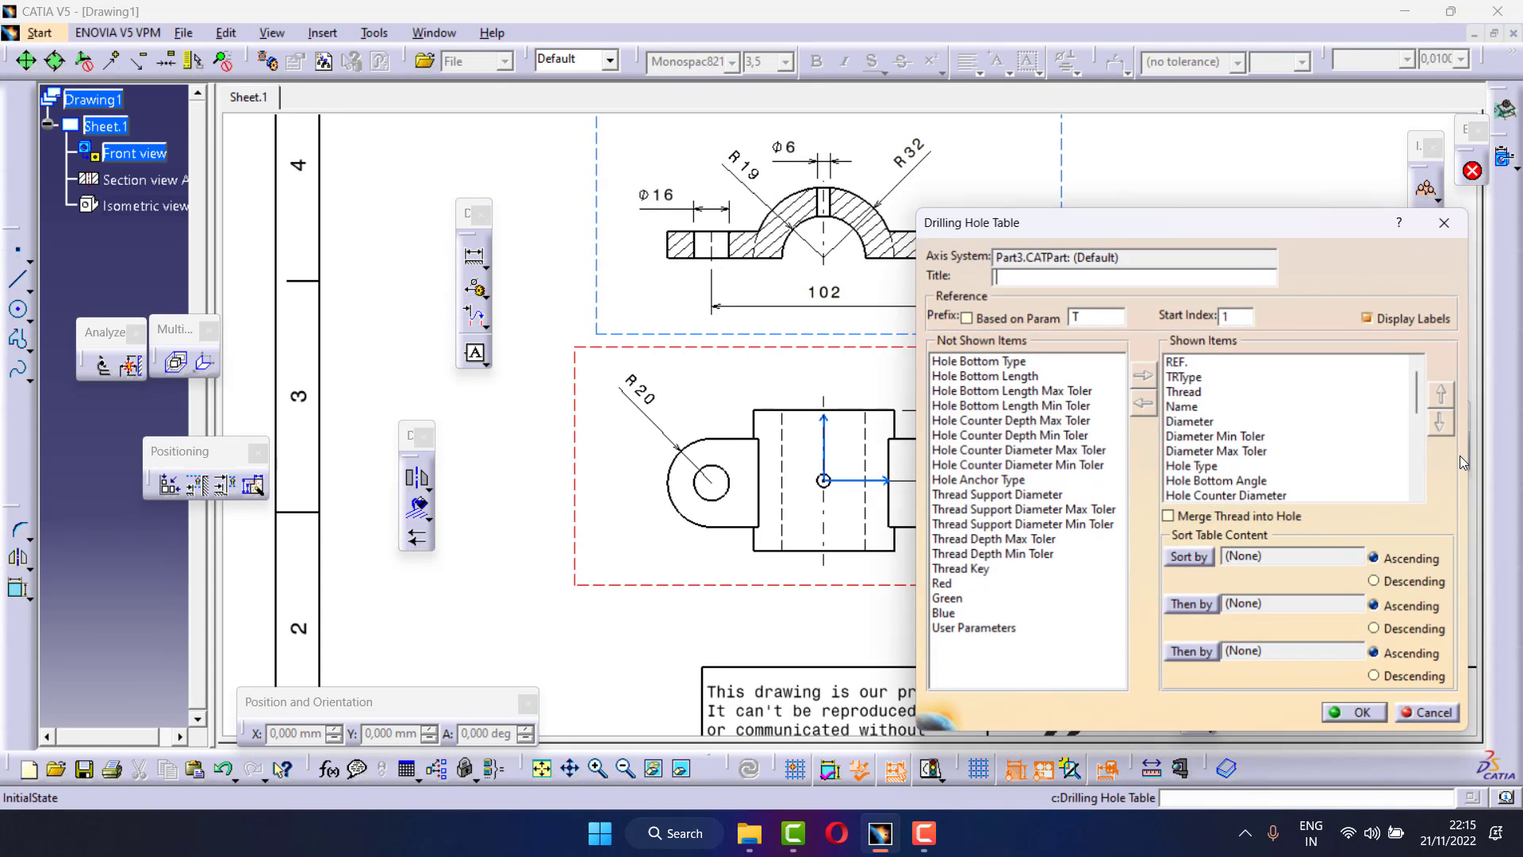
{"action": "left_click", "coordinate": [1440, 230]}
{"action": "right_click", "coordinate": [1507, 277]}
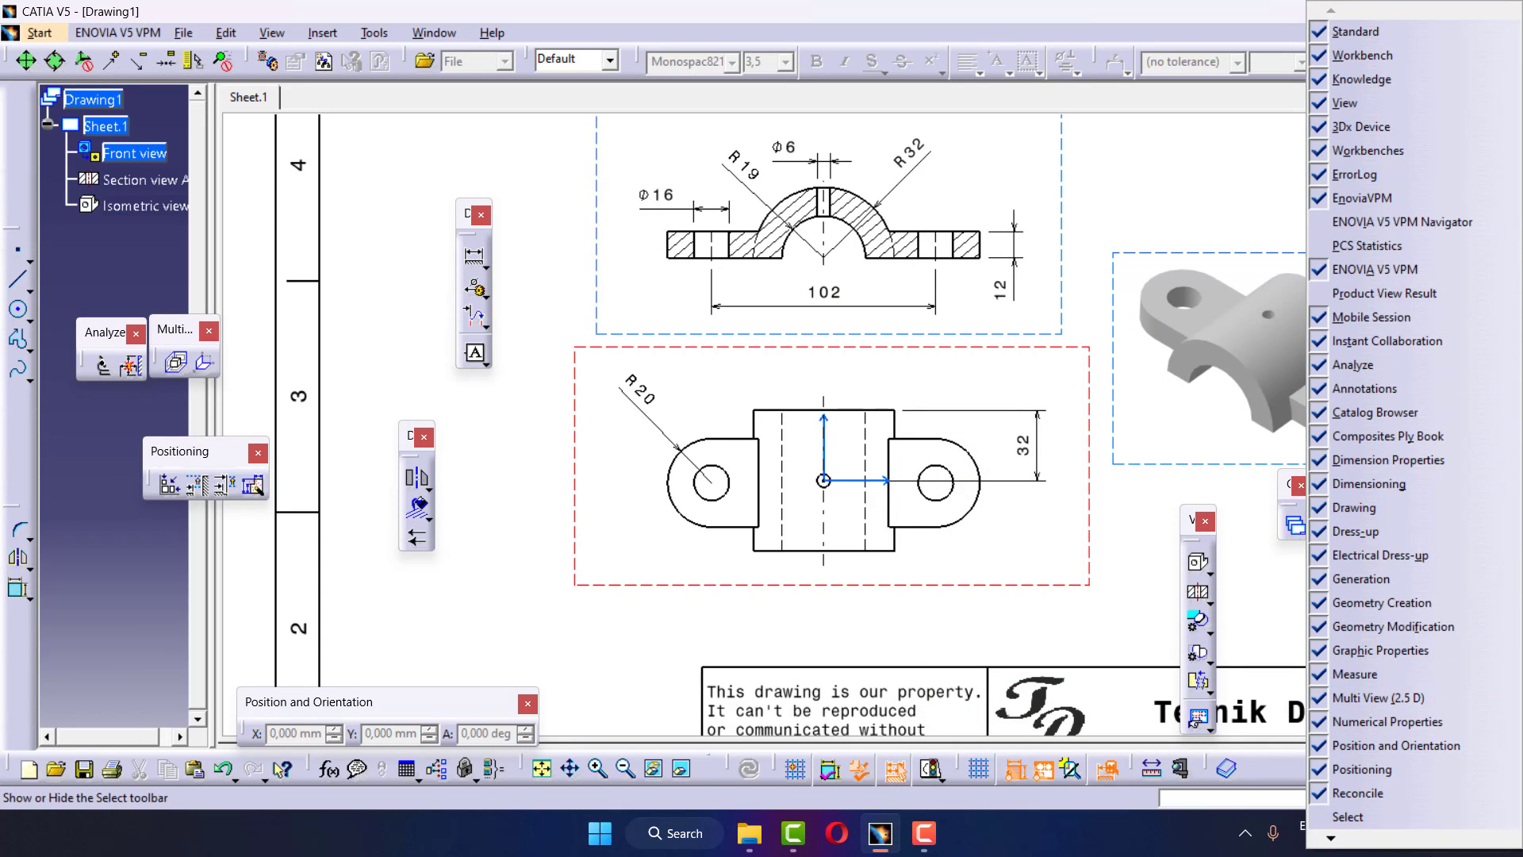
{"action": "left_click", "coordinate": [1363, 818]}
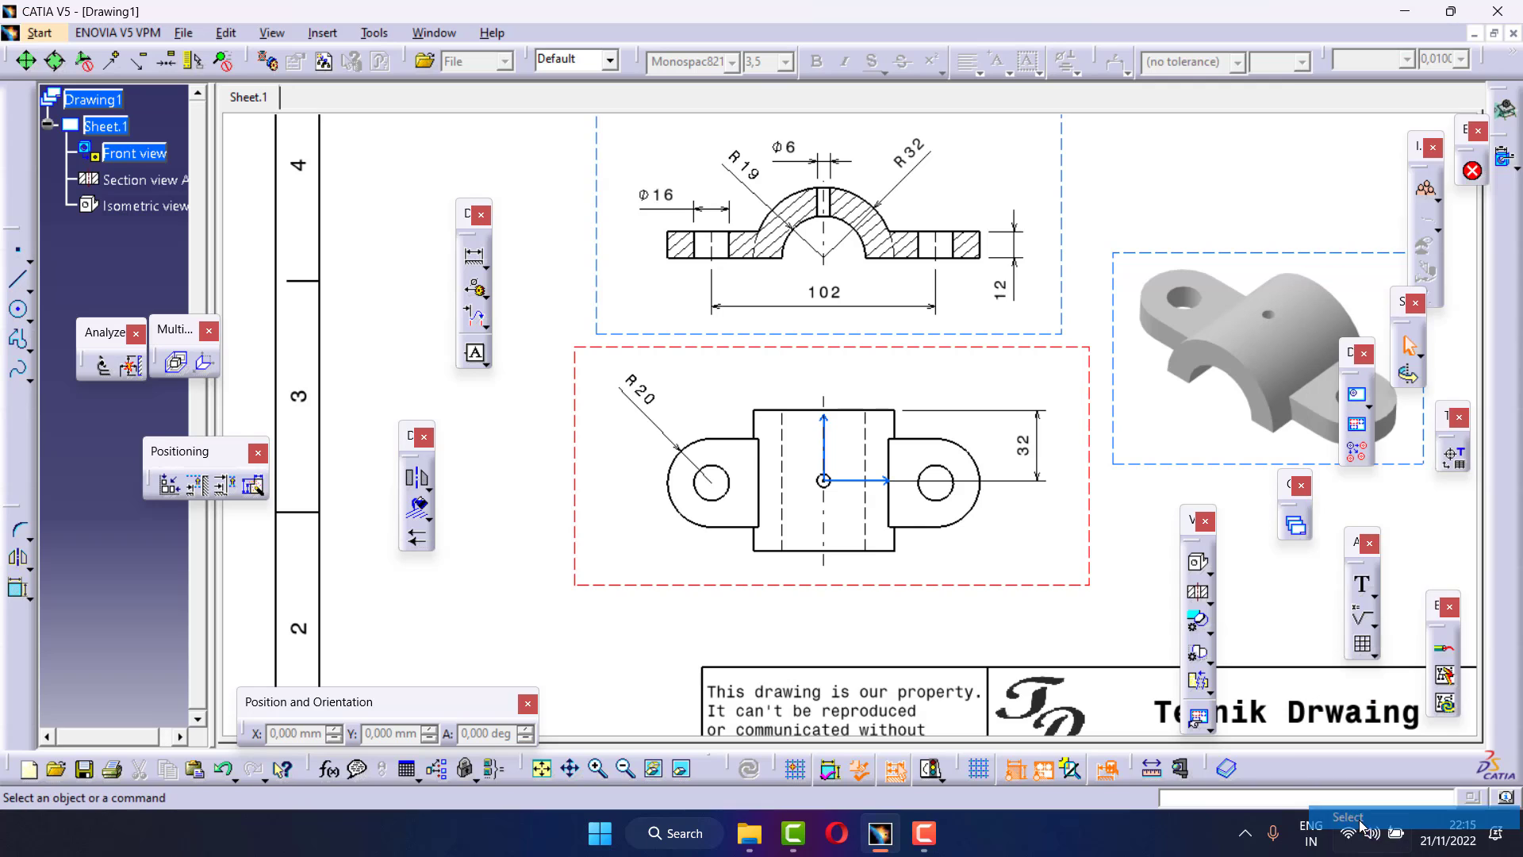
Enable another hidden toolbar and show the Insert menu's Geometry creation commands
{"action": "right_click", "coordinate": [1485, 471]}
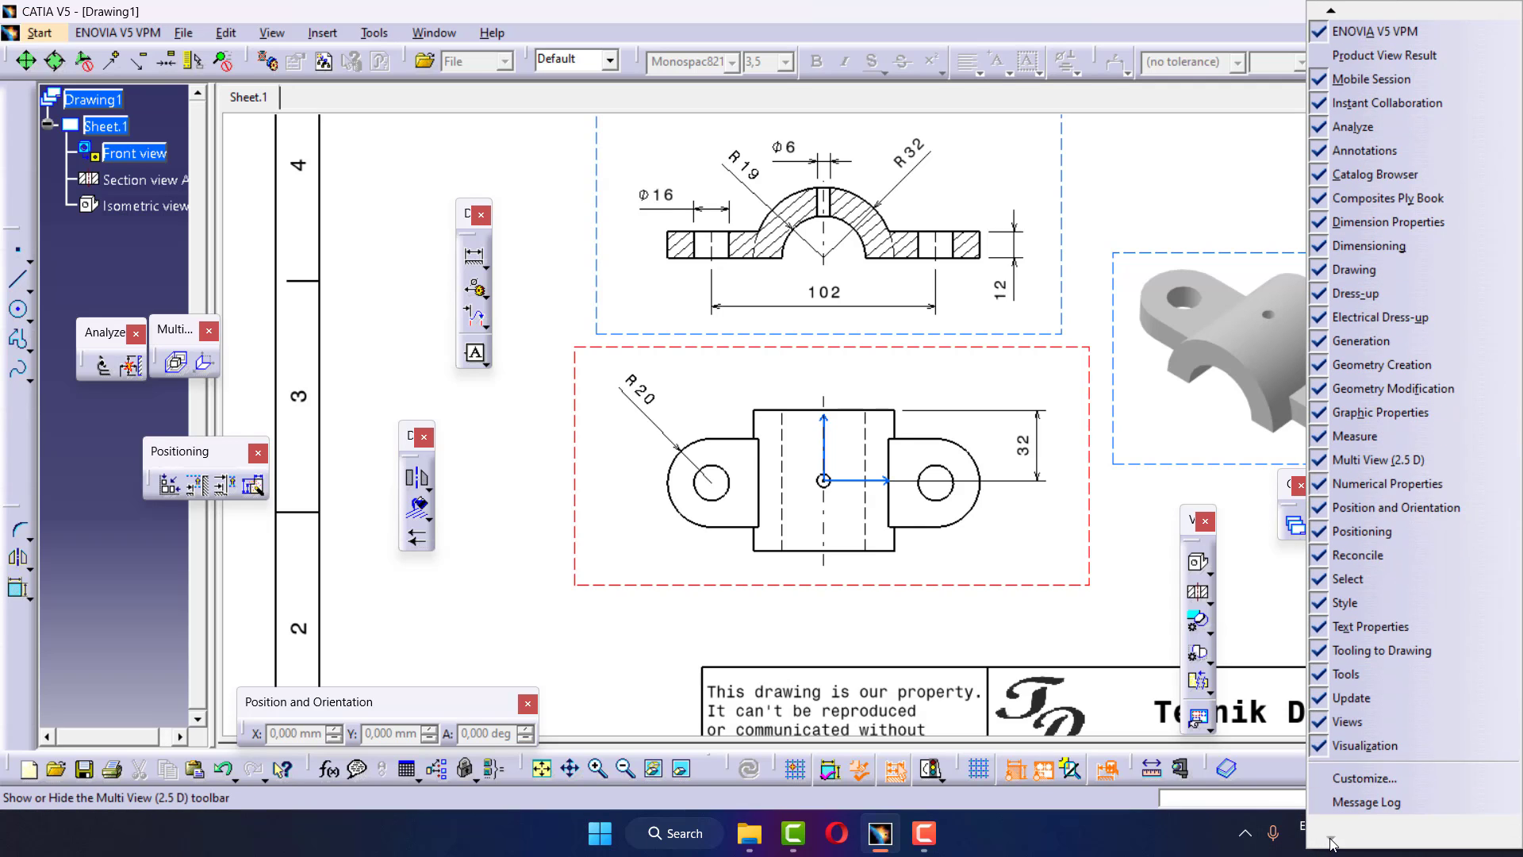
{"action": "left_click", "coordinate": [1354, 56]}
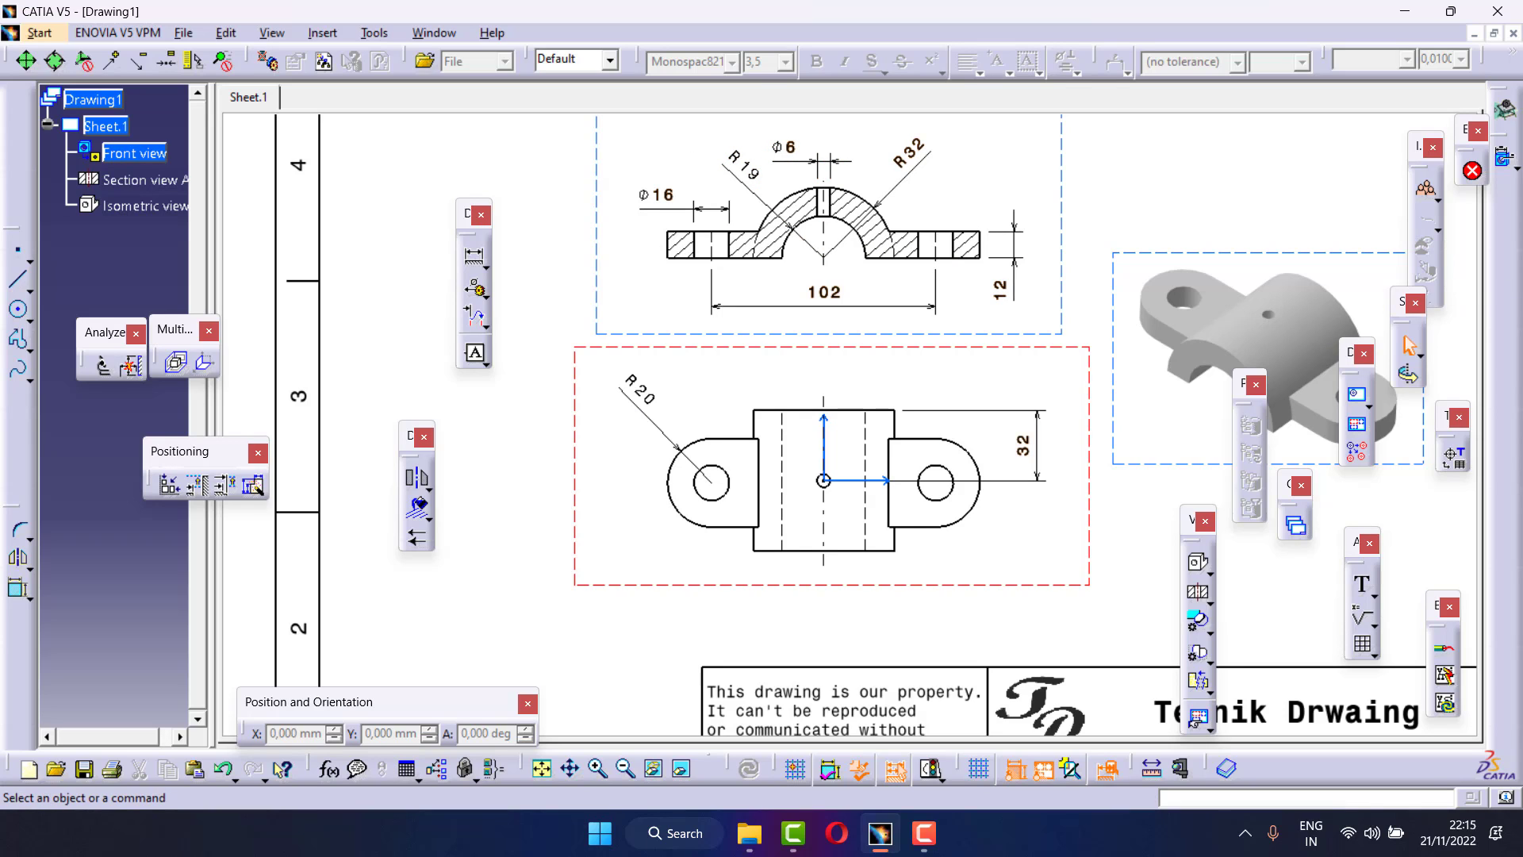
{"action": "left_click", "coordinate": [264, 36]}
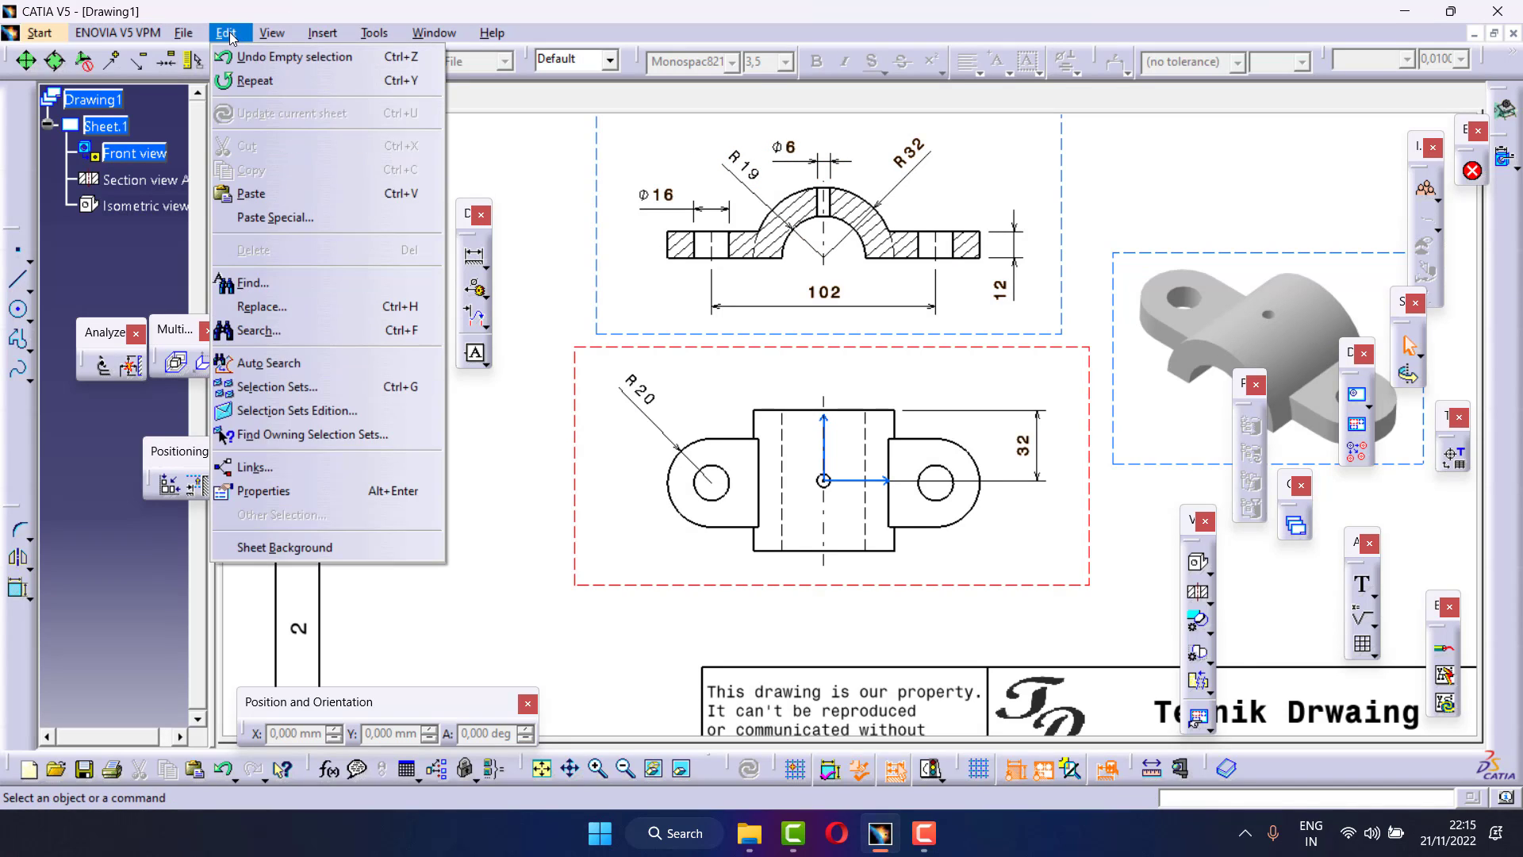
{"action": "mouse_move", "coordinate": [322, 31]}
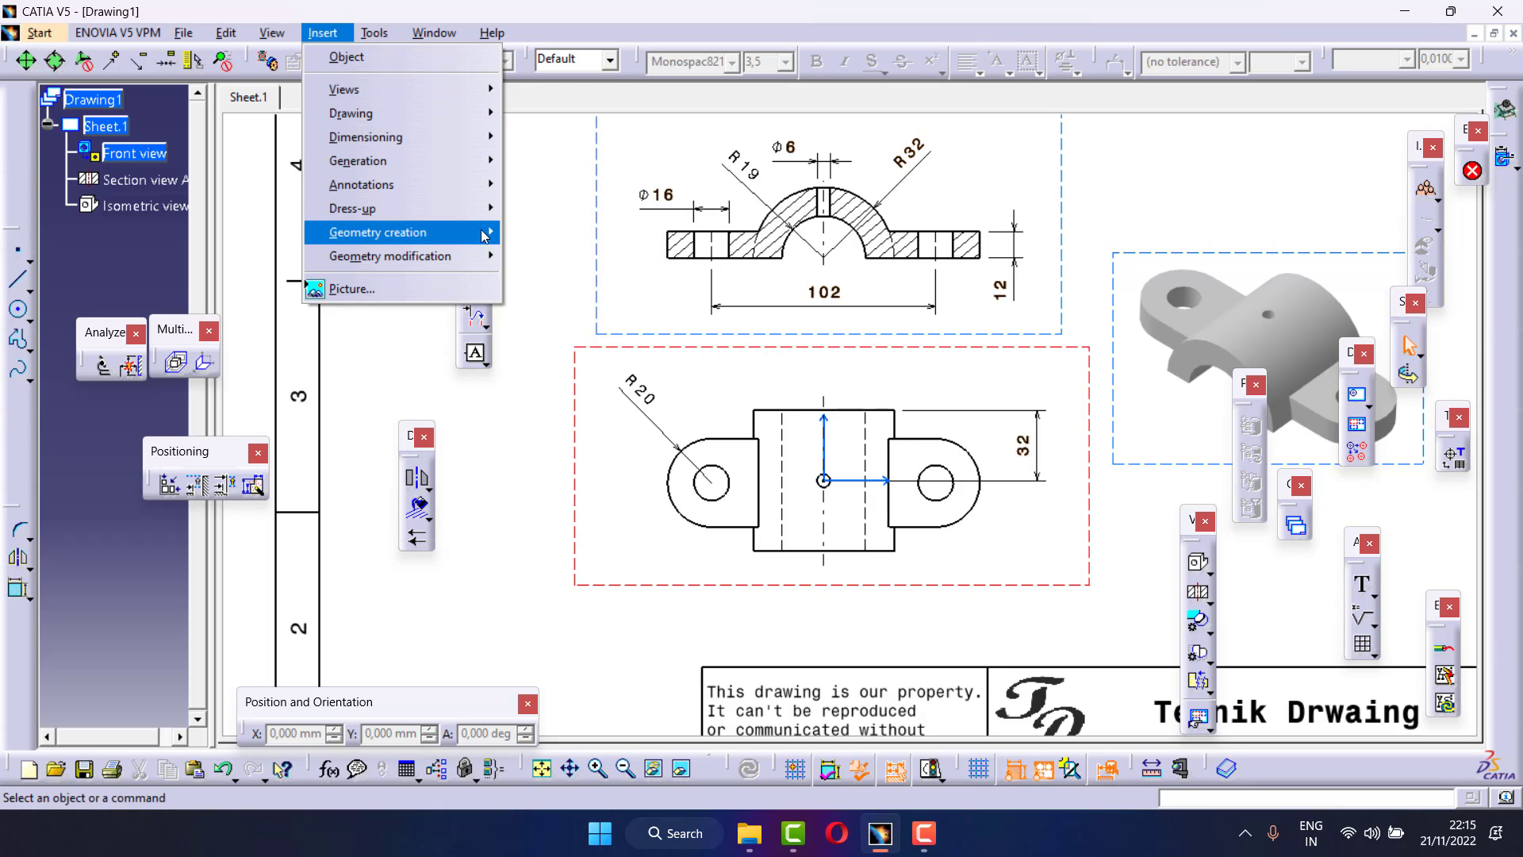
{"action": "mouse_move", "coordinate": [378, 232]}
{"action": "left_click", "coordinate": [708, 259]}
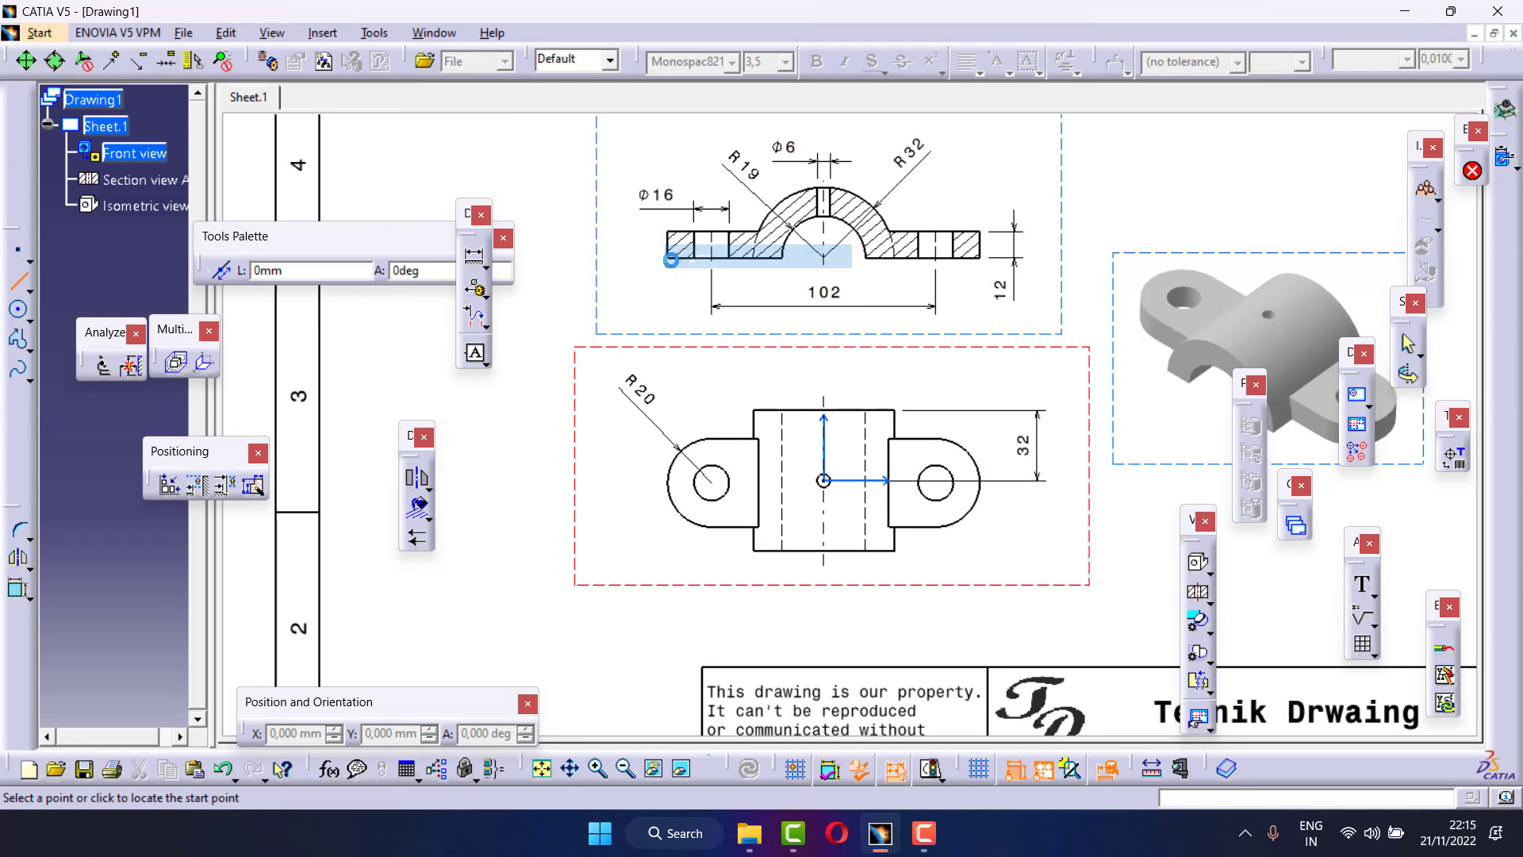
{"action": "left_click", "coordinate": [637, 480]}
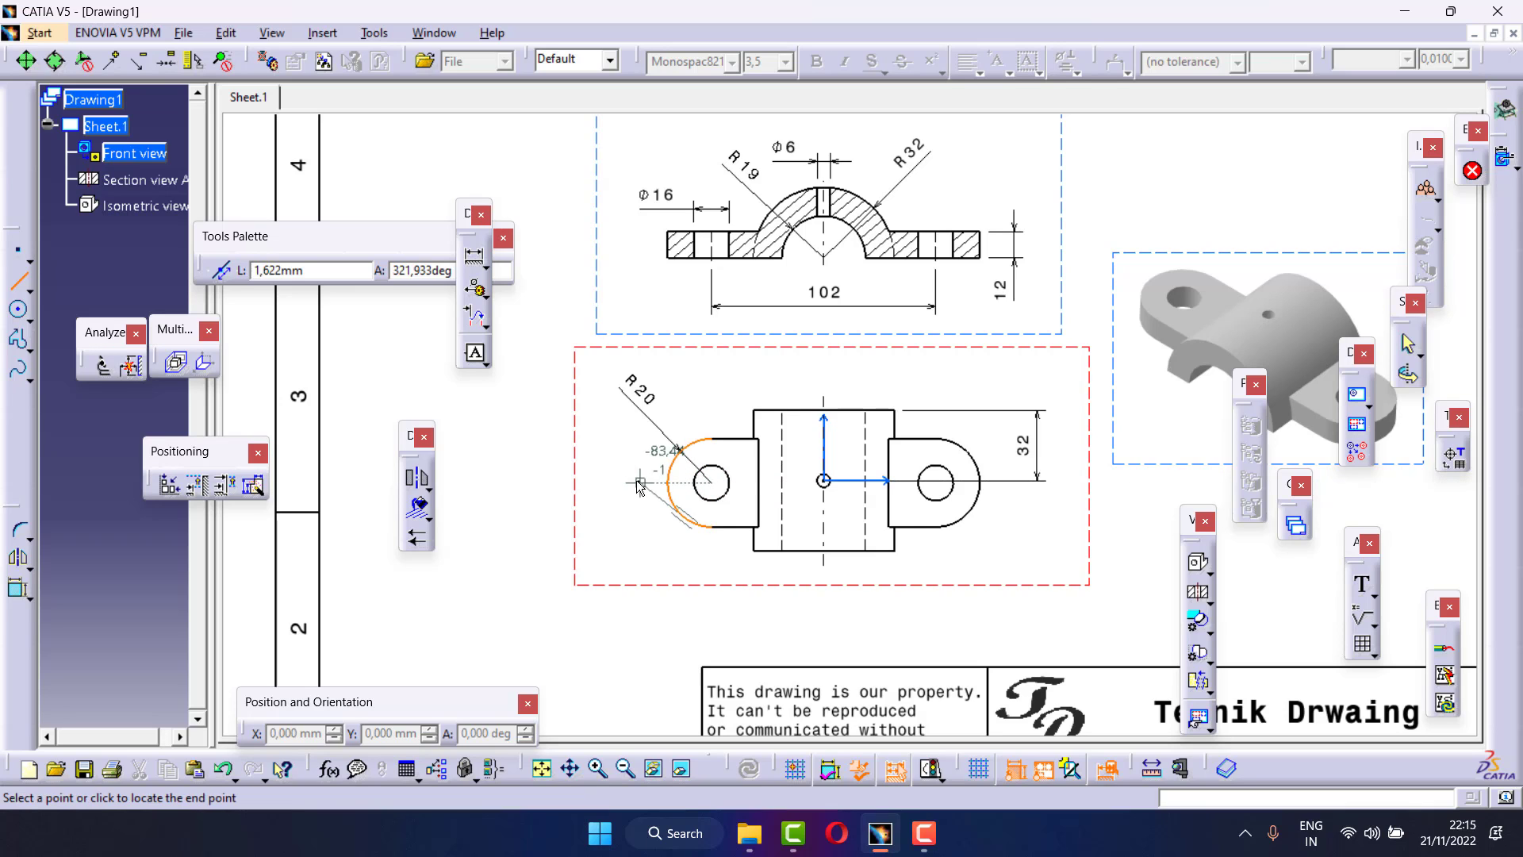
{"action": "left_click", "coordinate": [1002, 480]}
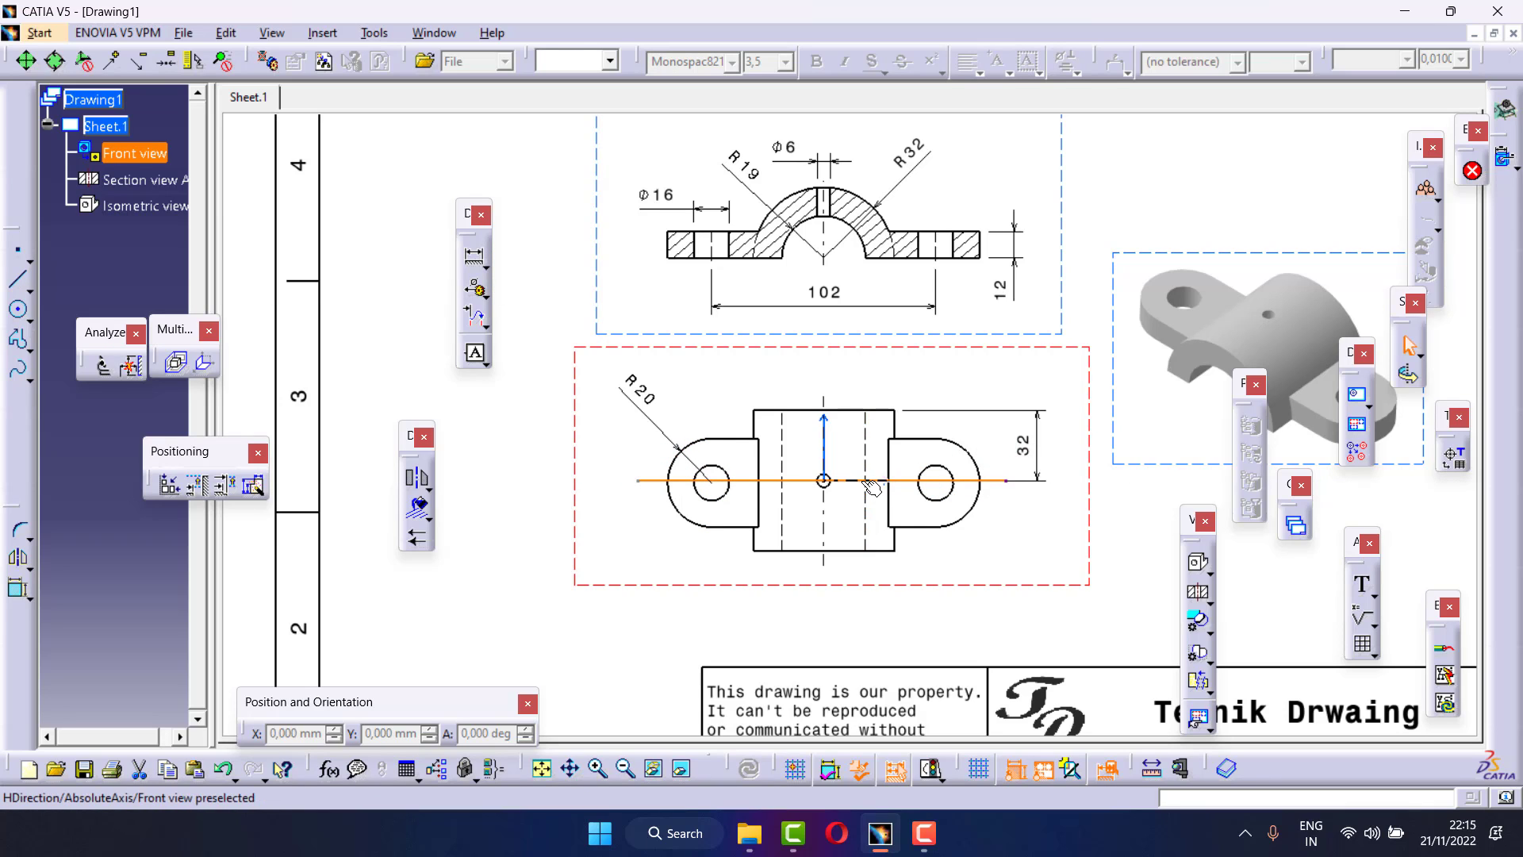
{"action": "double_click", "coordinate": [662, 480]}
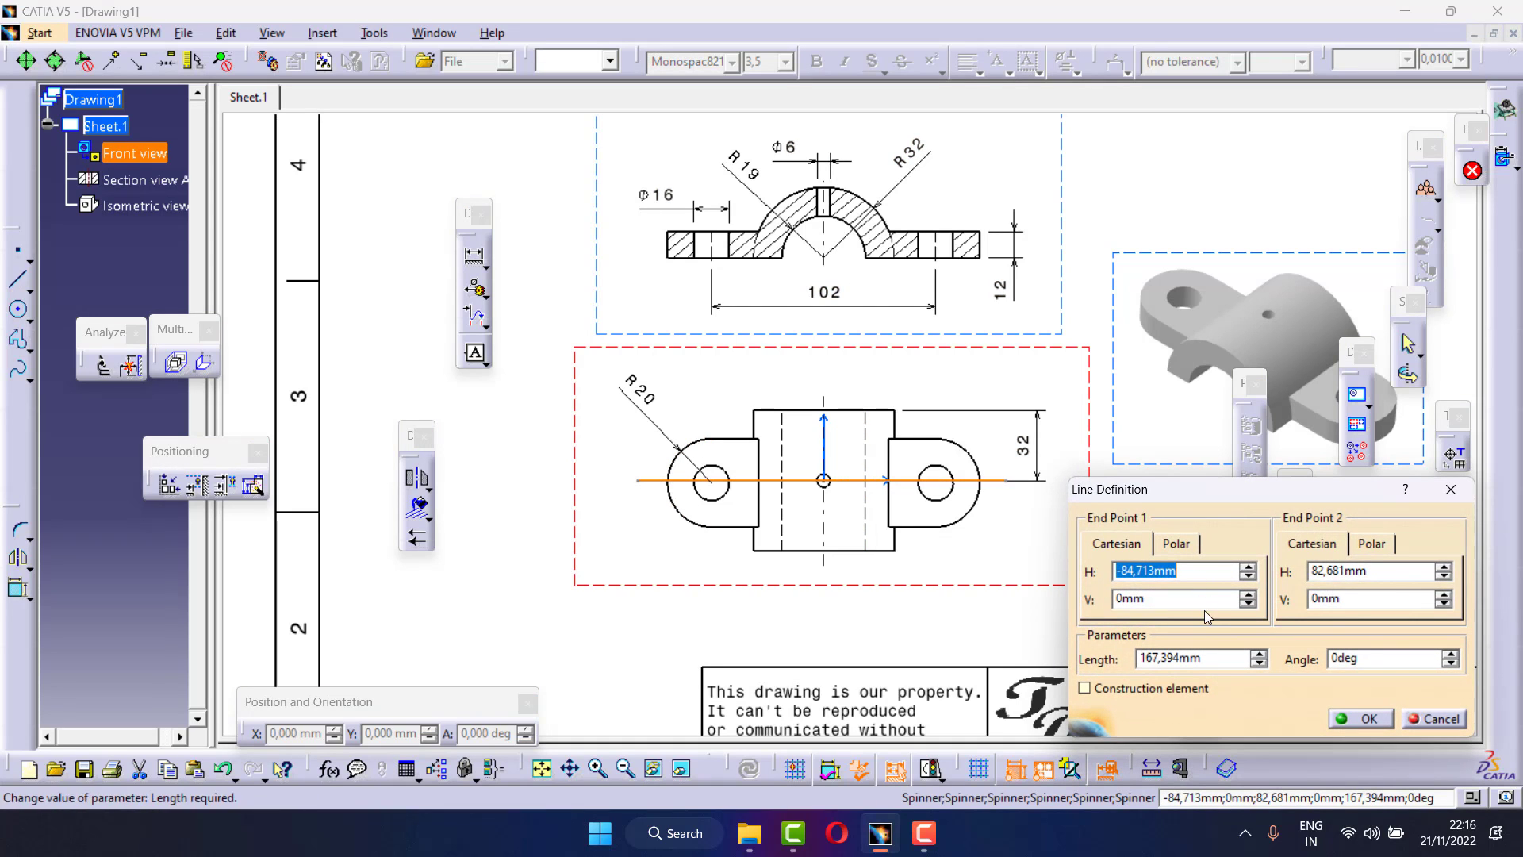
{"action": "left_click", "coordinate": [1176, 543]}
{"action": "left_click", "coordinate": [1116, 544]}
{"action": "left_click", "coordinate": [1374, 543]}
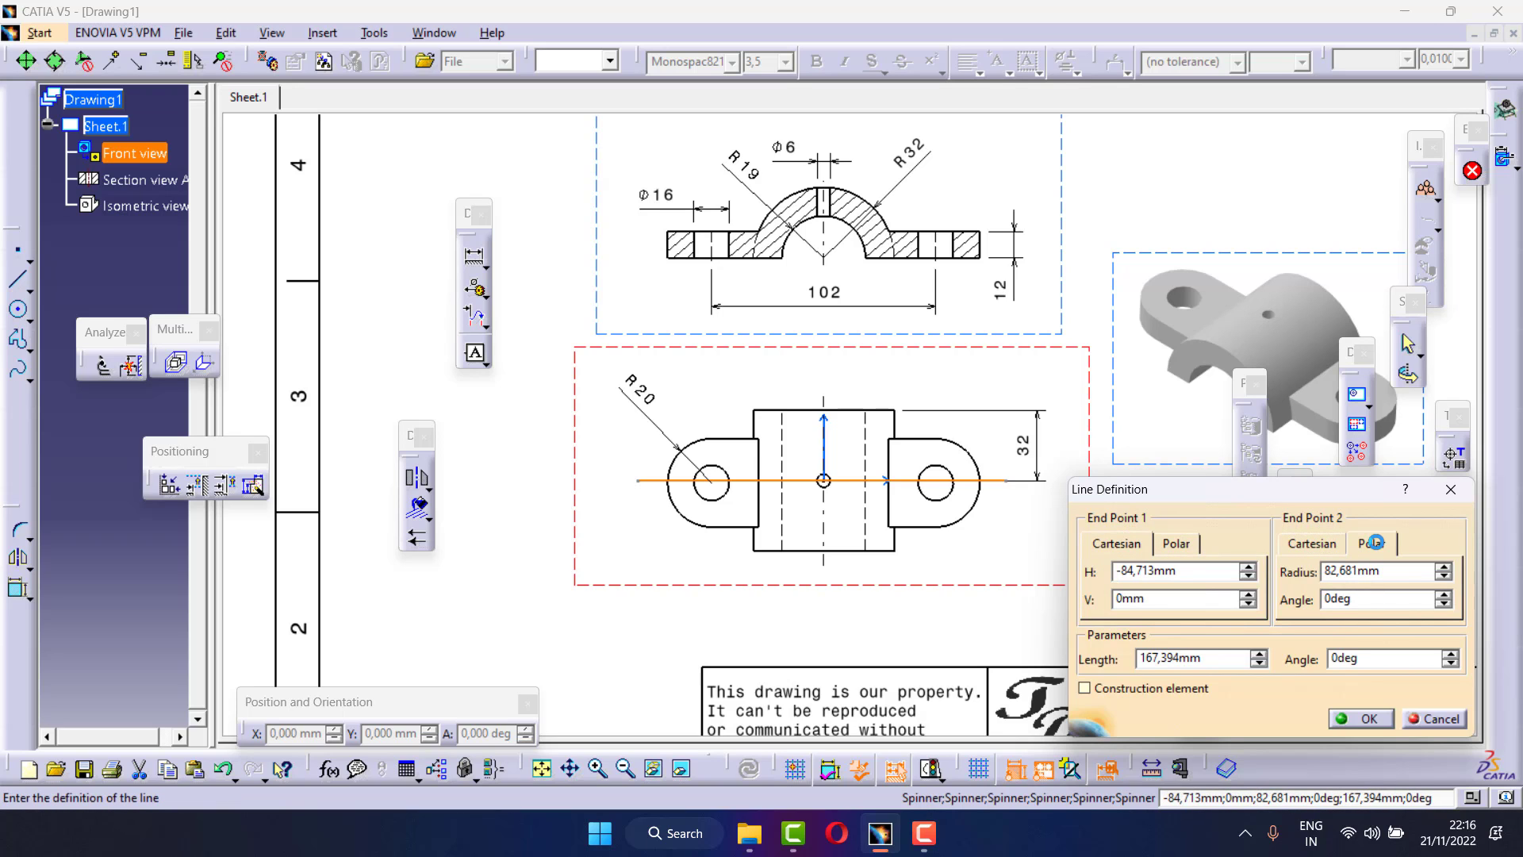
{"action": "left_click", "coordinate": [1451, 489]}
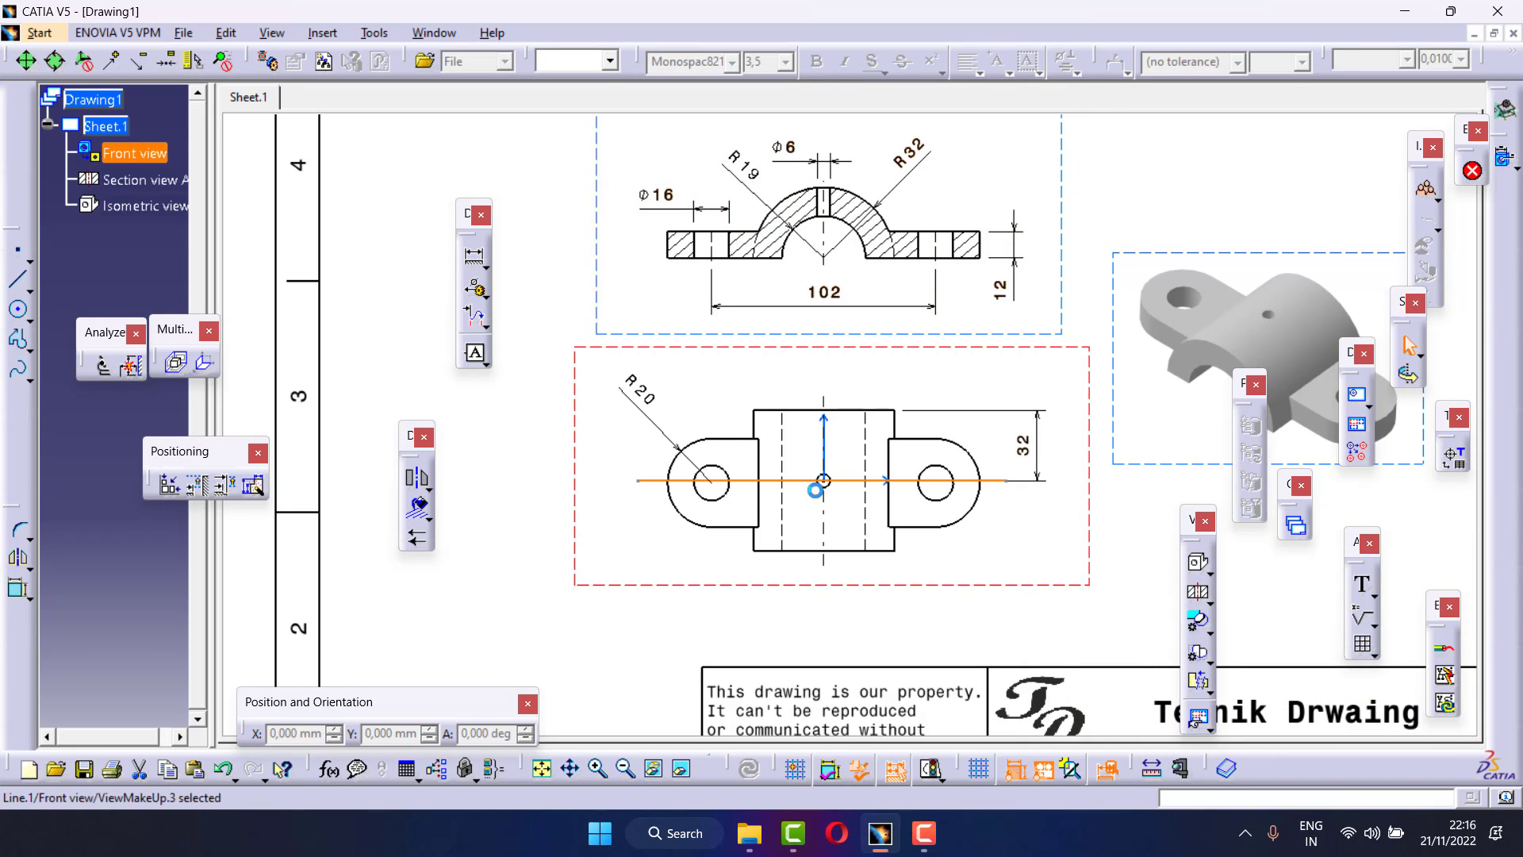
{"action": "right_click", "coordinate": [696, 484]}
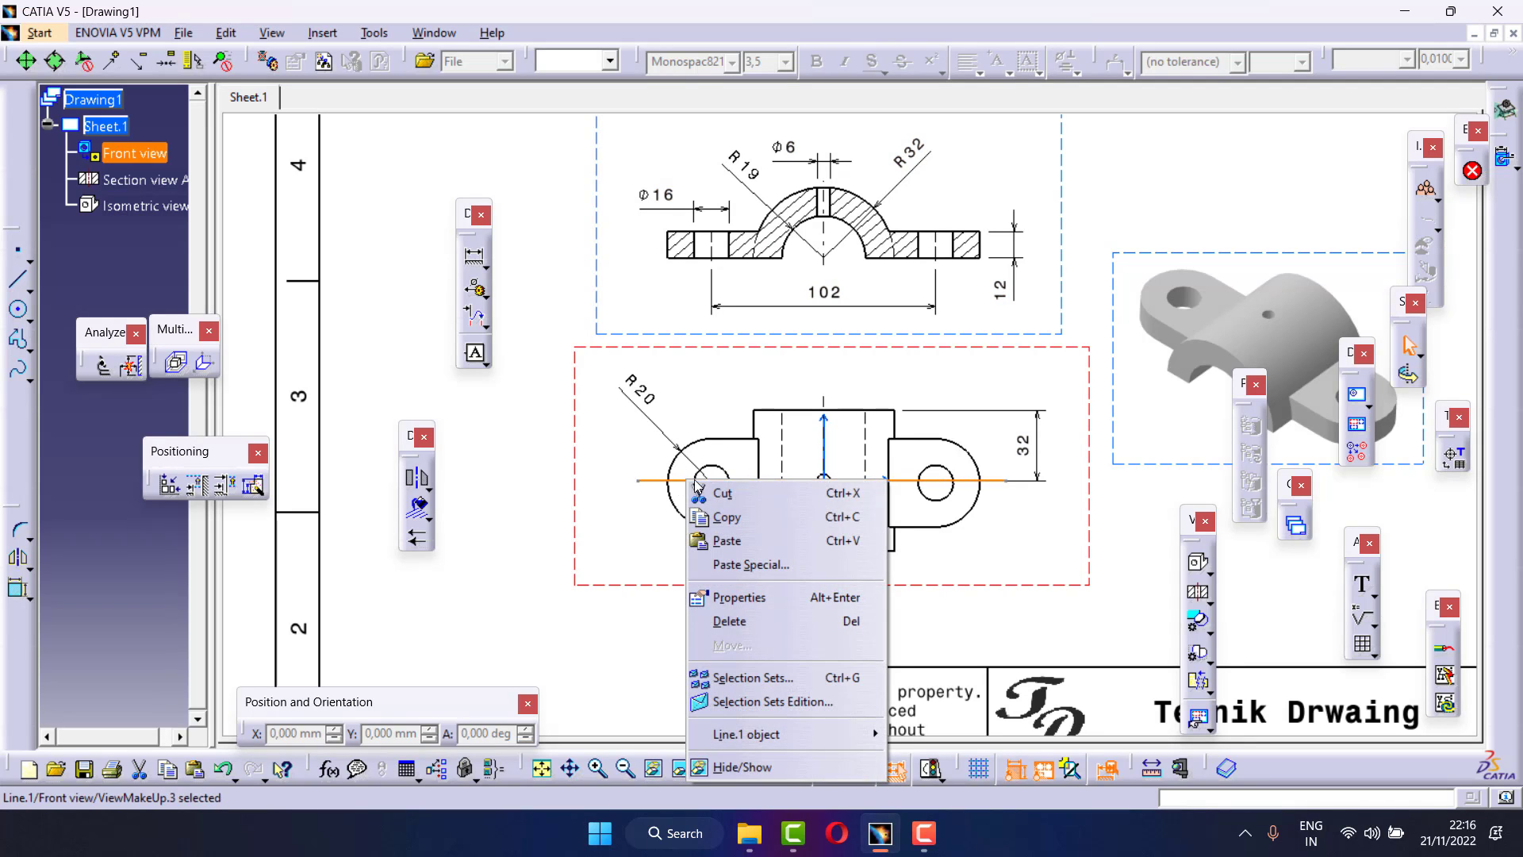
{"action": "left_click", "coordinate": [726, 618]}
{"action": "left_click", "coordinate": [373, 33]}
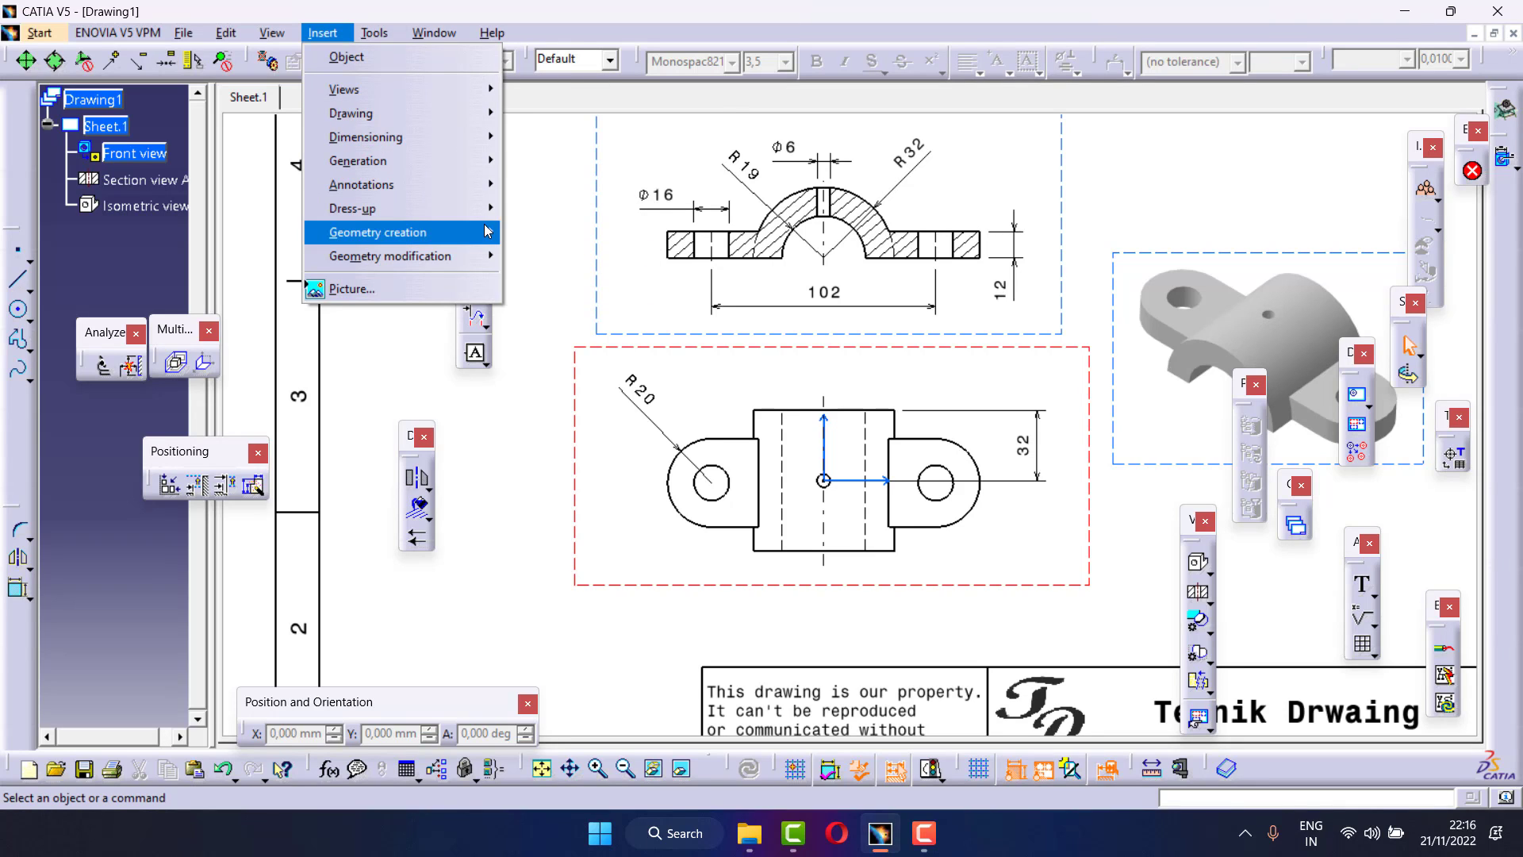
Draw a two-point horizontal line across the front view through both holes
{"action": "left_click", "coordinate": [669, 360]}
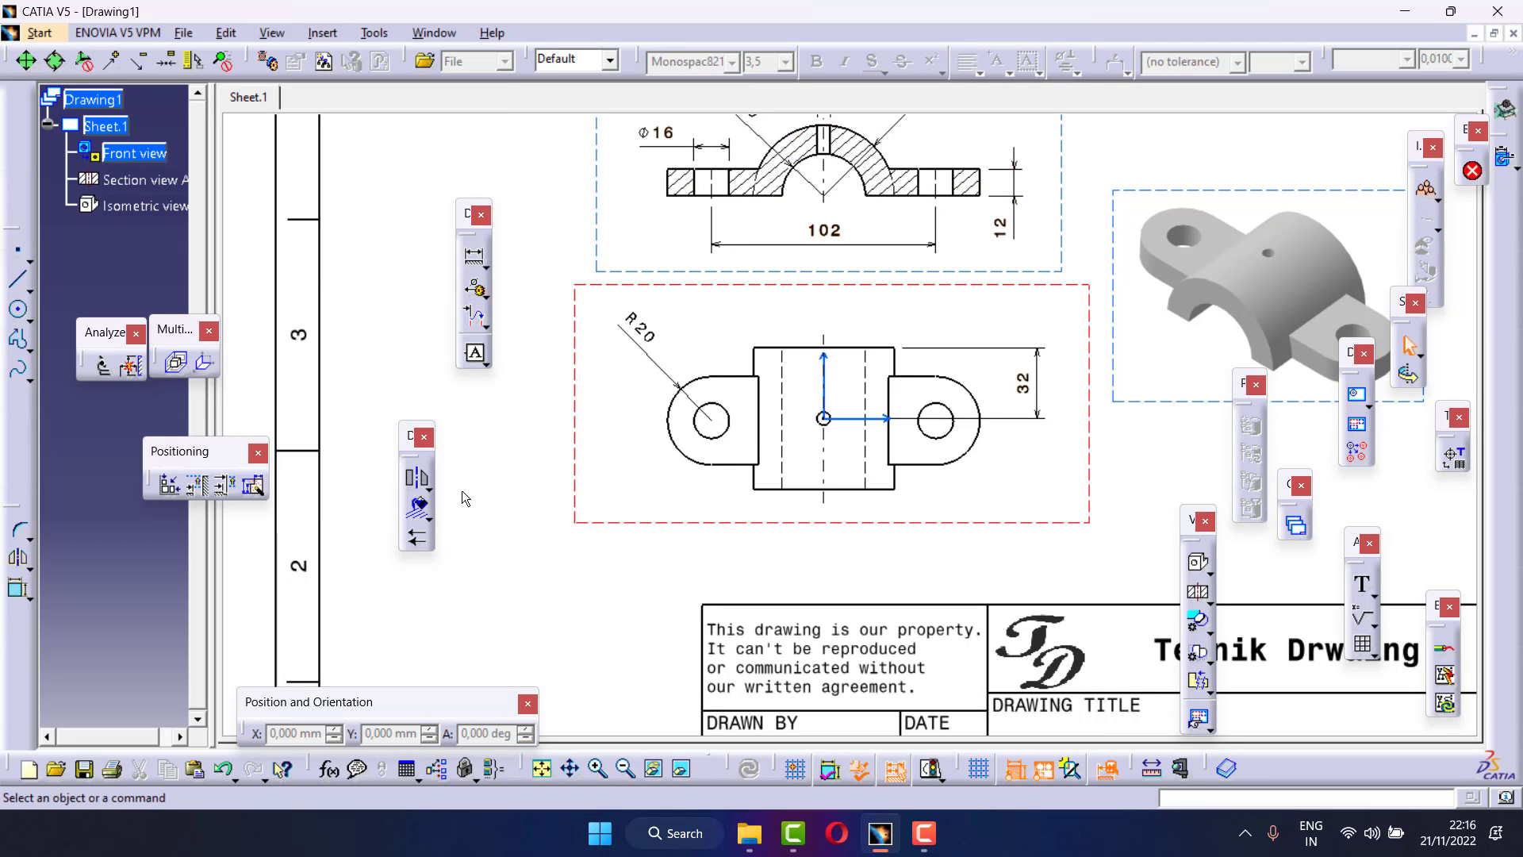
{"action": "left_click_drag", "start_coordinate": [125, 326], "coordinate": [85, 408]}
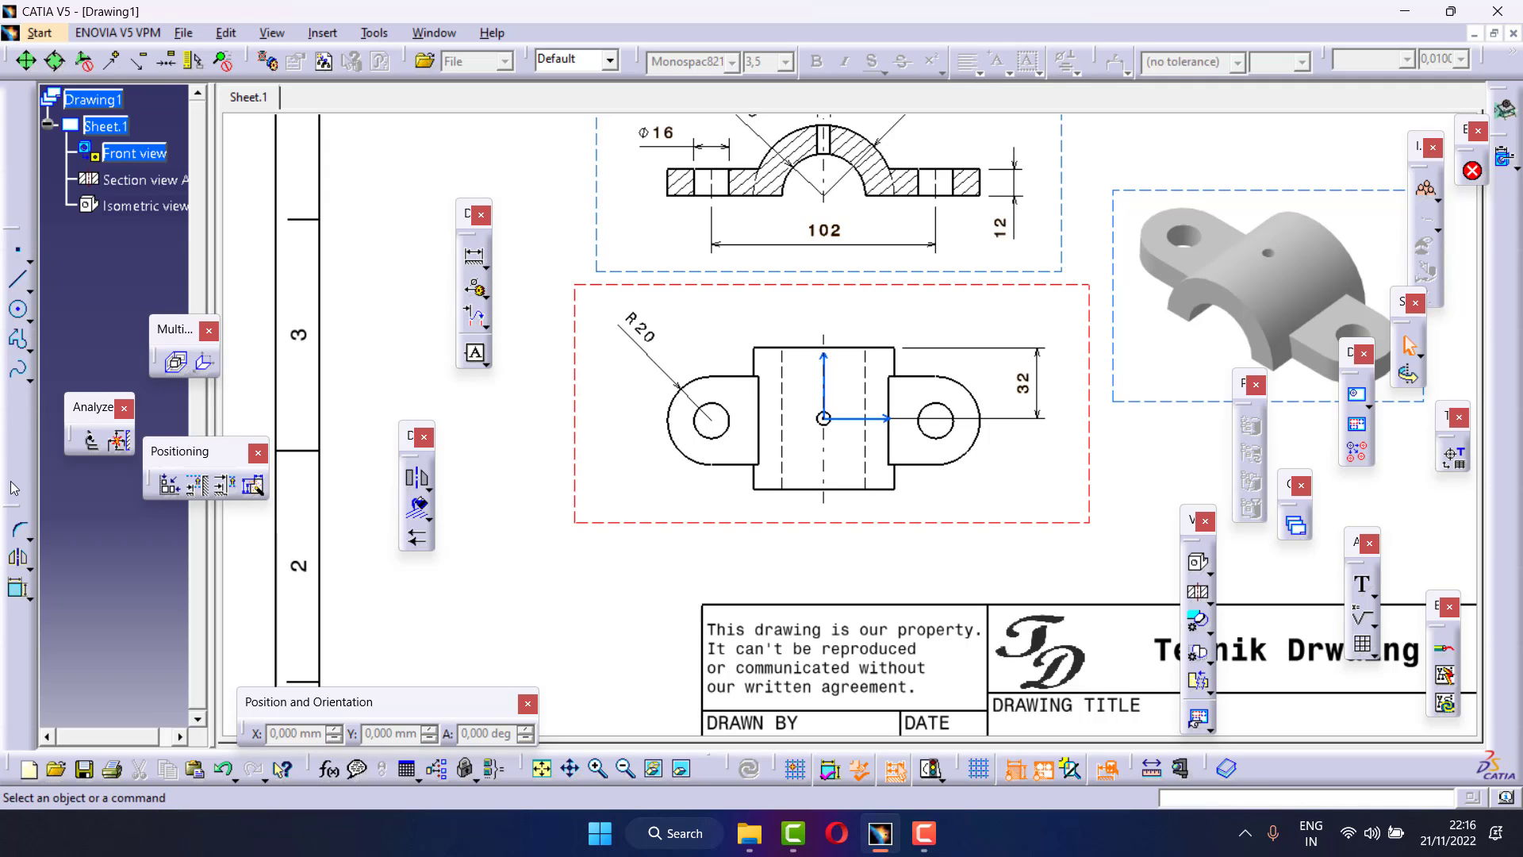
{"action": "left_click", "coordinate": [29, 290]}
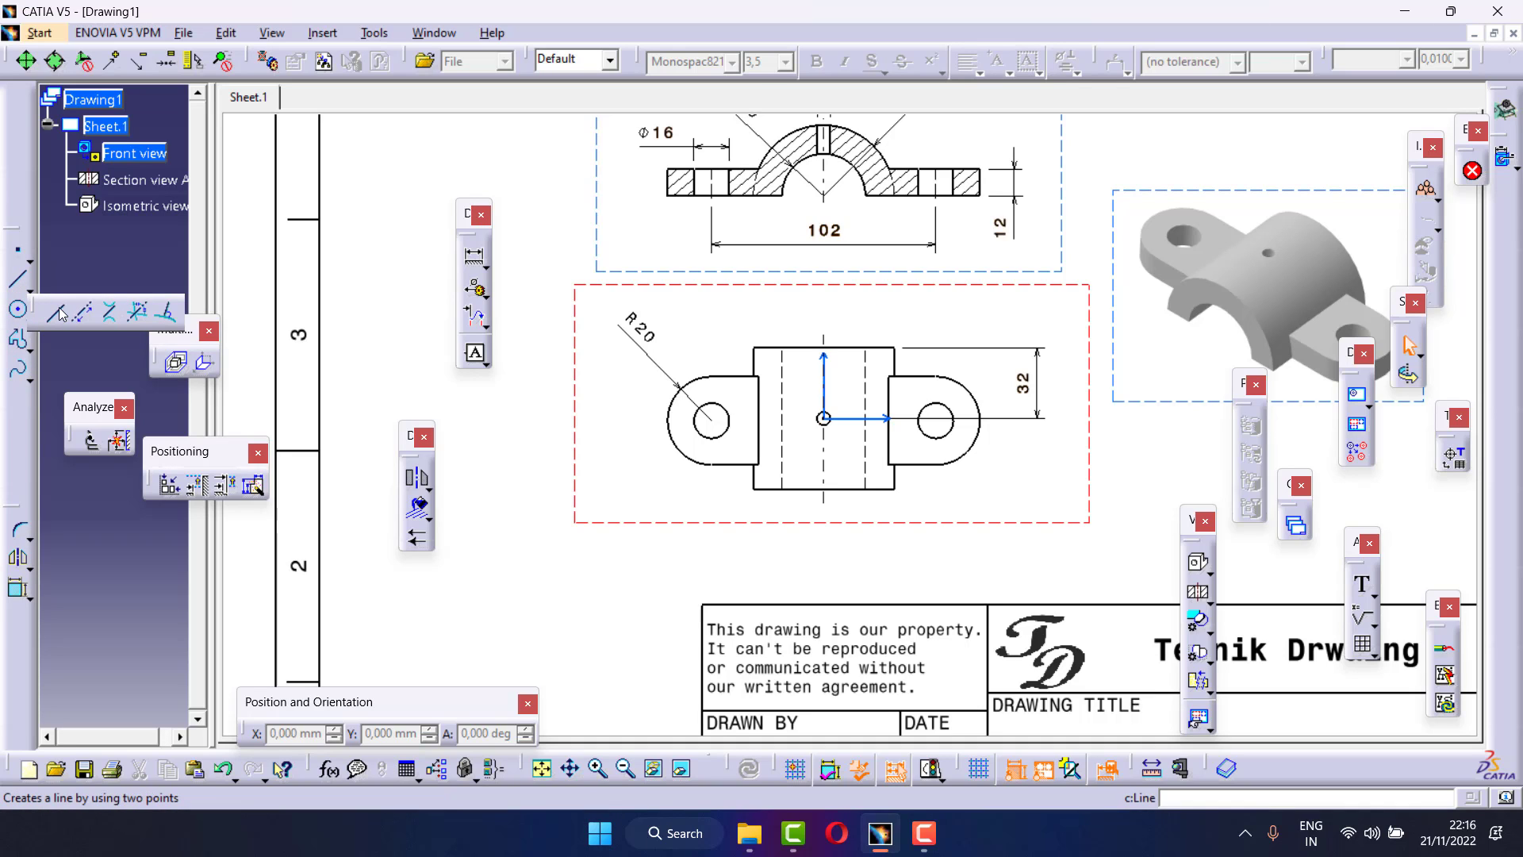
{"action": "left_click", "coordinate": [57, 312]}
{"action": "left_click", "coordinate": [635, 421]}
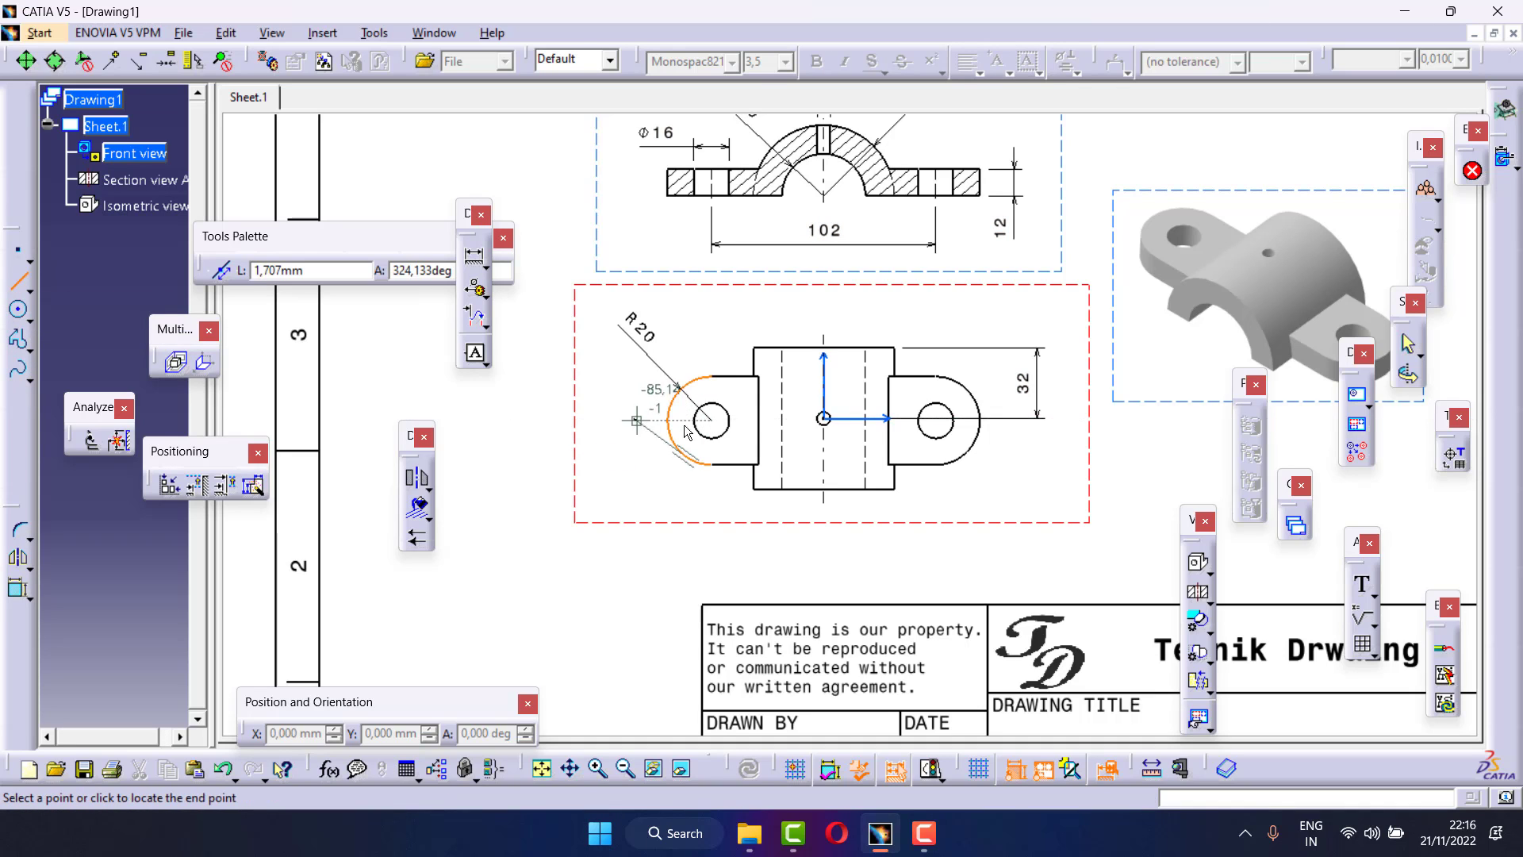
{"action": "left_click", "coordinate": [1056, 418]}
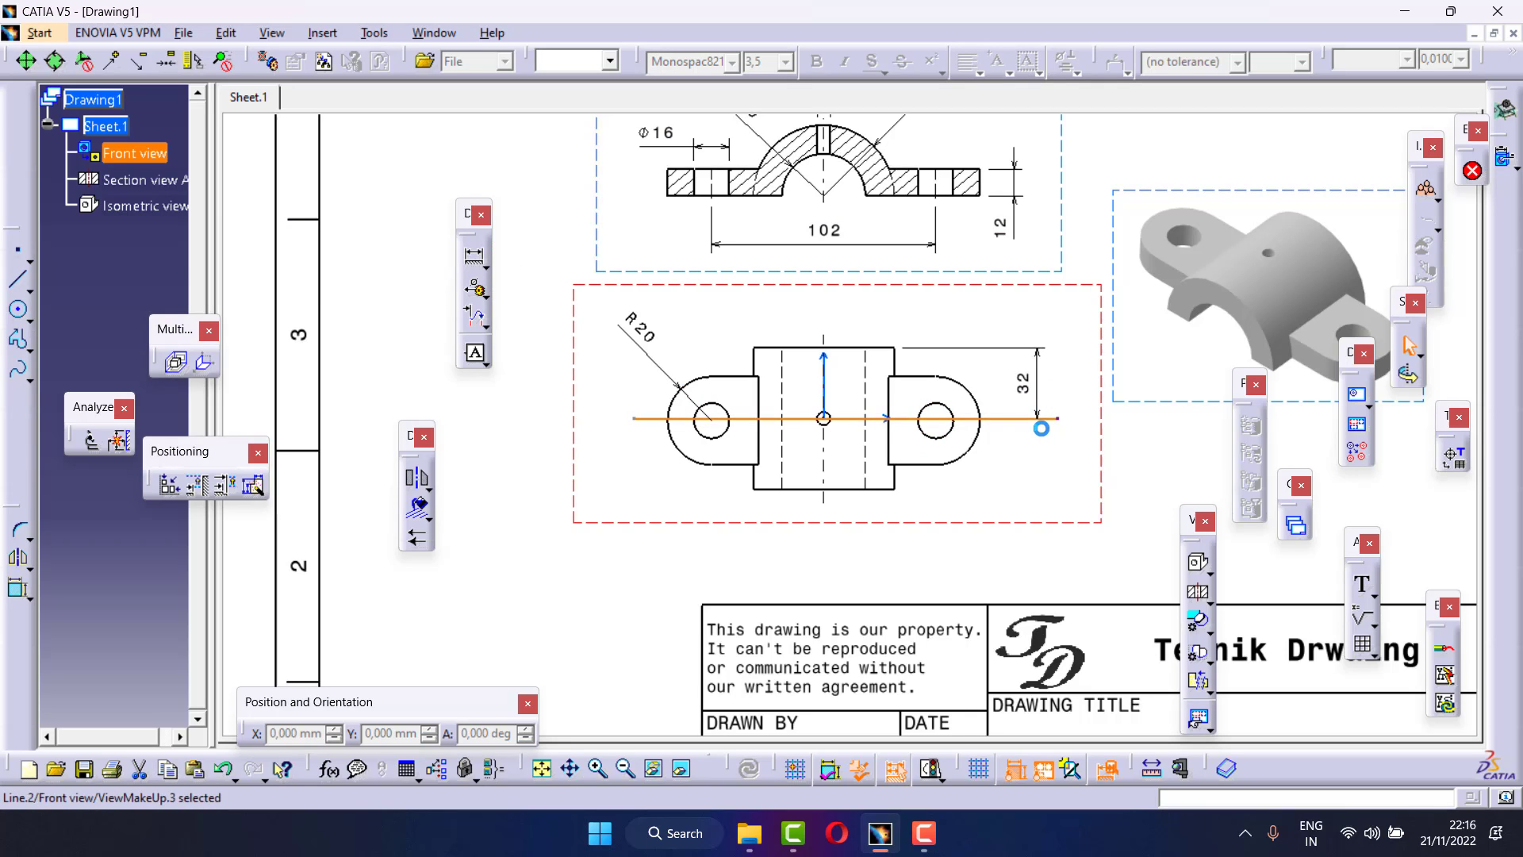
Inspect the horizontal line, then give it the dash-dot Default line type
{"action": "double_click", "coordinate": [645, 419]}
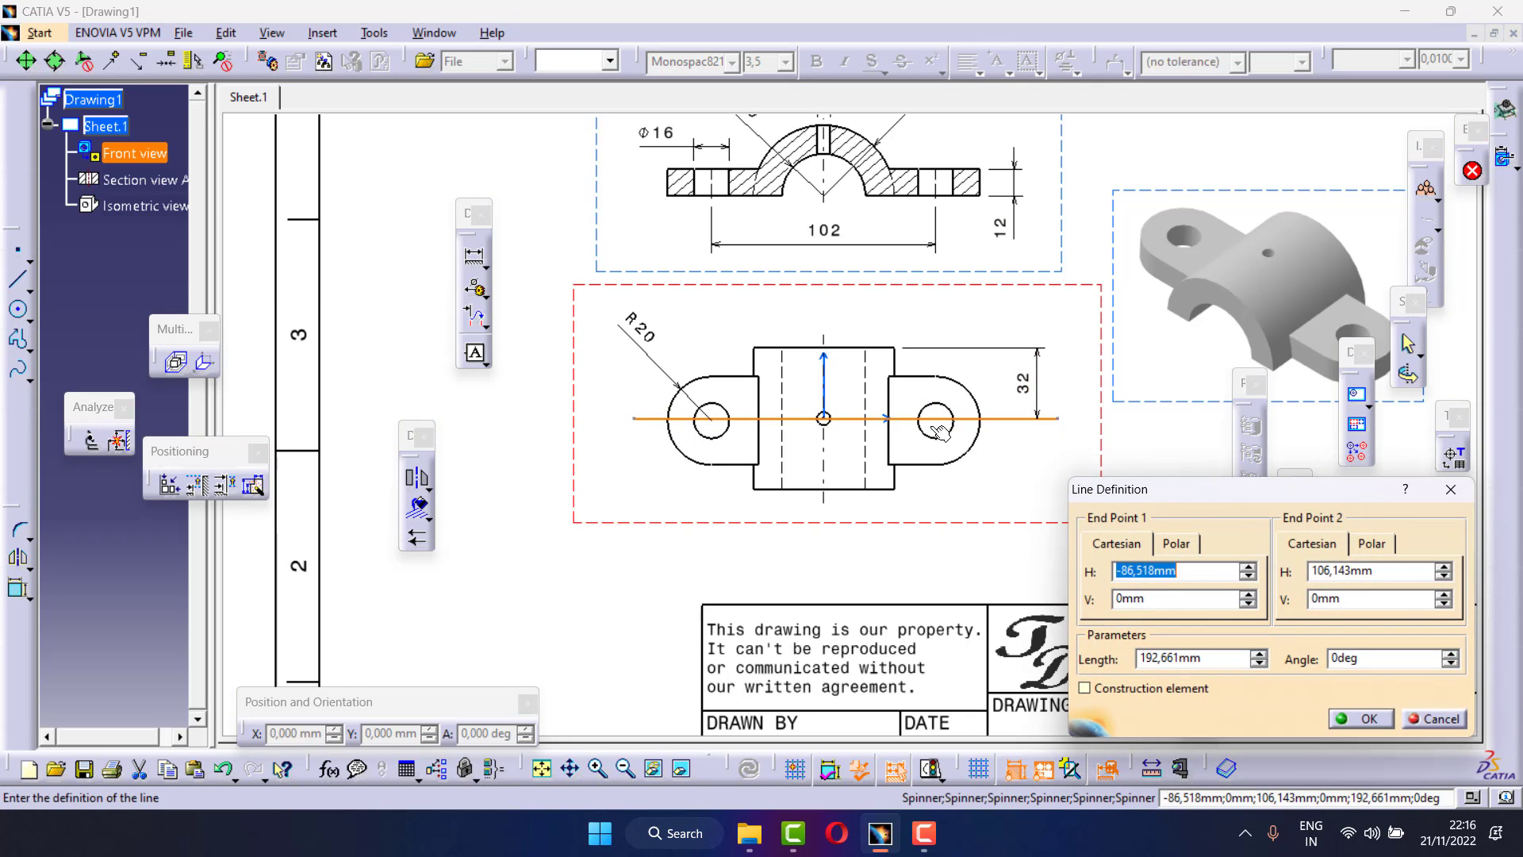
{"action": "left_click", "coordinate": [1451, 489]}
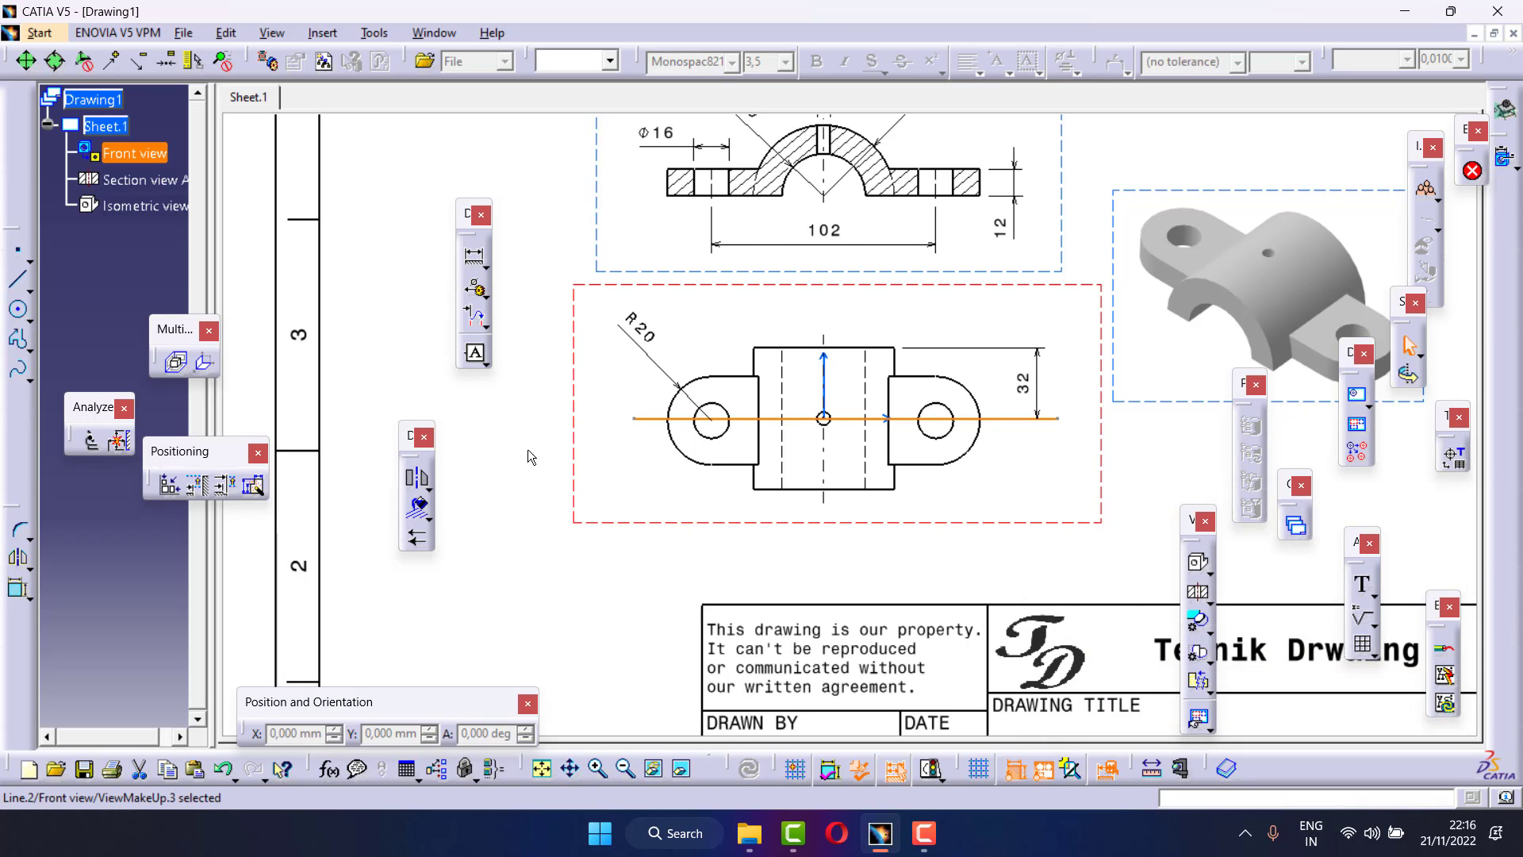
{"action": "left_click", "coordinate": [609, 60]}
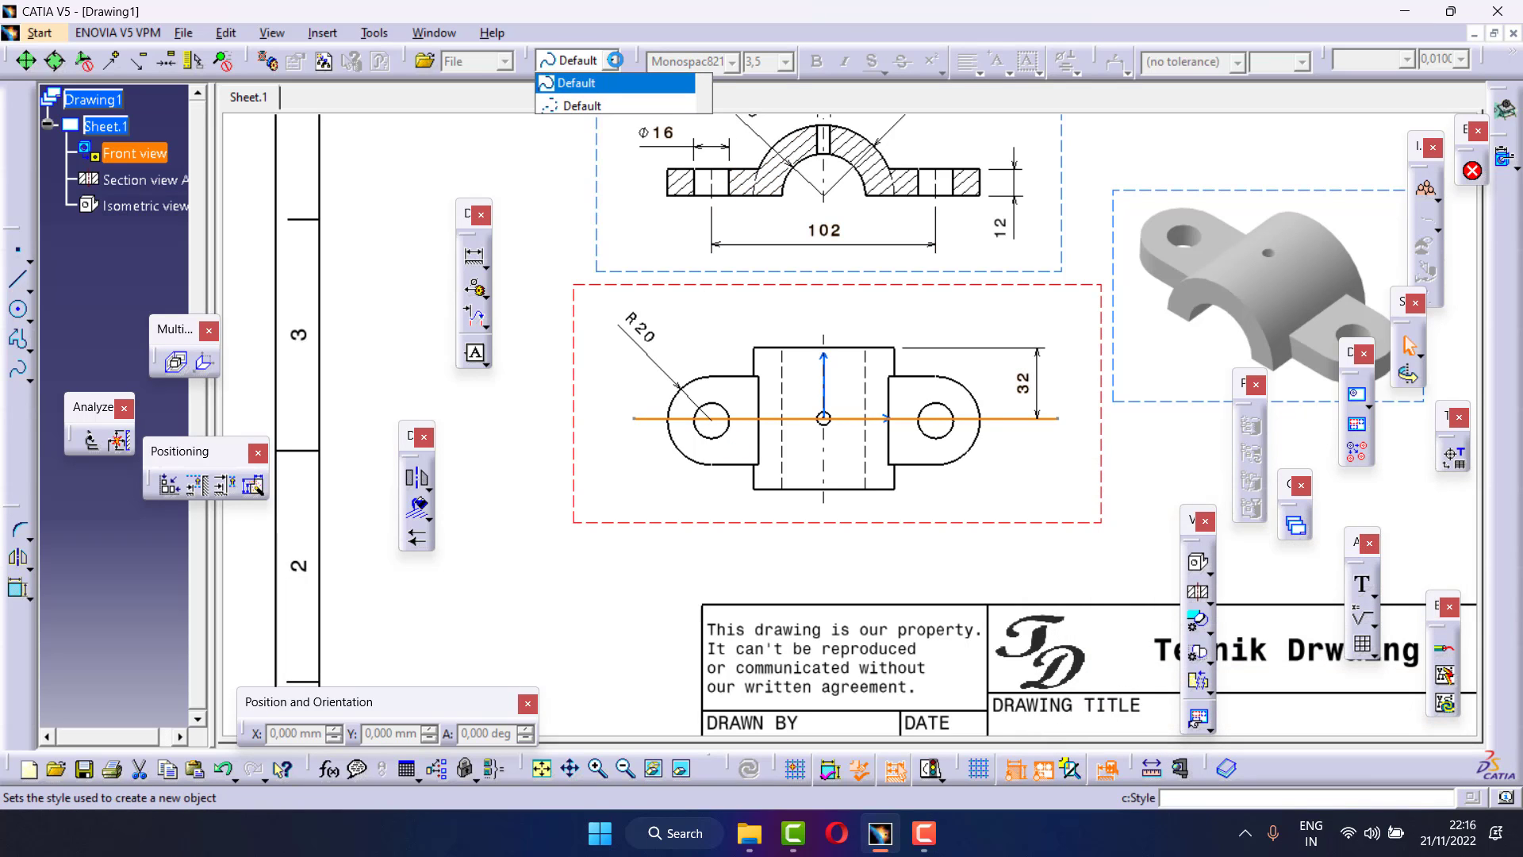
{"action": "left_click", "coordinate": [592, 106]}
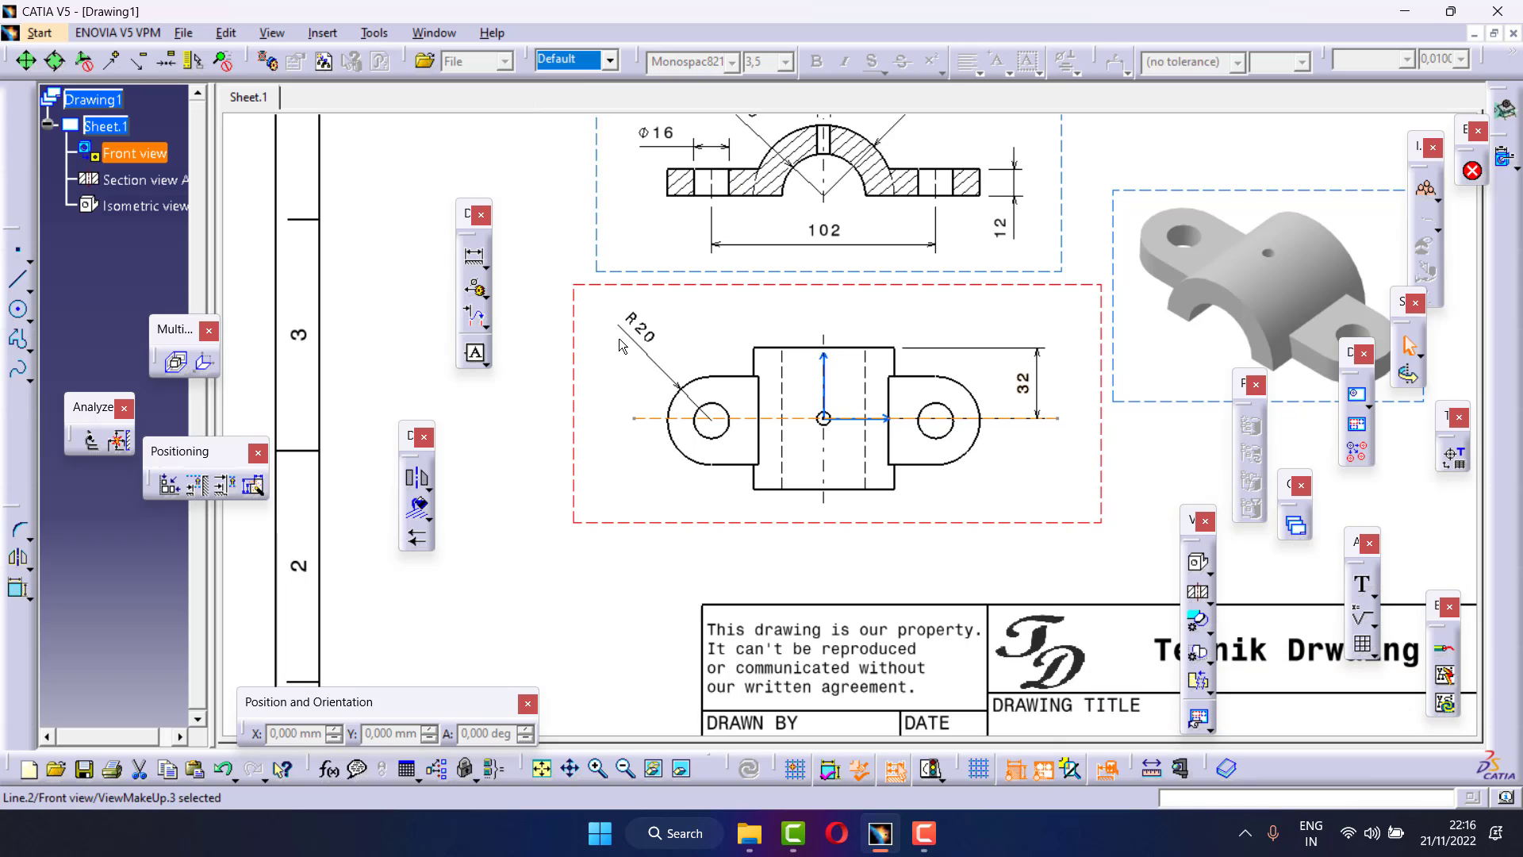
{"action": "left_click", "coordinate": [619, 337]}
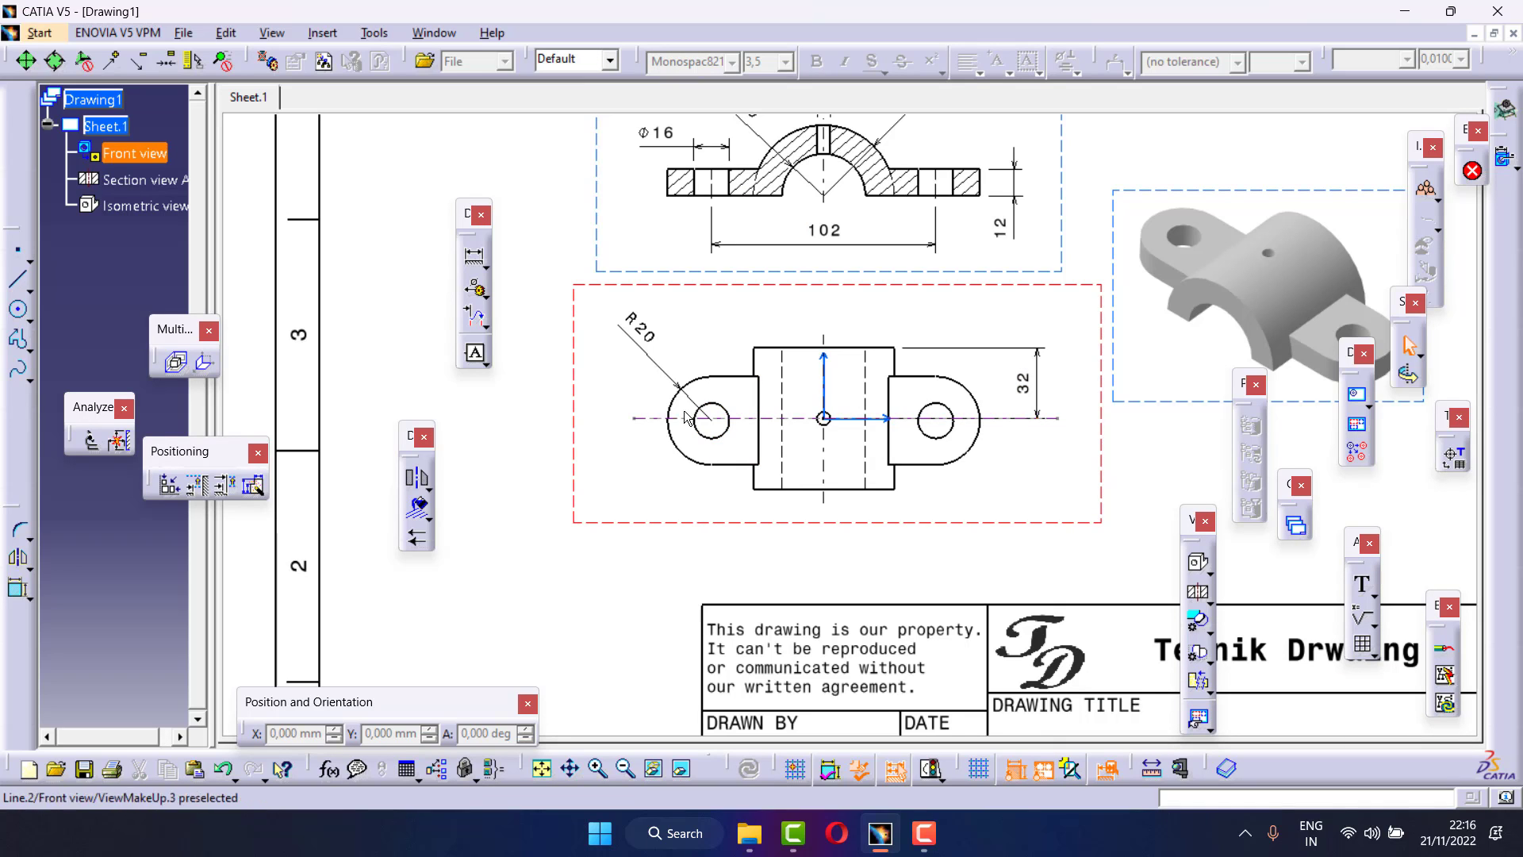
Draw a vertical line through the left hole and make it a dash-dot axis
{"action": "left_click", "coordinate": [30, 289]}
{"action": "left_click", "coordinate": [85, 303]}
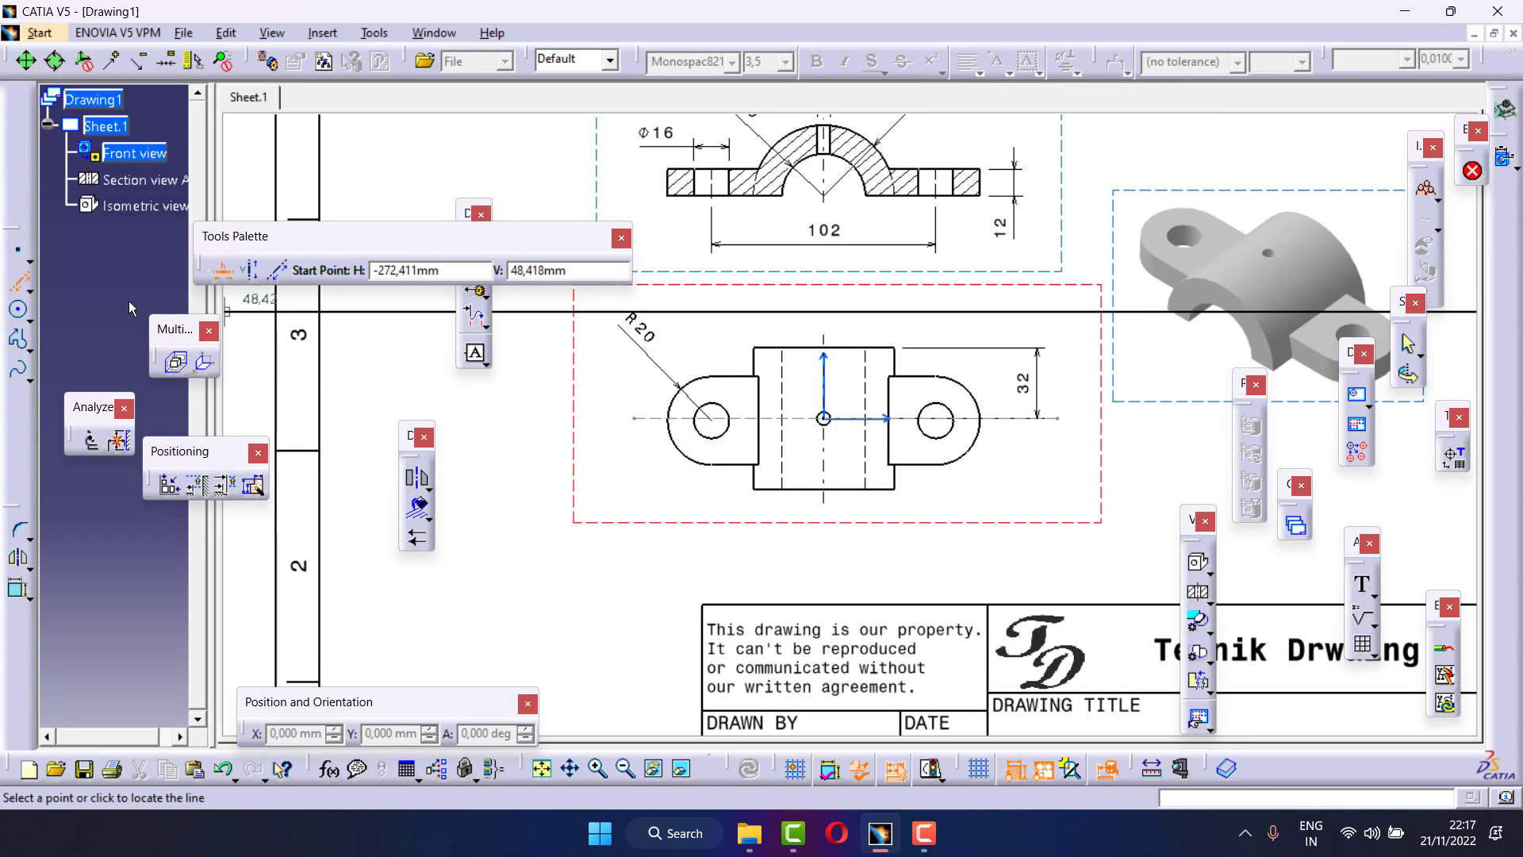
{"action": "left_click", "coordinate": [29, 289]}
{"action": "left_click", "coordinate": [64, 317]}
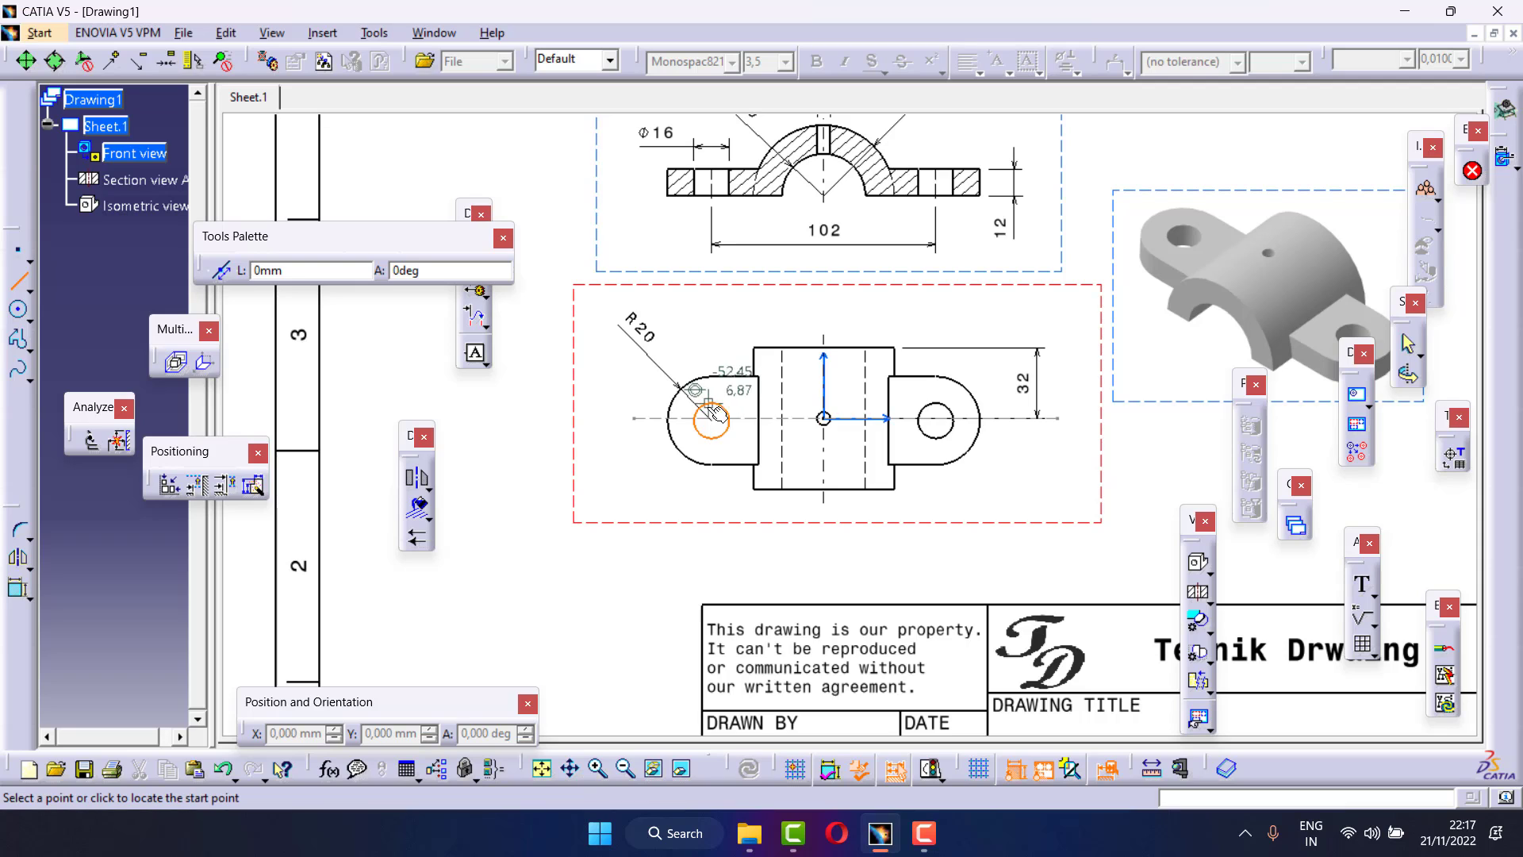
{"action": "left_click", "coordinate": [712, 335]}
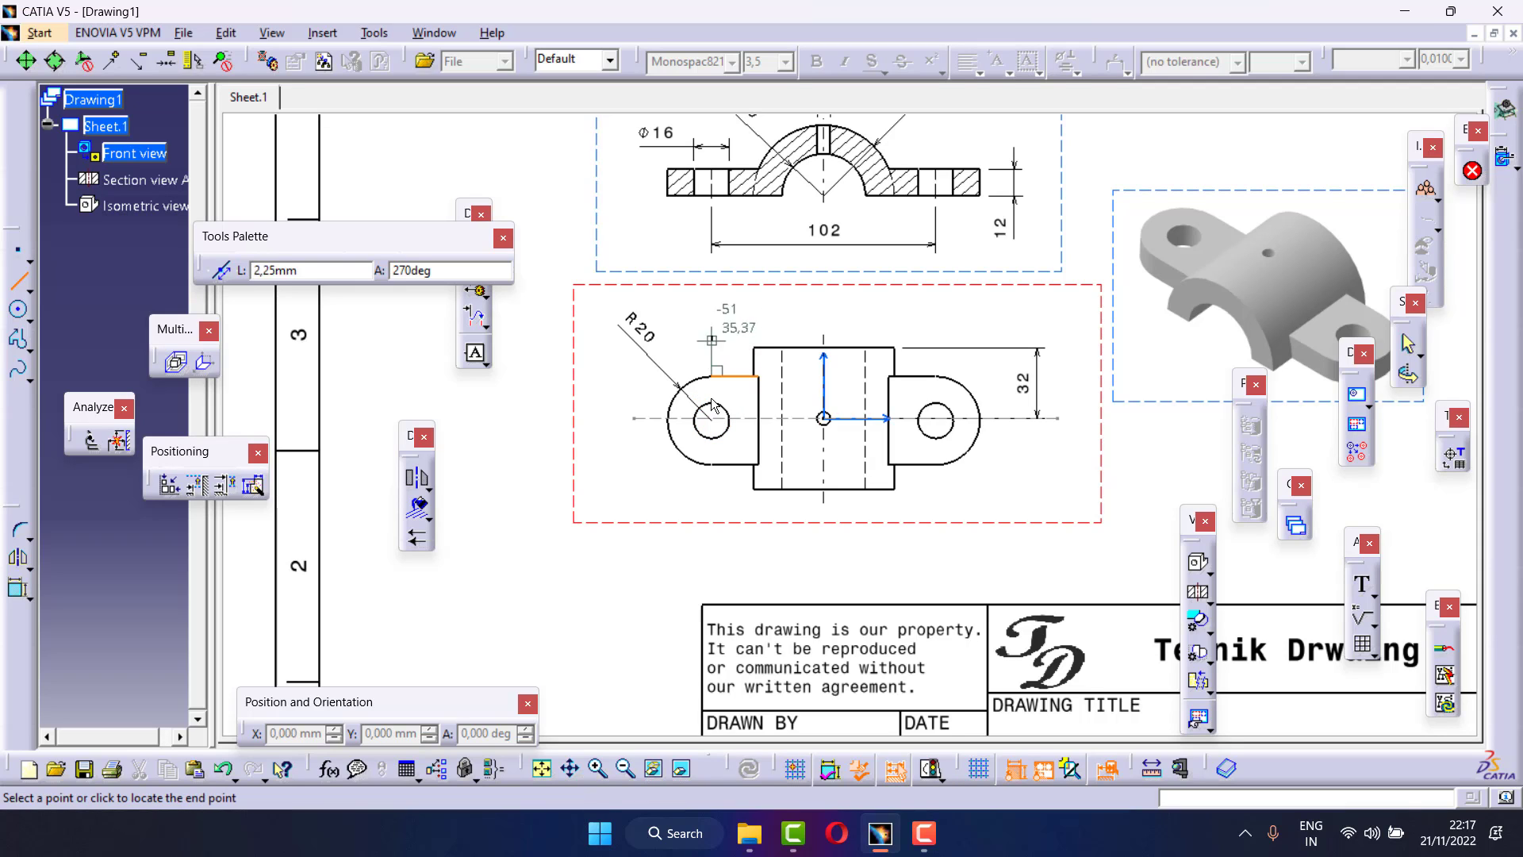
{"action": "left_click", "coordinate": [714, 492]}
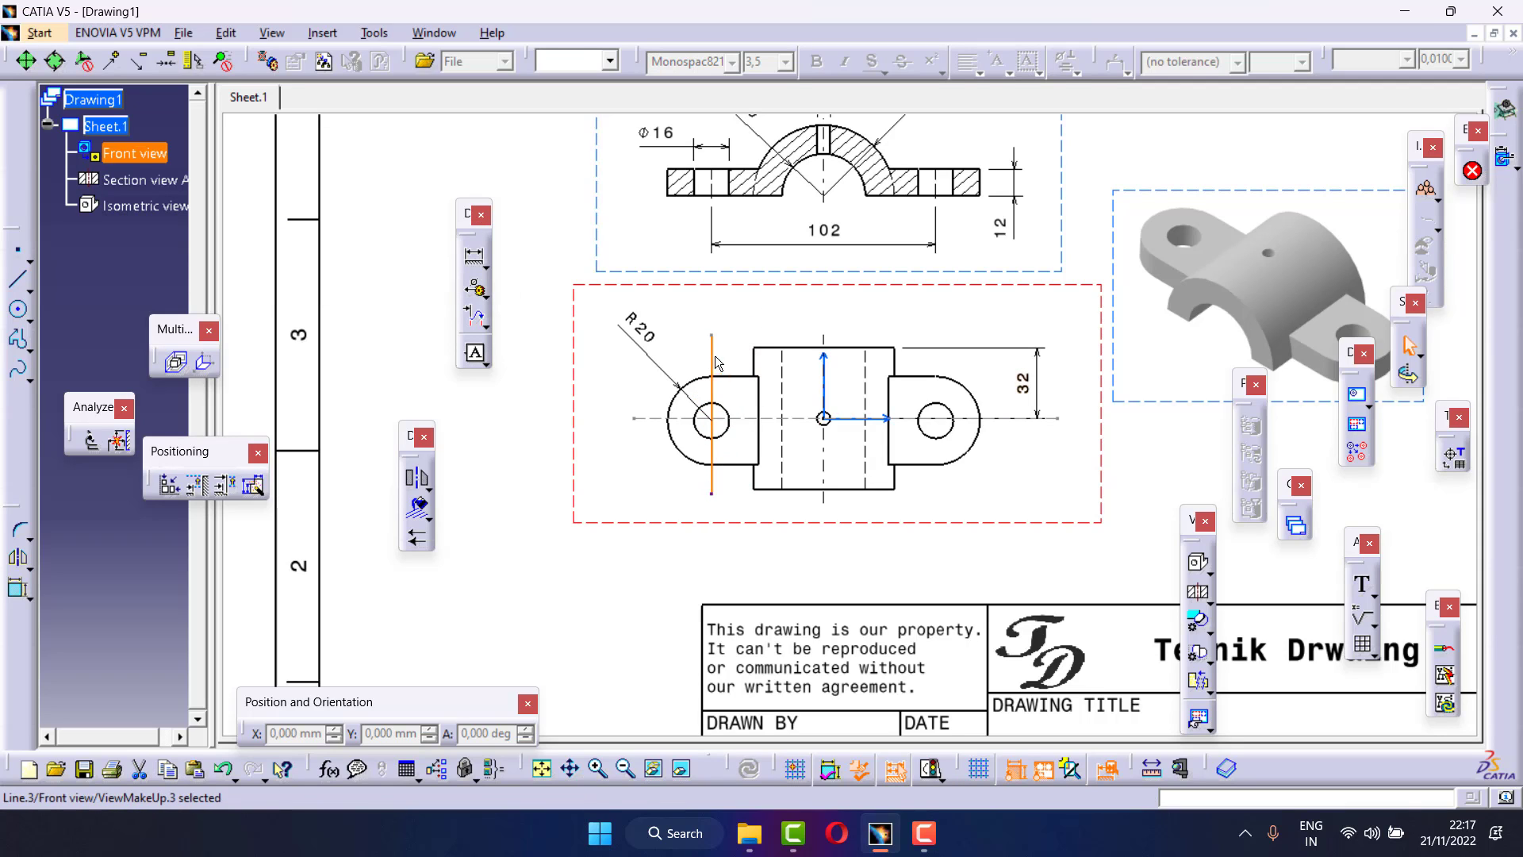
{"action": "left_click", "coordinate": [610, 61]}
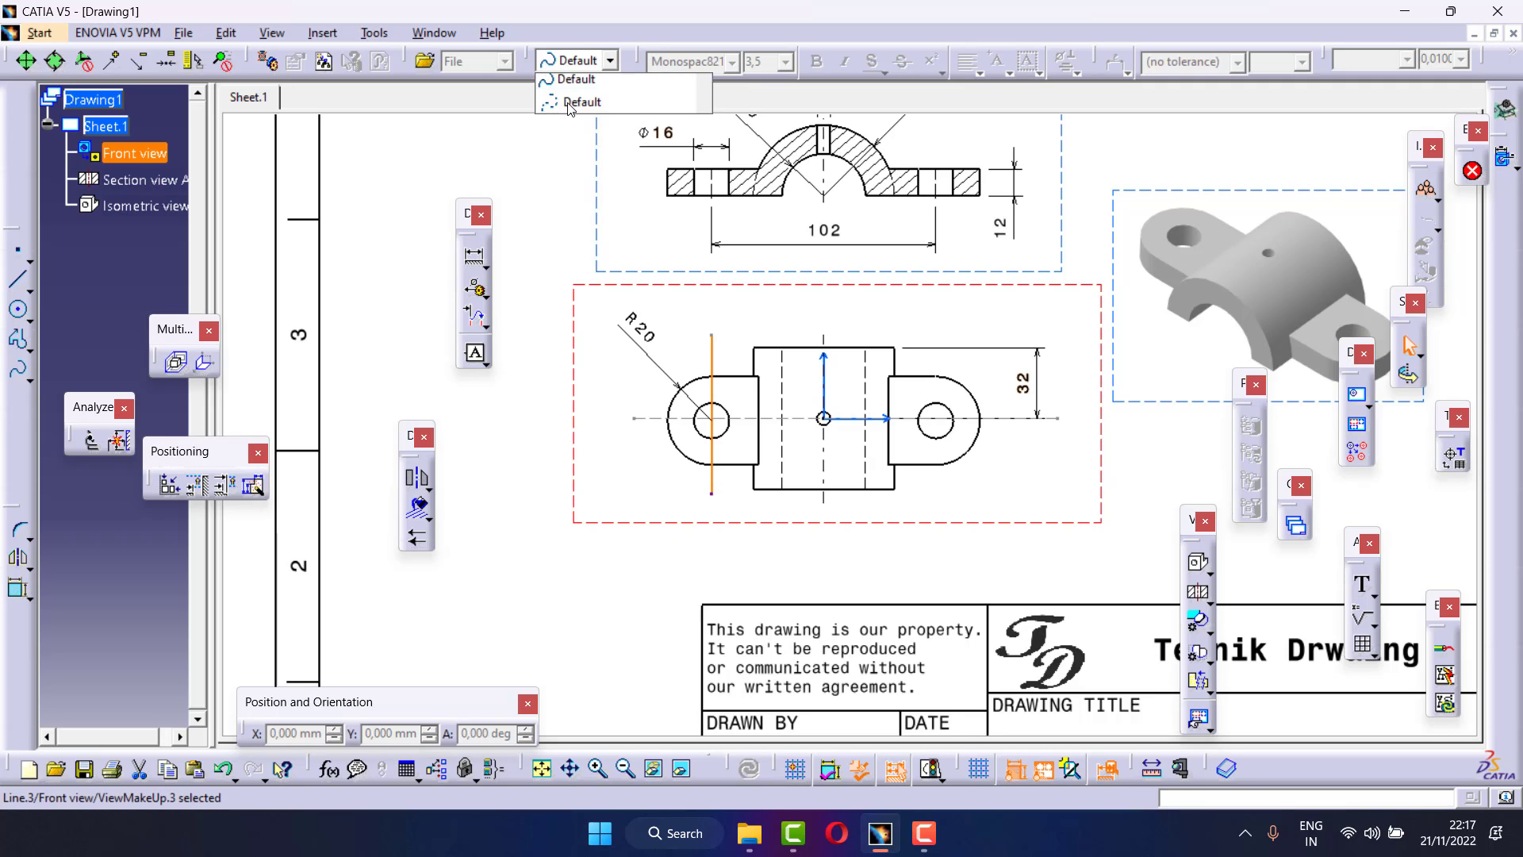
{"action": "left_click", "coordinate": [568, 102]}
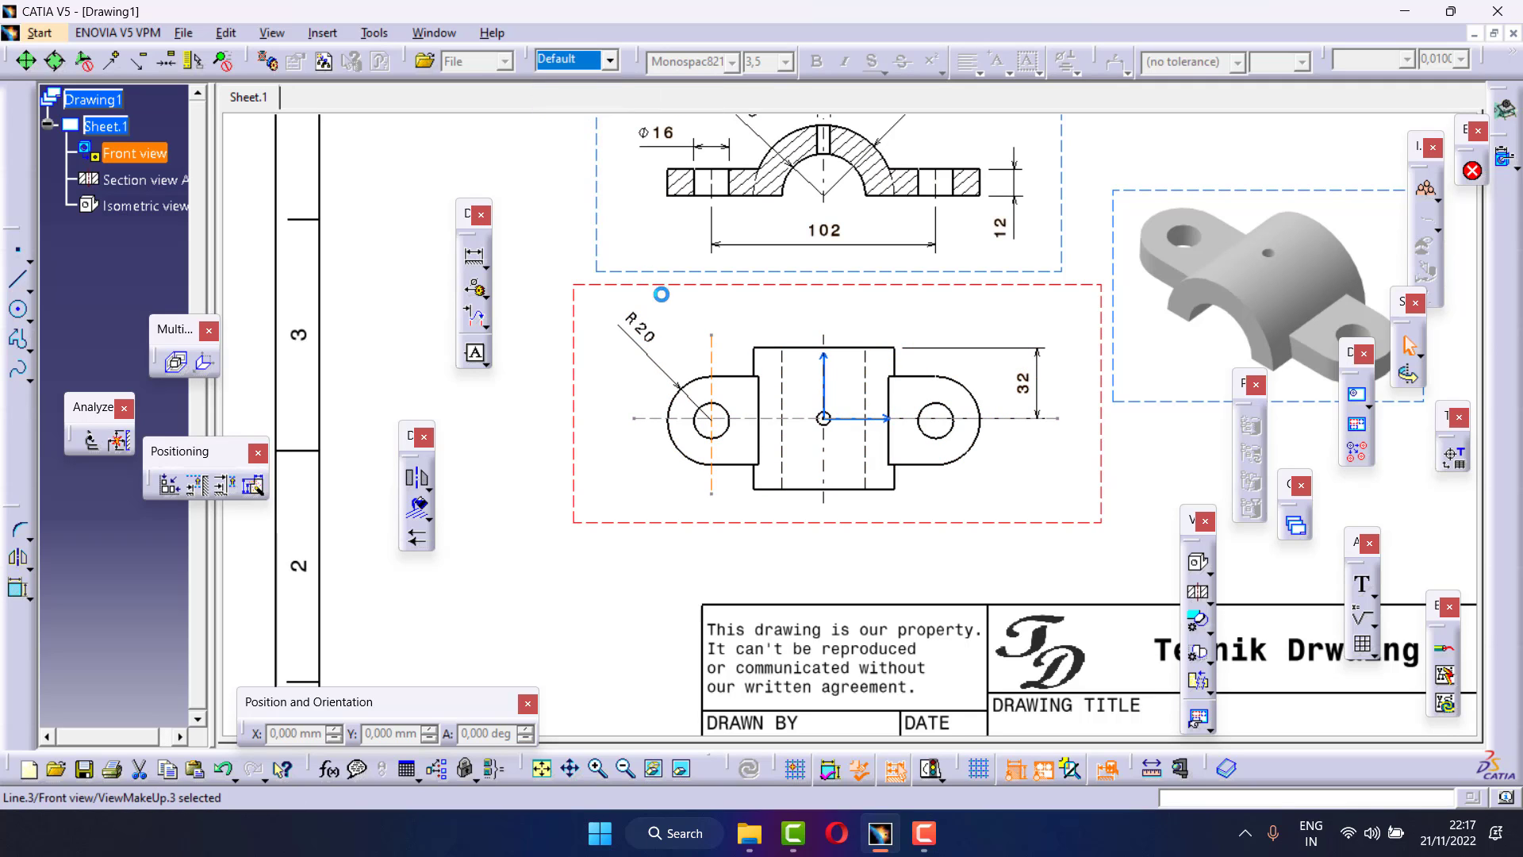
Draw a vertical dash-dot centre line through the right hole
{"action": "left_click", "coordinate": [16, 289]}
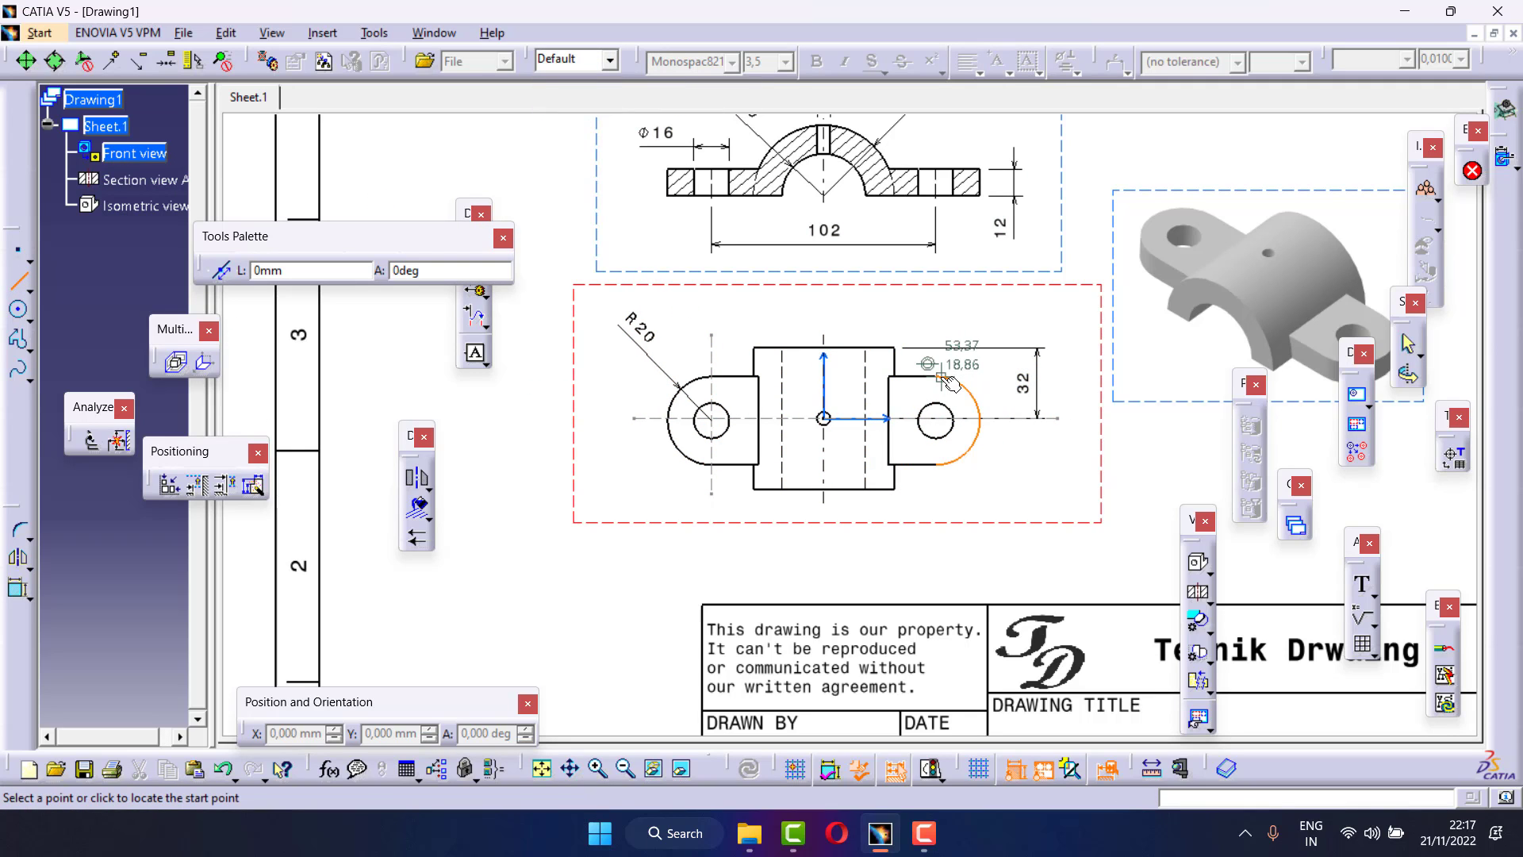
{"action": "left_click", "coordinate": [936, 323]}
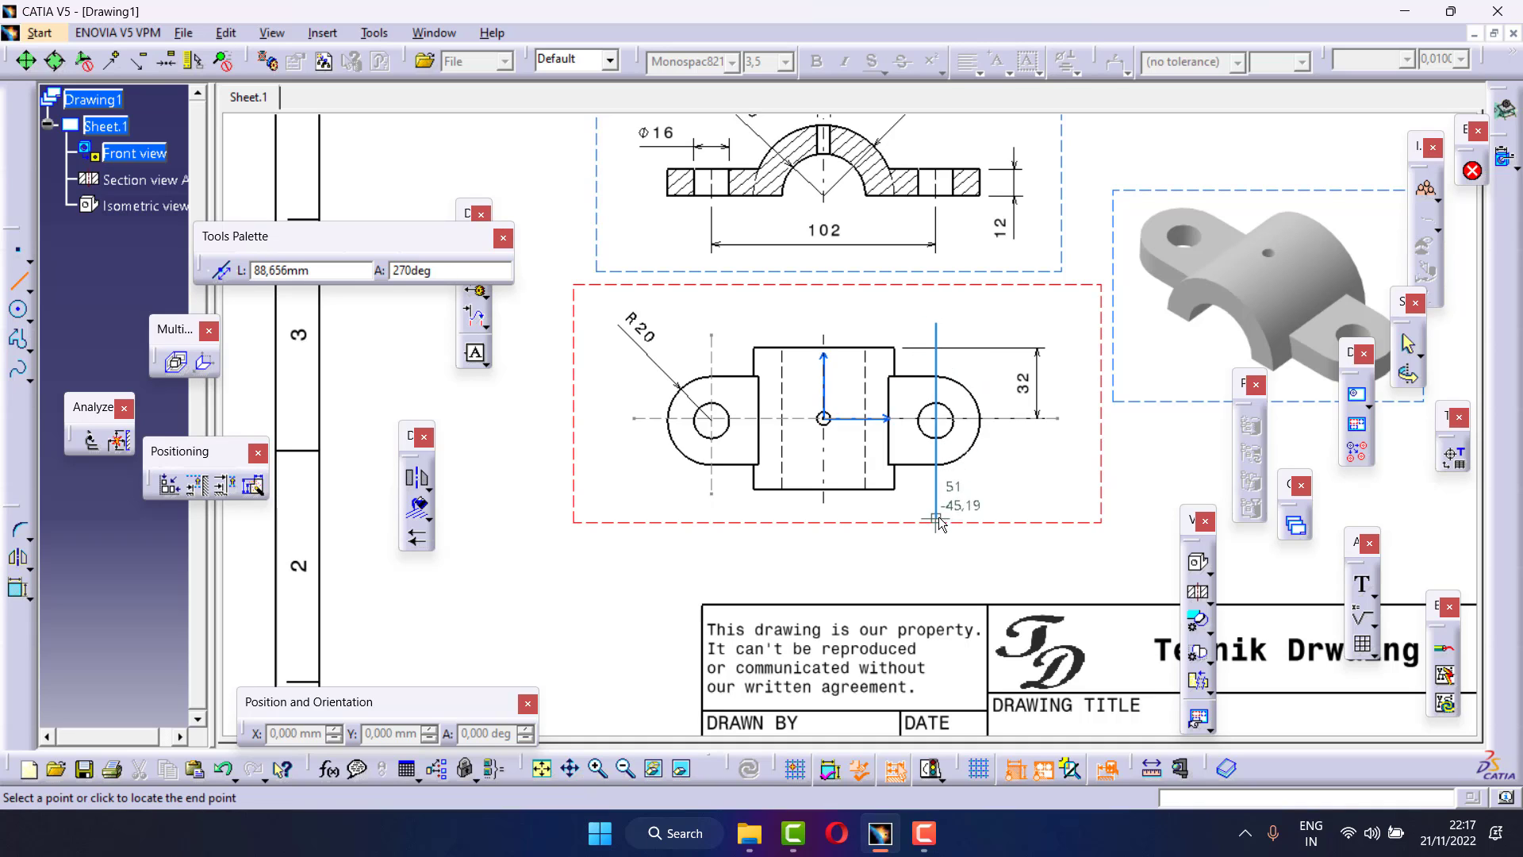
{"action": "left_click", "coordinate": [936, 496]}
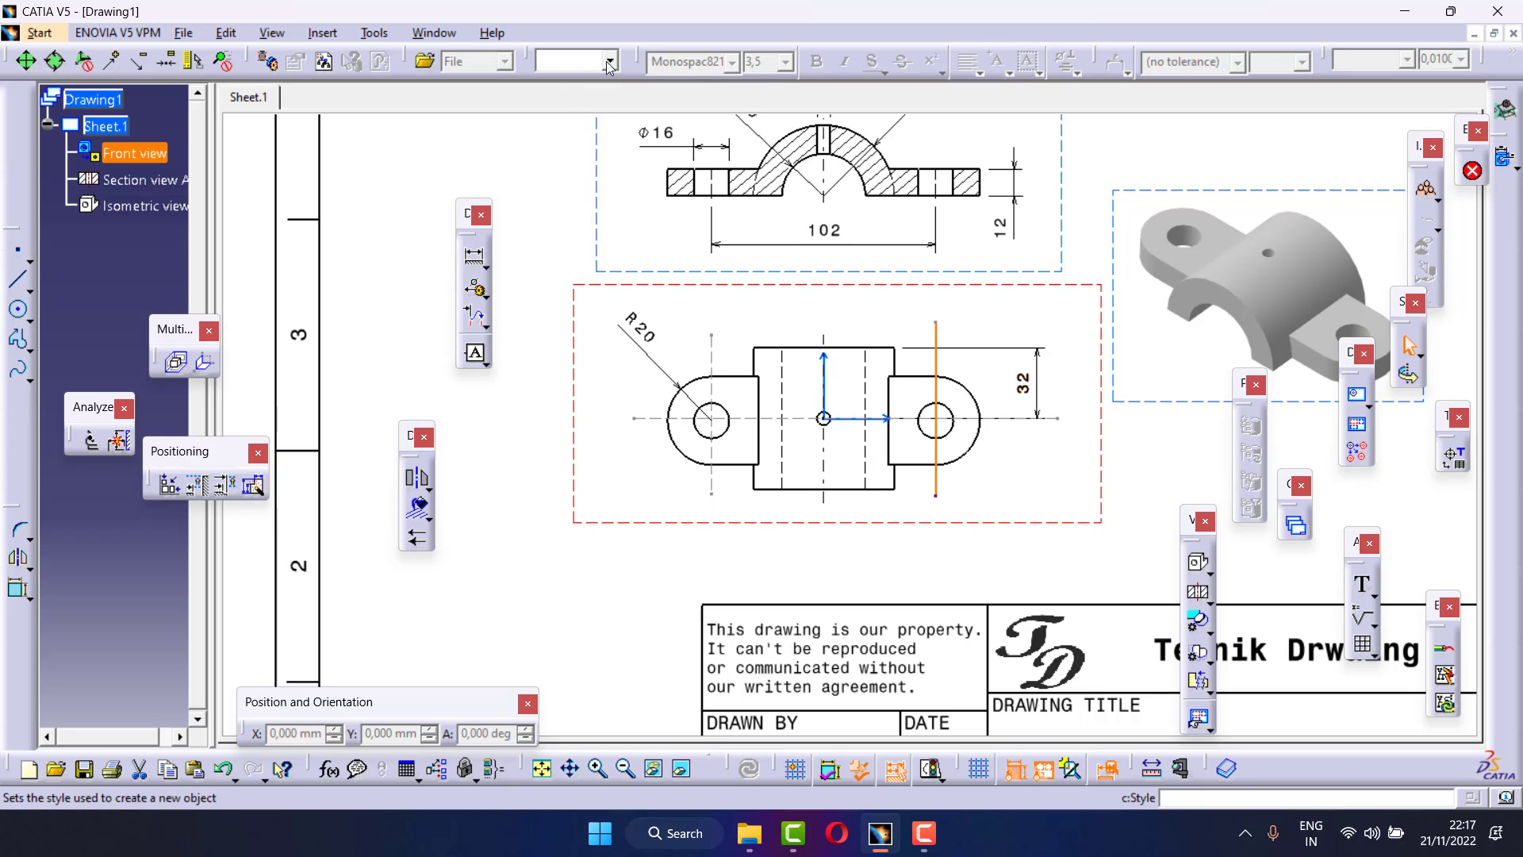
{"action": "left_click", "coordinate": [577, 61]}
{"action": "left_click", "coordinate": [579, 105]}
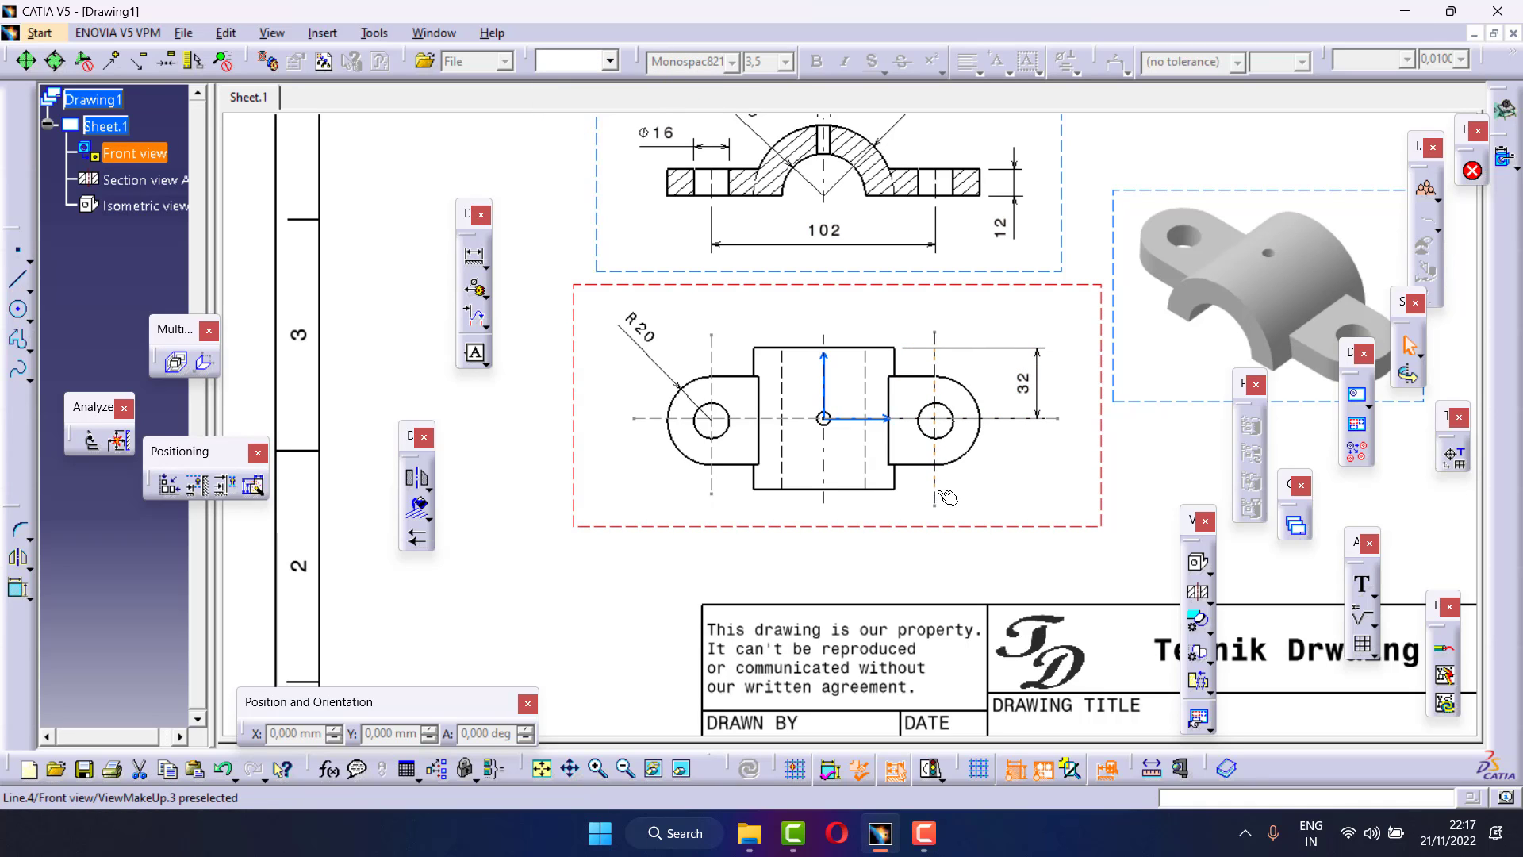
{"action": "left_click", "coordinate": [1010, 476]}
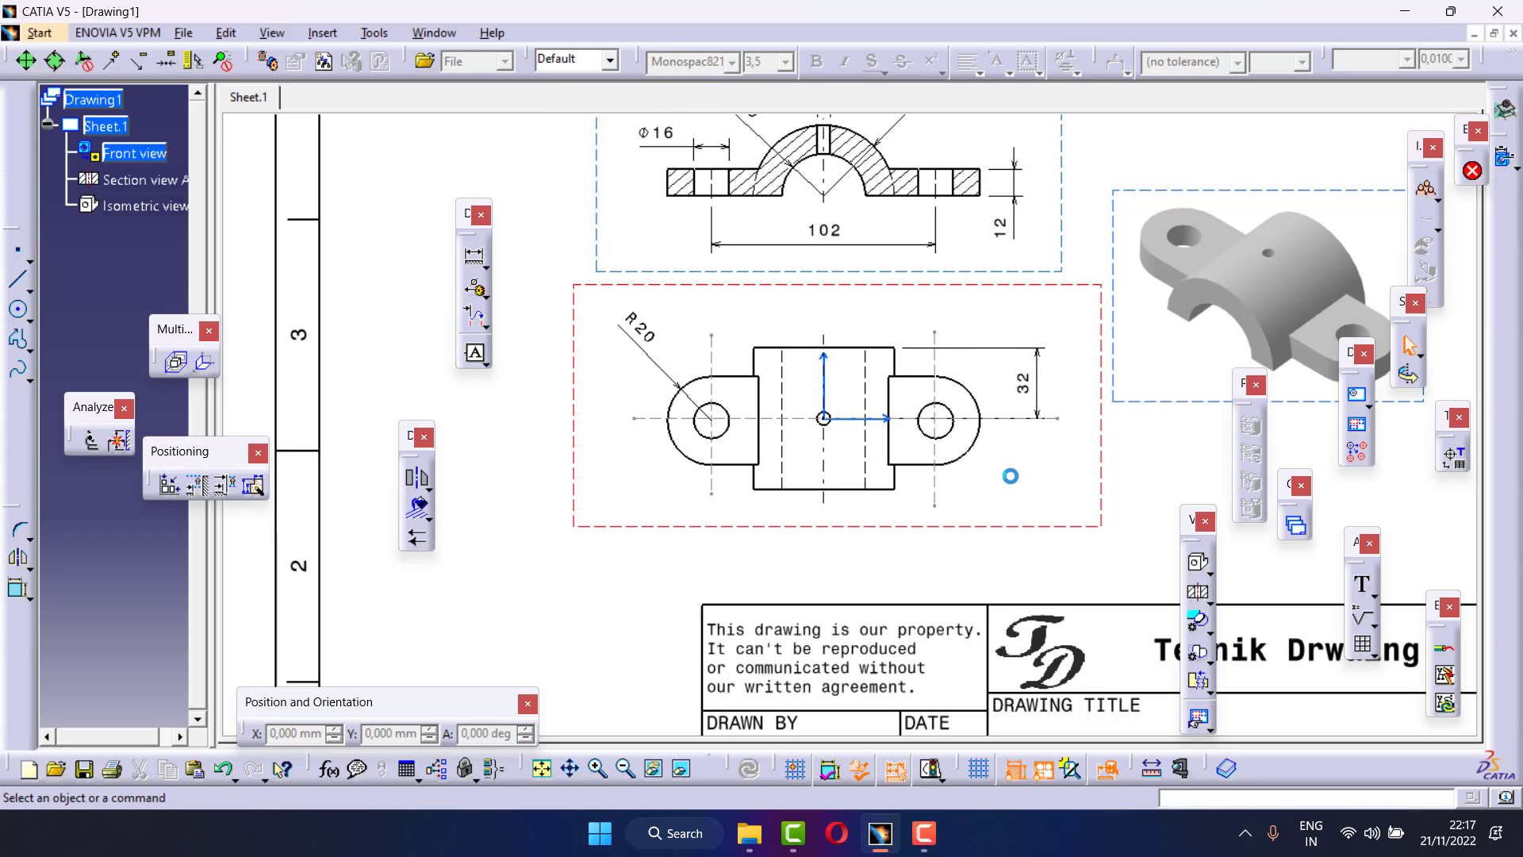
Zoom in on the front view, then zoom out until the whole sheet and title block show
{"action": "left_click", "coordinate": [597, 771]}
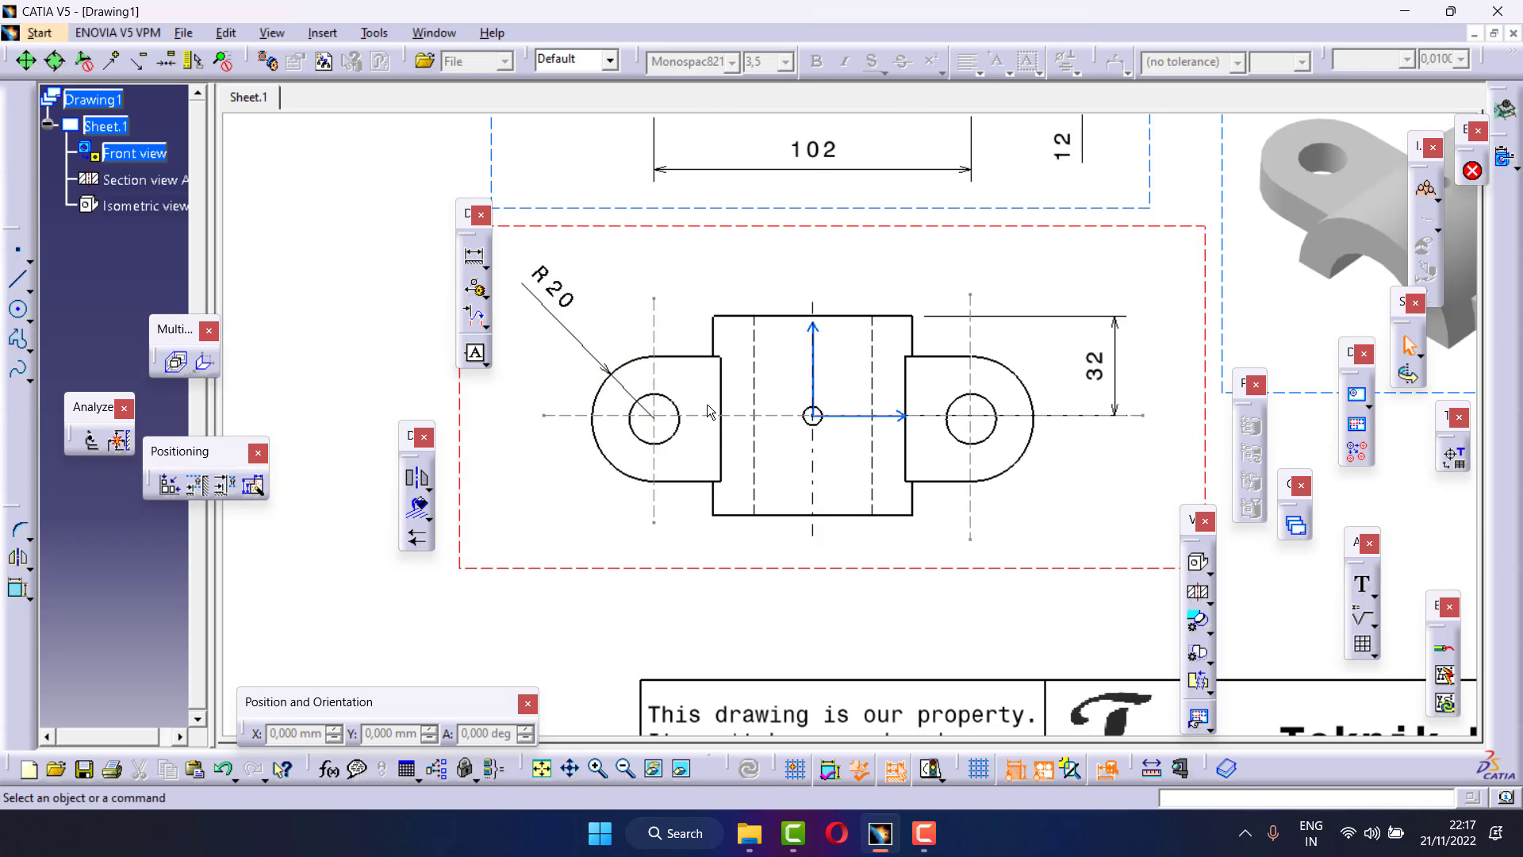
{"action": "scroll", "coordinate": [698, 389], "scroll_direction": "up", "scroll_amount": 3}
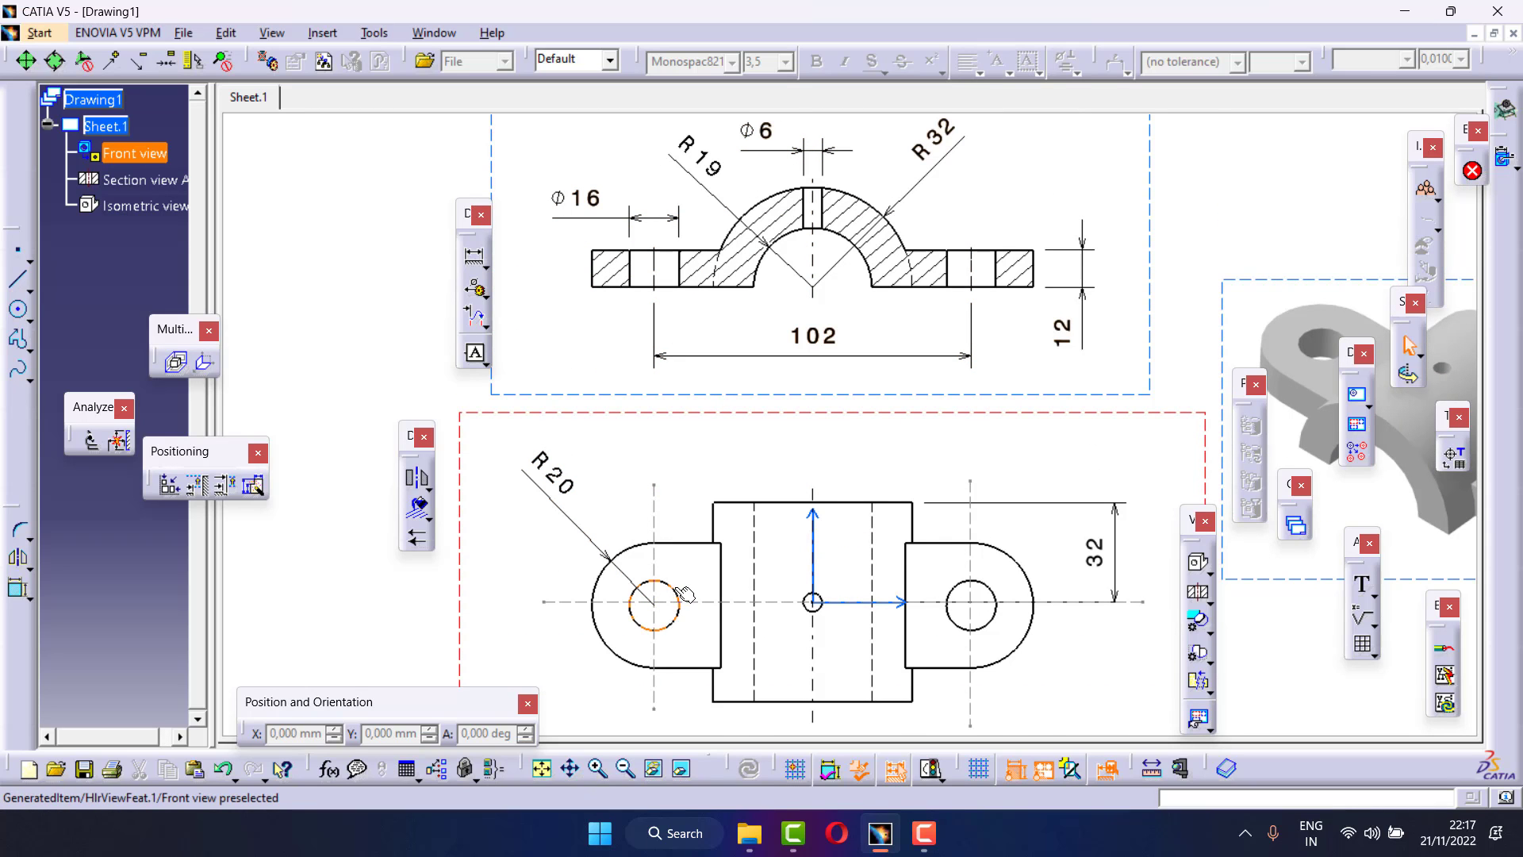
{"action": "scroll", "coordinate": [684, 595], "scroll_direction": "down", "scroll_amount": 2}
{"action": "left_click", "coordinate": [624, 768]}
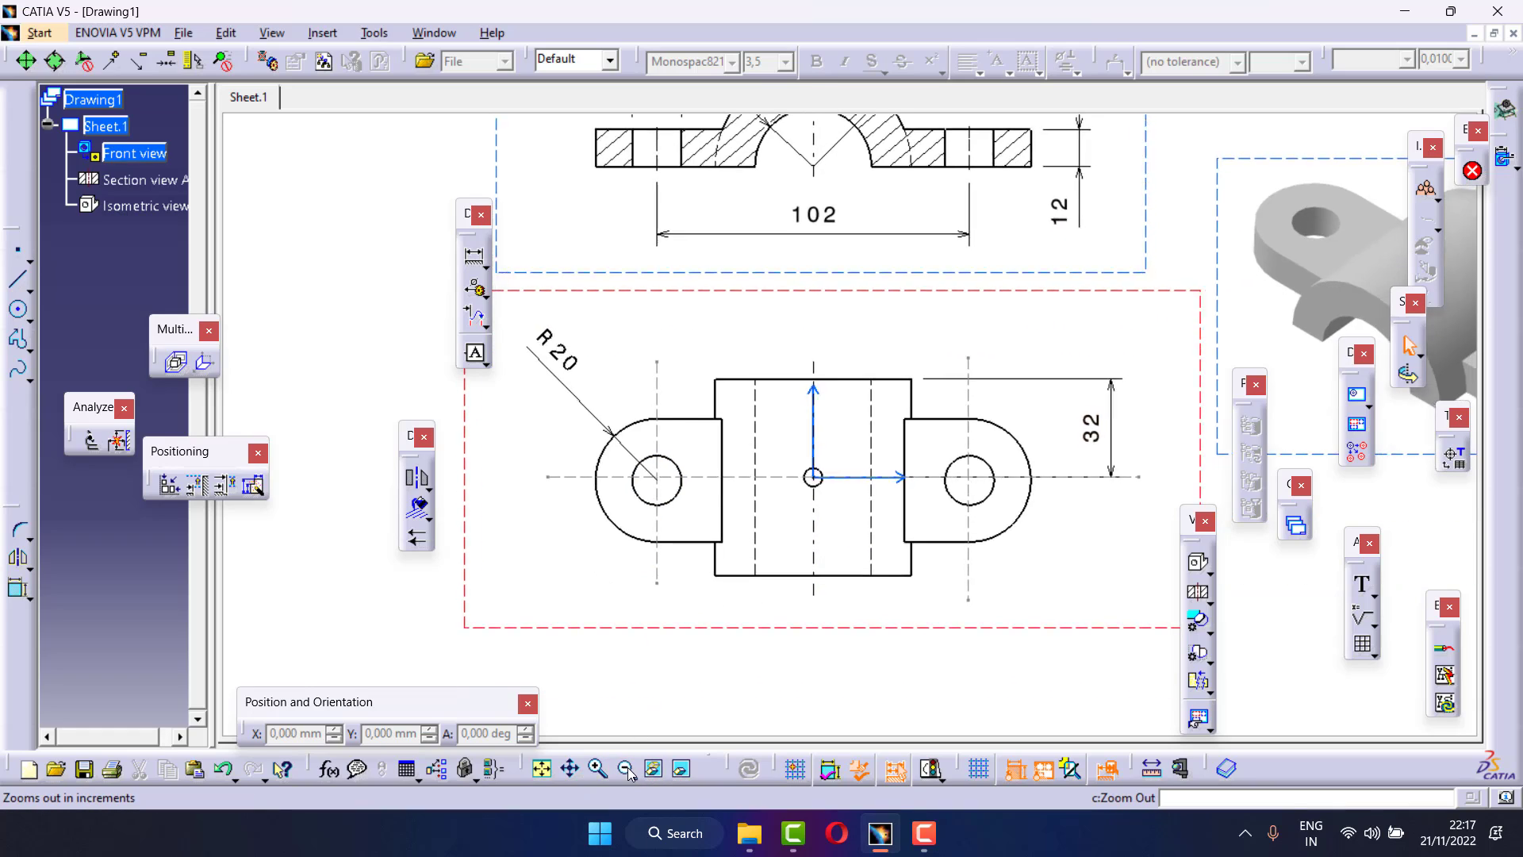
{"action": "left_click", "coordinate": [624, 768]}
{"action": "left_click", "coordinate": [625, 768]}
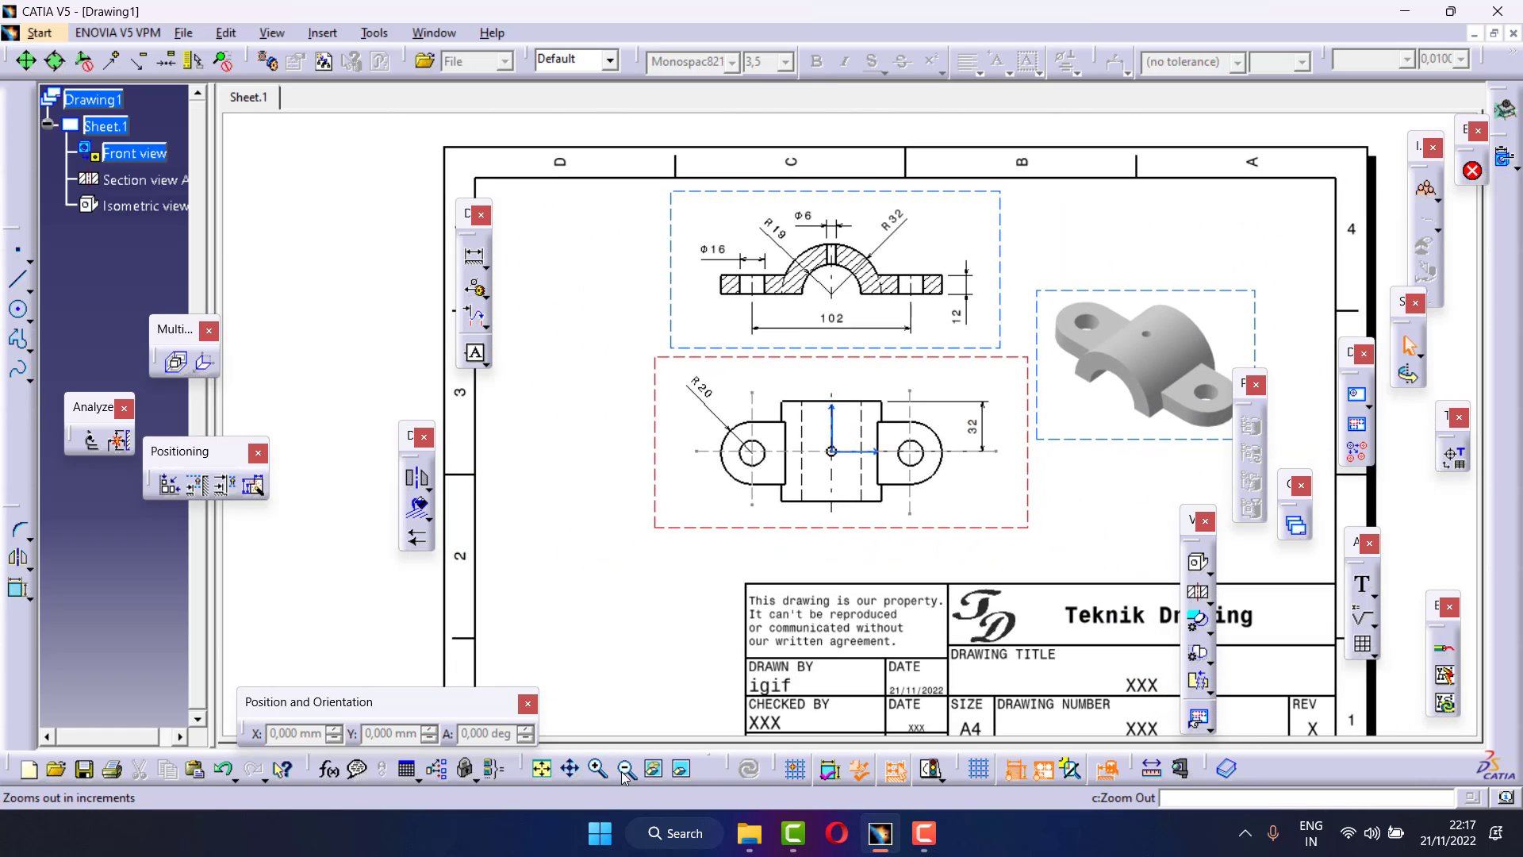
{"action": "left_click", "coordinate": [625, 768]}
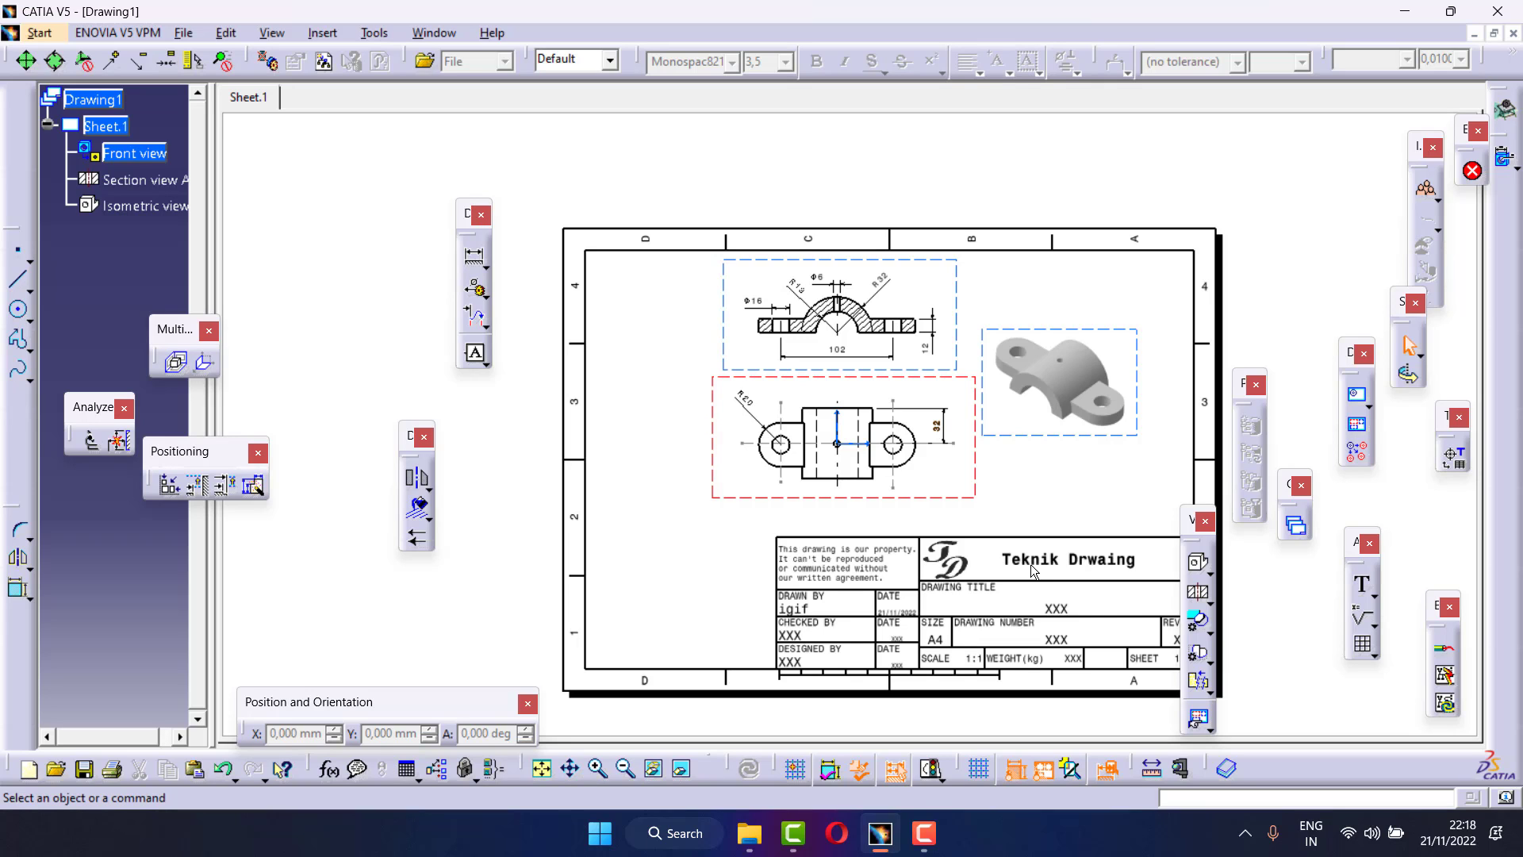
Set printing to Fit in page and preview the drawing sheet
{"action": "key", "text": "ctrl+p"}
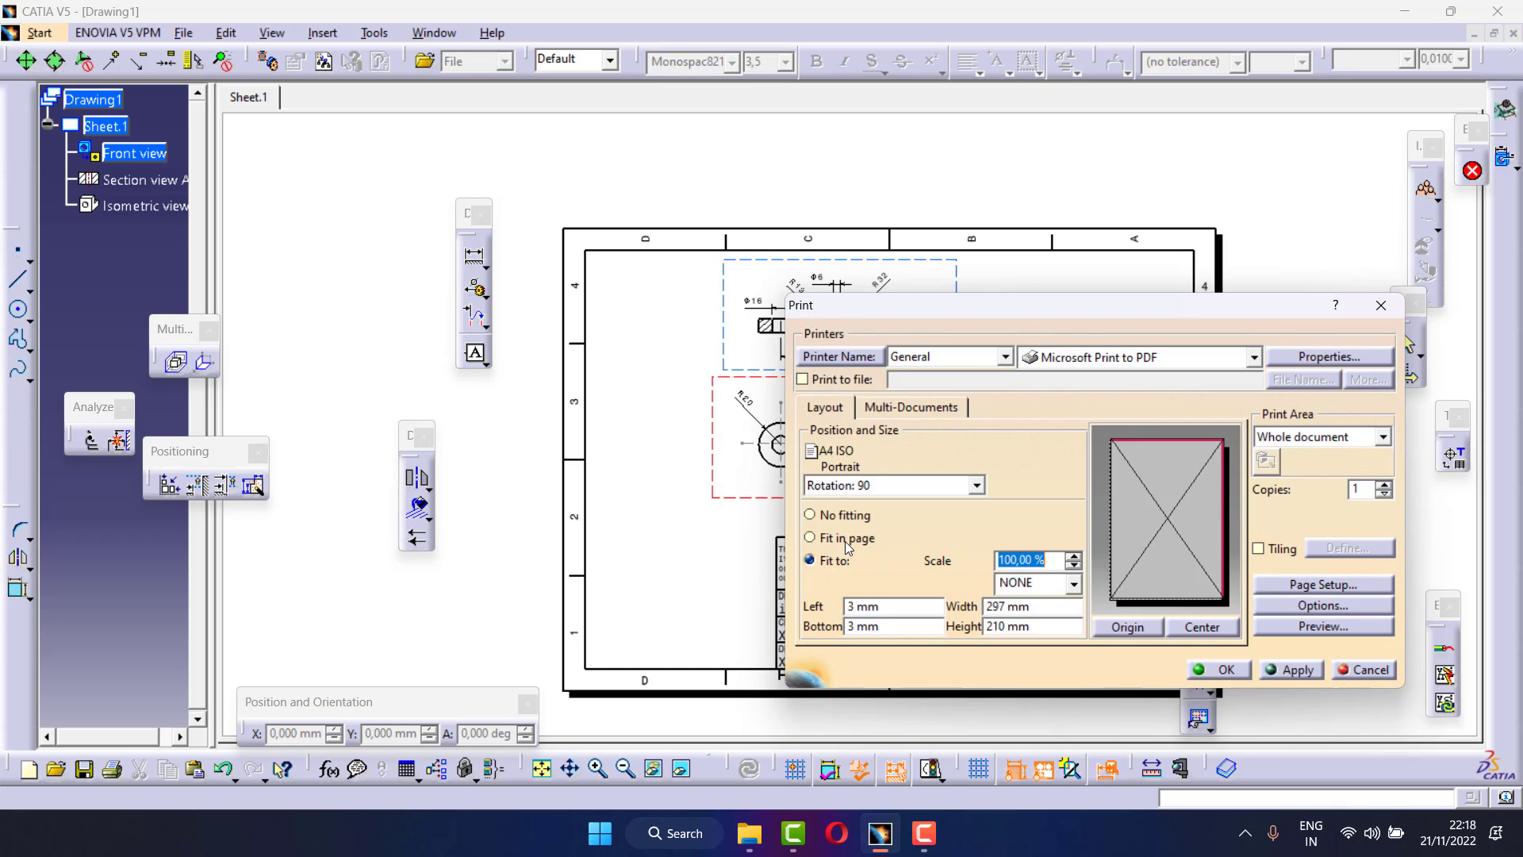
{"action": "left_click", "coordinate": [845, 541]}
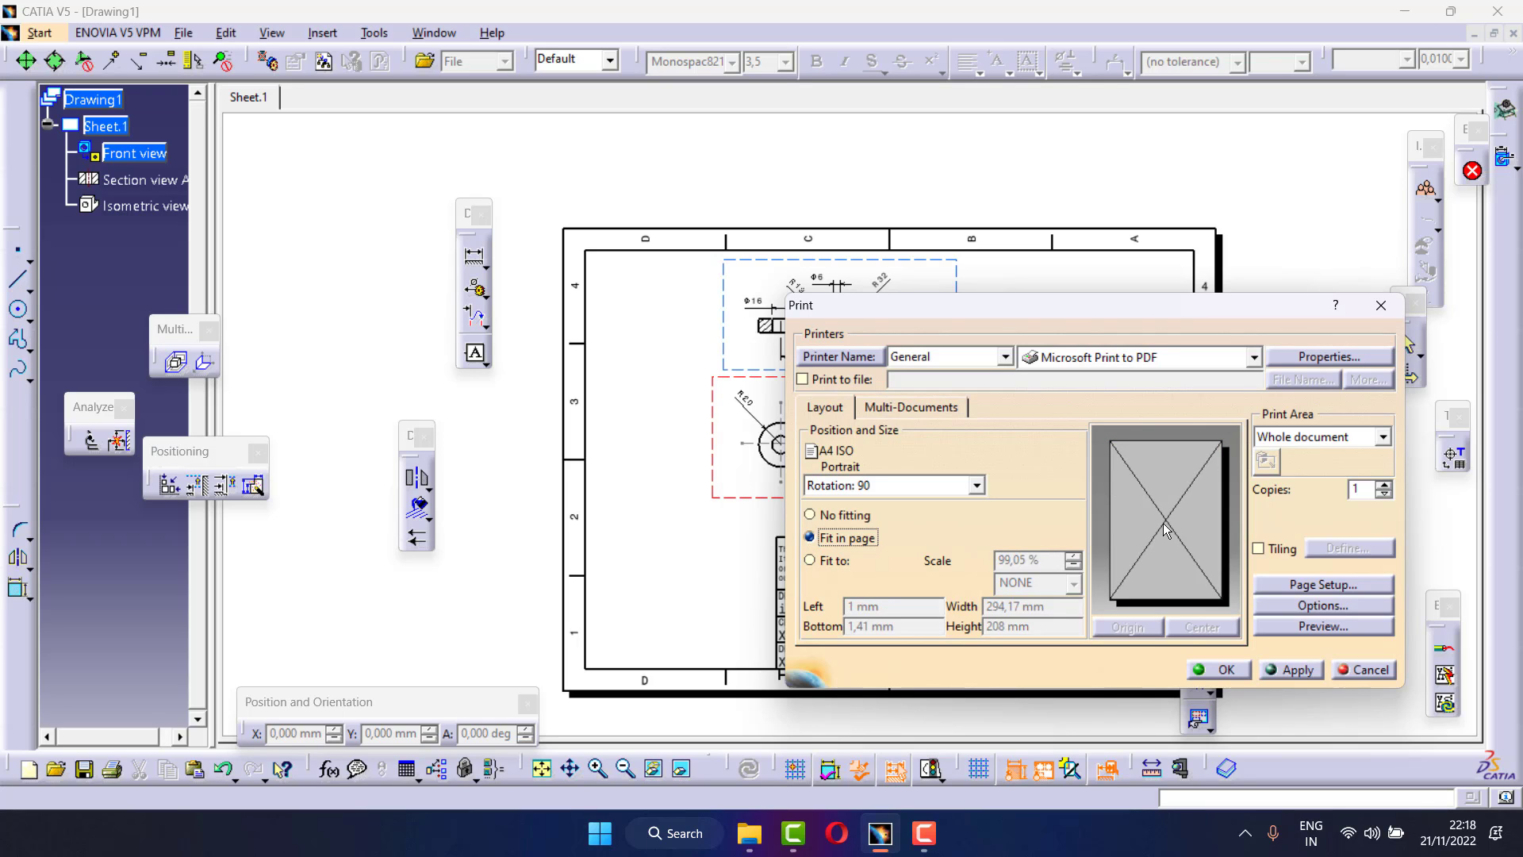
{"action": "left_click", "coordinate": [1323, 627]}
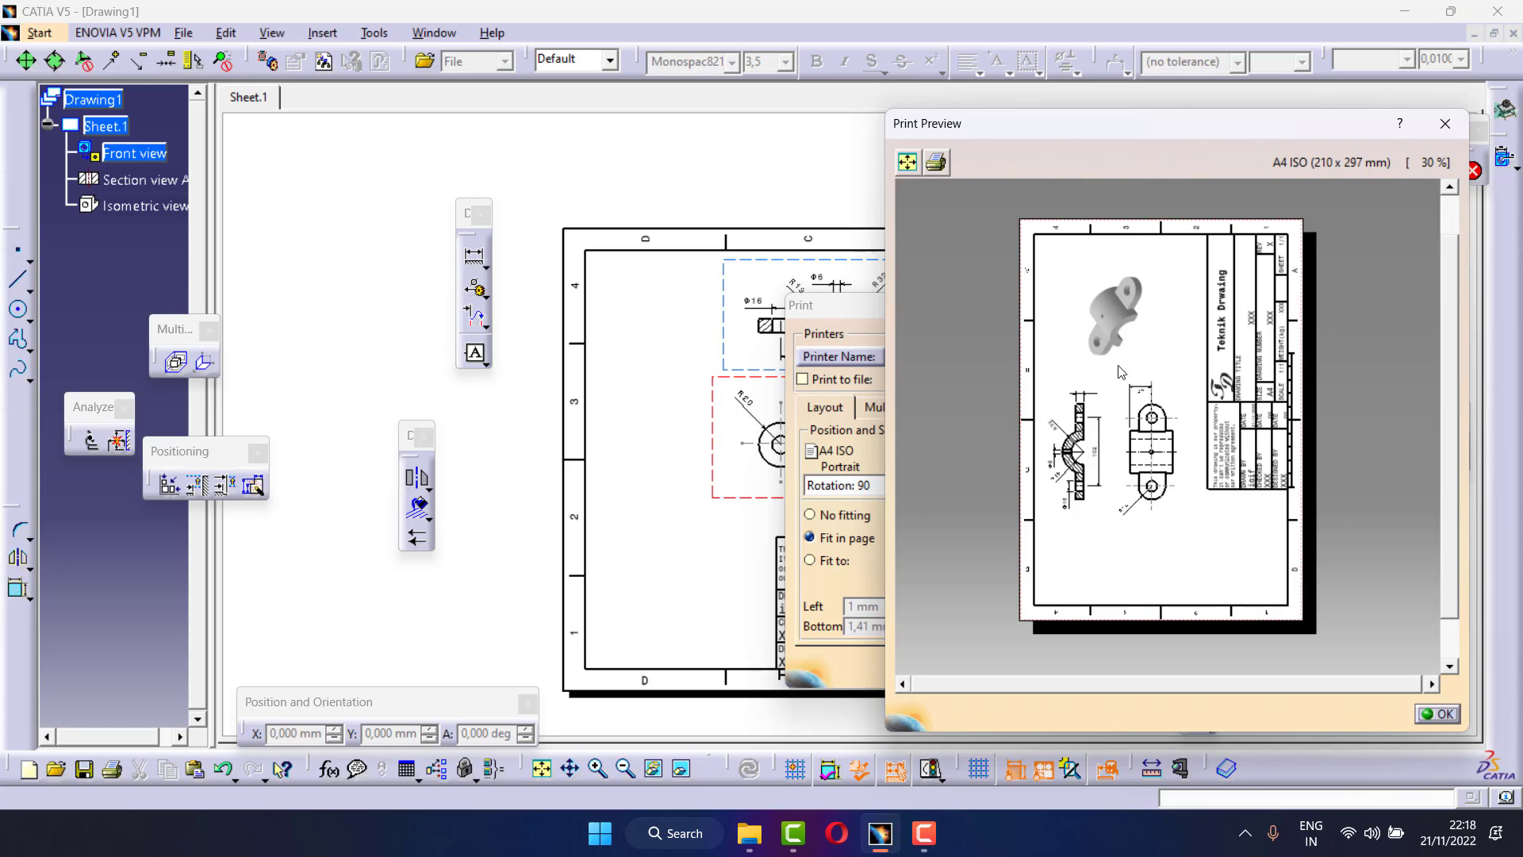
Print to as.pdf on the Desktop, replacing the existing file, and close the print dialogs
{"action": "left_click", "coordinate": [936, 165]}
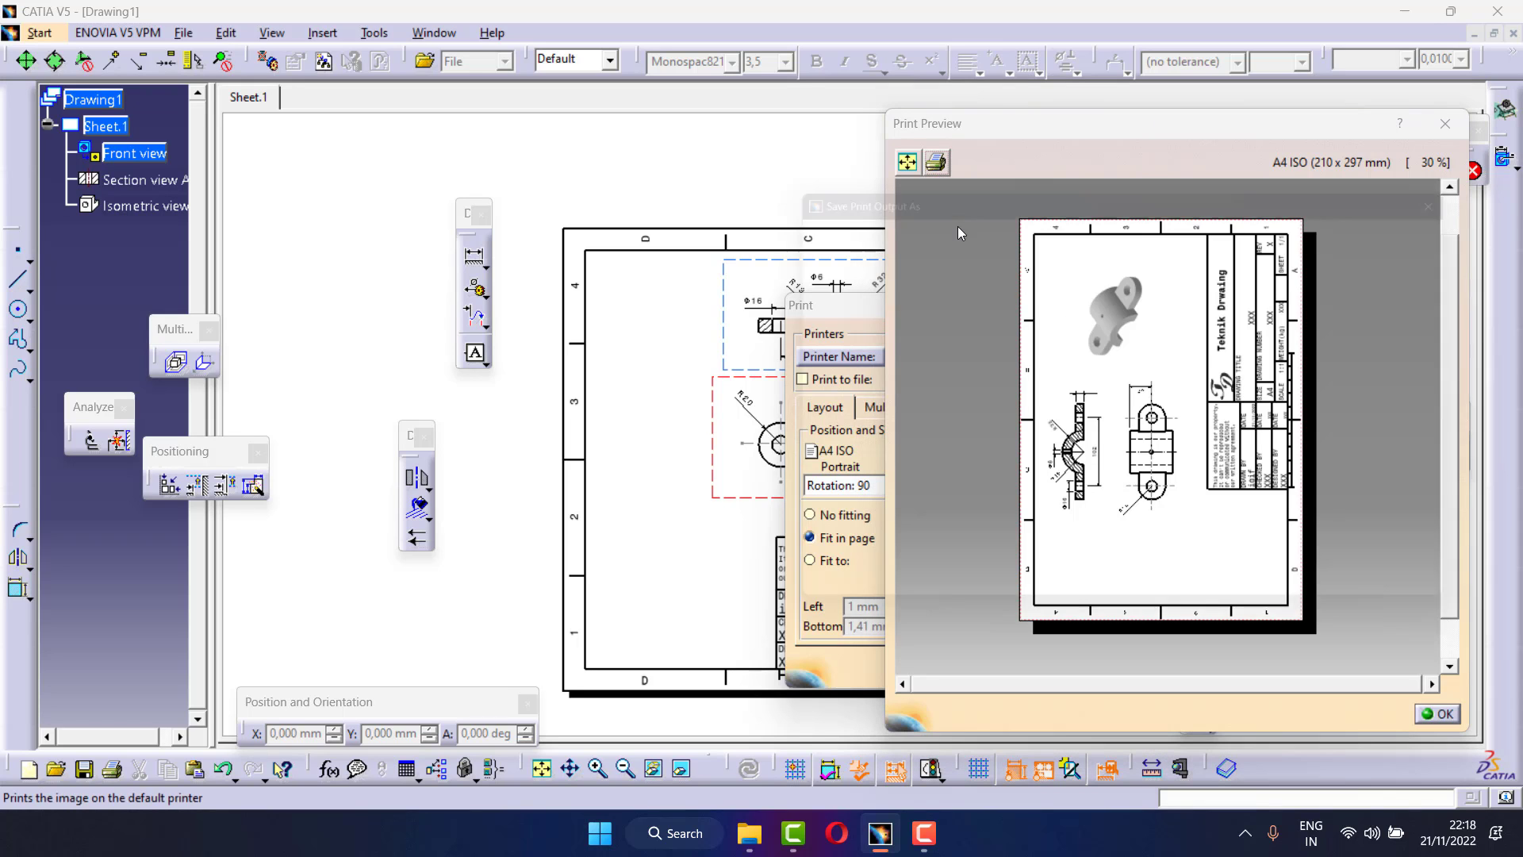
{"action": "left_click", "coordinate": [979, 339]}
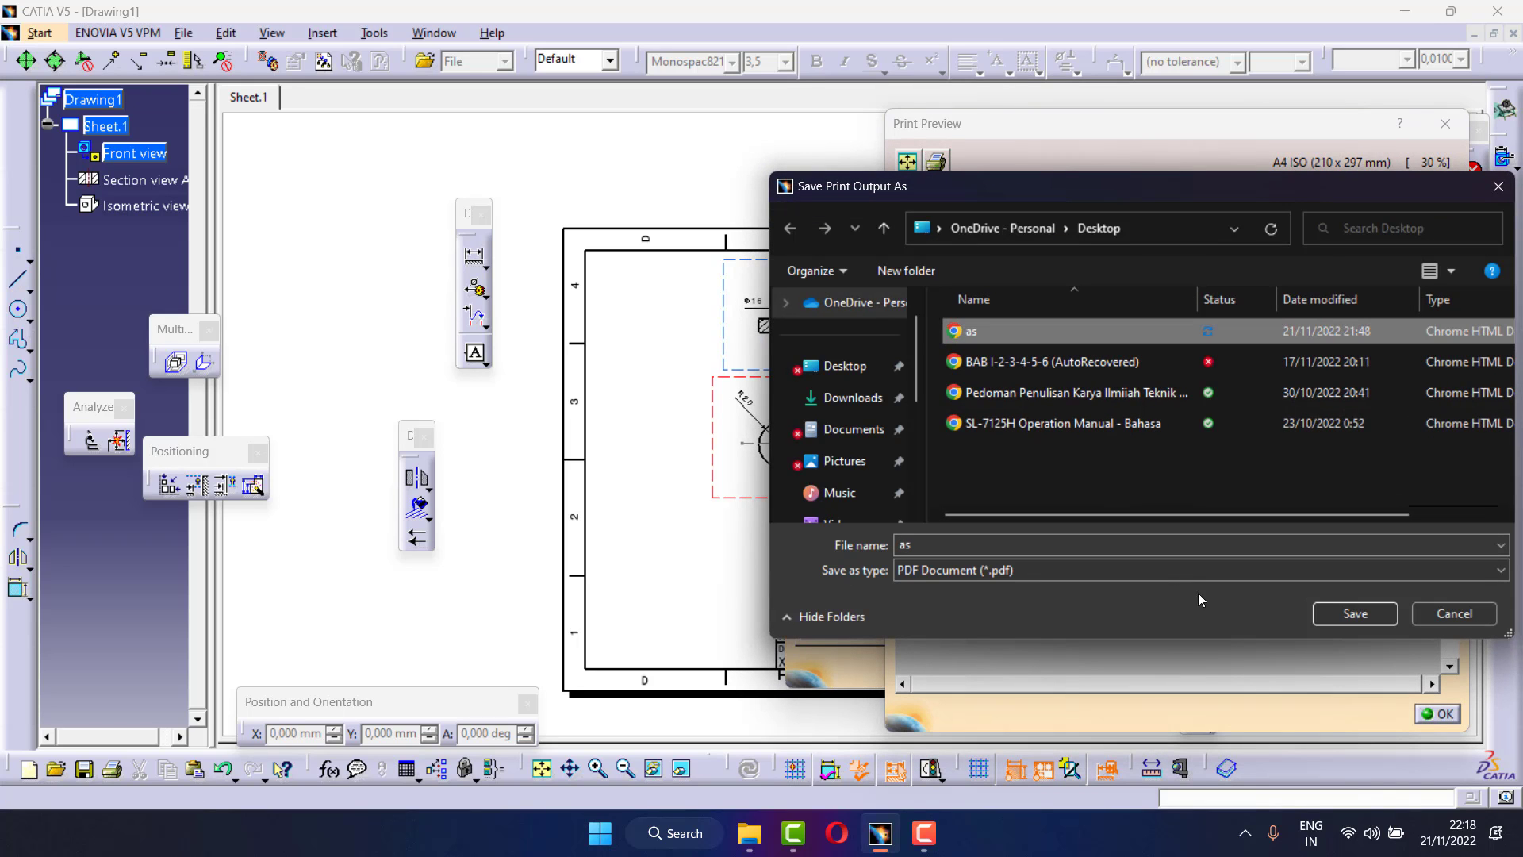
{"action": "left_click", "coordinate": [1355, 613]}
{"action": "left_click", "coordinate": [818, 417]}
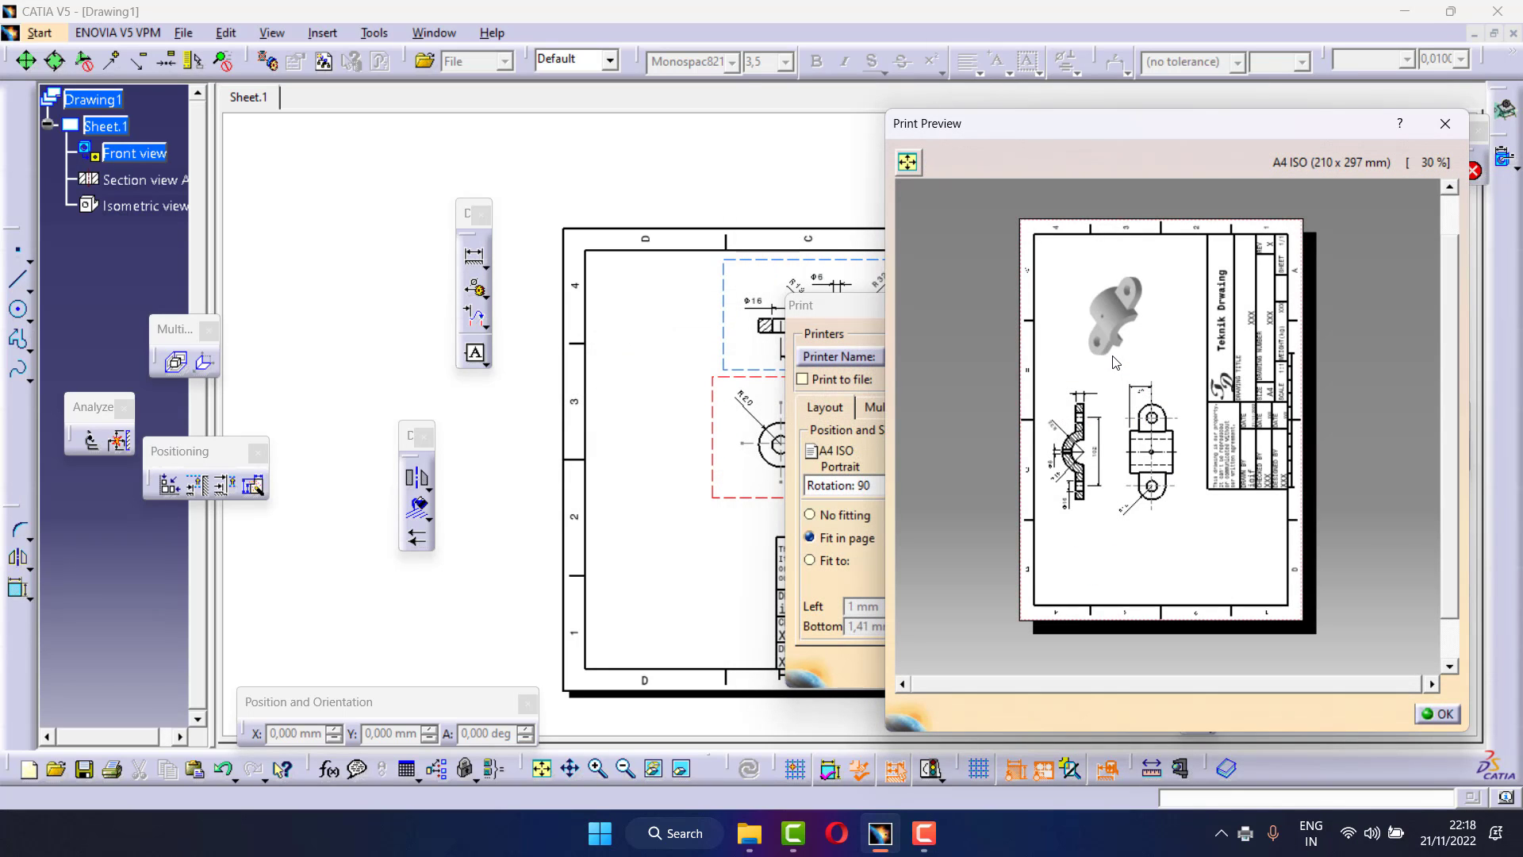
{"action": "left_click", "coordinate": [1446, 123]}
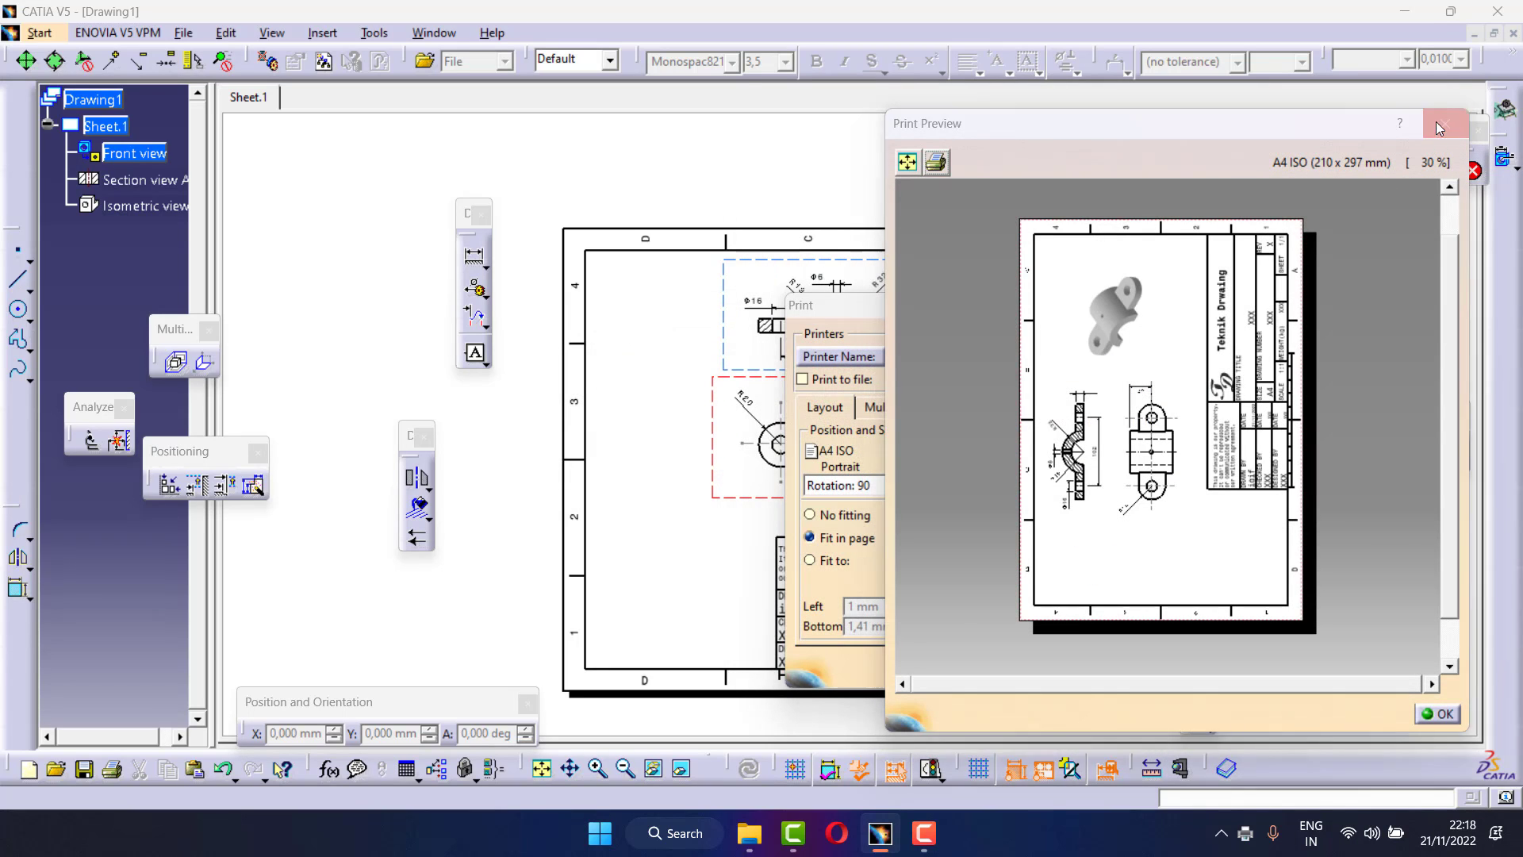
{"action": "left_click", "coordinate": [1374, 308]}
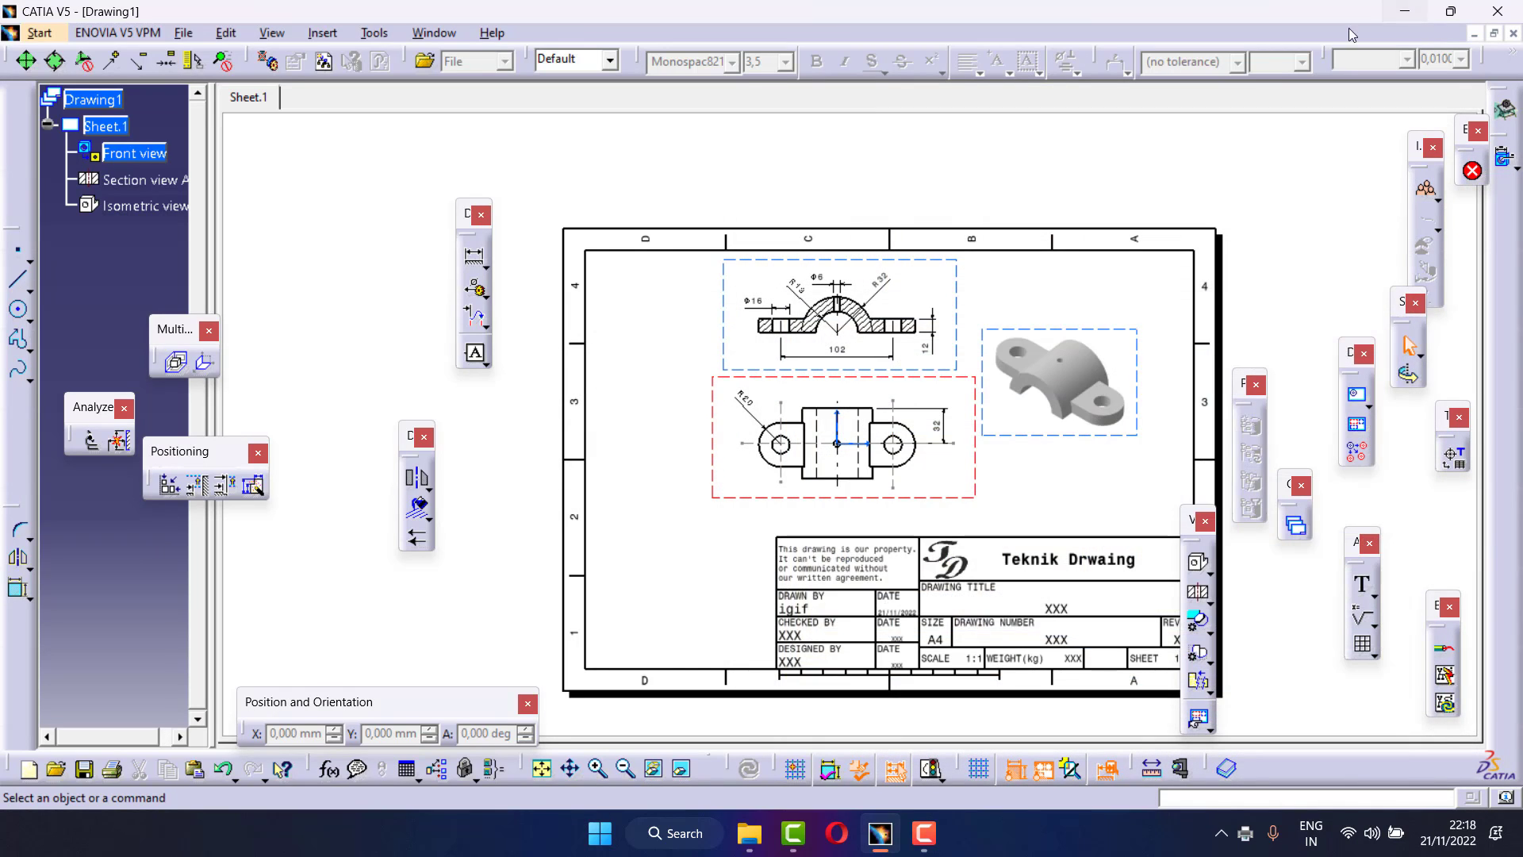
{"action": "left_click", "coordinate": [1405, 11]}
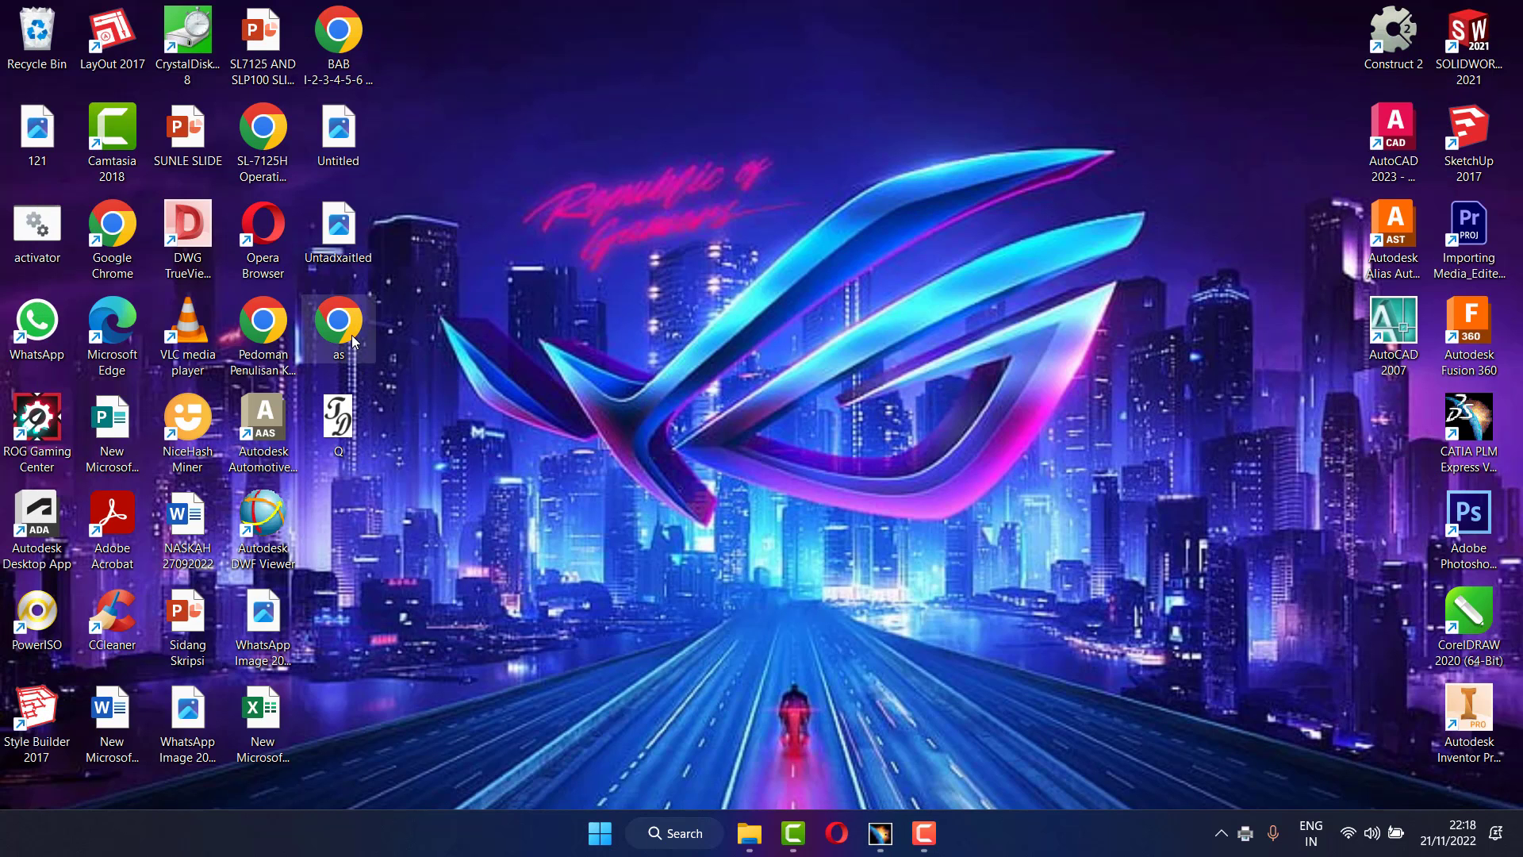
Open as.pdf in Chrome, rotate the page to landscape and zoom to 175%
{"action": "double_click", "coordinate": [339, 325]}
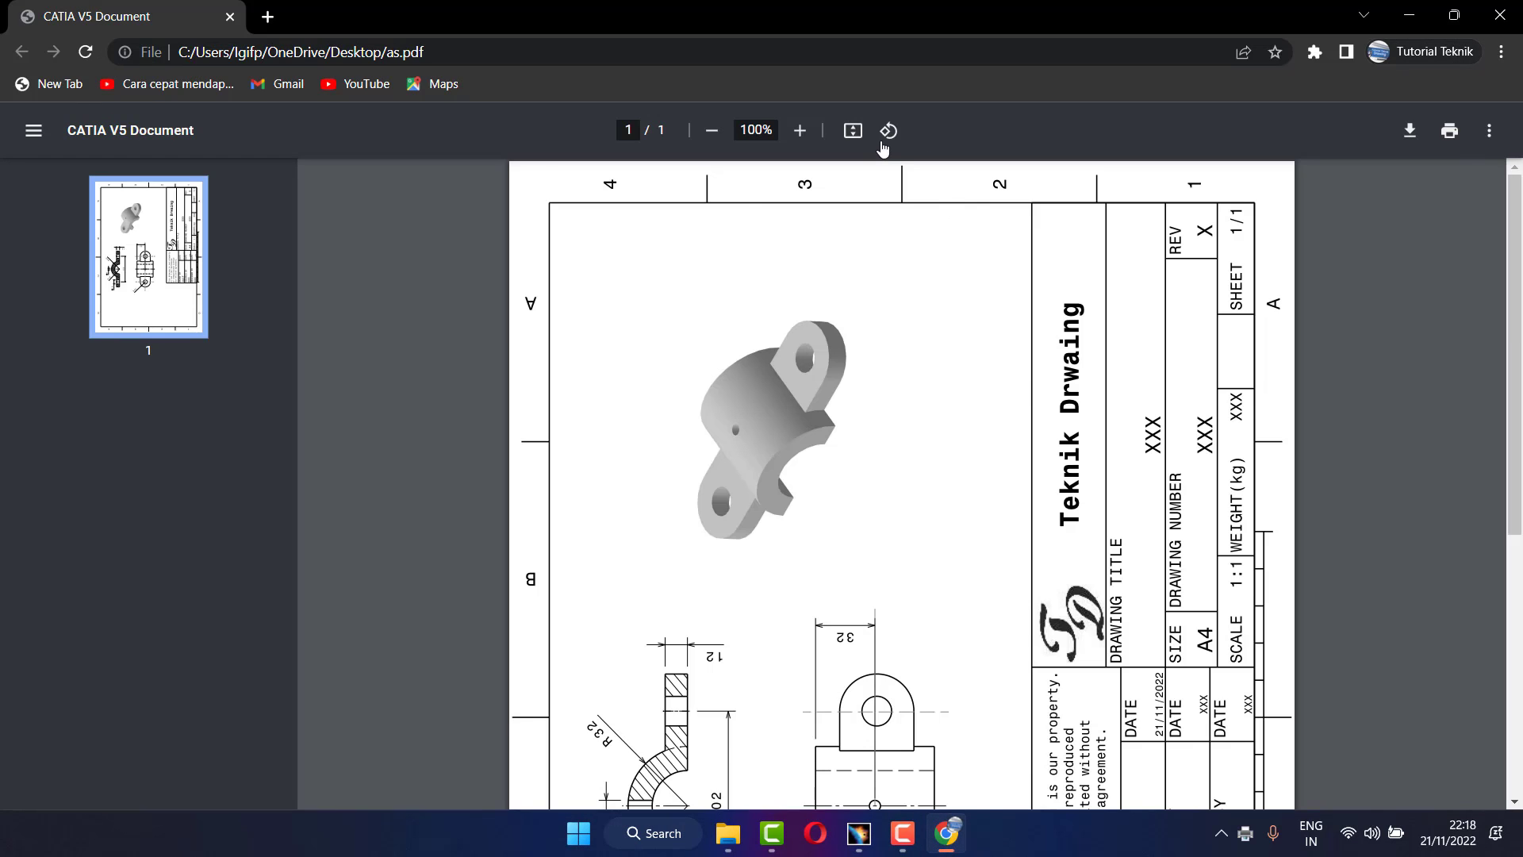
{"action": "left_click", "coordinate": [887, 133]}
{"action": "left_click", "coordinate": [887, 132]}
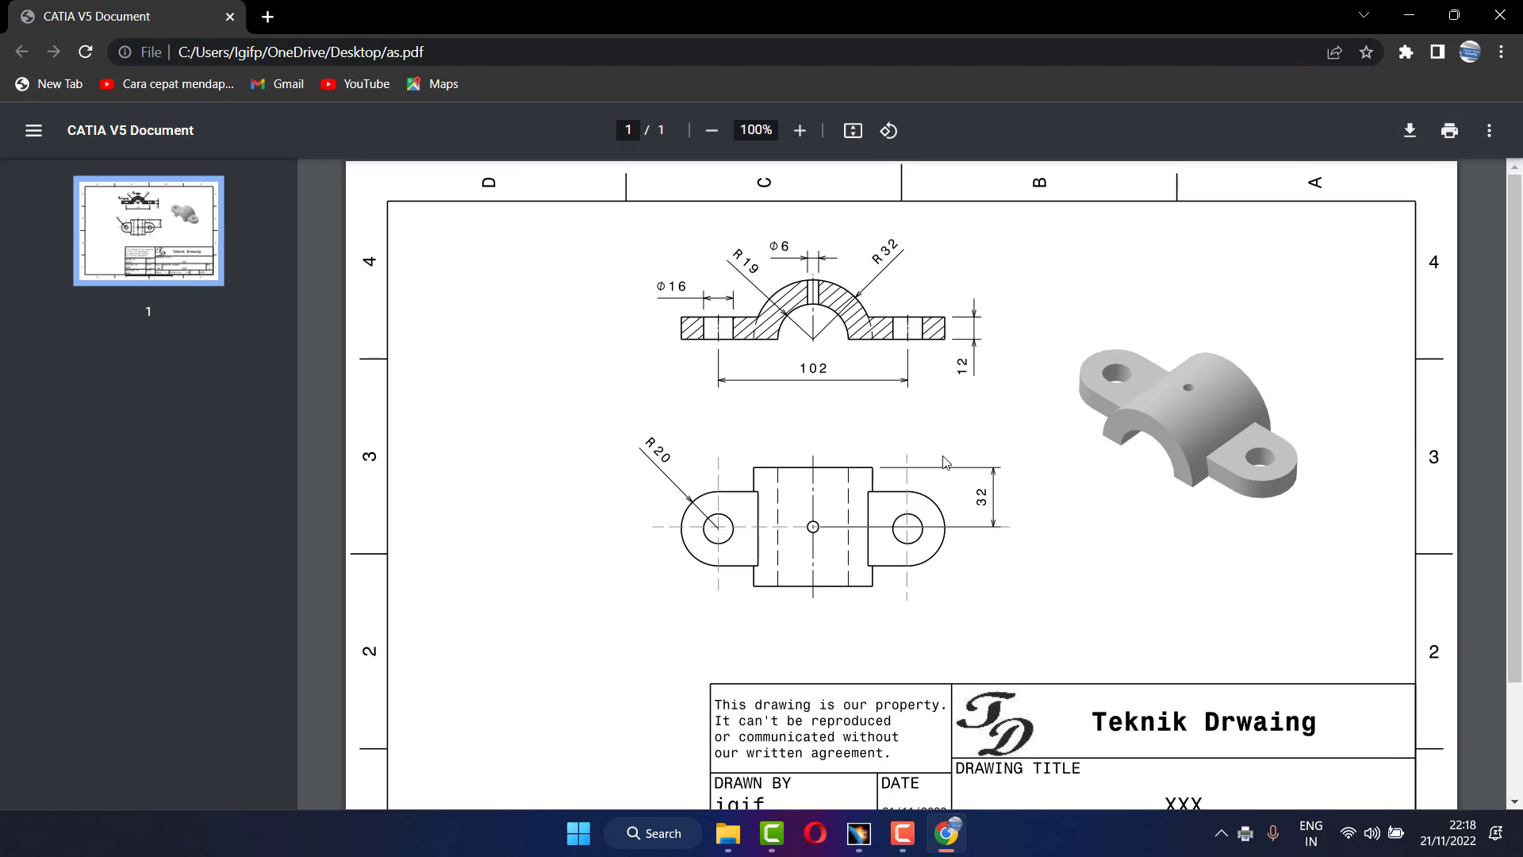
{"action": "left_click", "coordinate": [798, 130]}
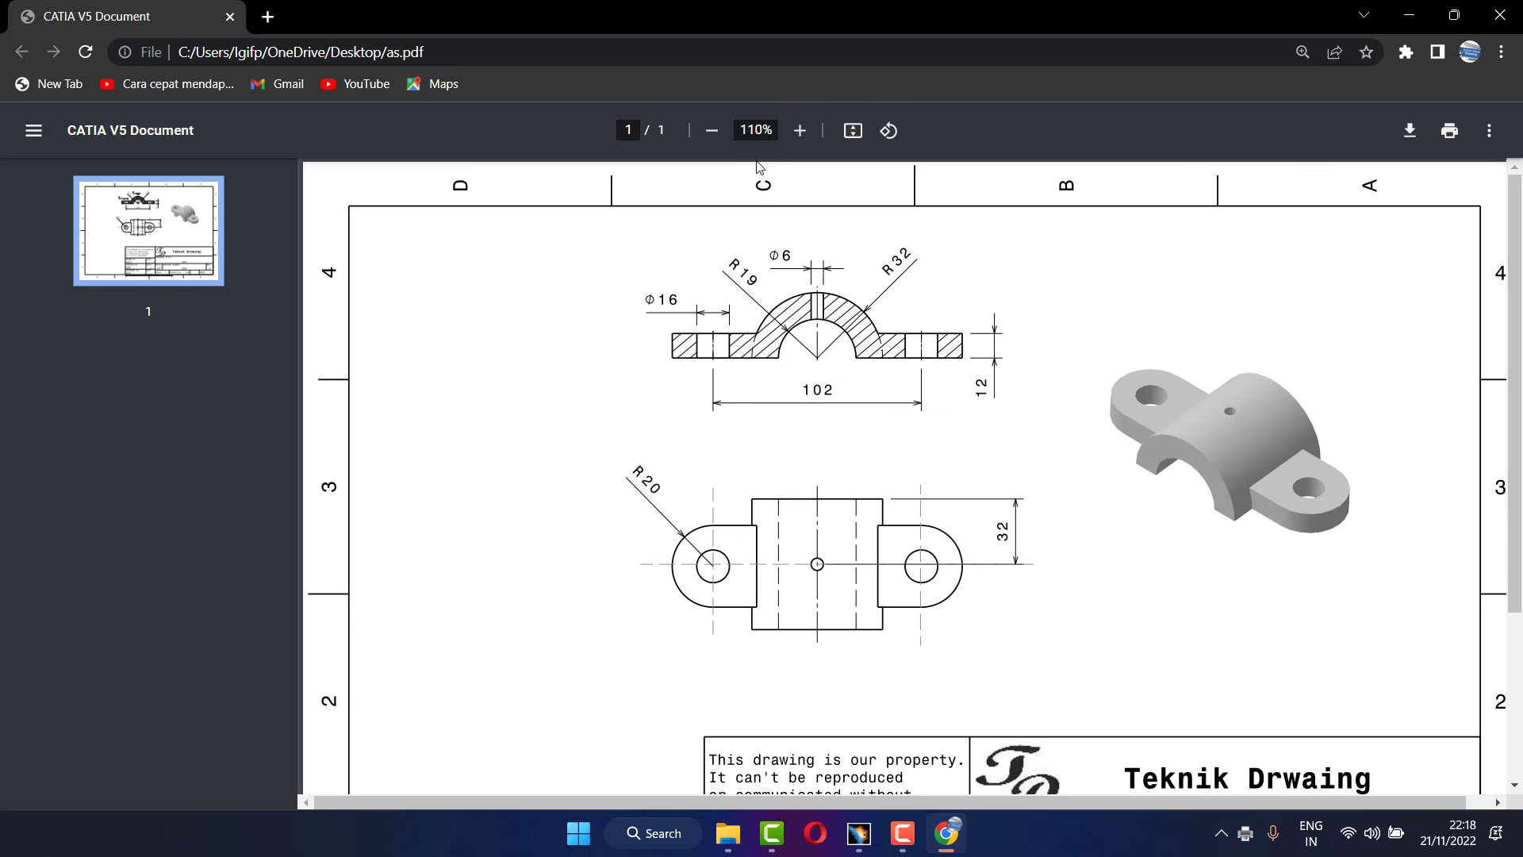
{"action": "left_click", "coordinate": [799, 130]}
{"action": "left_click", "coordinate": [799, 130]}
{"action": "left_click", "coordinate": [799, 130]}
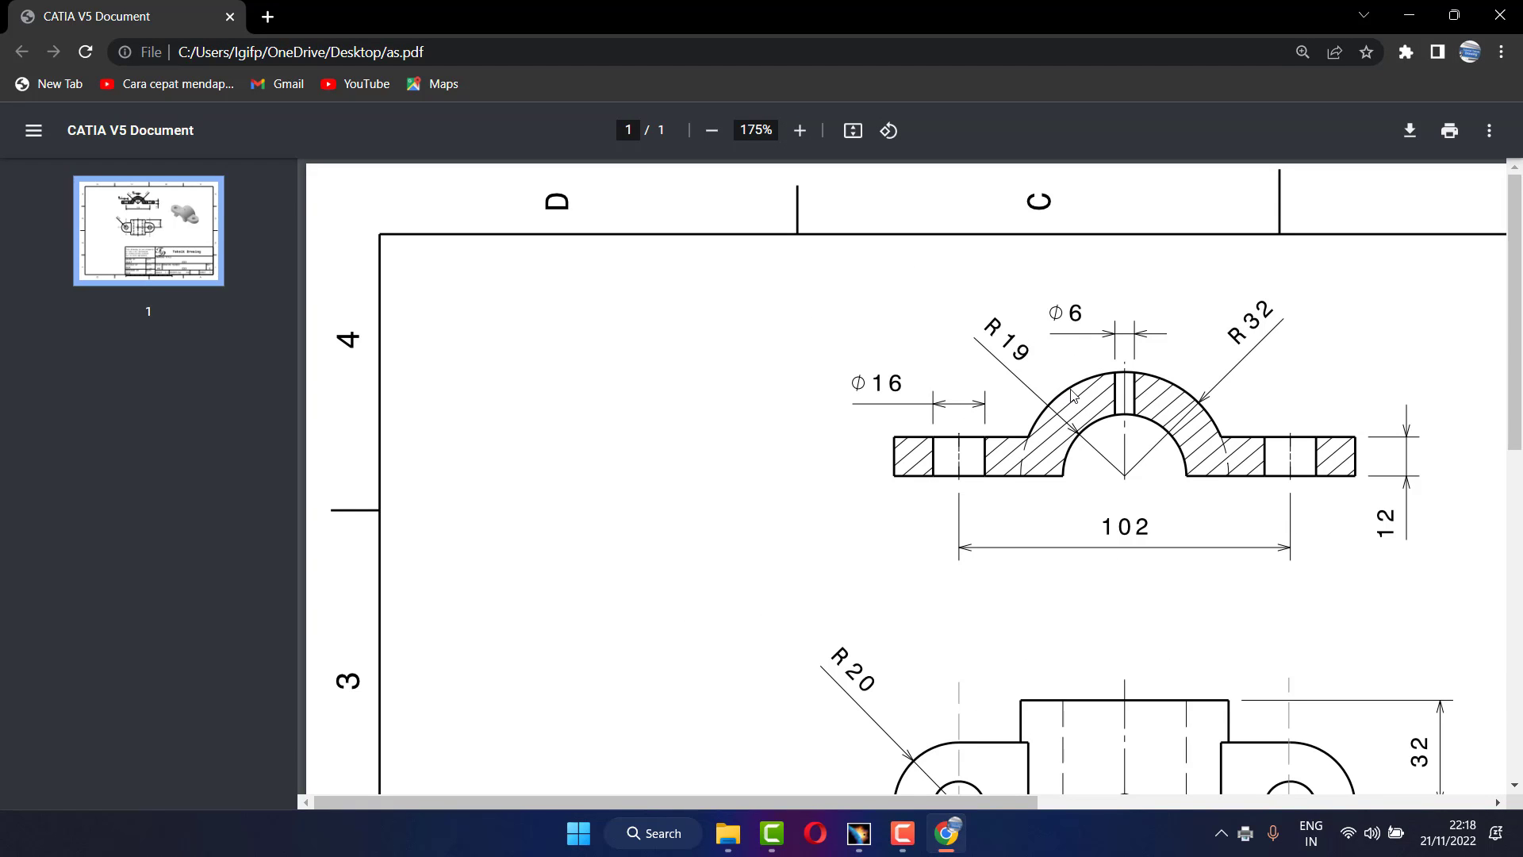
Scroll through the PDF, zoom out to show the title block, then return to CATIA
{"action": "scroll", "coordinate": [944, 478], "scroll_direction": "down", "scroll_amount": 3}
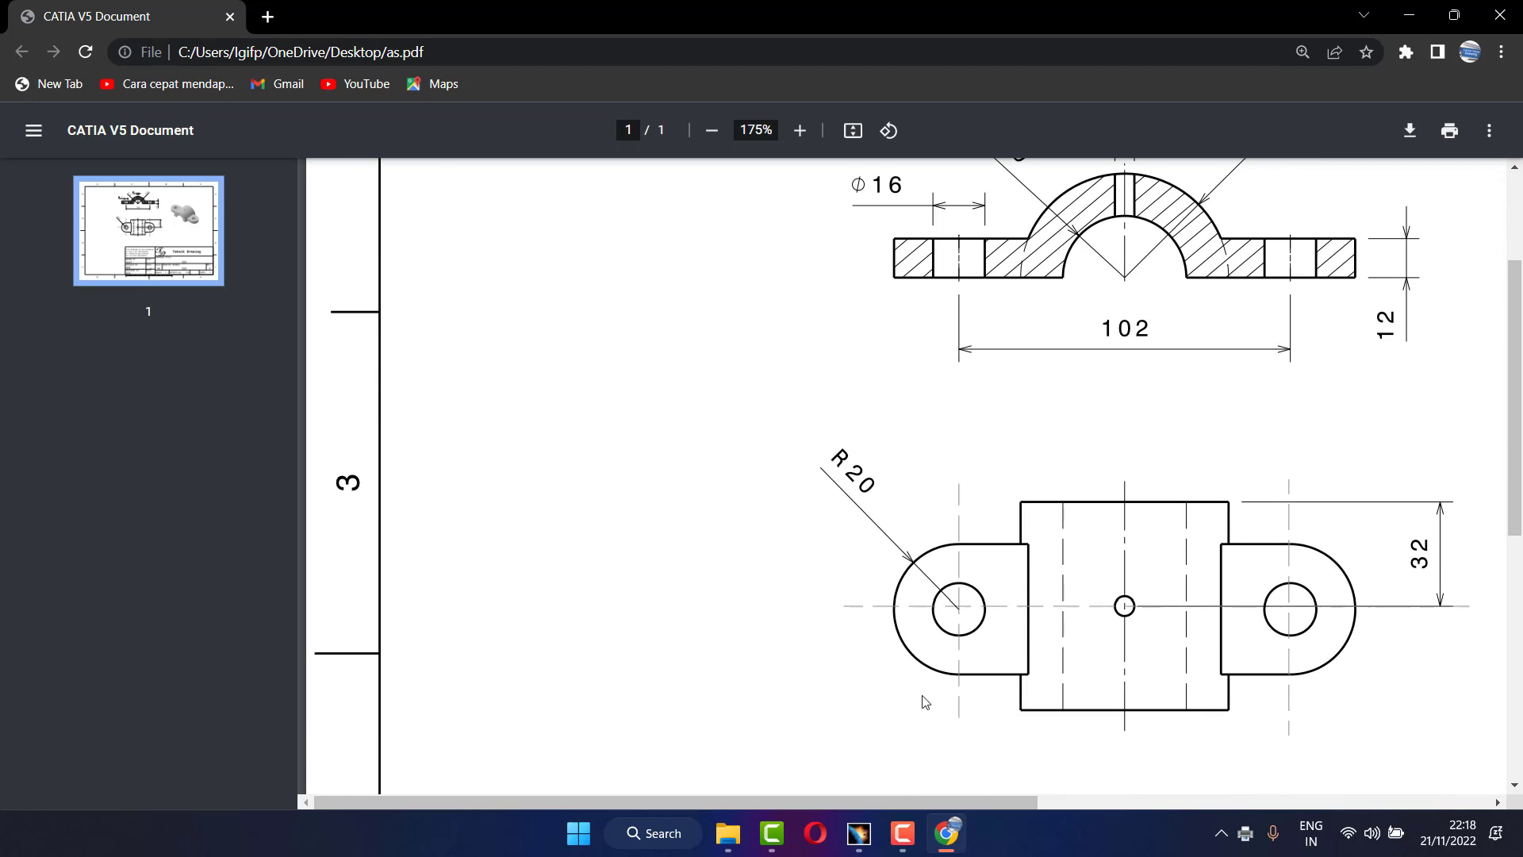
{"action": "left_click_drag", "start_coordinate": [783, 803], "coordinate": [1100, 816]}
{"action": "scroll", "coordinate": [1108, 646], "scroll_direction": "down", "scroll_amount": 8}
{"action": "scroll", "coordinate": [1108, 592], "scroll_direction": "up", "scroll_amount": 1}
{"action": "scroll", "coordinate": [1099, 591], "scroll_direction": "up", "scroll_amount": 1}
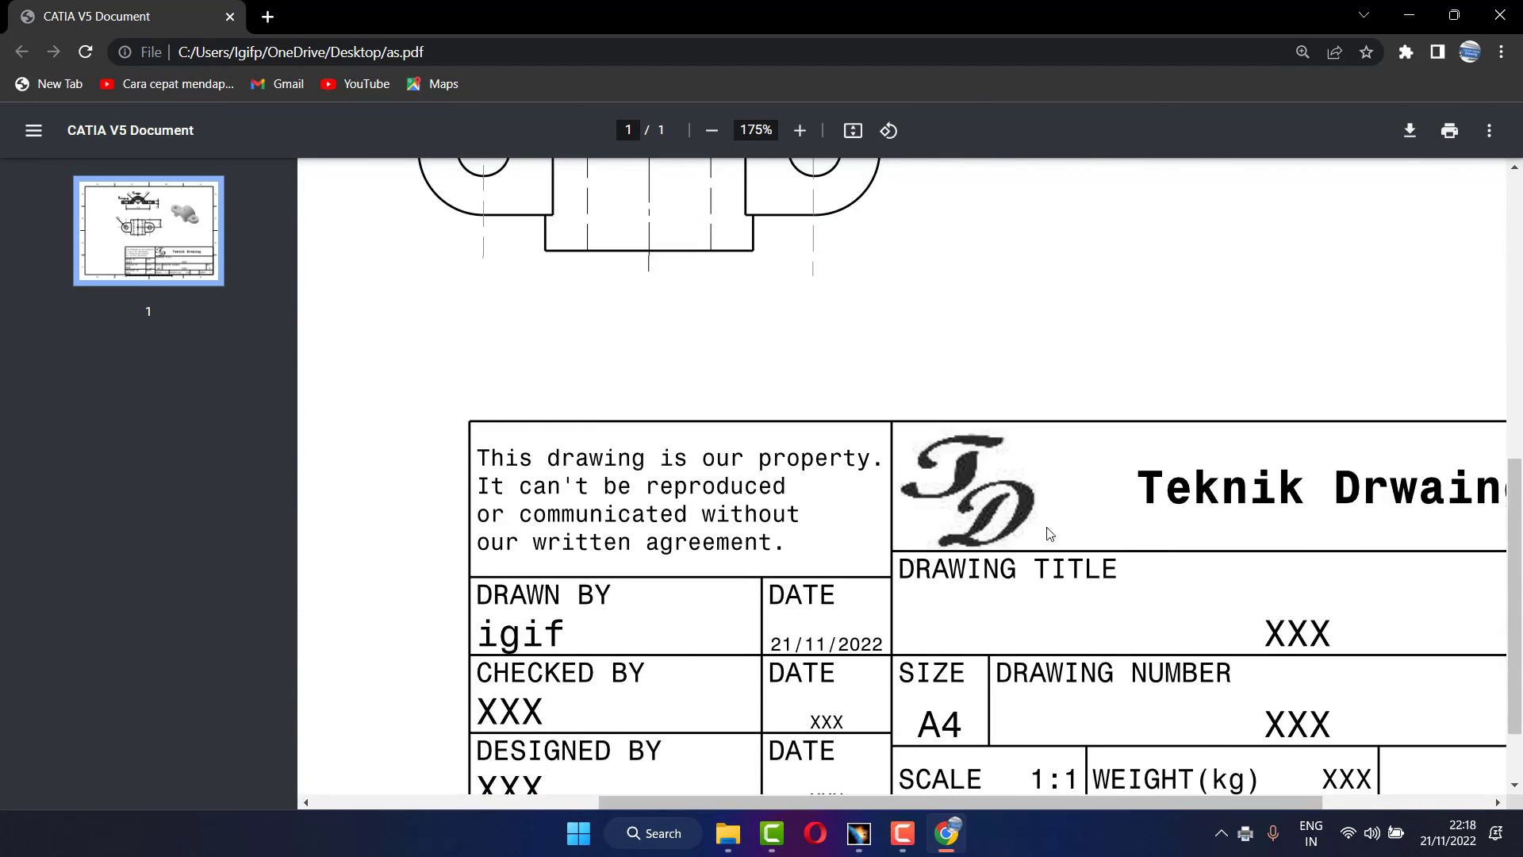
{"action": "scroll", "coordinate": [523, 563], "scroll_direction": "up", "scroll_amount": 9}
{"action": "scroll", "coordinate": [691, 397], "scroll_direction": "up", "scroll_amount": 5}
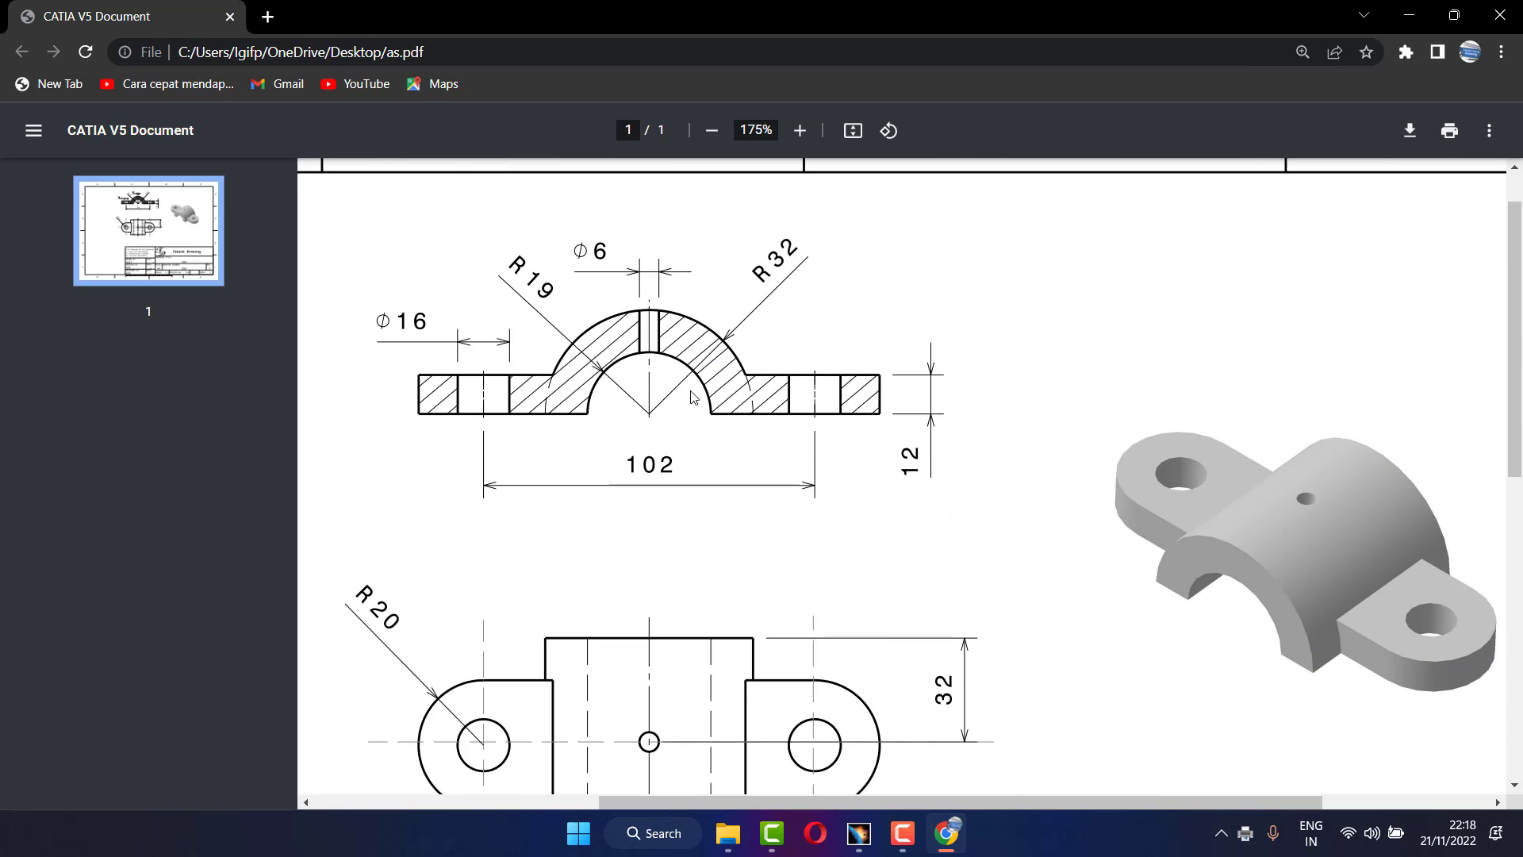
{"action": "left_click", "coordinate": [714, 132]}
{"action": "left_click", "coordinate": [727, 132]}
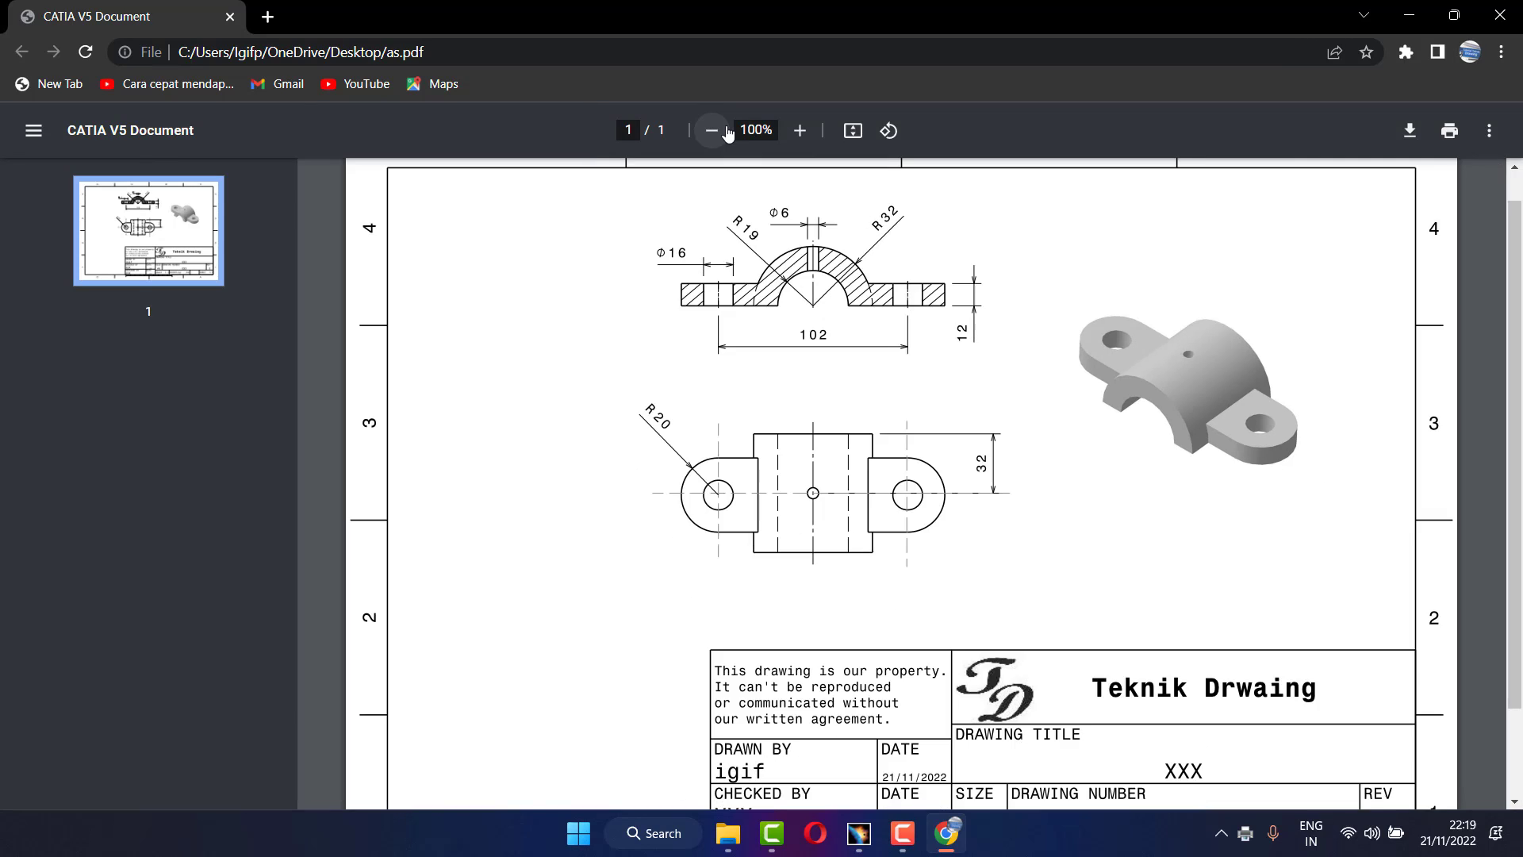
{"action": "left_click", "coordinate": [798, 132]}
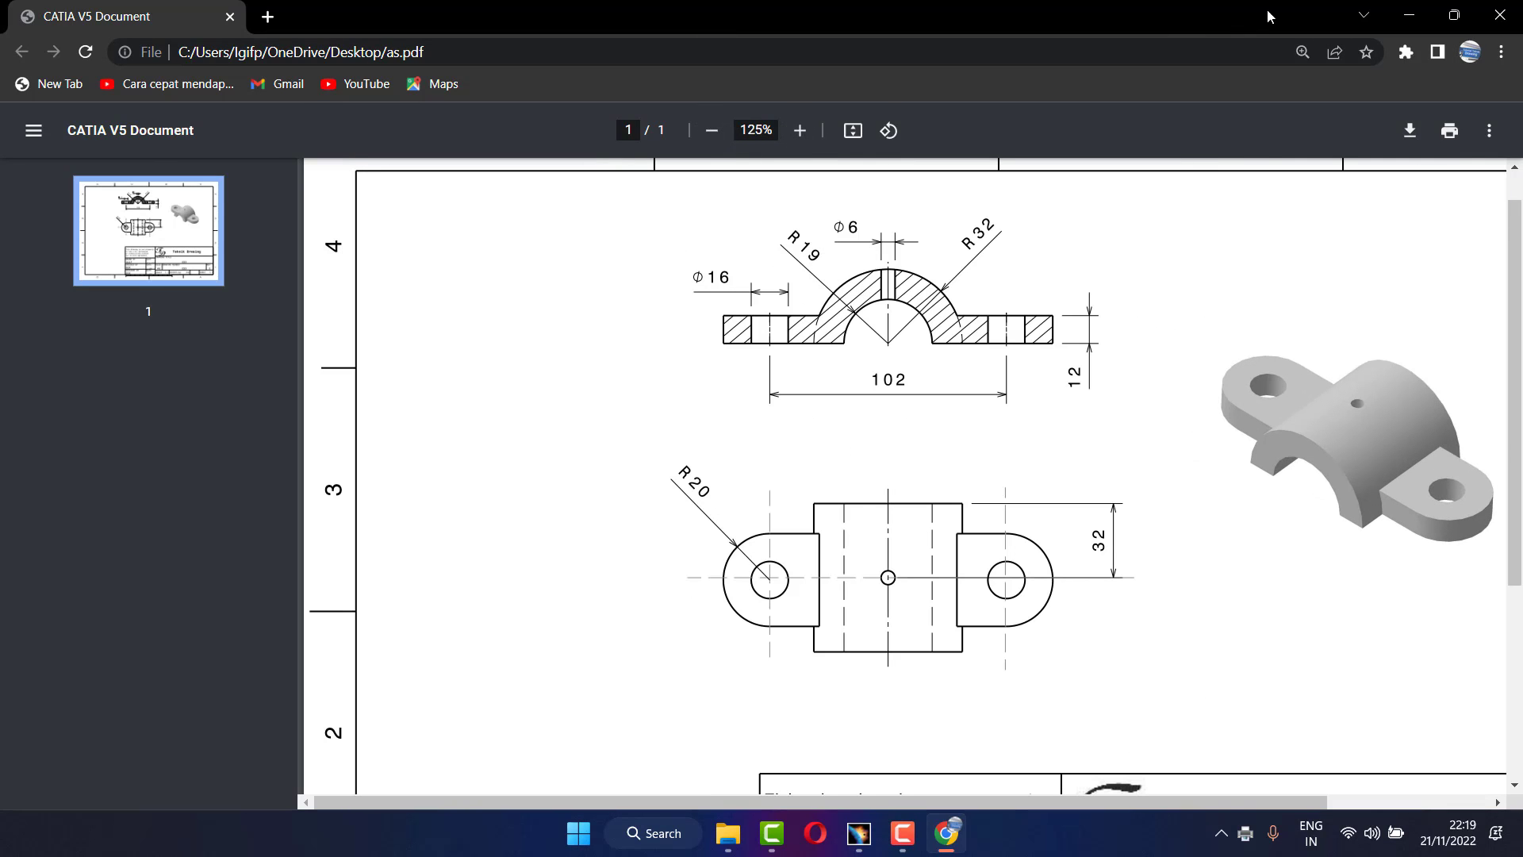
{"action": "left_click", "coordinate": [1409, 14]}
{"action": "left_click", "coordinate": [858, 833]}
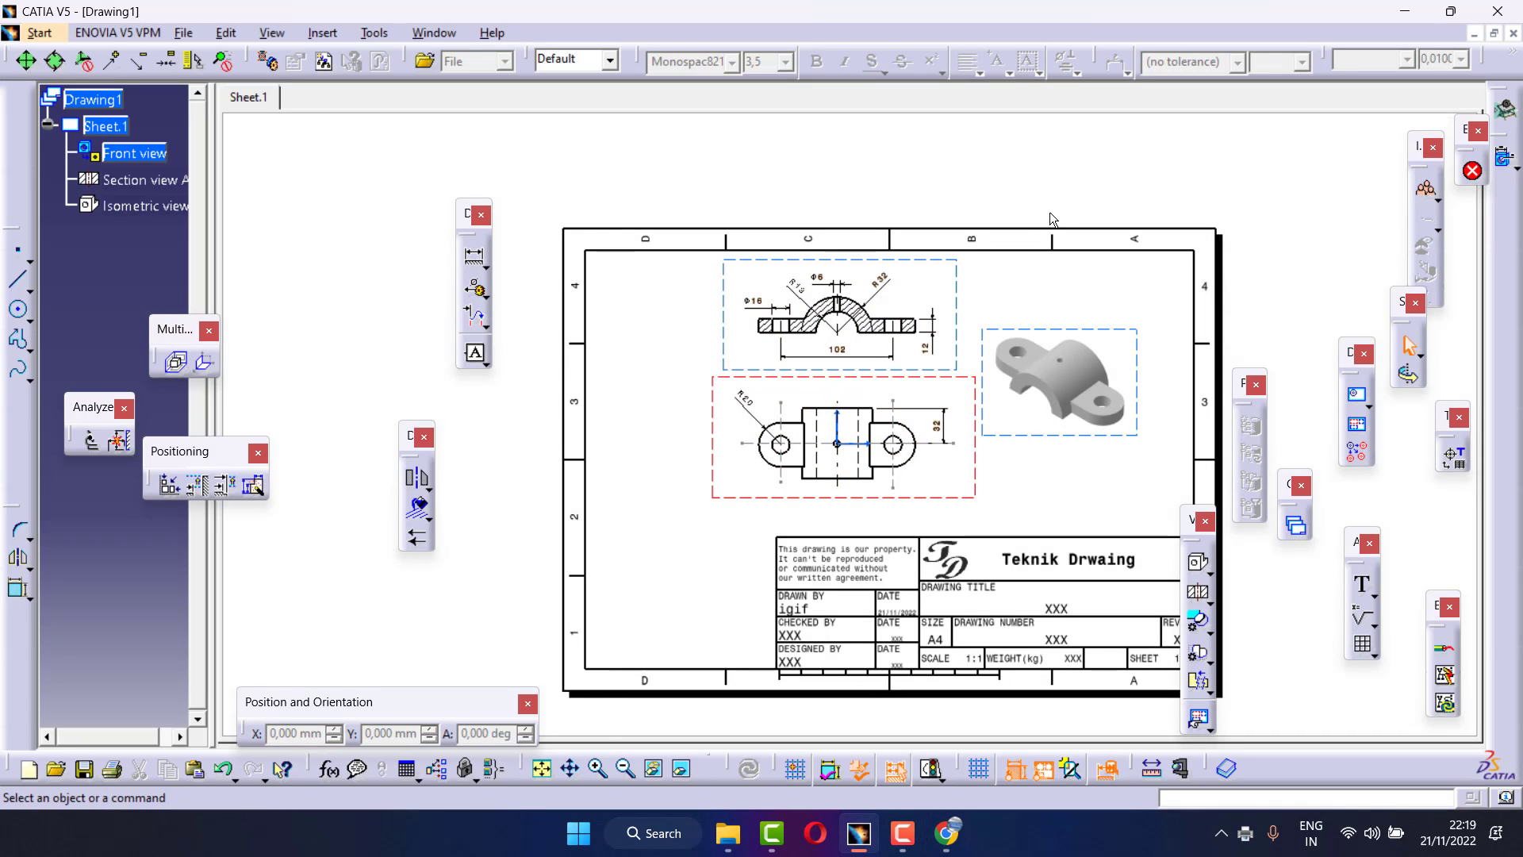
Restore the Drawing1 window from the taskbar and scroll the sheet slightly
{"action": "left_click", "coordinate": [903, 833]}
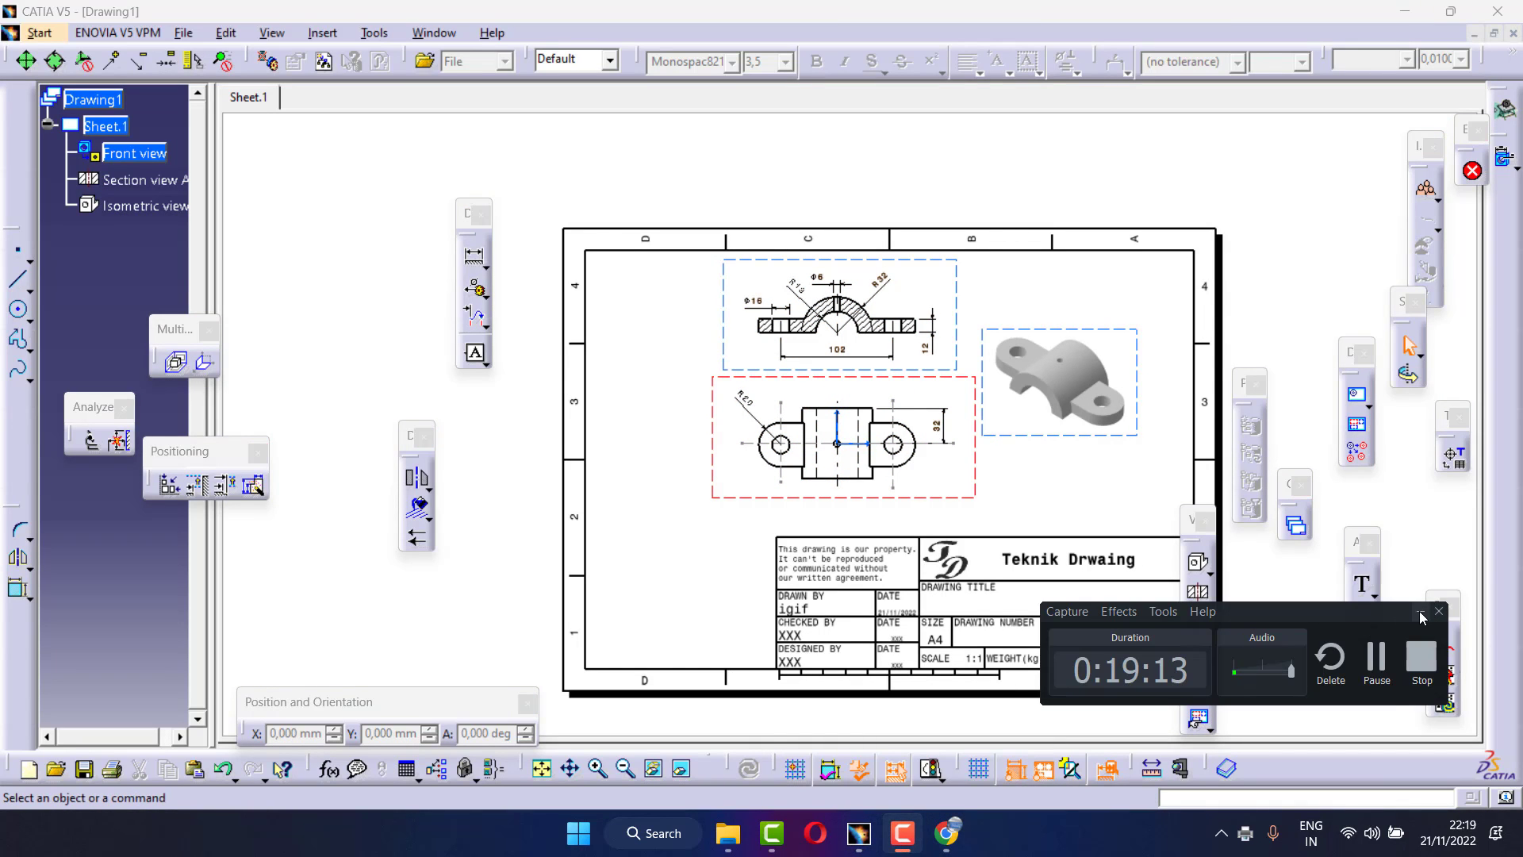
{"action": "left_click", "coordinate": [1420, 612]}
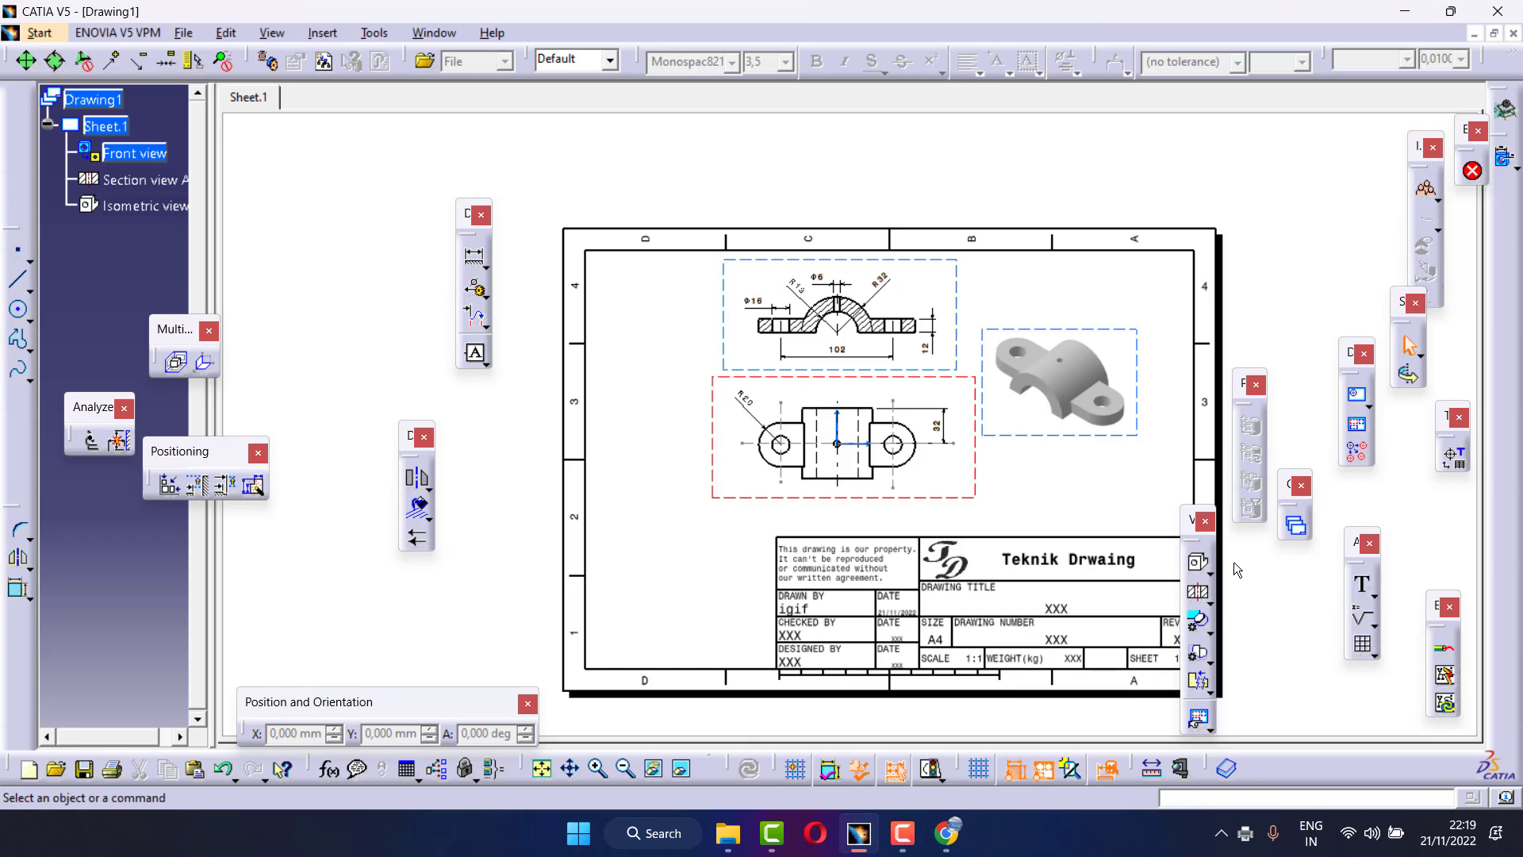
{"action": "scroll", "coordinate": [1235, 561], "scroll_direction": "down", "scroll_amount": 1}
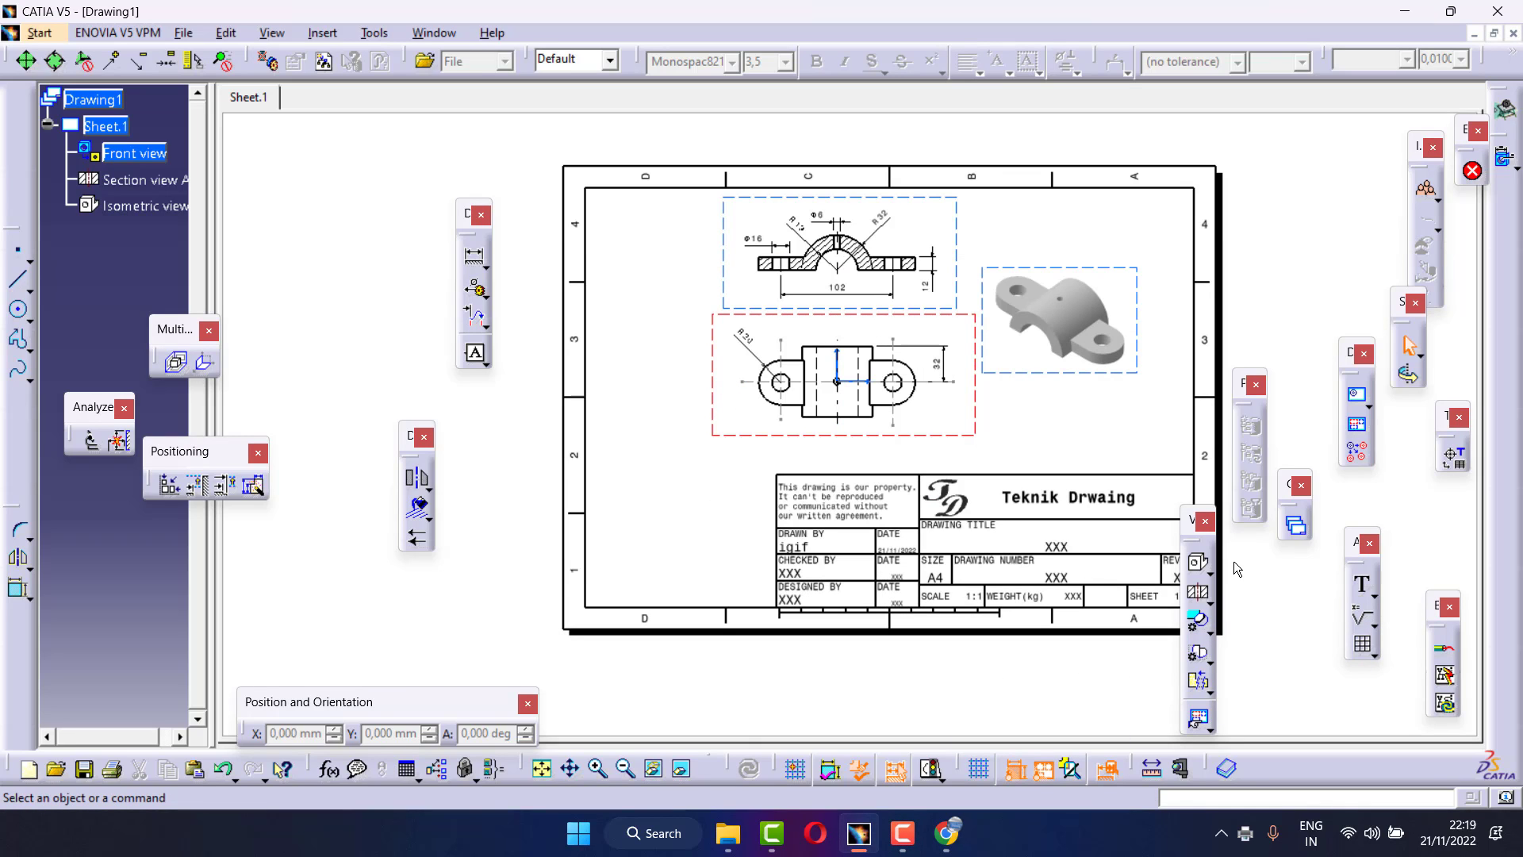